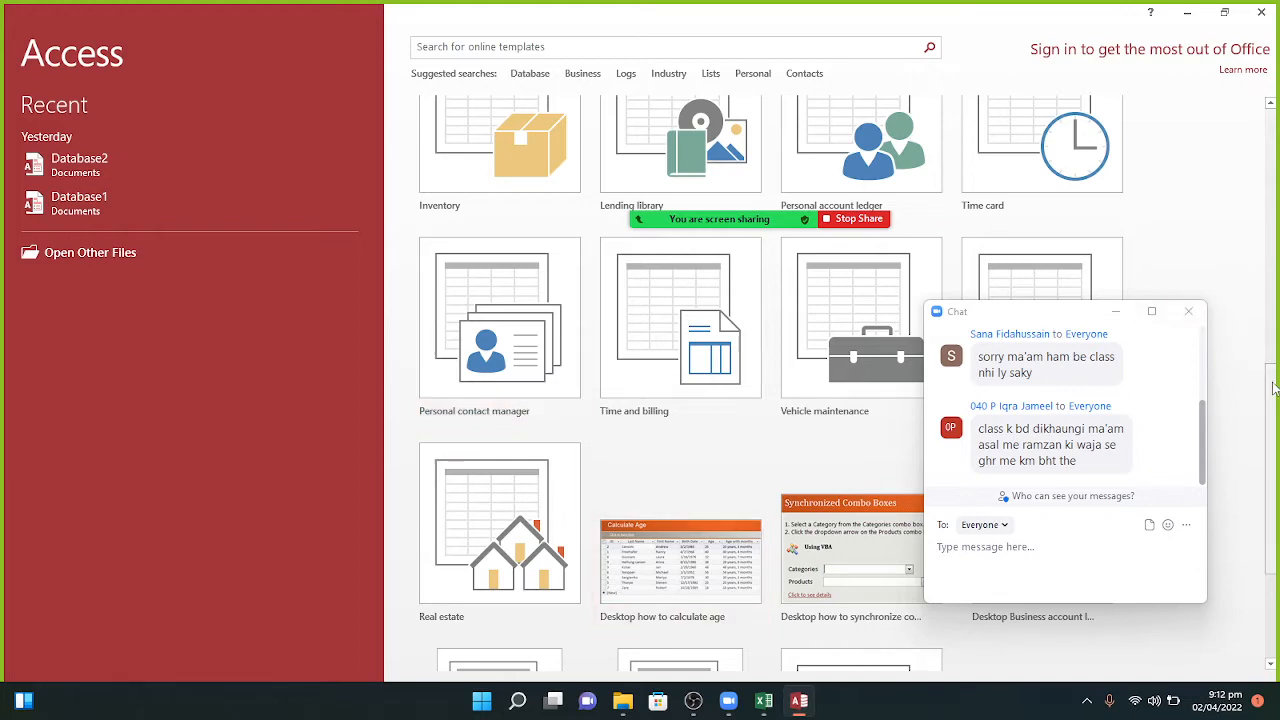
Step: Create a blank desktop database named 'Student database'
drag(1273, 388, 1277, 112)
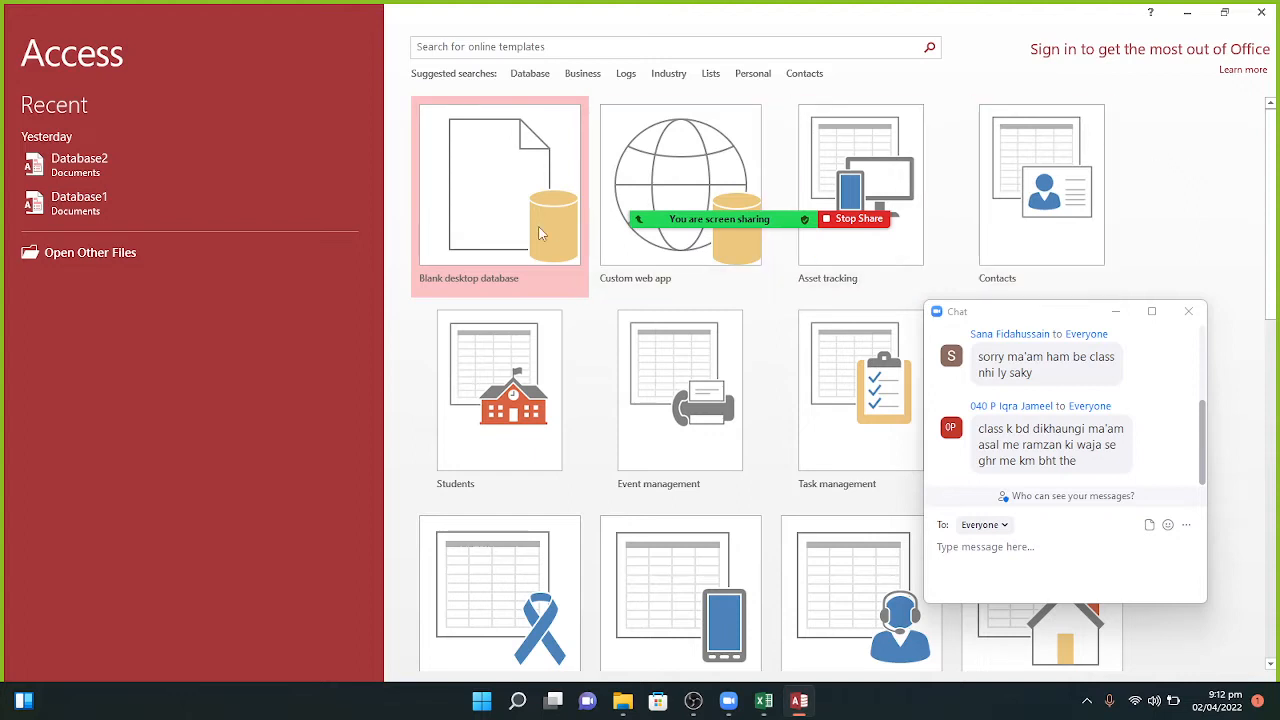
click(503, 235)
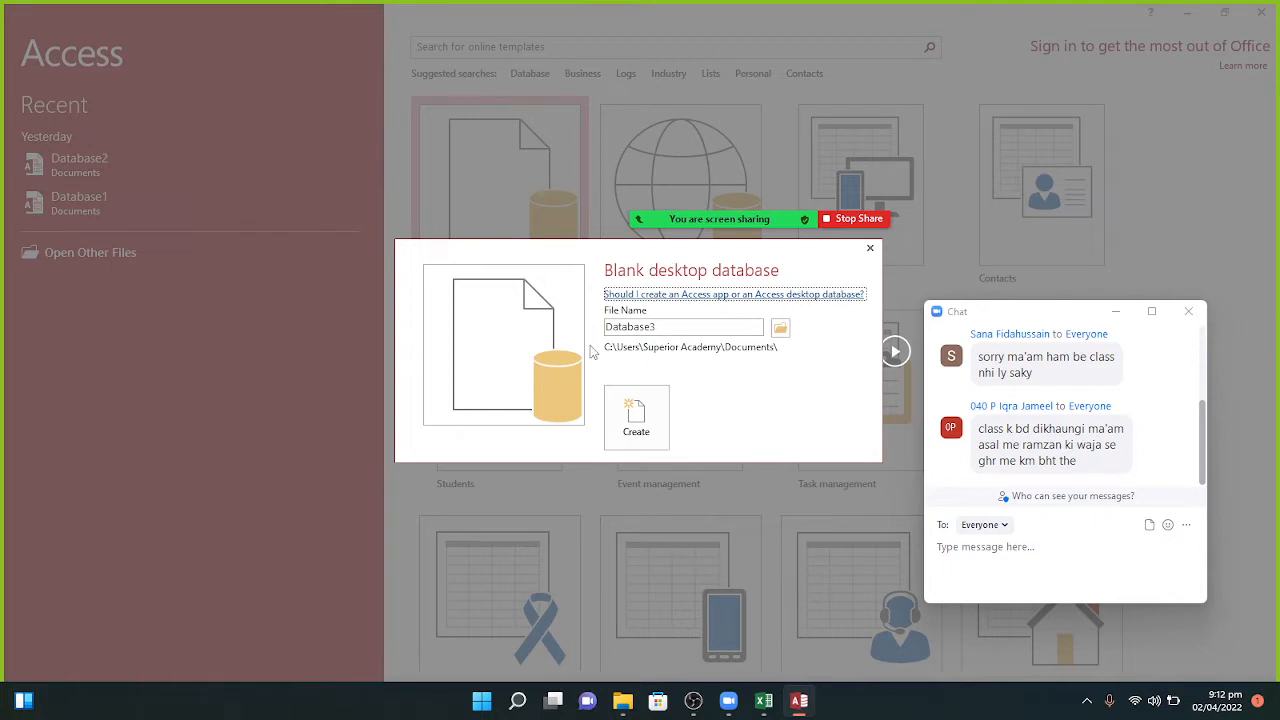
double_click(665, 328)
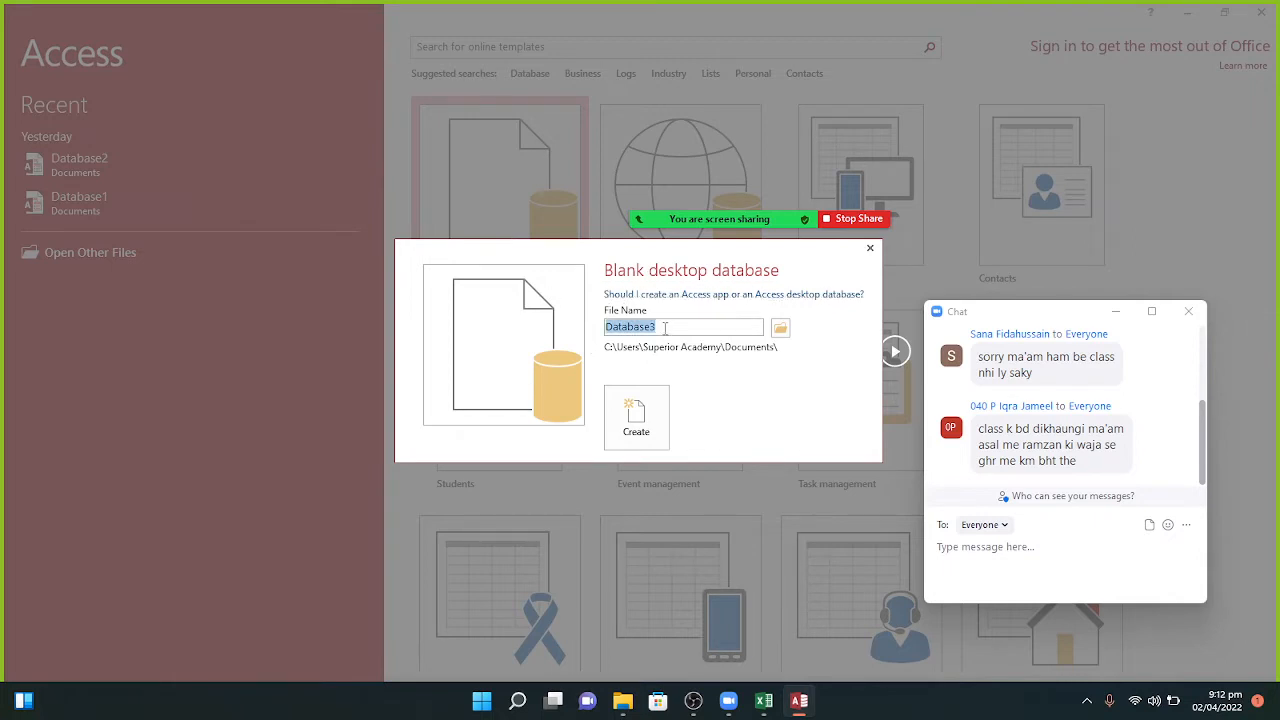
key(BackSpace)
text(Student database)
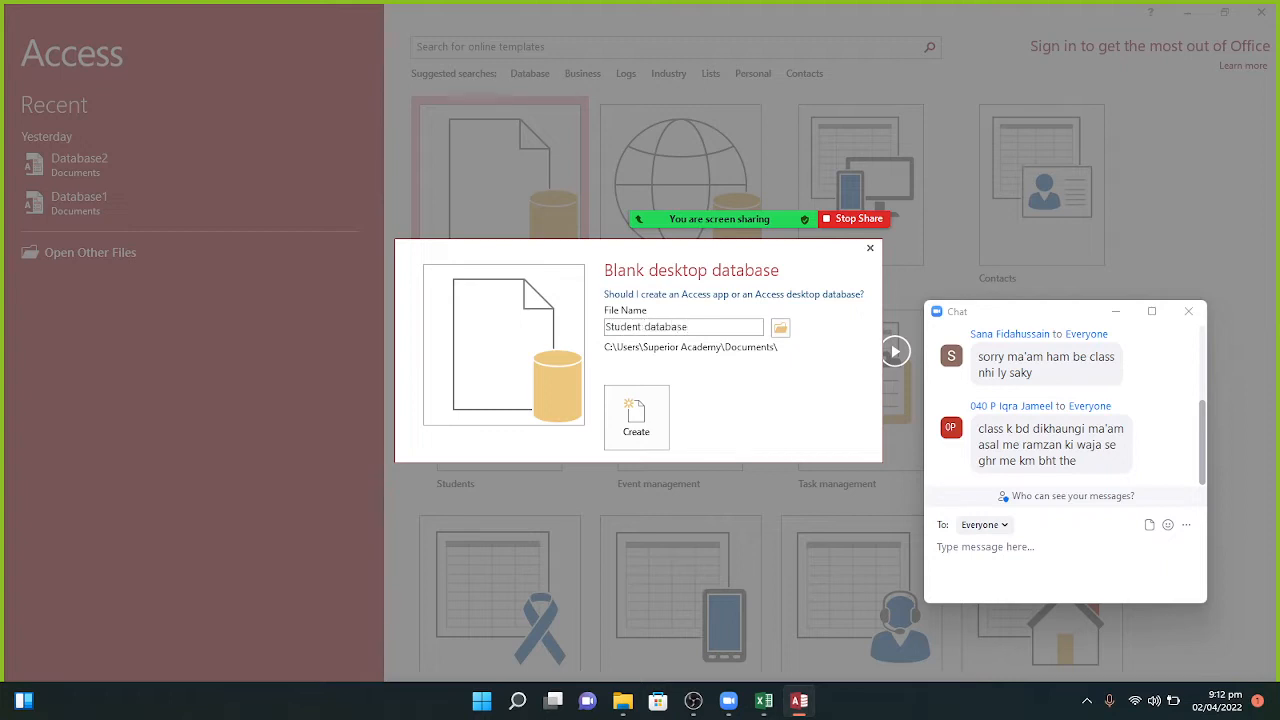
click(641, 413)
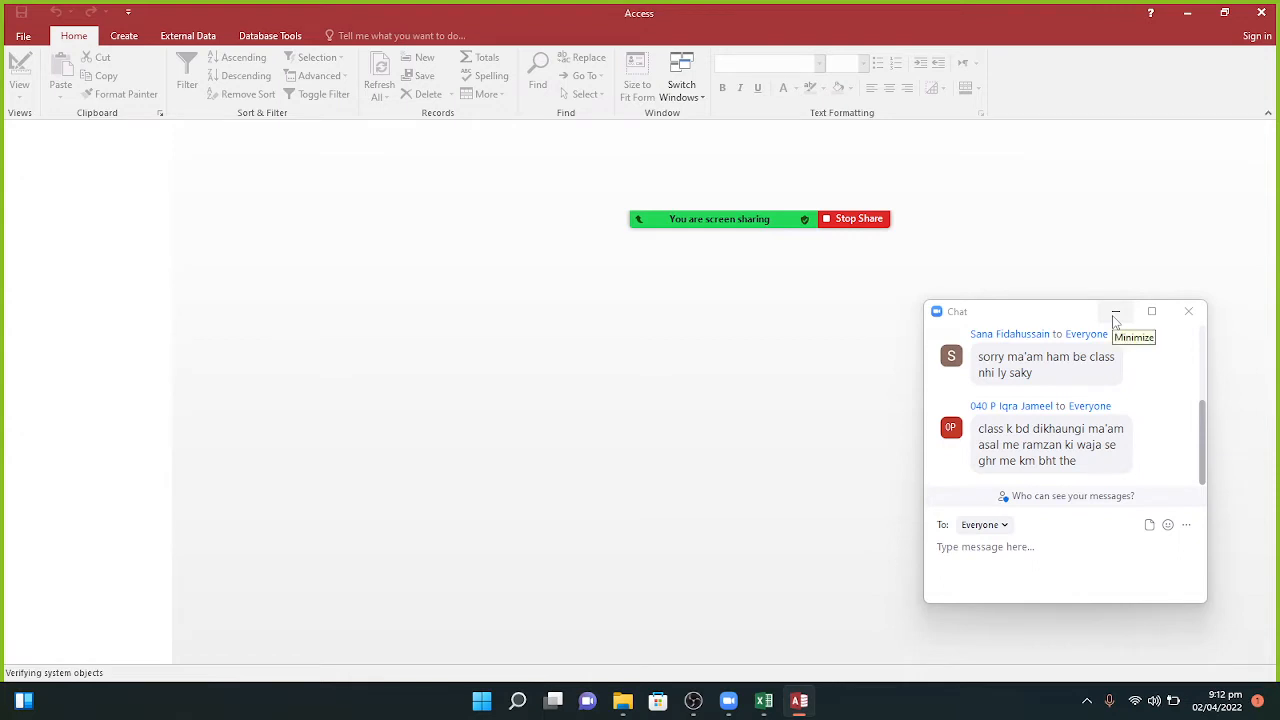
Step: Let the Student database finish loading with its empty Table1 in Datasheet view
click(1115, 313)
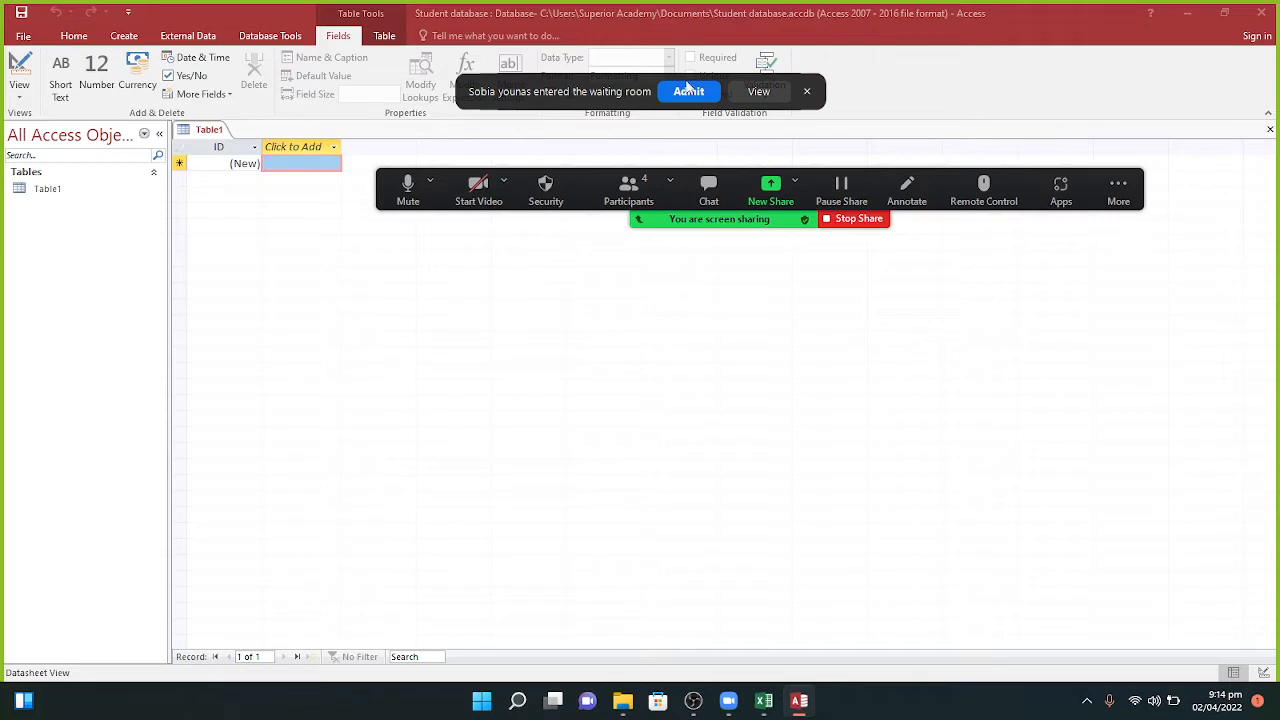
click(684, 93)
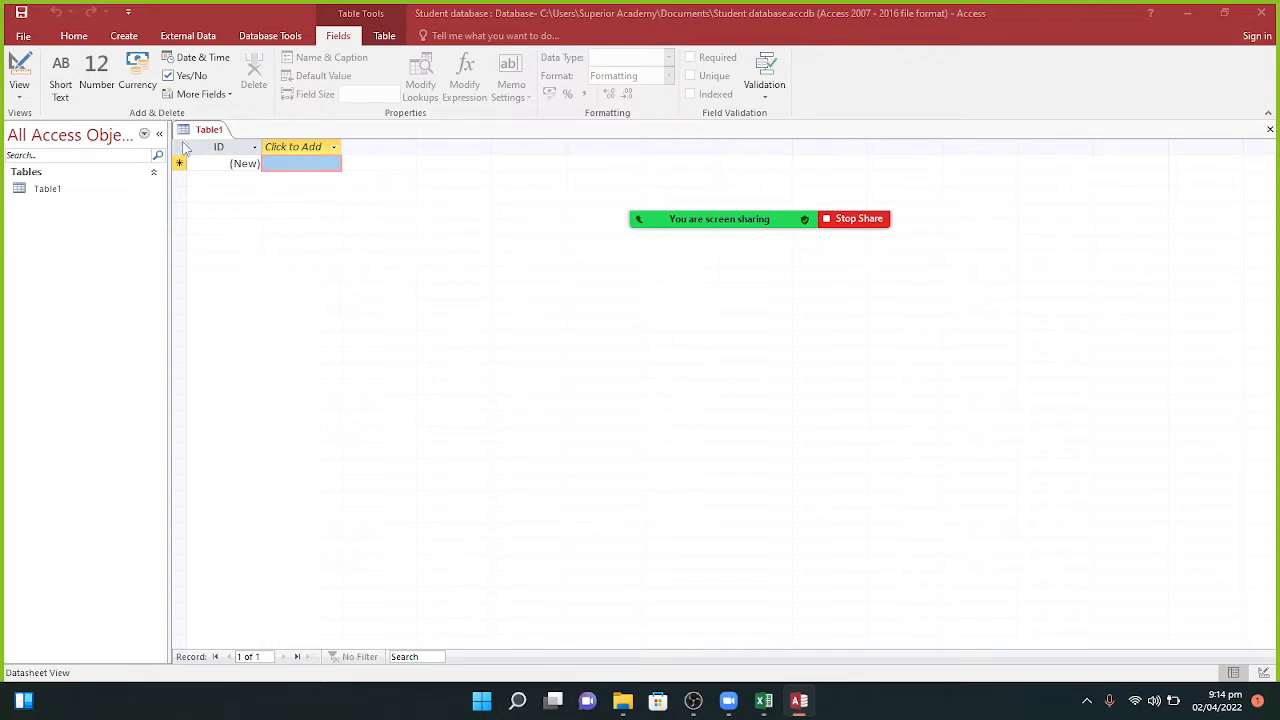
Step: Try deleting Table1, dismiss the still-open warning, and close Table1 instead
click(57, 193)
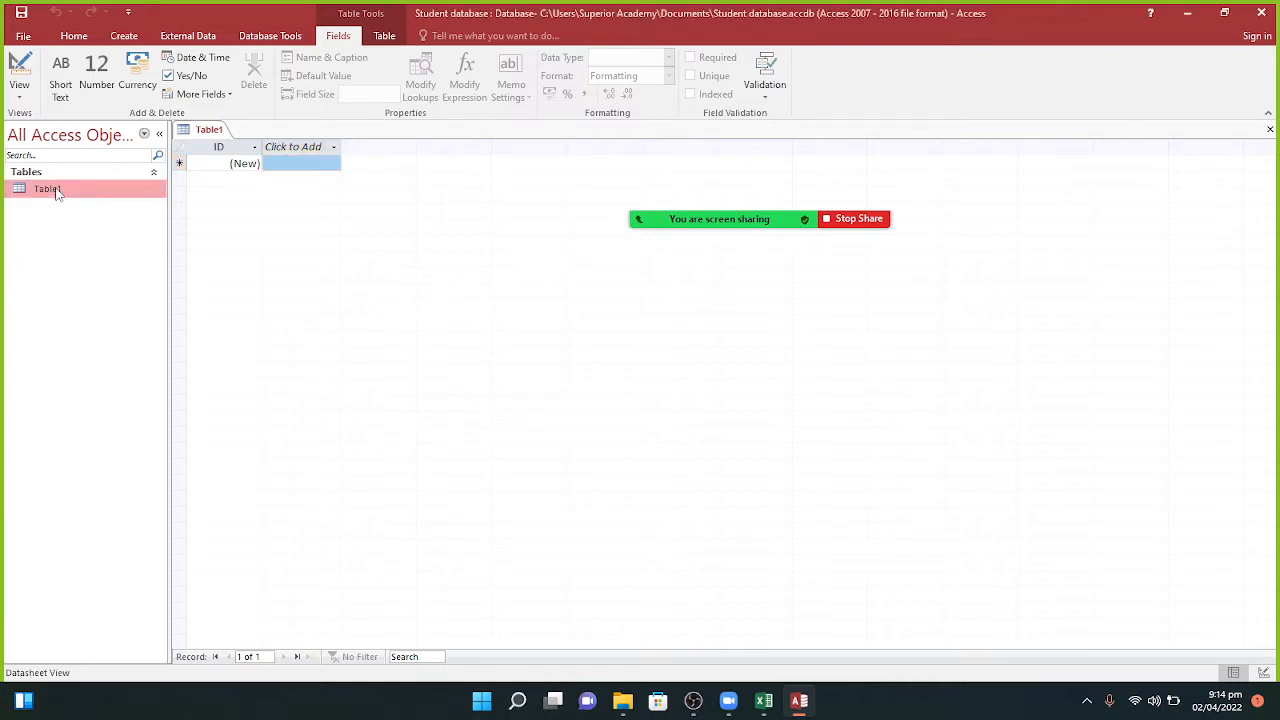
right_click(57, 193)
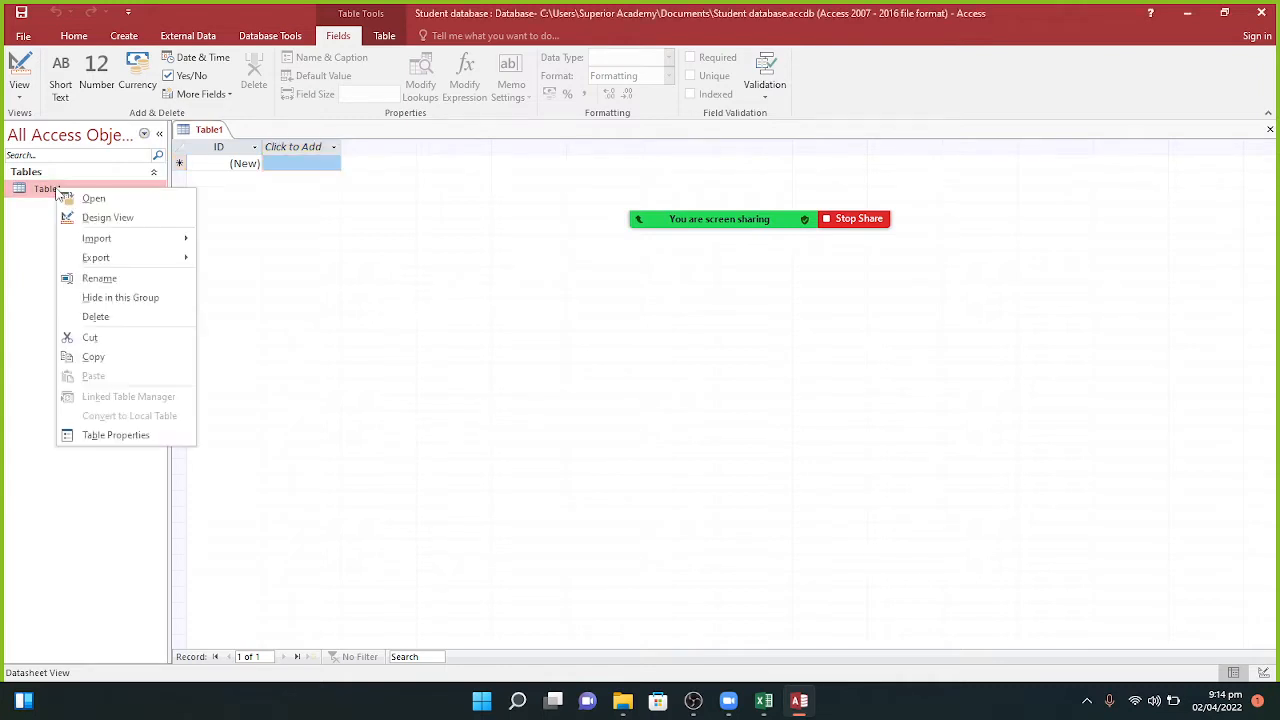
click(96, 316)
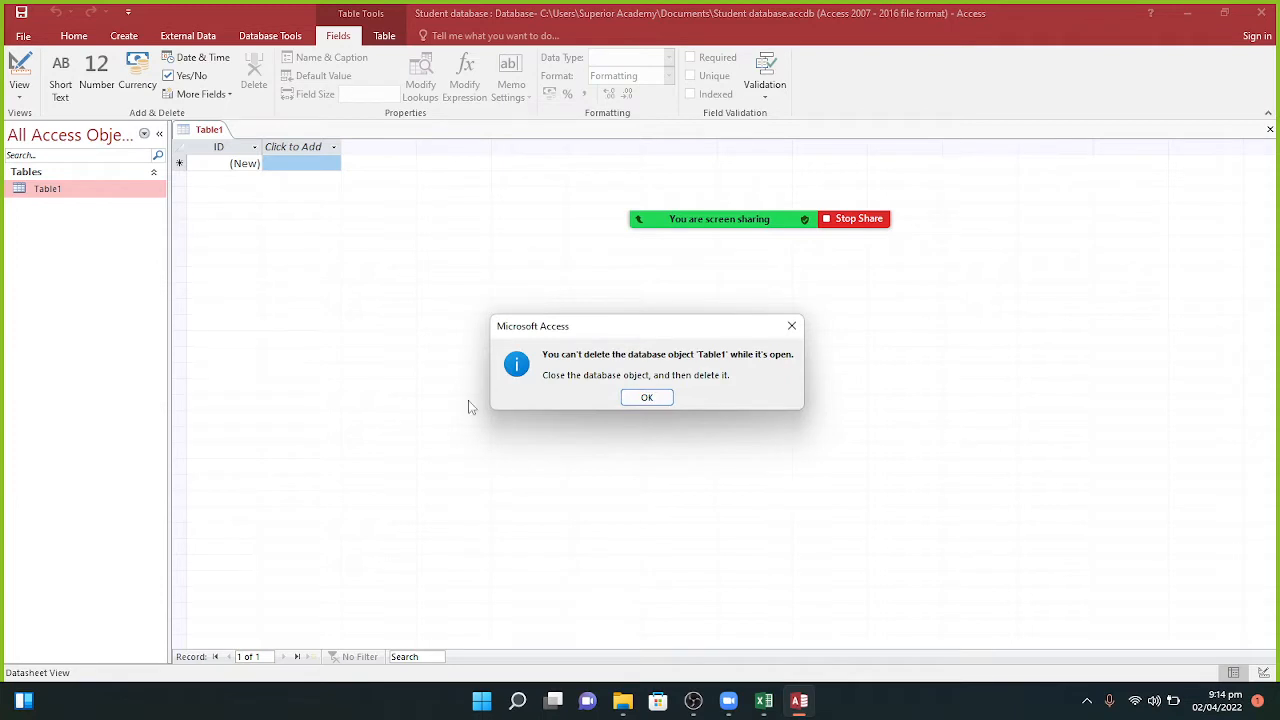
click(647, 398)
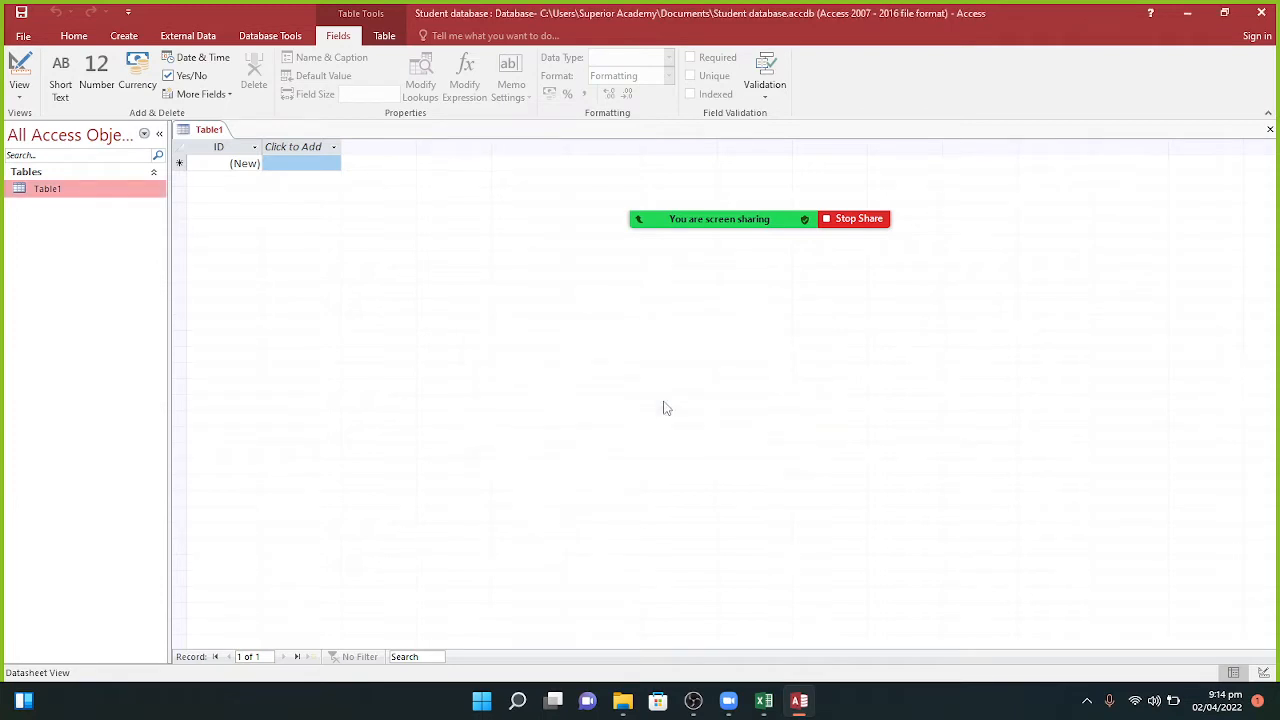
click(205, 133)
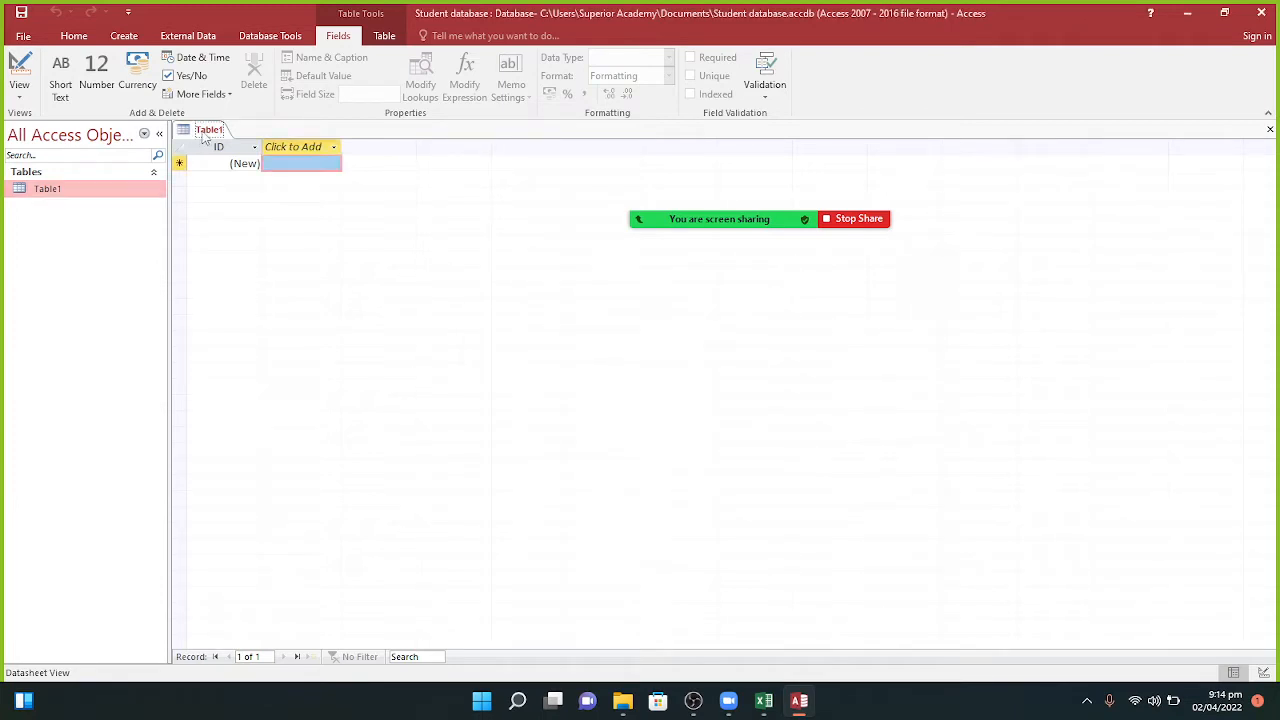
right_click(203, 137)
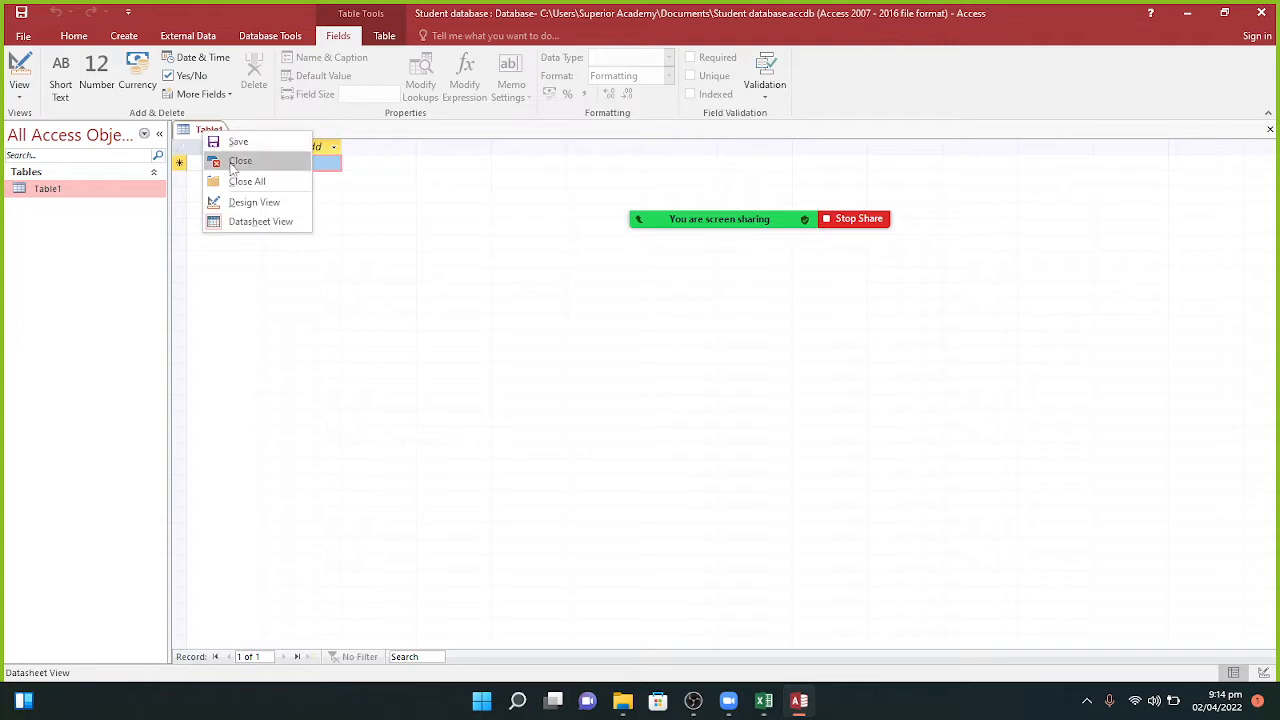
click(215, 164)
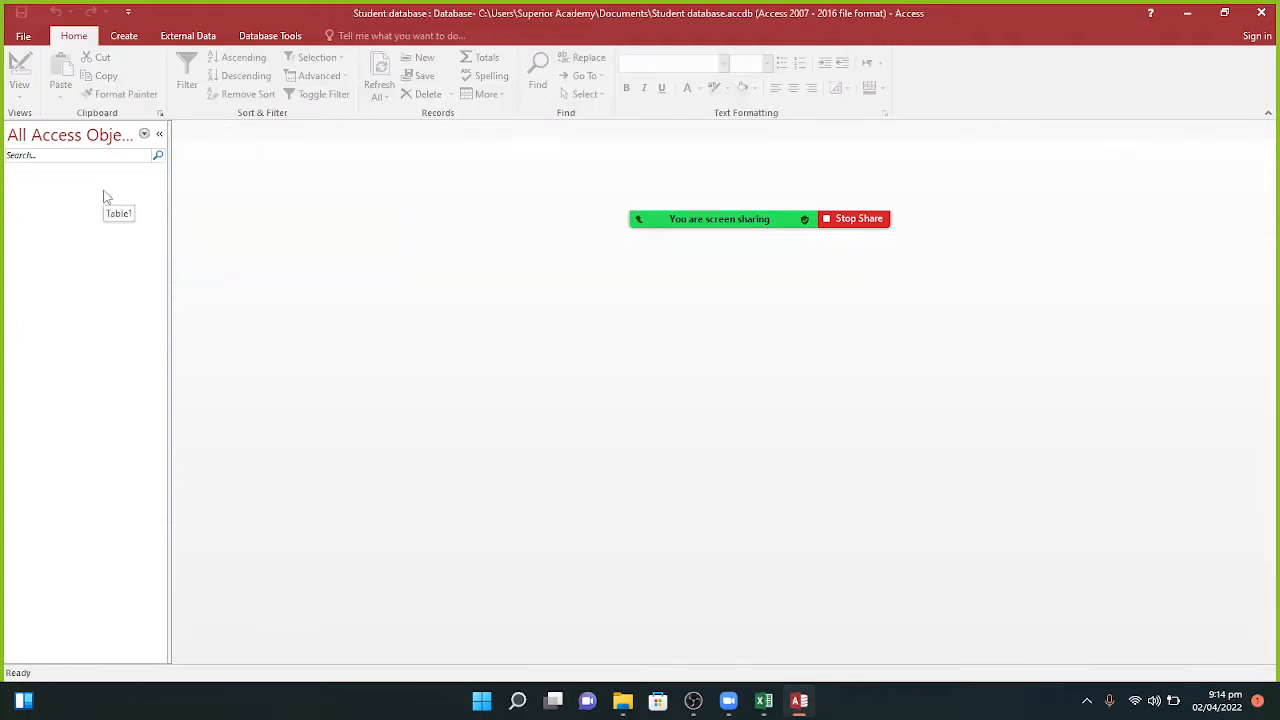
Step: Create another blank table and close it again without keeping it
click(121, 38)
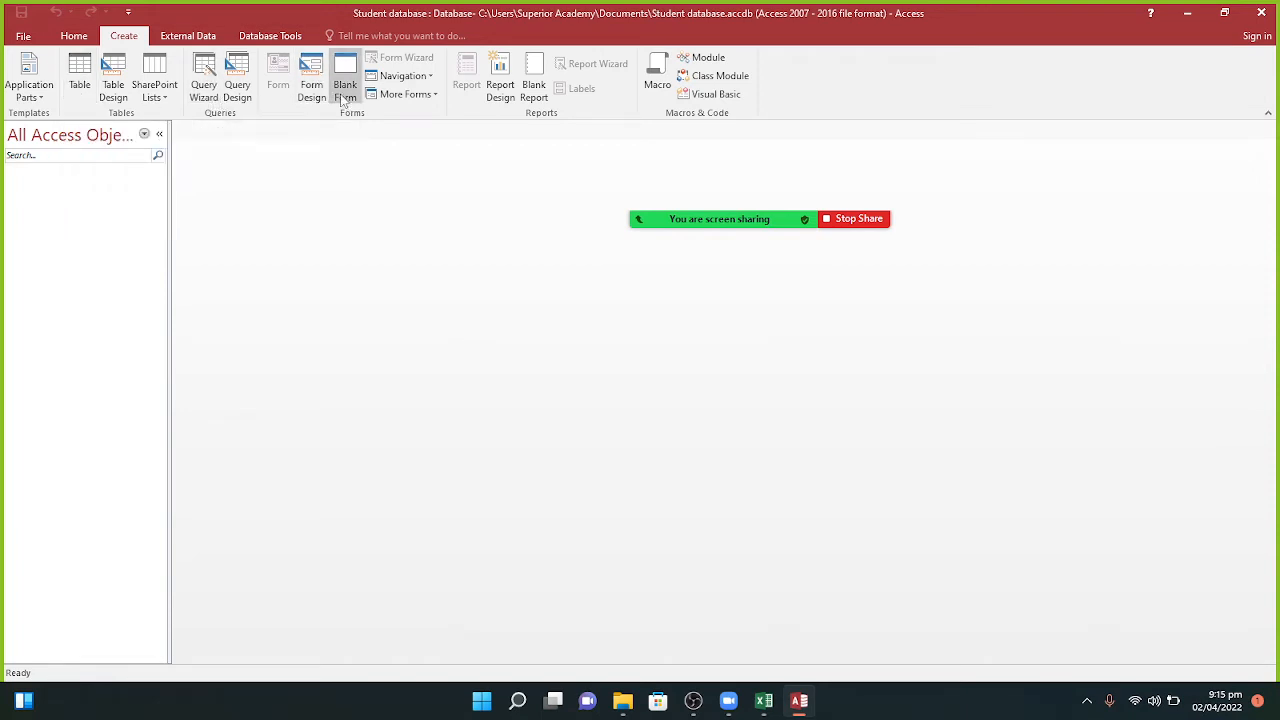
click(84, 84)
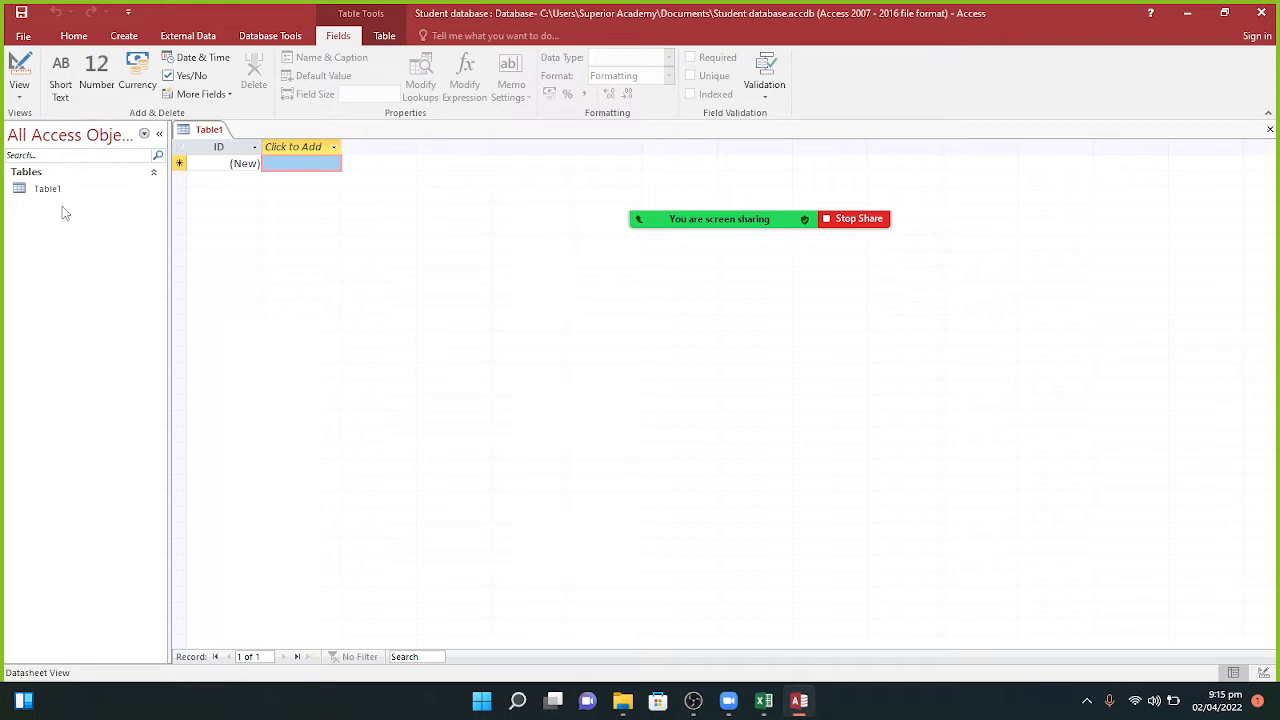
click(217, 133)
right_click(217, 133)
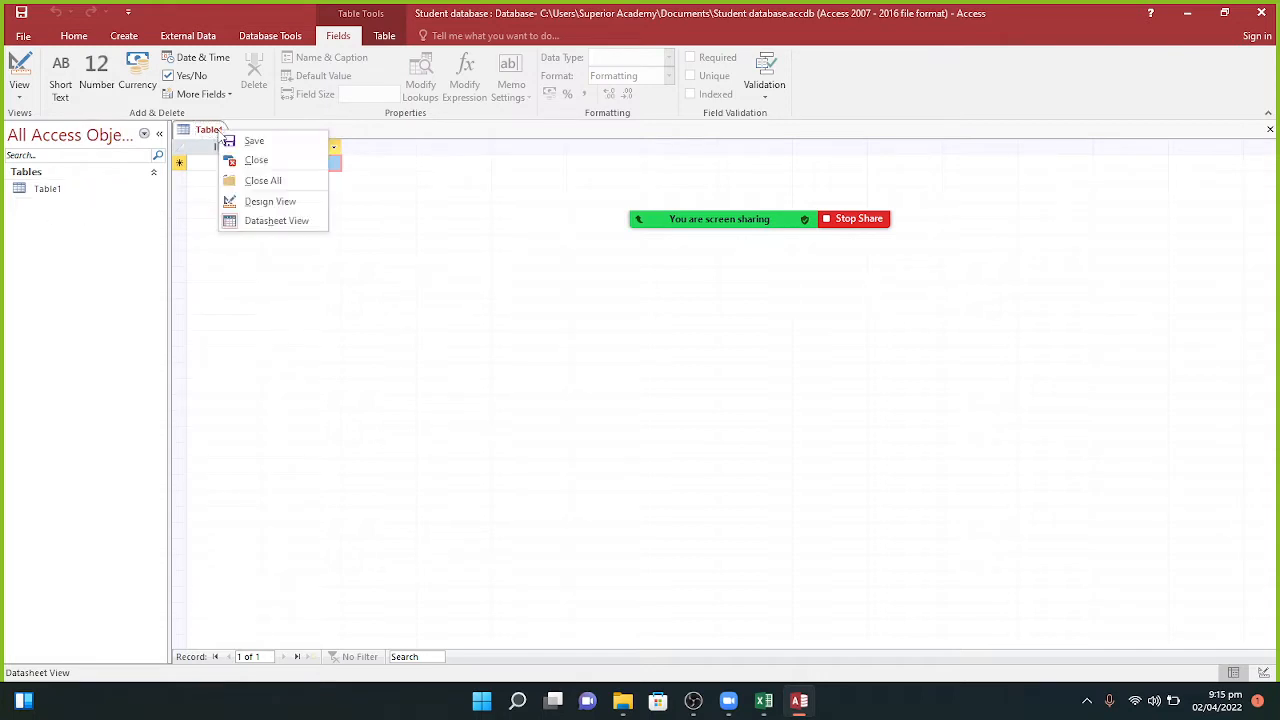
click(242, 157)
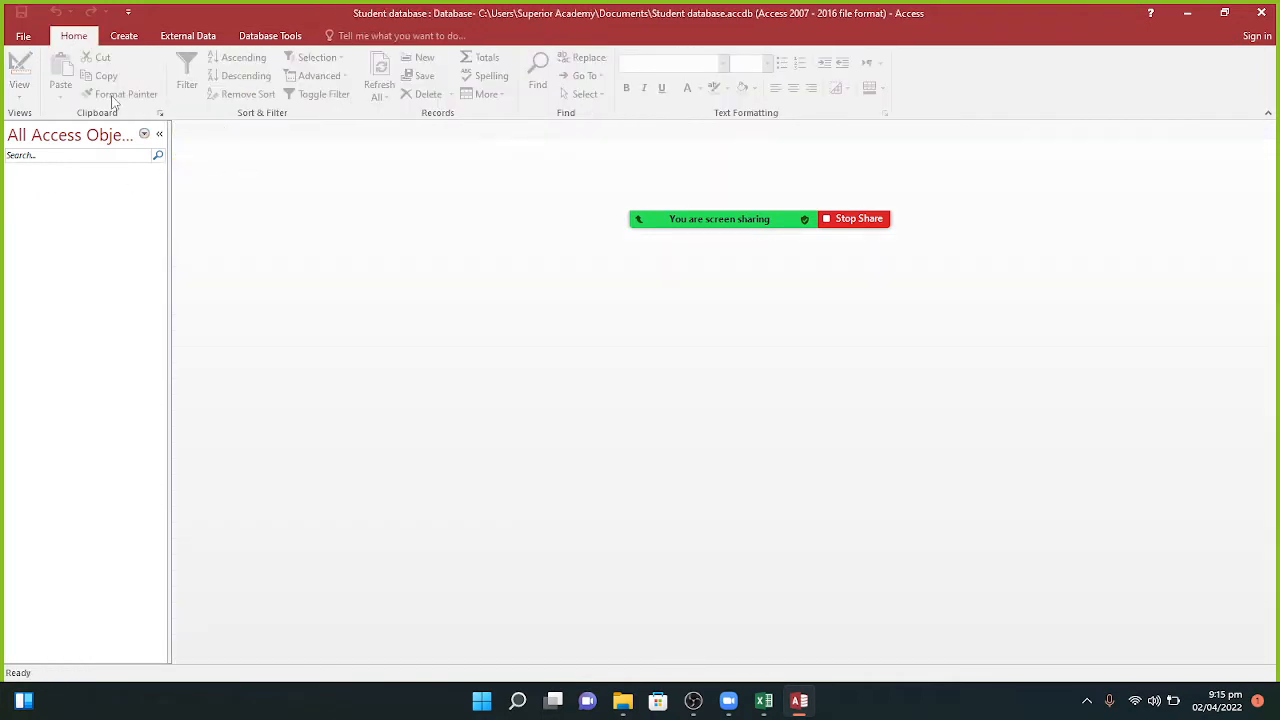
click(123, 36)
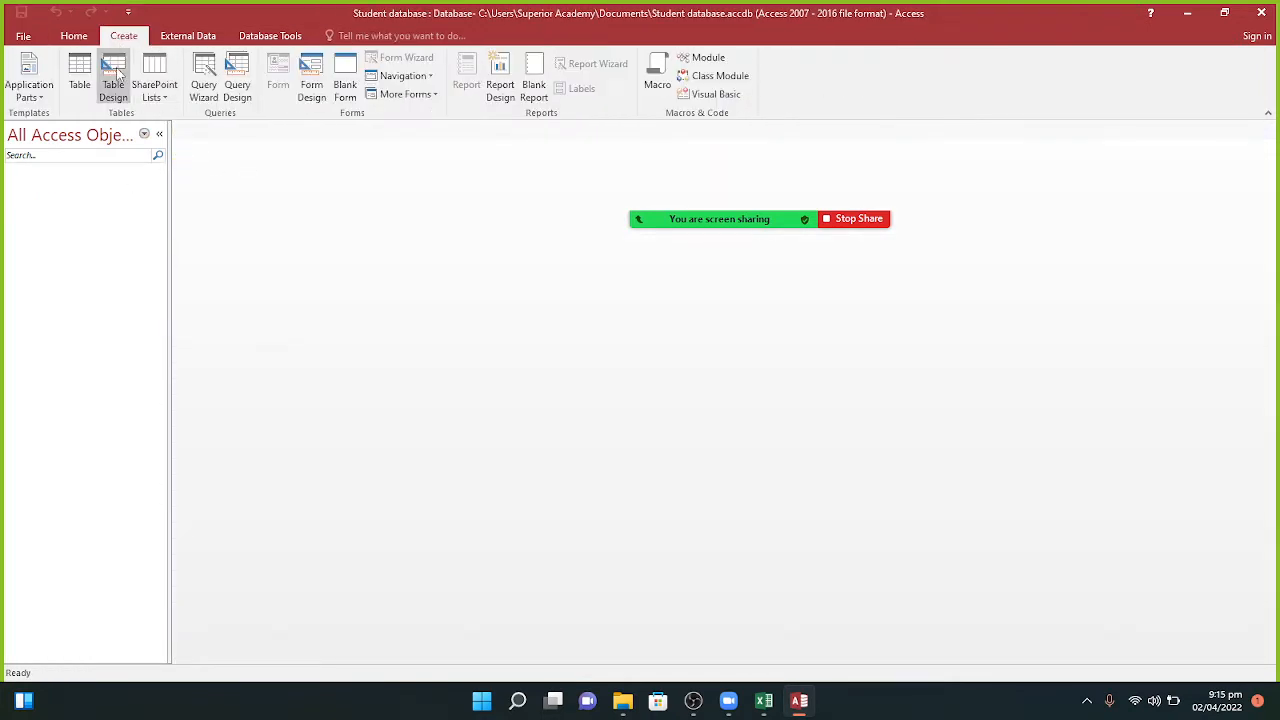
Step: Start a new table in Table Design view from the Create tab
click(117, 75)
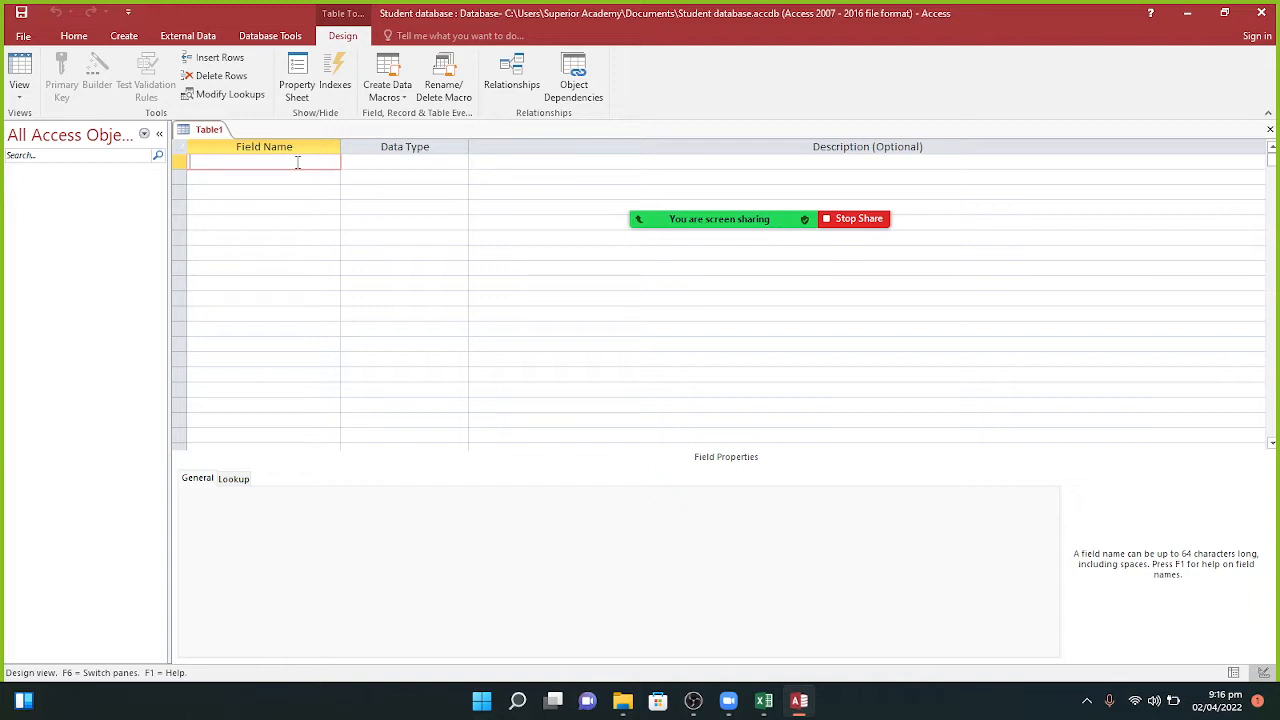
Step: Add an ID field in the first row with the AutoNumber data type
key(Caps_Lock)
text(ID)
key(Tab)
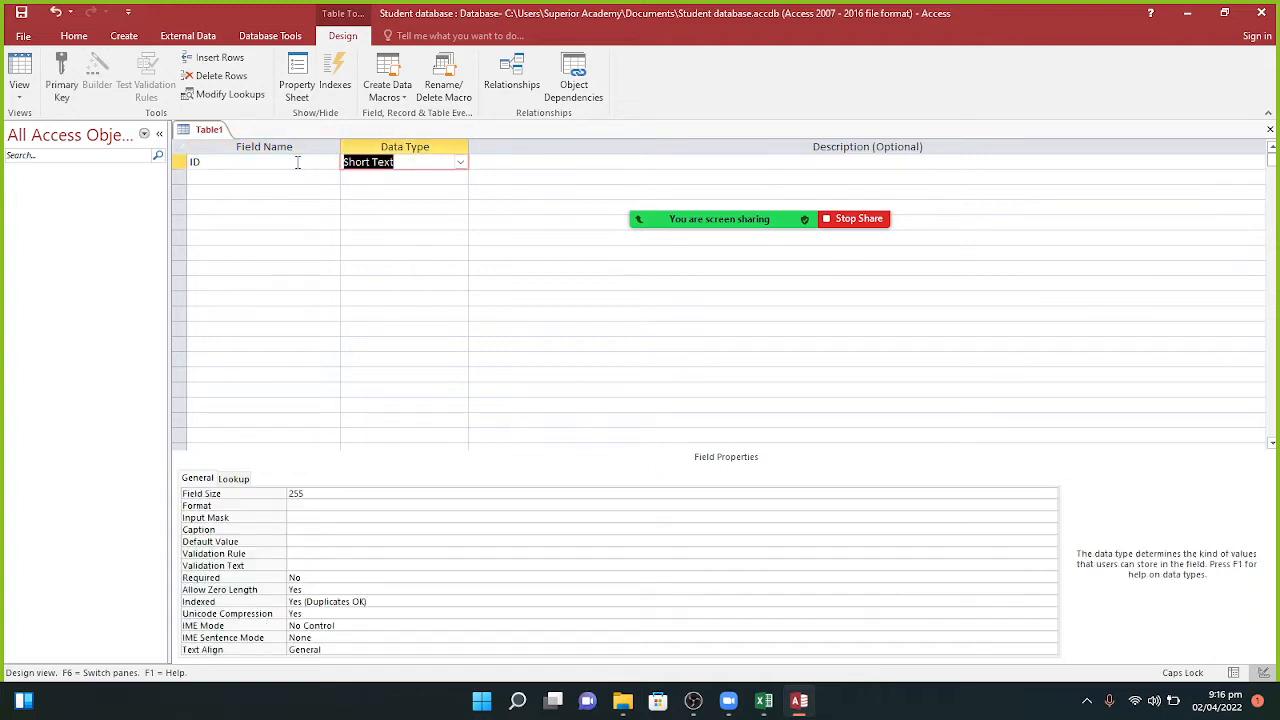
click(461, 164)
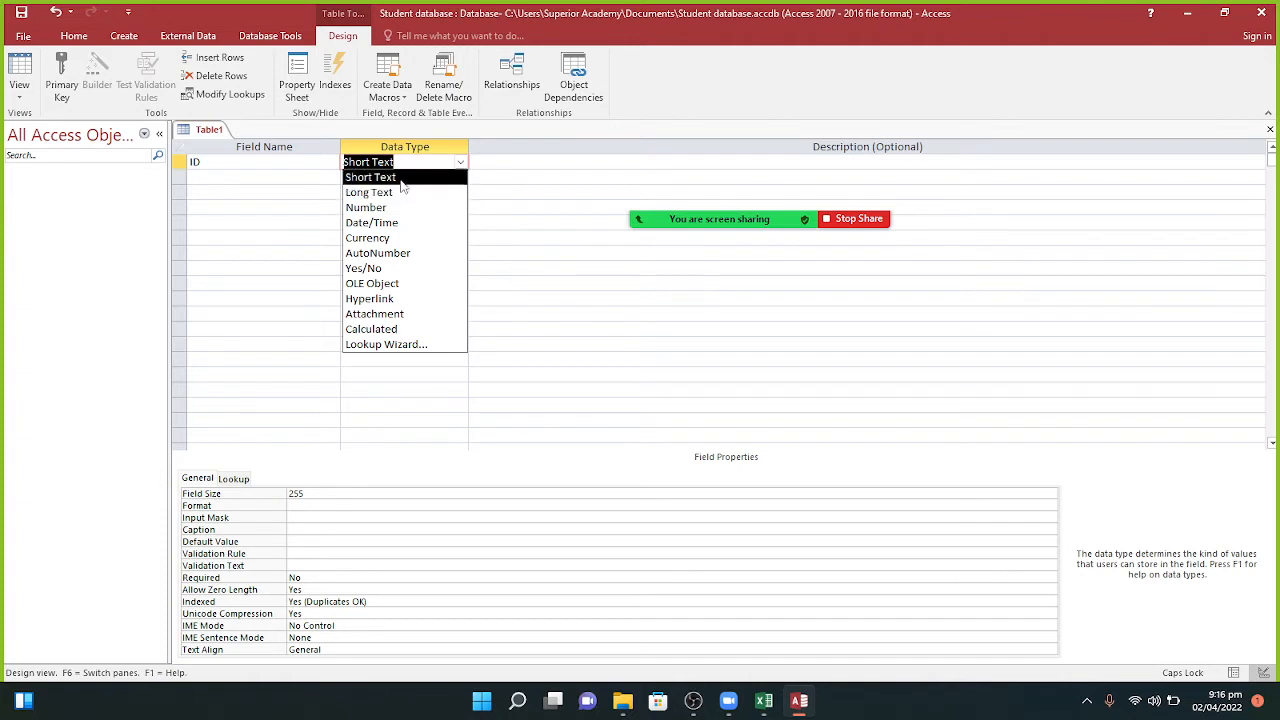
click(400, 255)
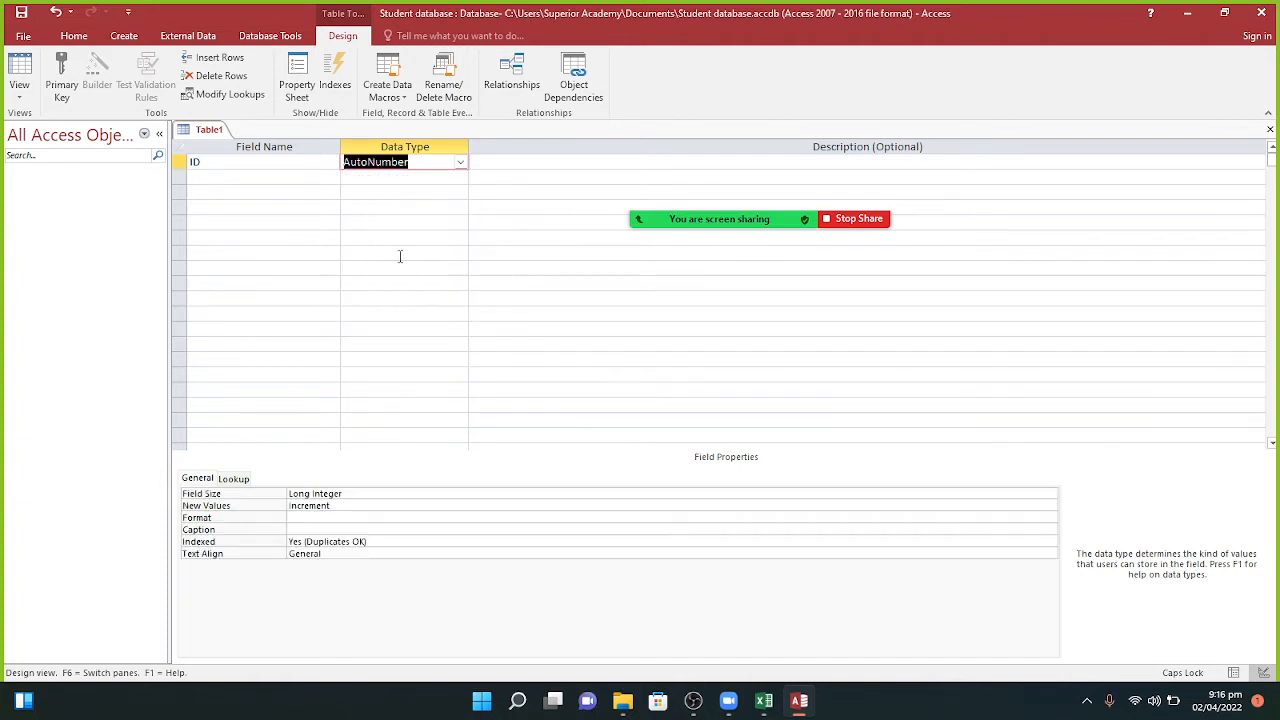
click(272, 180)
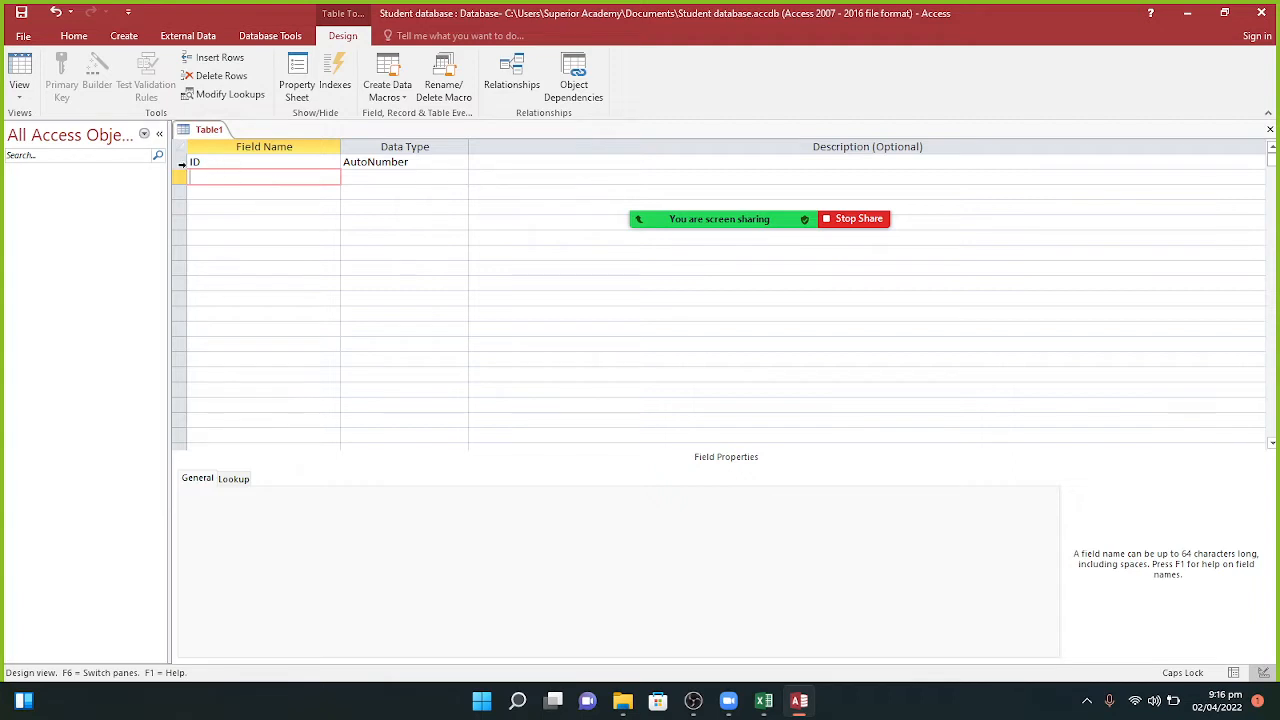
Step: Set the ID field as the table's primary key
click(182, 163)
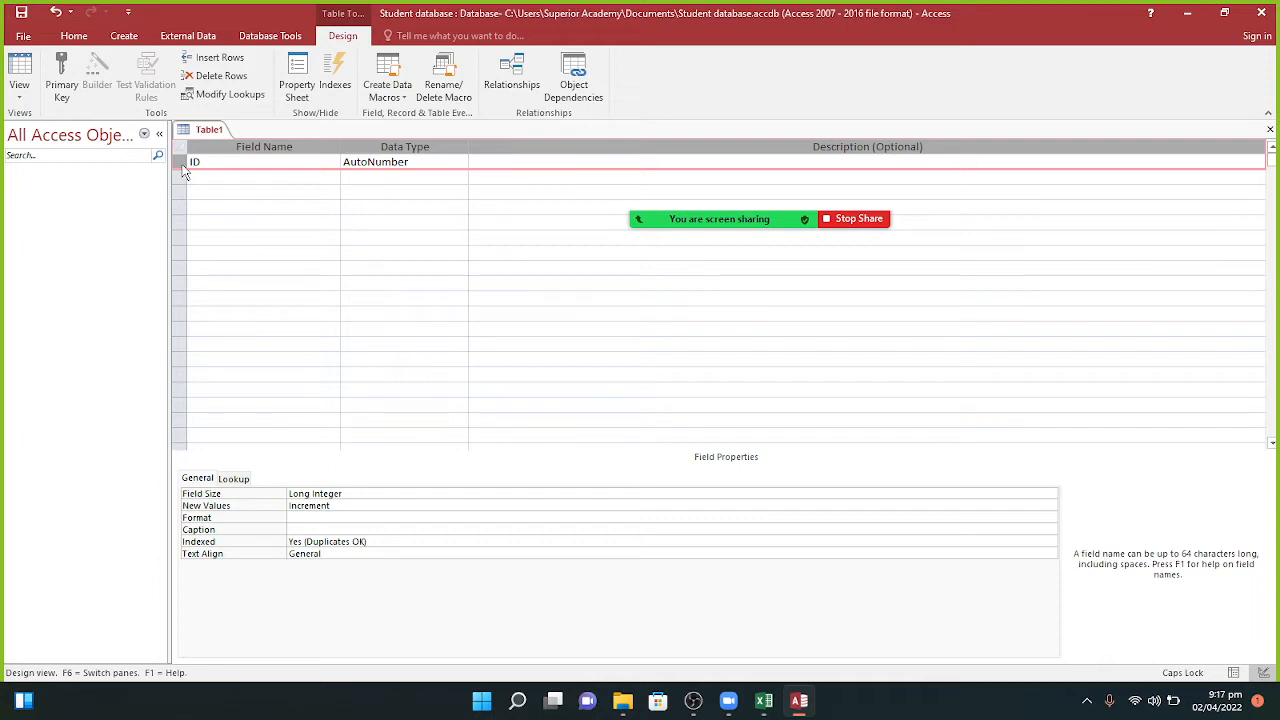
click(62, 88)
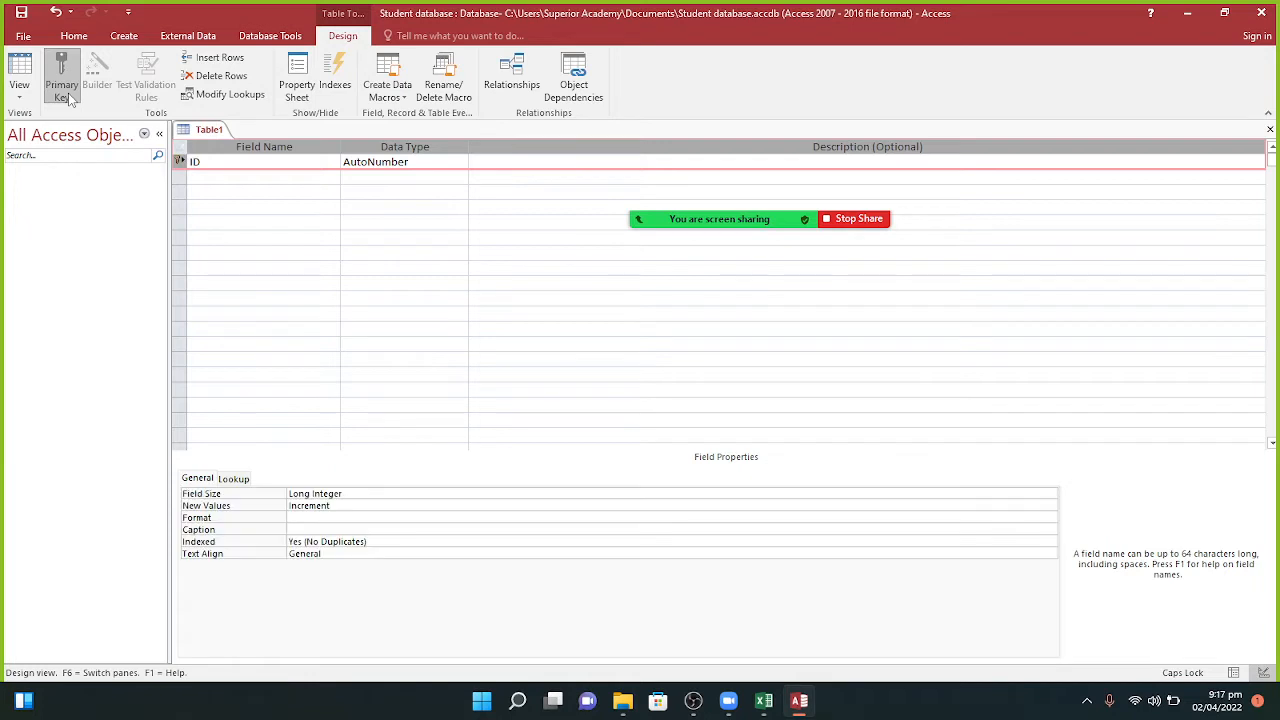
click(190, 176)
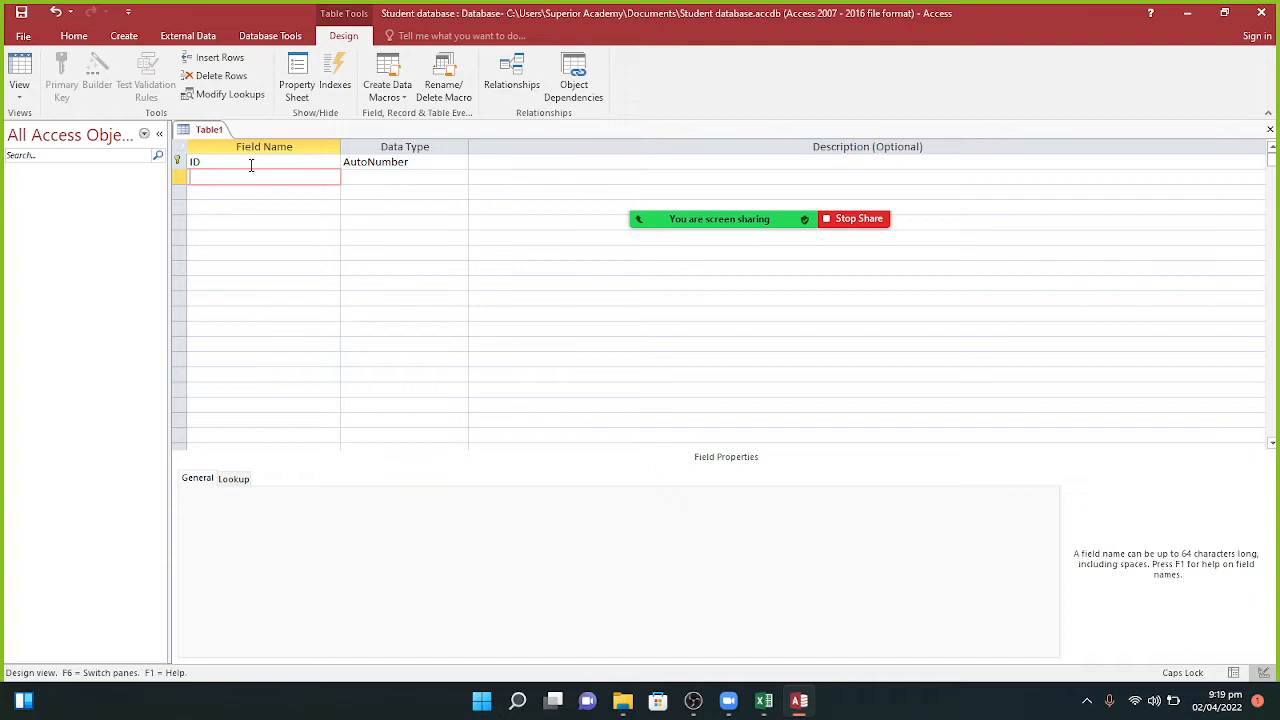
text(N)
key(Caps_Lock)
text(ame)
key(Tab)
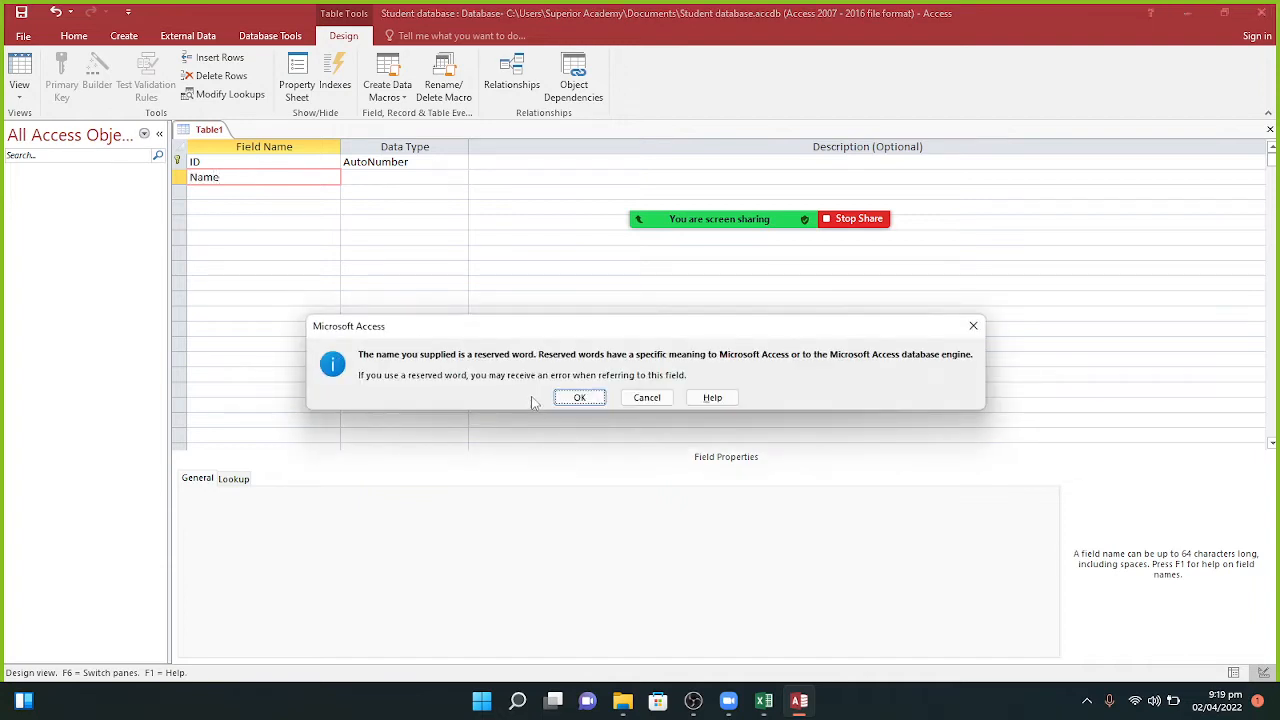
click(560, 398)
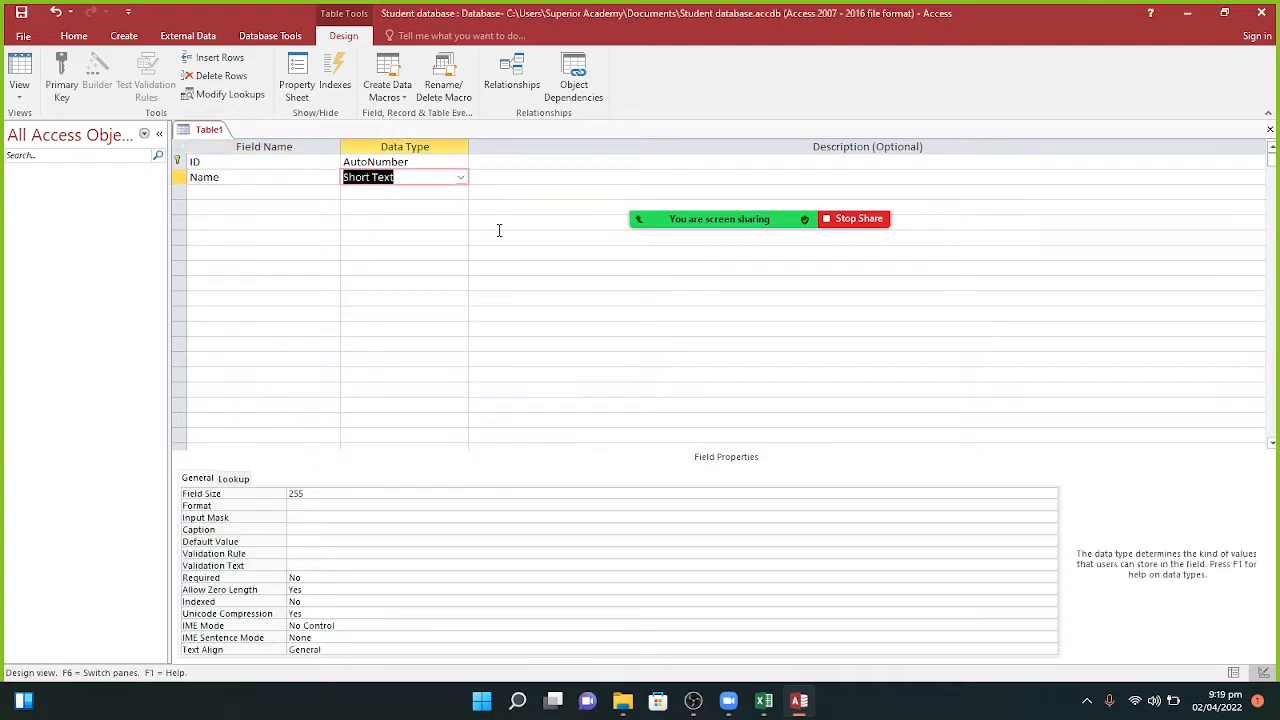
click(460, 177)
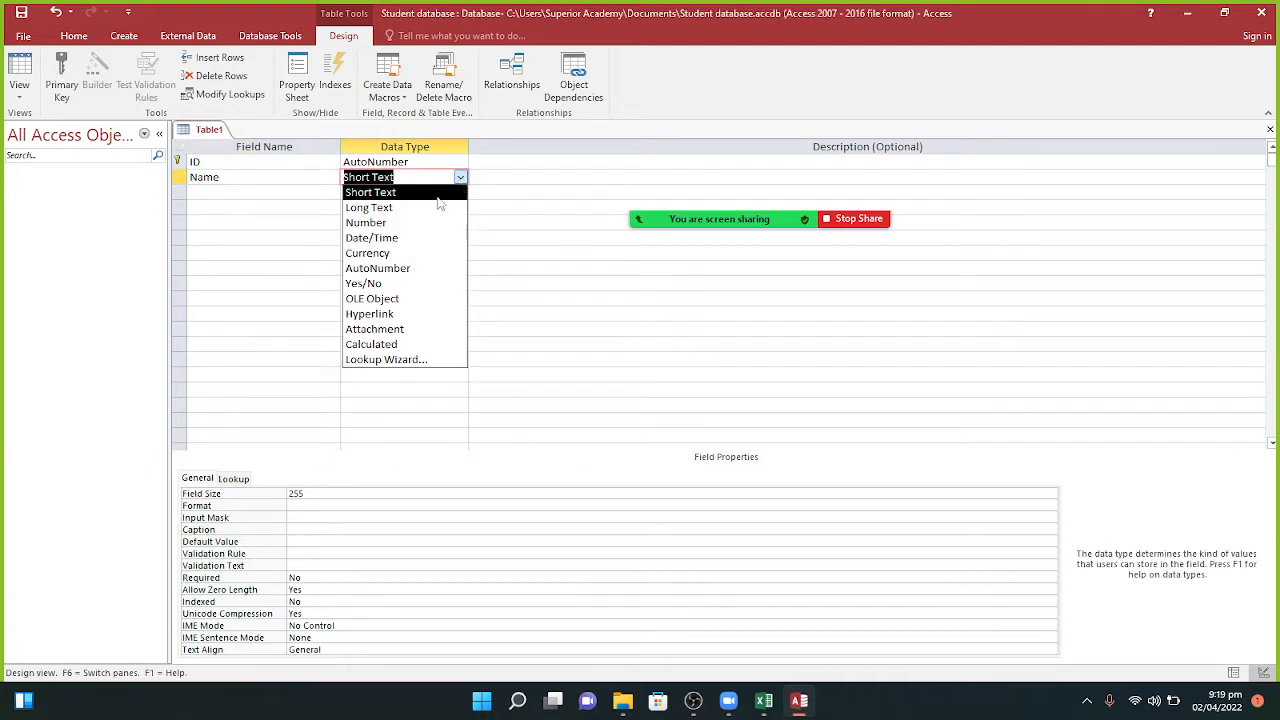
click(437, 192)
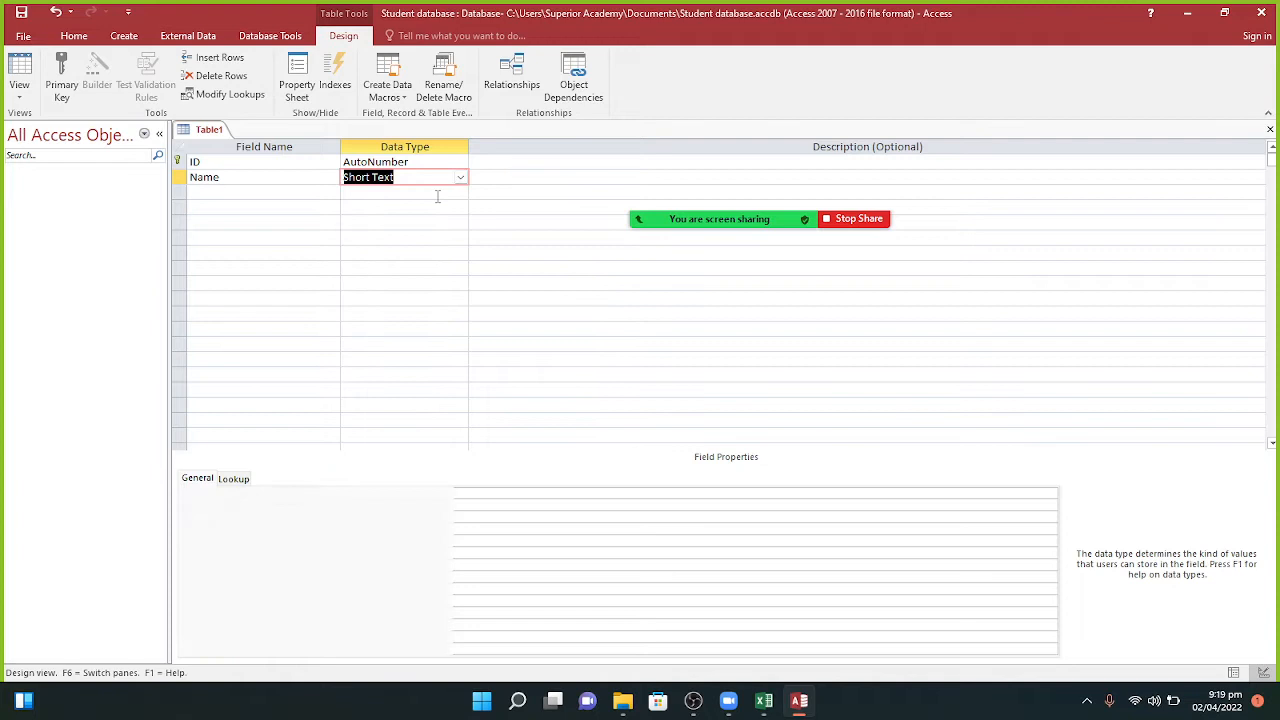
click(246, 194)
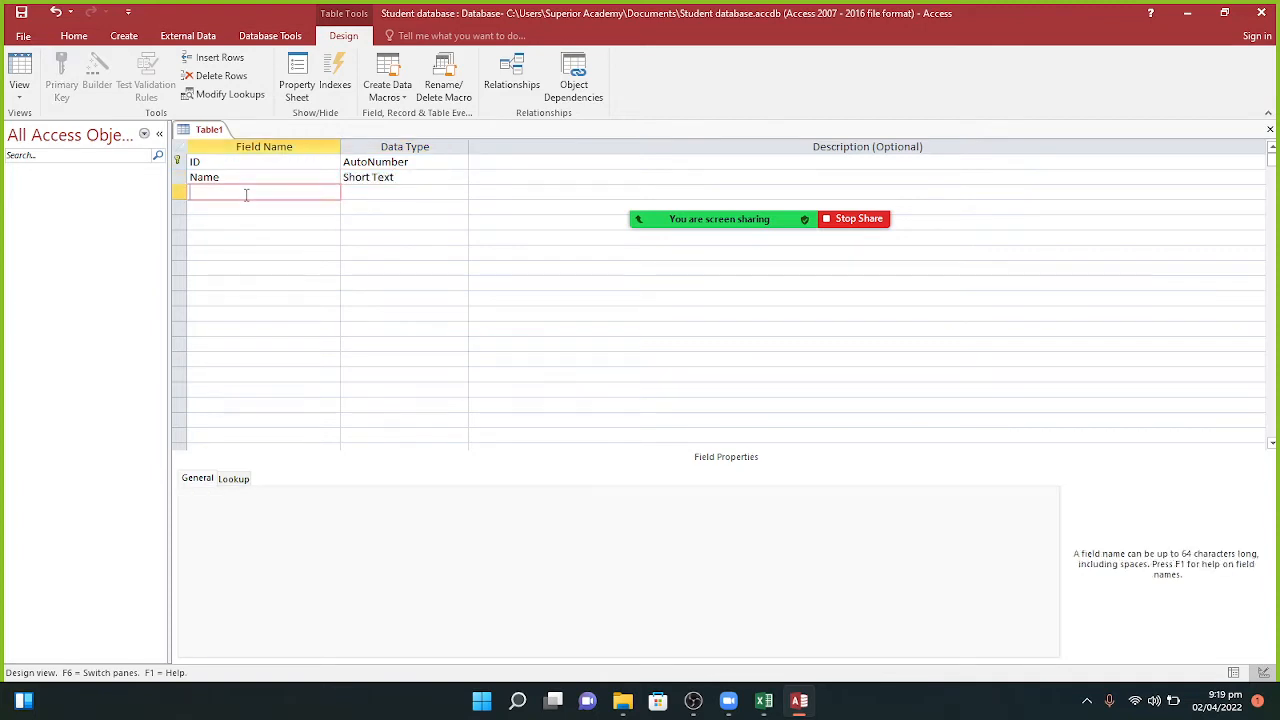
Step: Add an F_Name Short Text field, correcting the rejected name F.Name
key(Caps_Lock)
text(F.N)
key(Caps_Lock)
text(ame)
key(Tab)
key(Return)
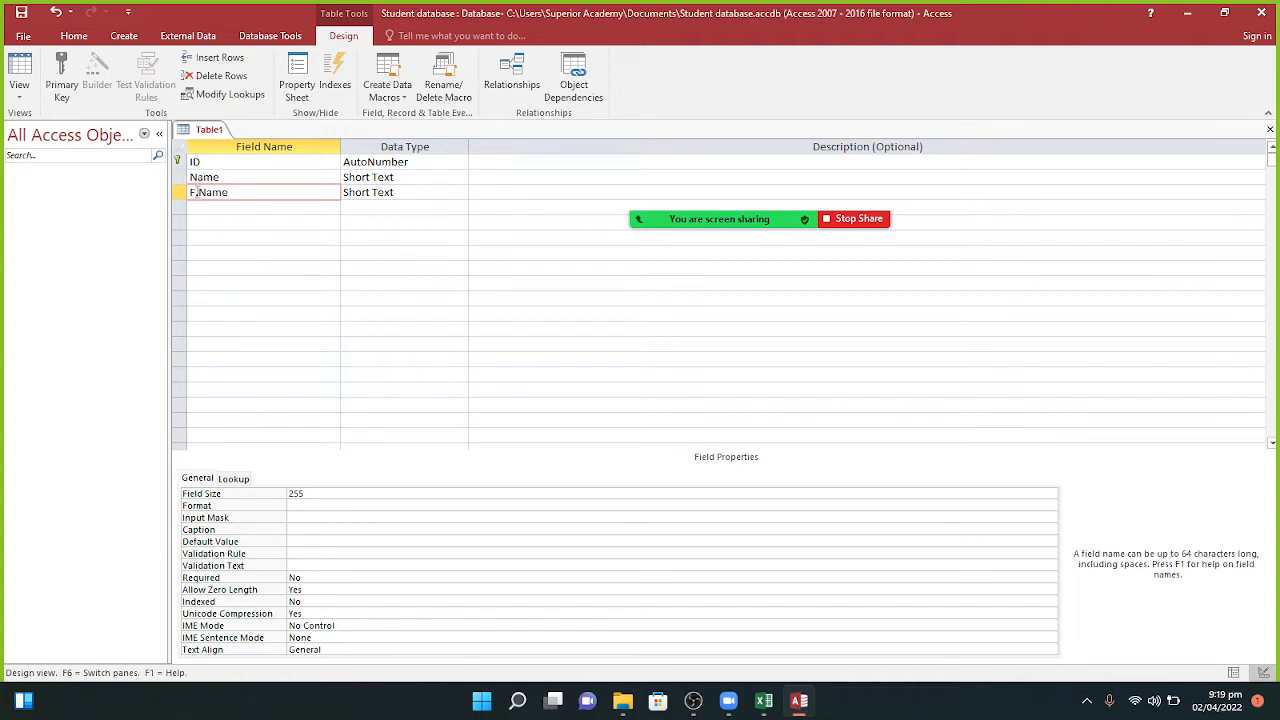
key(BackSpace)
text(_)
click(396, 192)
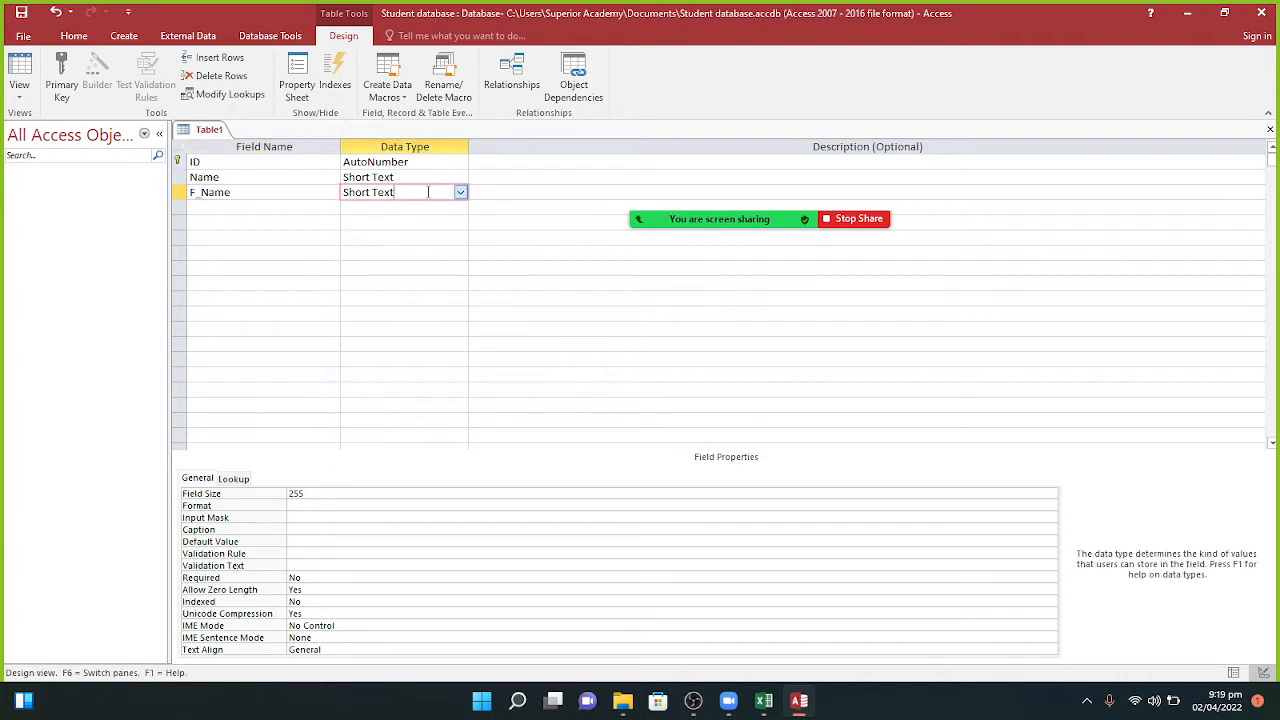
Step: Add a Department Short Text field in the fourth row, fixing its misspelling
click(198, 208)
key(Caps_Lock)
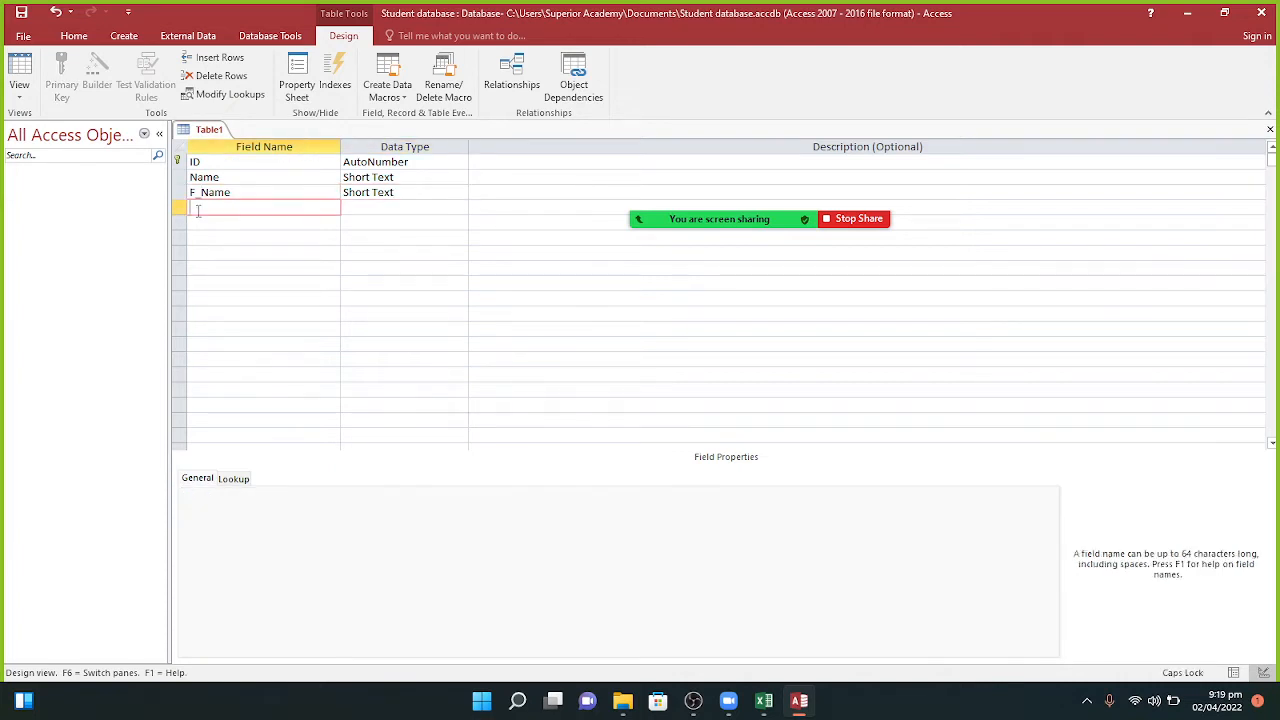
text(D)
key(Caps_Lock)
text(epartmnt)
key(Tab)
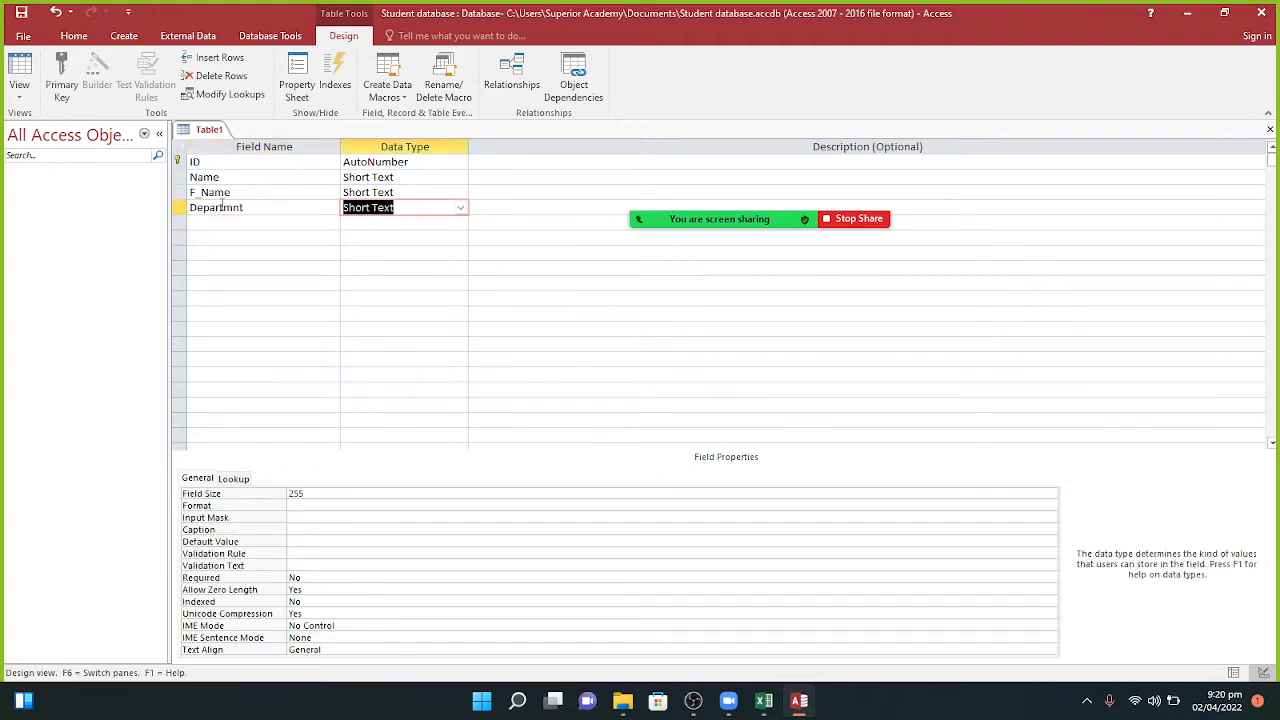
click(231, 207)
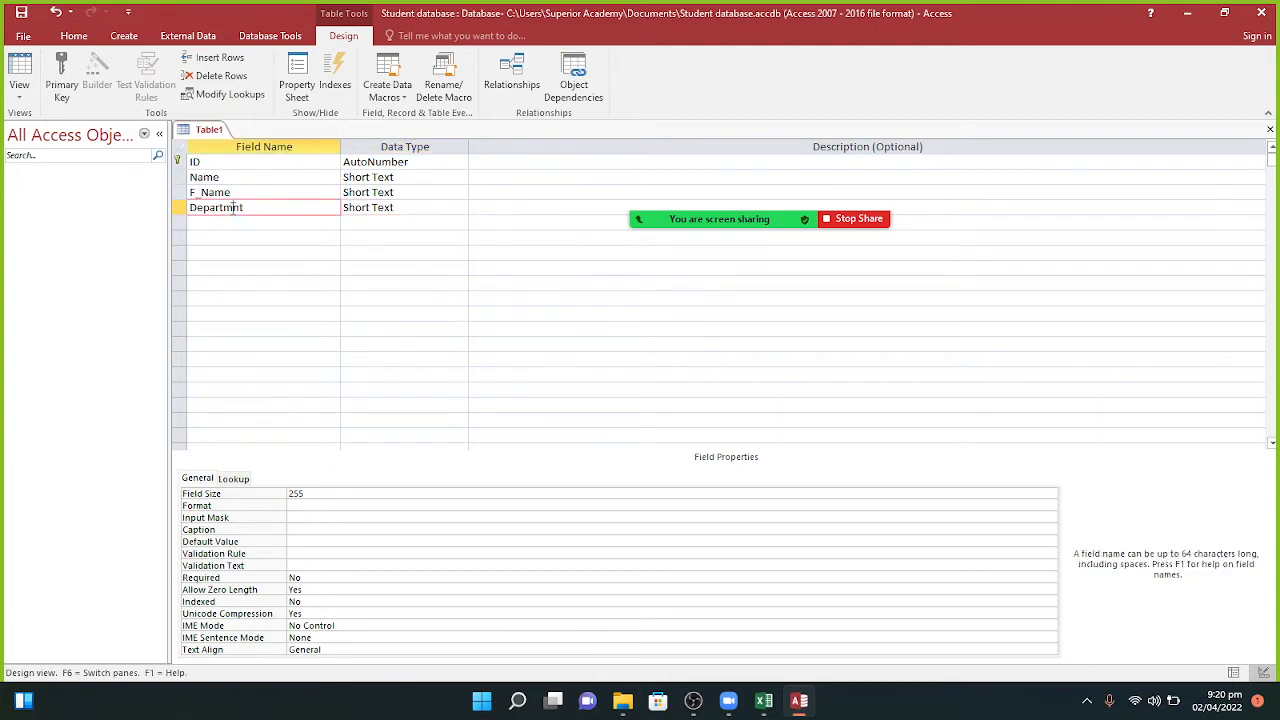
text(e)
click(258, 221)
Step: Make the fifth field DOB, replacing the rejected D.O.B, with the Date/Time type
text(Age)
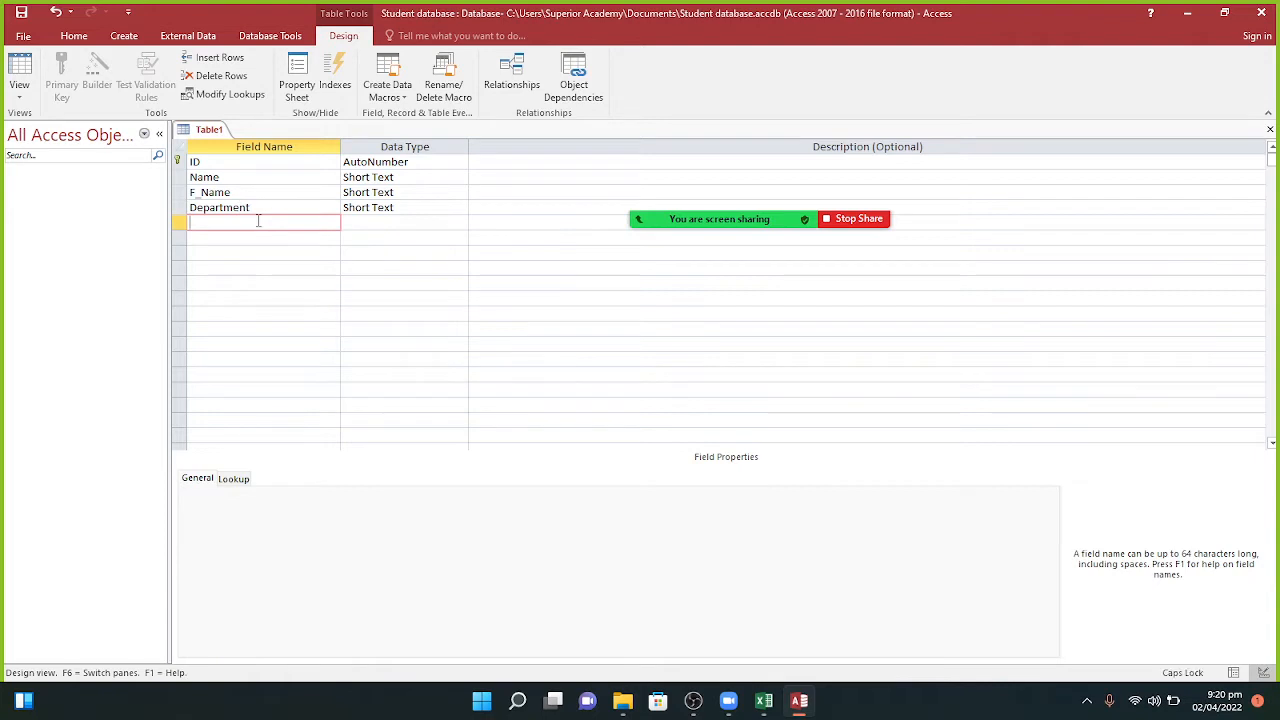
key(Tab)
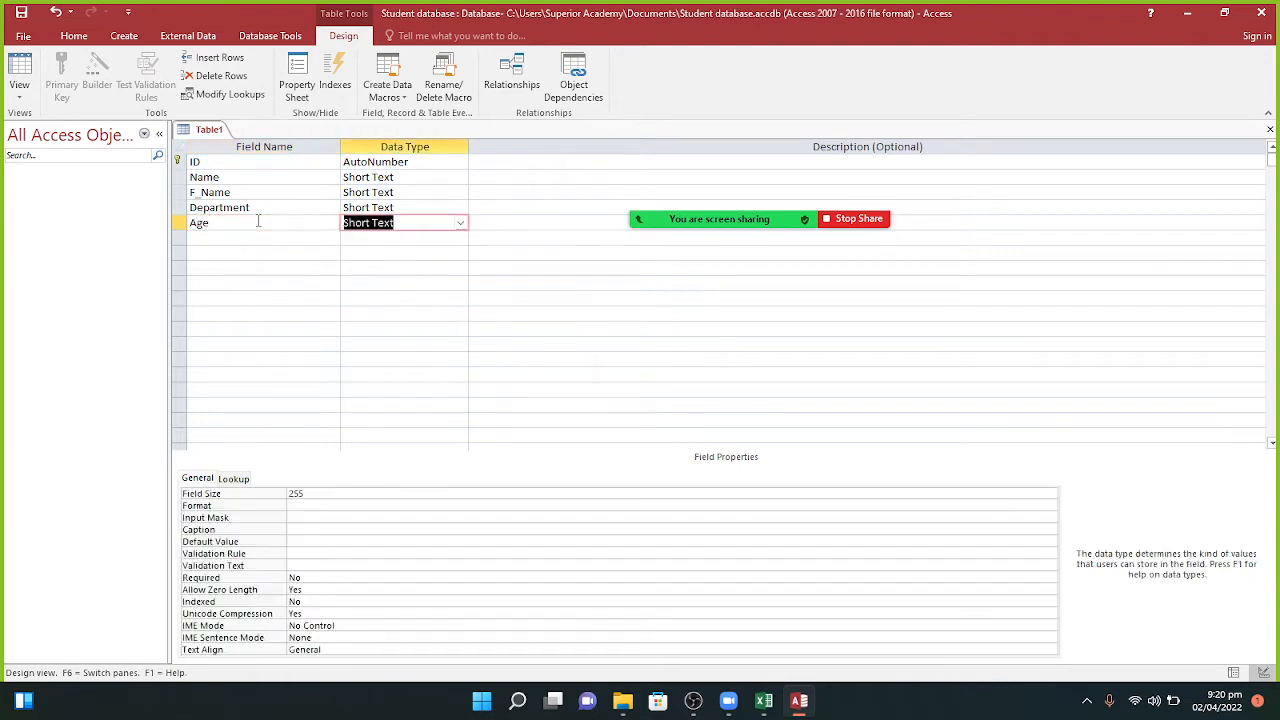
click(461, 223)
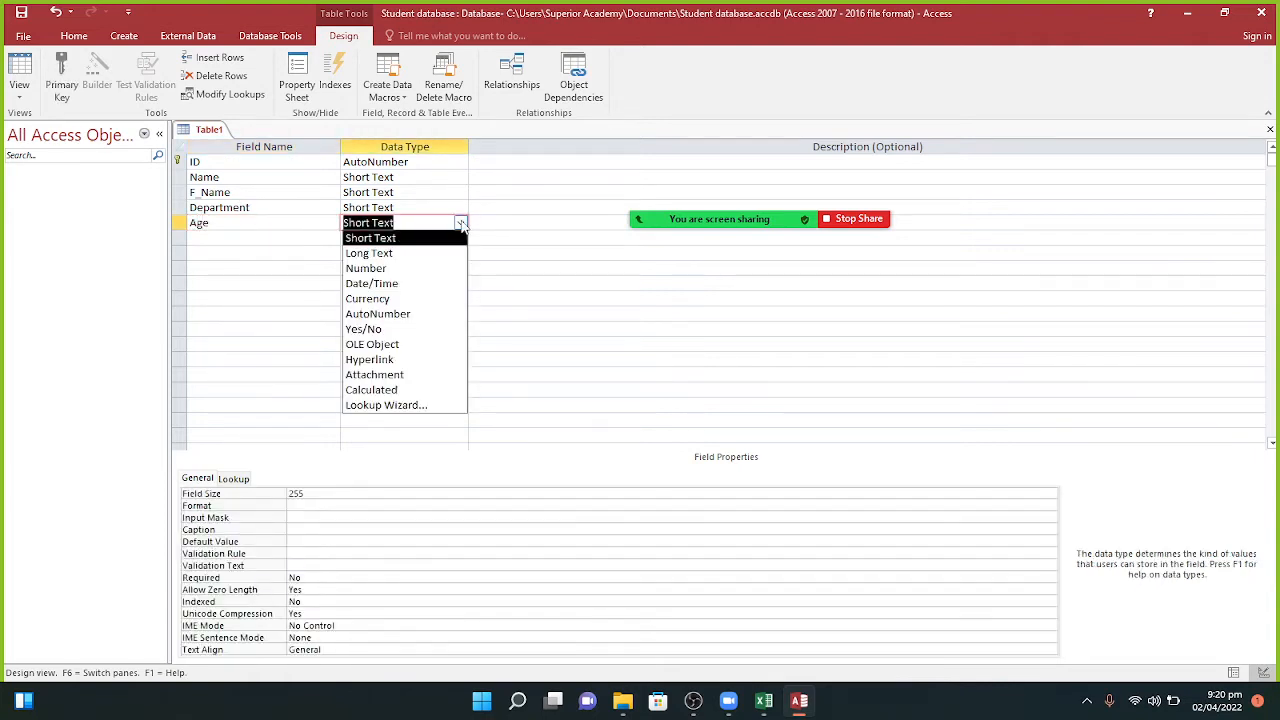
click(234, 223)
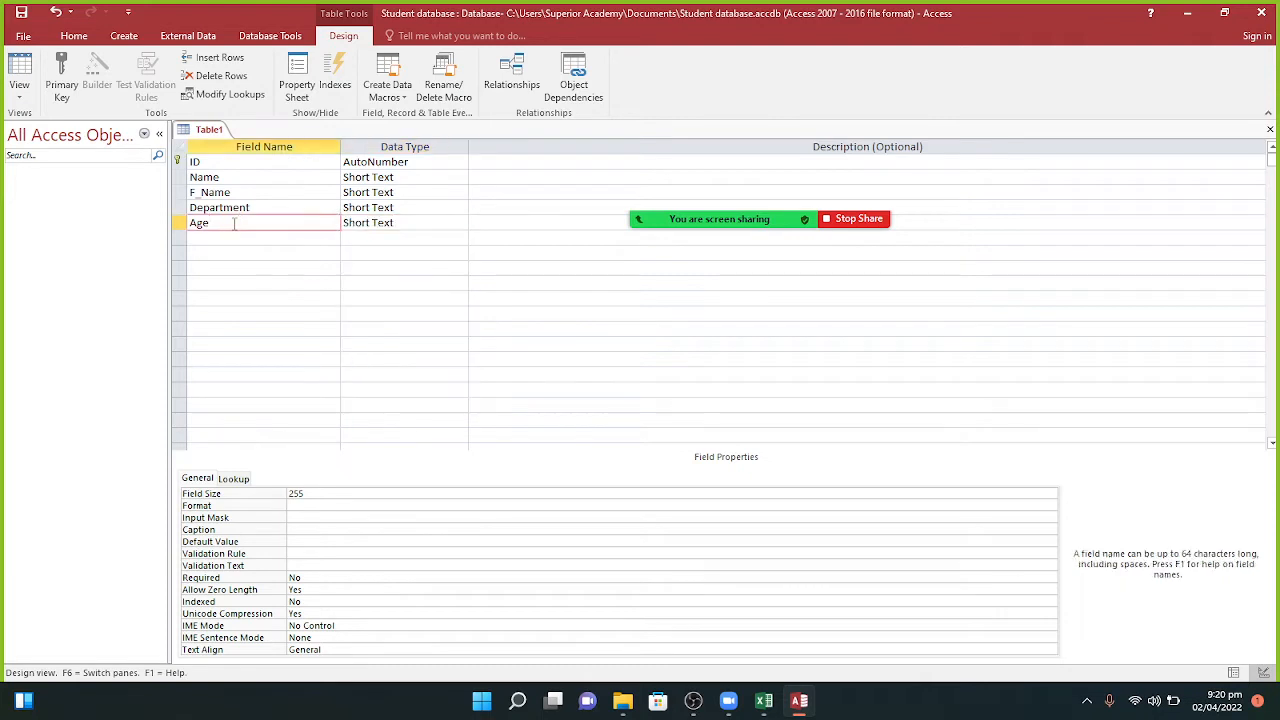
key(BackSpace)
key(BackSpace)
key(BackSpace)
key(Caps_Lock)
text(D.O.B)
key(Tab)
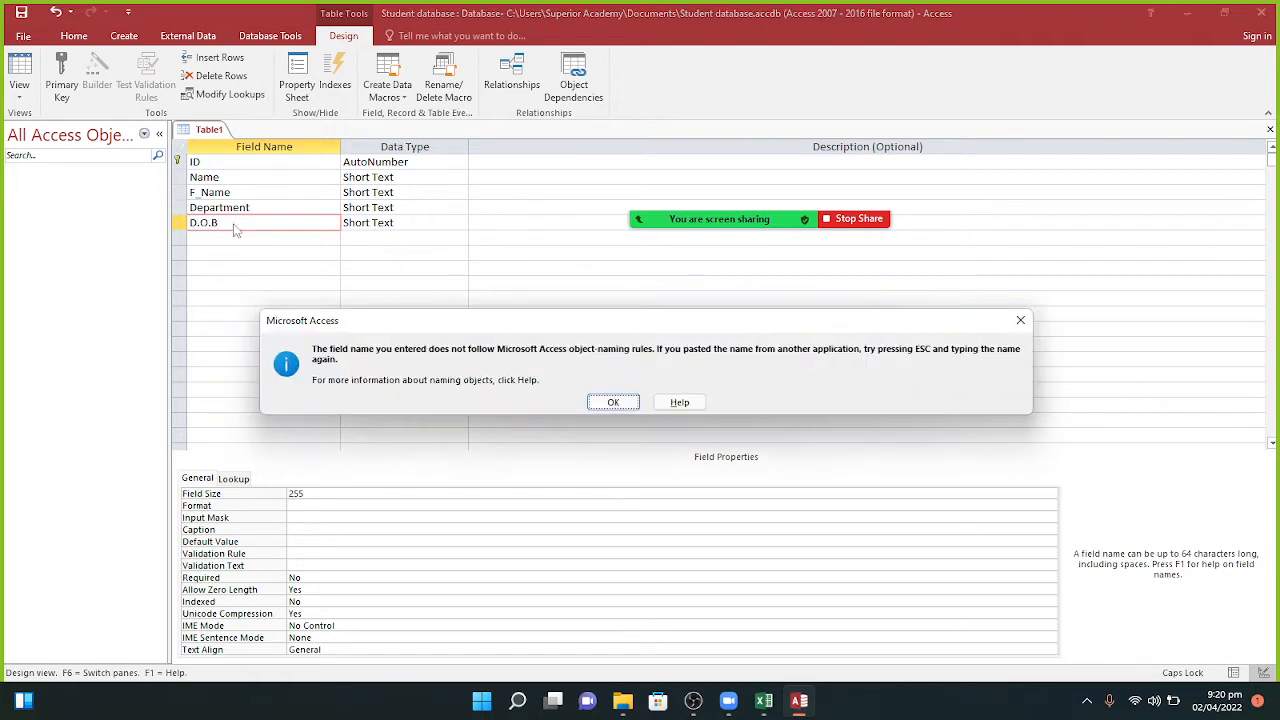
click(612, 402)
key(BackSpace)
key(BackSpace)
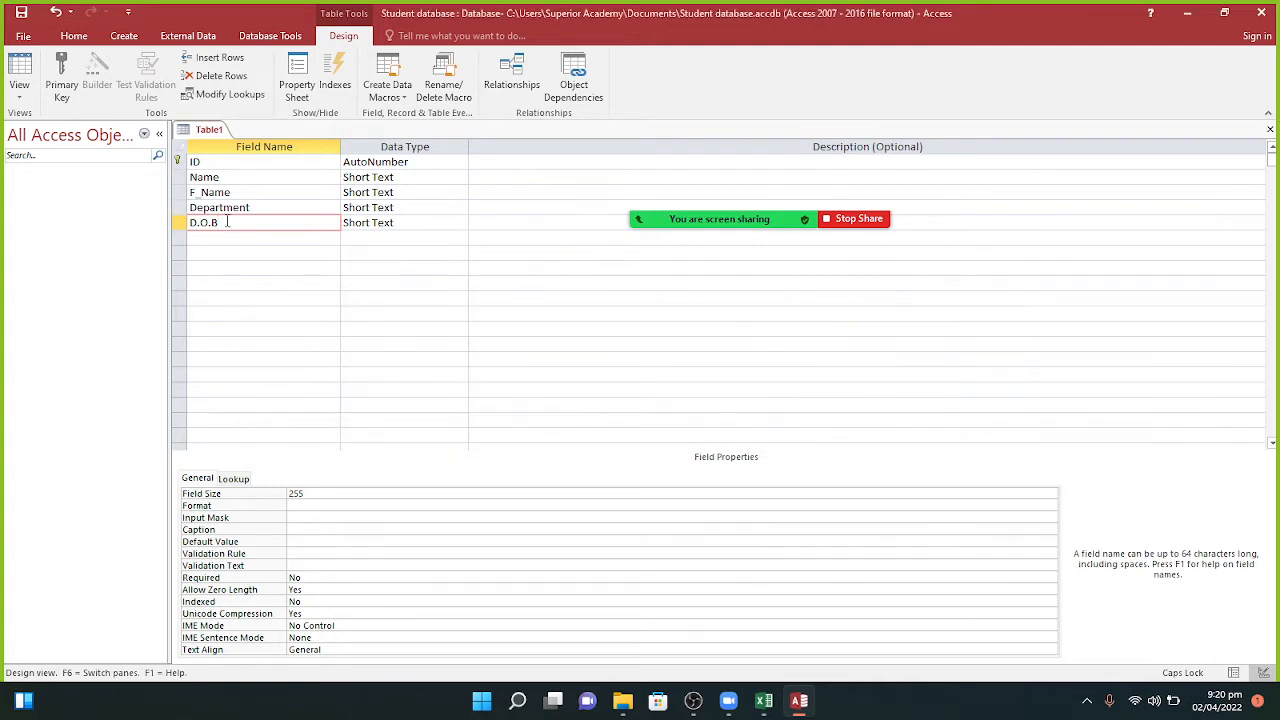
key(BackSpace)
key(BackSpace)
text(OB)
key(Tab)
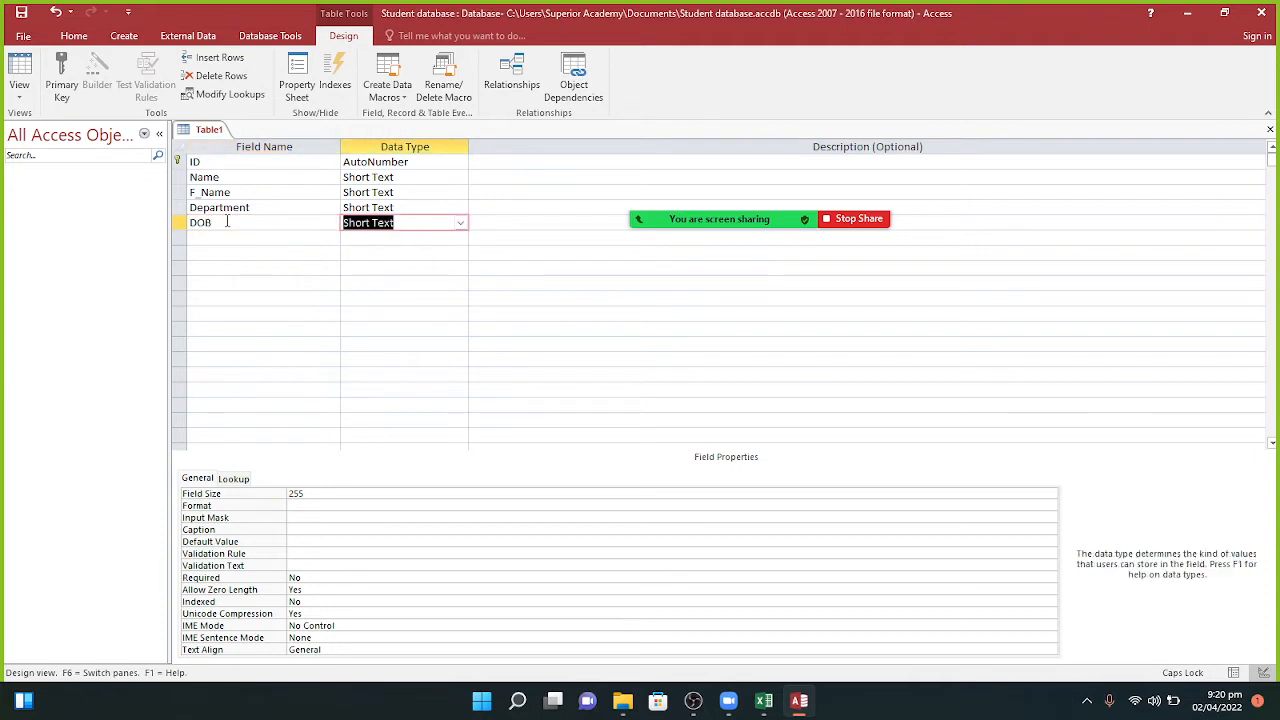
click(460, 223)
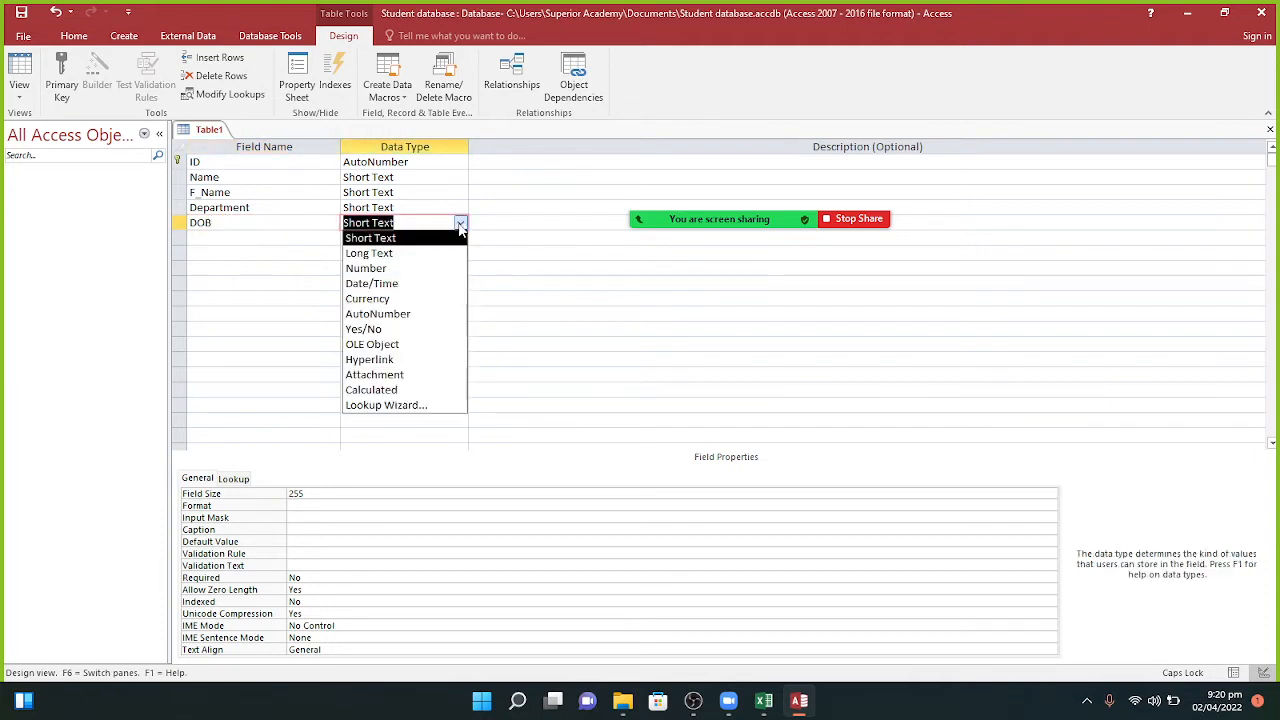
click(400, 284)
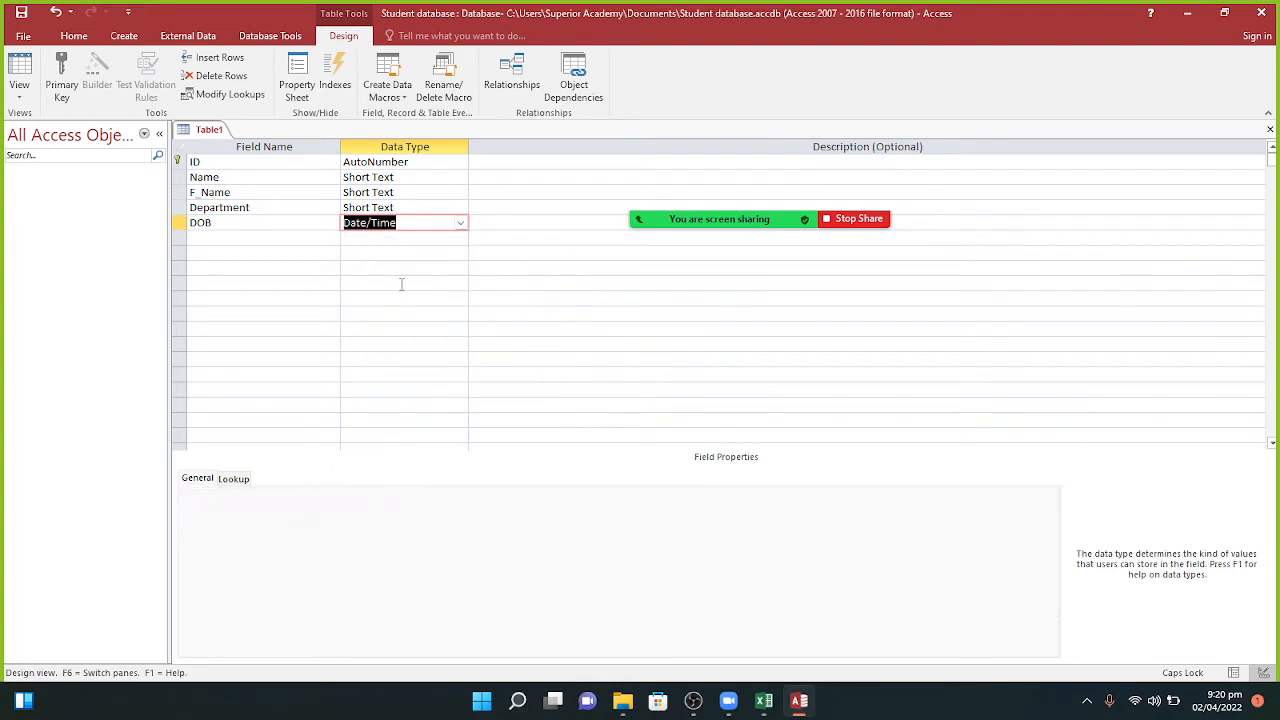
Step: Add an Age field below DOB with the Number data type
click(260, 238)
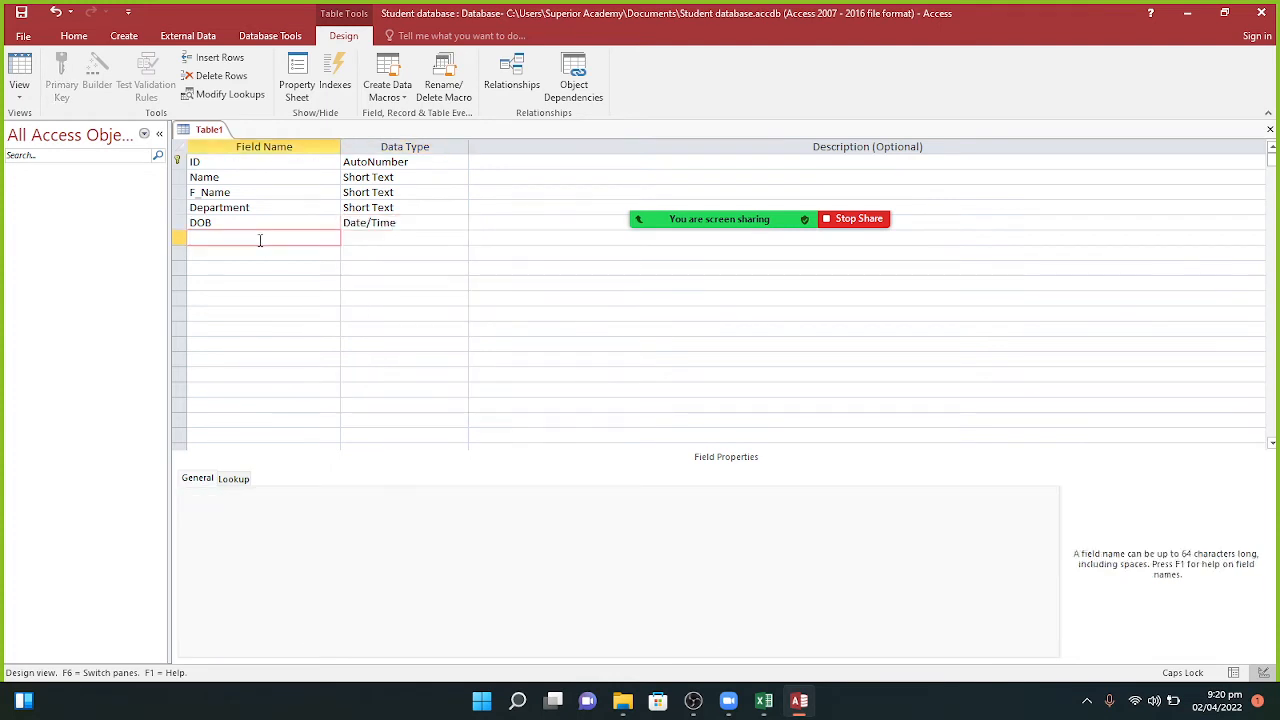
text(A)
key(Caps_Lock)
text(ge)
key(Tab)
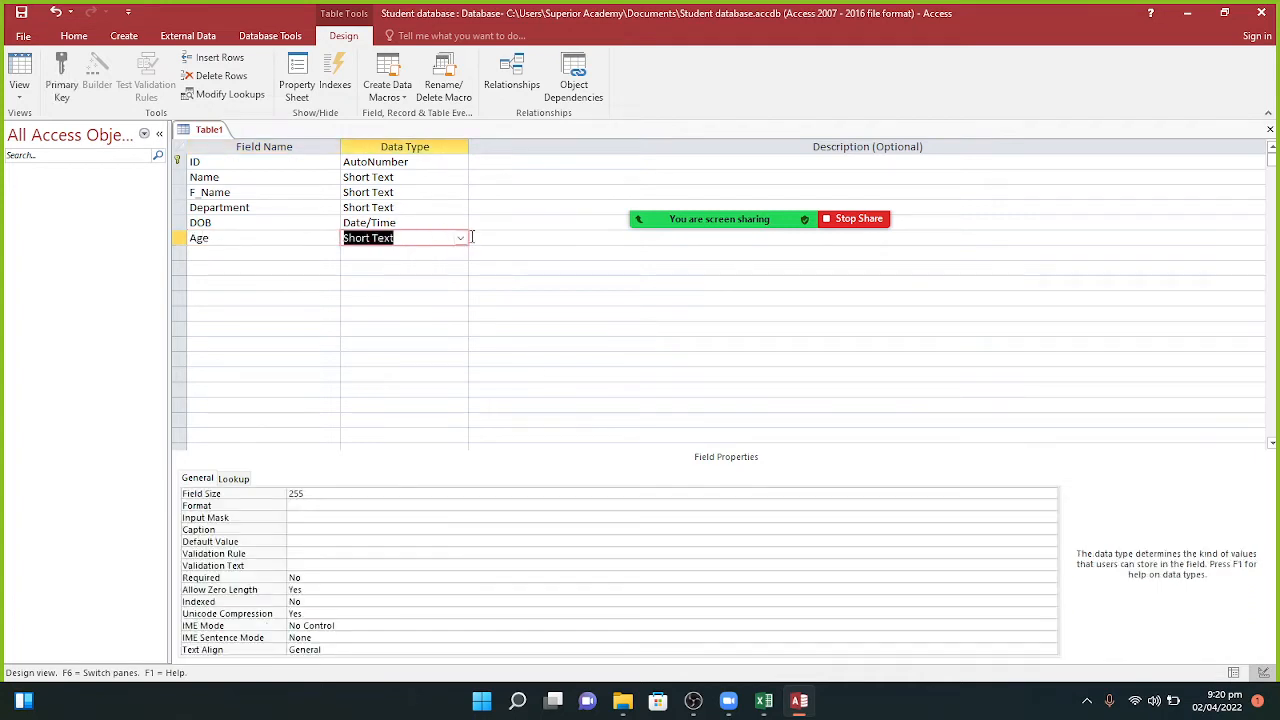
click(460, 238)
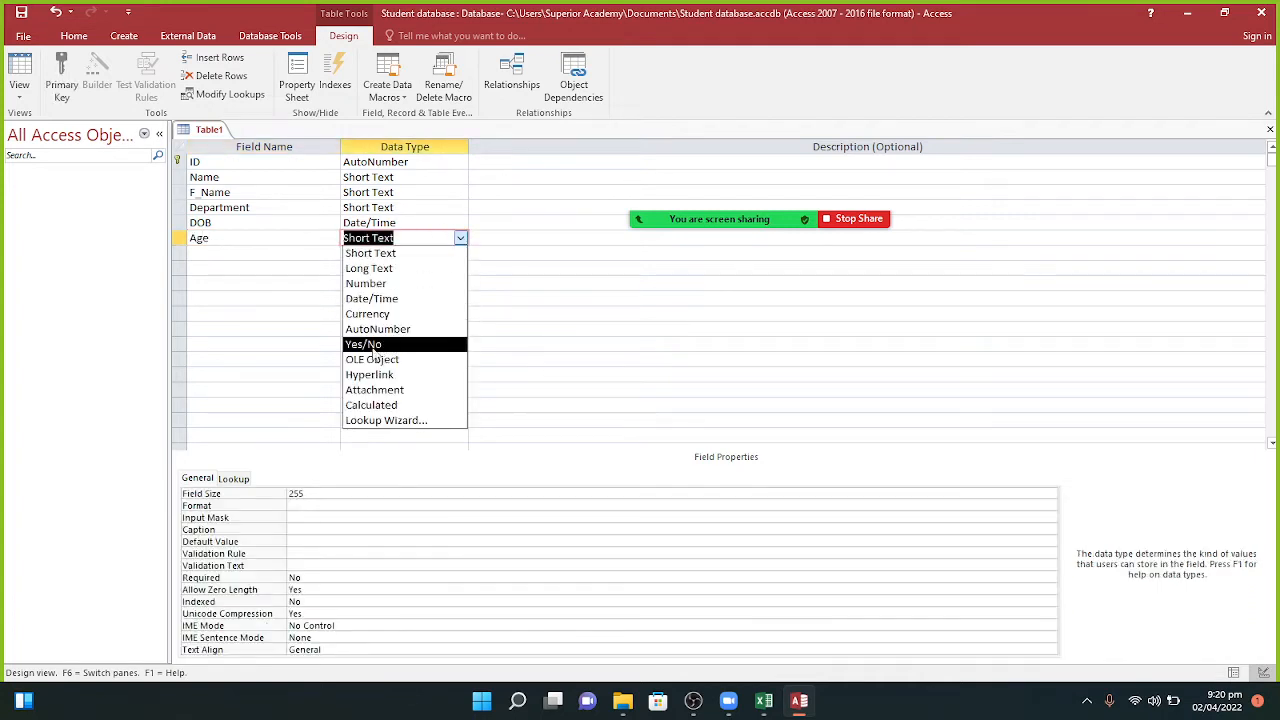
click(377, 286)
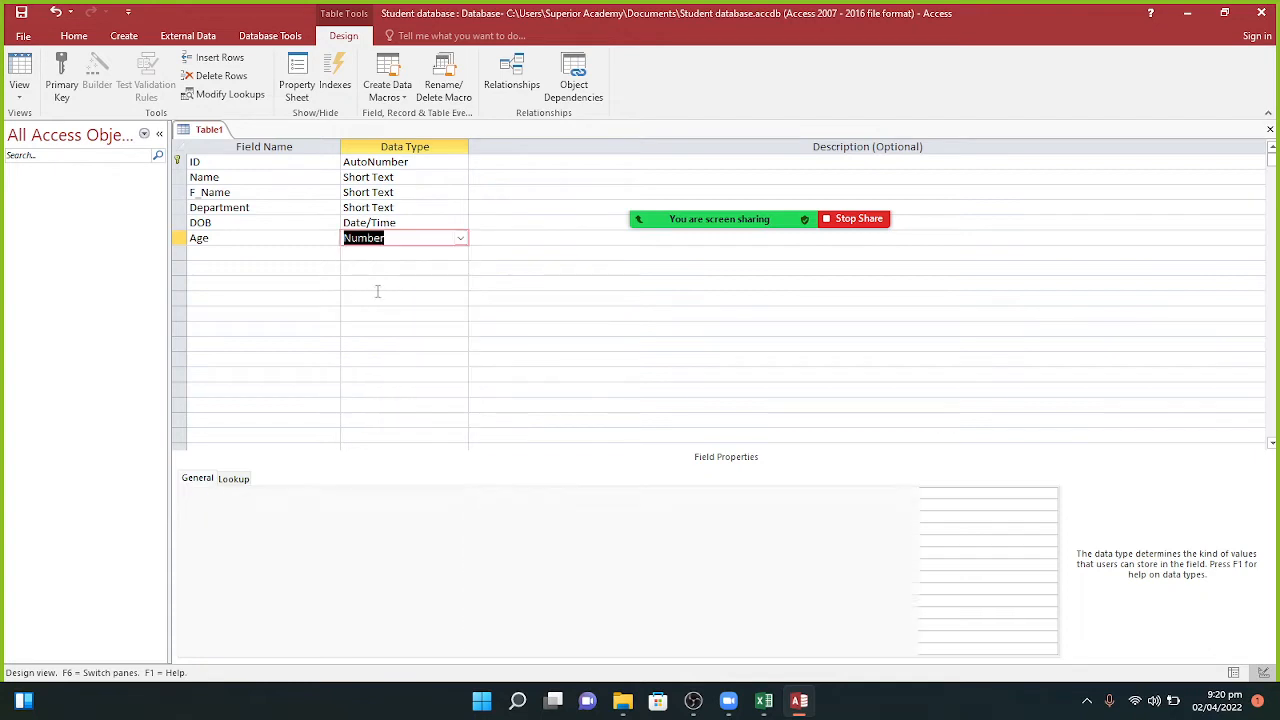
click(230, 263)
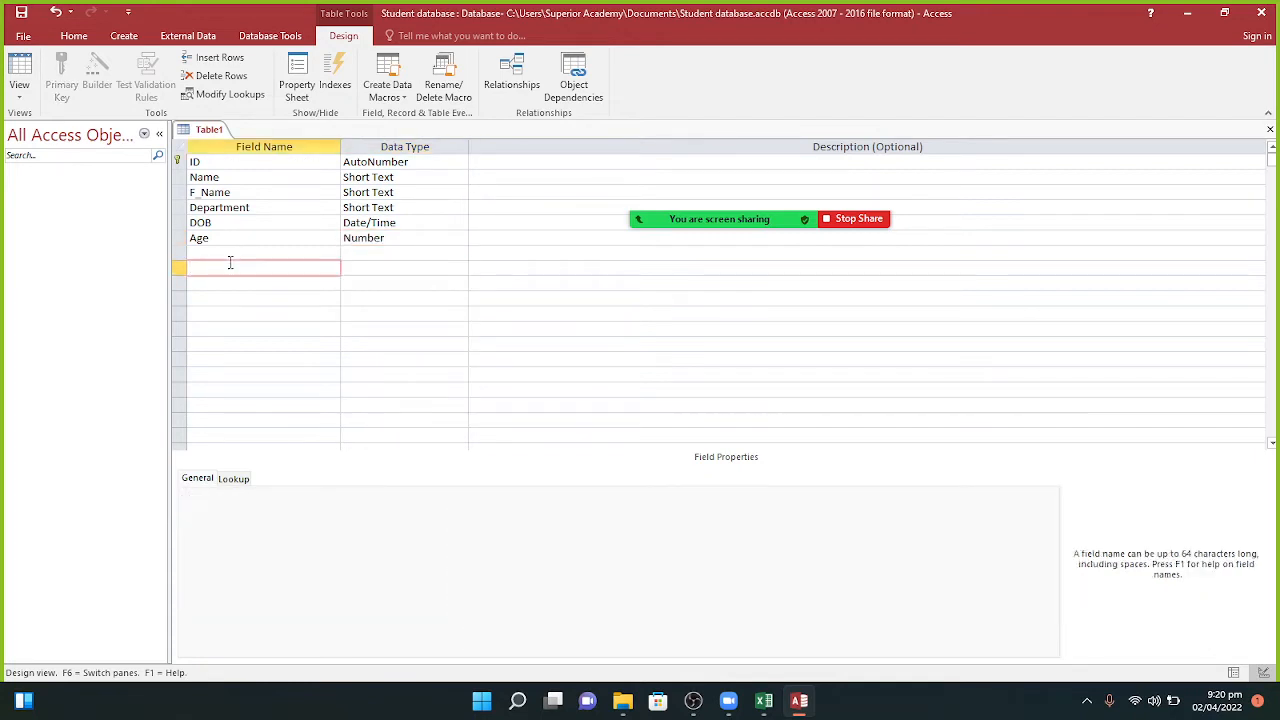
Step: Add City and Country fields below Age as Short Text
click(229, 253)
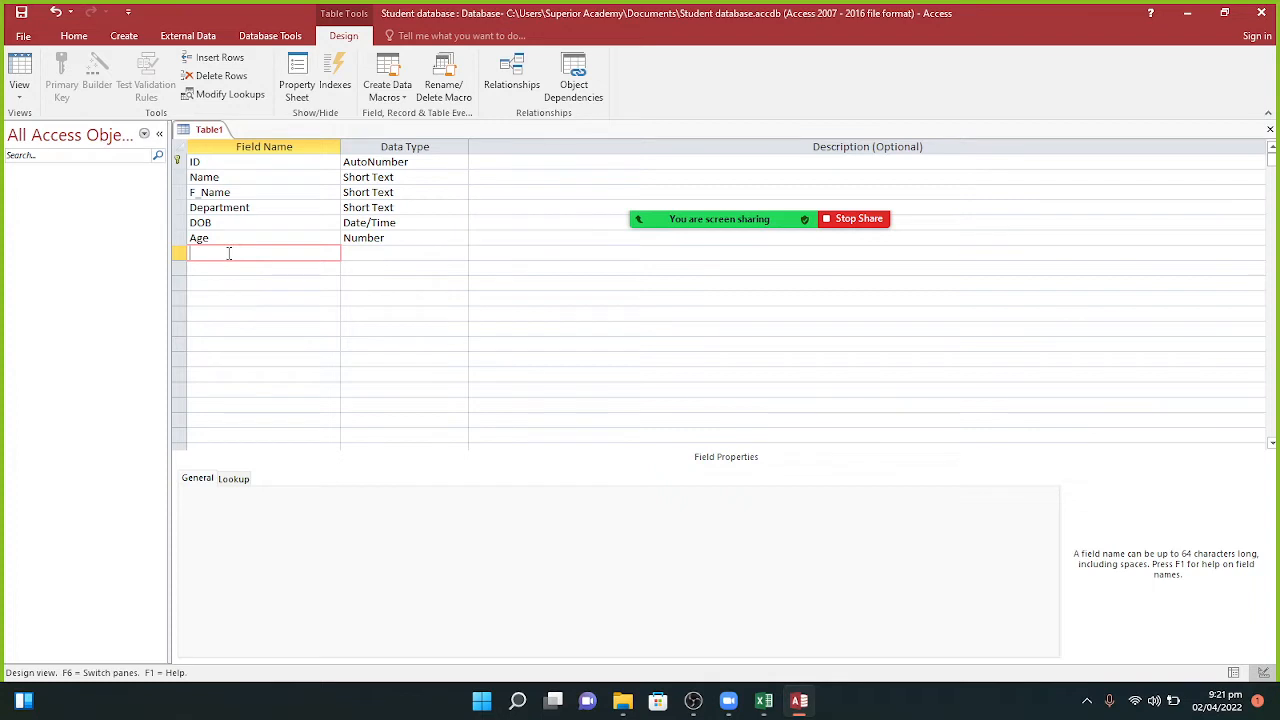
click(397, 237)
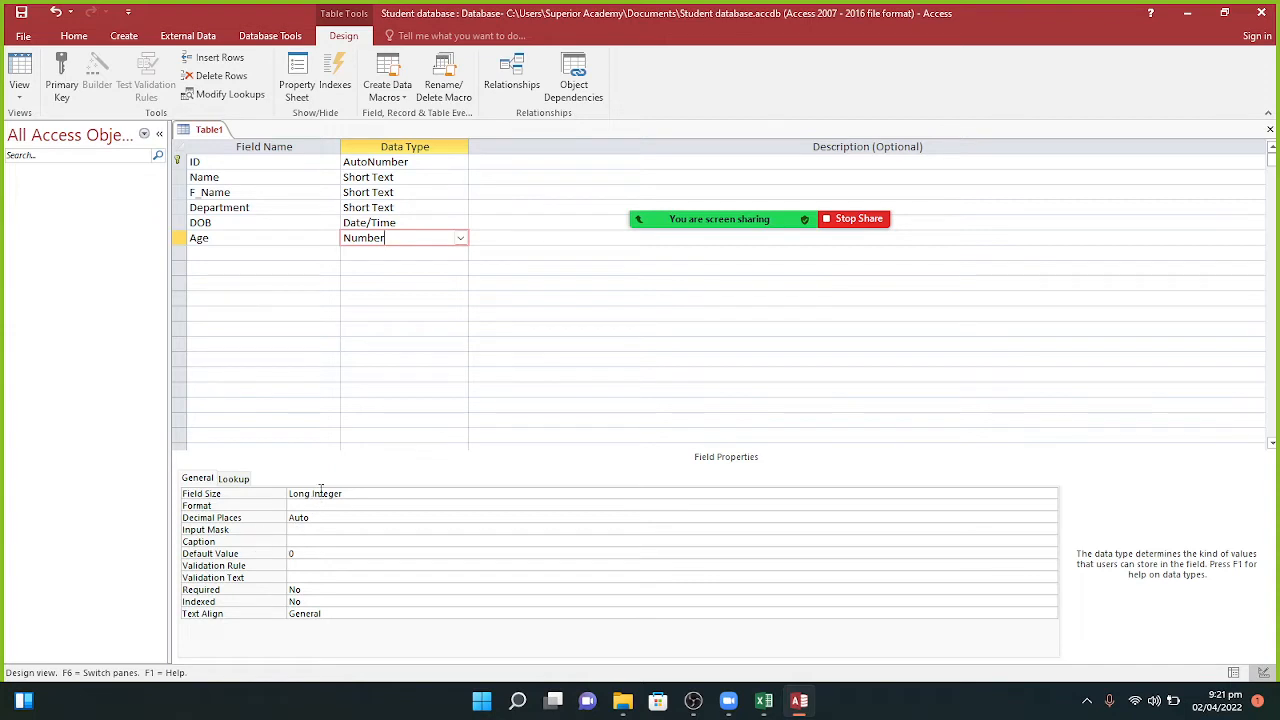
click(226, 258)
key(Caps_Lock)
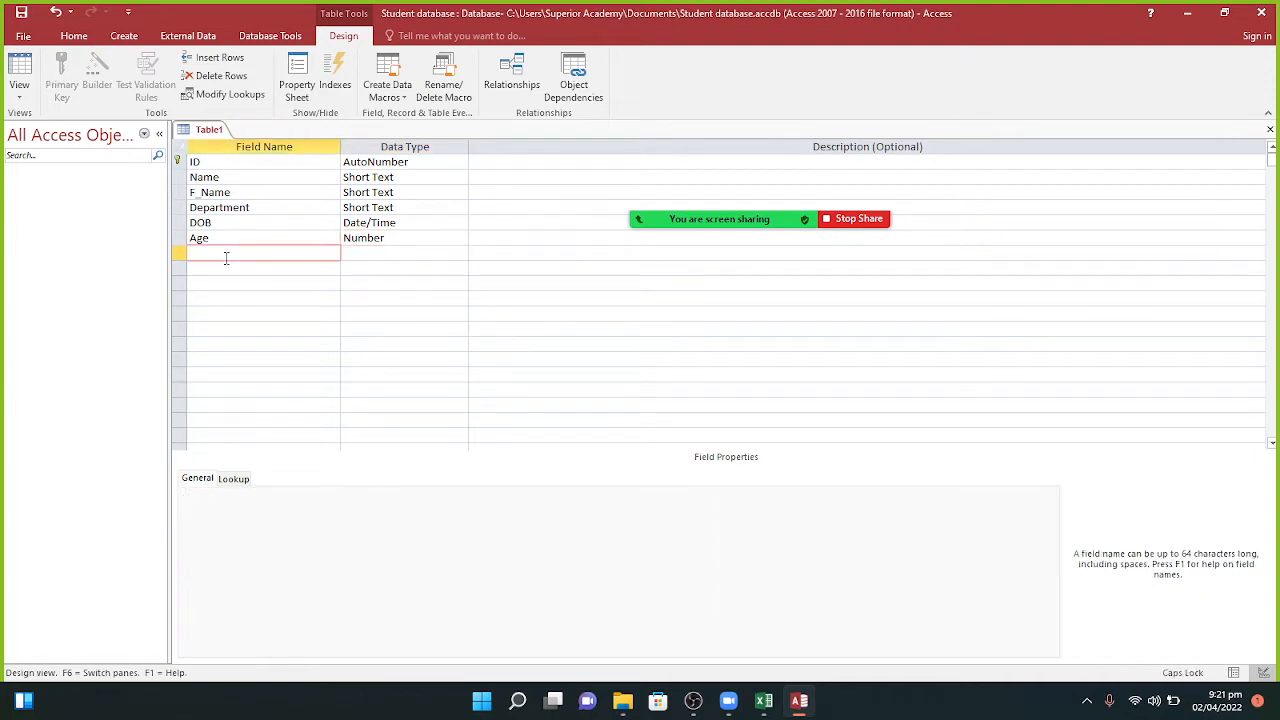
text(C)
key(Caps_Lock)
text(ity)
key(Tab)
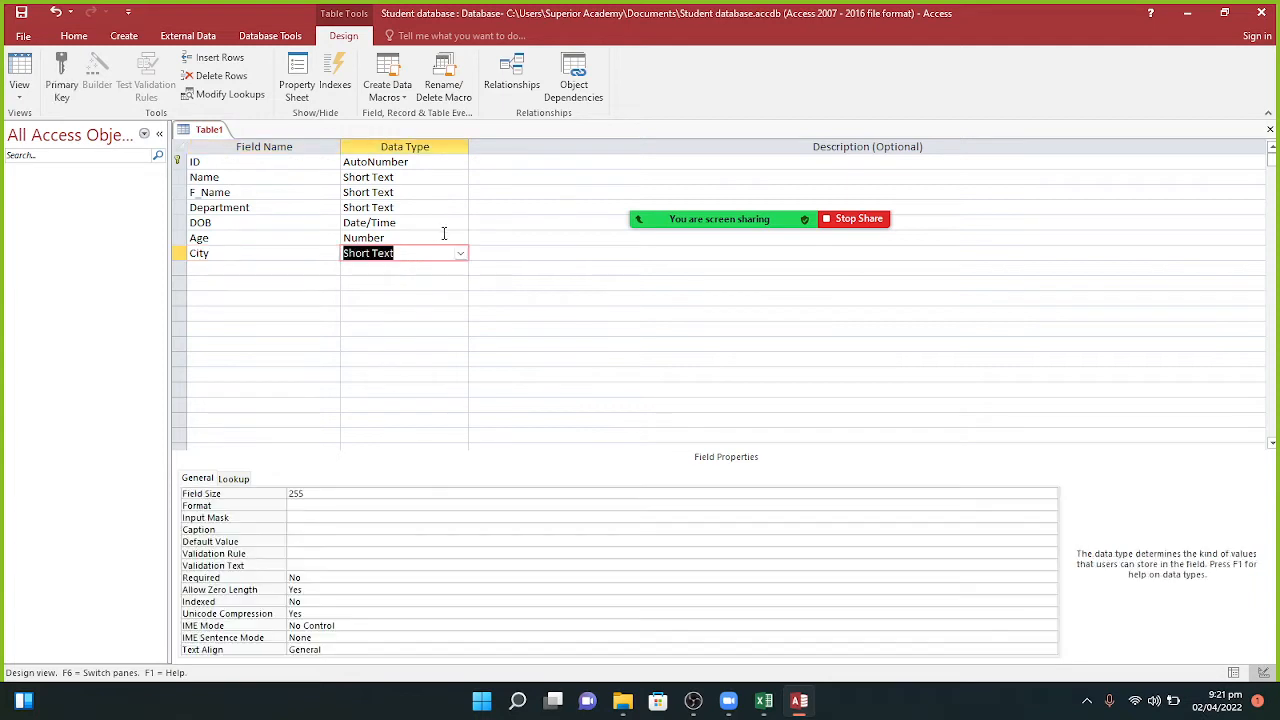
click(222, 270)
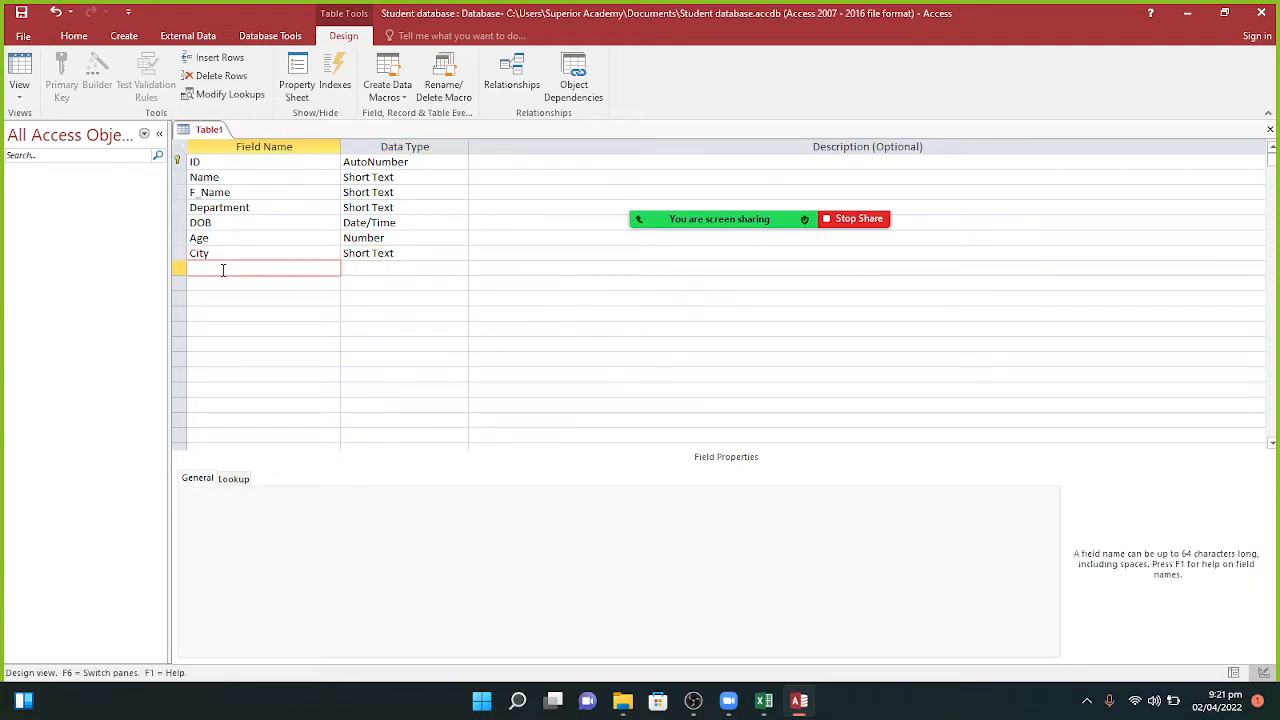
key(Caps_Lock)
text(C)
key(Caps_Lock)
text(ountry)
key(Tab)
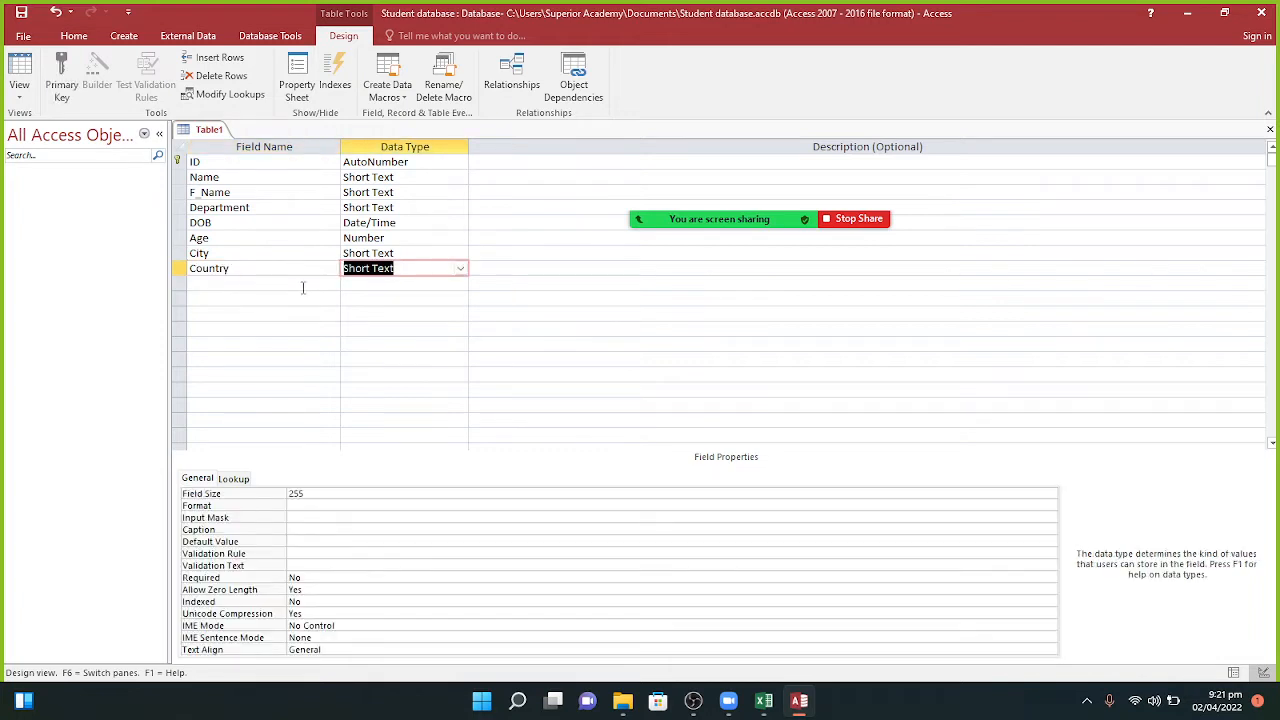
Step: Add an Address field below Country and set its type to Long Text
click(278, 286)
key(Caps_Lock)
text(A)
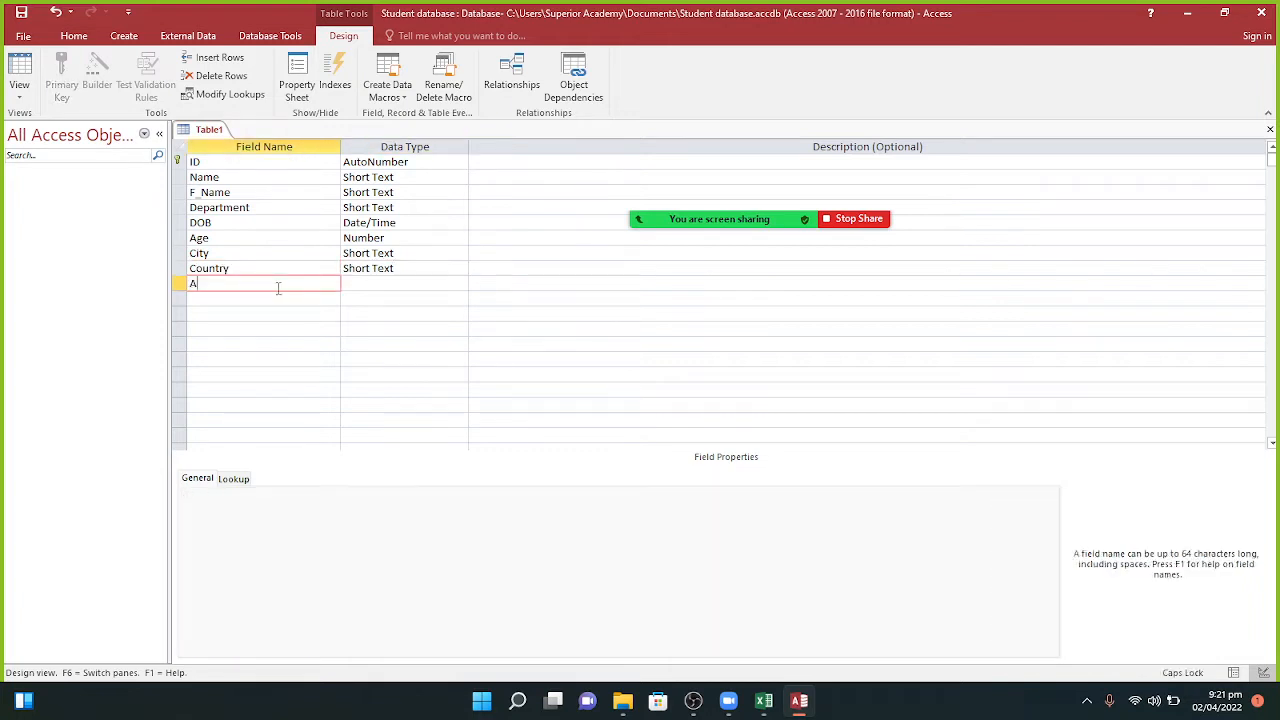
key(Caps_Lock)
text(ddress)
key(Tab)
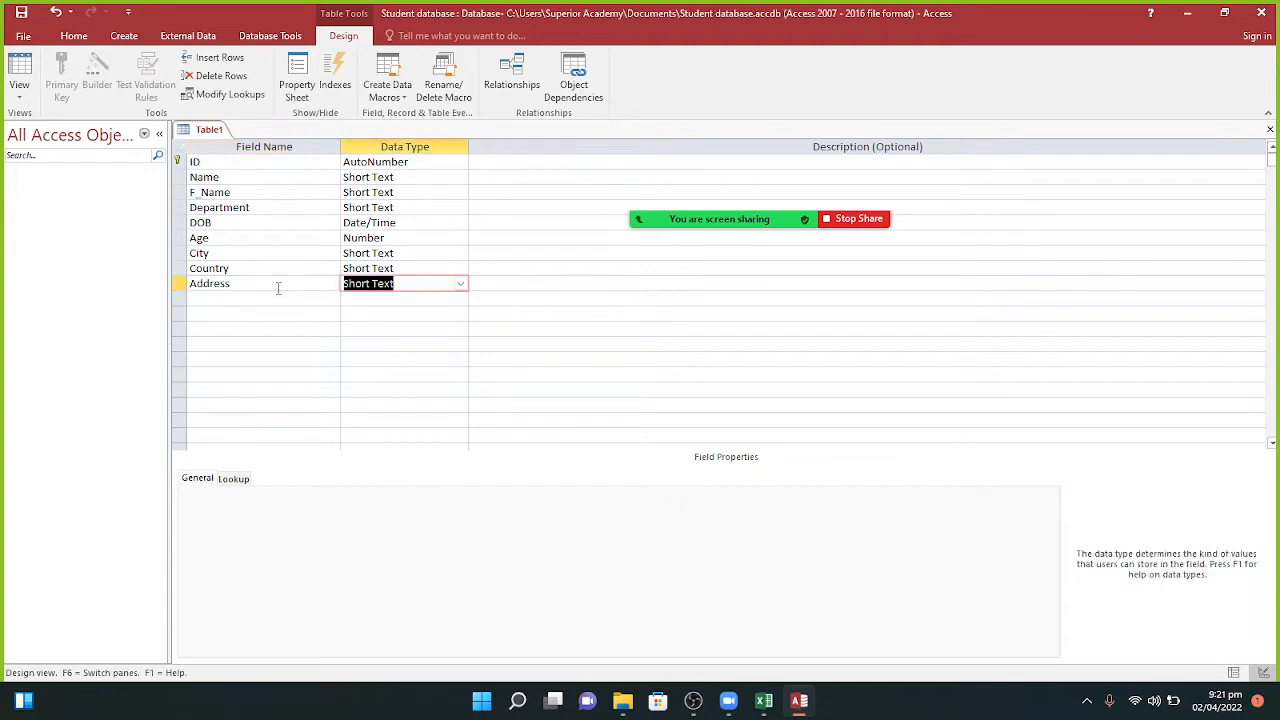
click(463, 284)
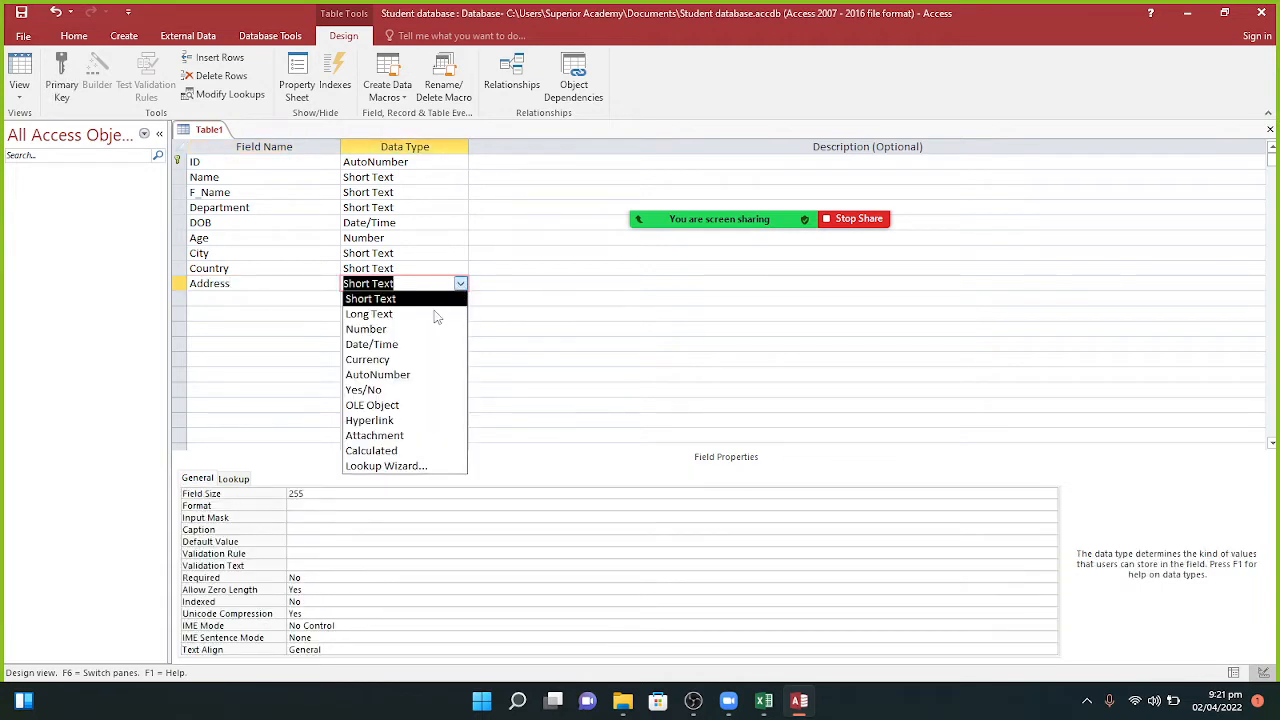
click(430, 314)
click(263, 299)
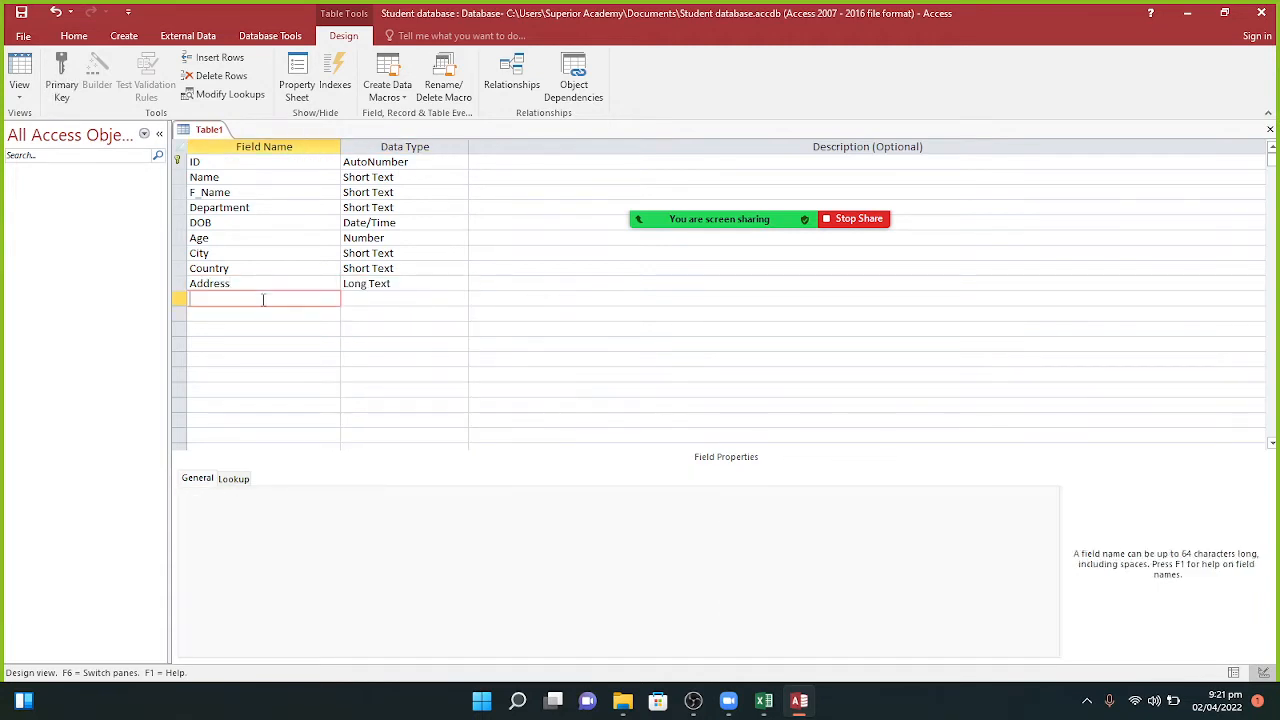
key(Caps_Lock)
Step: Add a Photo field with the Attachment data type
text(Photo)
key(Tab)
click(460, 299)
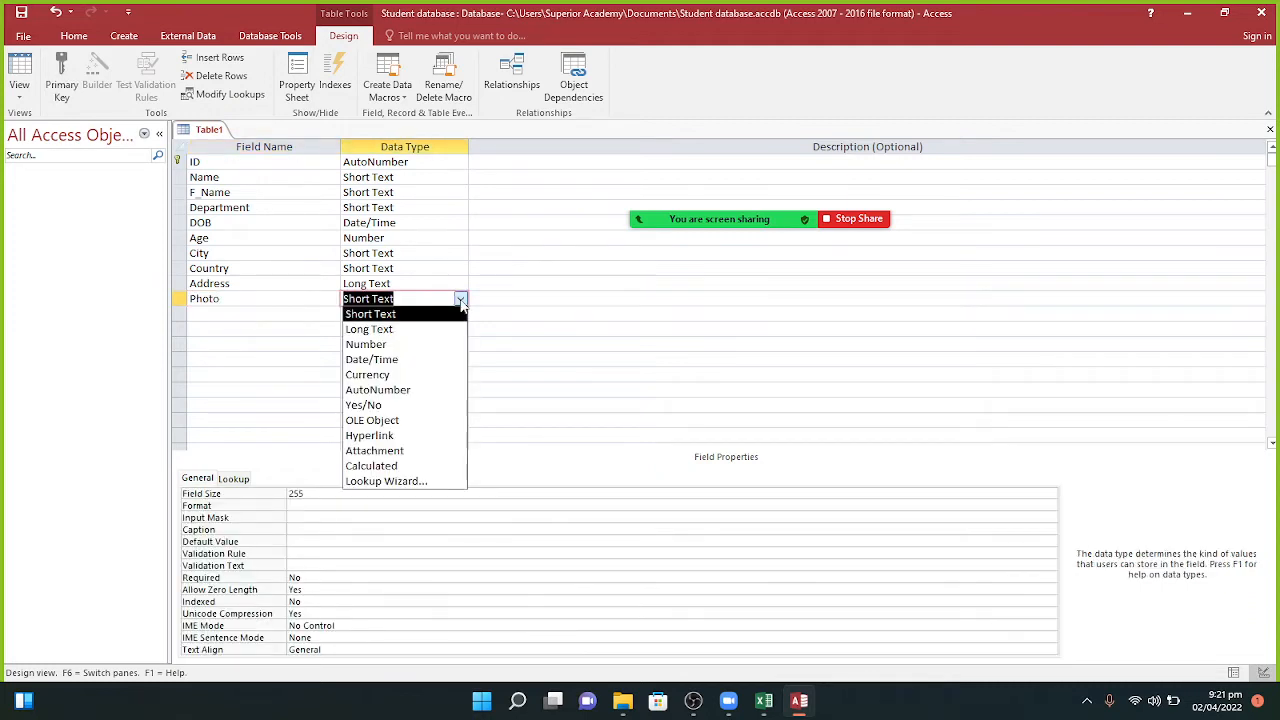
click(370, 451)
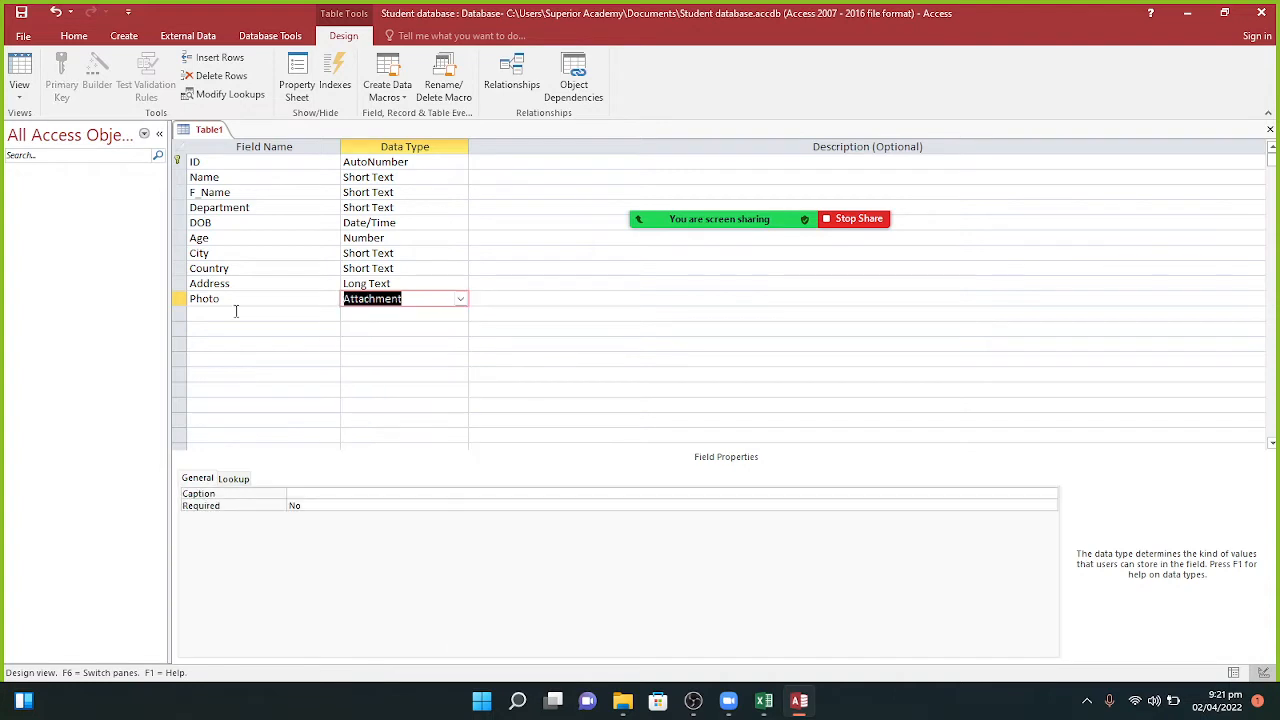
Step: Add an Email field below Photo, replacing the first-typed CV, with the Hyperlink type
click(213, 314)
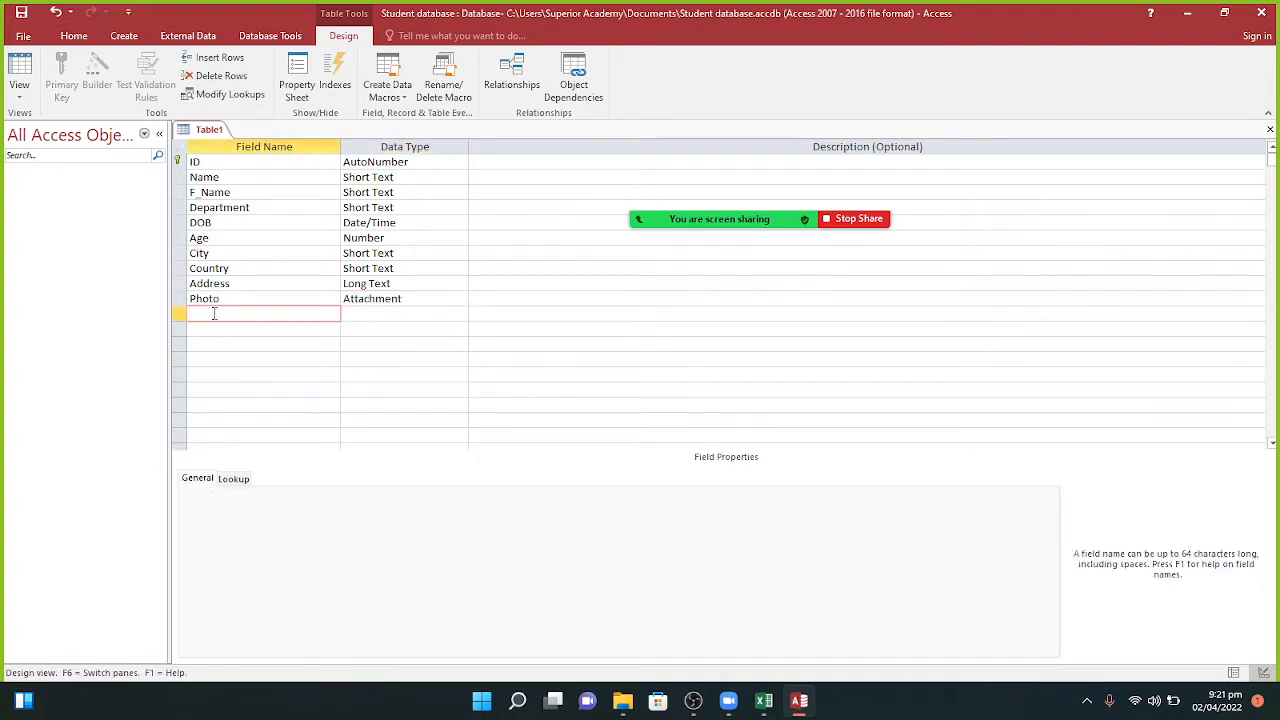
key(Caps_Lock)
text(CV)
key(Tab)
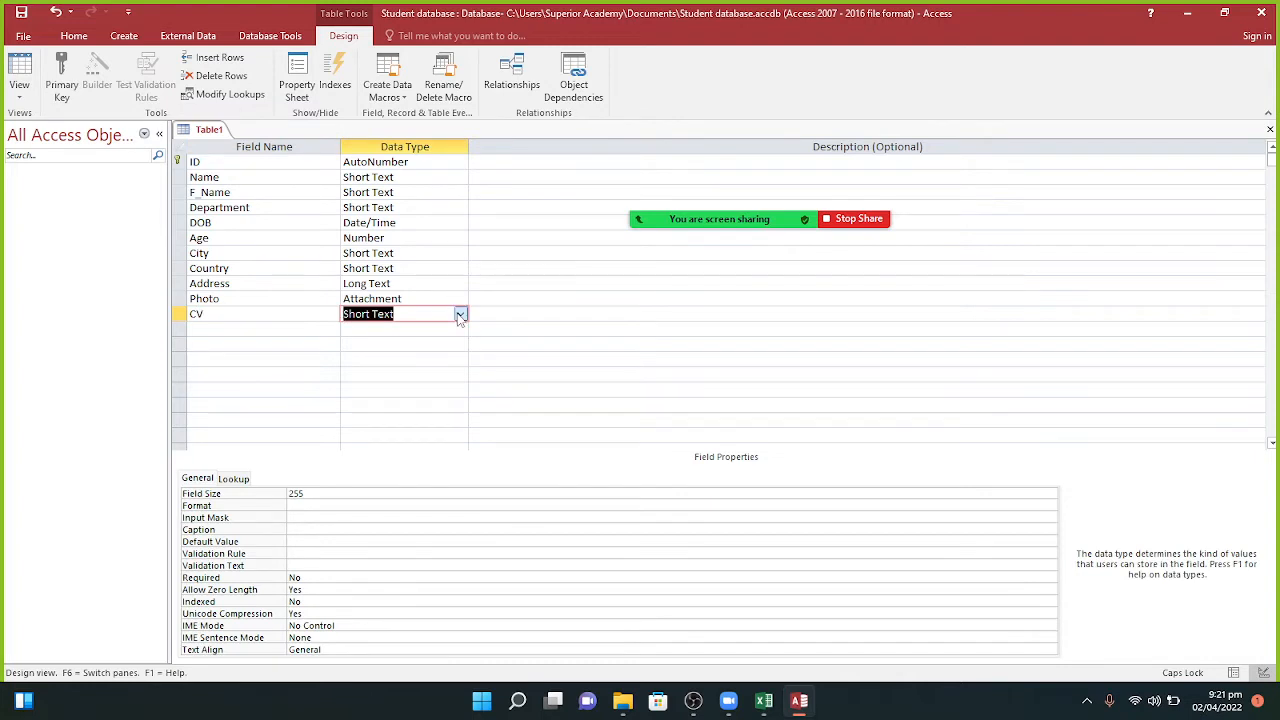
click(216, 316)
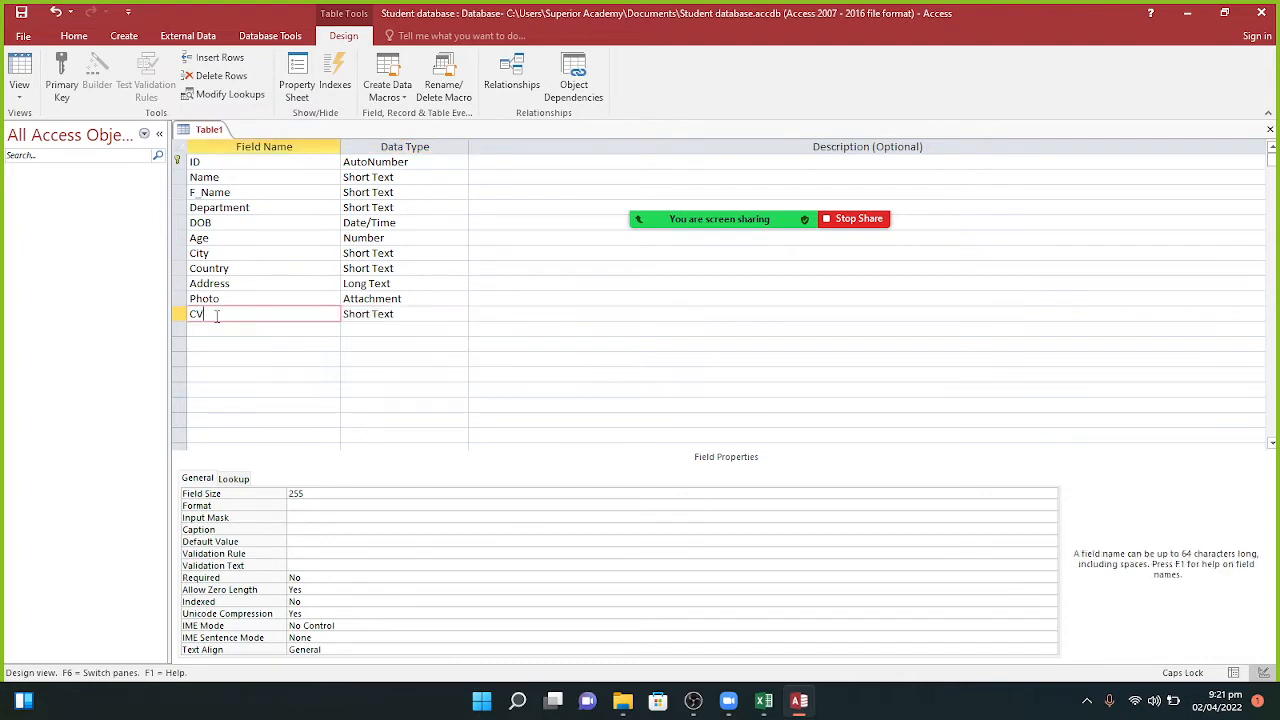
key(BackSpace)
key(BackSpace)
text(E)
key(Caps_Lock)
text(ma)
text(il)
key(Tab)
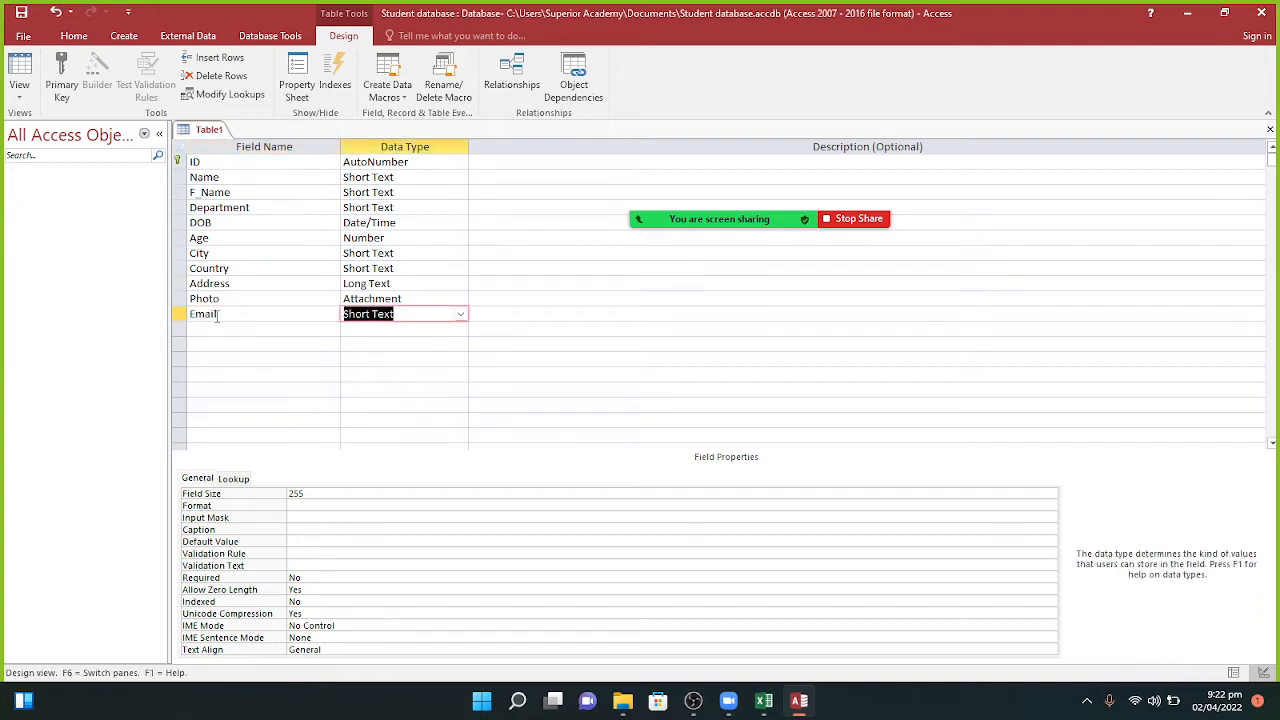
click(460, 316)
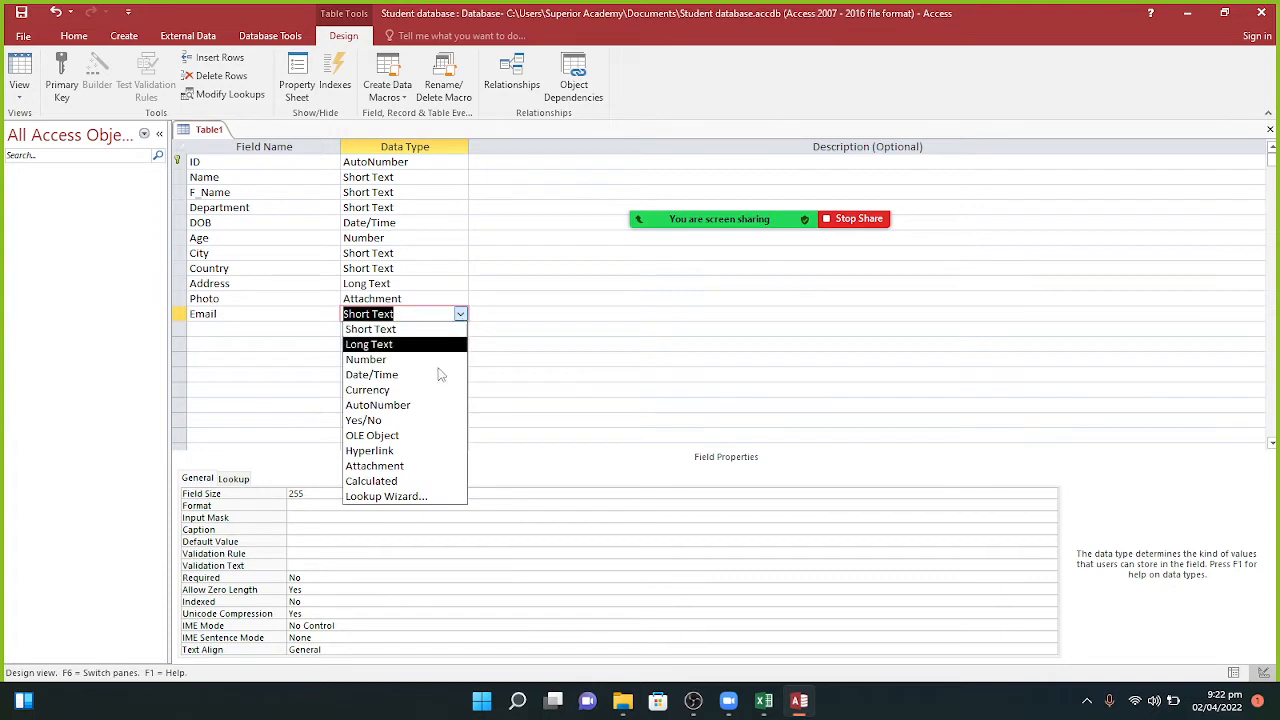
click(410, 451)
click(208, 331)
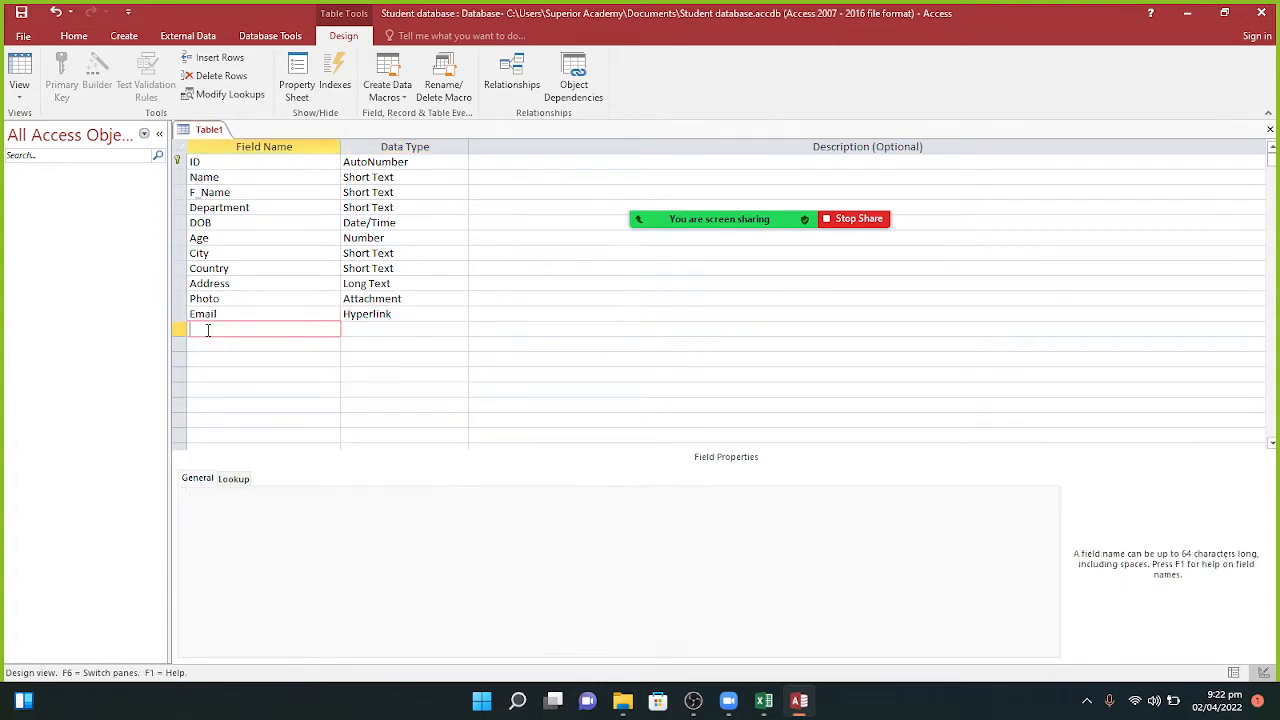
click(405, 313)
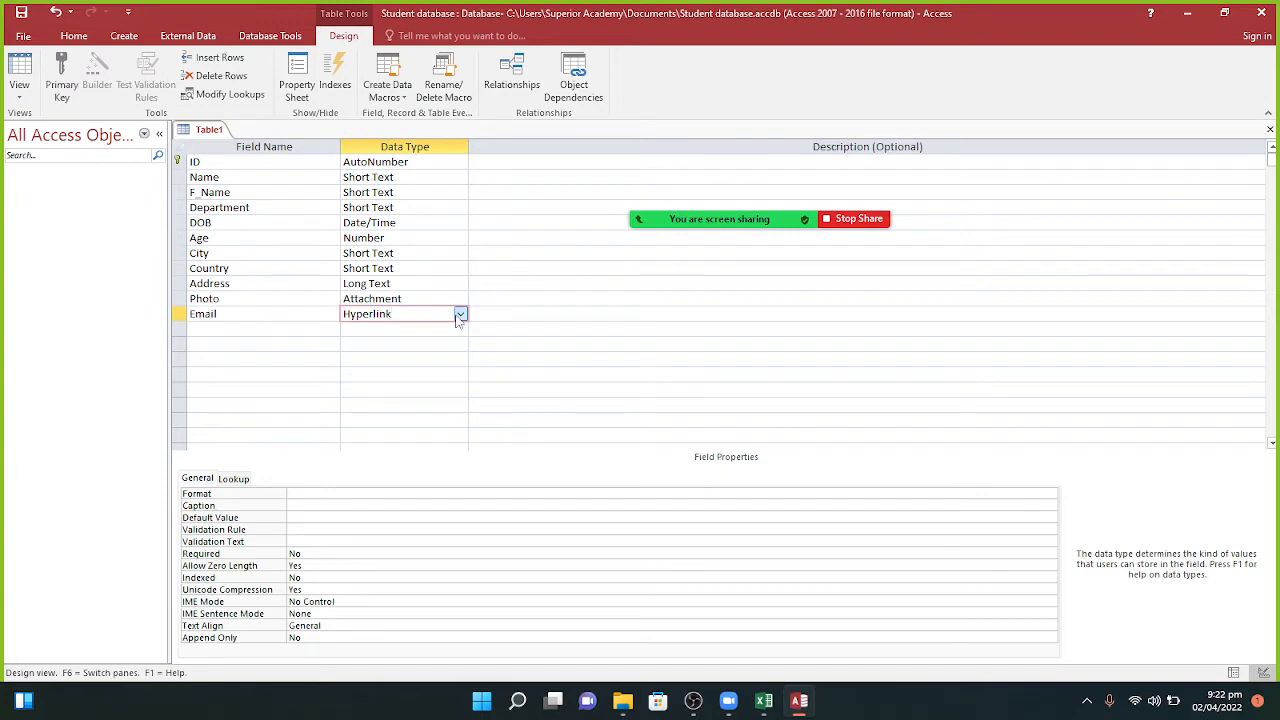
click(460, 314)
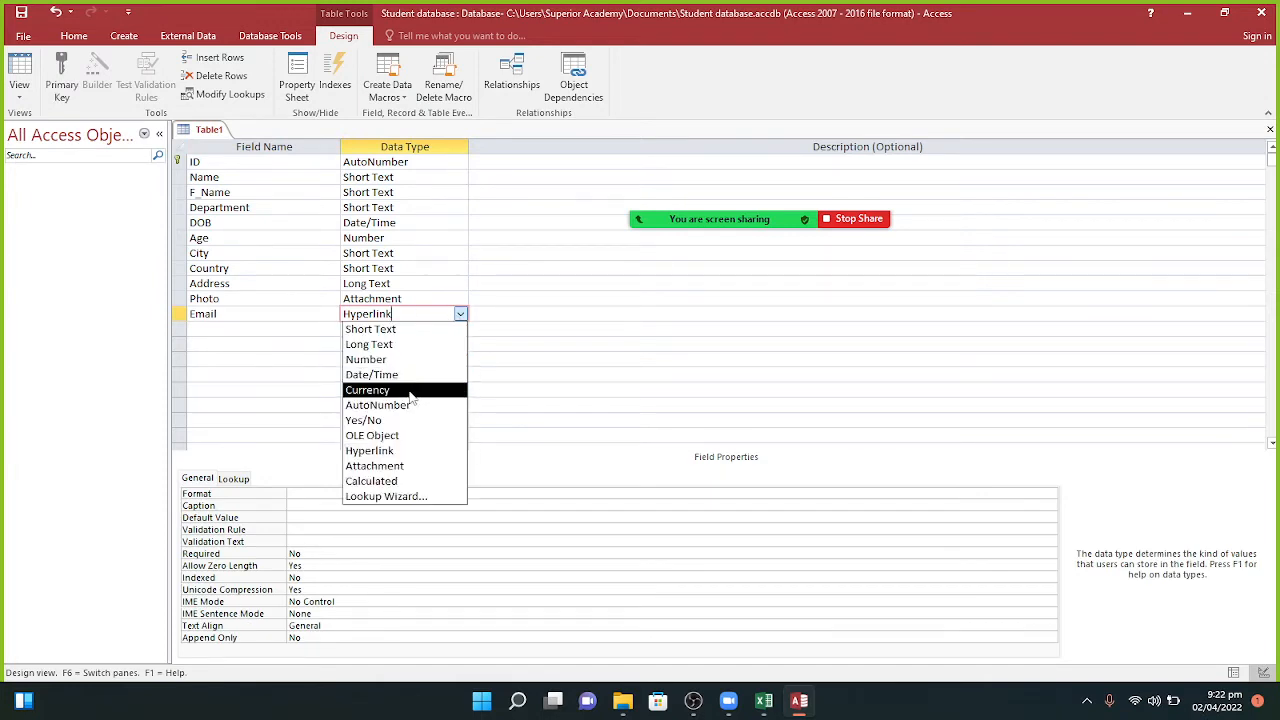
click(243, 330)
key(Caps_Lock)
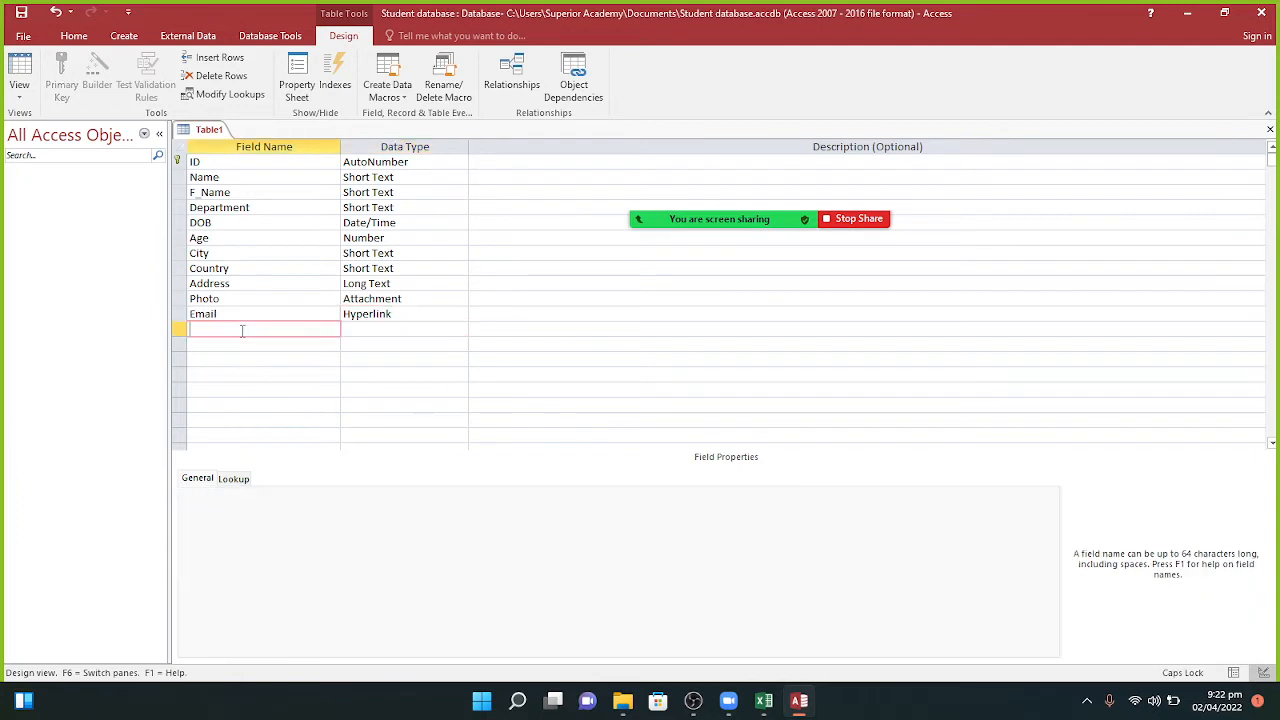
Step: Name the next field in the table design 'Admission fees'
text(F)
key(BackSpace)
text(A)
key(Caps_Lock)
text(dmisss)
key(BackSpace)
text(ionT fees)
key(Tab)
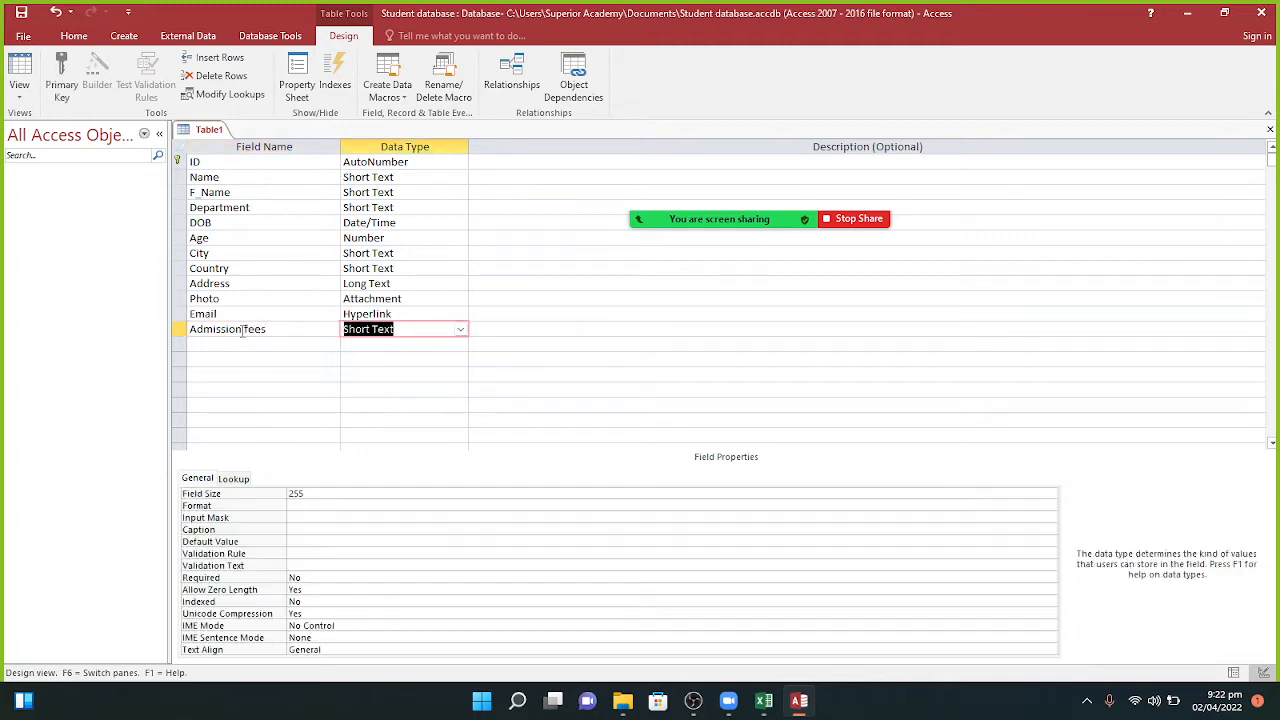
Step: Set the Admission fees data type to Currency
click(460, 329)
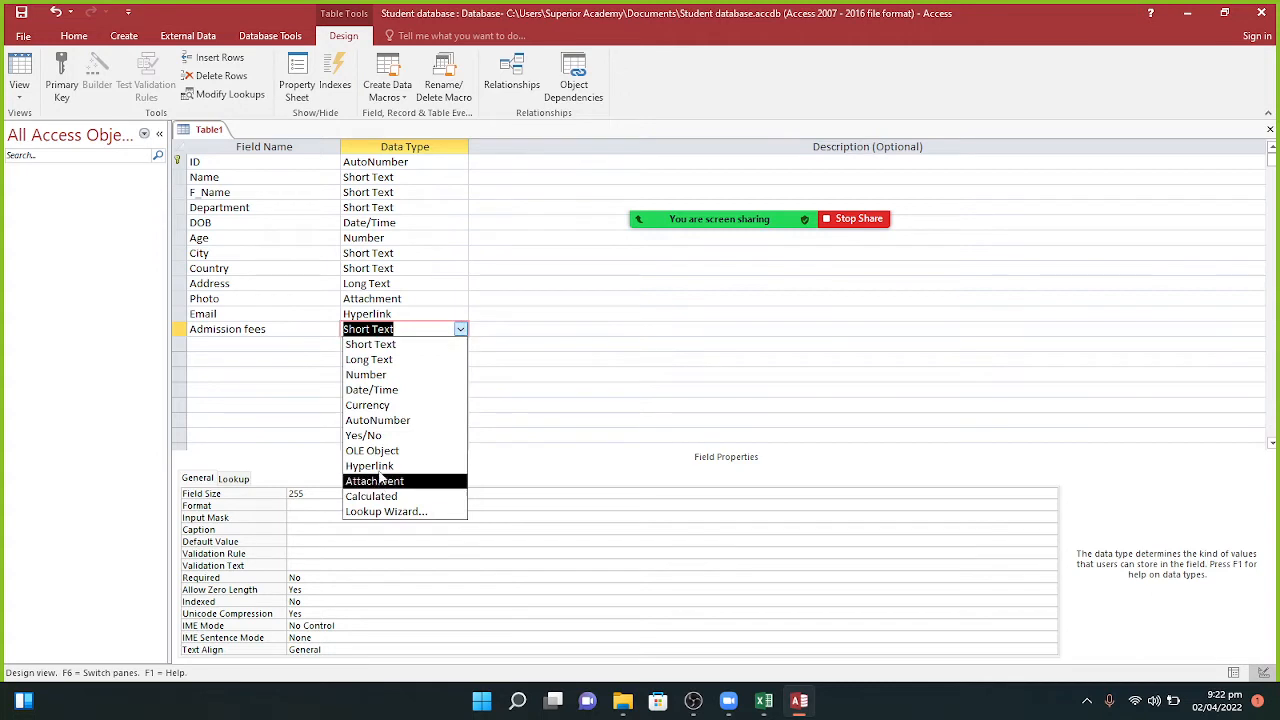
click(394, 408)
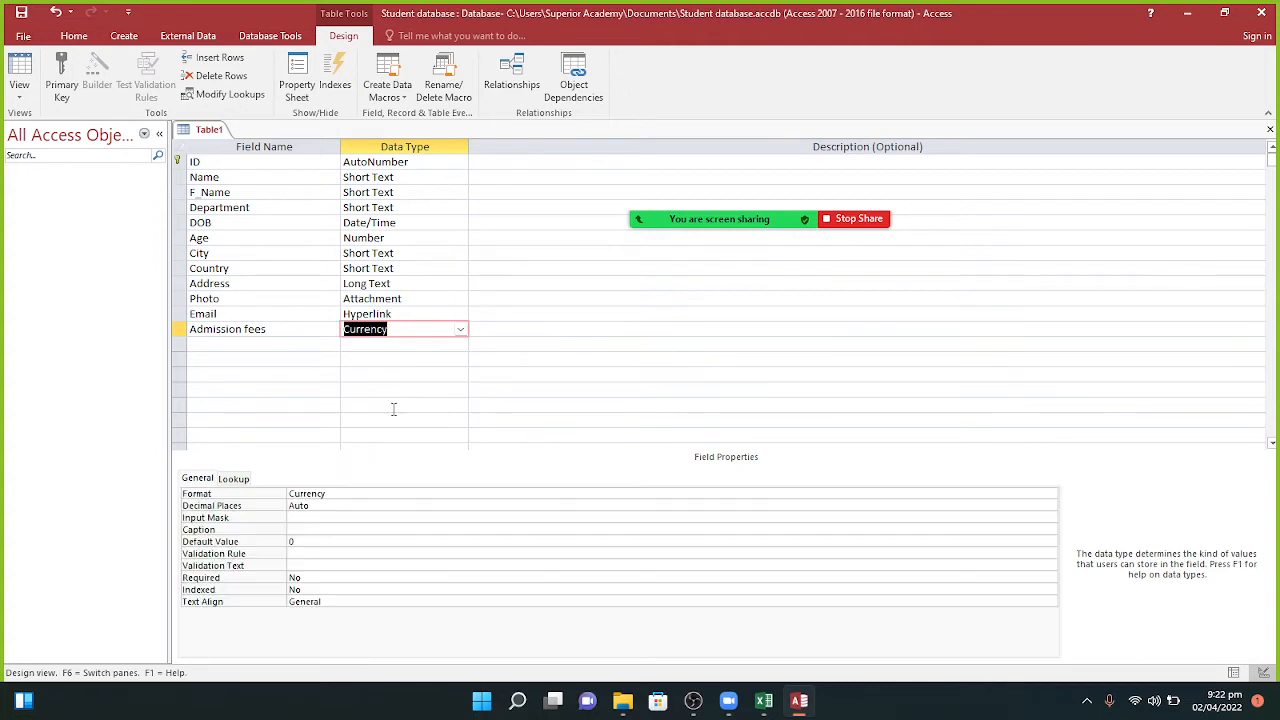
click(461, 332)
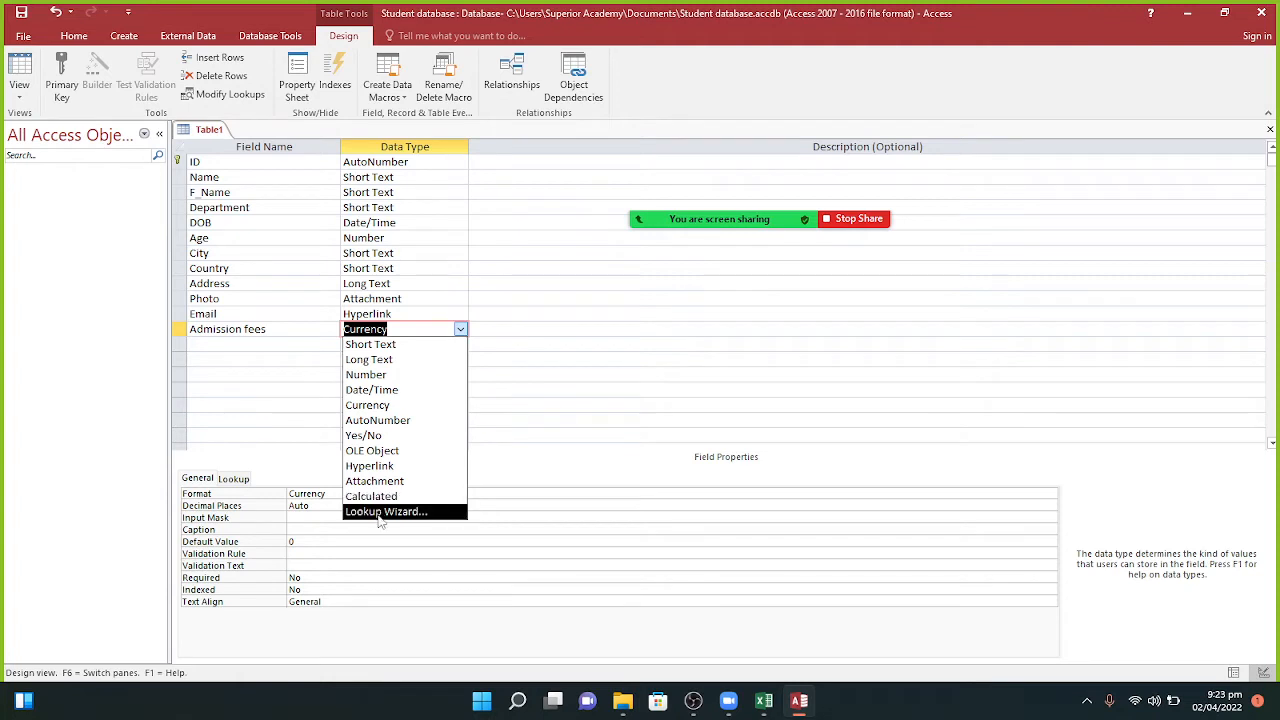
click(280, 384)
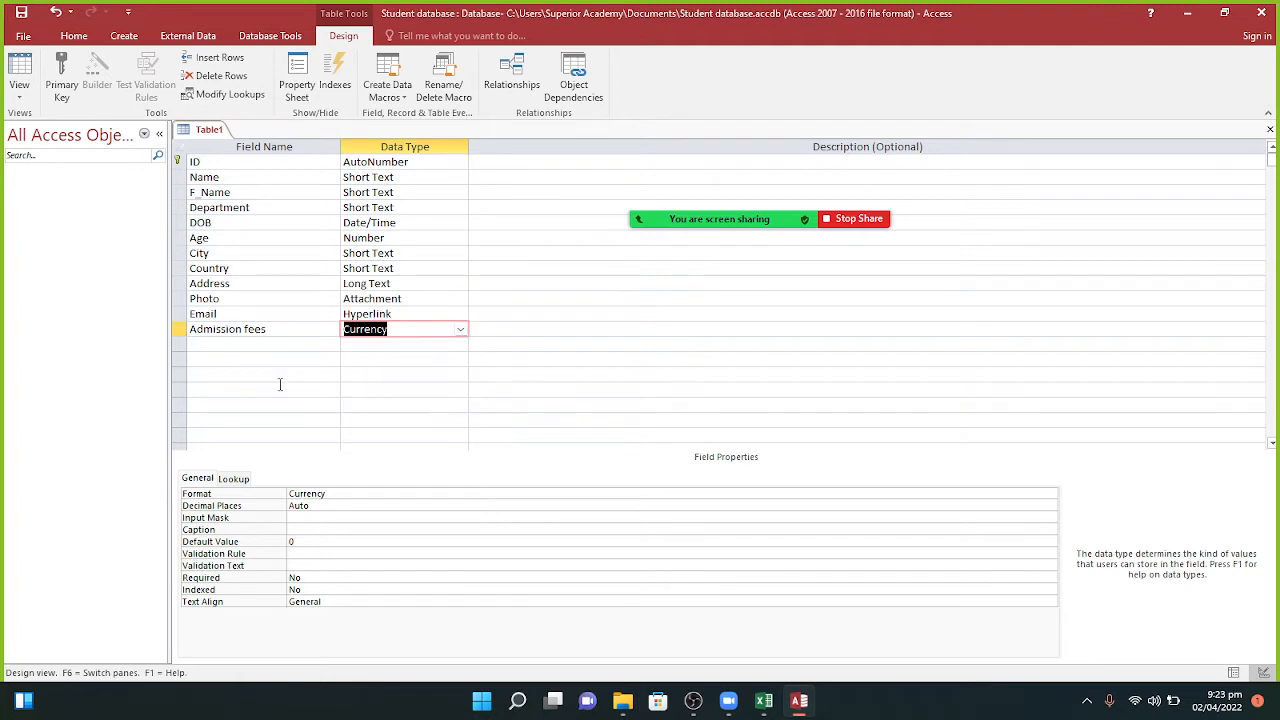
click(280, 384)
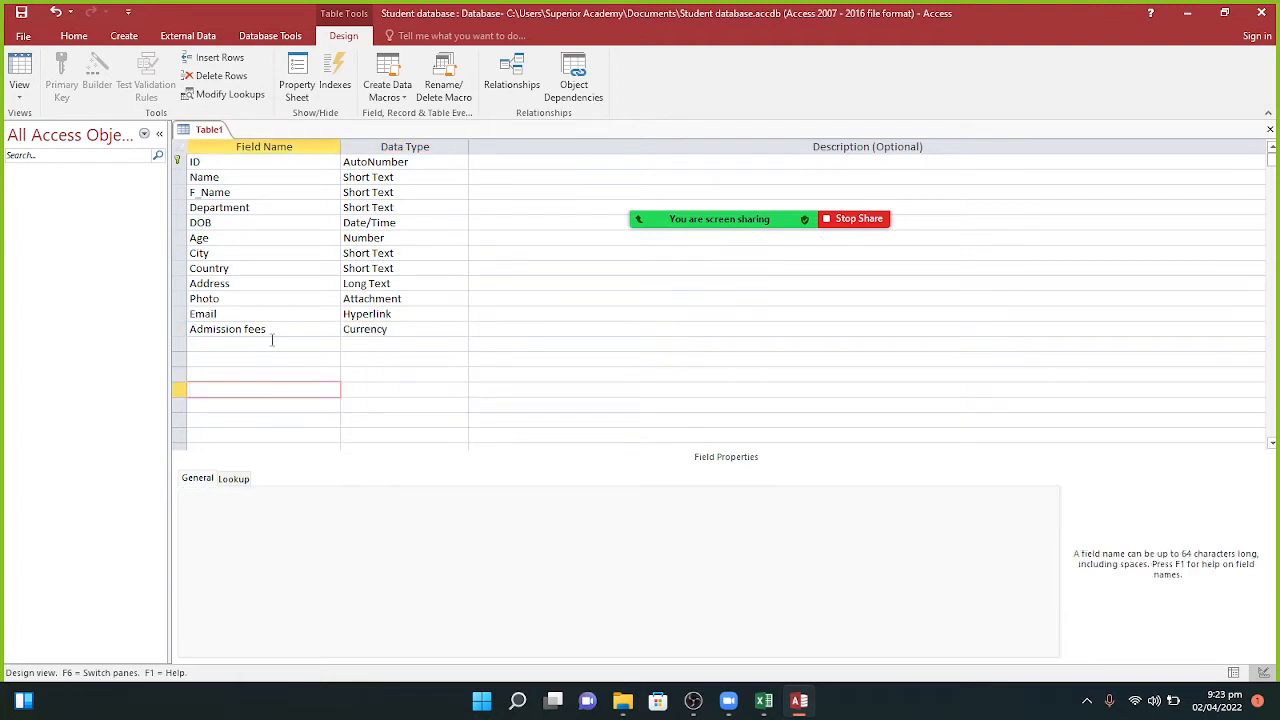
click(272, 343)
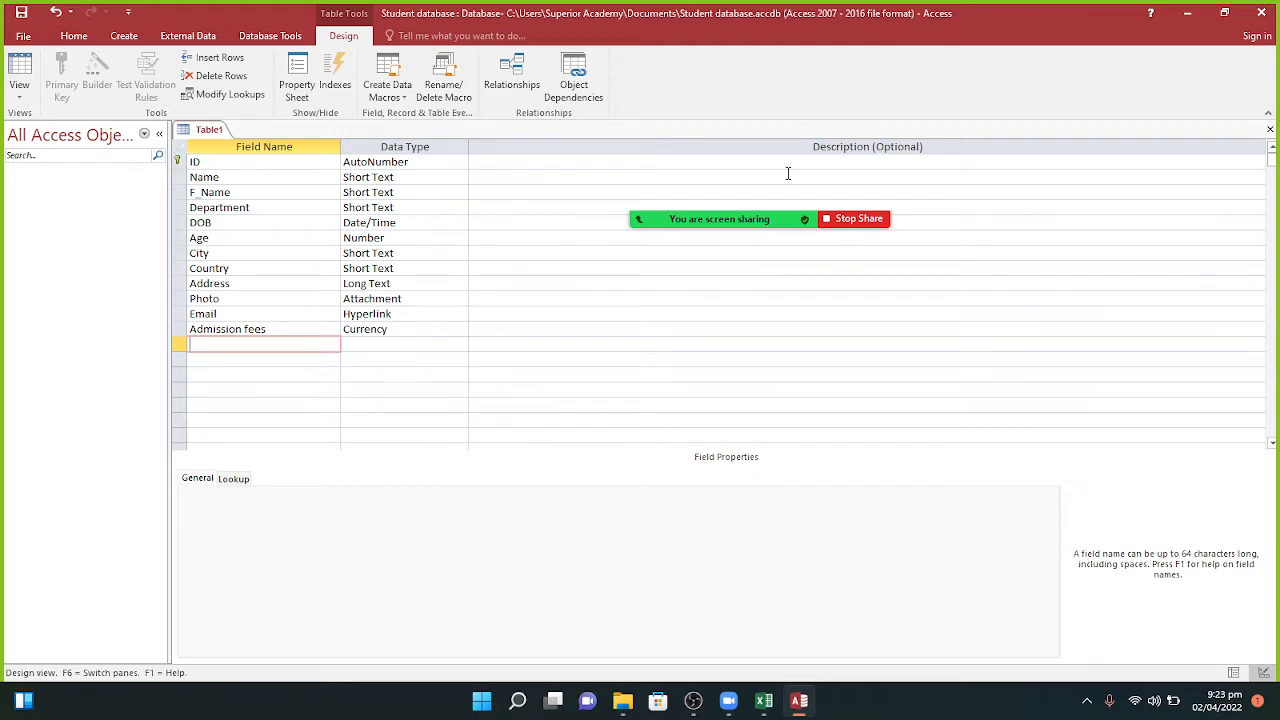
Step: Save the table as 'Students record' and switch it to Datasheet view
click(19, 84)
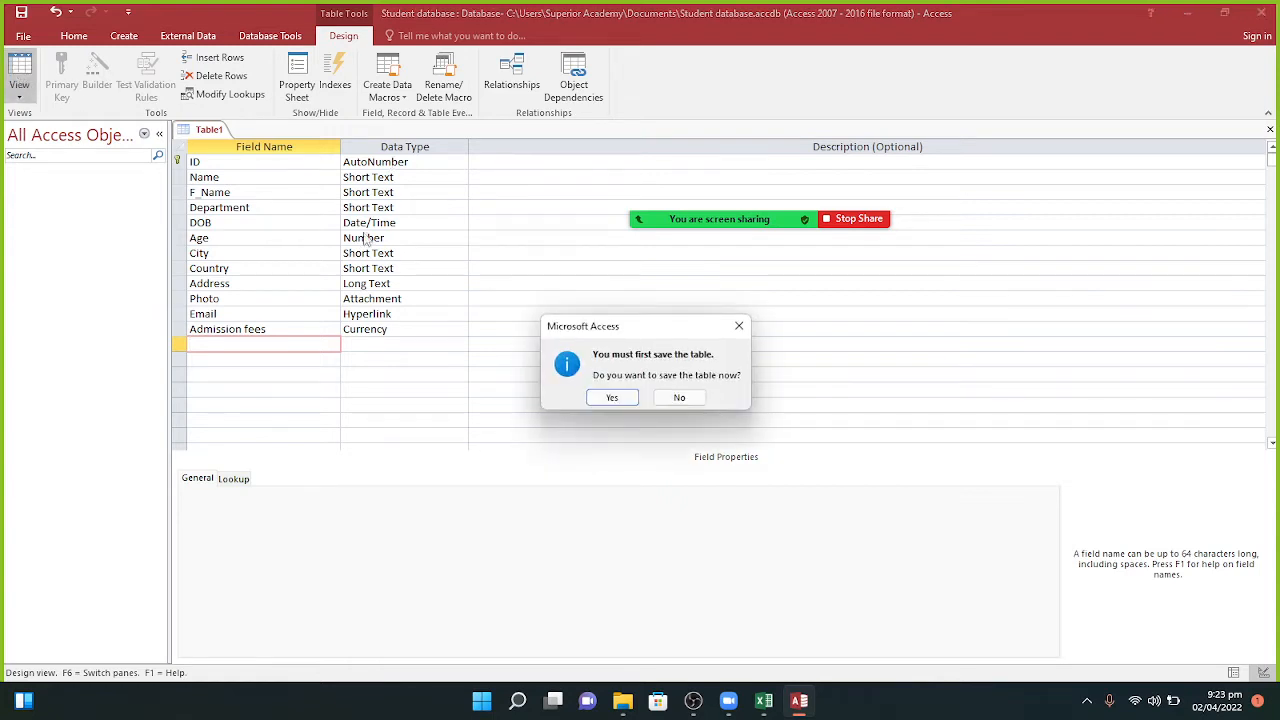
click(614, 398)
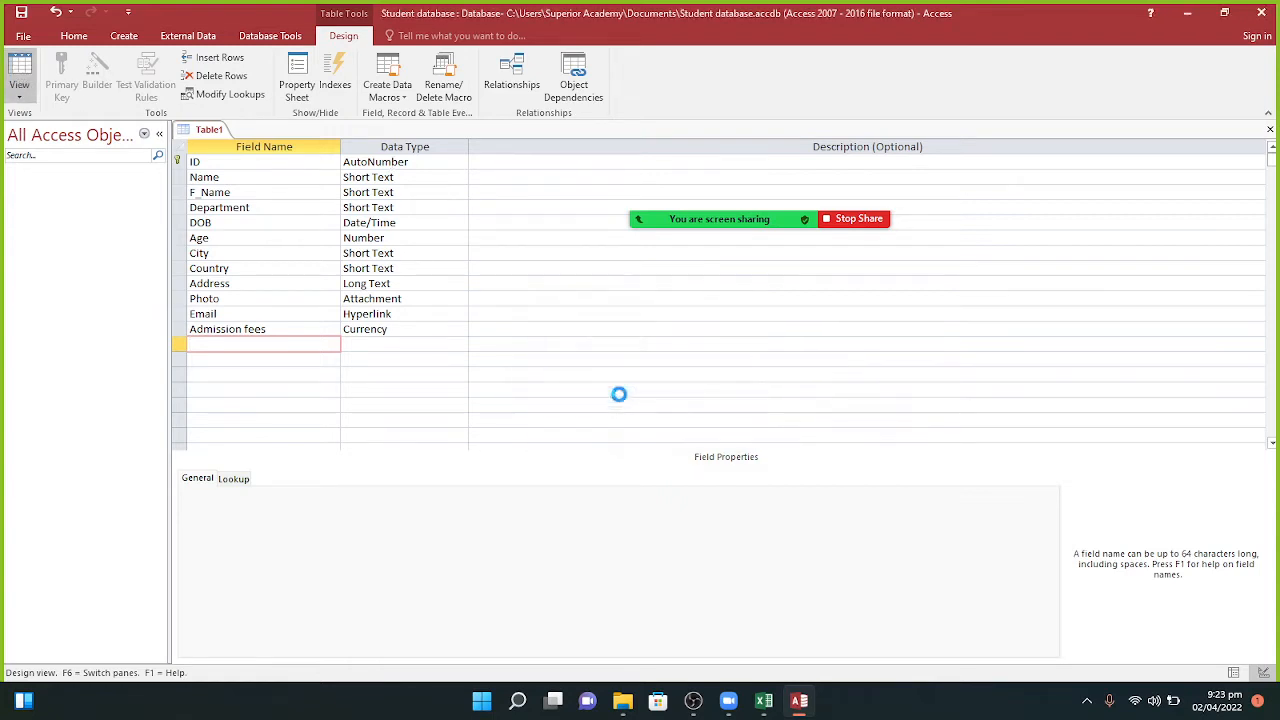
key(BackSpace)
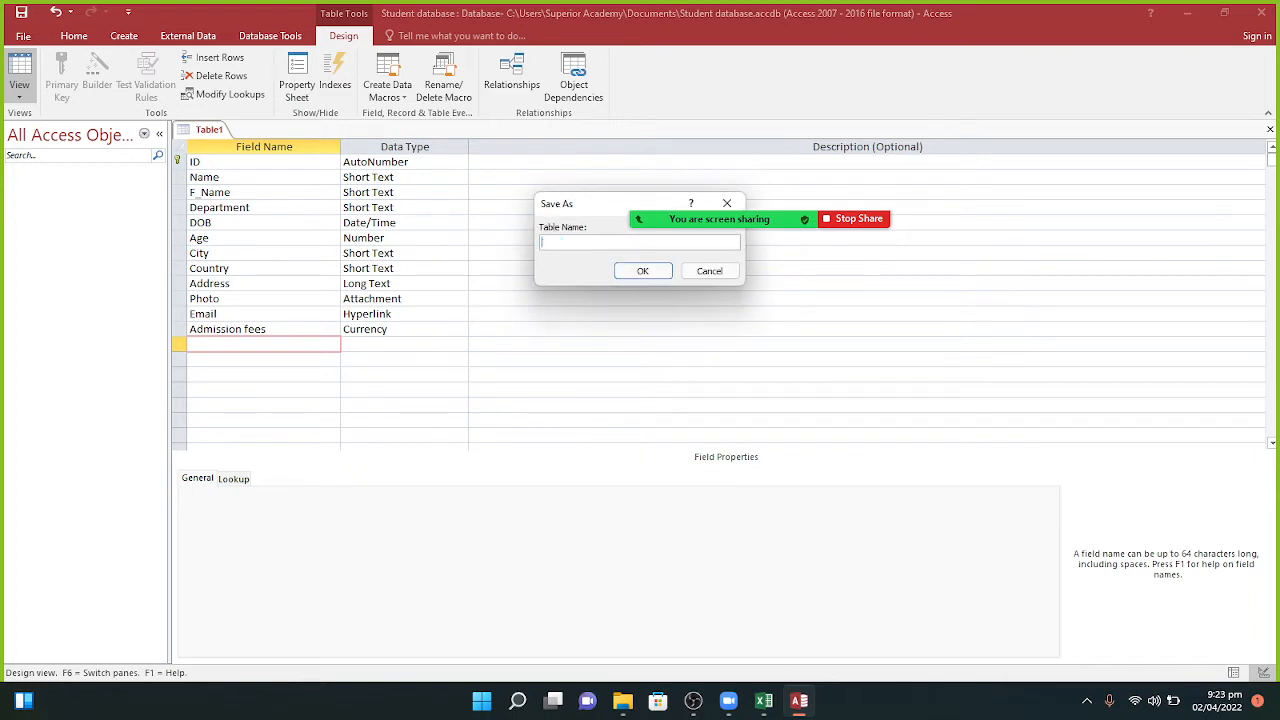
text(Students record)
click(656, 271)
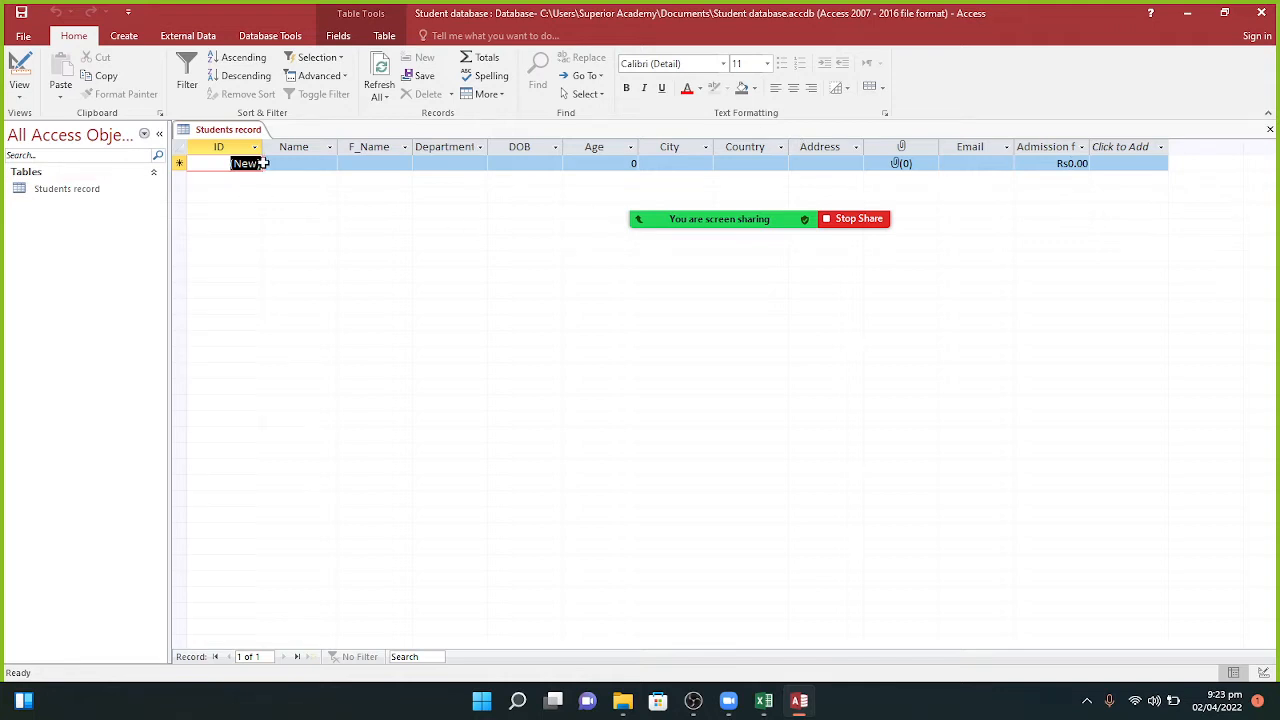
Step: Enter record 1's student name, father's name and department 'cs'
key(Tab)
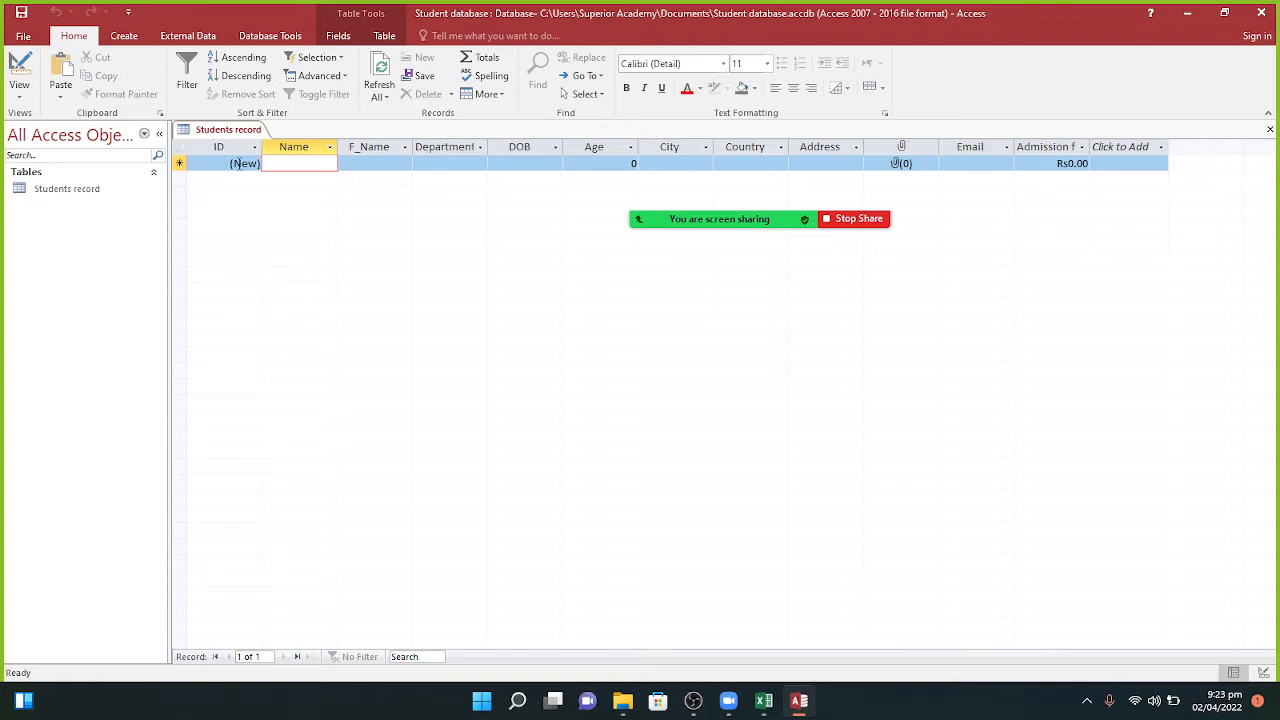
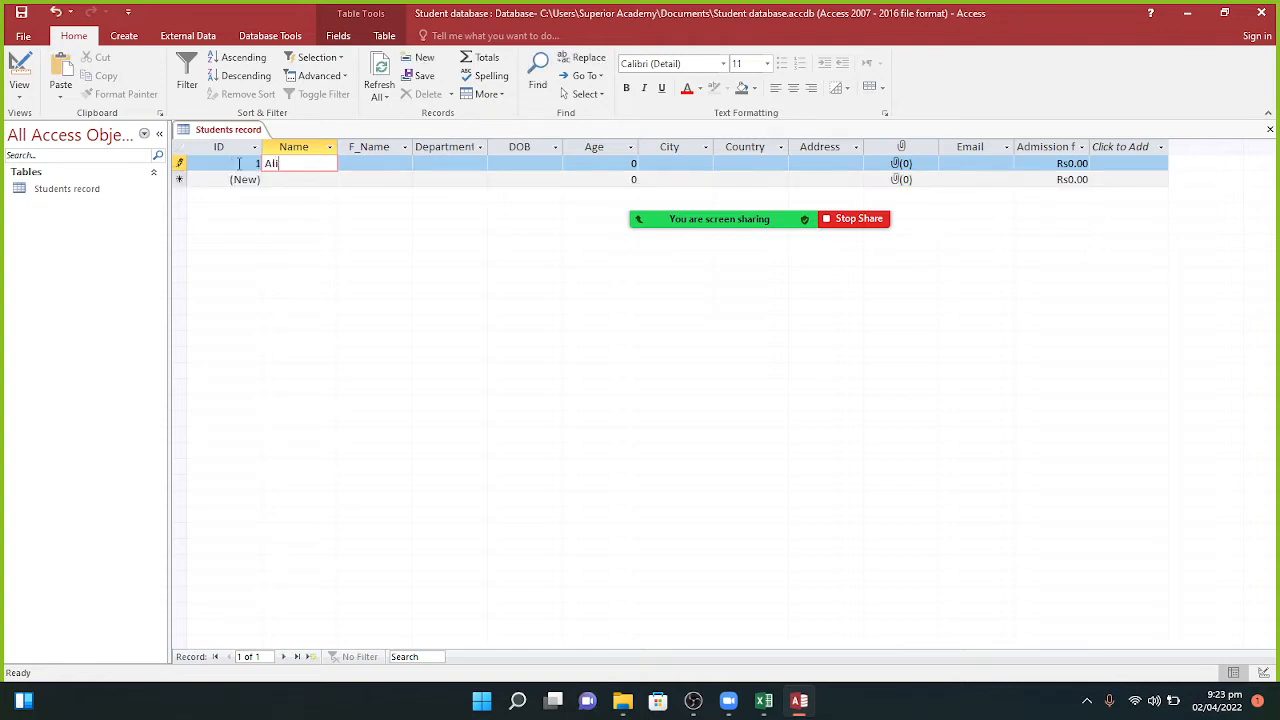
key(Tab)
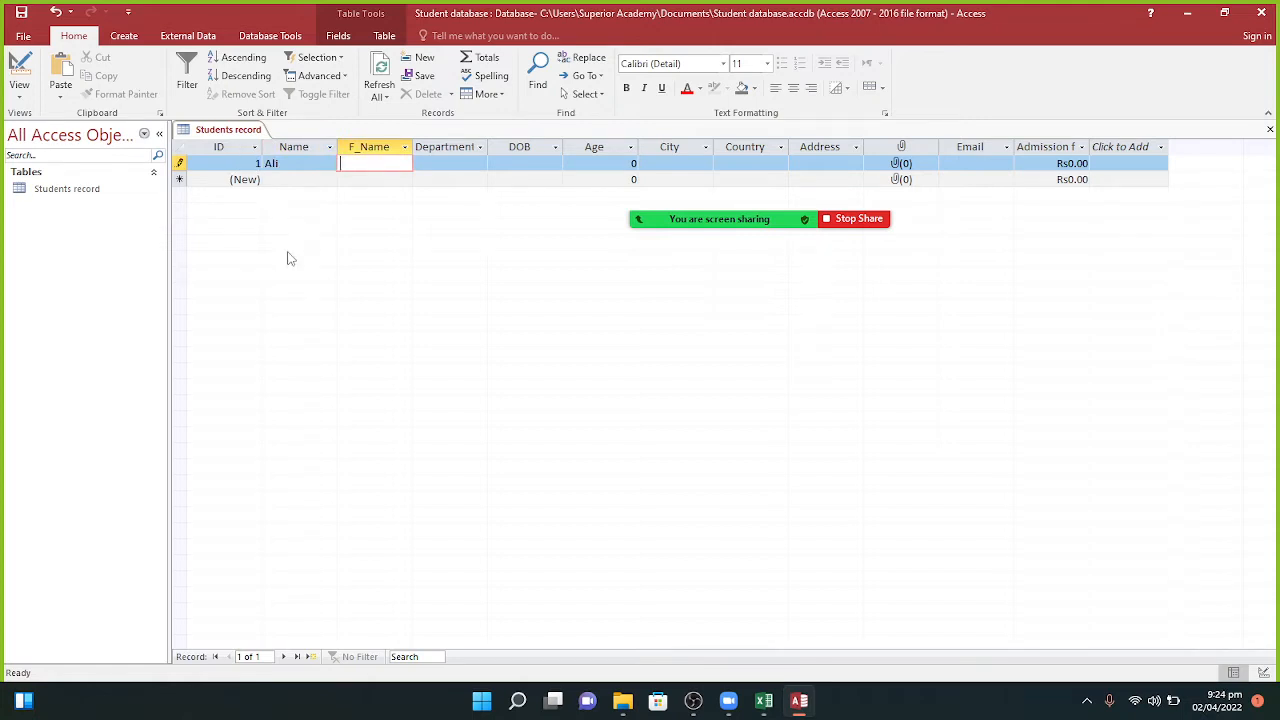
key(Caps_Lock)
key(Caps_Lock)
key(Tab)
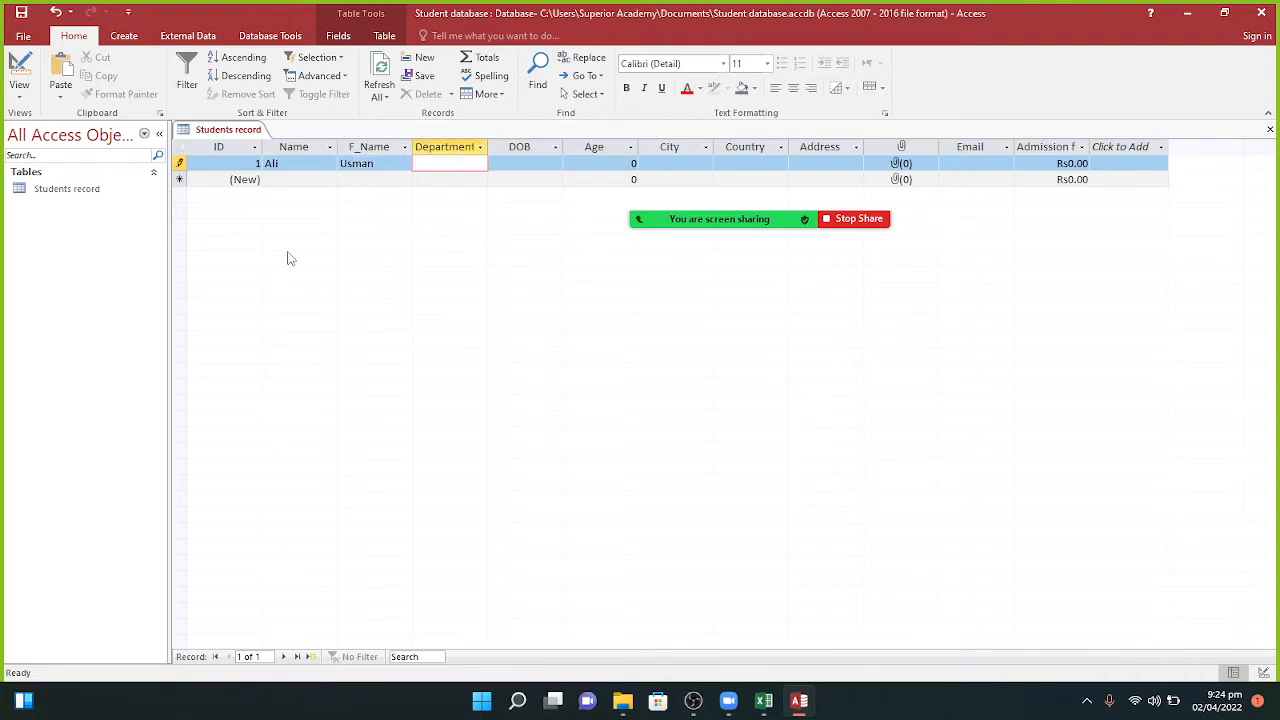
text(cs)
key(Tab)
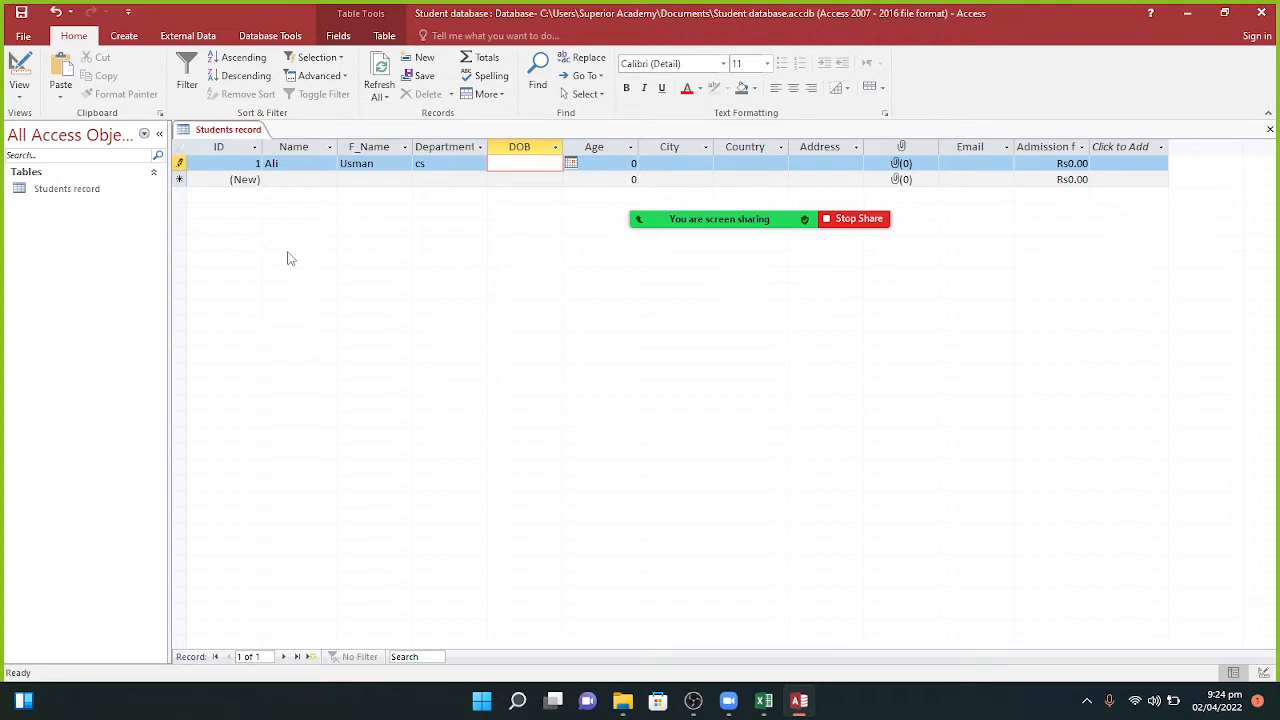
Step: Enter the first student's date of birth as 02/02/2000
click(570, 164)
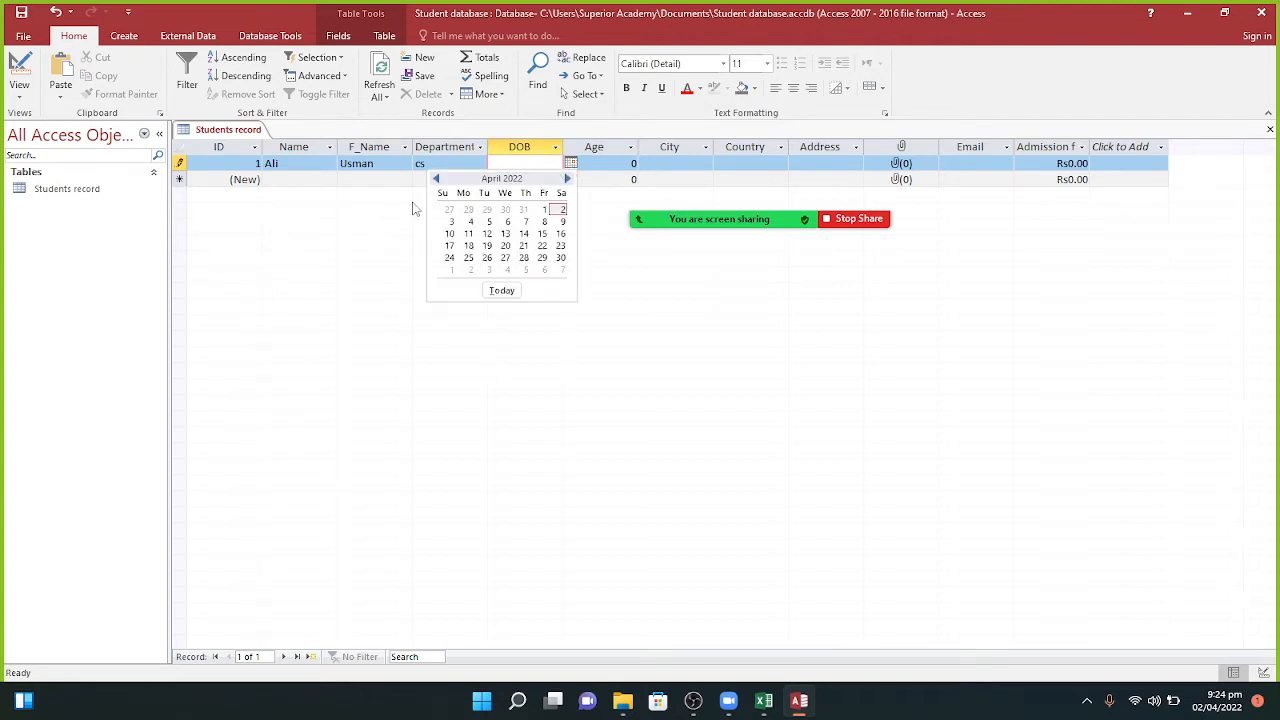
double_click(436, 179)
double_click(436, 179)
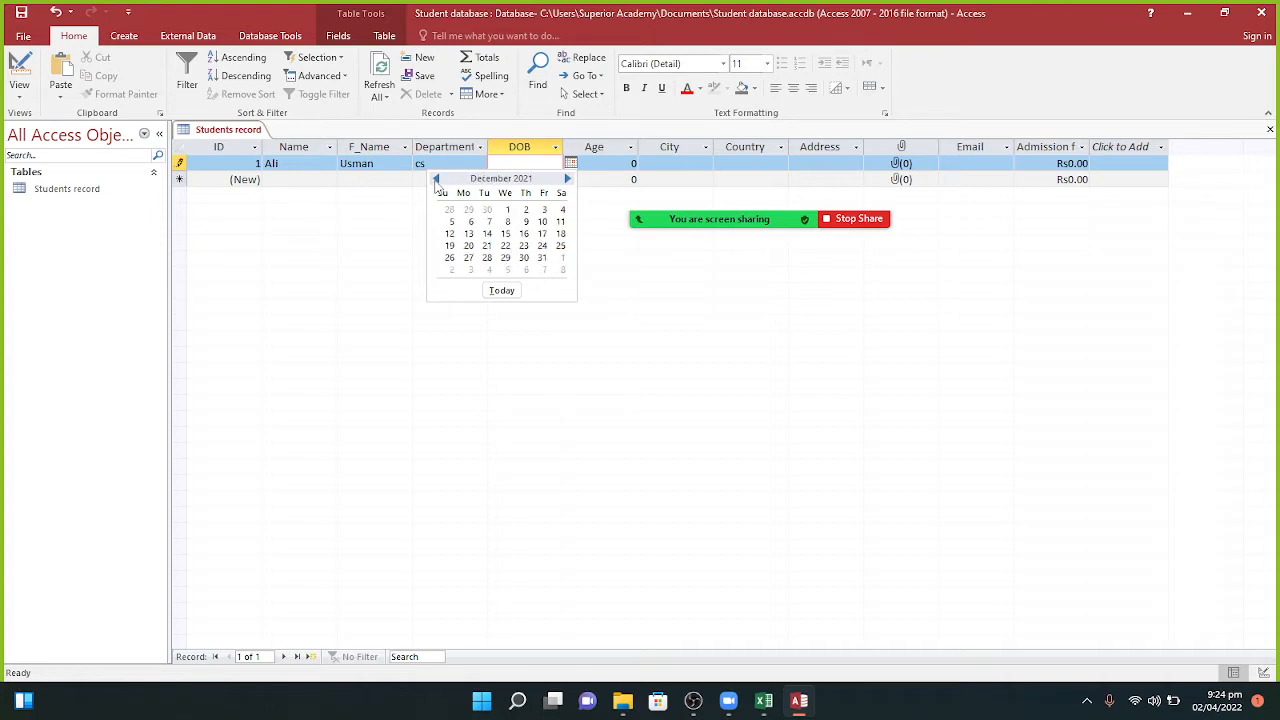
double_click(436, 179)
click(436, 179)
click(436, 179)
double_click(436, 179)
click(436, 179)
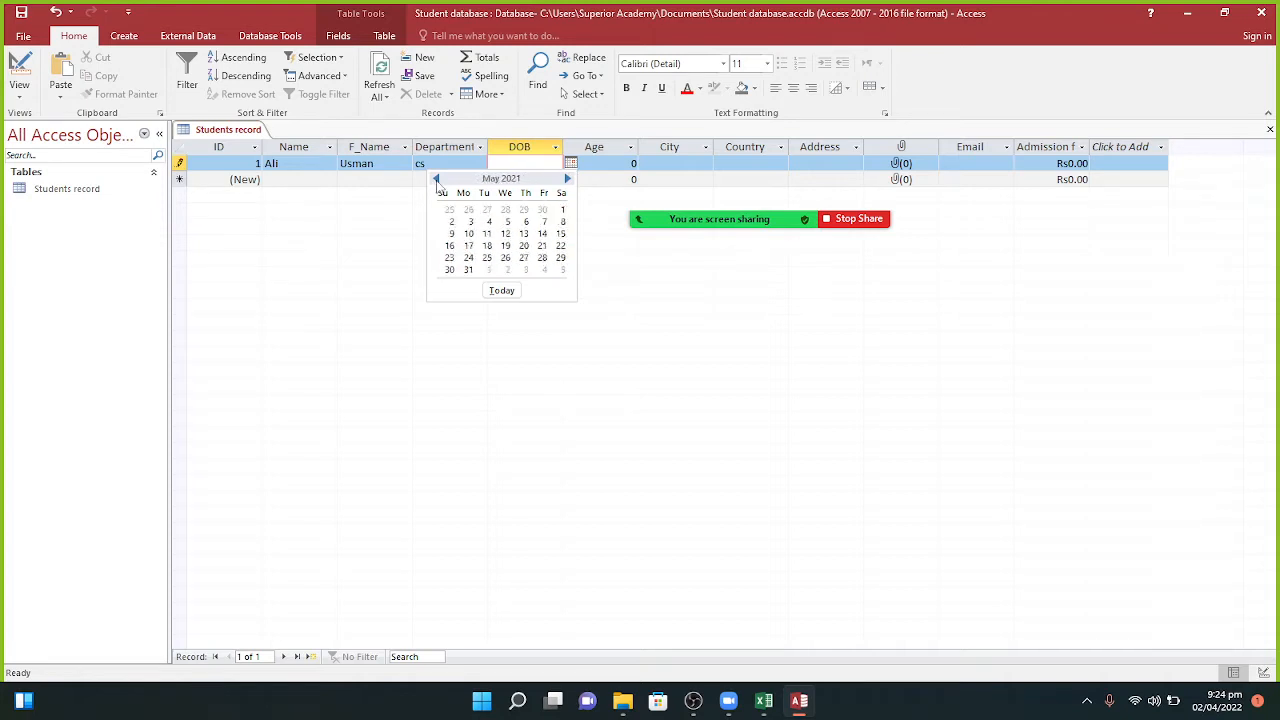
double_click(436, 179)
click(436, 179)
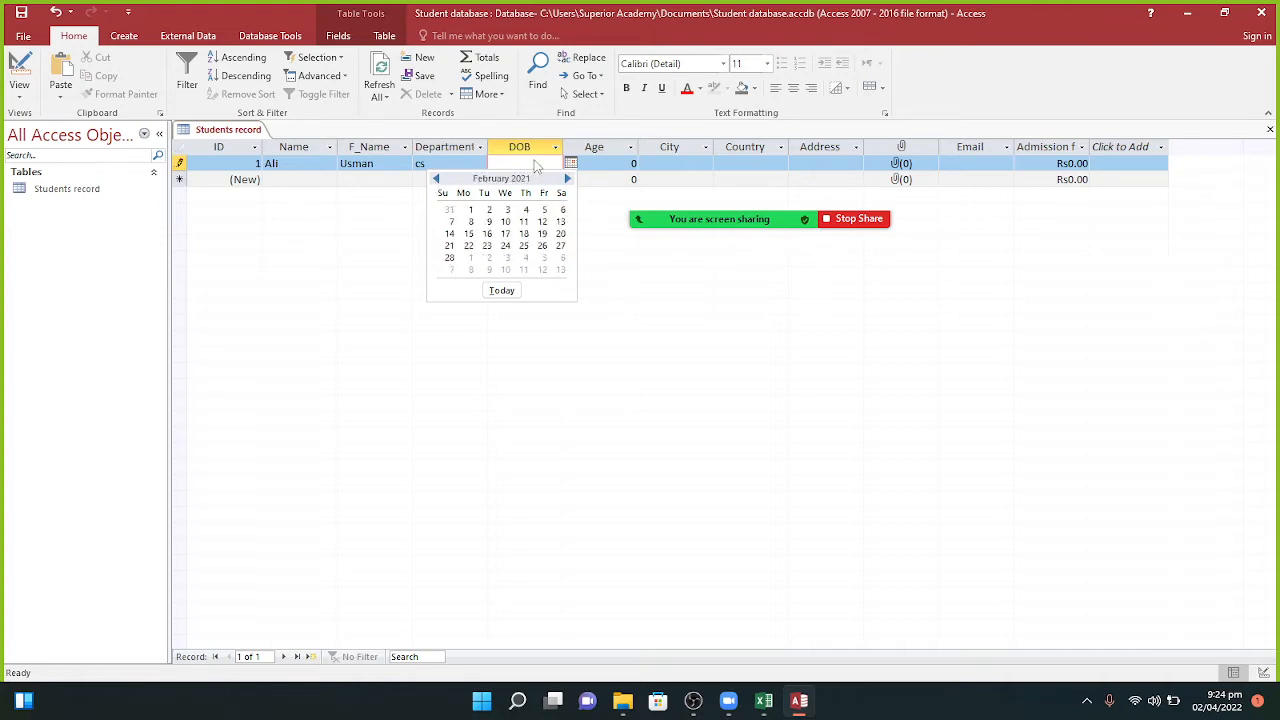
click(530, 161)
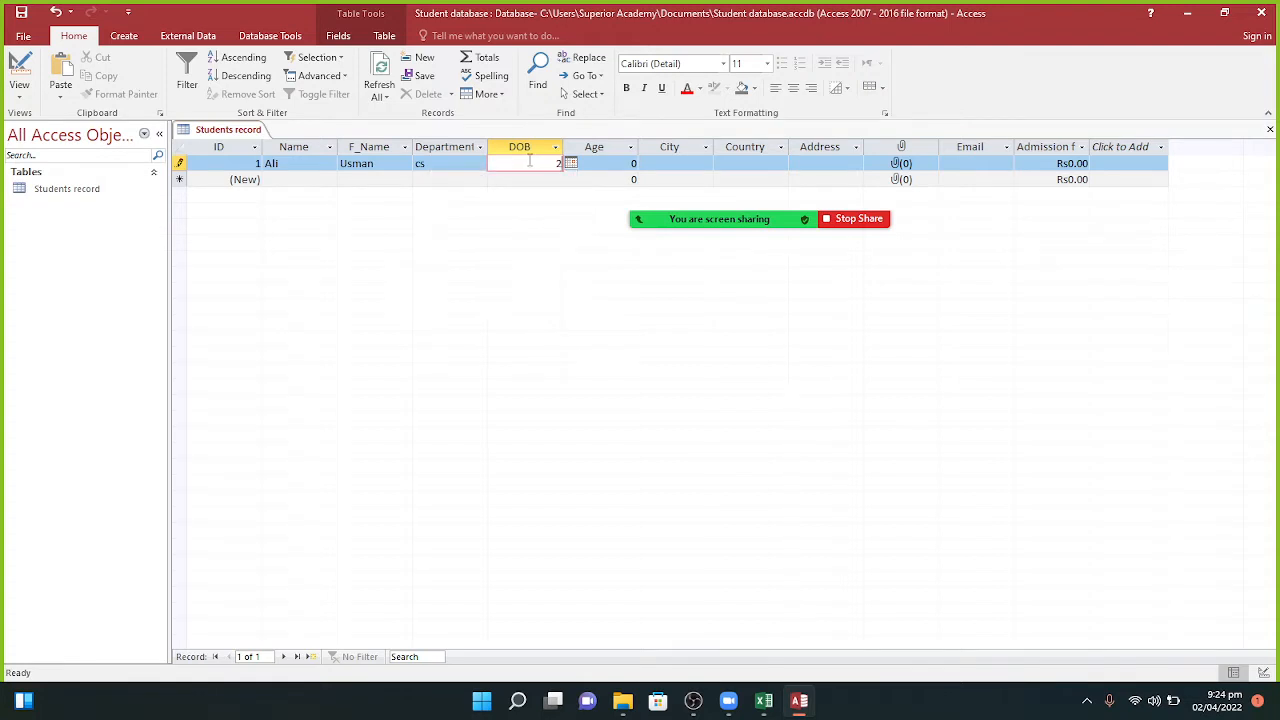
text(2/2/2000)
key(Tab)
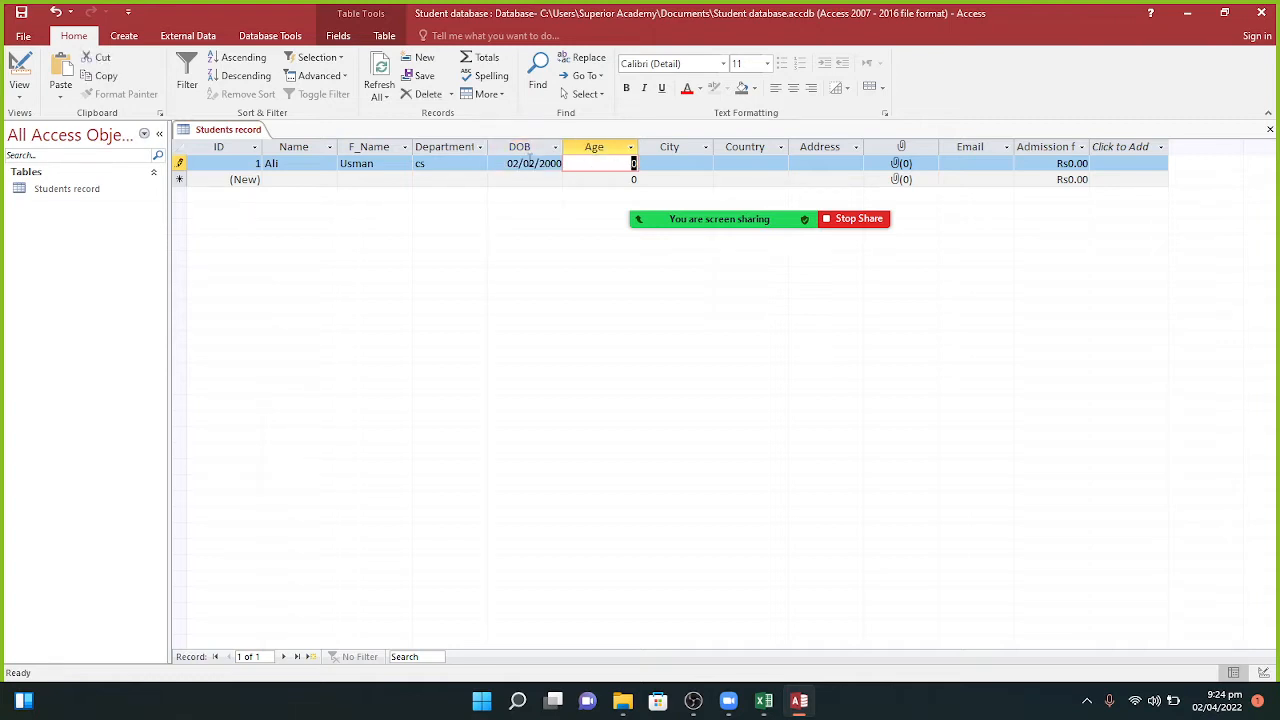
Step: Fill in age 22, city karachi, country pakistan and the home address
key(Tab)
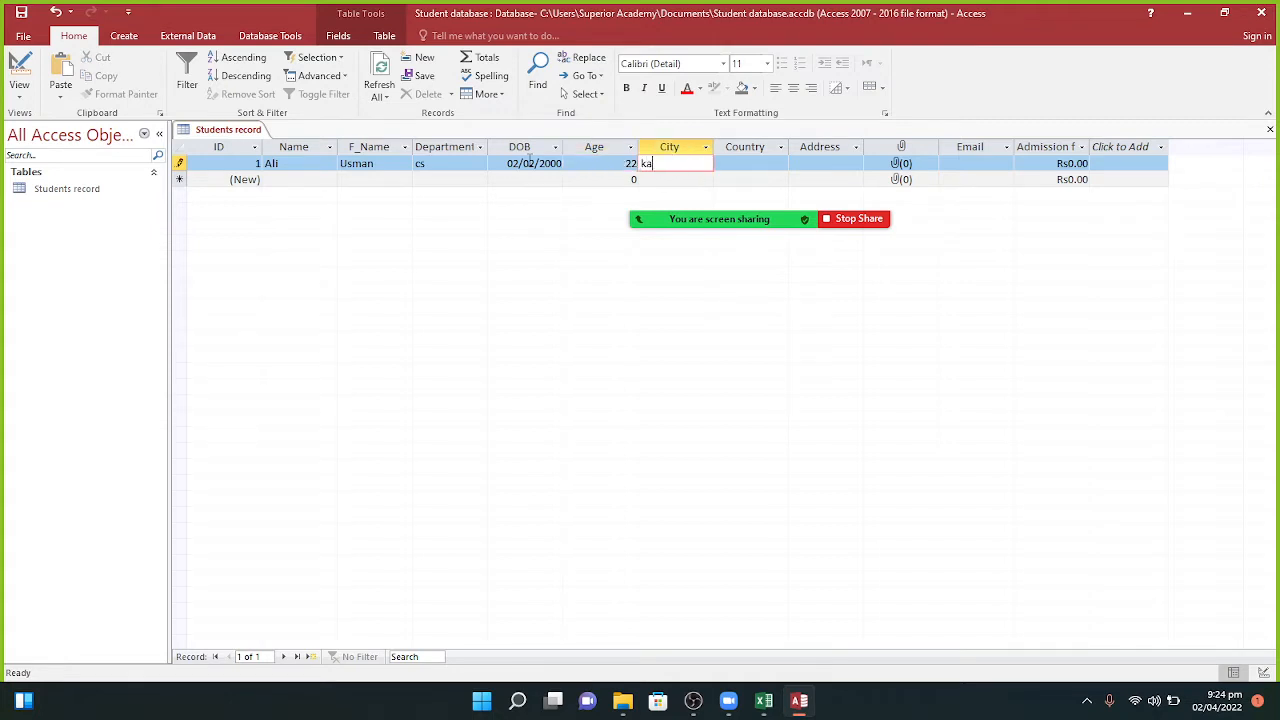
key(BackSpace)
key(BackSpace)
key(BackSpace)
key(BackSpace)
key(Tab)
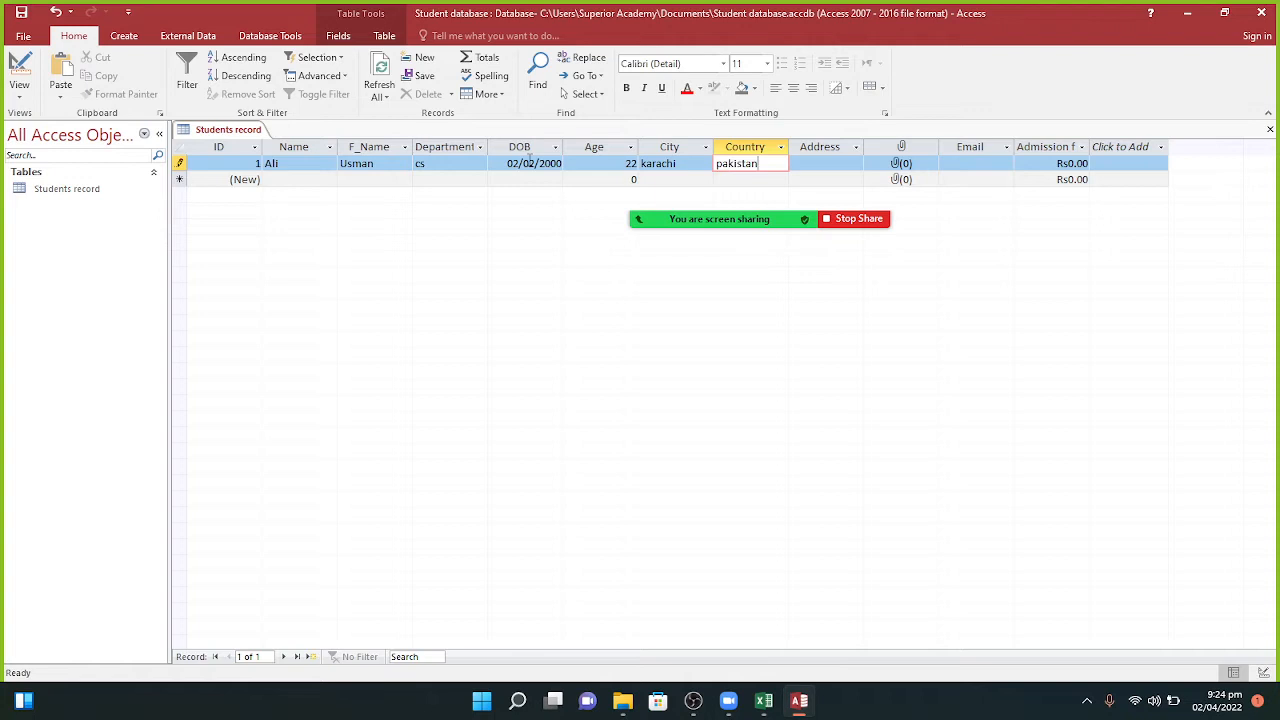
key(Tab)
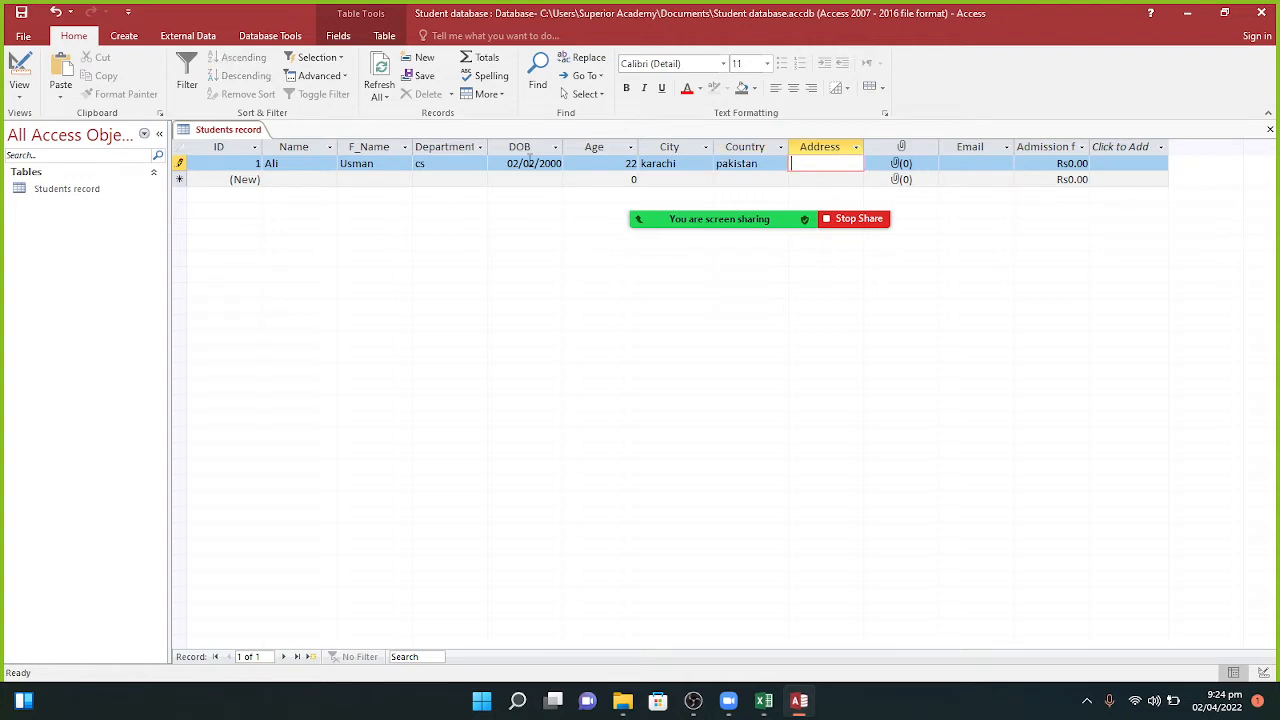
key(Tab)
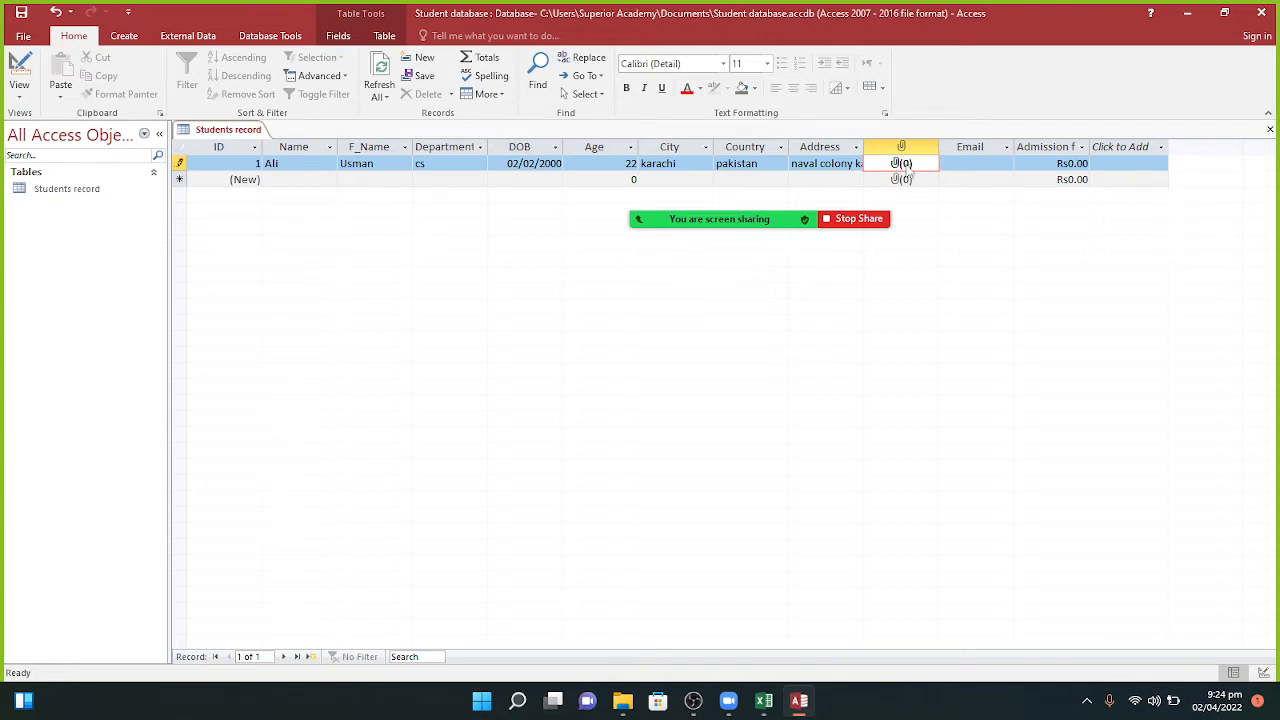
Step: Attach the 2022-04-01 WhatsApp image from Downloads to record 1's attachment field
double_click(905, 170)
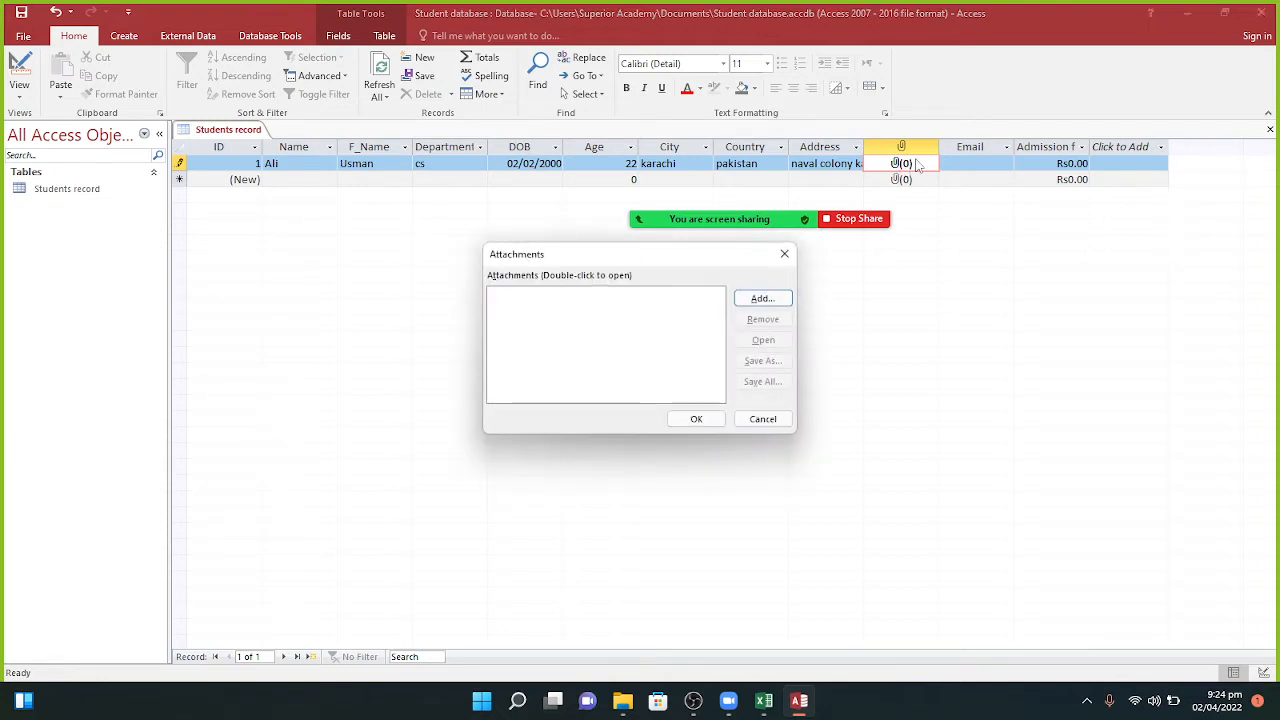
click(762, 299)
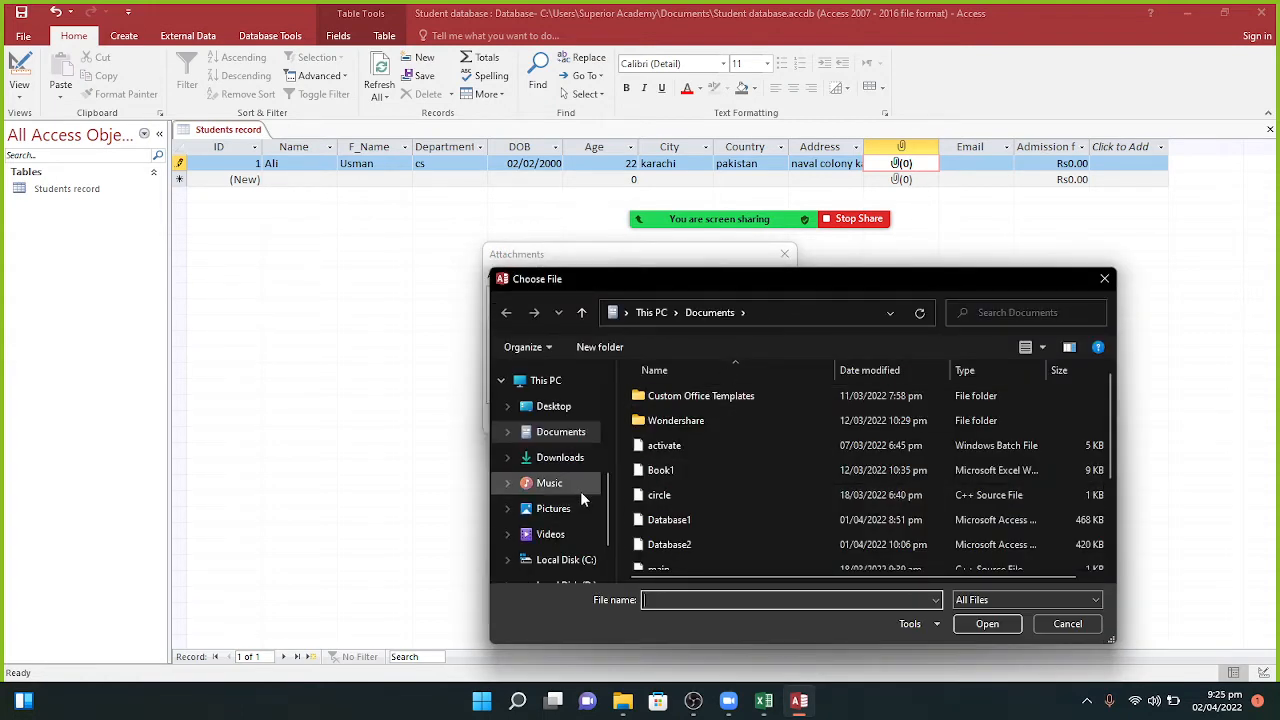
click(561, 511)
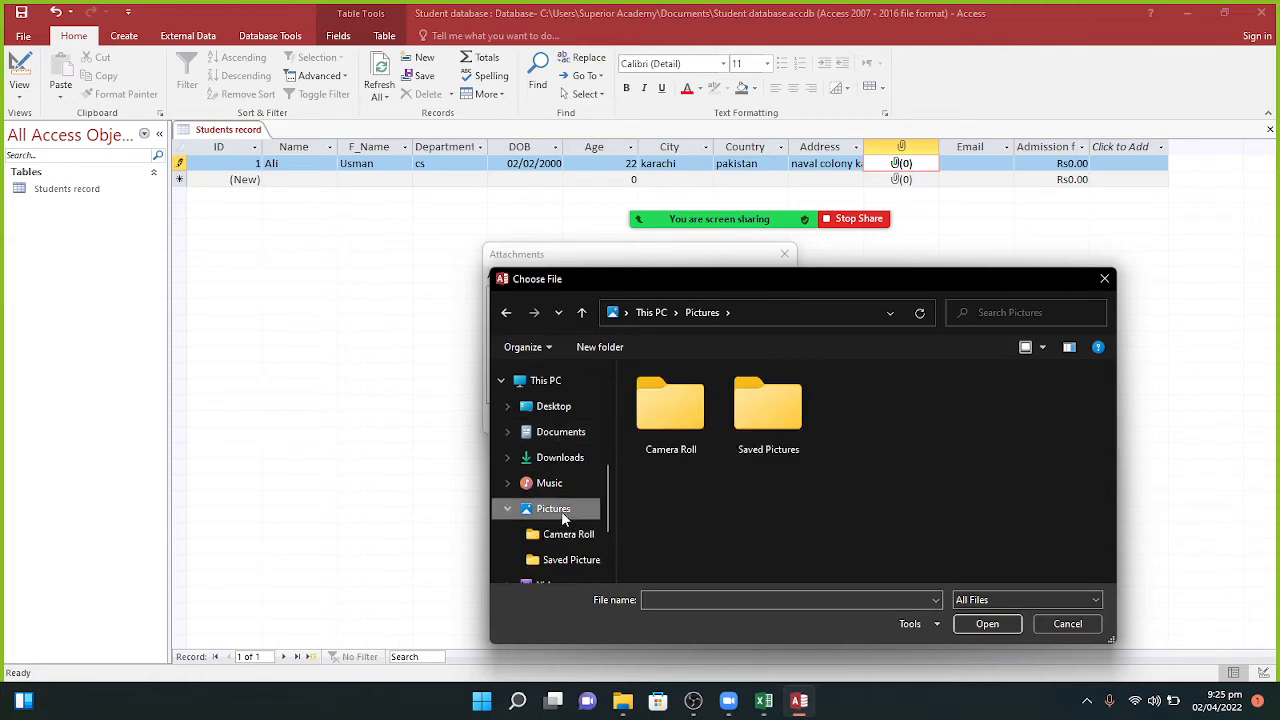
click(561, 458)
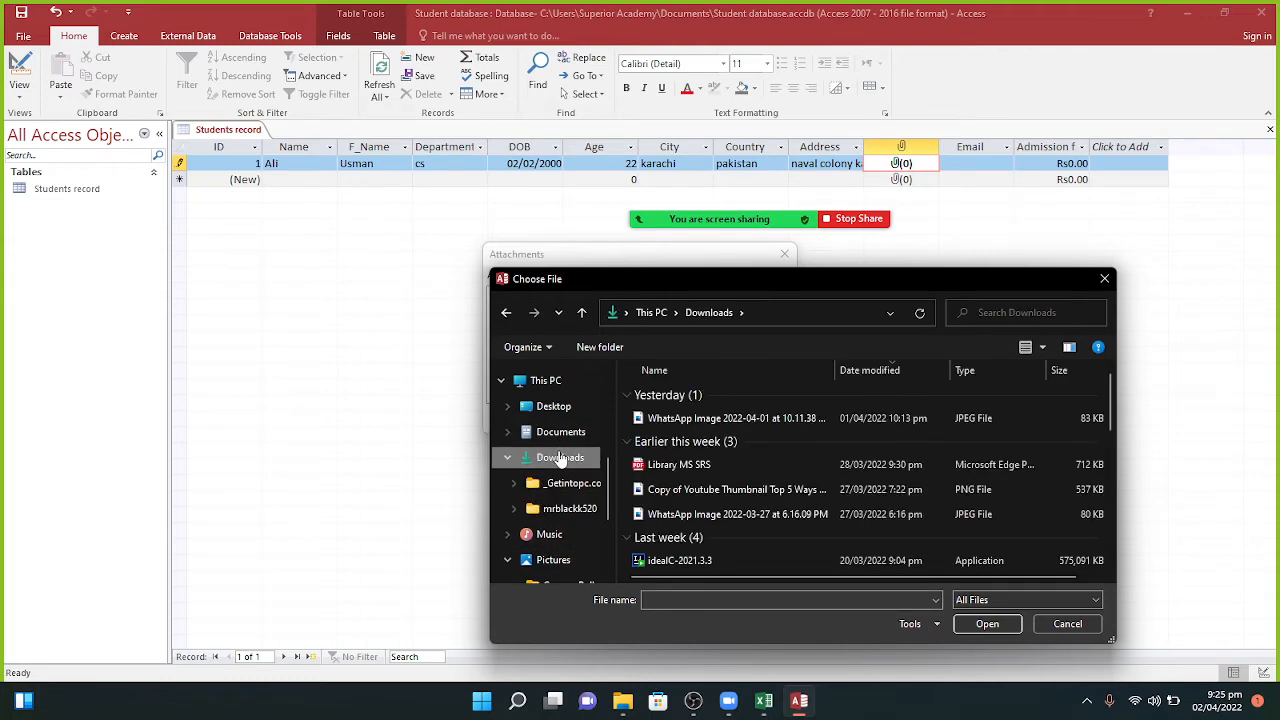
click(680, 418)
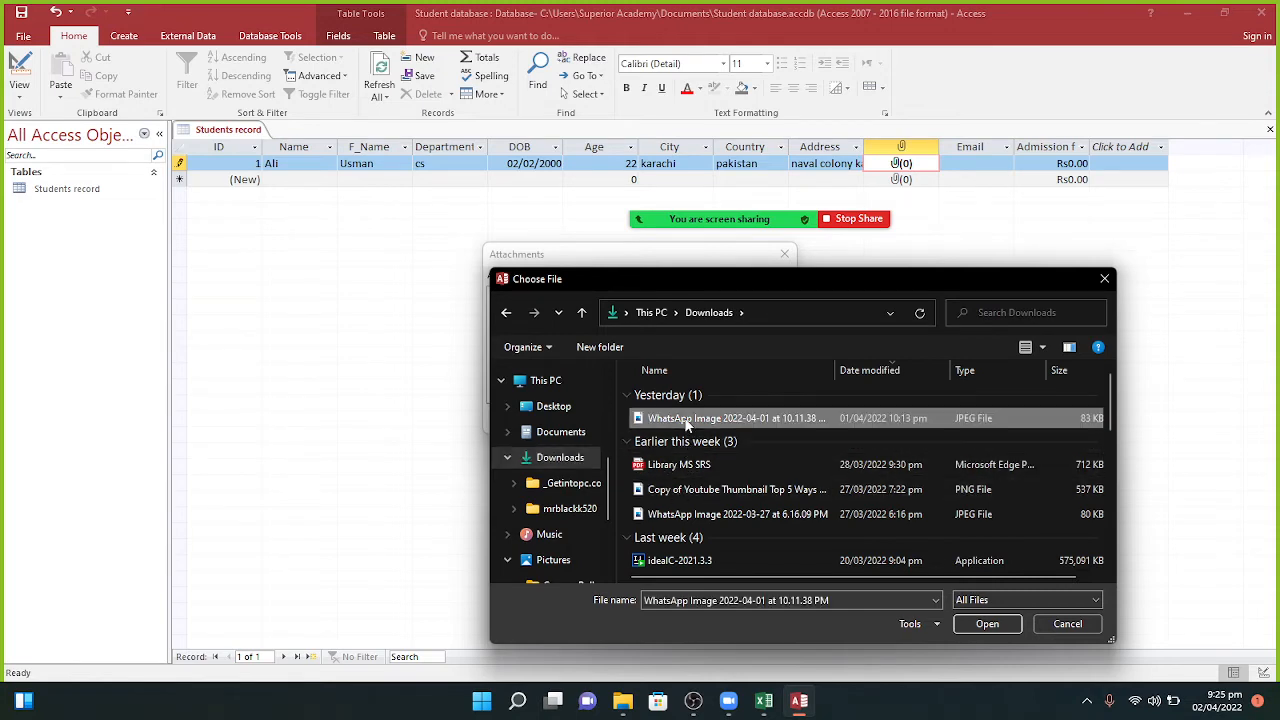
click(986, 623)
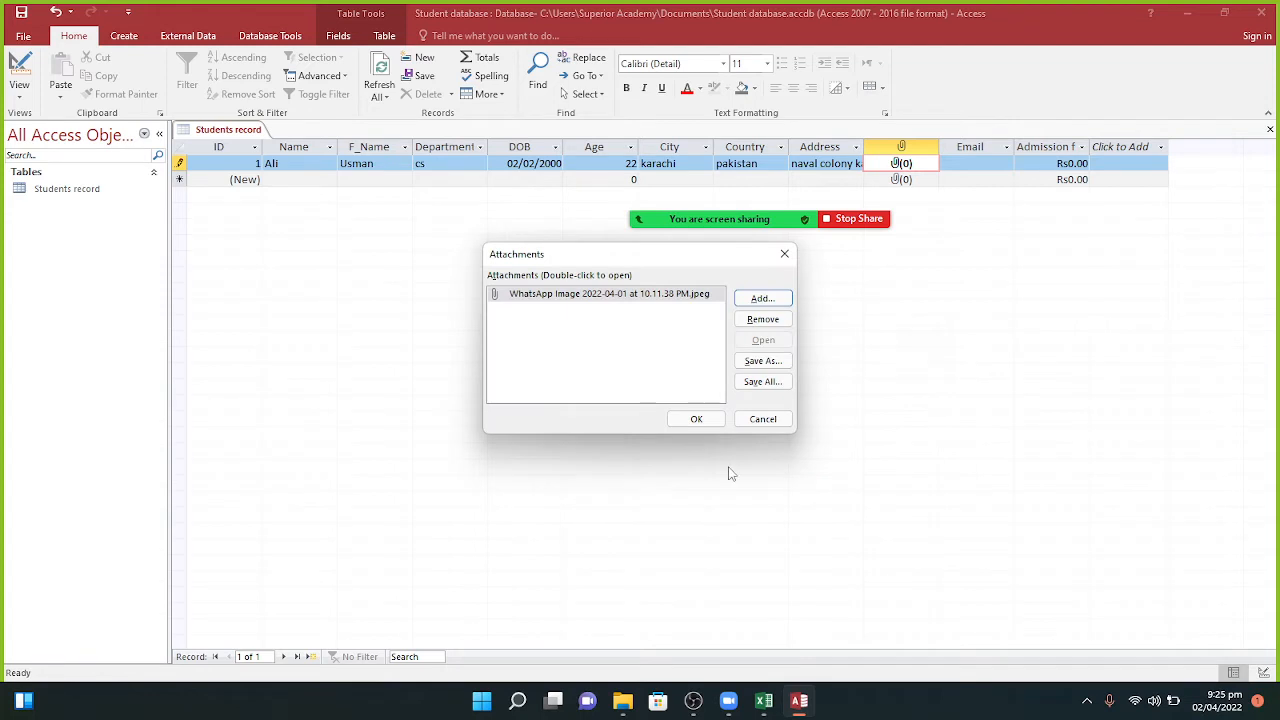
click(700, 419)
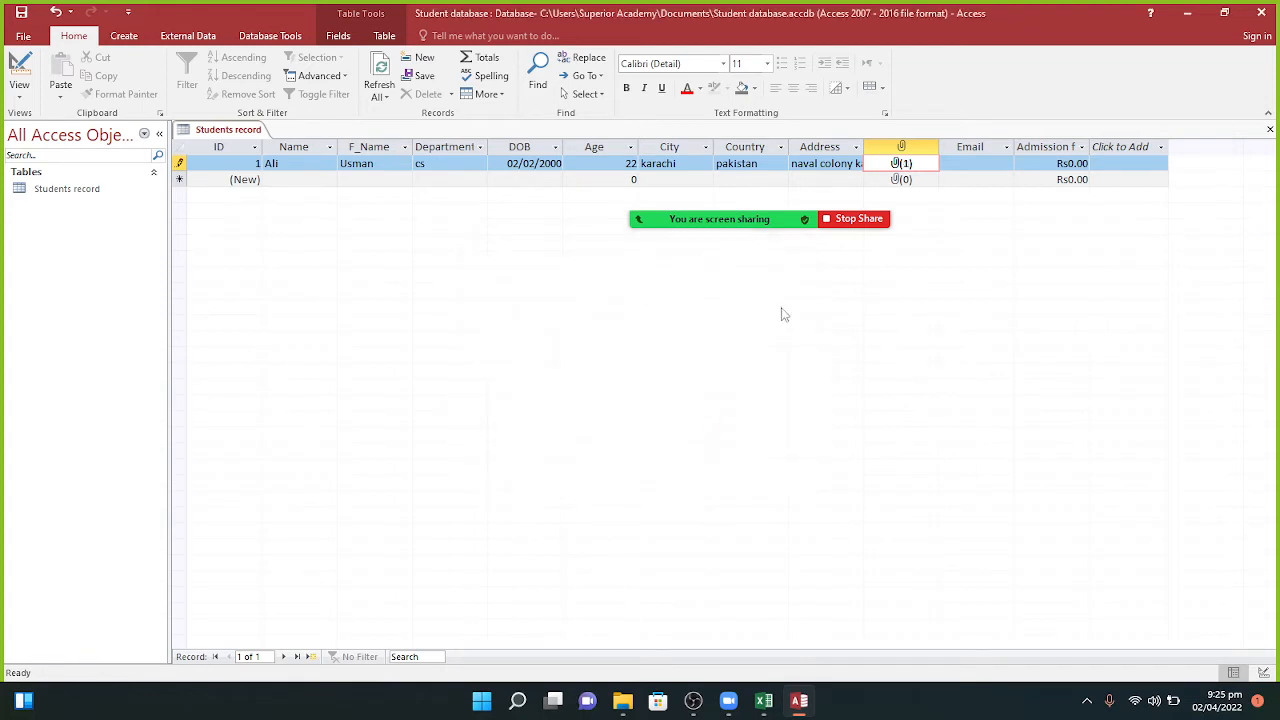
Step: Enter the first student's e-mail address and an admission fee of 500
click(984, 164)
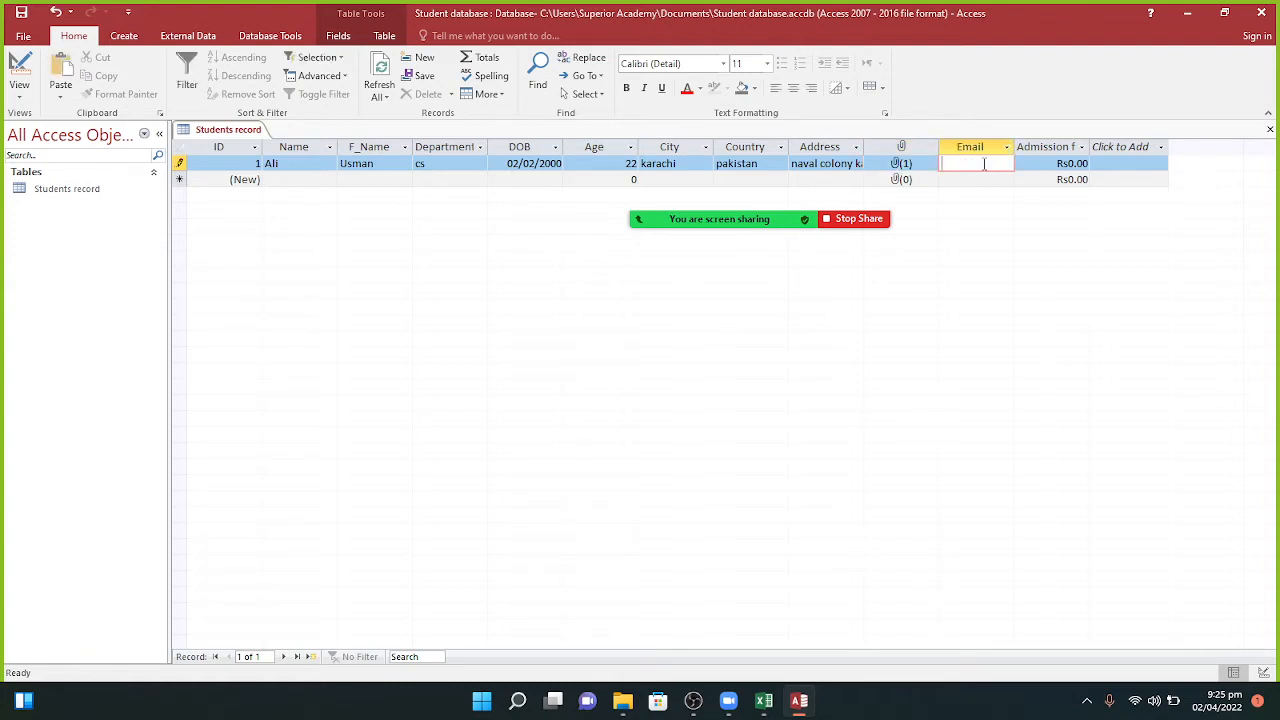
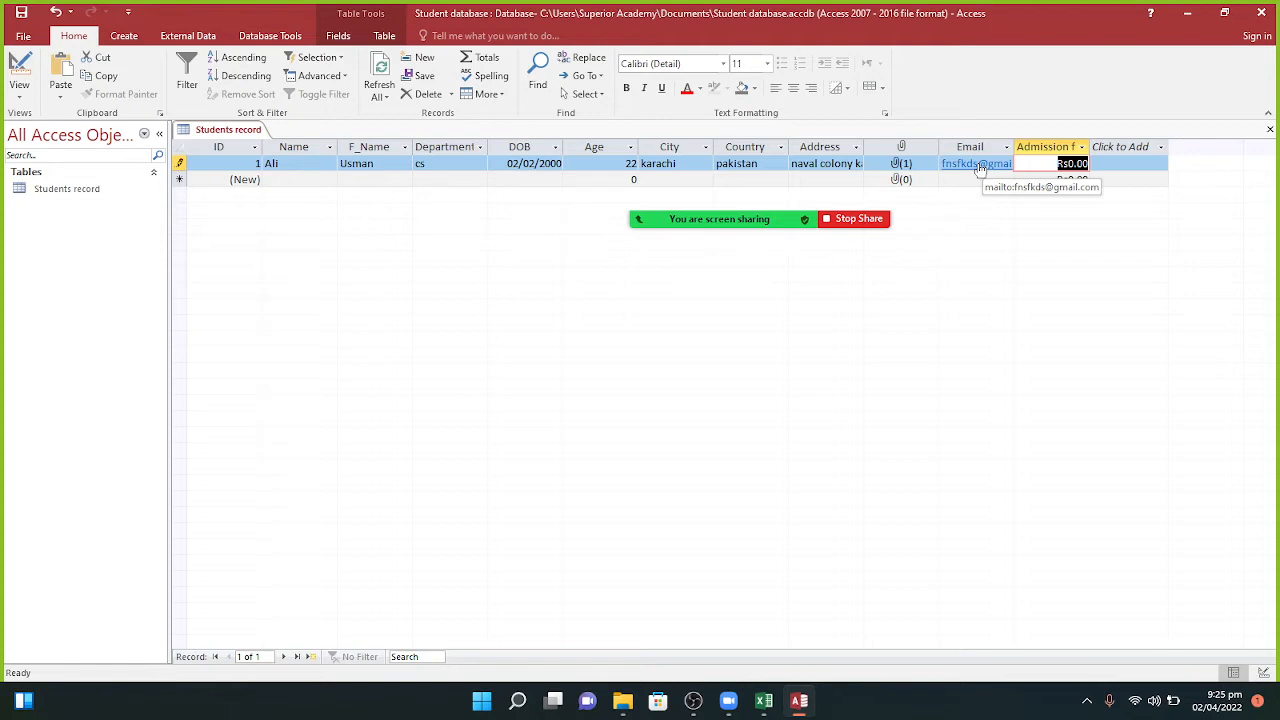
text(500)
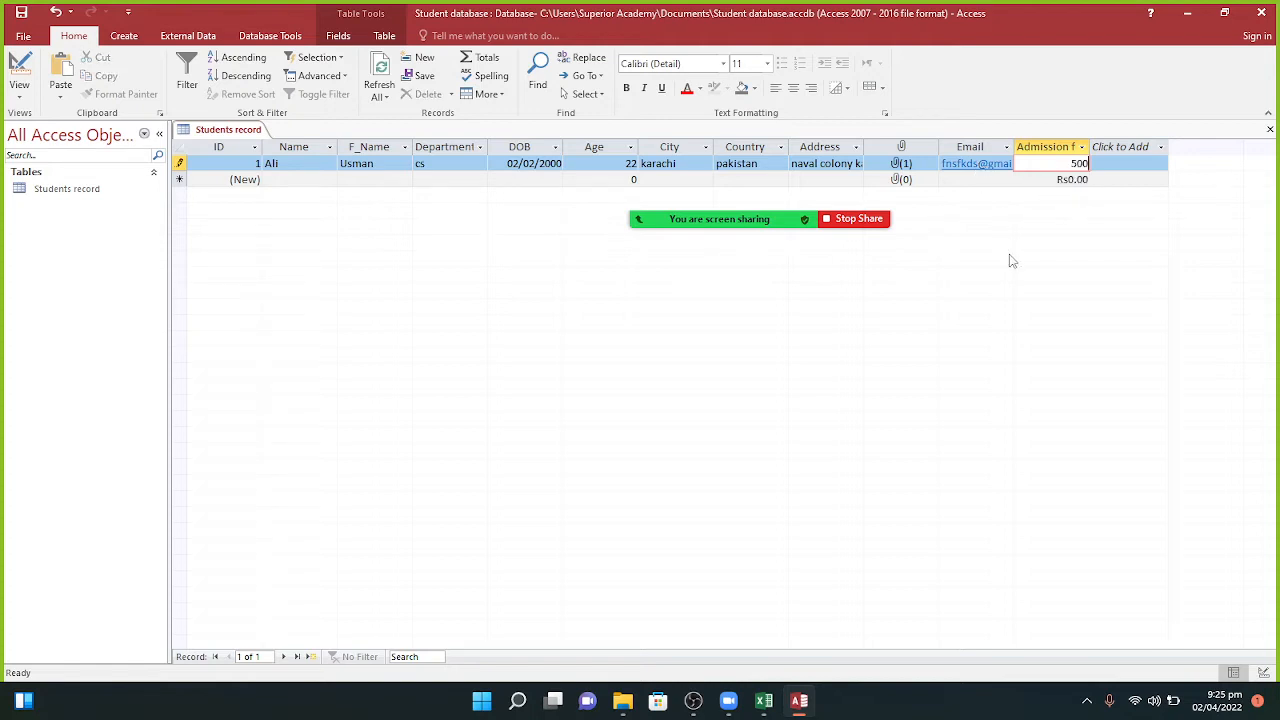
key(Return)
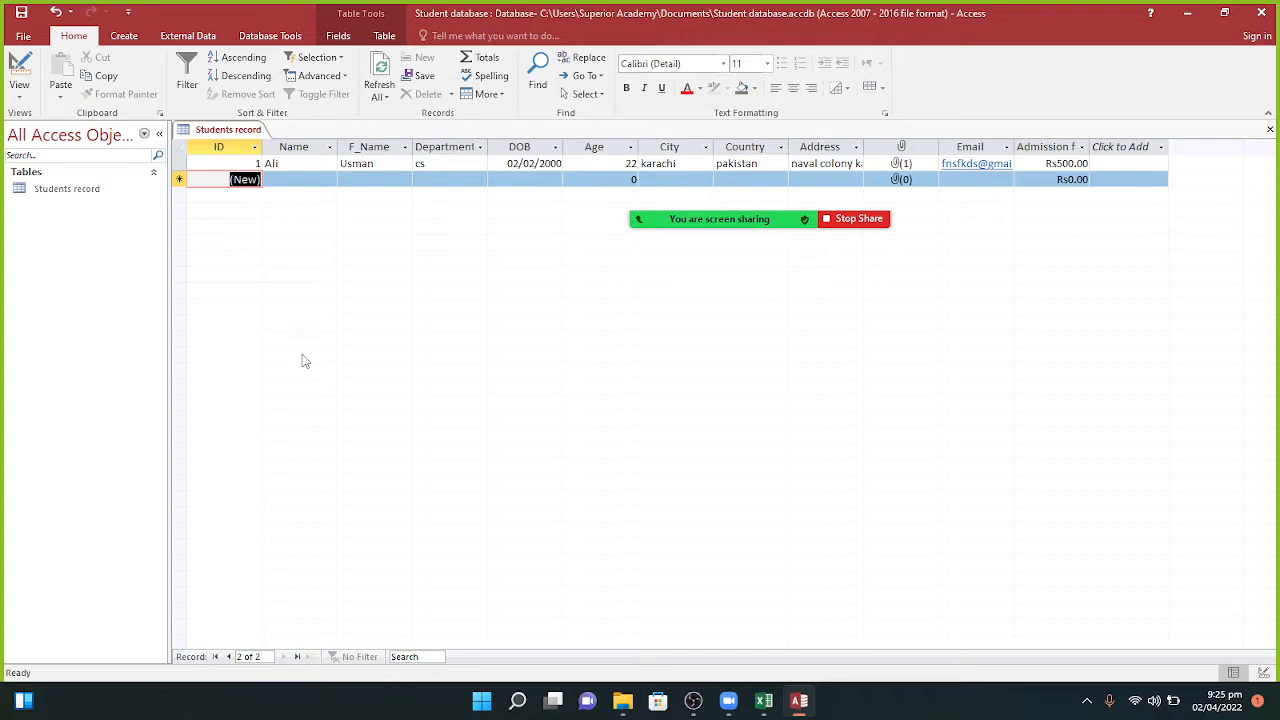
Step: Start record 2 with the student's name, father's name and department IT
key(Return)
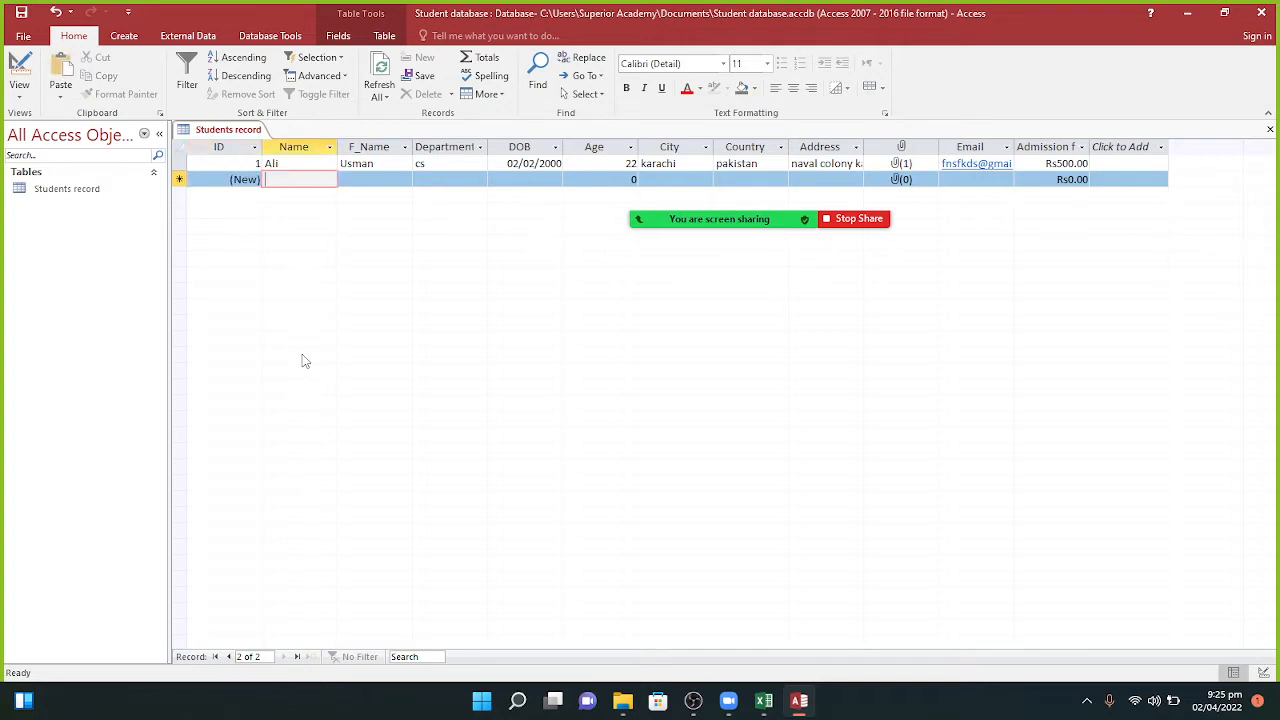
key(Caps_Lock)
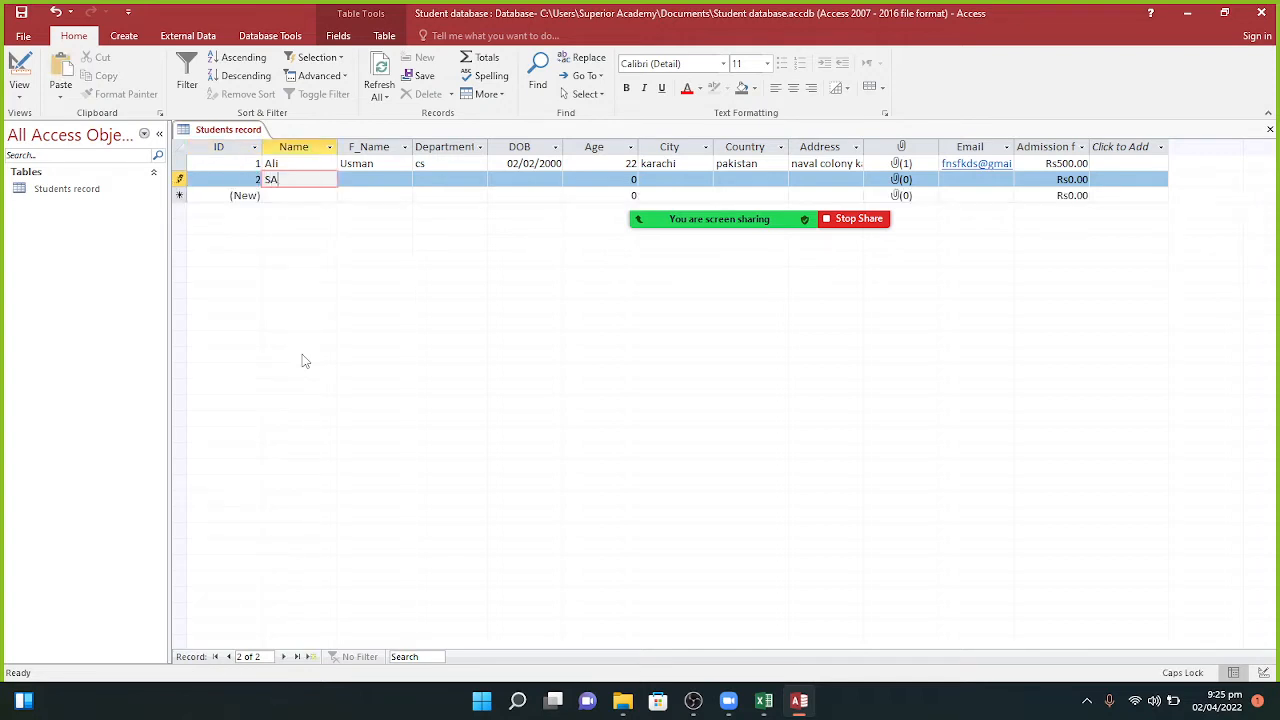
key(Caps_Lock)
key(Return)
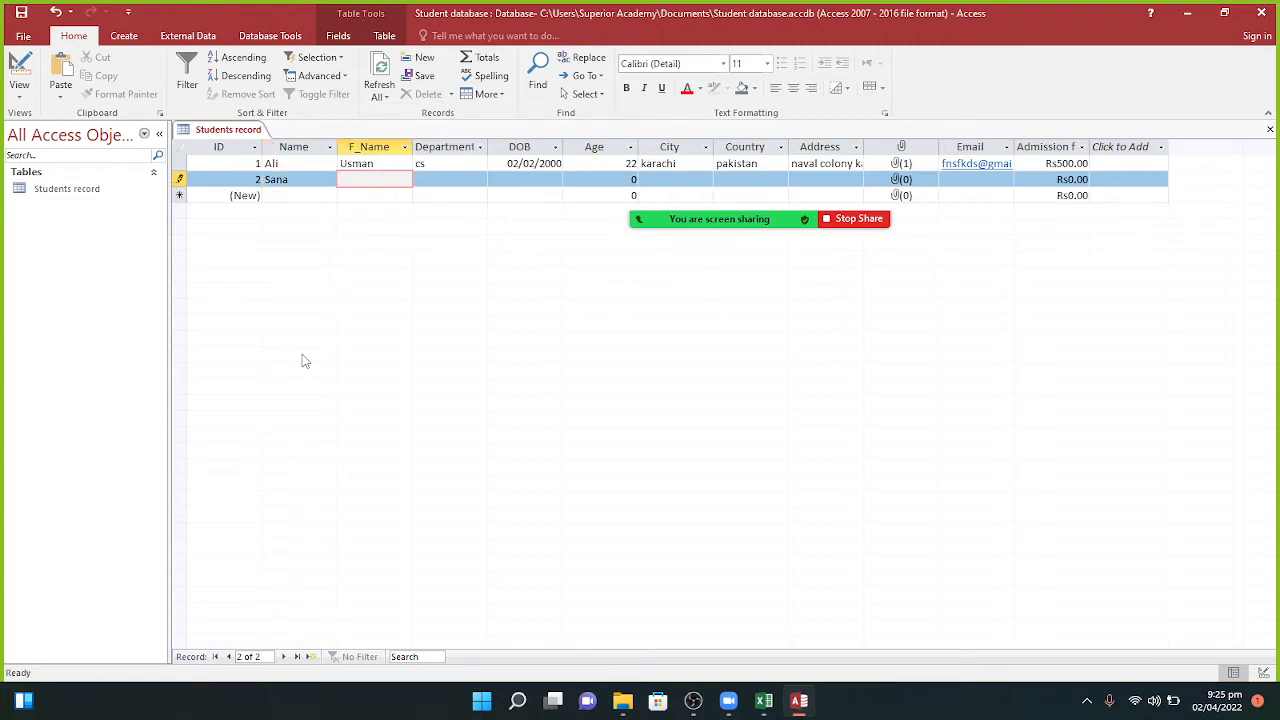
key(Return)
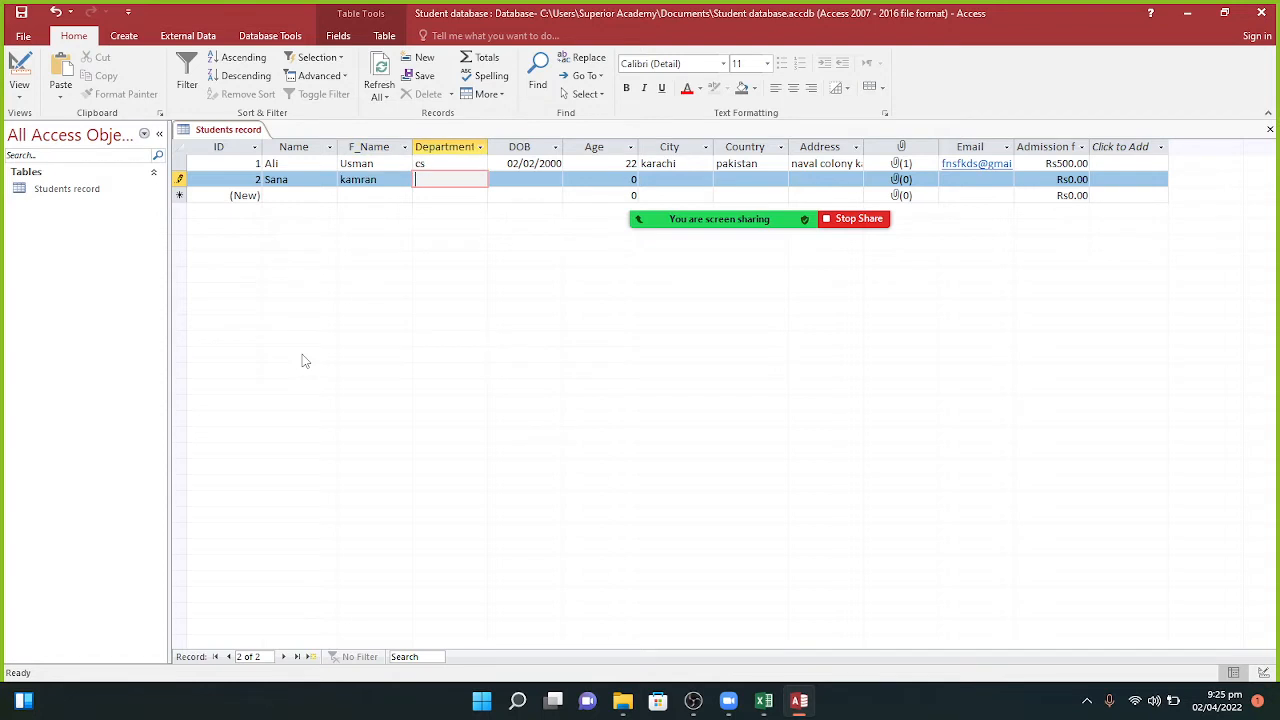
key(Caps_Lock)
text(IT)
key(Return)
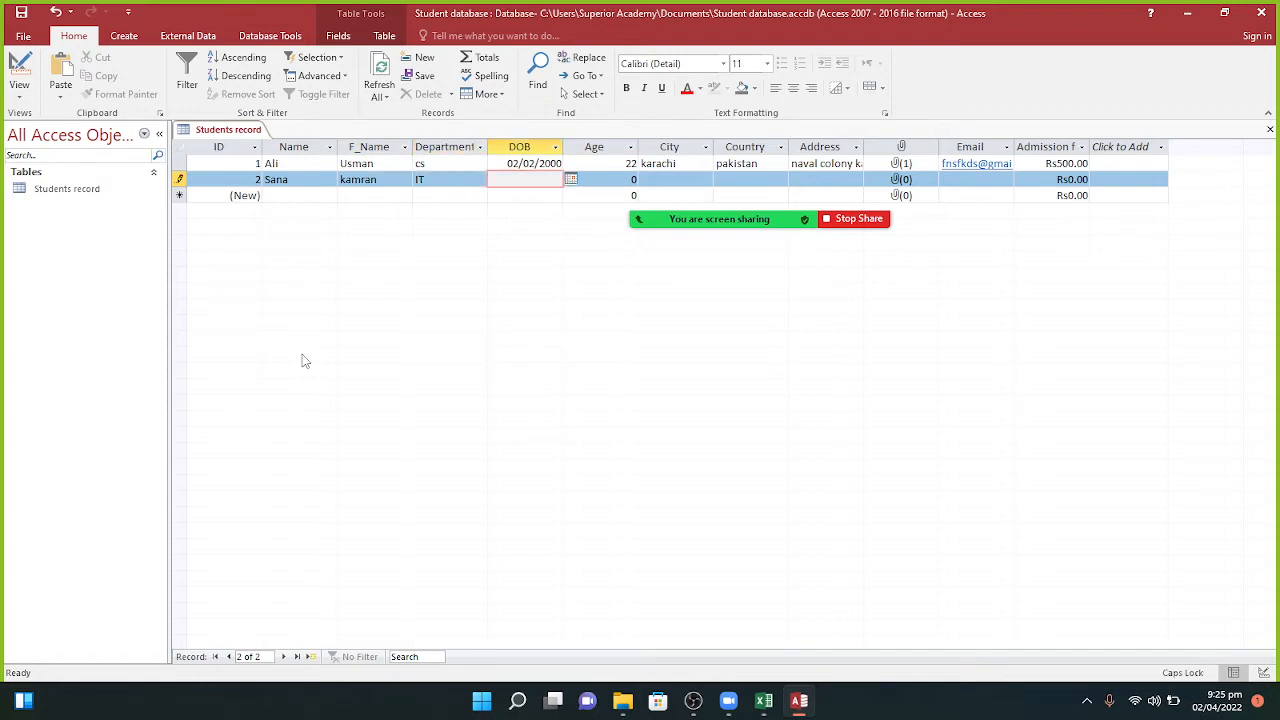
text(5/3/1999)
key(Return)
text(23)
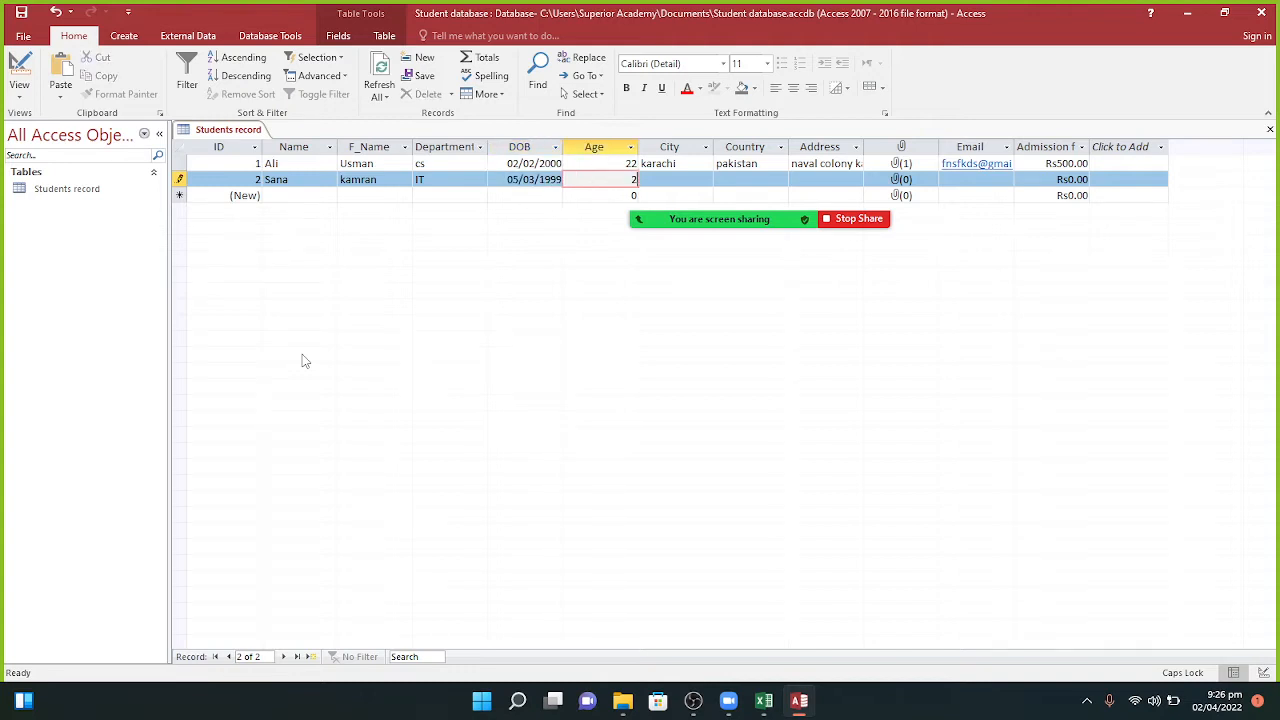
key(Return)
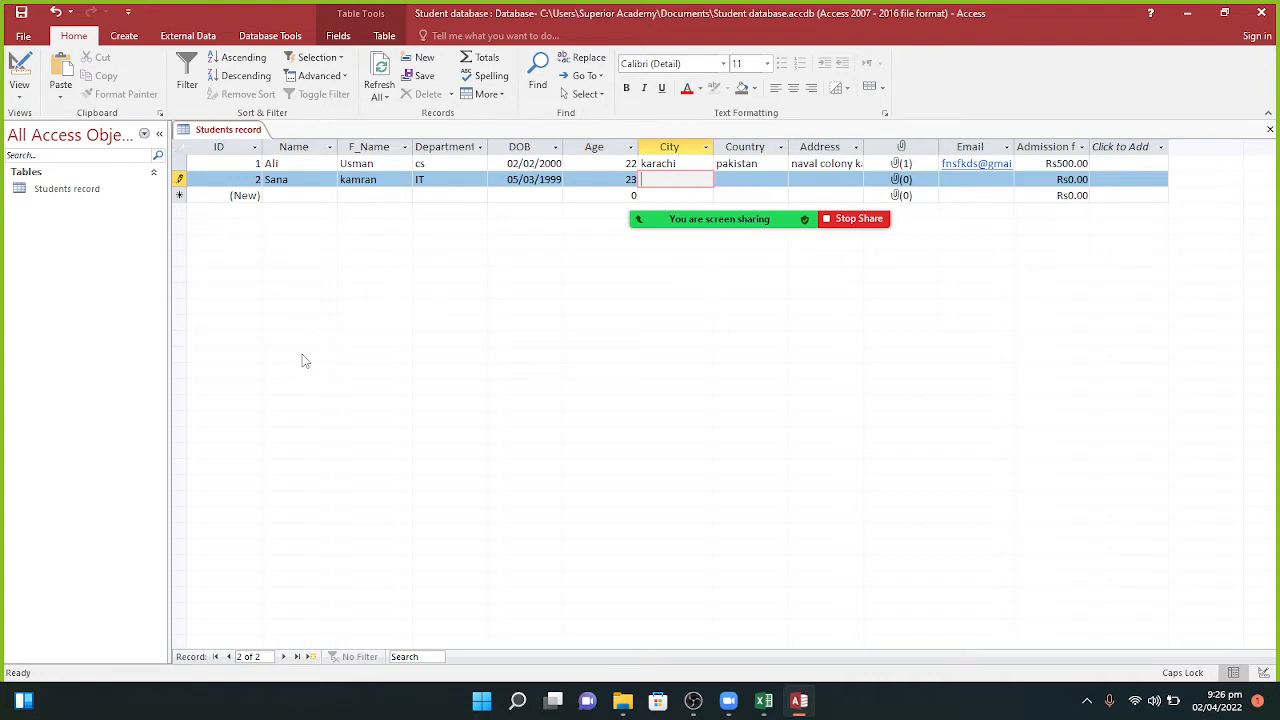
text(LAHORE)
key(Return)
text(PAKISTAN)
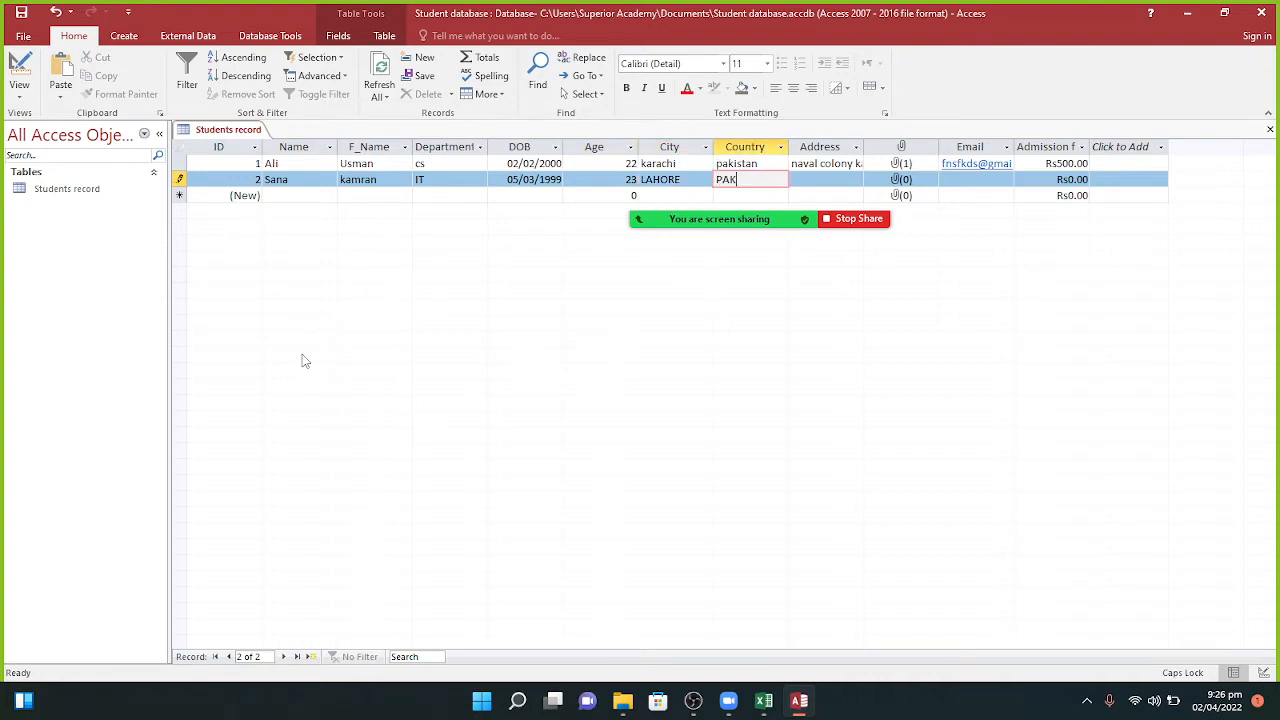
key(Return)
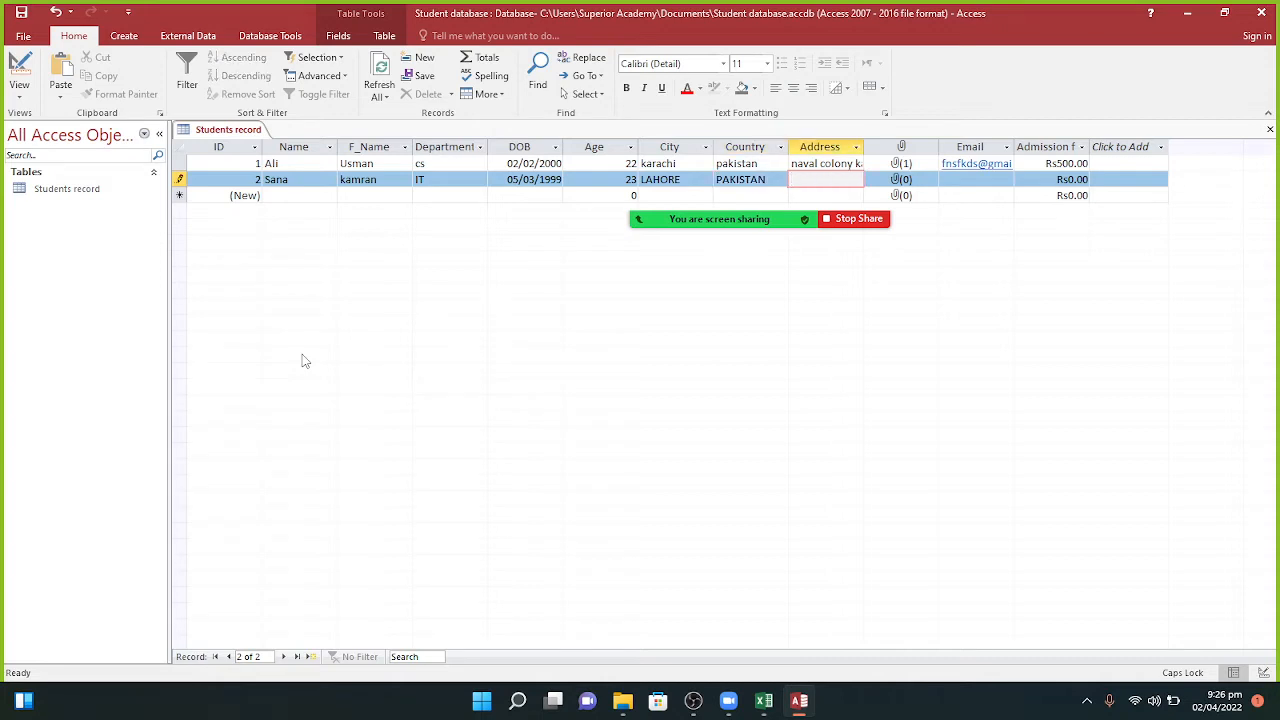
text(LAHORE)
key(Return)
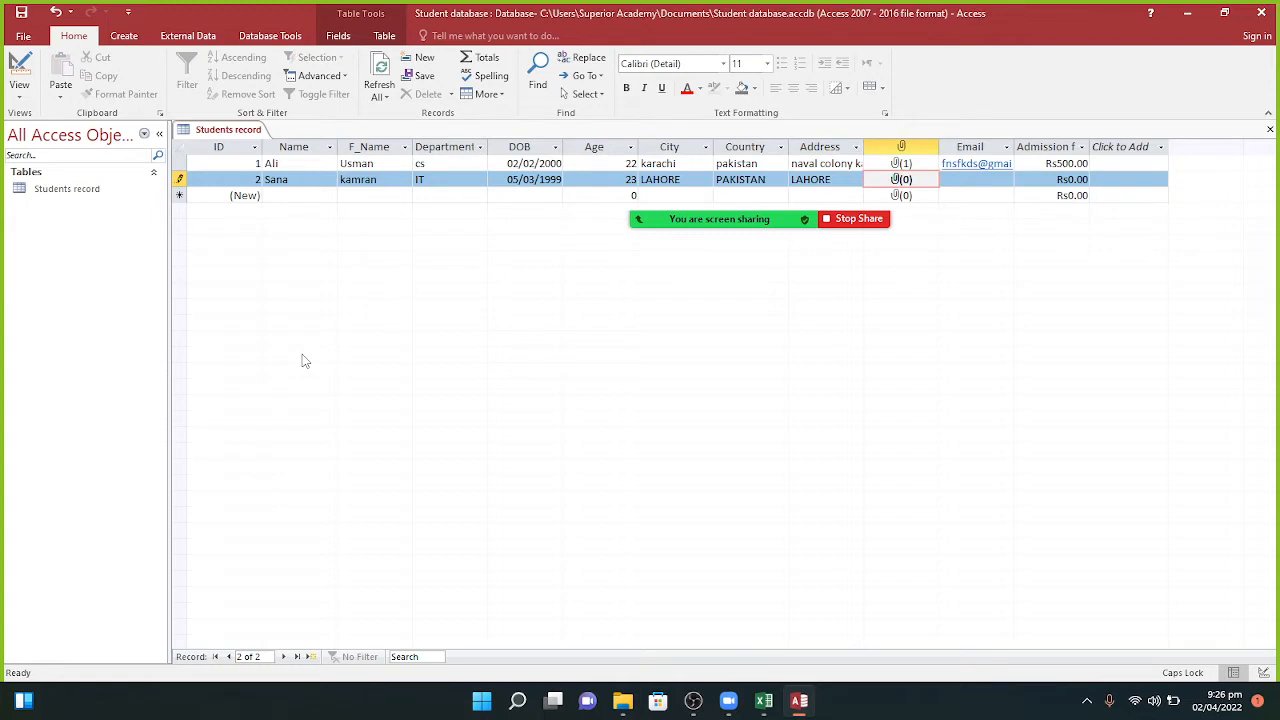
Step: Enter record 2's e-mail and an admission fee of 600
key(Return)
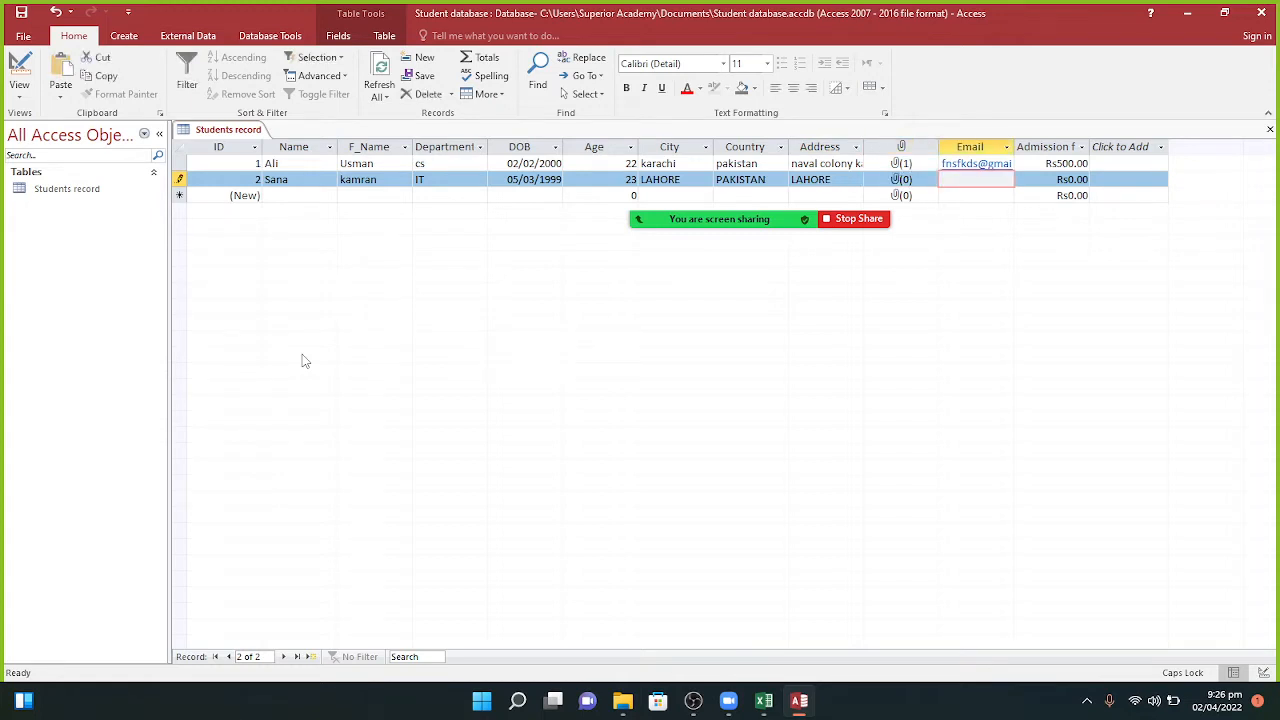
text(SNCFKV)
key(Return)
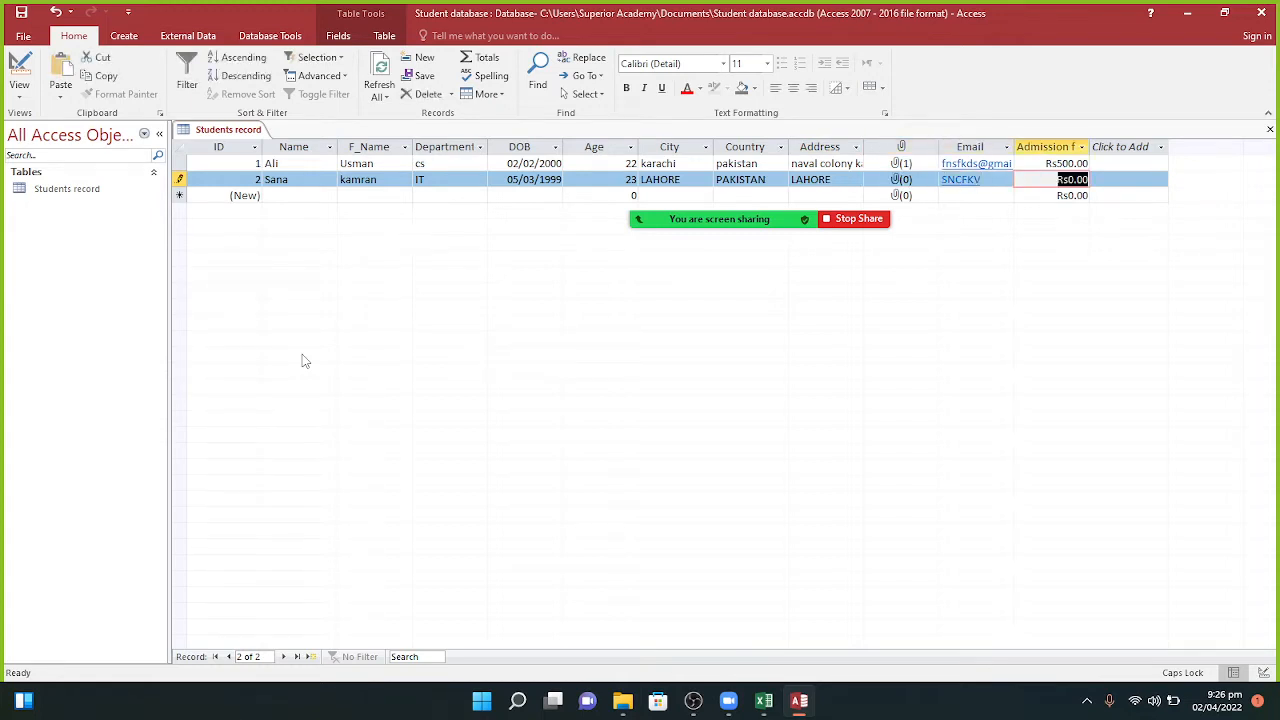
text(6)
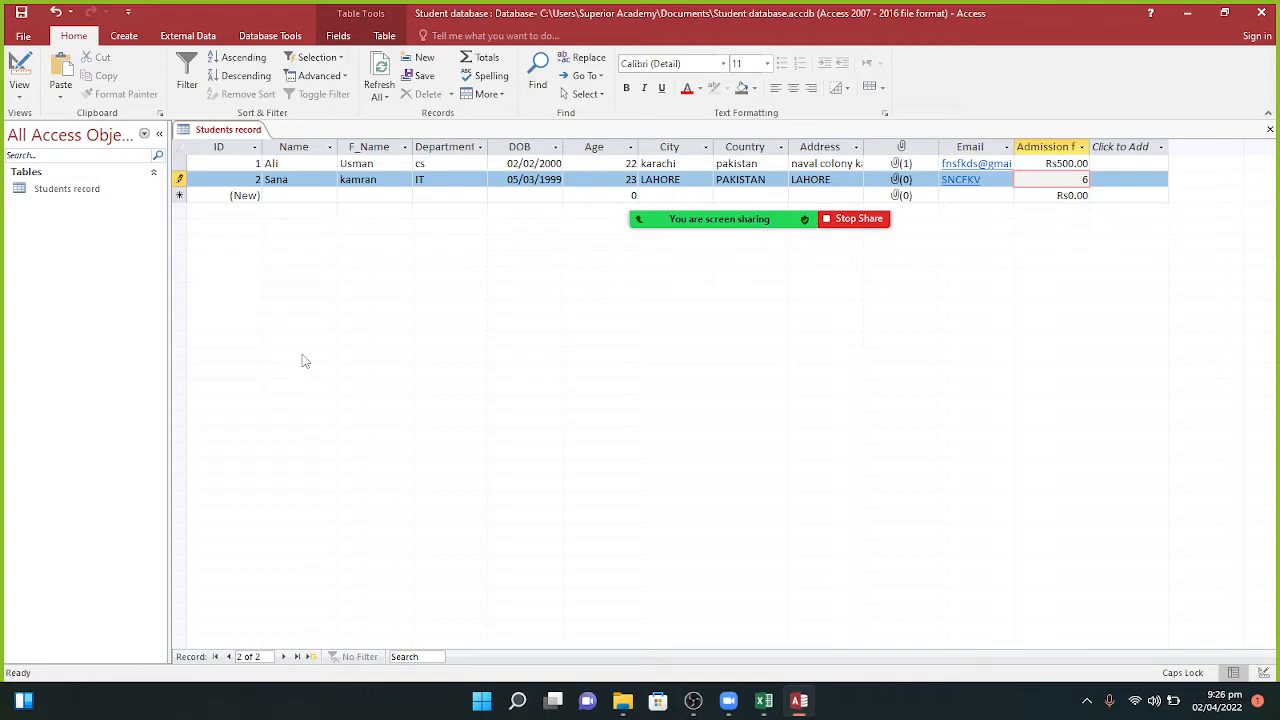
text(00)
key(Return)
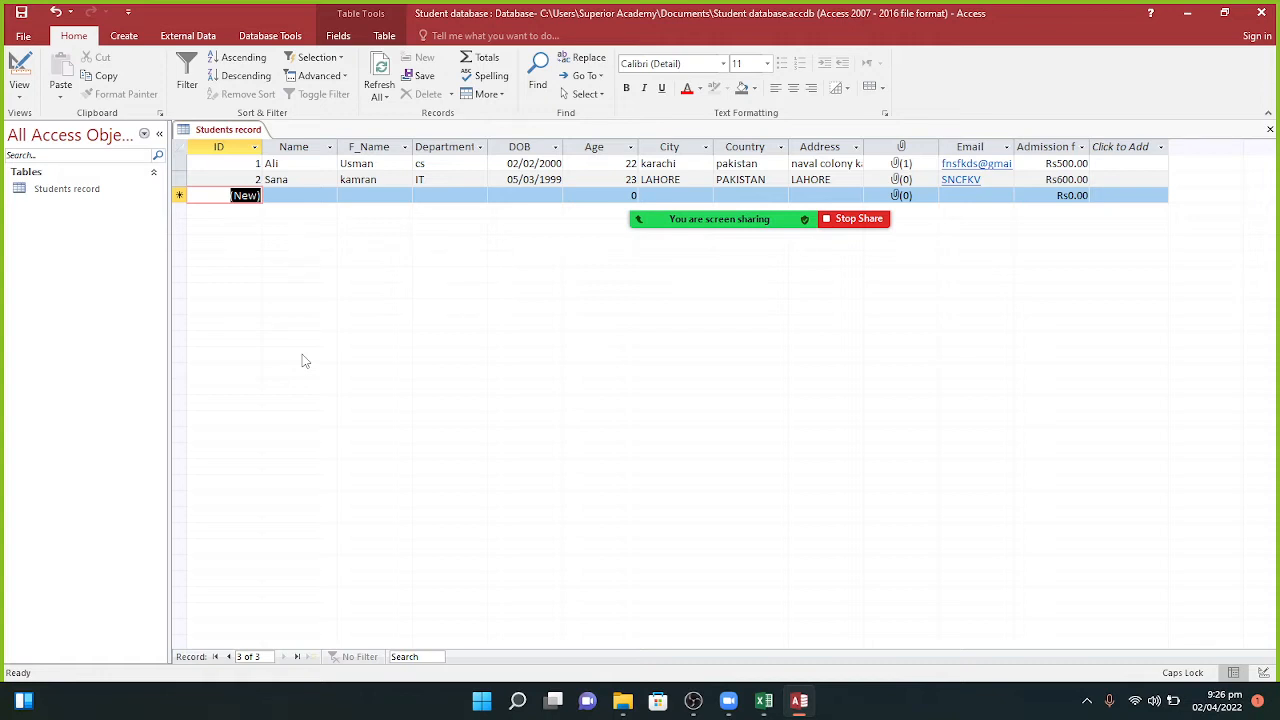
Step: Open the Students record Table Properties, close them unchanged, and return to the Fields ribbon
click(333, 38)
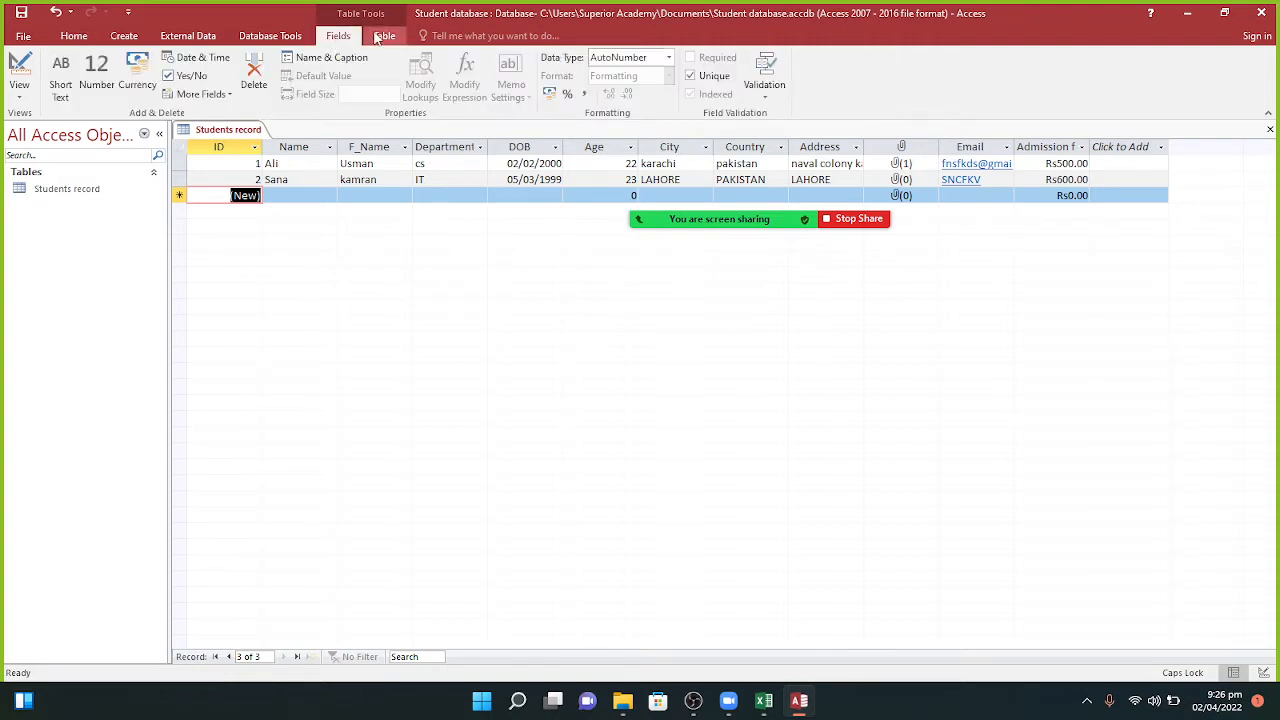
click(382, 36)
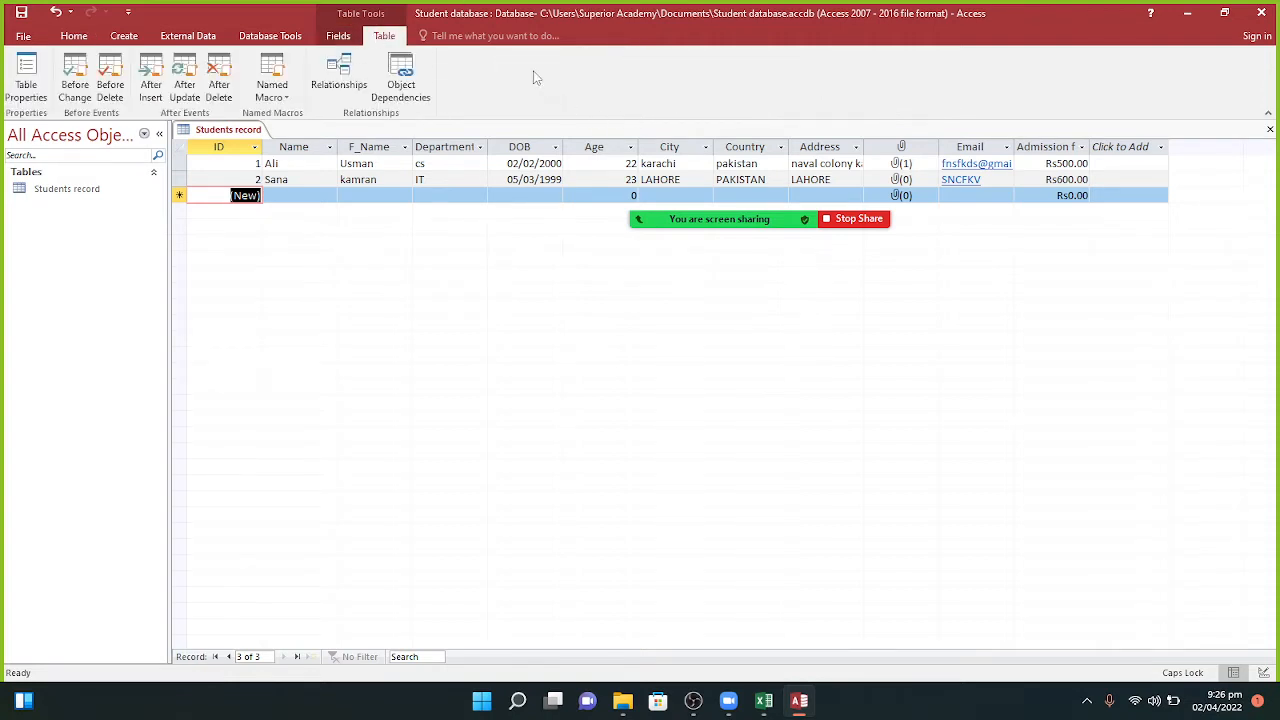
mouse_move(763, 217)
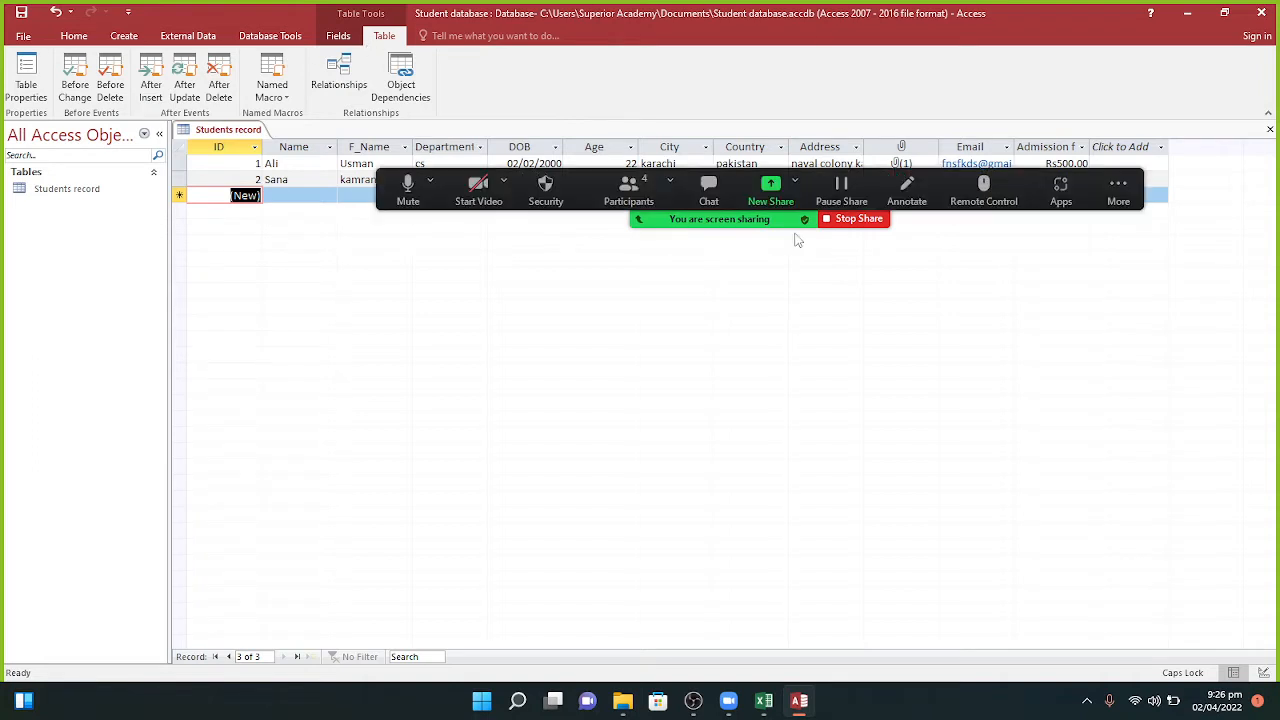
click(709, 192)
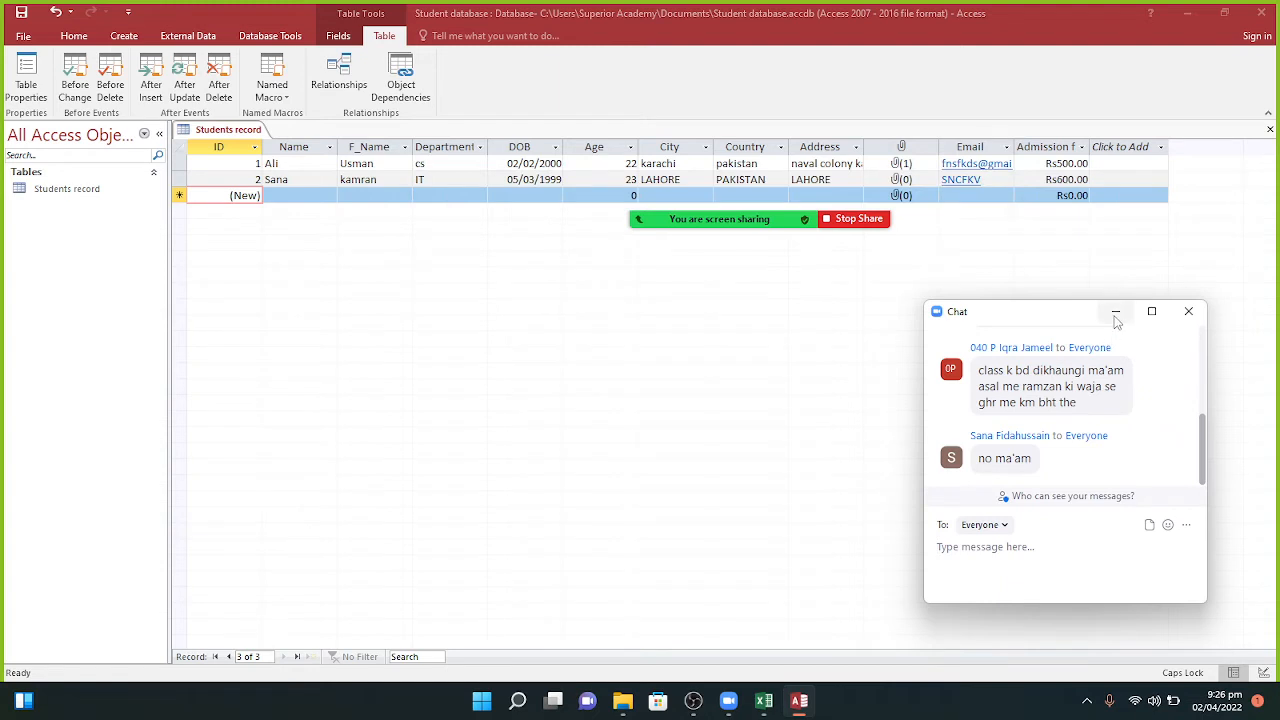
click(1116, 313)
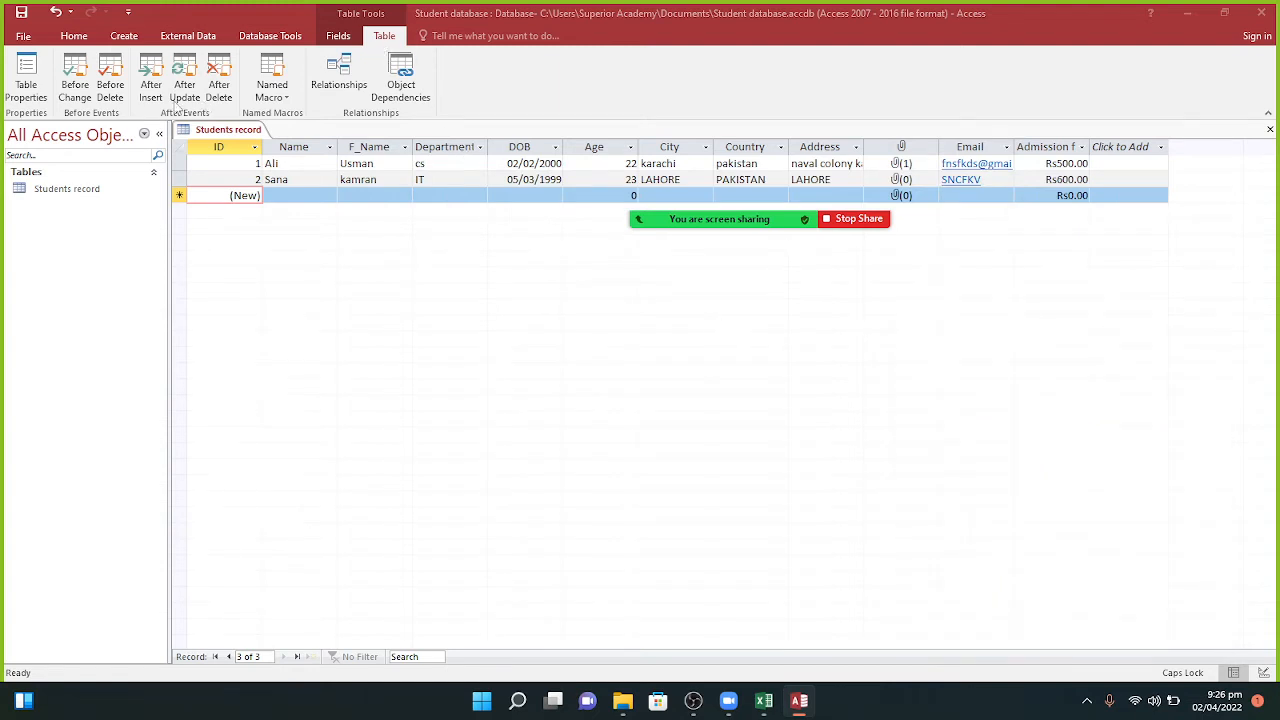
click(40, 104)
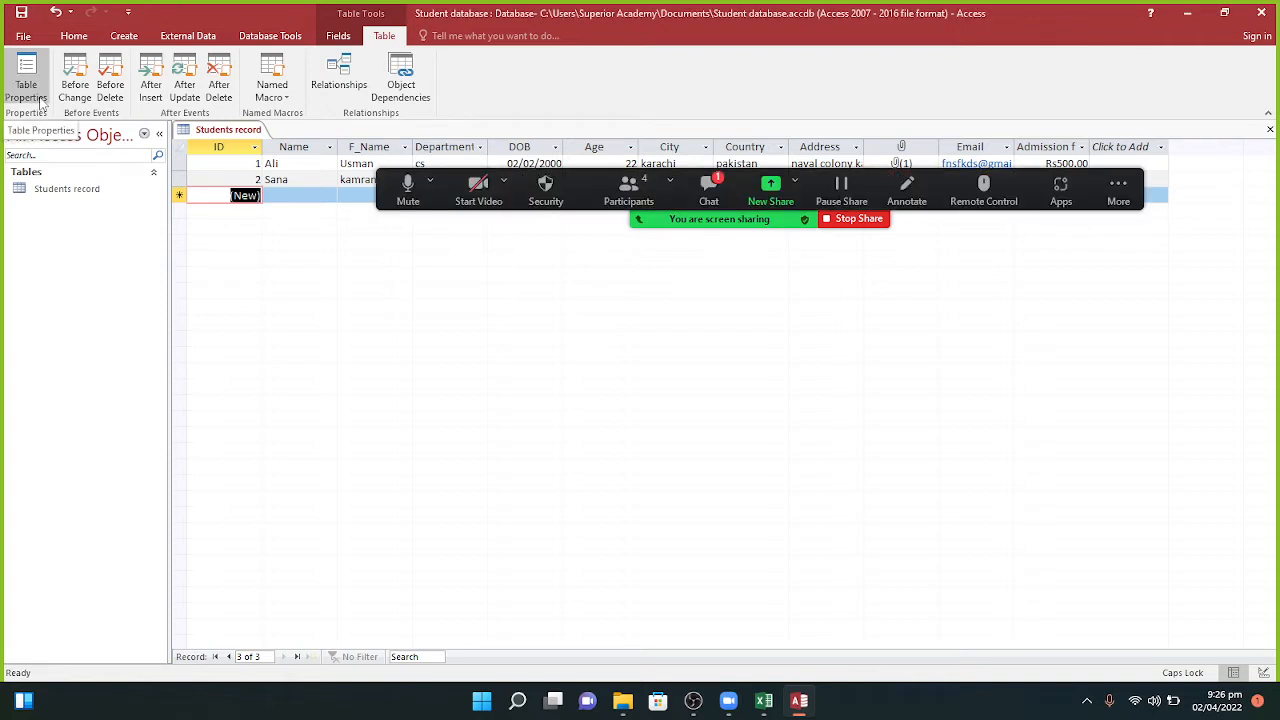
click(718, 192)
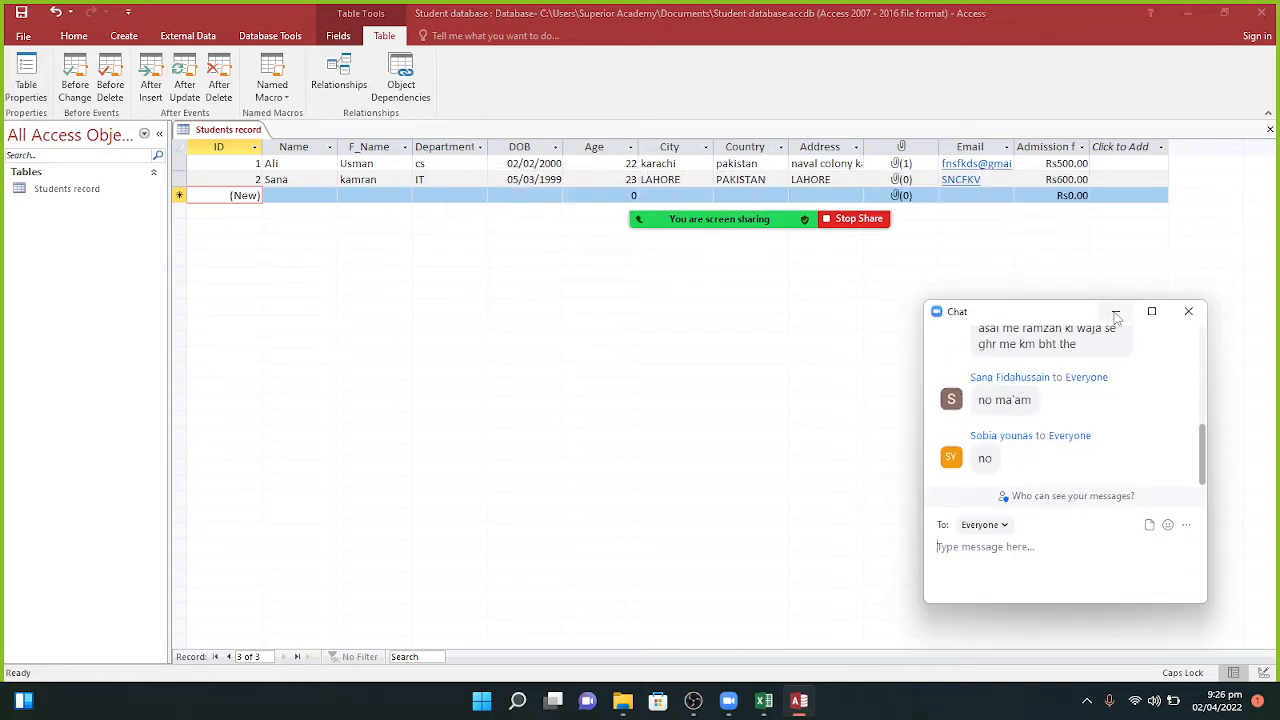
click(1115, 312)
click(27, 75)
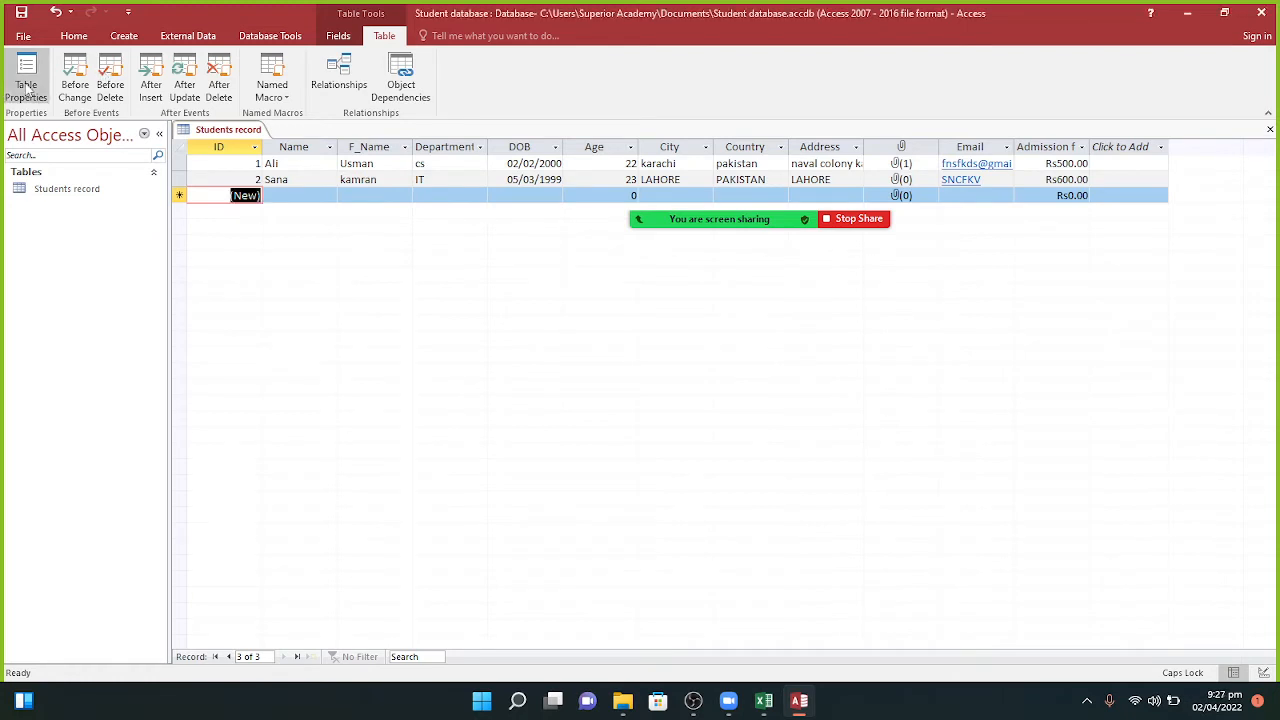
click(28, 76)
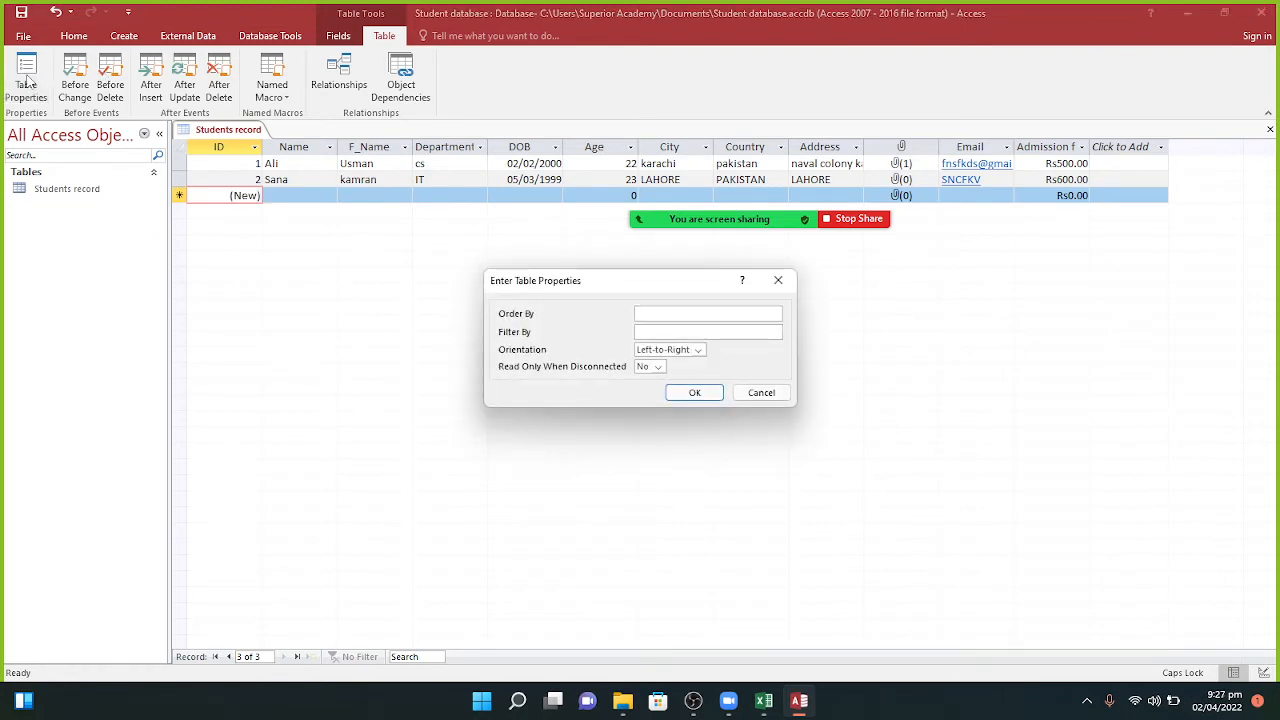
click(695, 393)
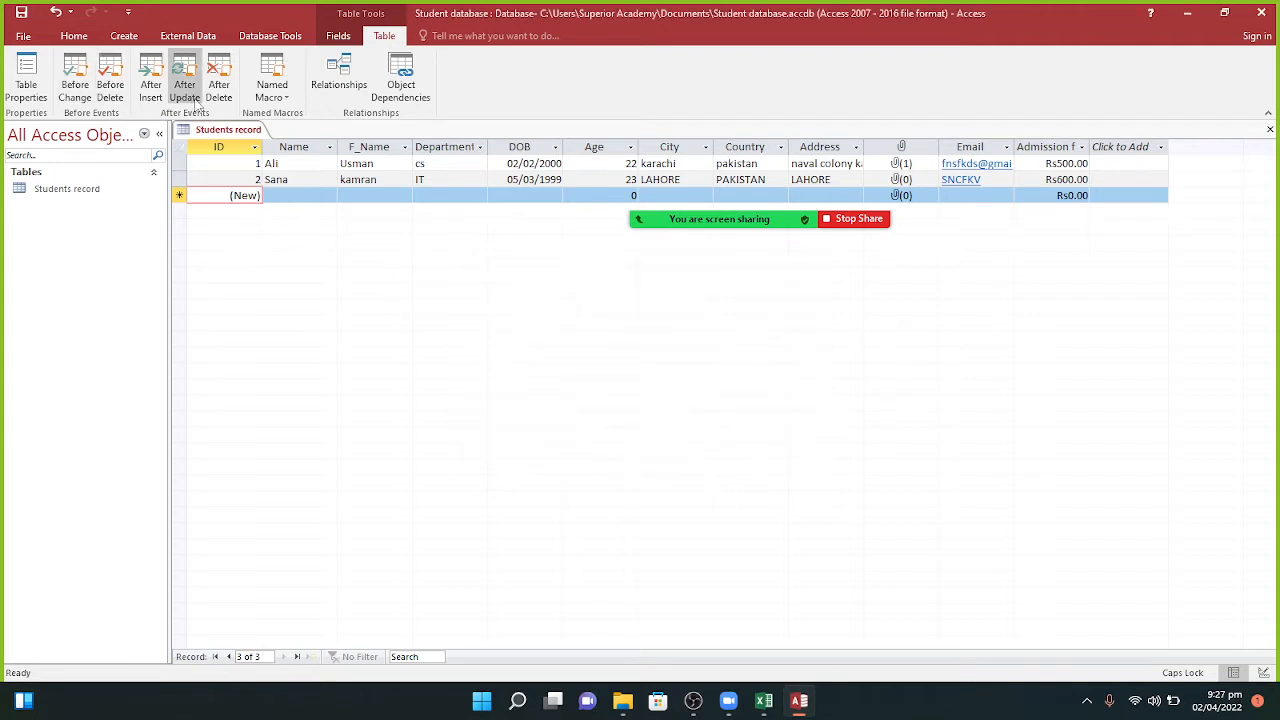
click(341, 35)
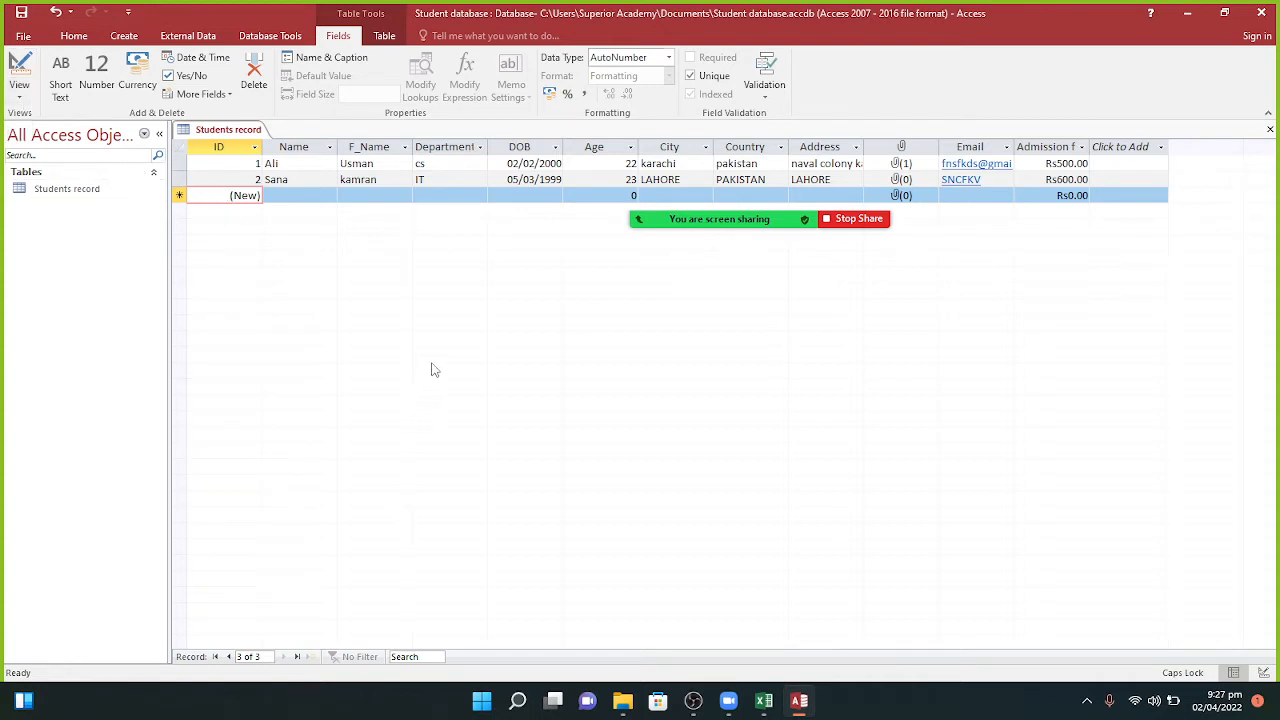
Step: Browse records 1 and 2 with the record navigator, then show the Create ribbon
click(215, 657)
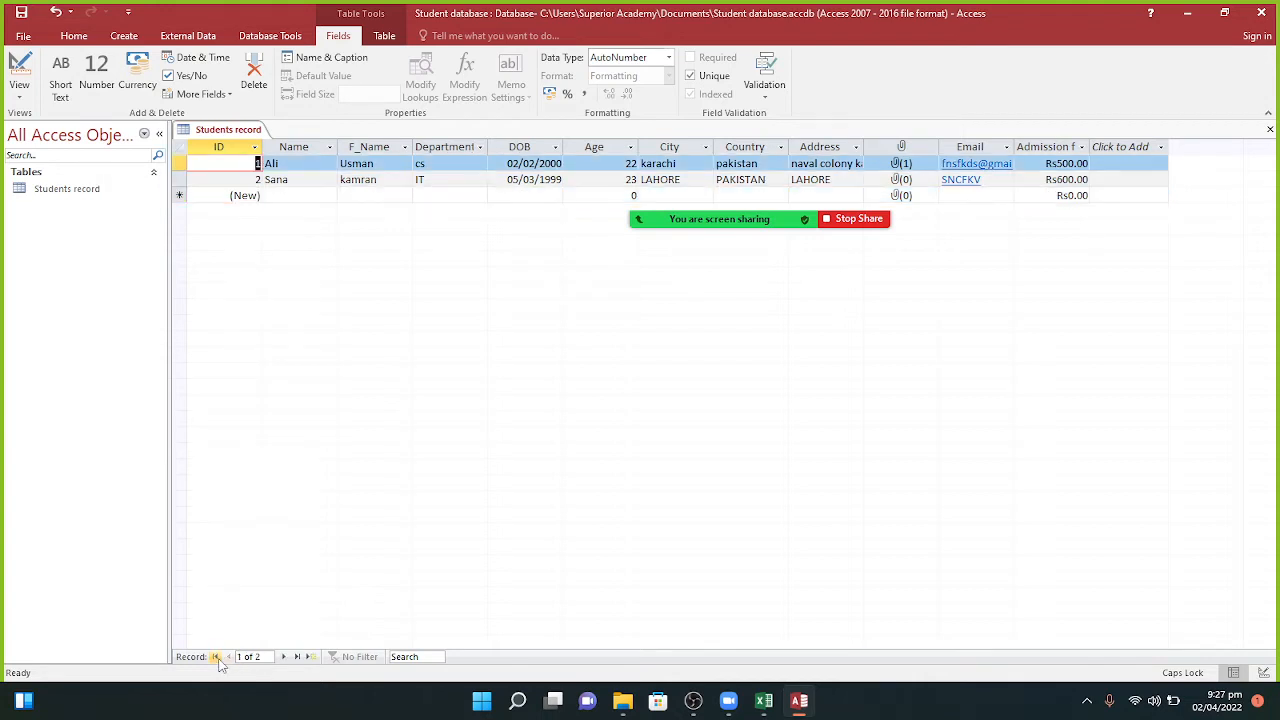
click(217, 659)
click(285, 658)
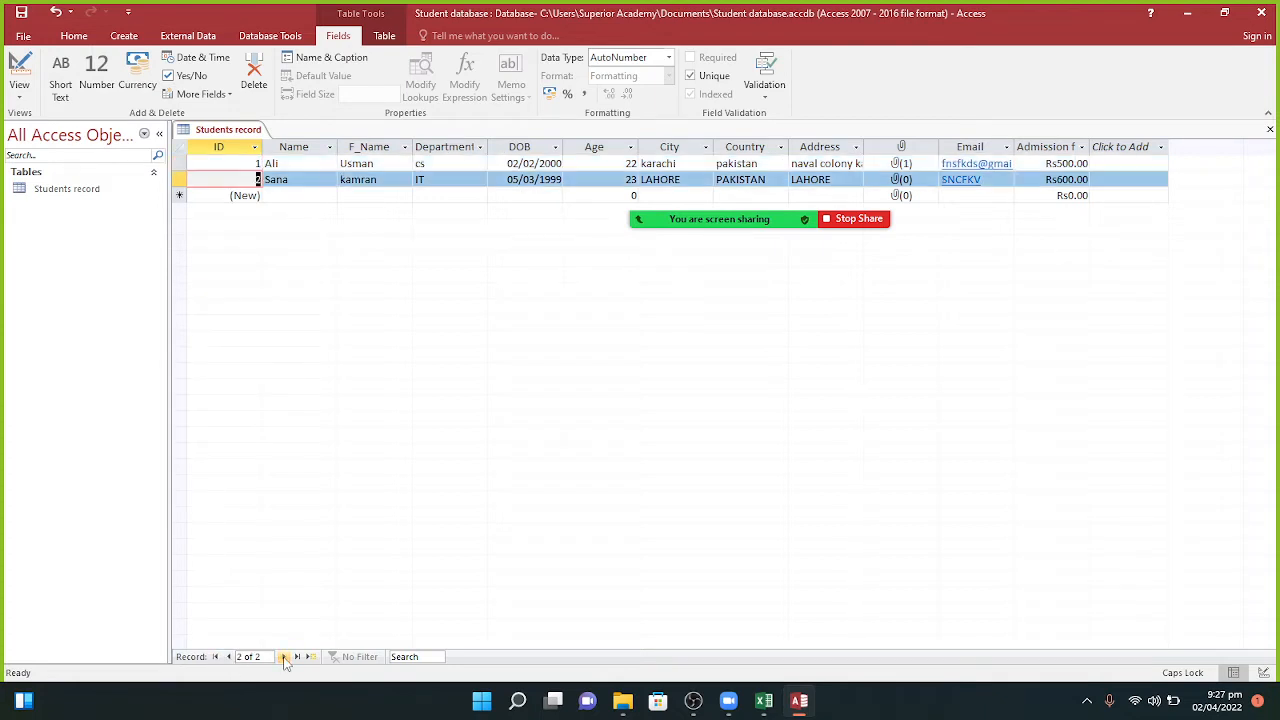
click(285, 658)
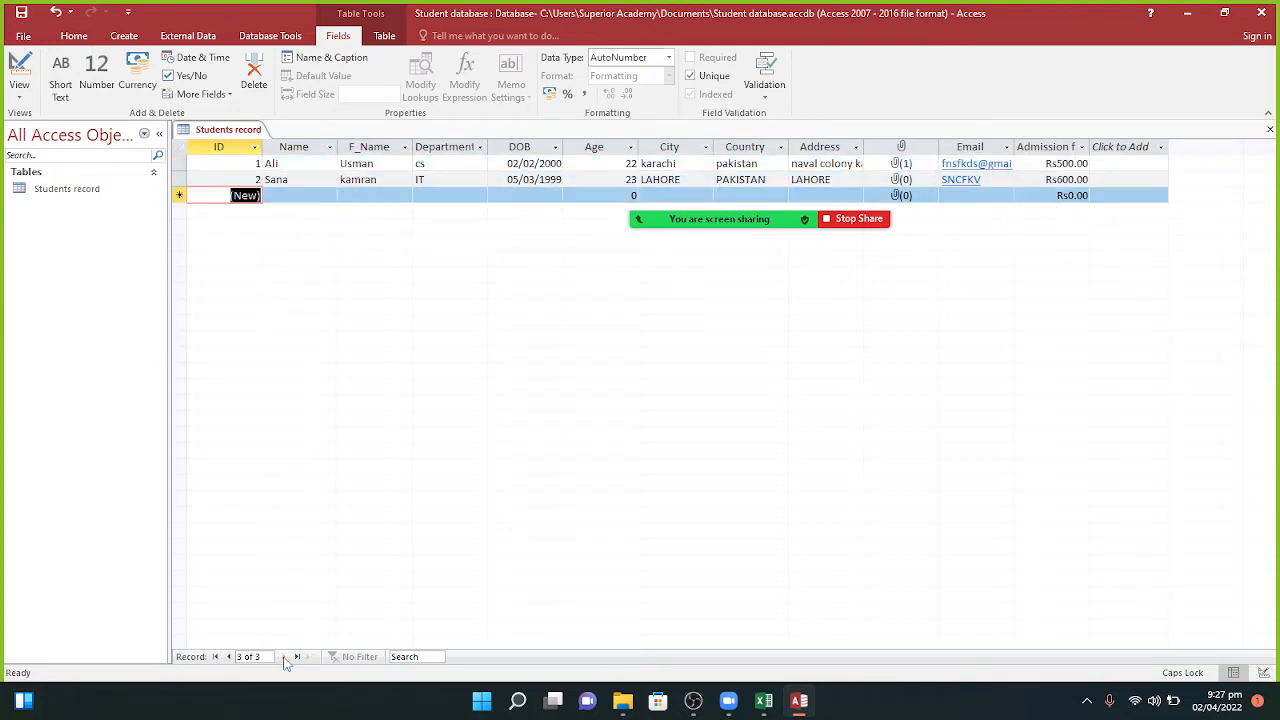
click(215, 657)
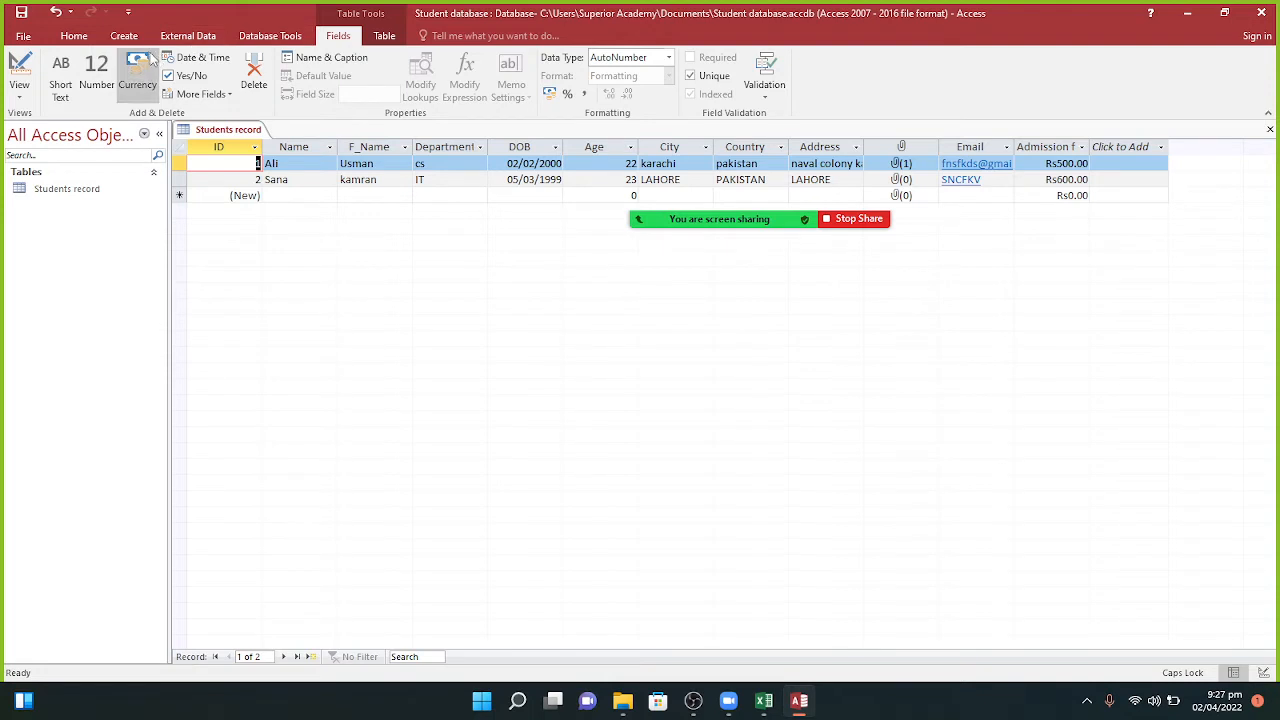
click(64, 38)
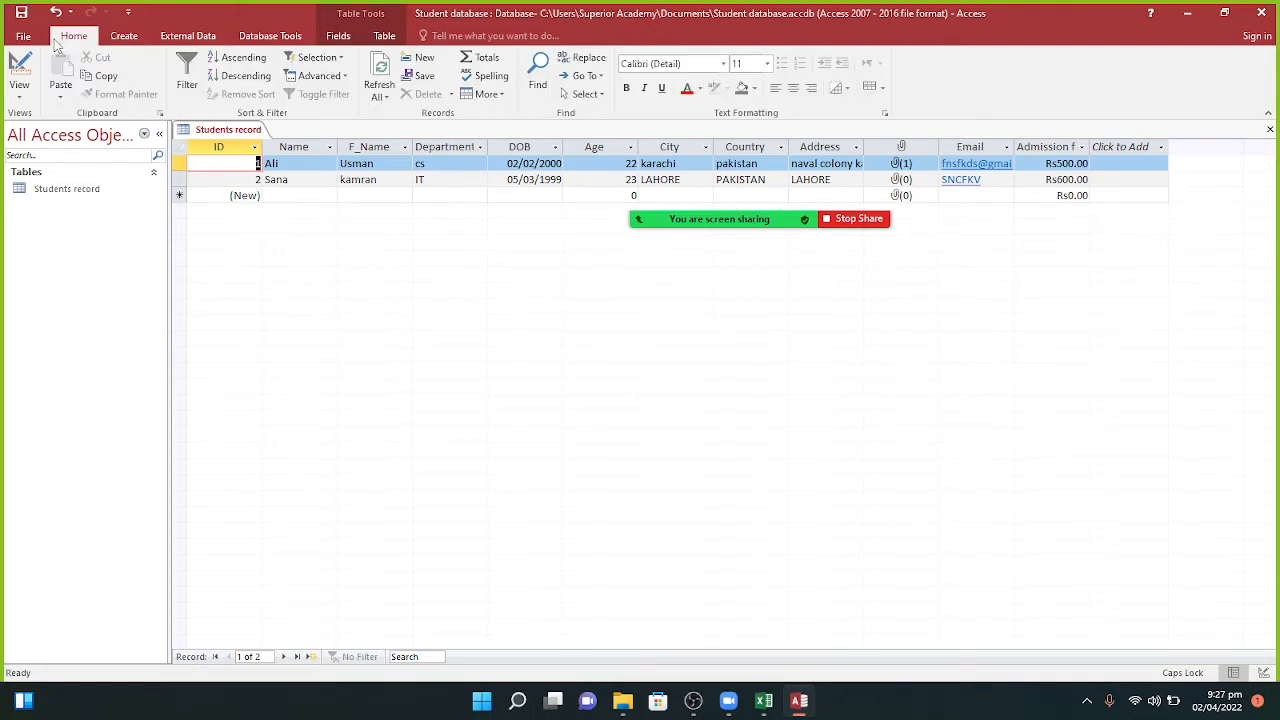
click(124, 37)
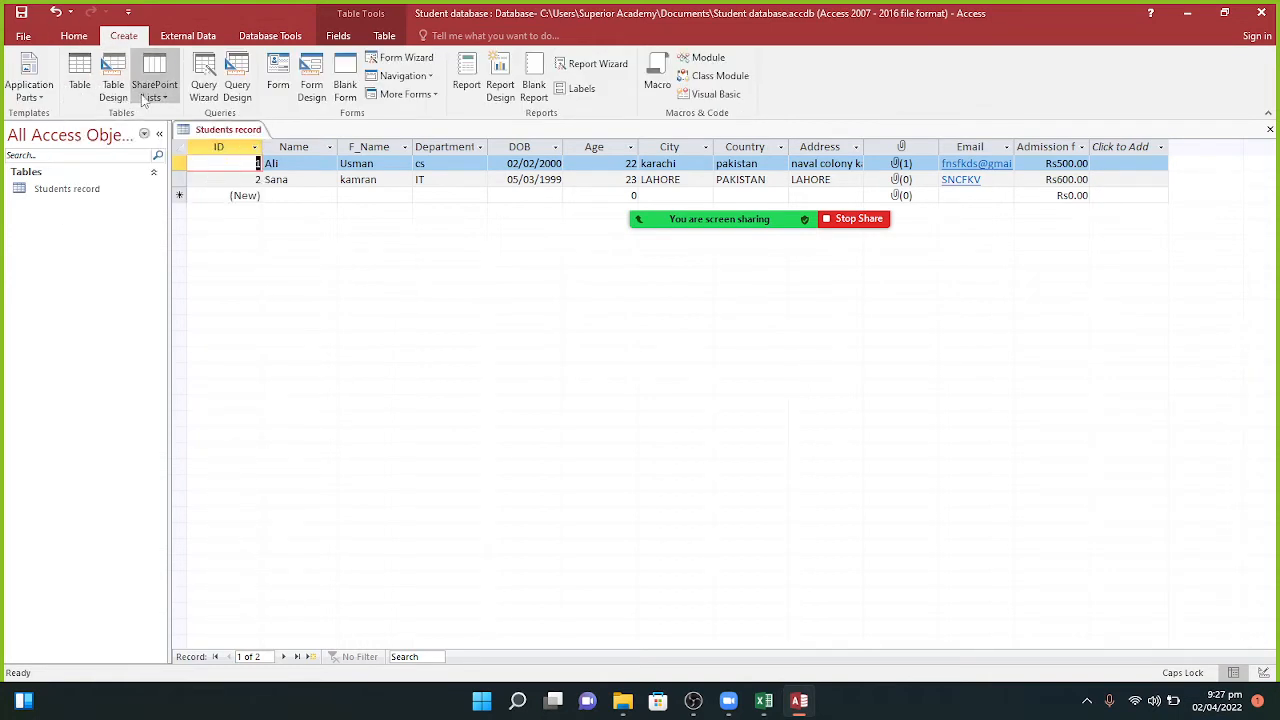
Step: Start a Query Design and add the Students record table twice, as Students record and Students record_1
click(227, 103)
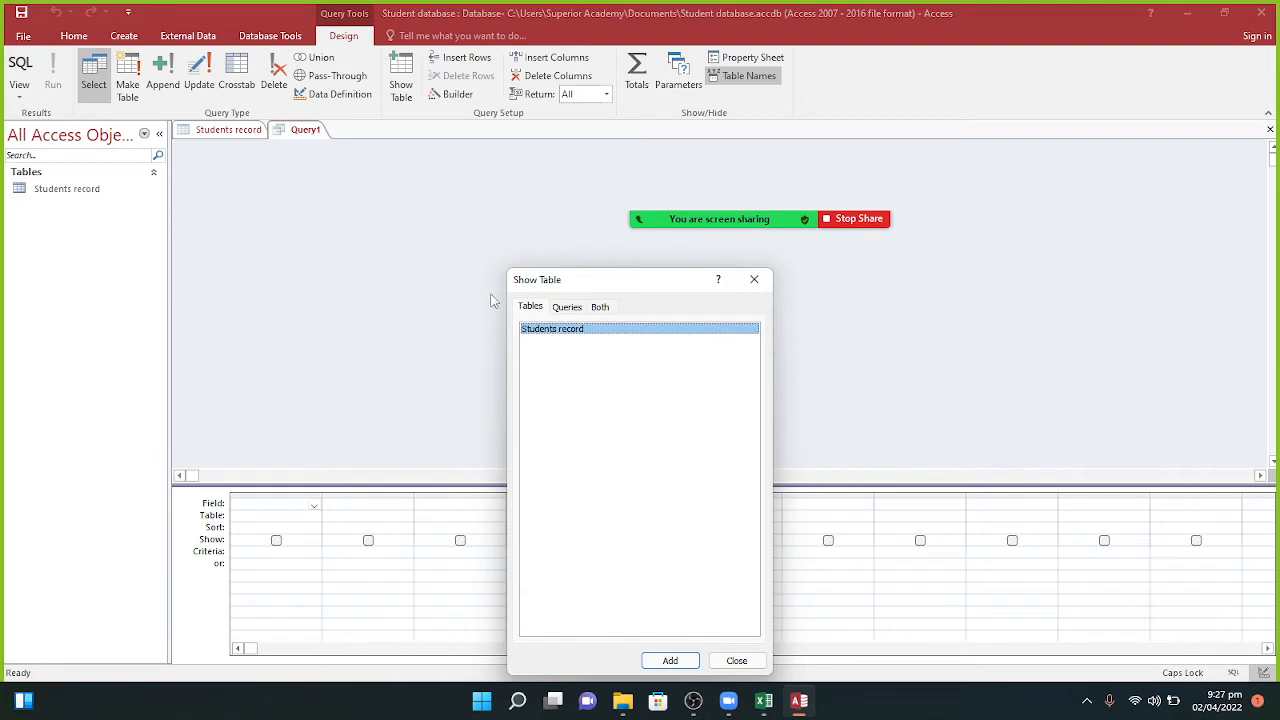
drag(598, 281, 1005, 138)
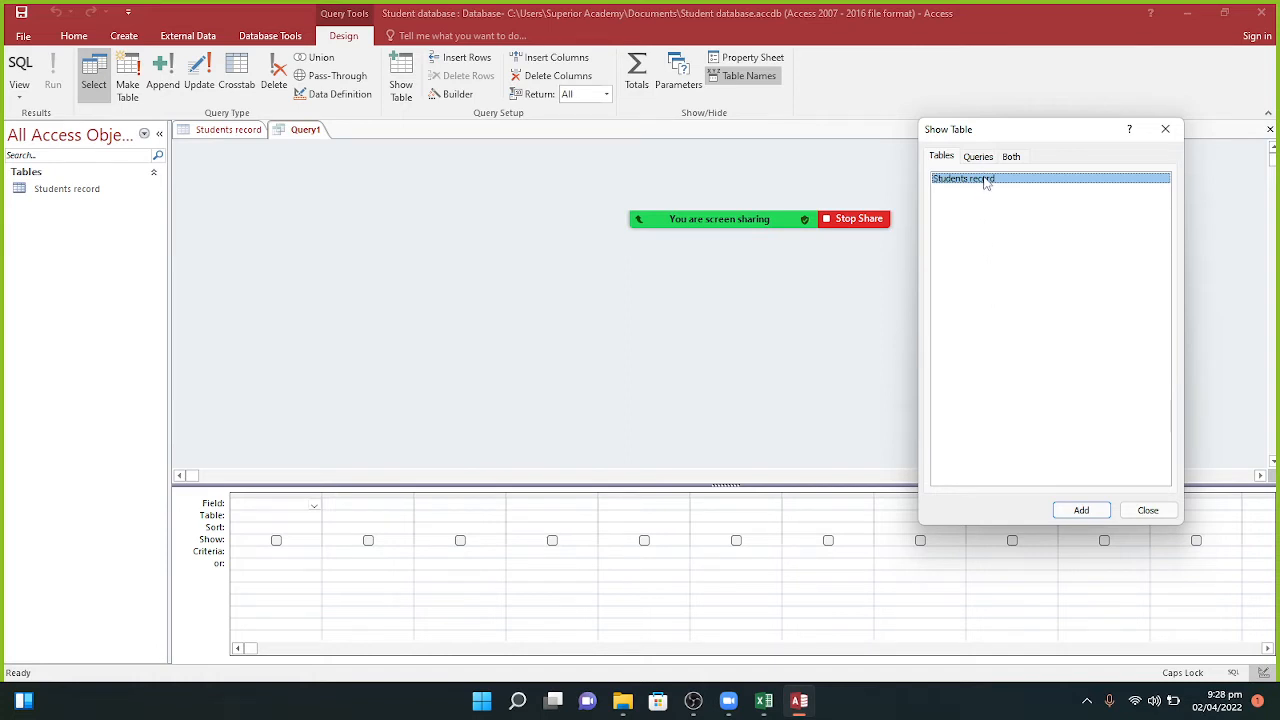
click(1079, 512)
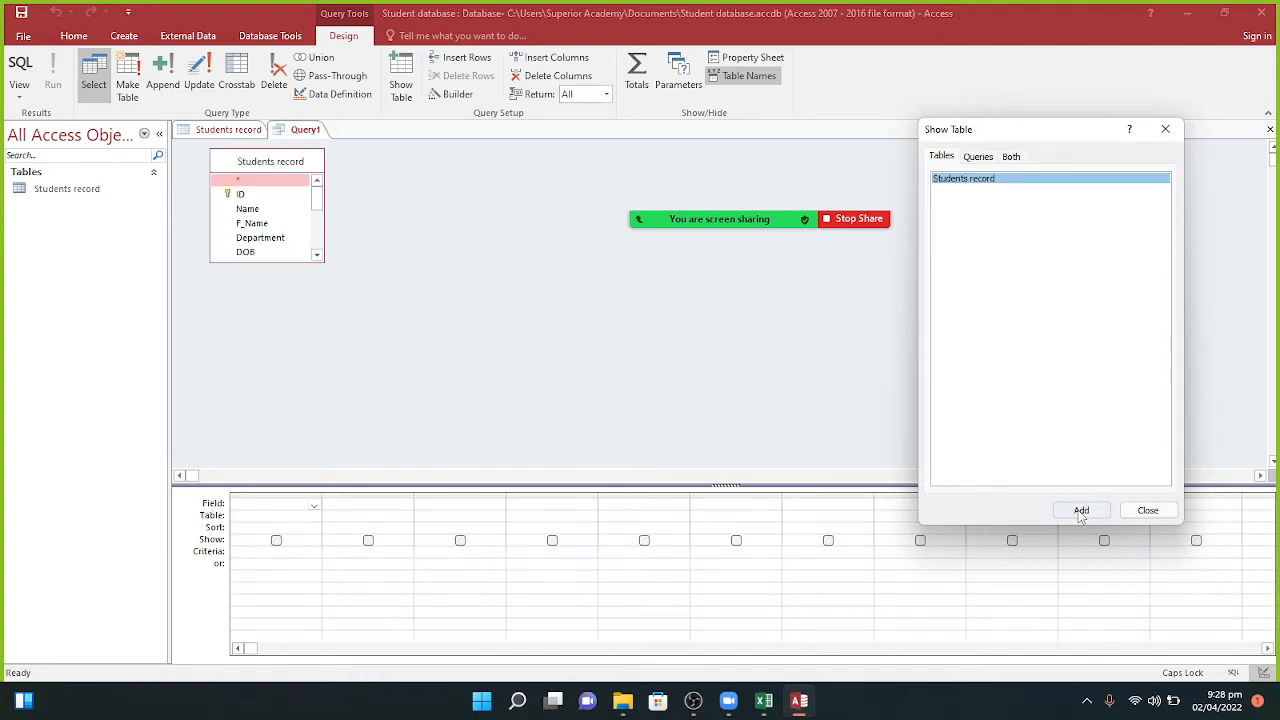
click(319, 212)
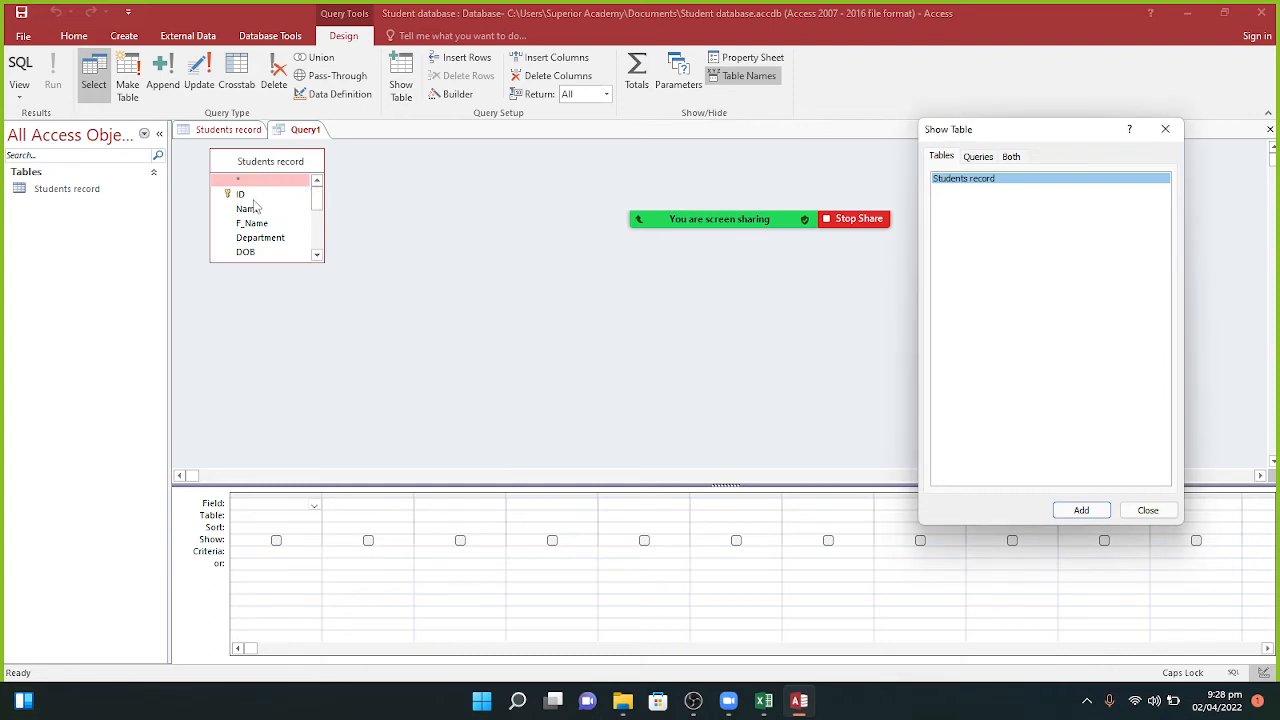
mouse_move(886, 220)
click(1081, 511)
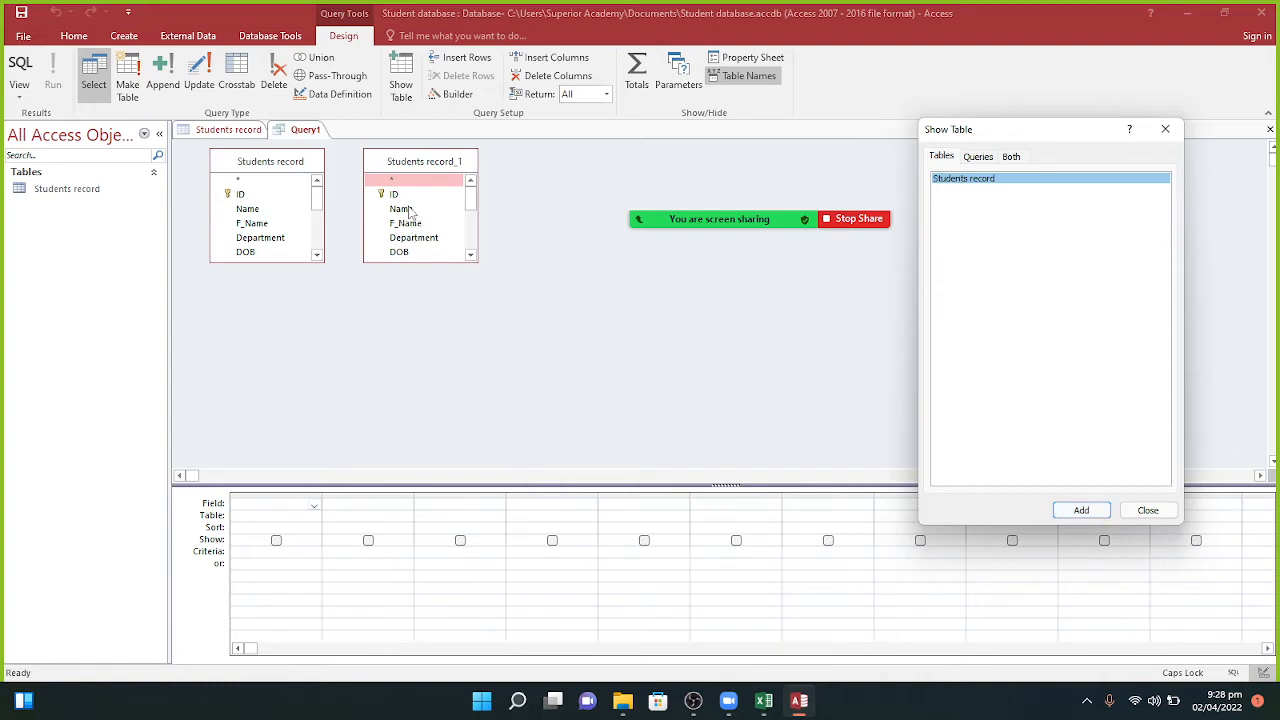
click(968, 160)
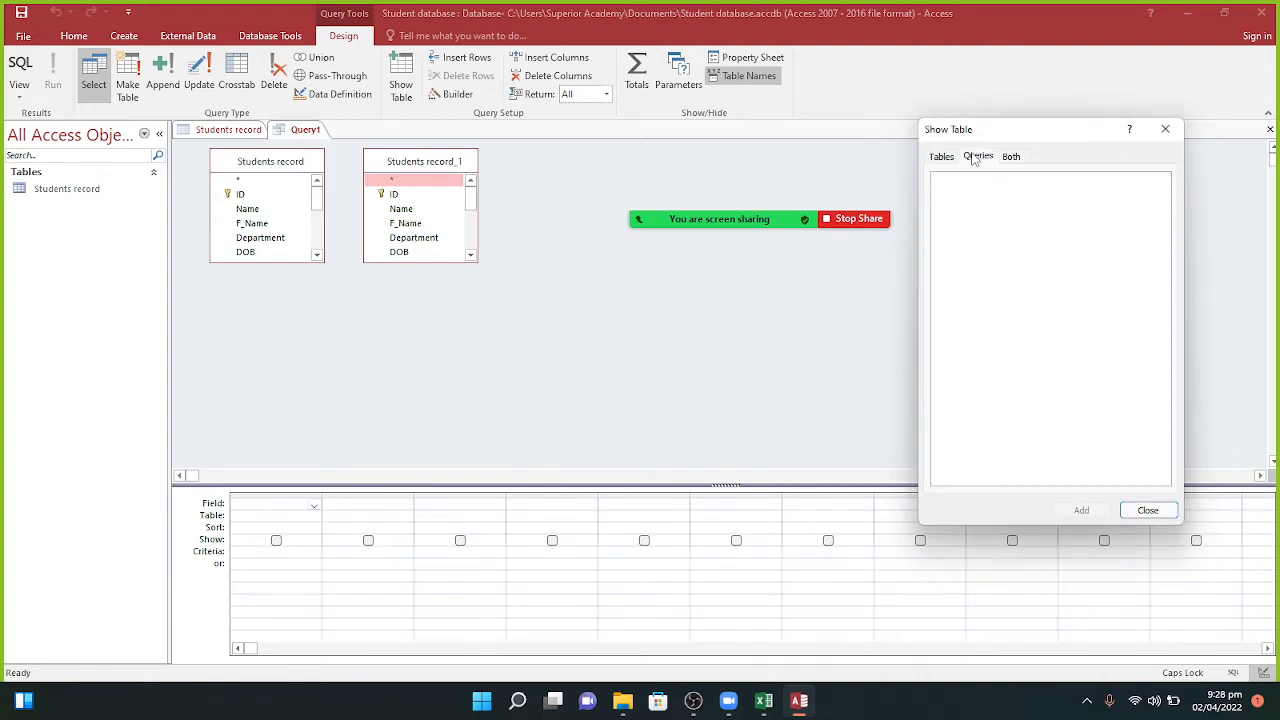
click(946, 160)
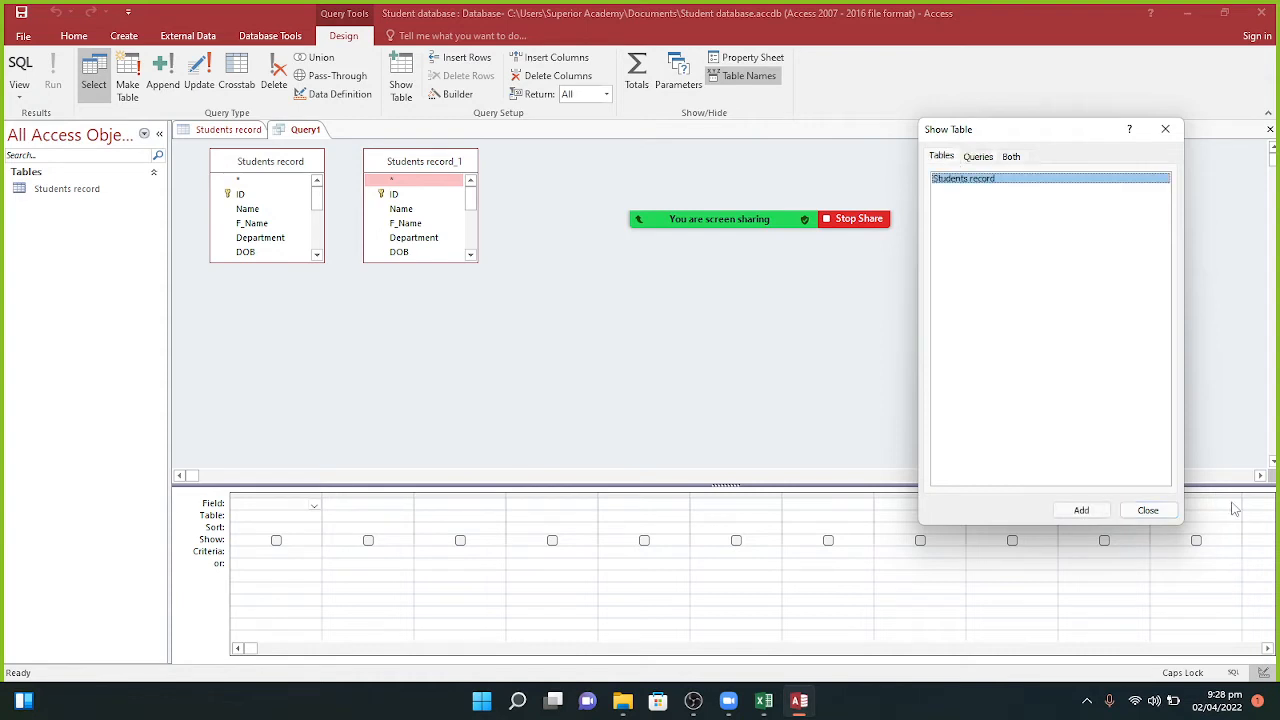
click(1148, 511)
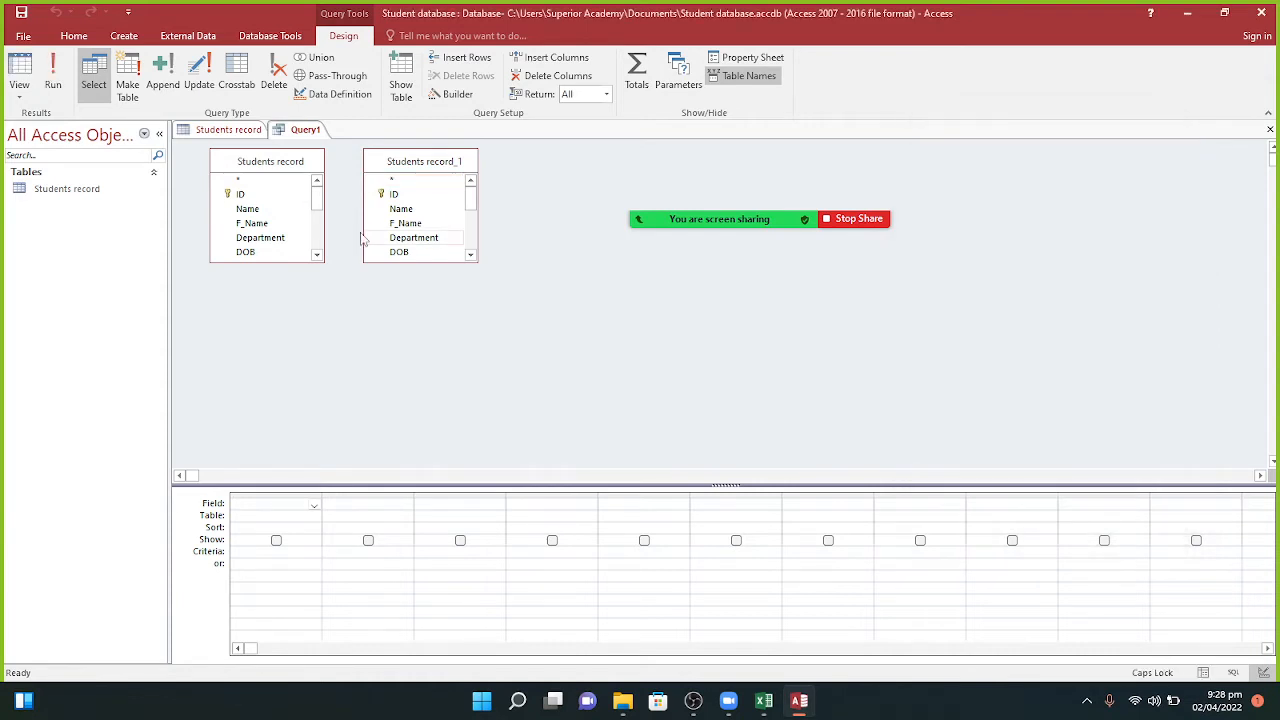
Step: Drag ID, Name and Department from Students record into the first three query grid columns
click(249, 196)
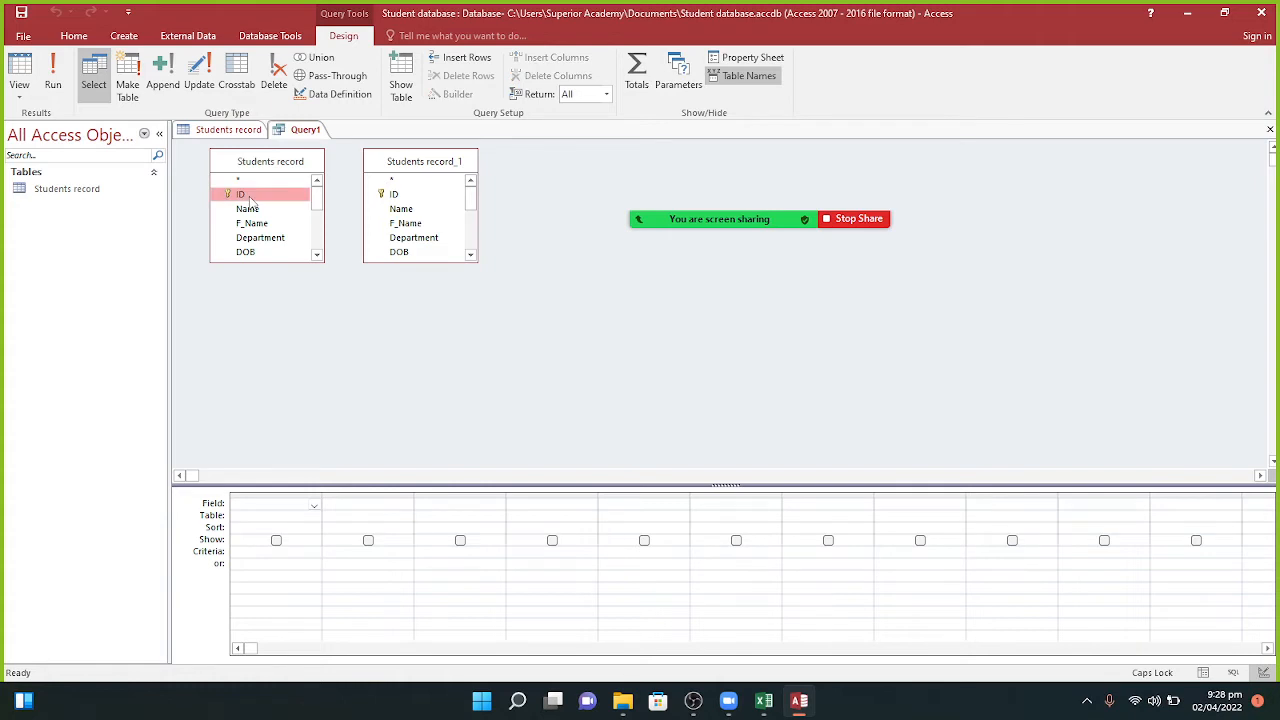
drag(250, 200, 265, 504)
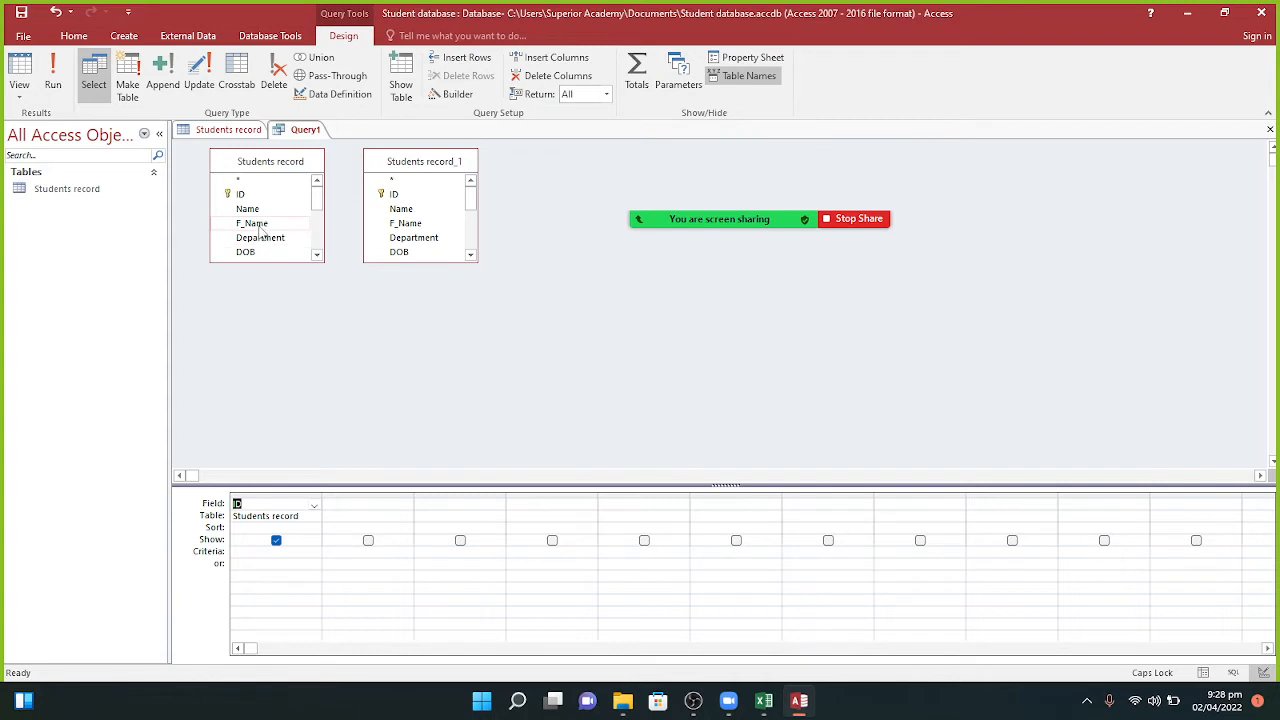
key(Tab)
click(260, 210)
drag(260, 215, 357, 504)
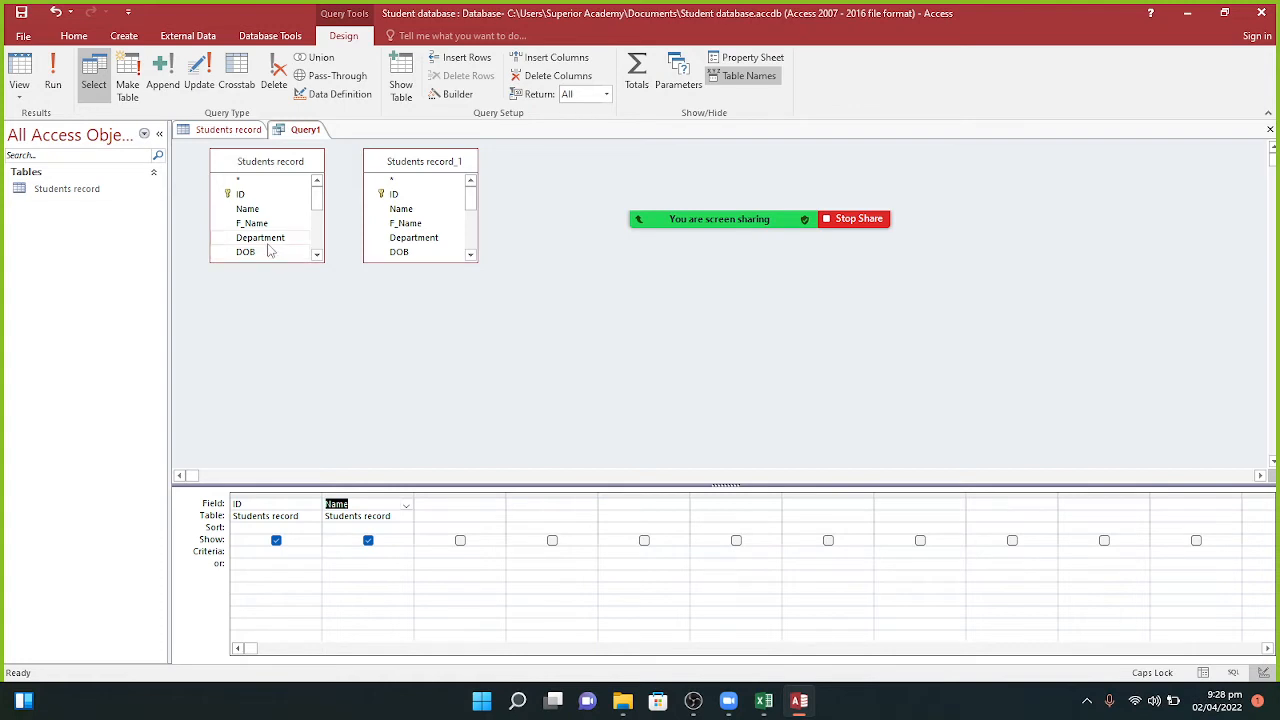
drag(268, 248, 440, 503)
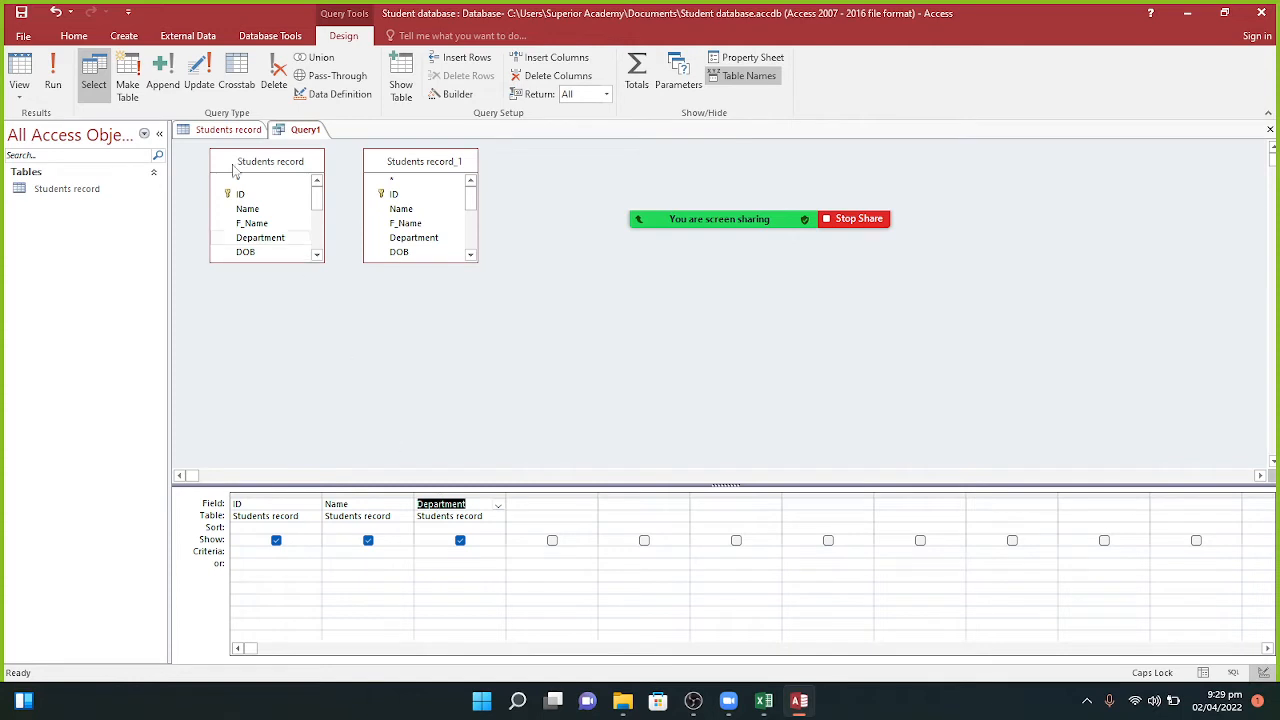
Step: Run Query1 and compare its ID, Name and Department rows with the Students record table
click(51, 70)
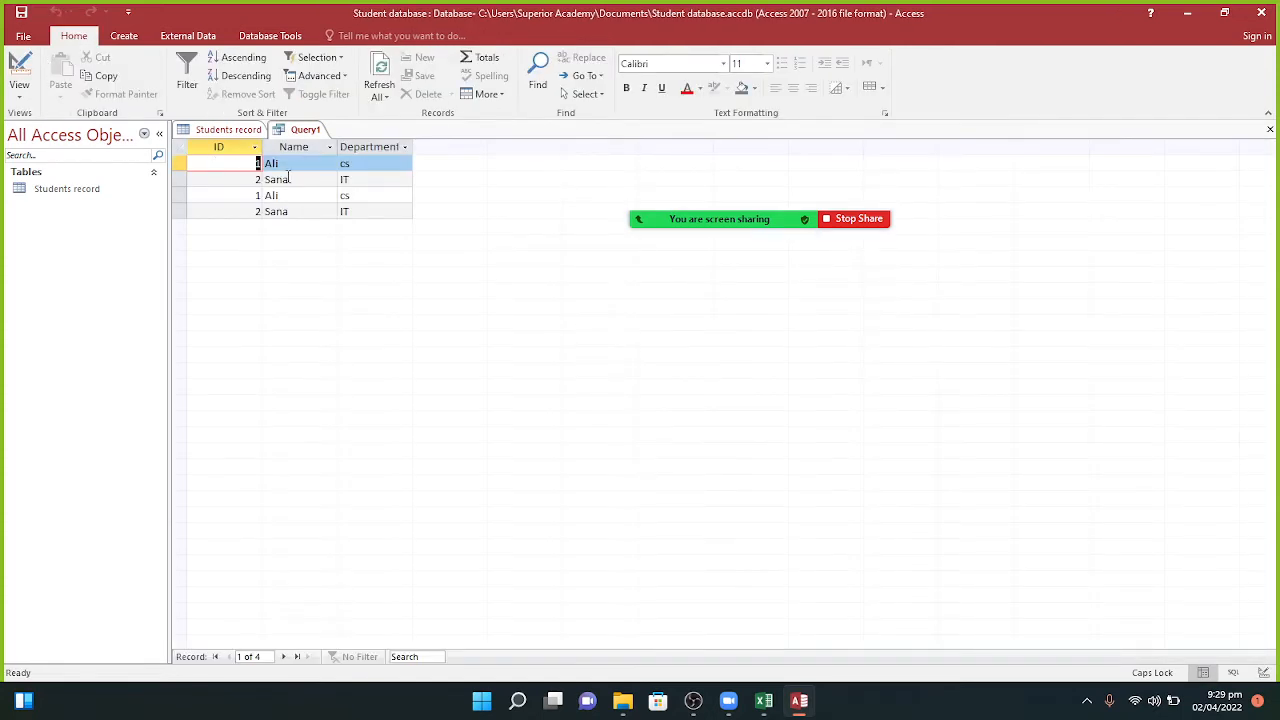
click(242, 130)
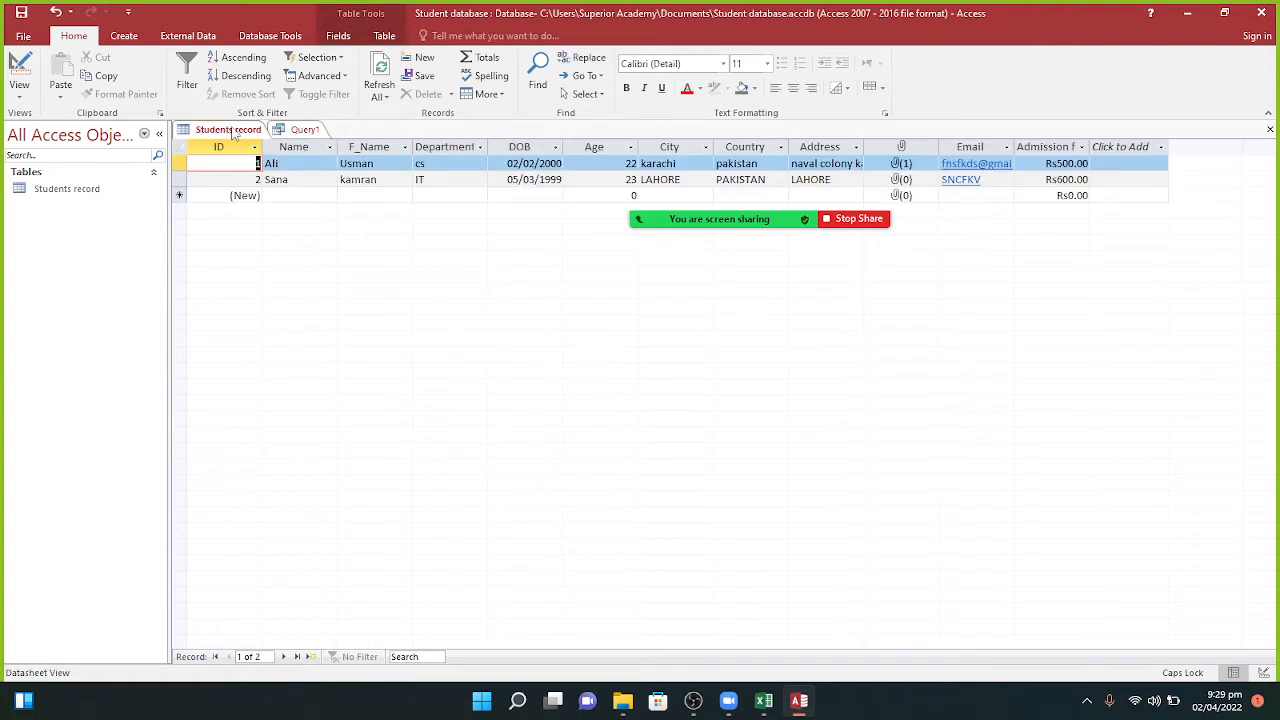
click(286, 131)
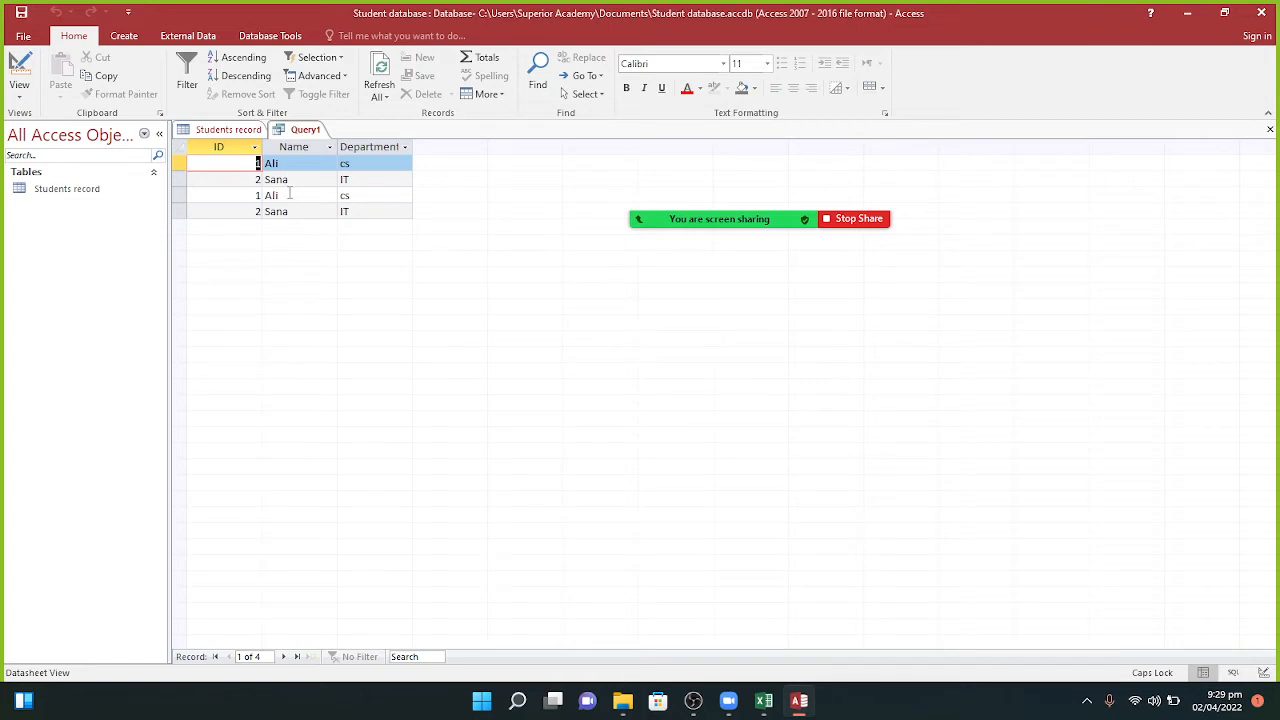
Step: Close Query1, saving its design under the name Query1
right_click(298, 131)
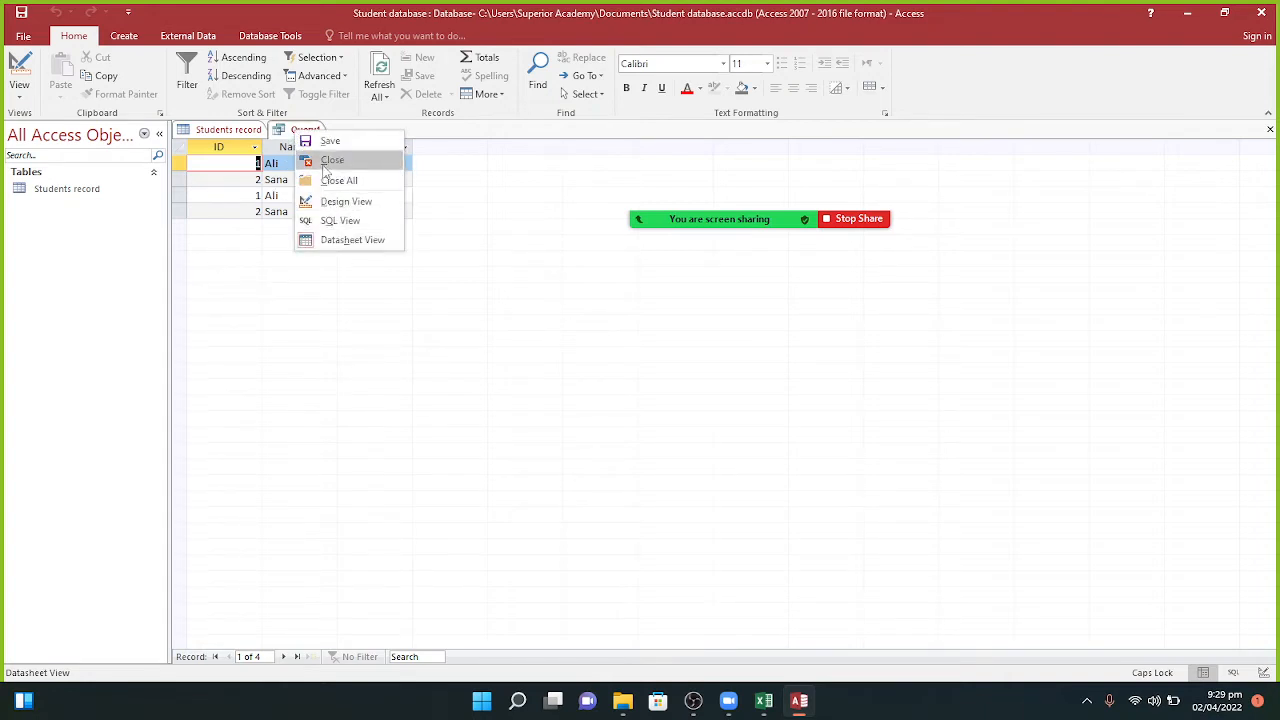
click(330, 160)
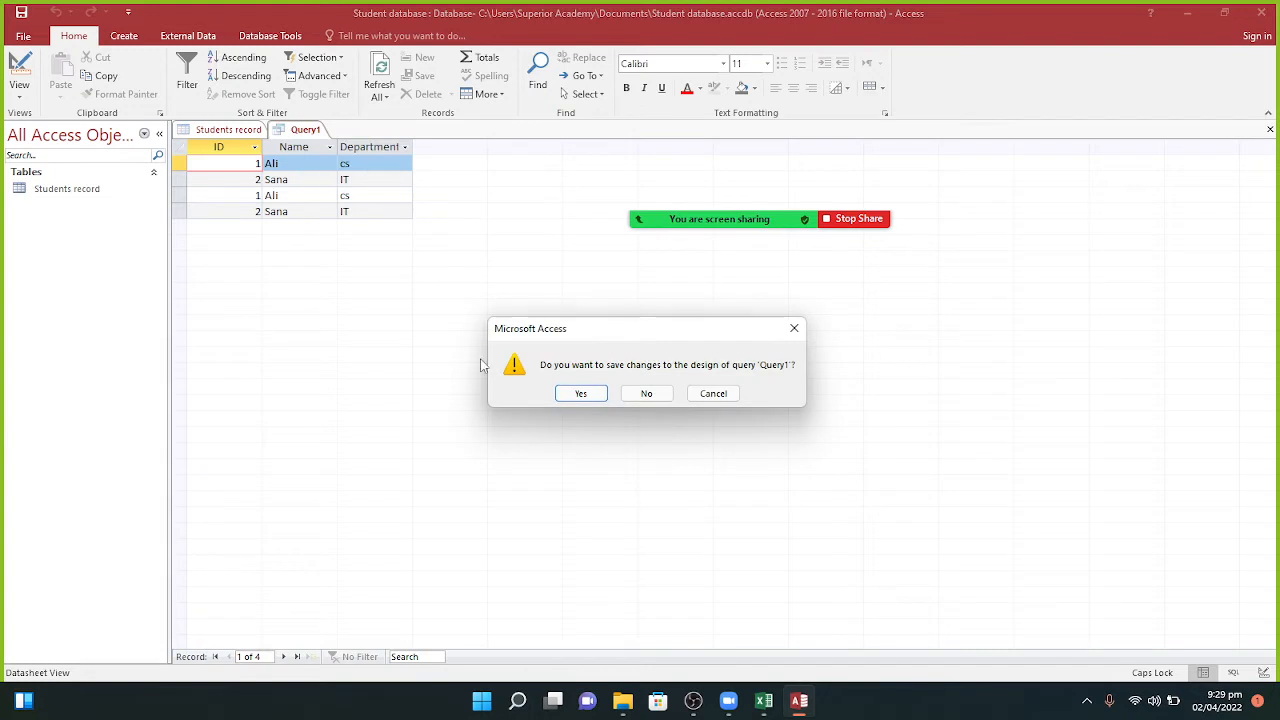
click(578, 393)
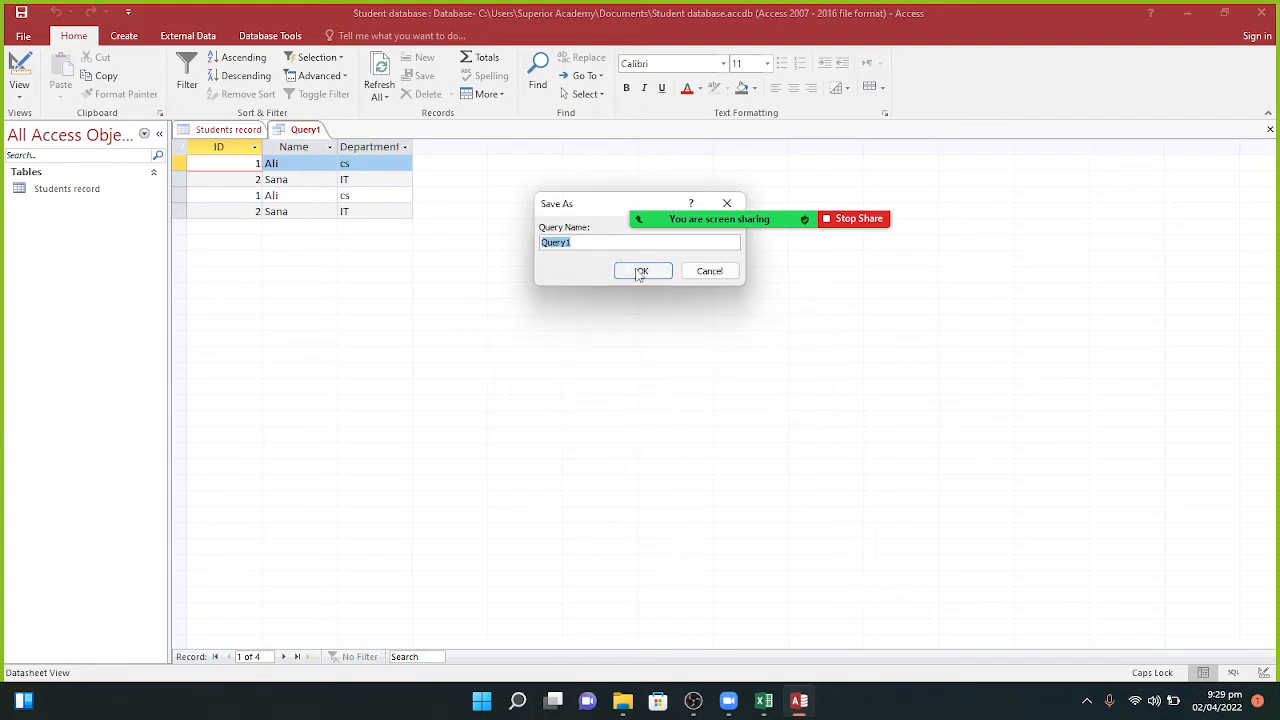
click(641, 272)
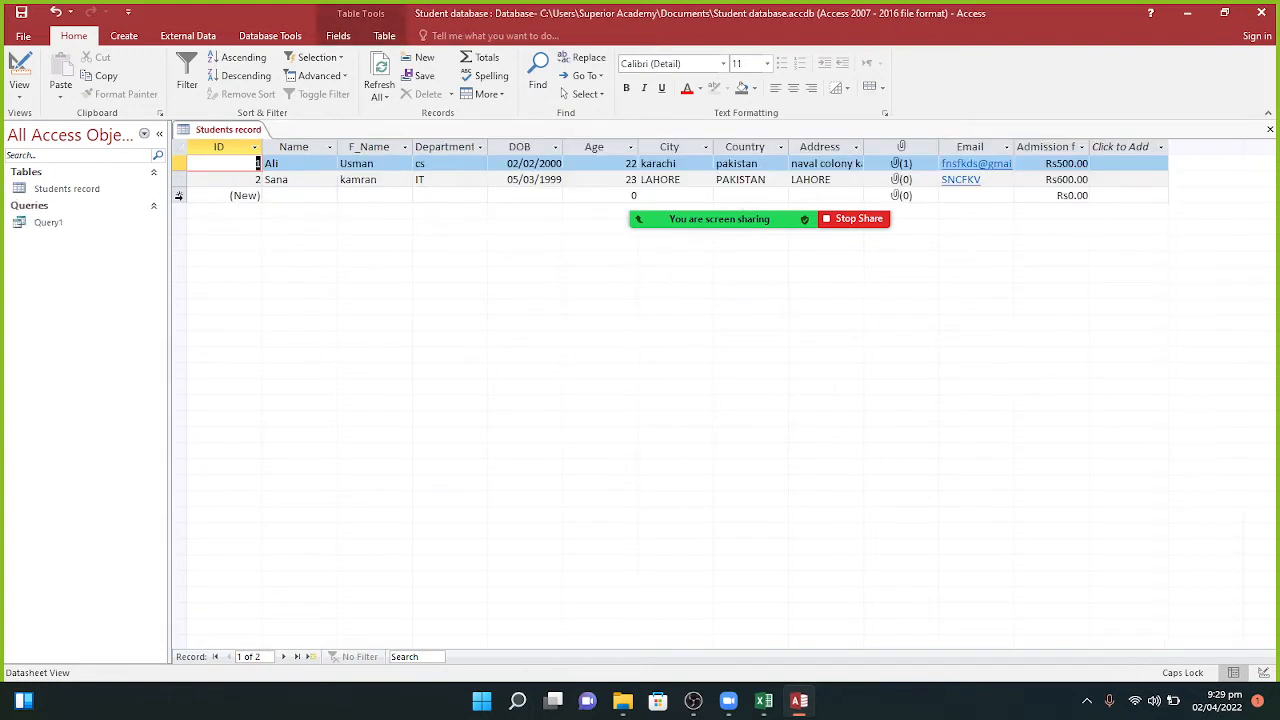
Step: Delete the saved Query1 from the navigation pane
right_click(64, 226)
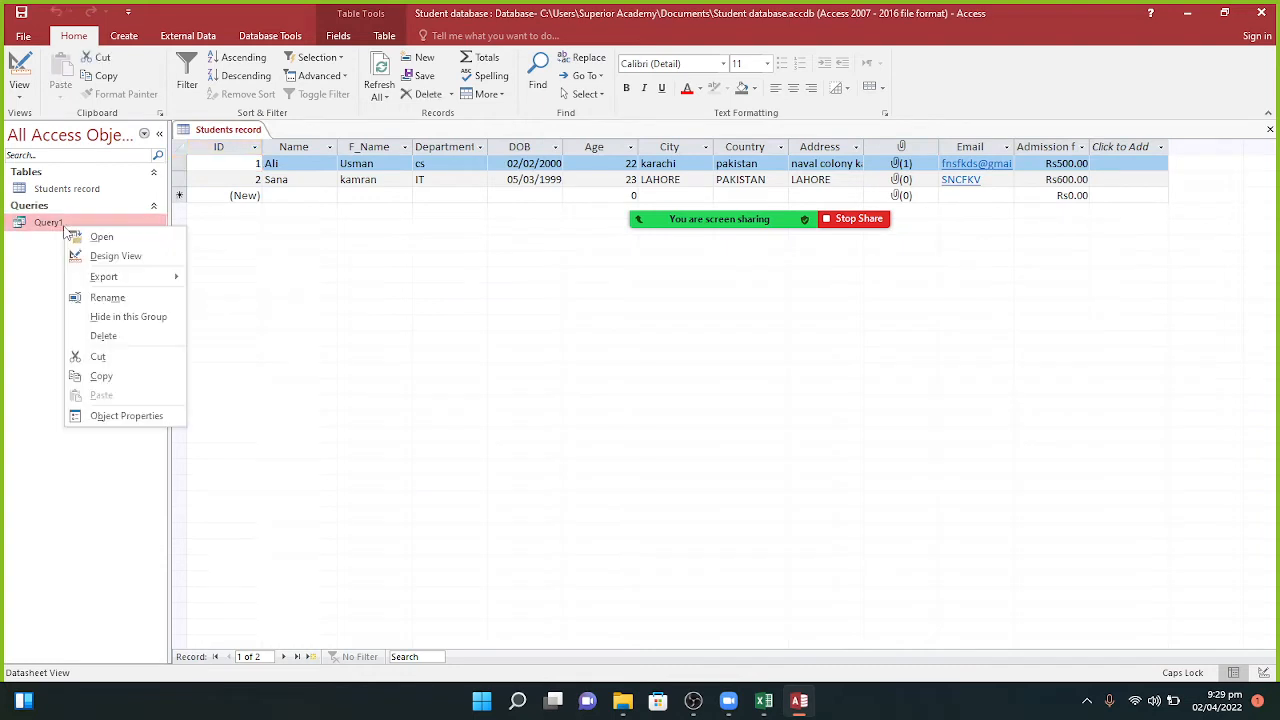
click(95, 336)
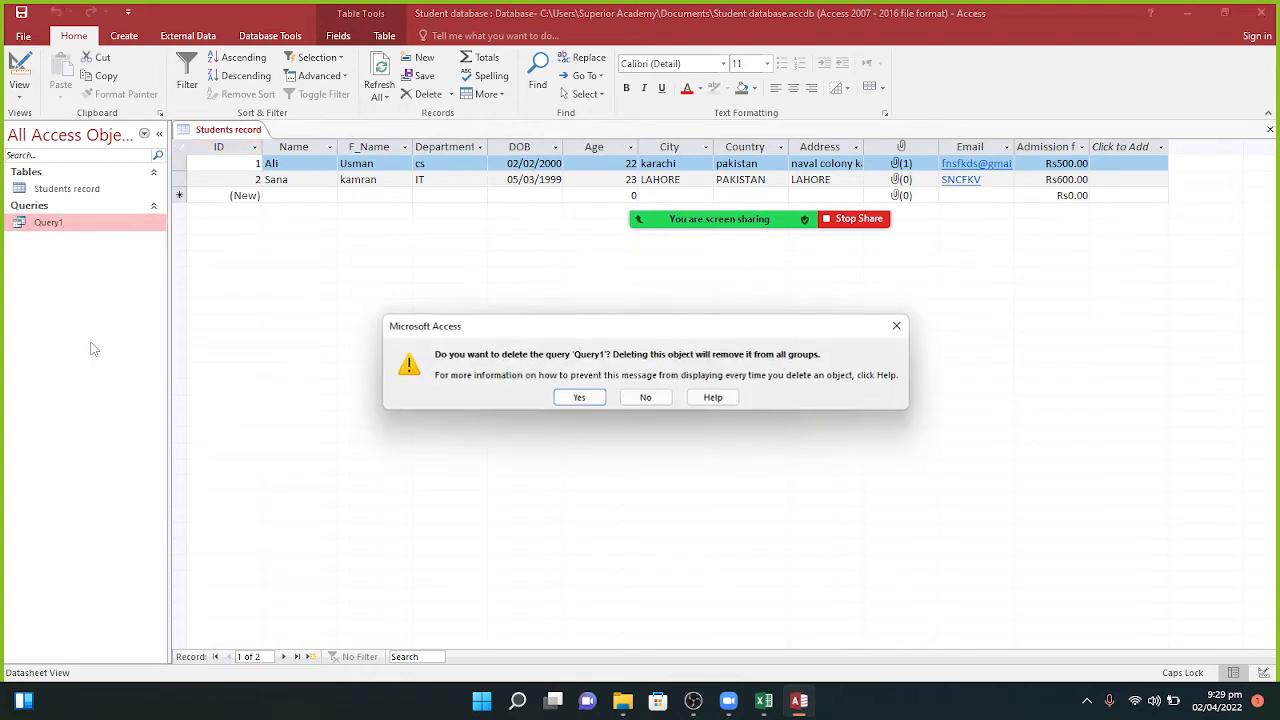
click(578, 397)
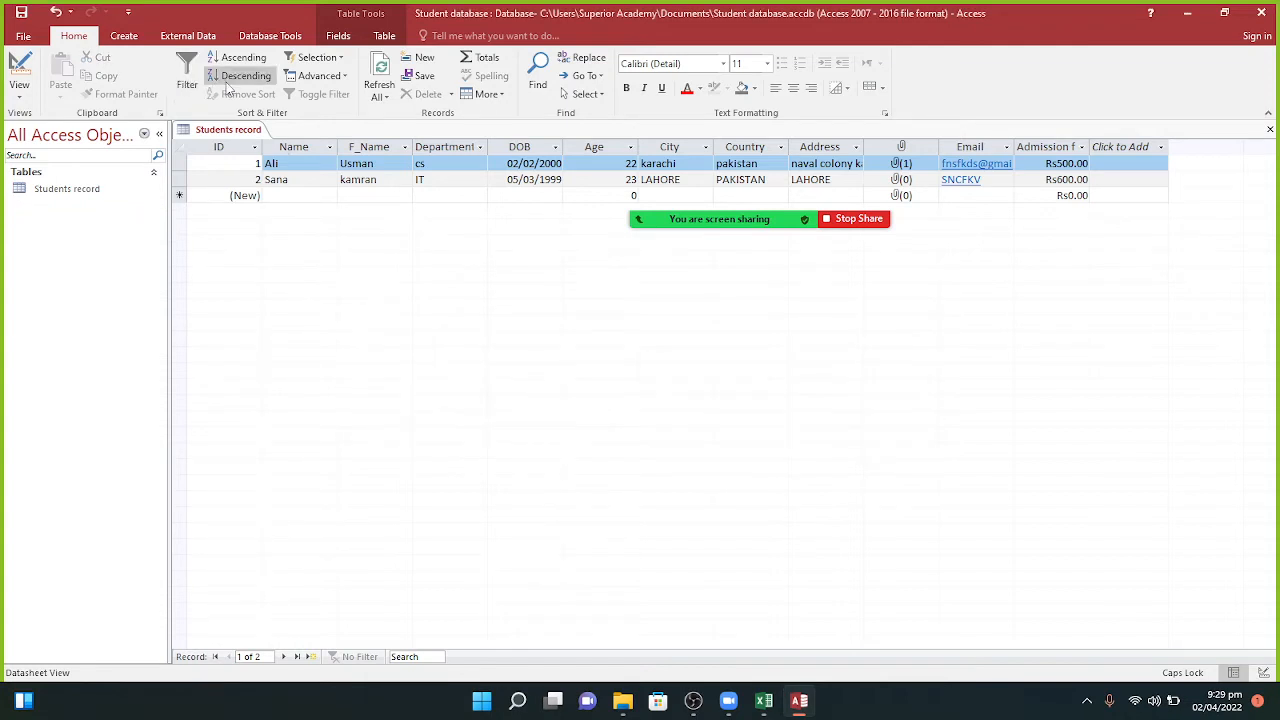
Step: Start a new query design on Students record with ID, Name and Department columns
click(135, 37)
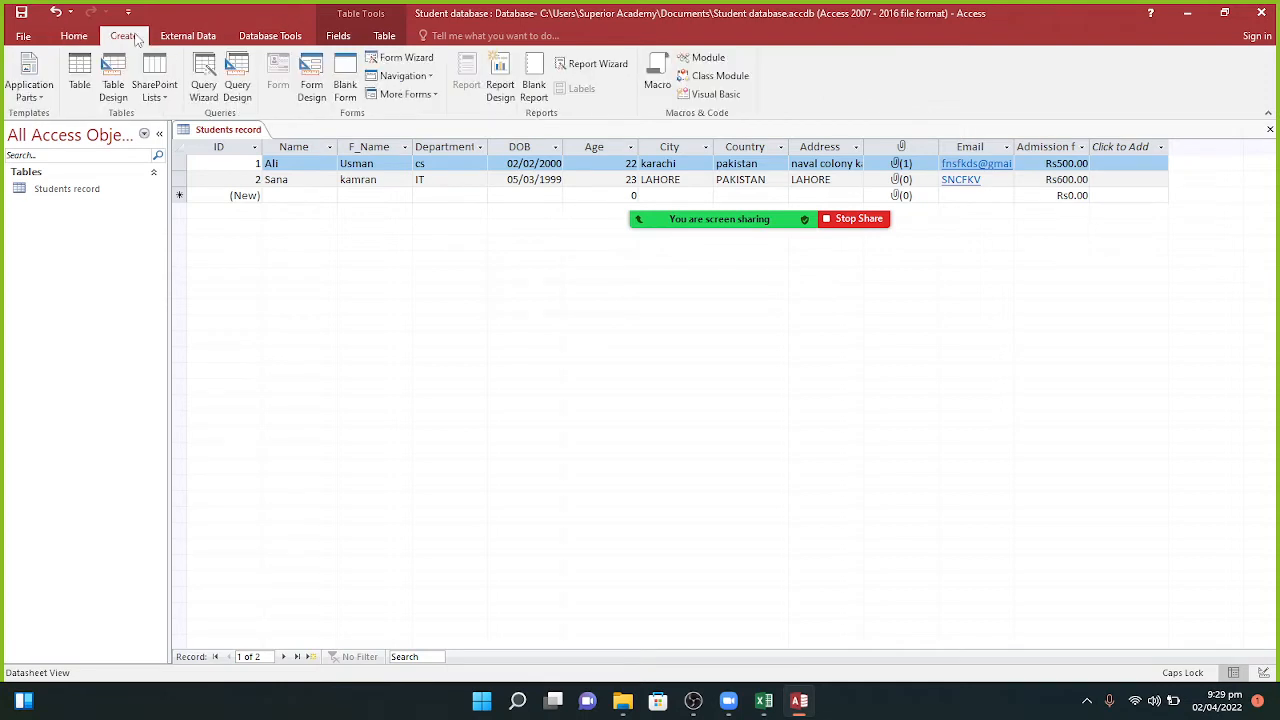
click(240, 100)
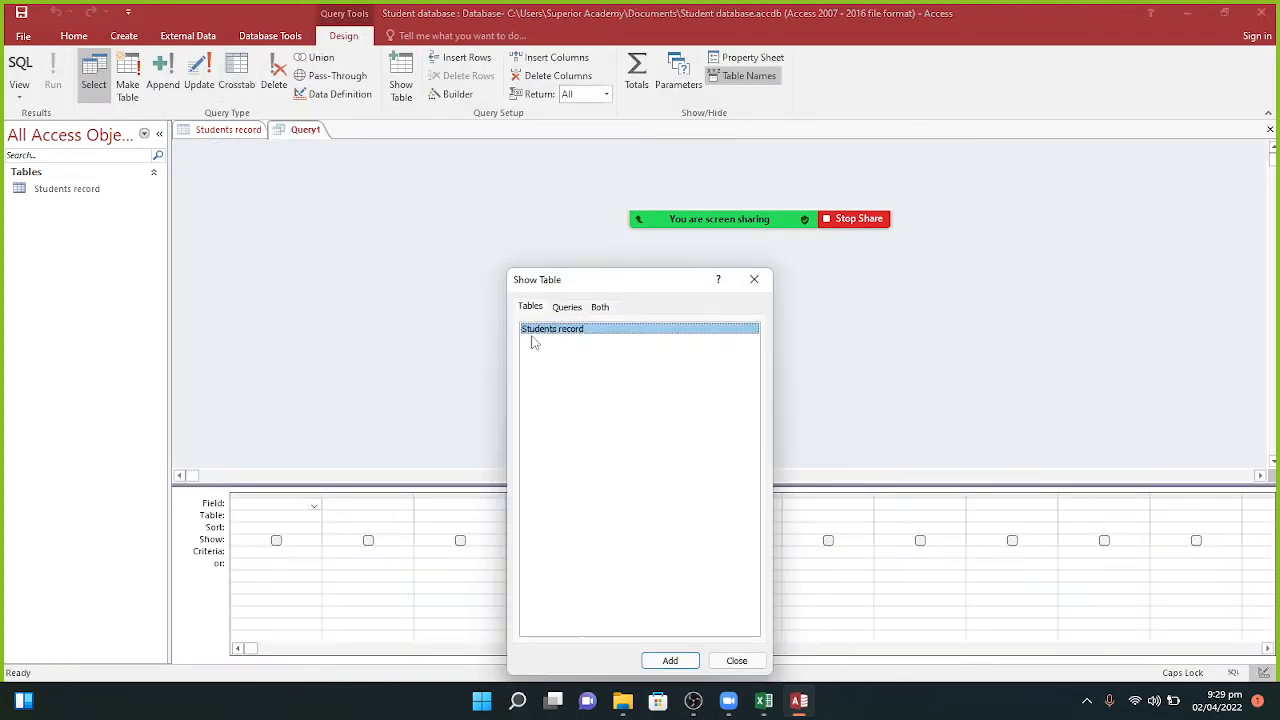
click(668, 661)
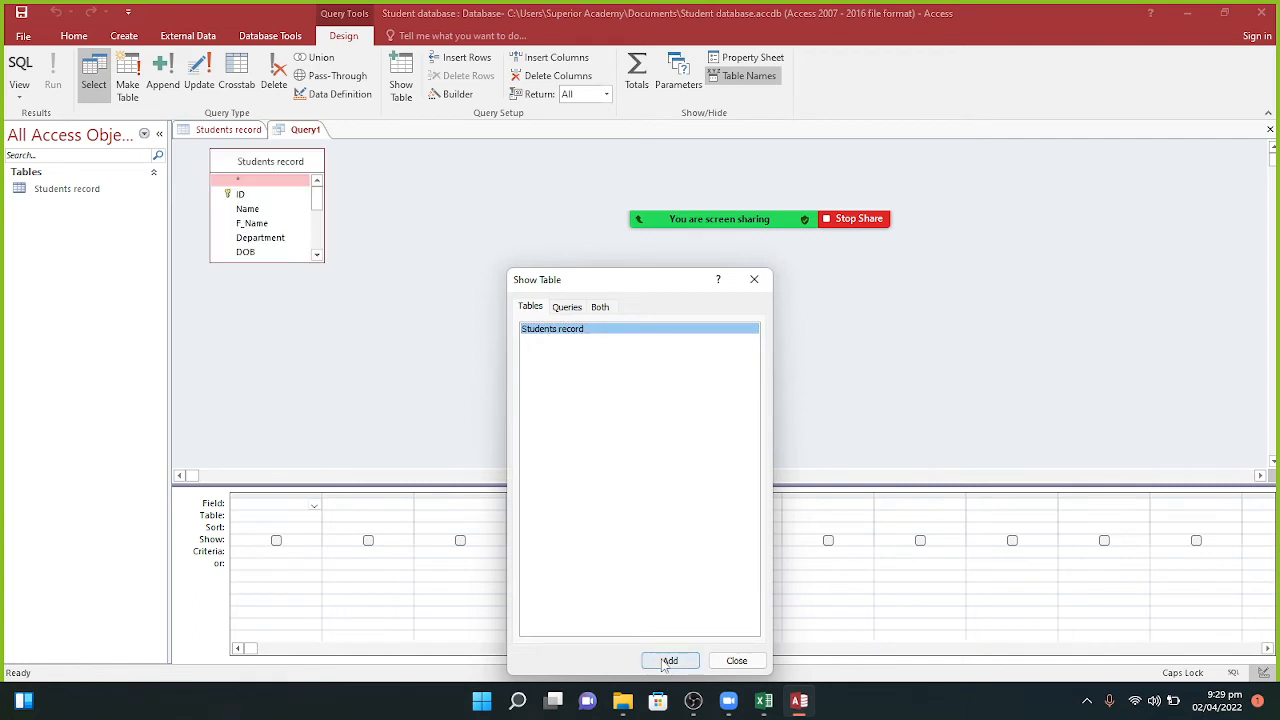
click(729, 664)
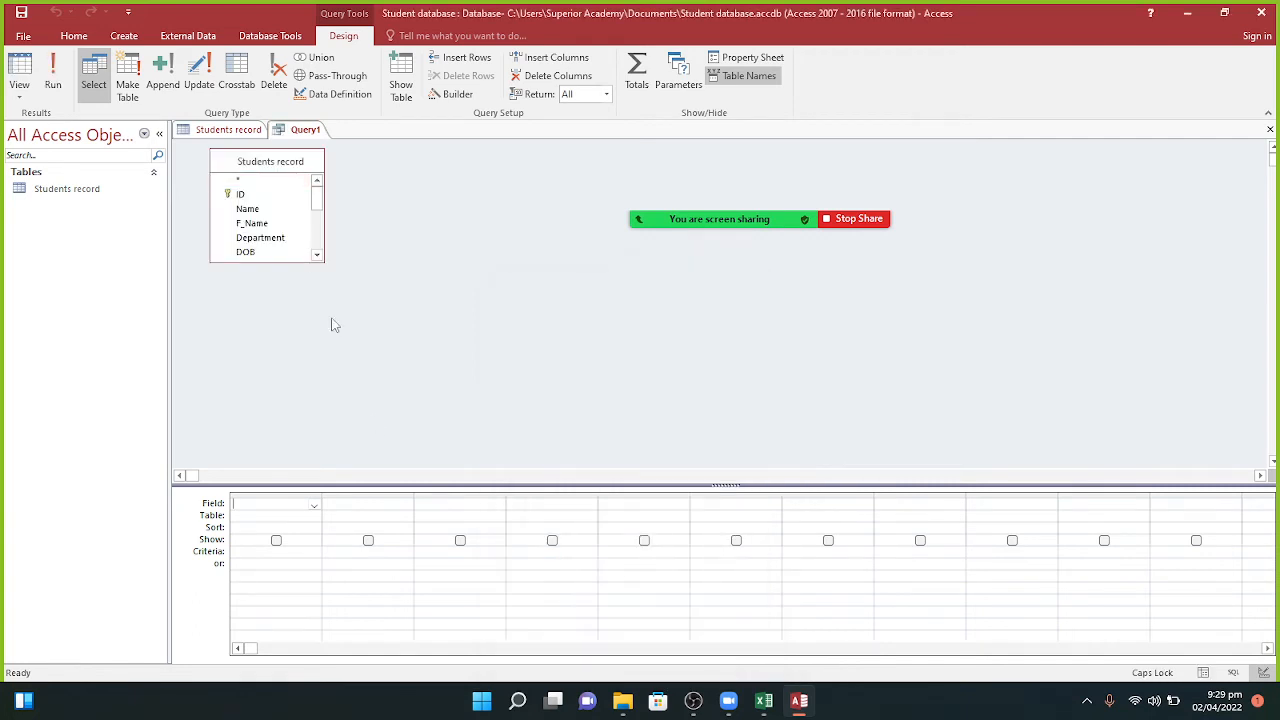
drag(265, 221, 285, 508)
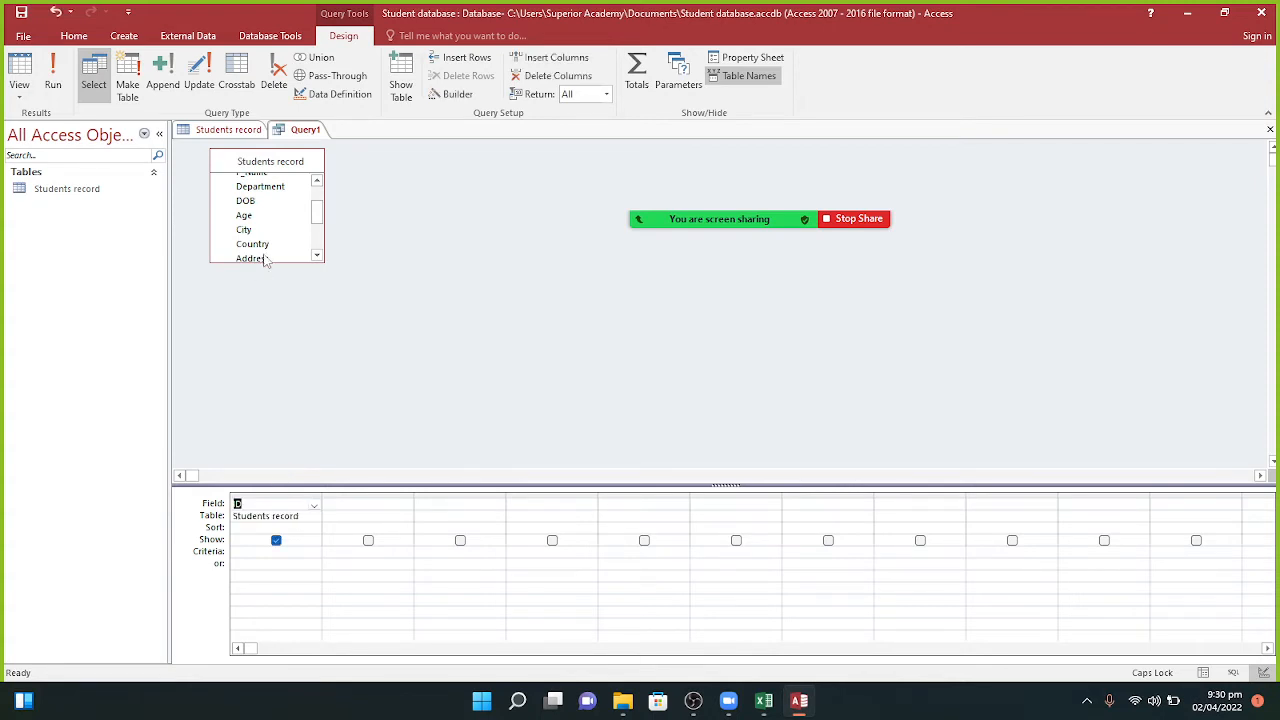
scroll(300, 220, up, 3)
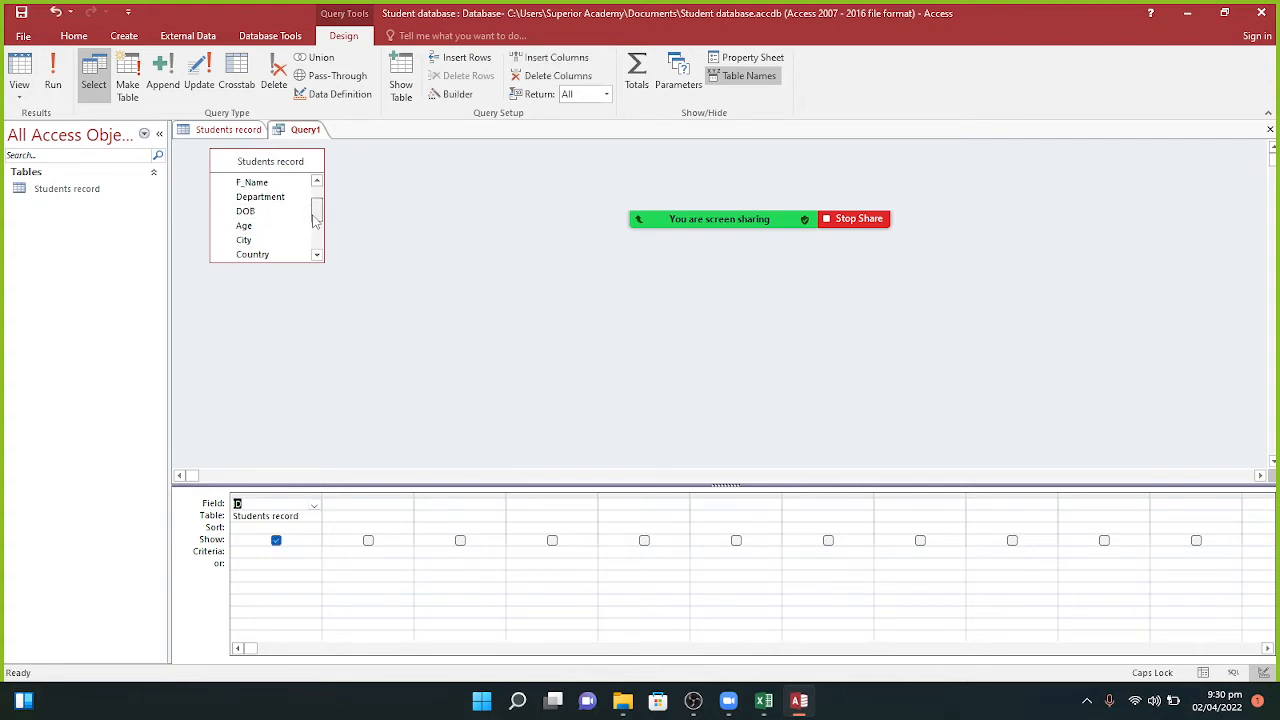
drag(250, 212, 371, 503)
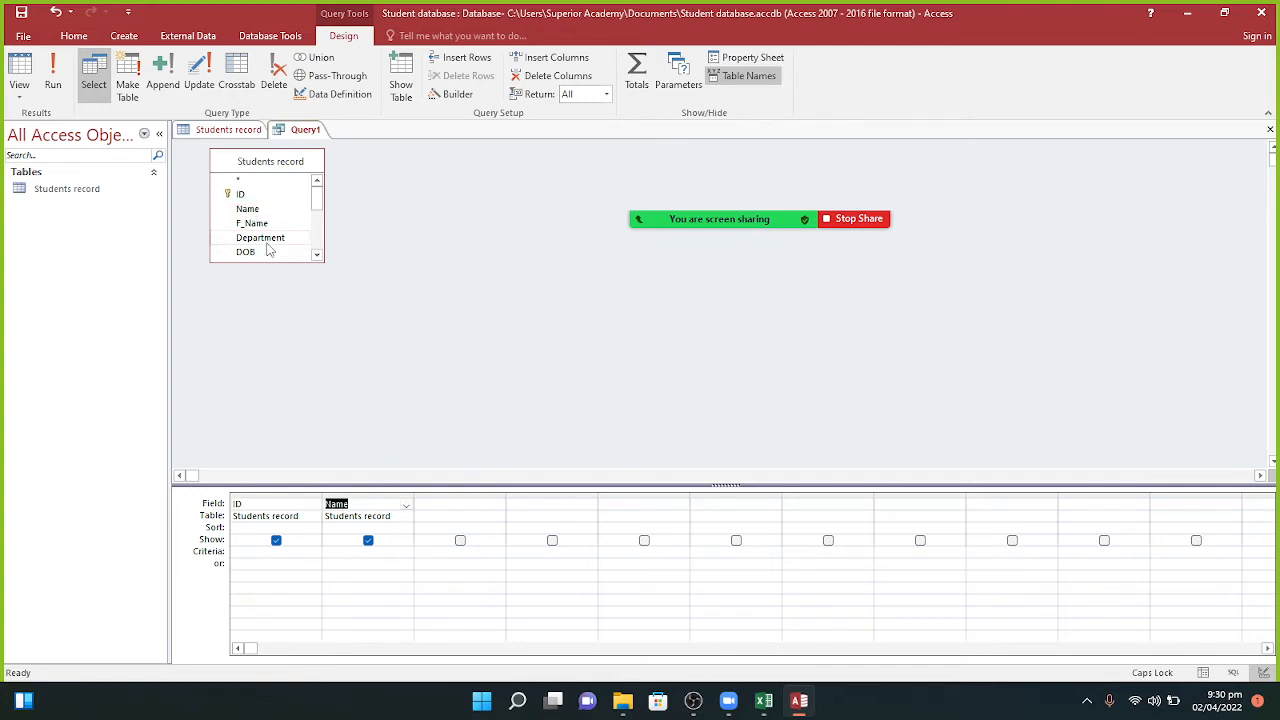
drag(268, 238, 456, 500)
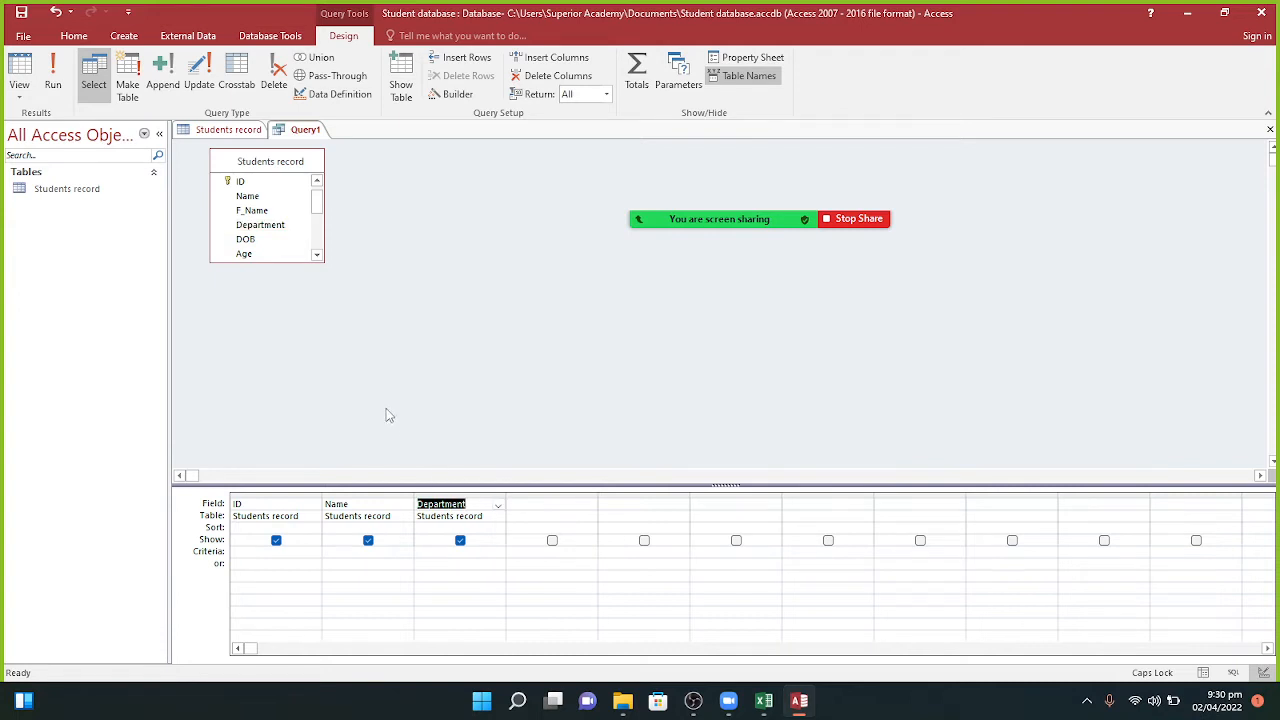
Step: Run the new Query1 and compare its two-student results with the Students record table
click(53, 86)
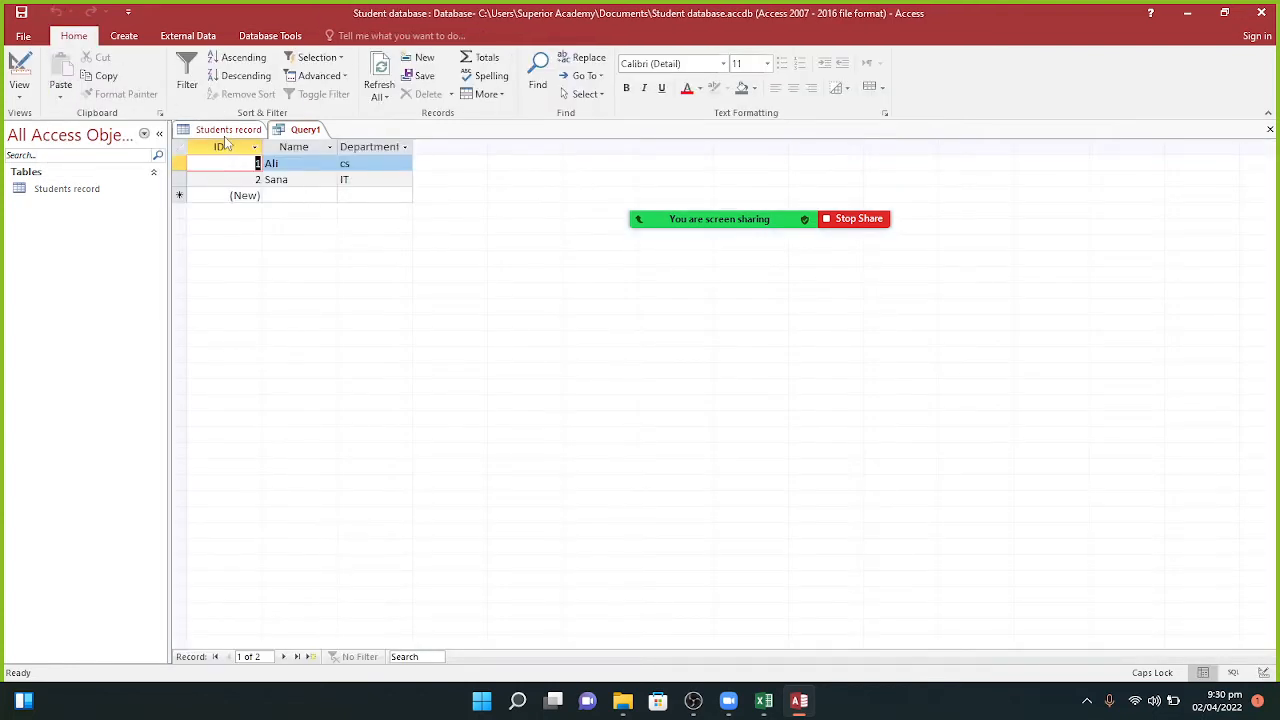
click(228, 131)
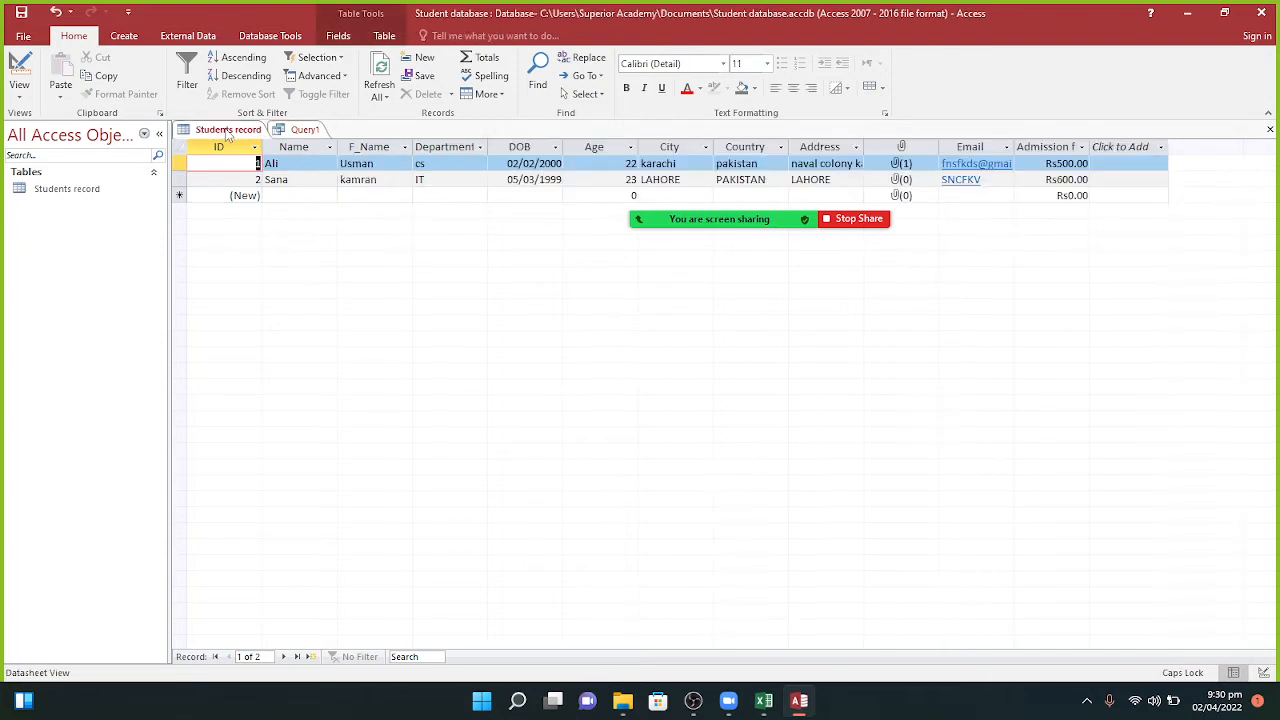
click(300, 130)
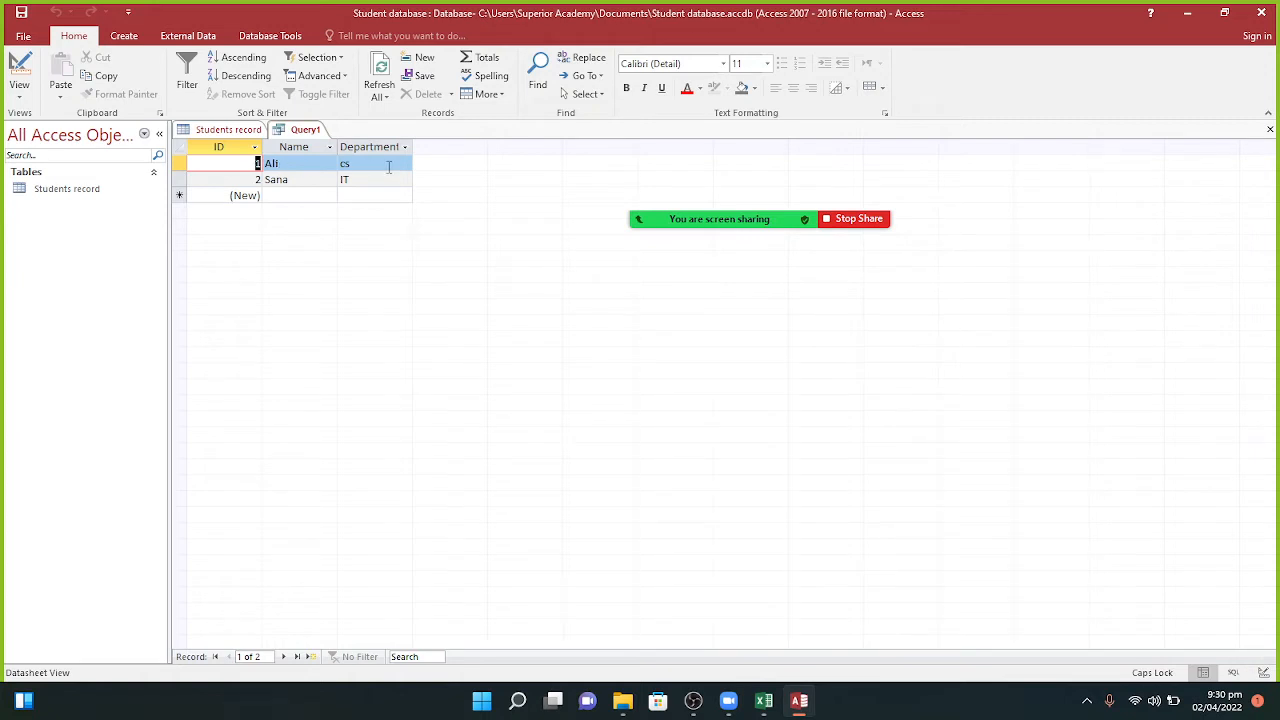
click(124, 36)
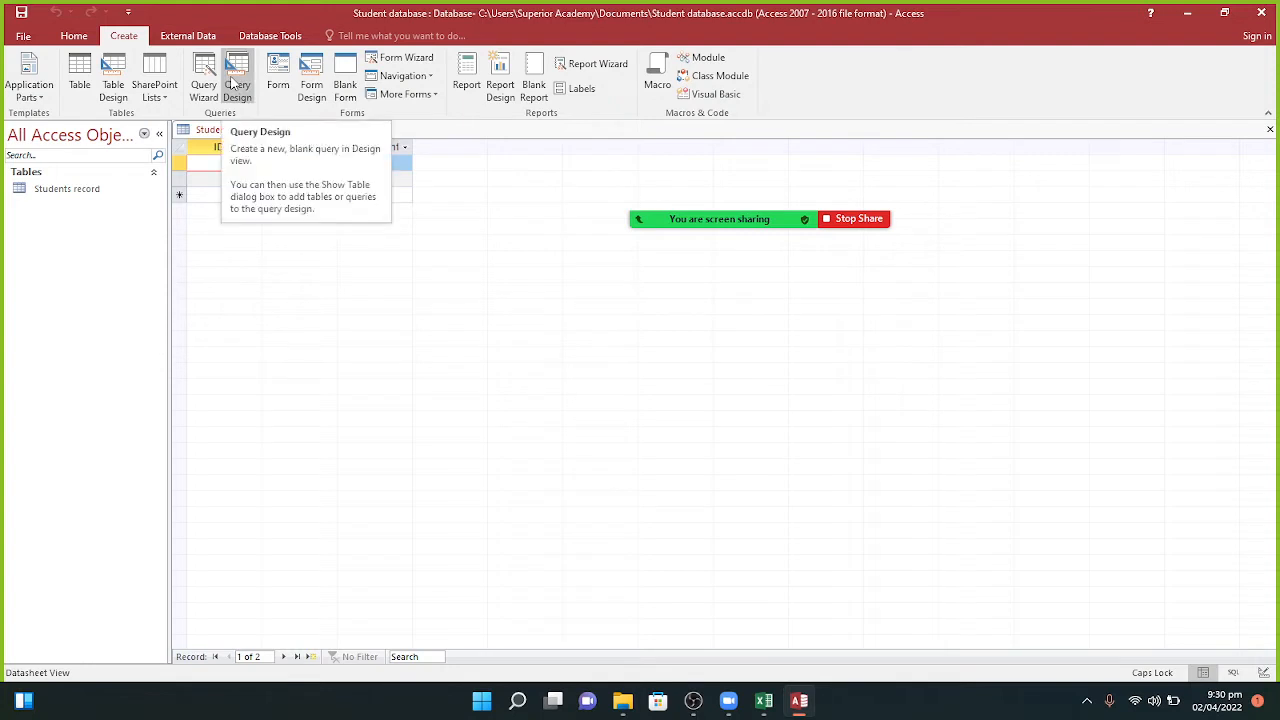
Step: Start another query design on Students record with ID and Name columns
click(233, 84)
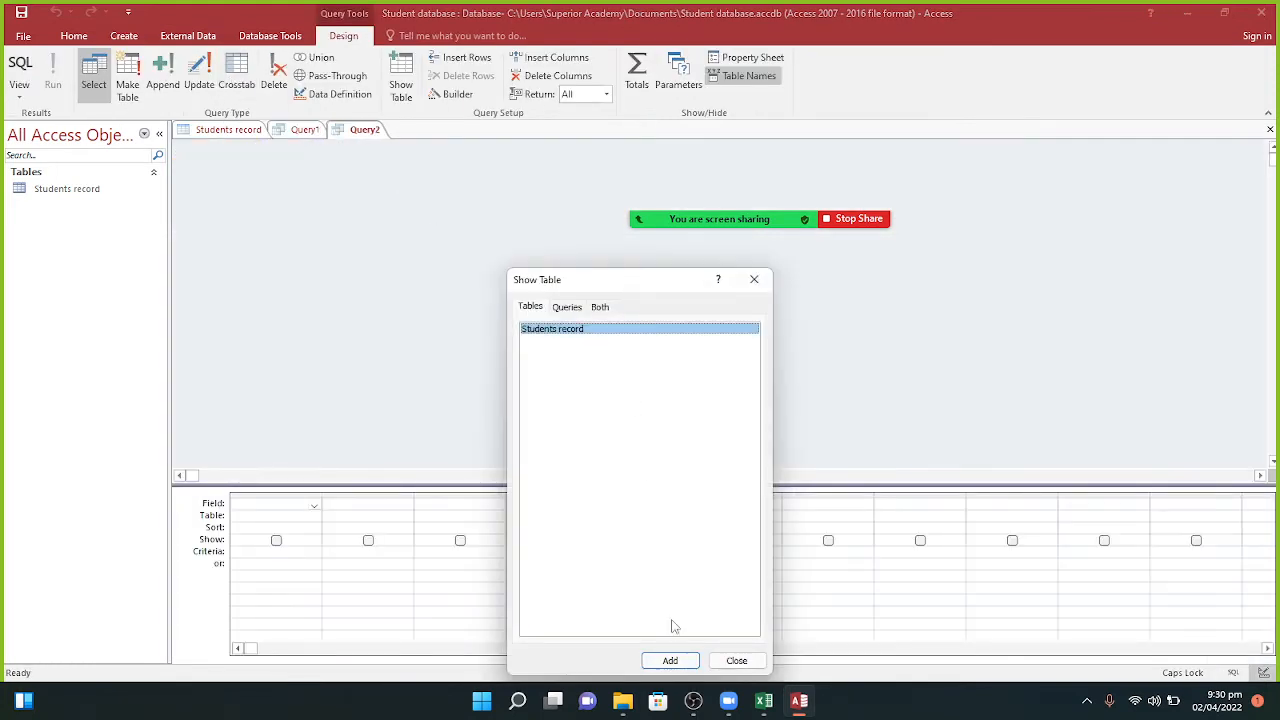
click(679, 668)
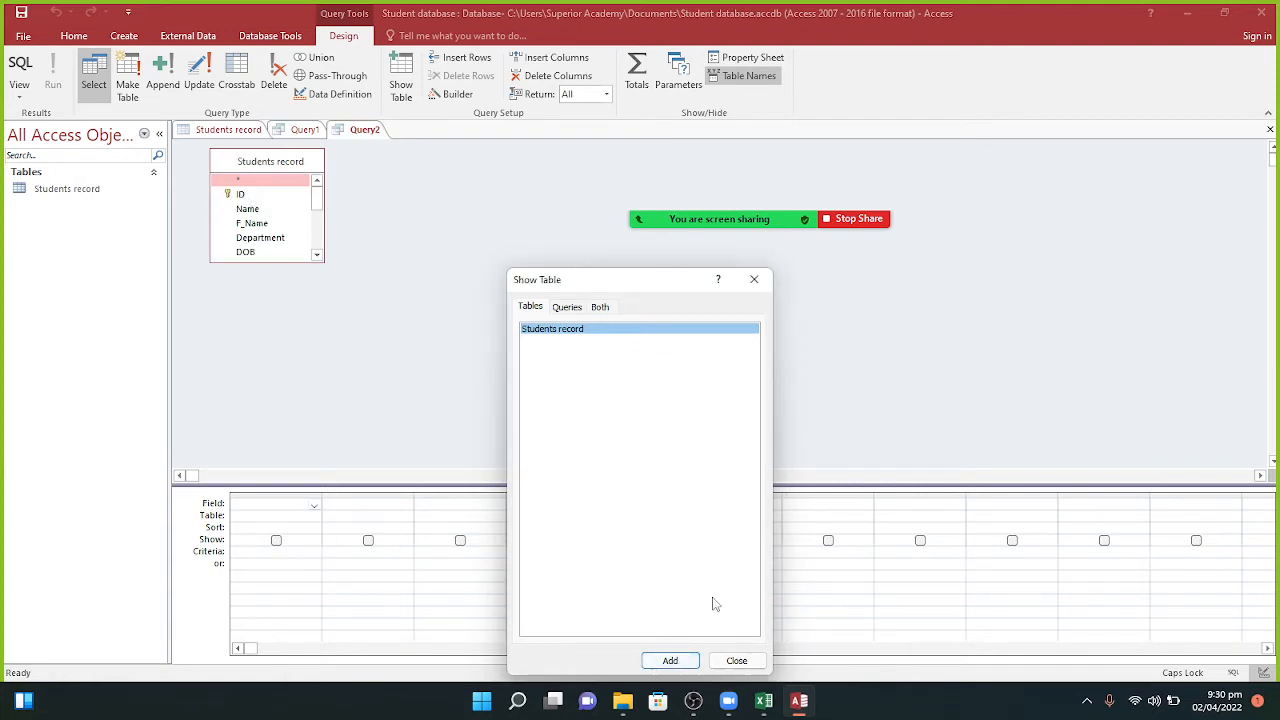
click(736, 661)
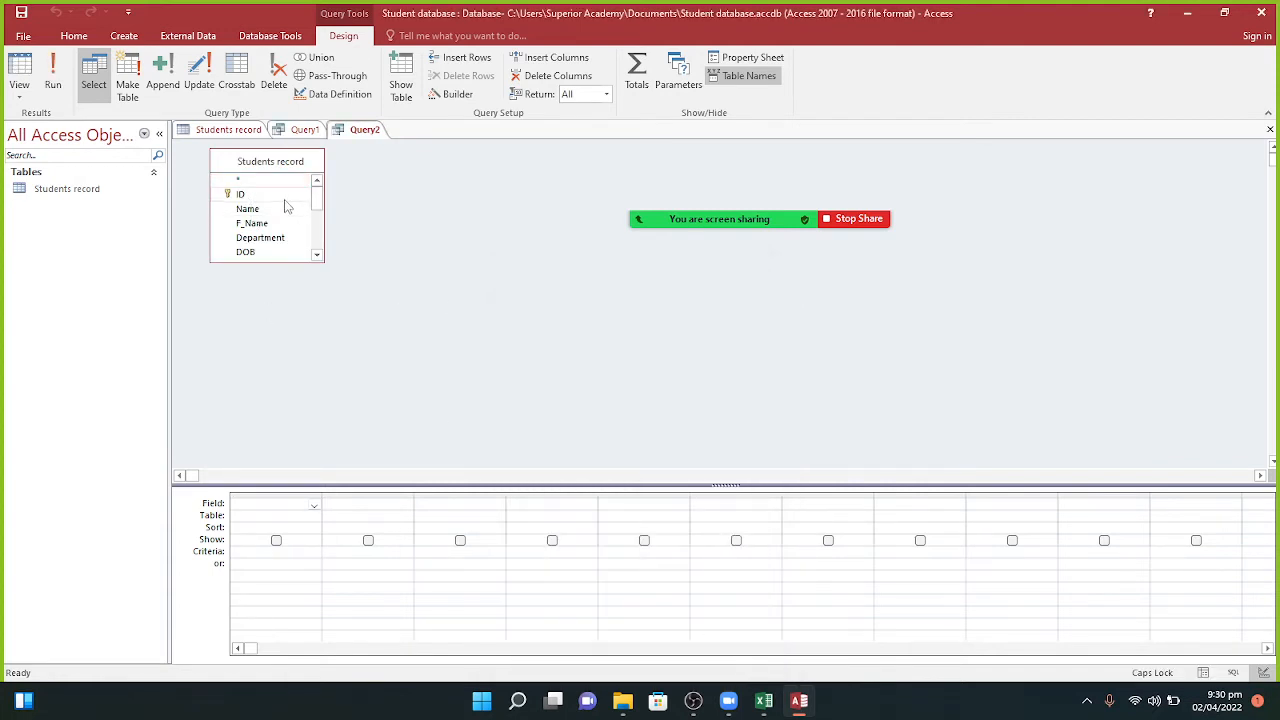
drag(283, 200, 284, 507)
drag(288, 209, 388, 510)
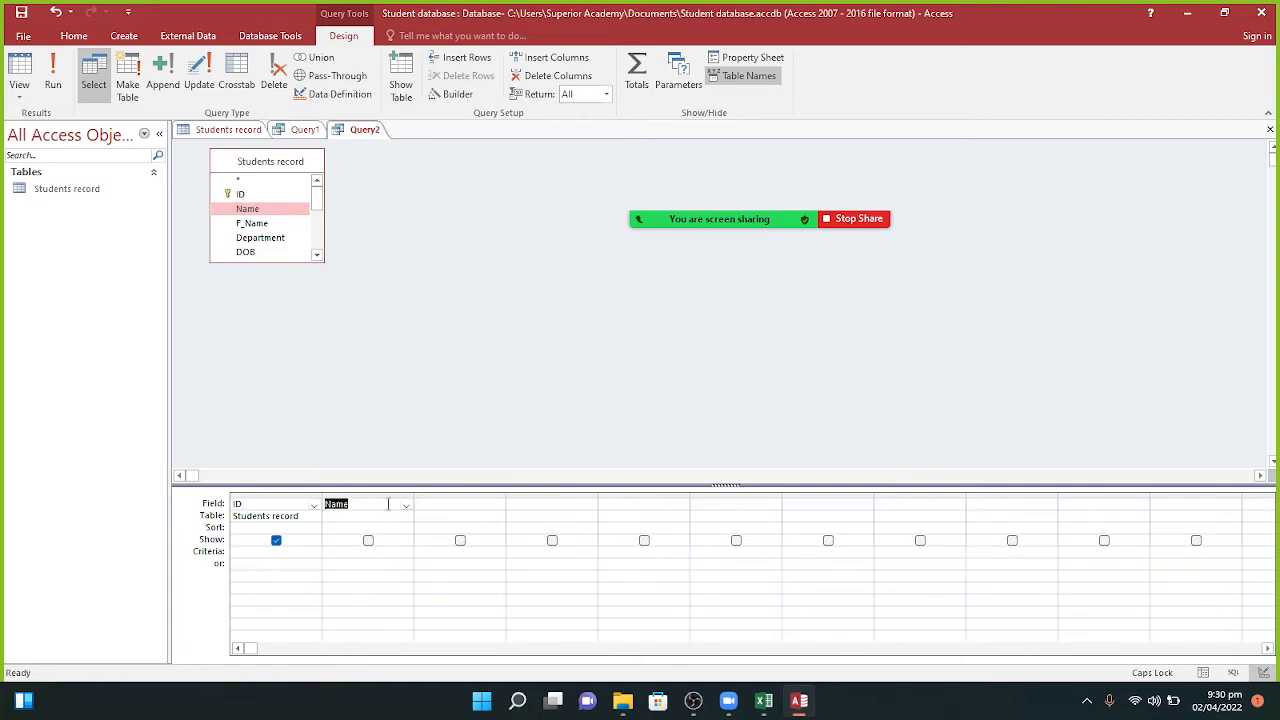
Step: Add Address and Email columns and run the query as Query2
scroll(316, 205, down, 3)
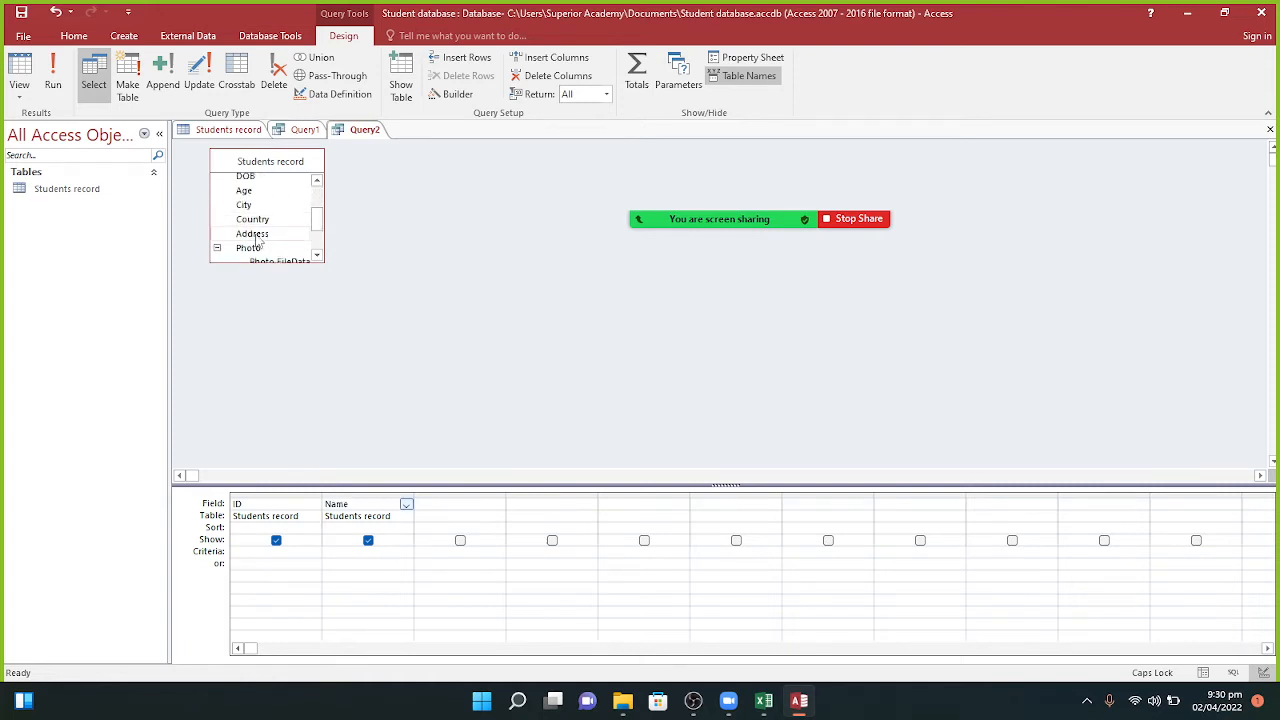
drag(257, 238, 486, 503)
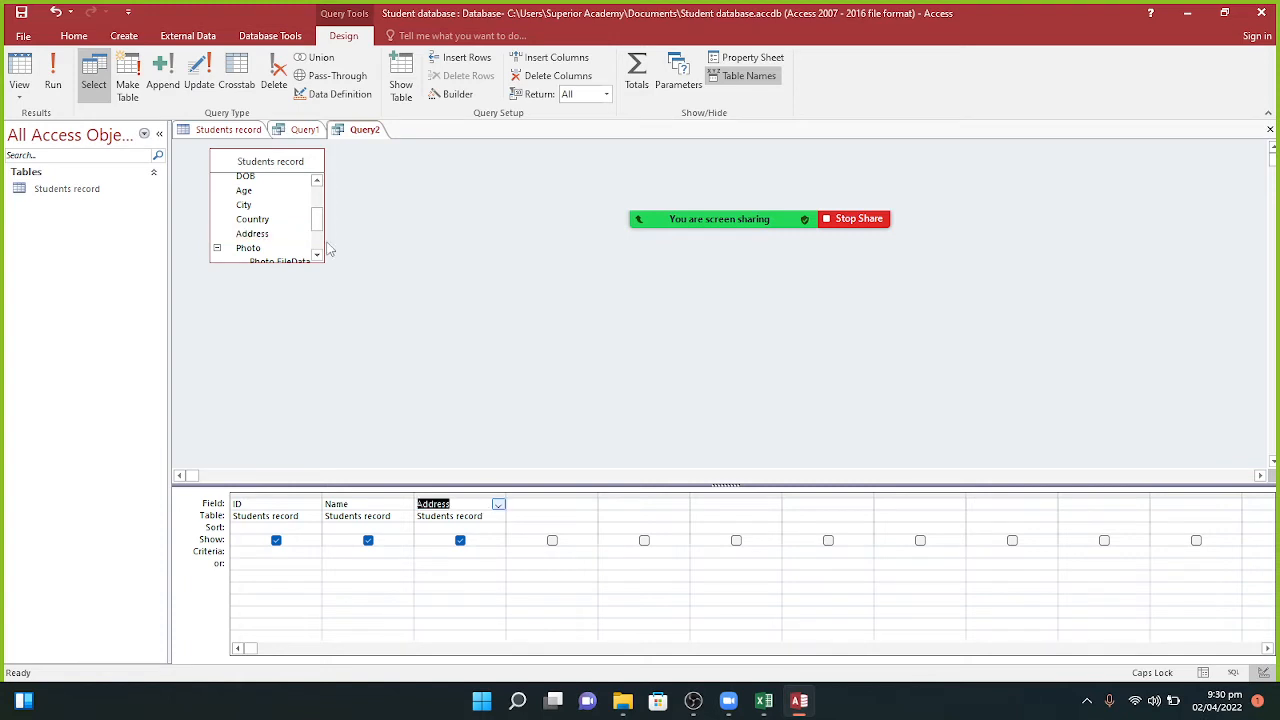
scroll(318, 245, down, 2)
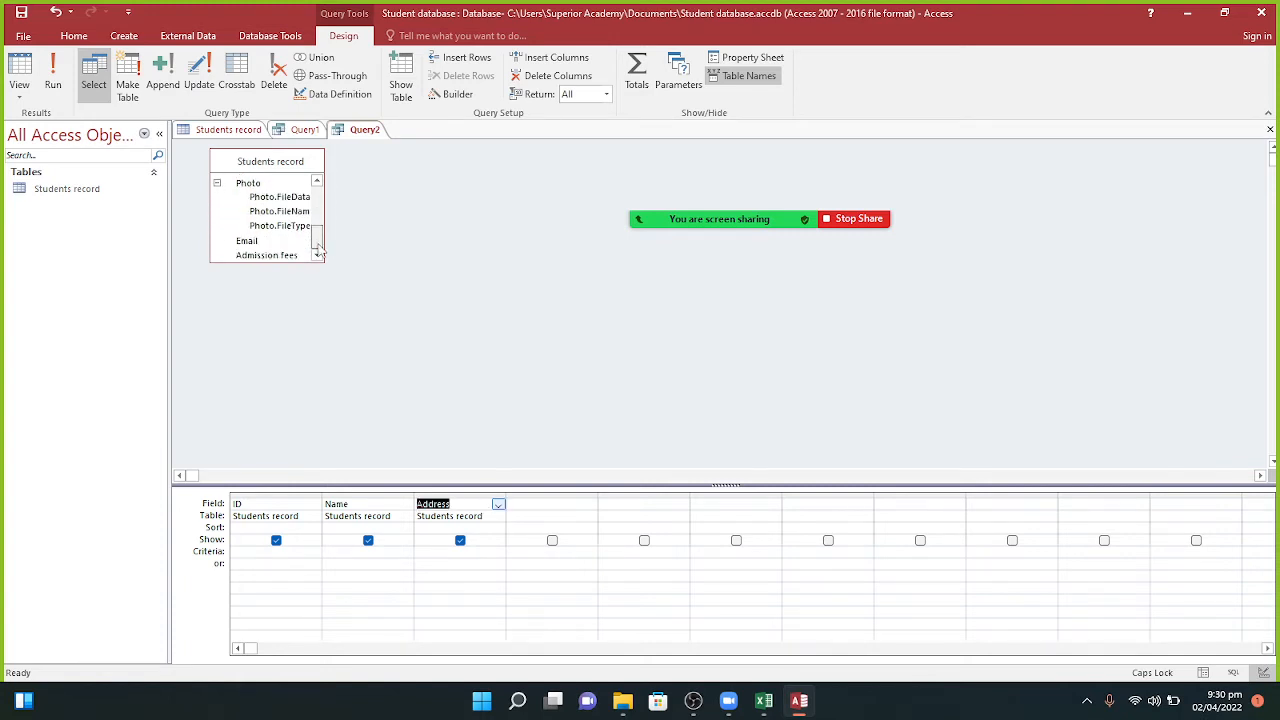
drag(246, 241, 537, 508)
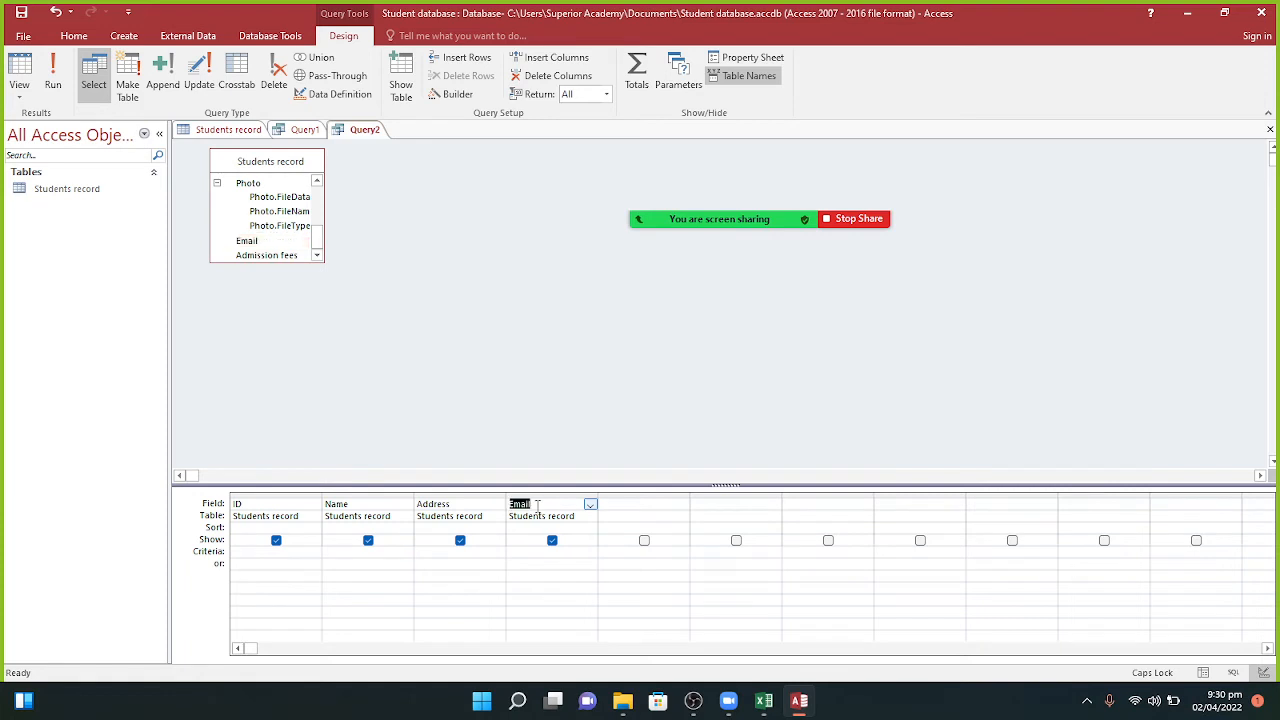
click(52, 85)
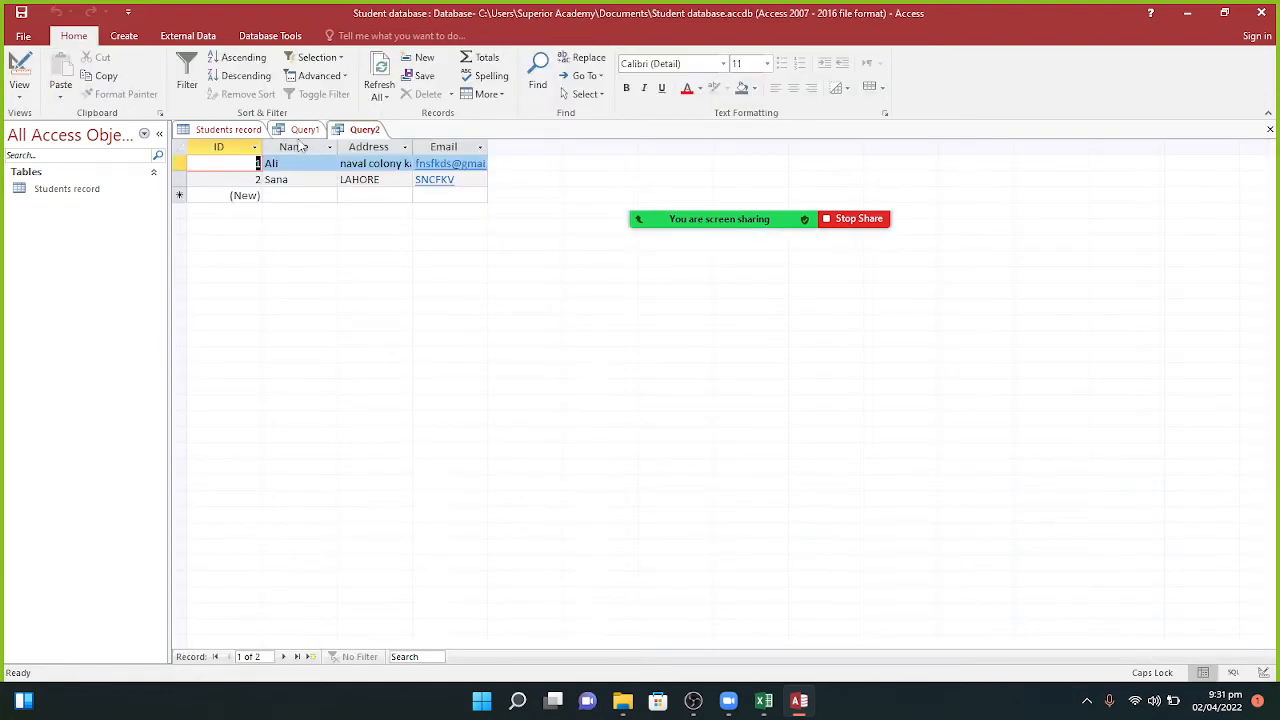
click(304, 130)
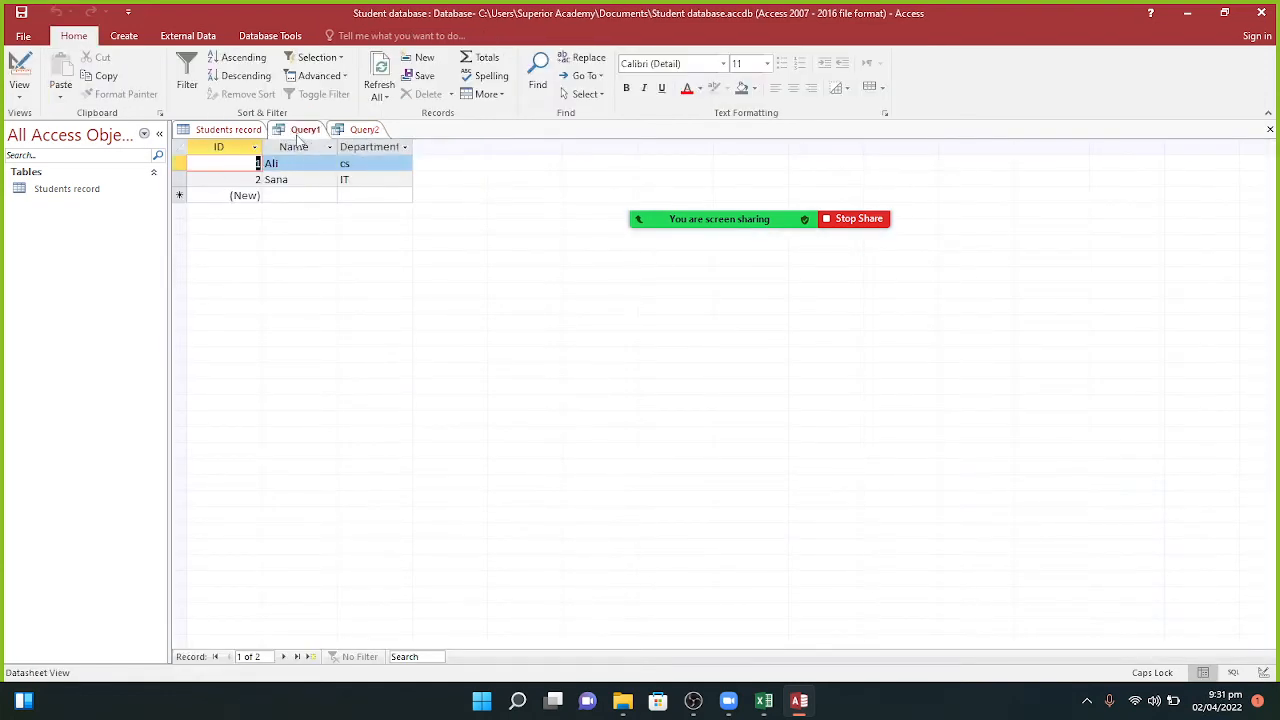
click(346, 133)
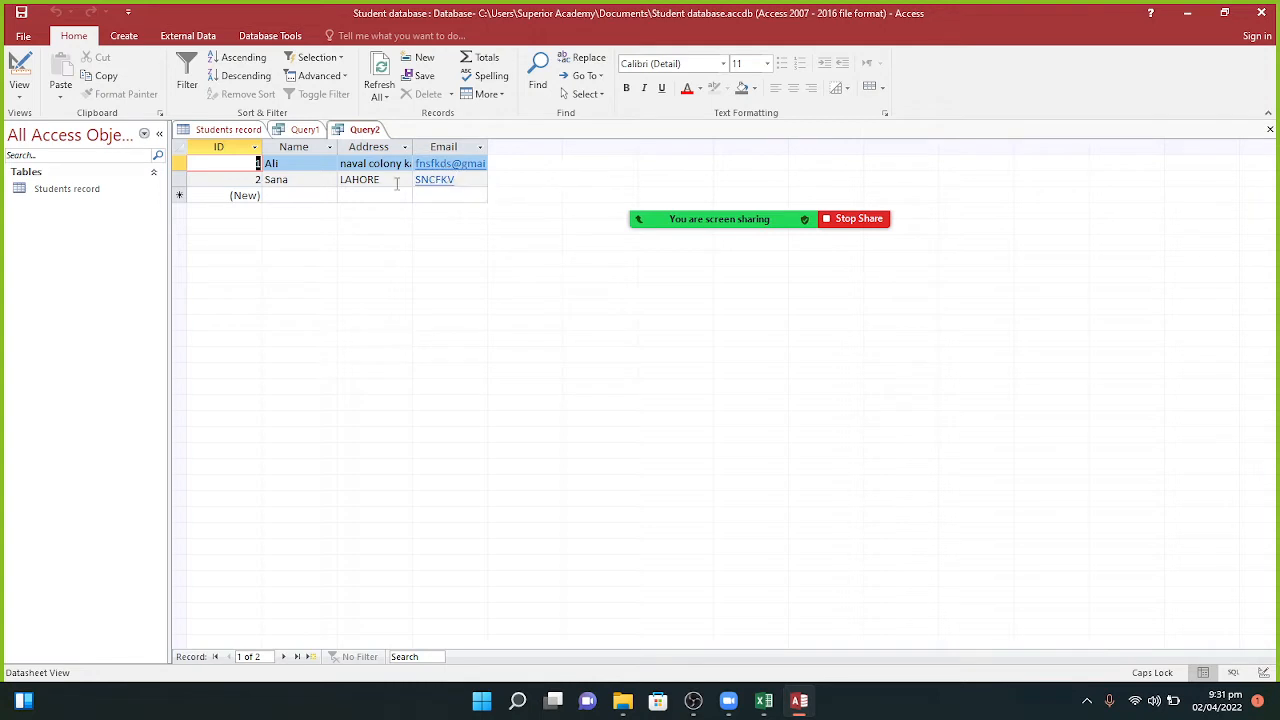
click(303, 131)
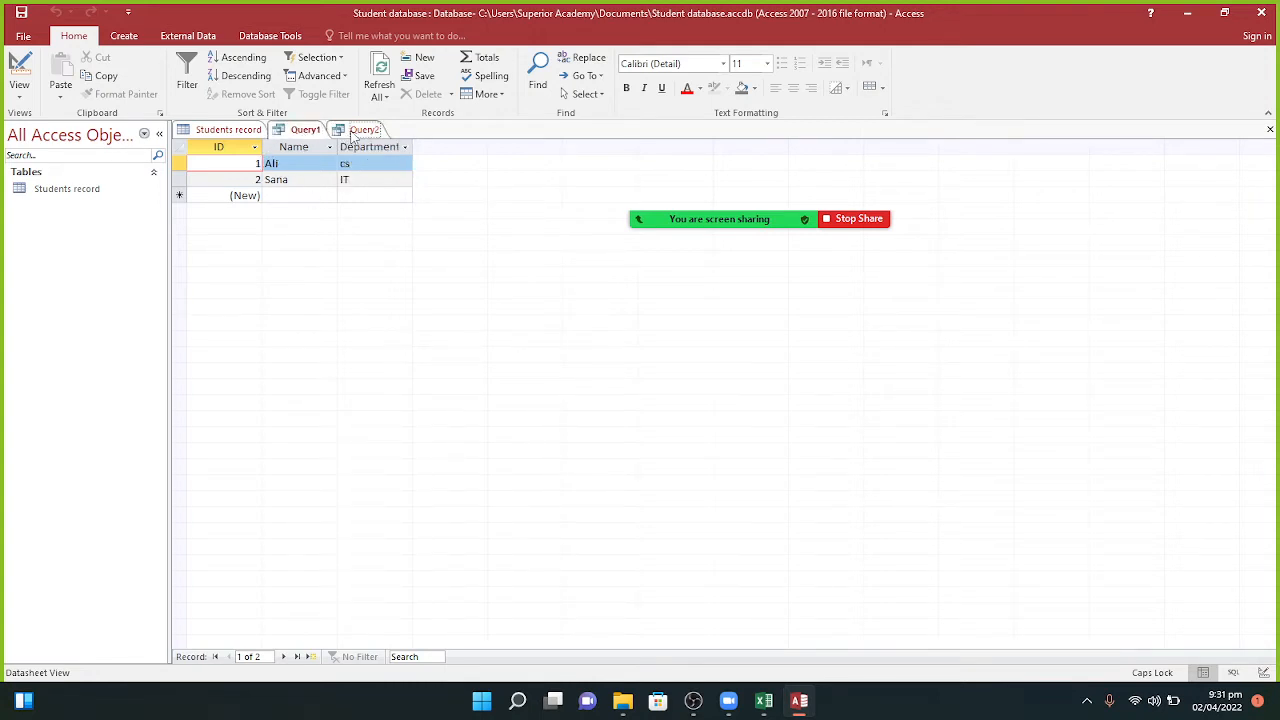
click(341, 130)
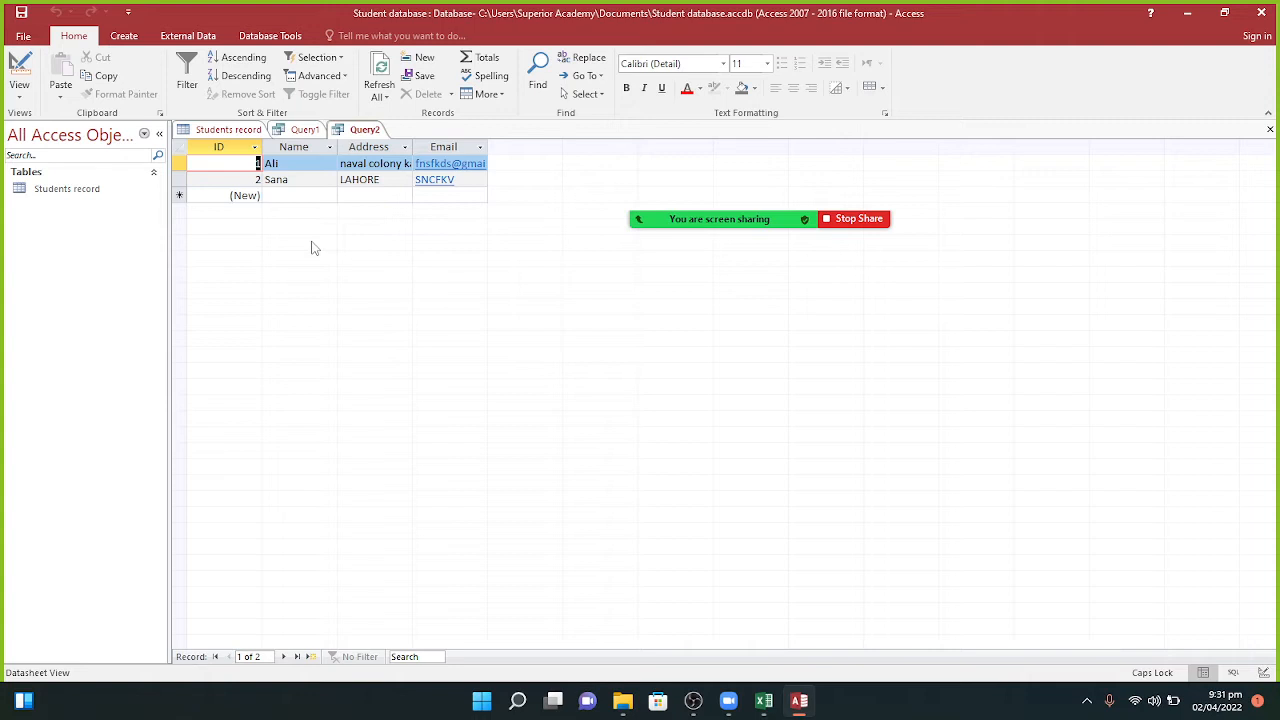
click(231, 131)
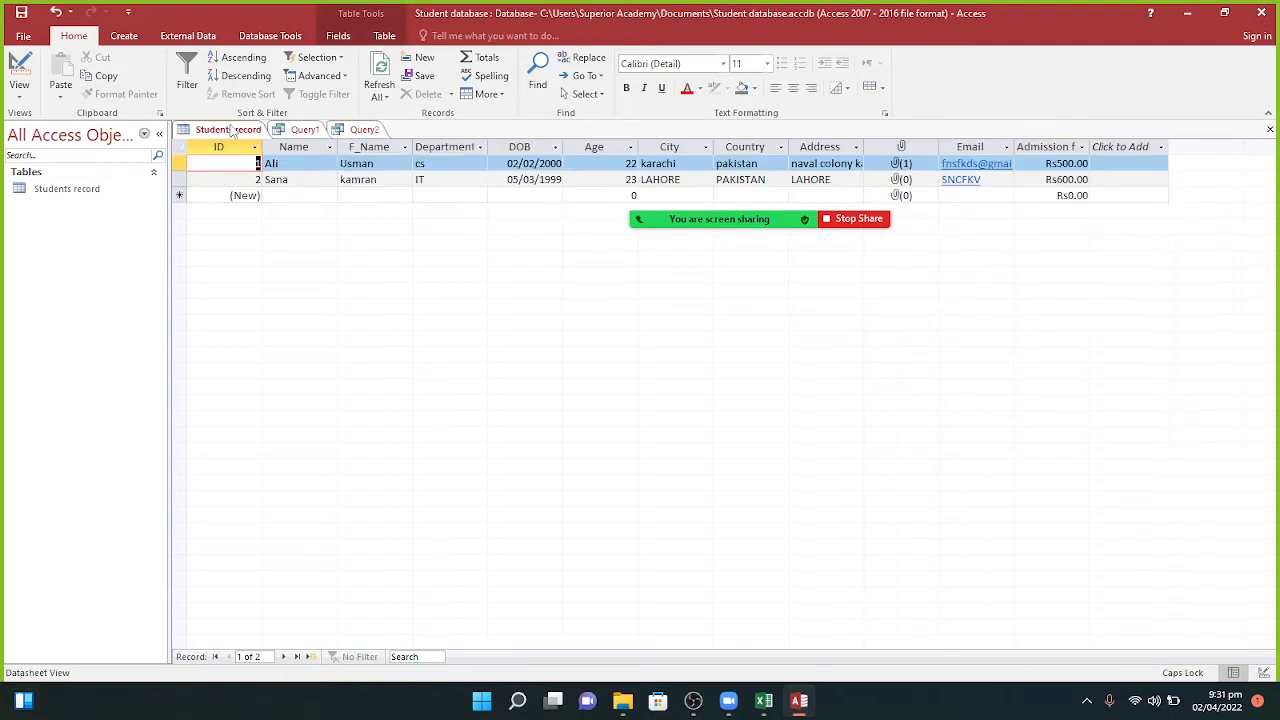
click(285, 134)
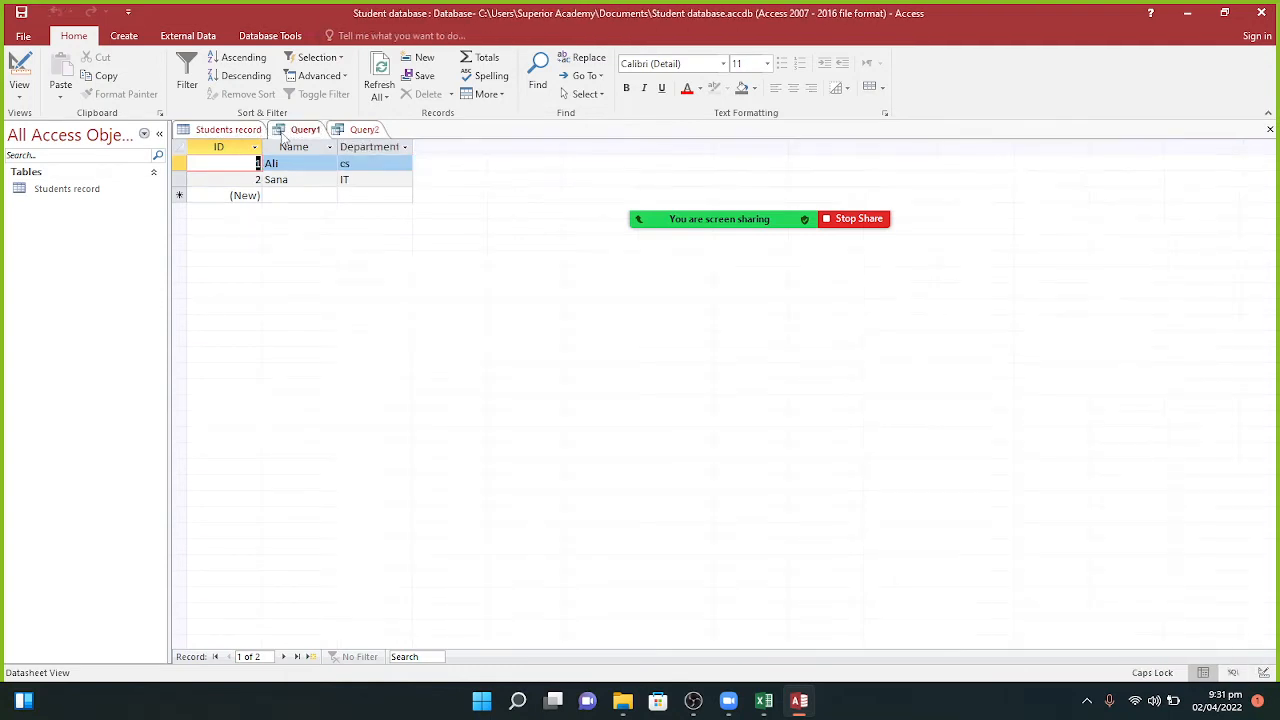
click(352, 133)
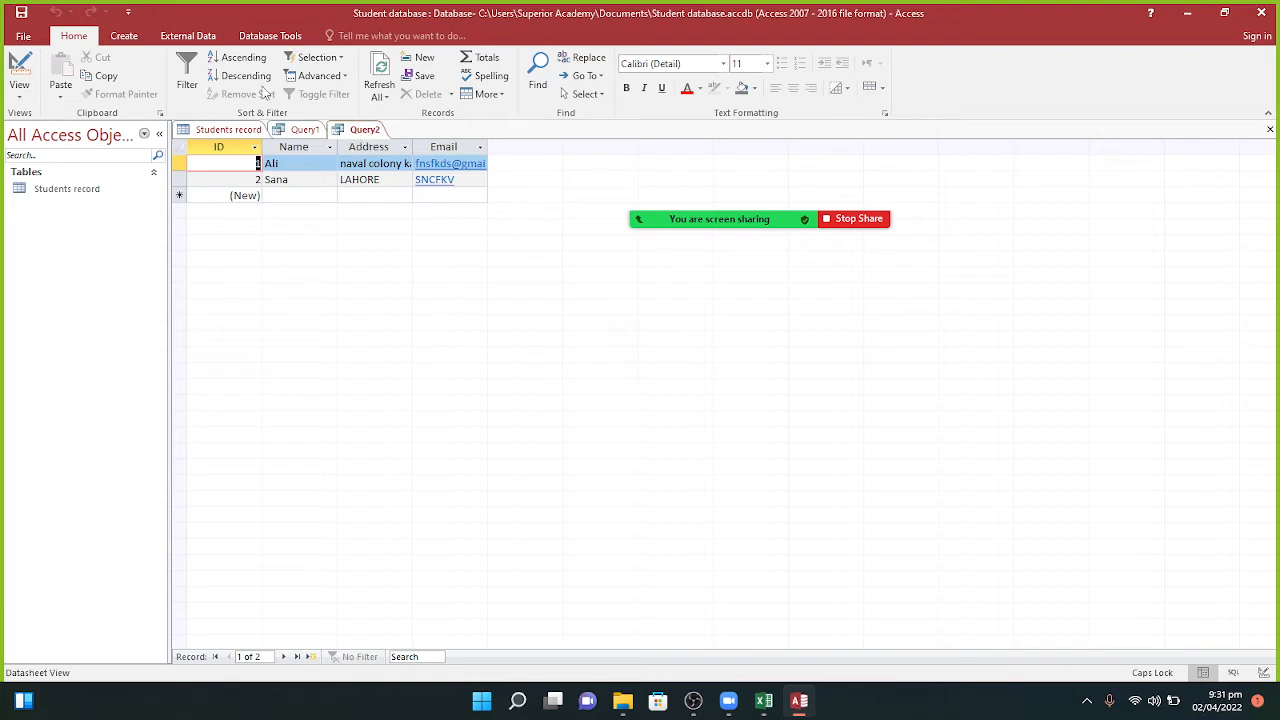
click(188, 86)
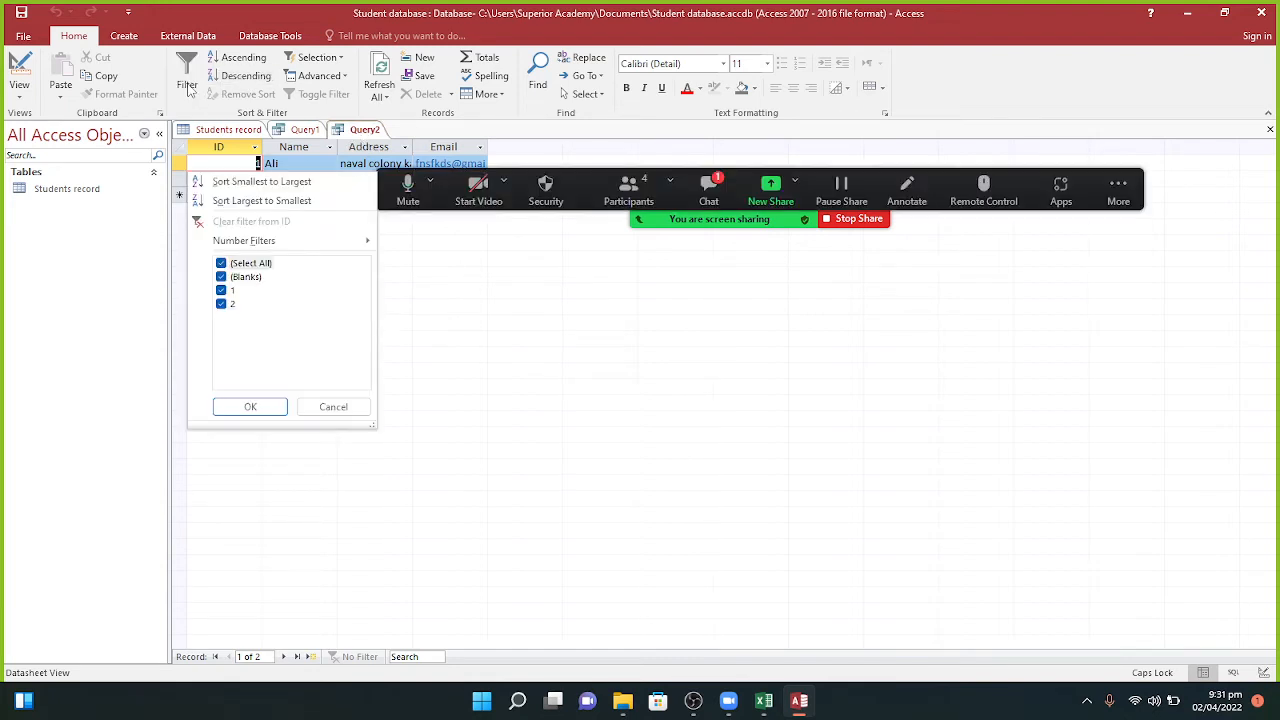
click(720, 185)
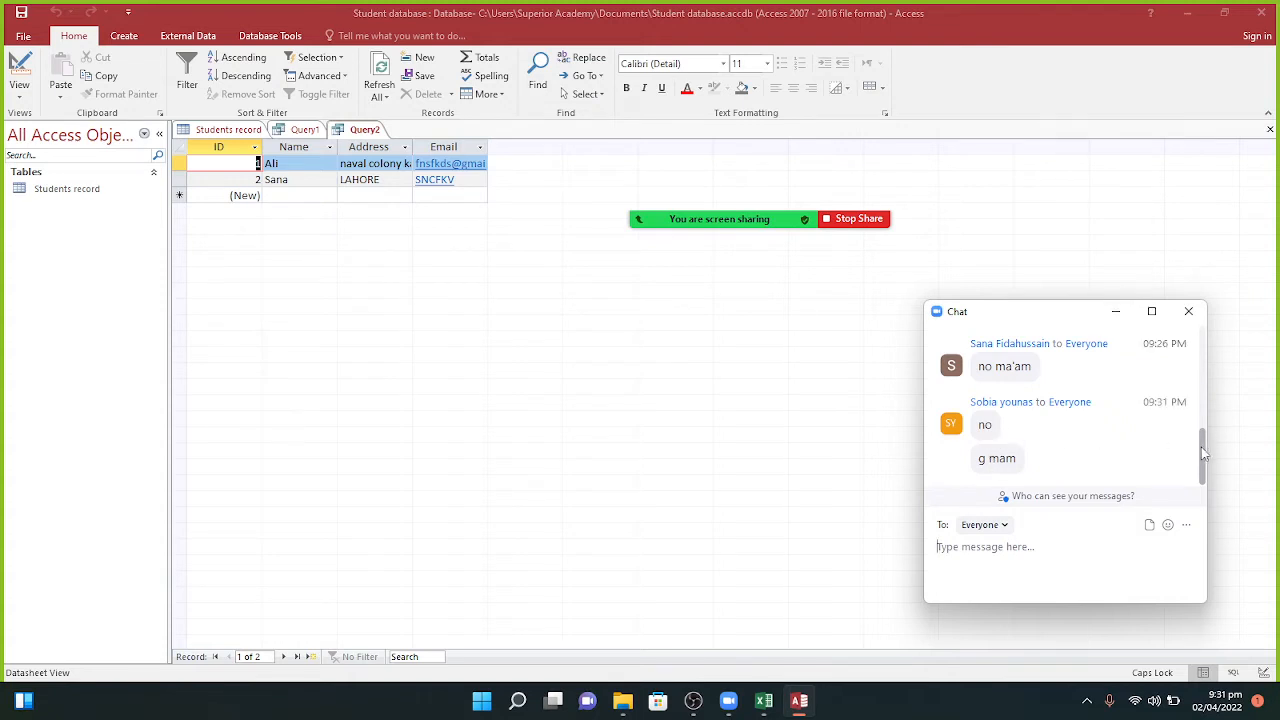
mouse_move(1204, 455)
mouse_down()
mouse_move(1198, 428)
mouse_move(1198, 455)
mouse_up()
click(1120, 316)
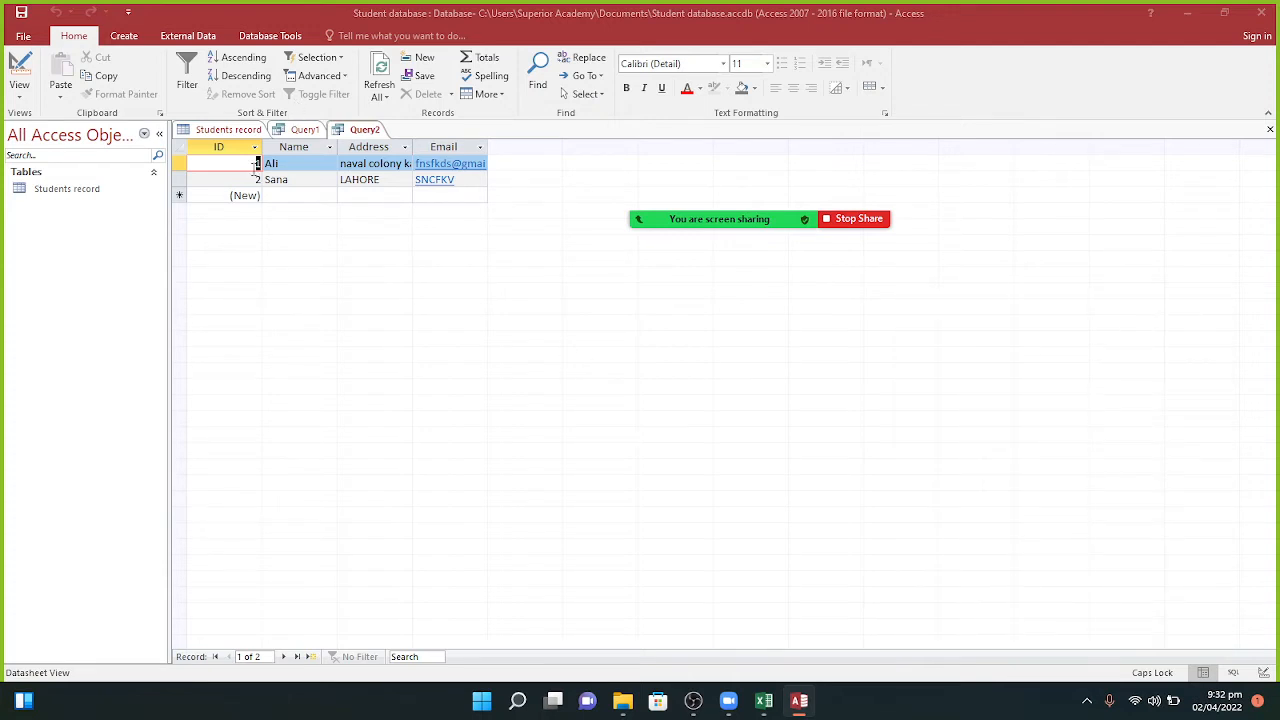
click(186, 86)
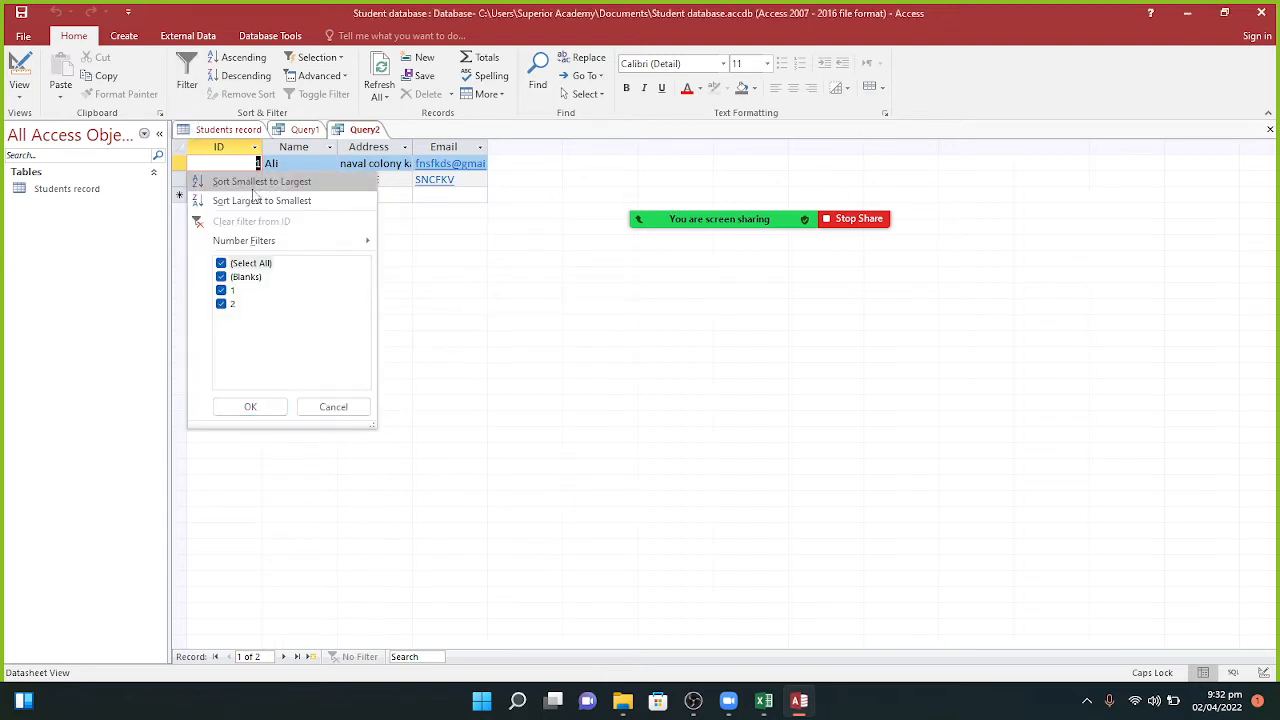
click(253, 185)
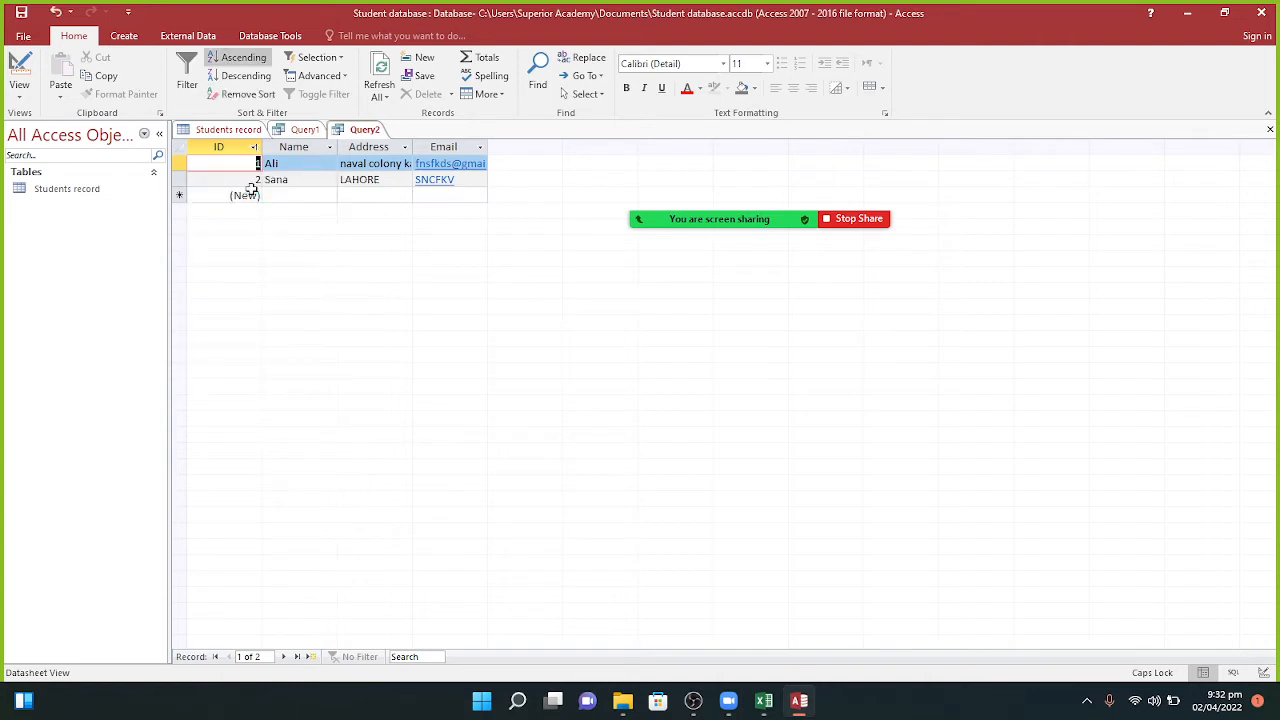
click(233, 77)
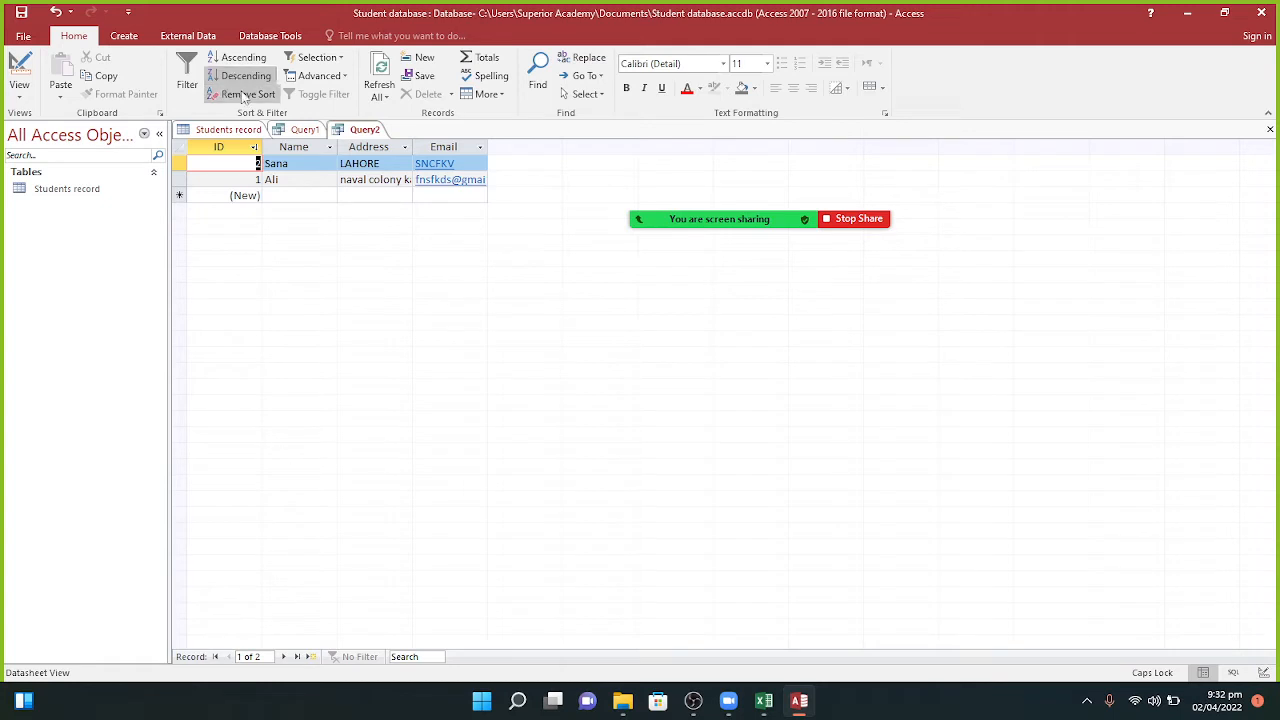
click(243, 95)
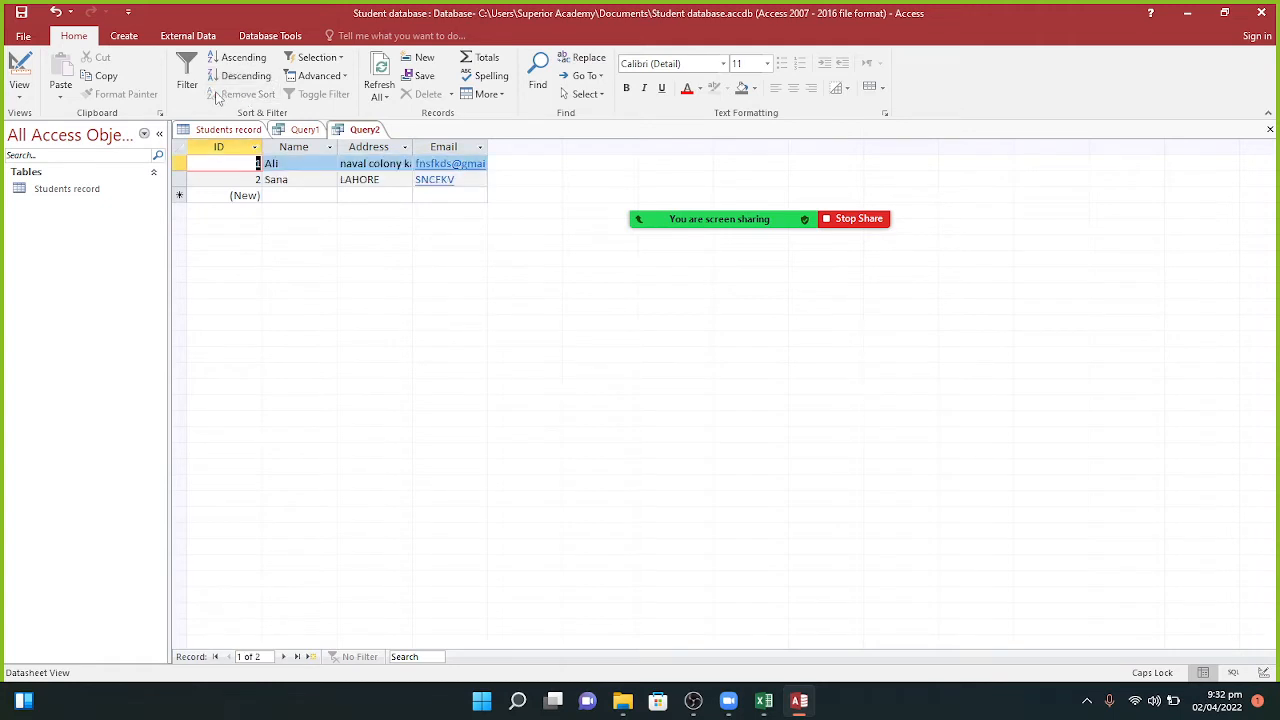
click(185, 80)
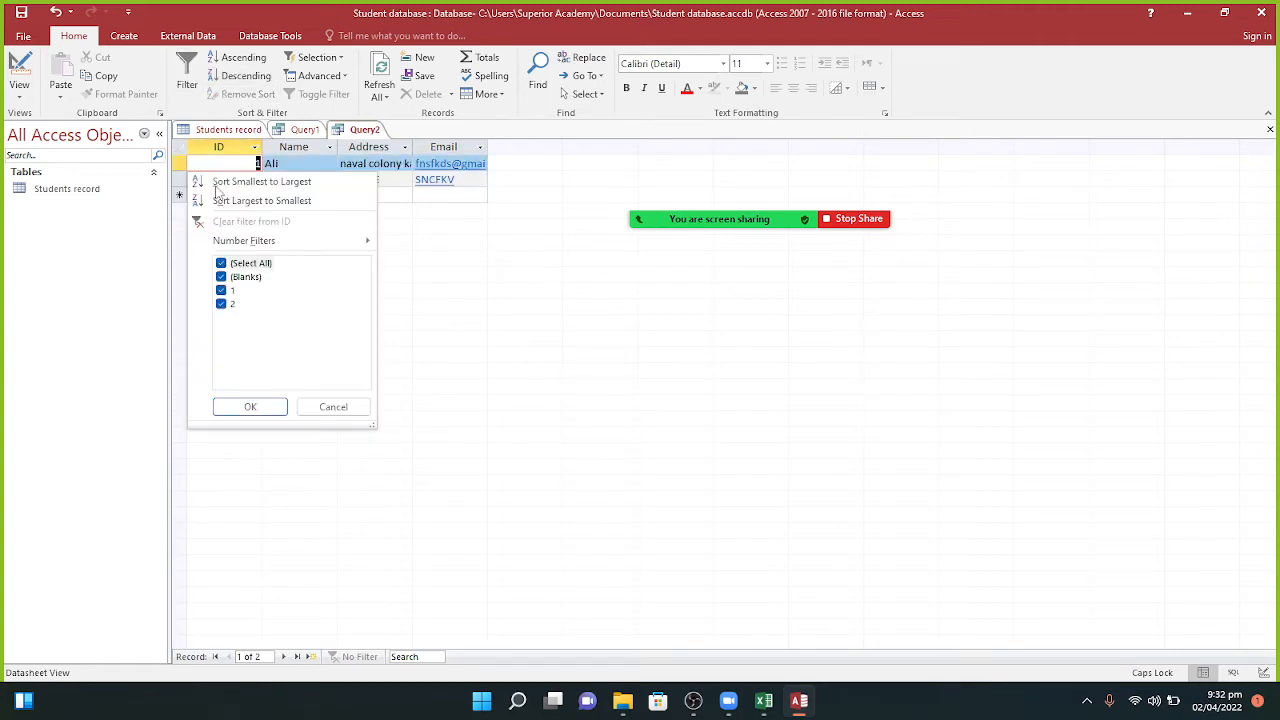
click(240, 264)
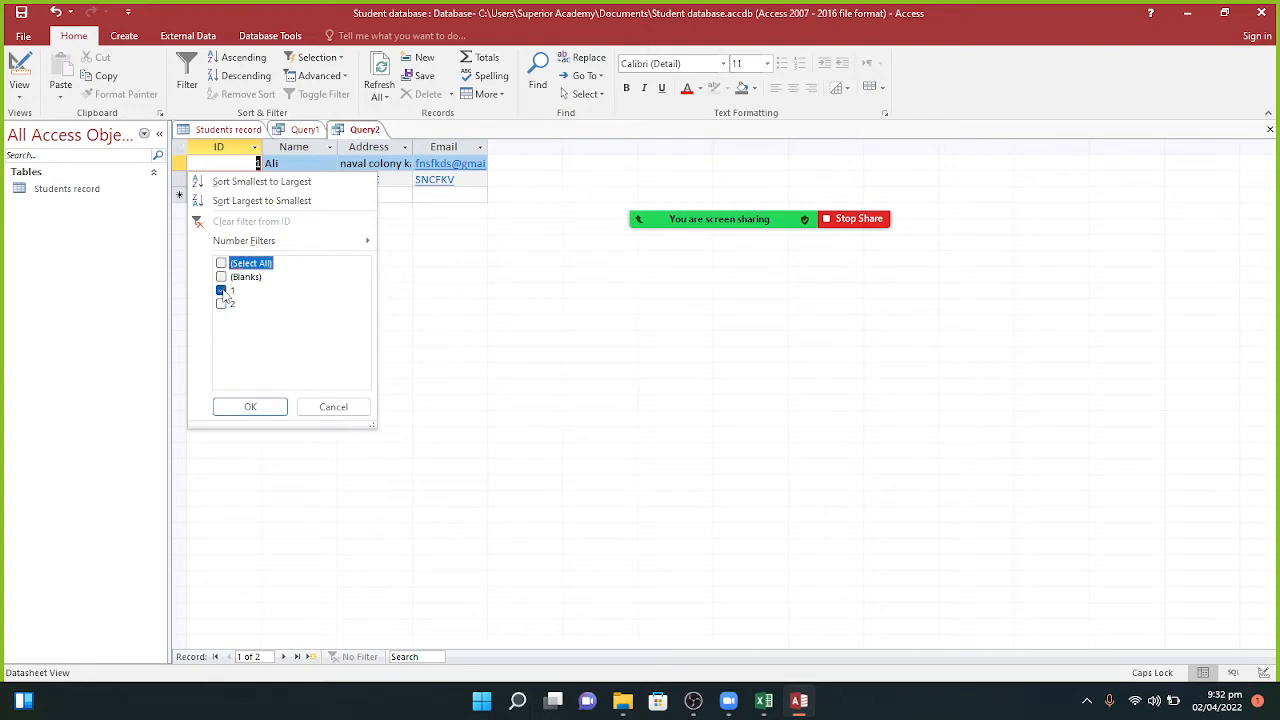
click(247, 407)
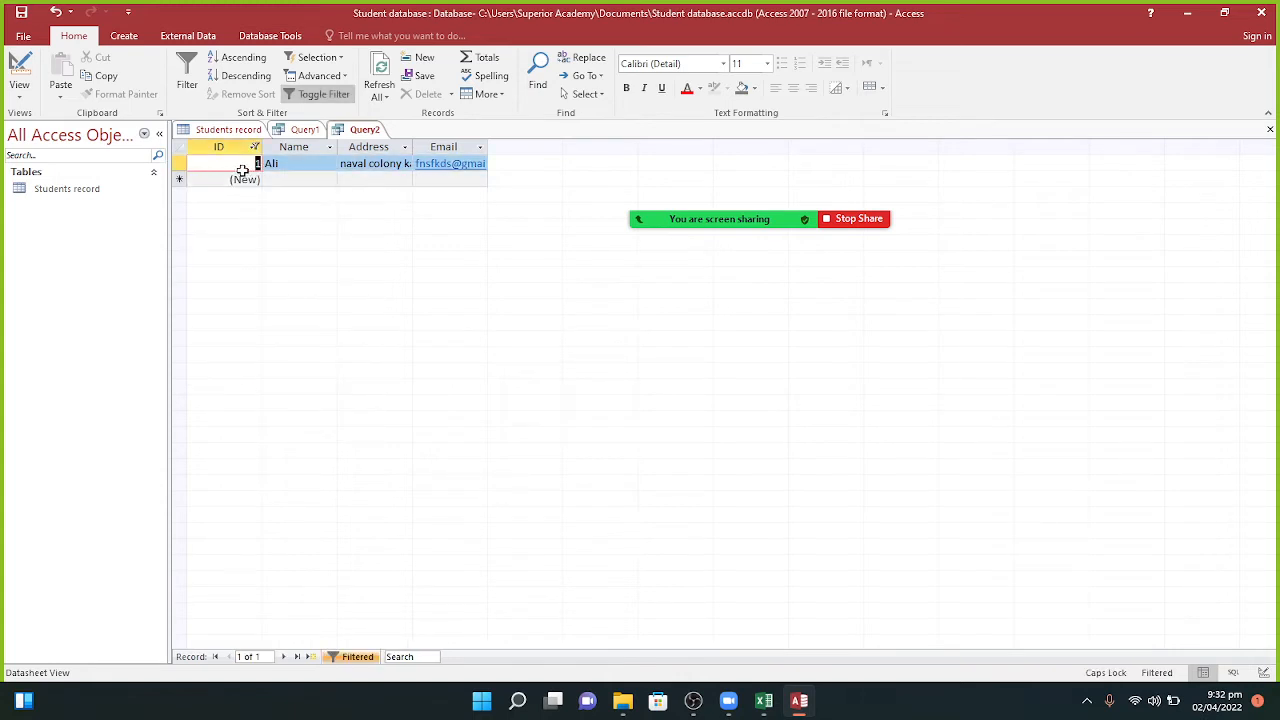
click(185, 80)
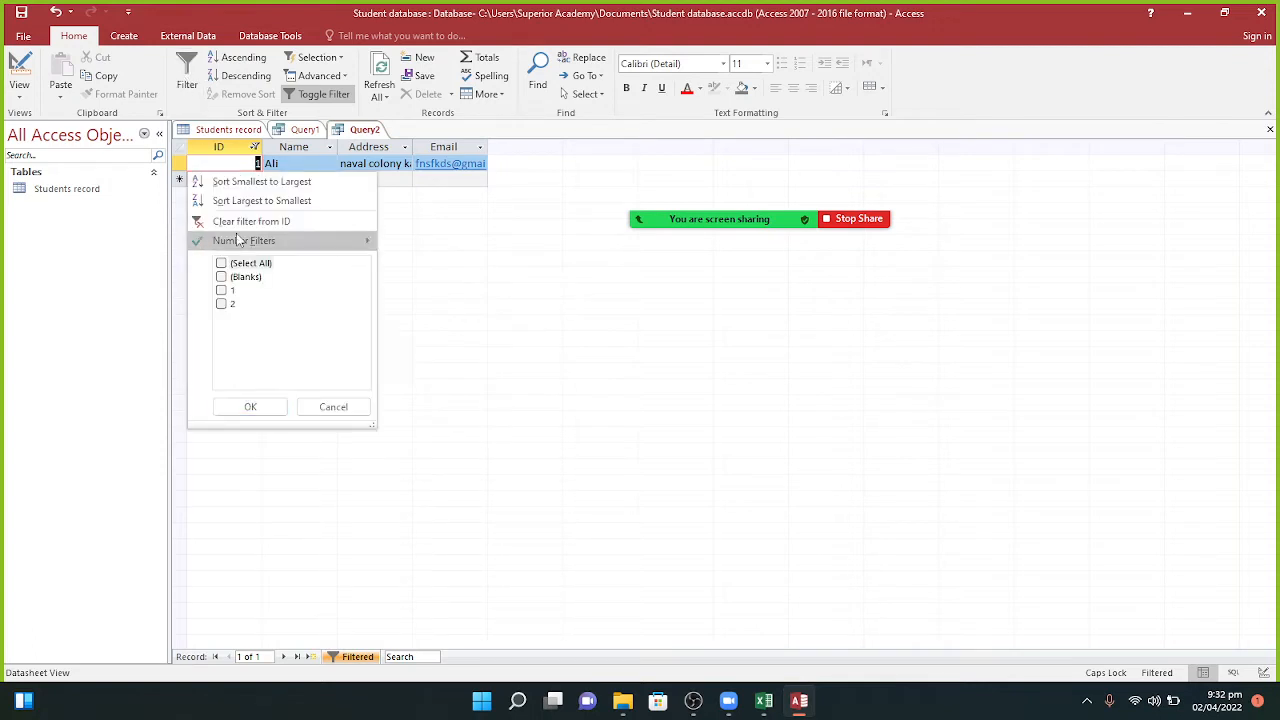
click(222, 263)
click(222, 290)
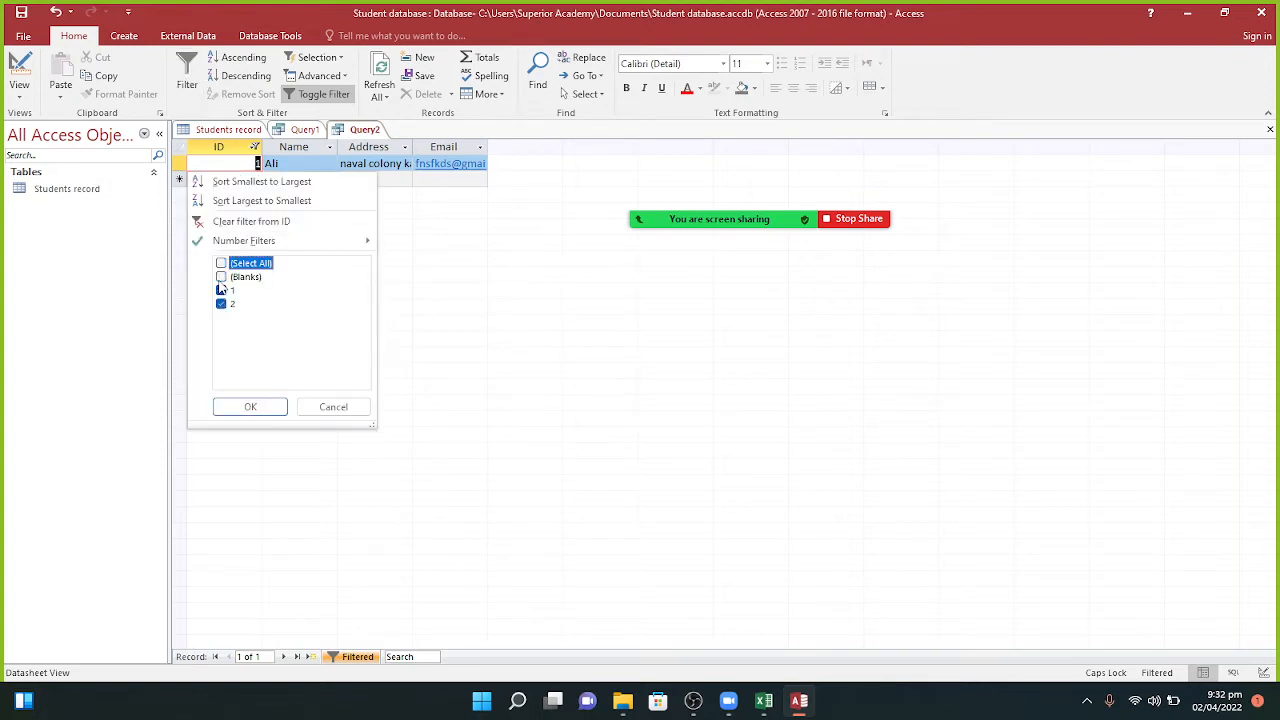
click(250, 406)
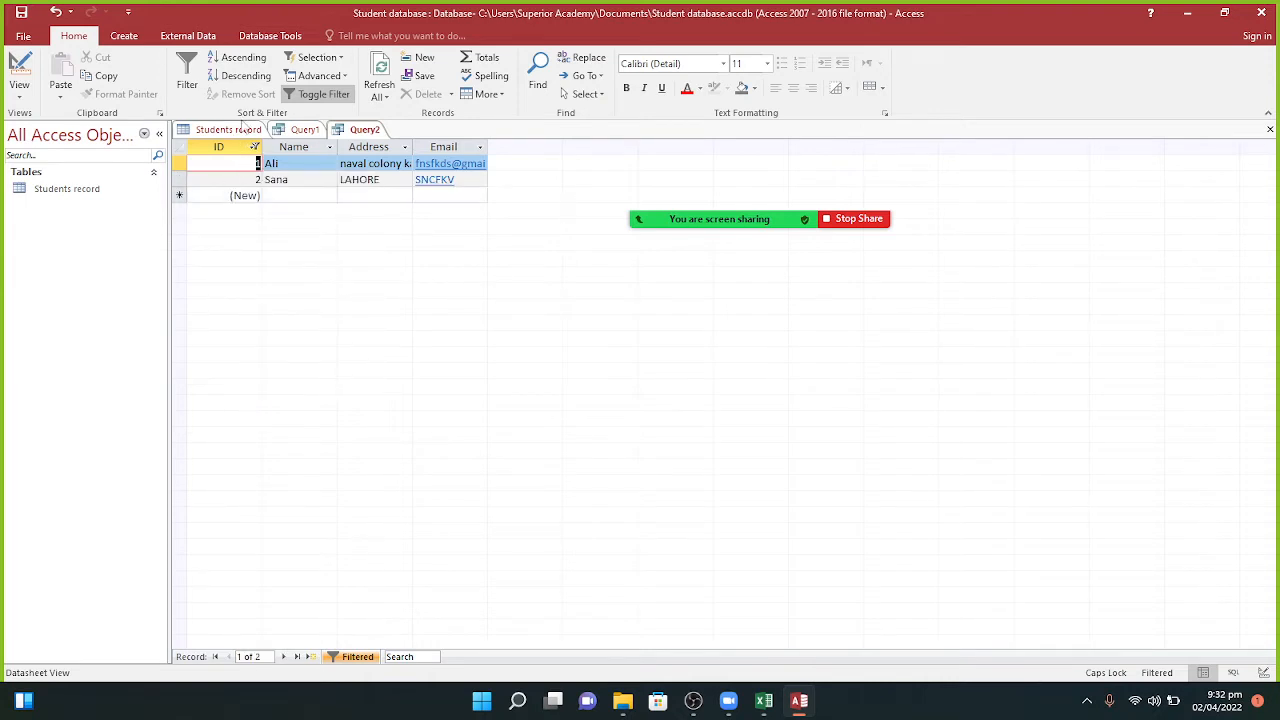
click(187, 76)
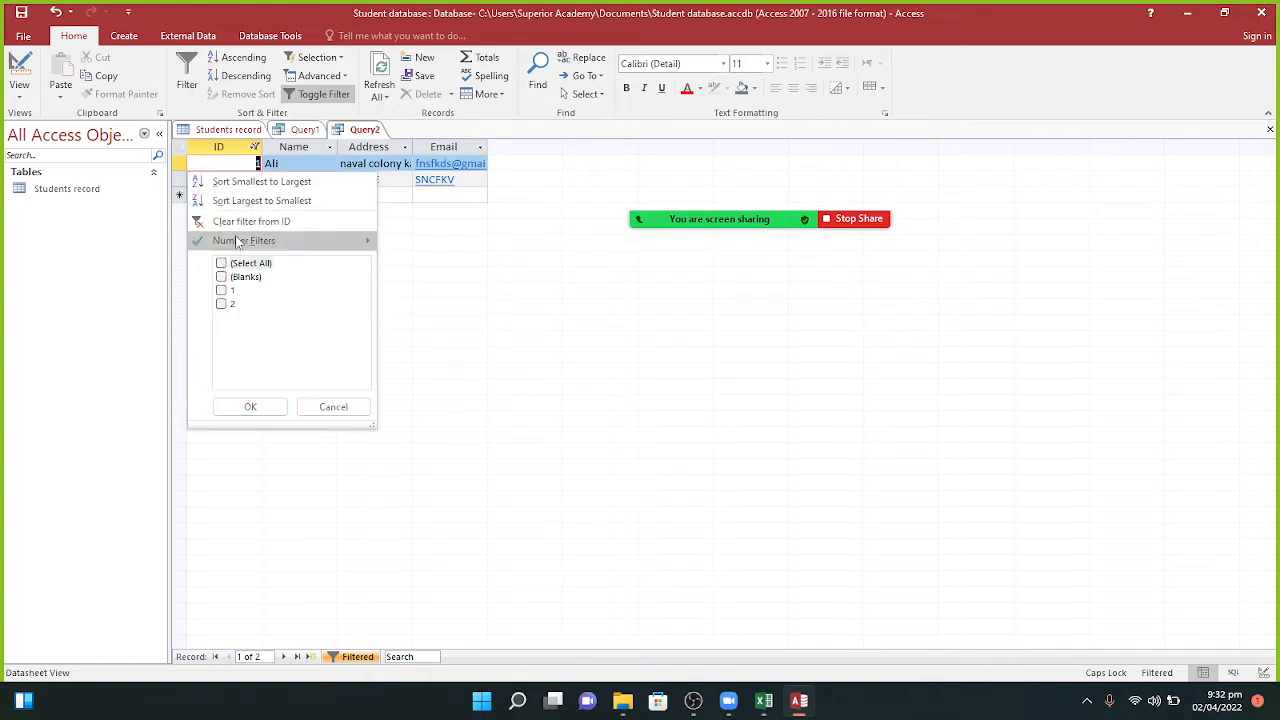
mouse_move(238, 243)
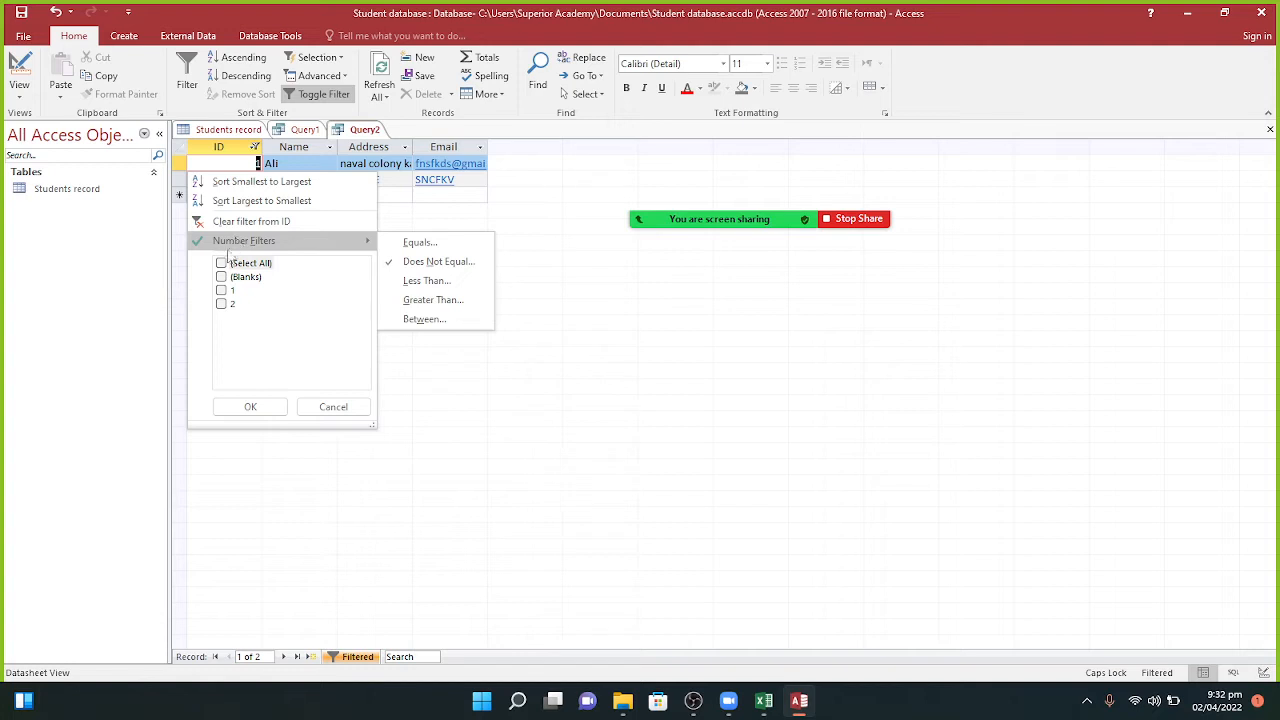
click(336, 227)
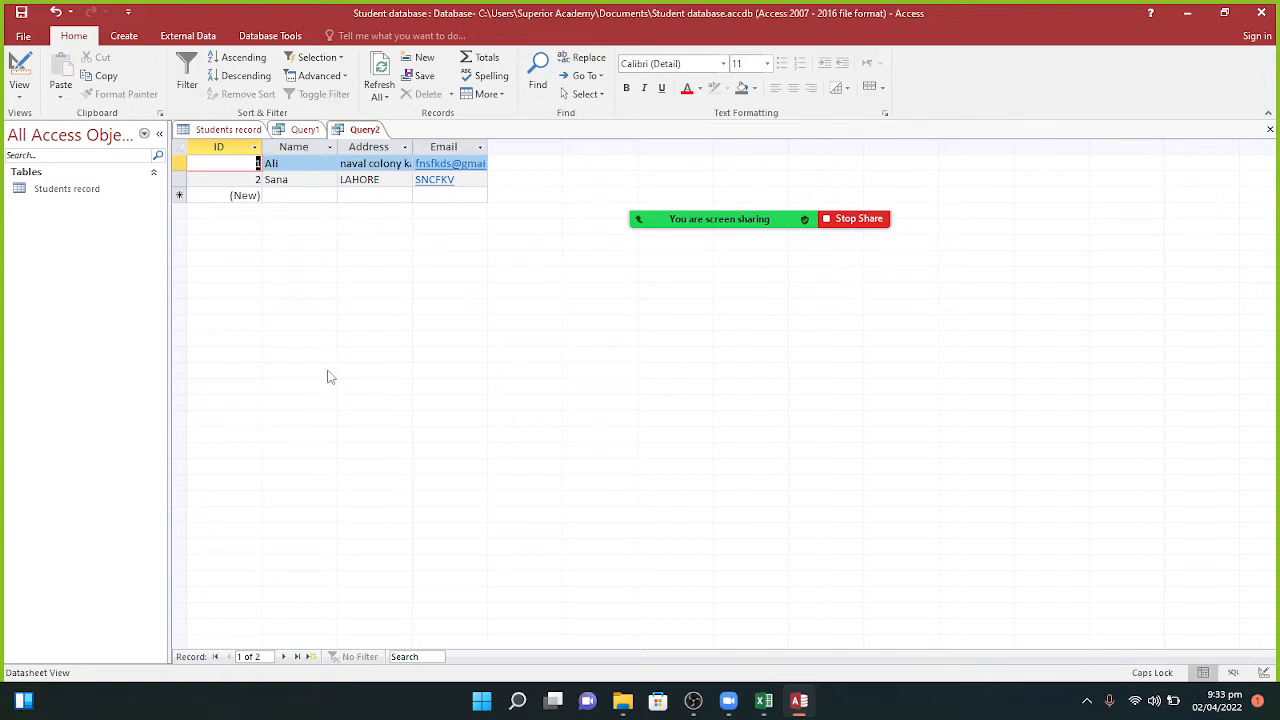
Step: Inspect the sort and filter options for Query2's Name column without applying a filter
click(305, 130)
click(352, 133)
click(291, 147)
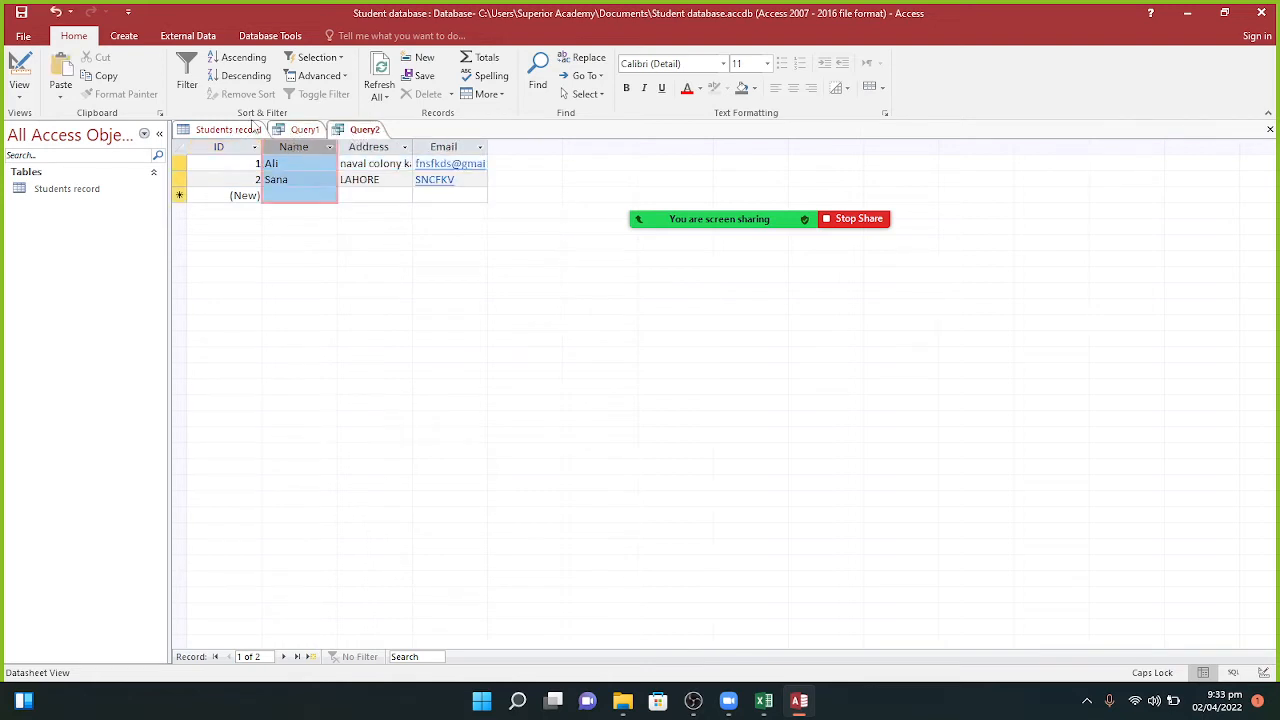
click(185, 86)
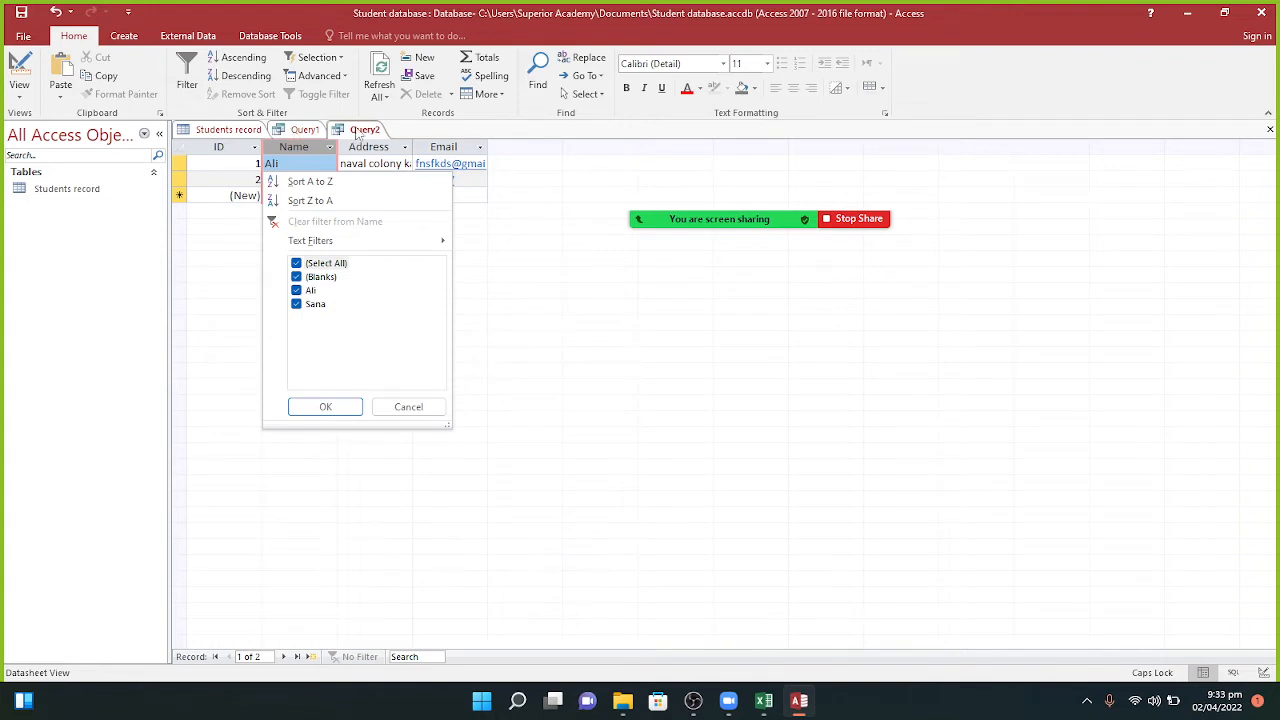
click(360, 133)
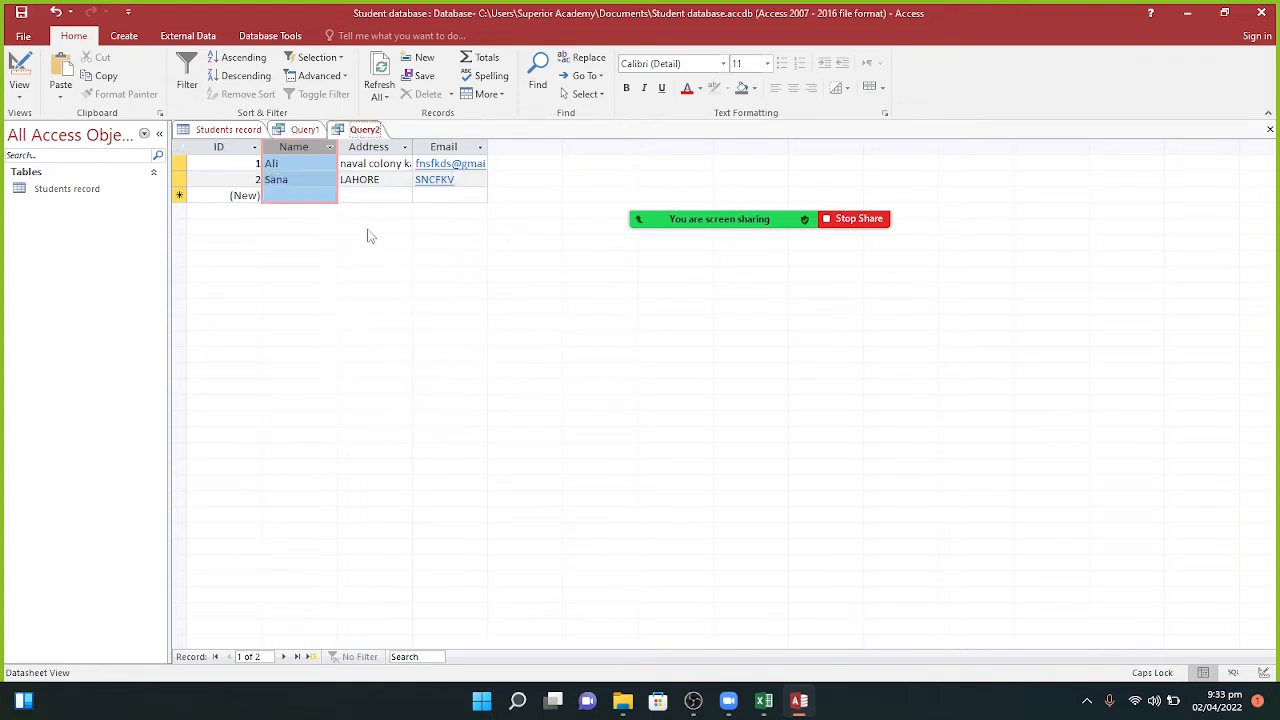
Step: Inspect the filter options for Query2's Address column and close them unchanged
click(244, 131)
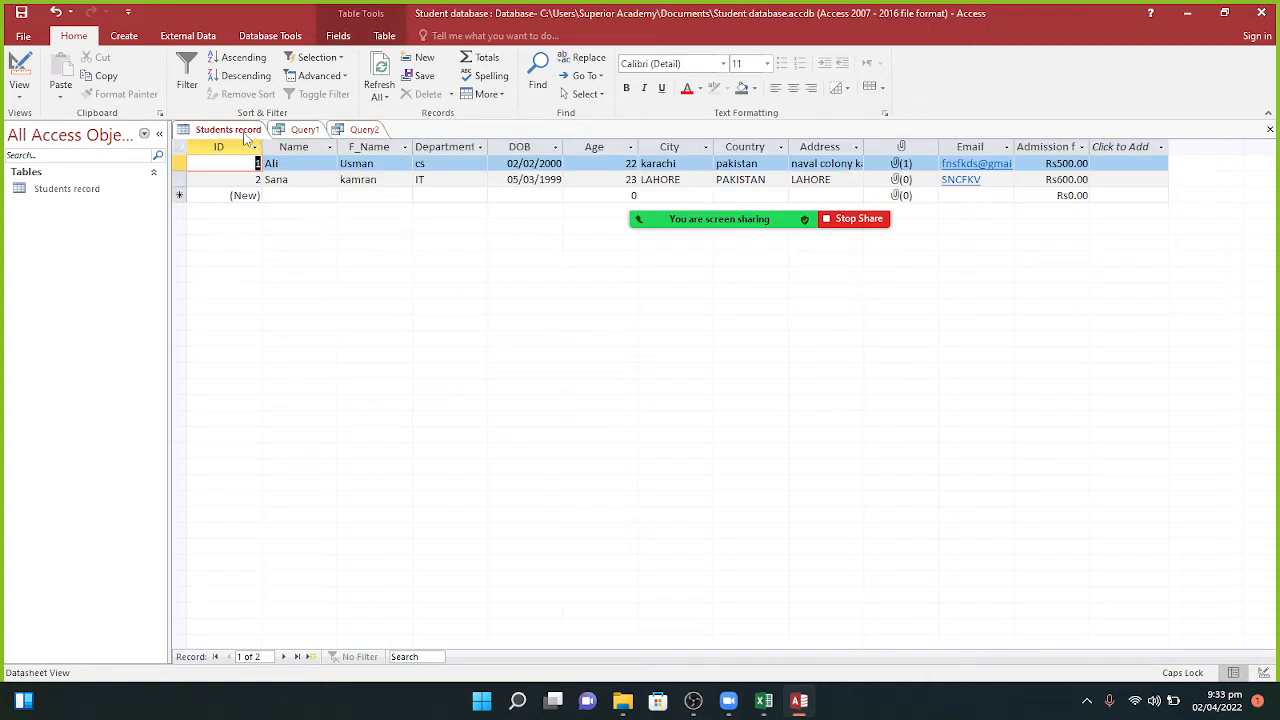
click(369, 131)
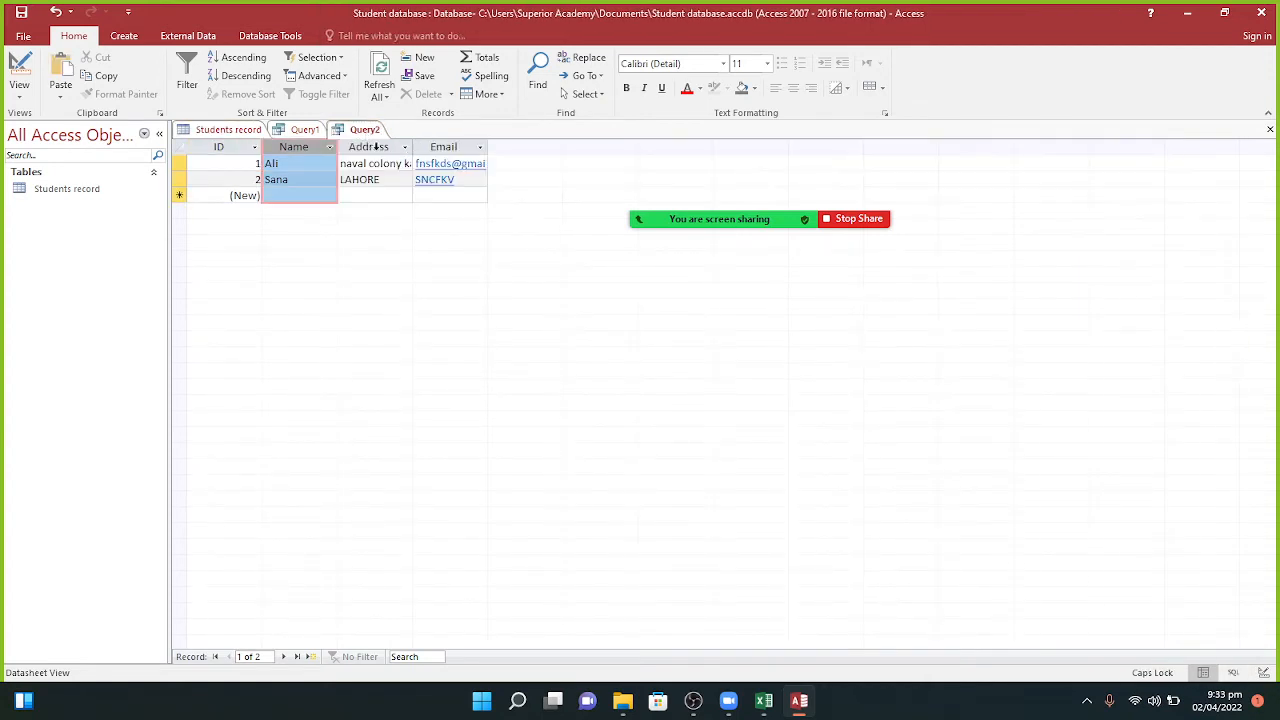
click(376, 148)
click(186, 88)
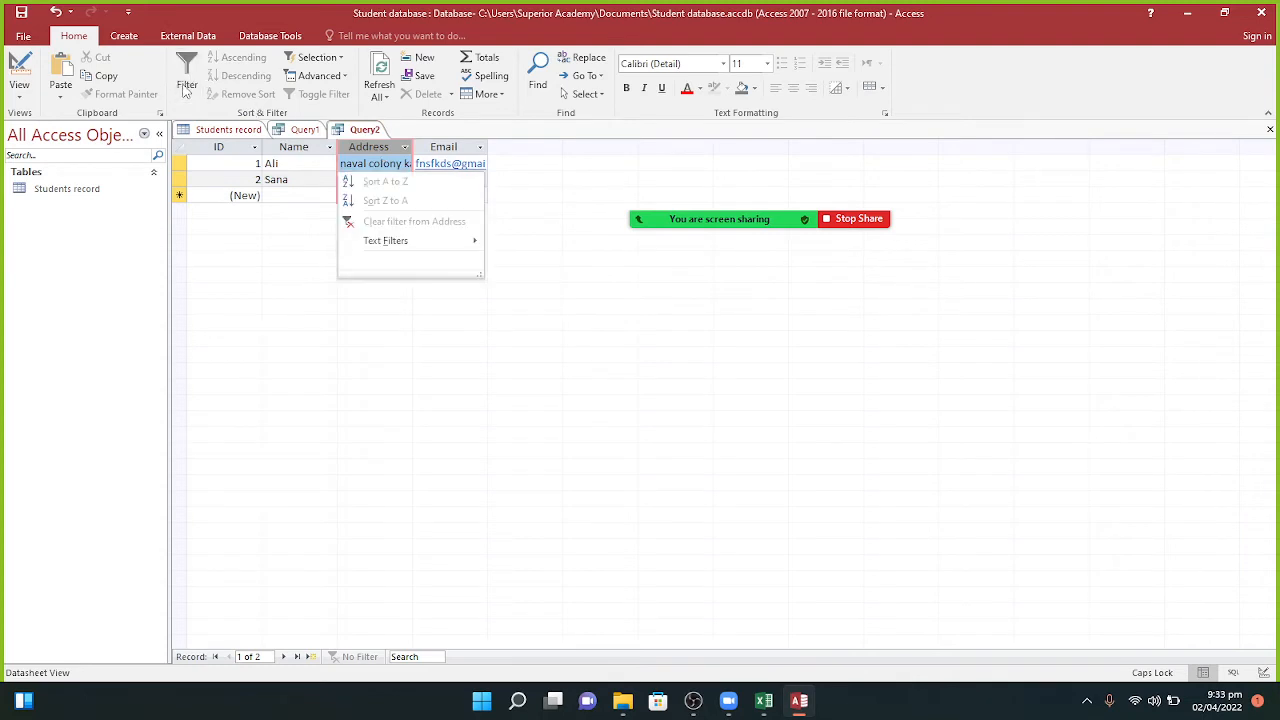
mouse_move(399, 242)
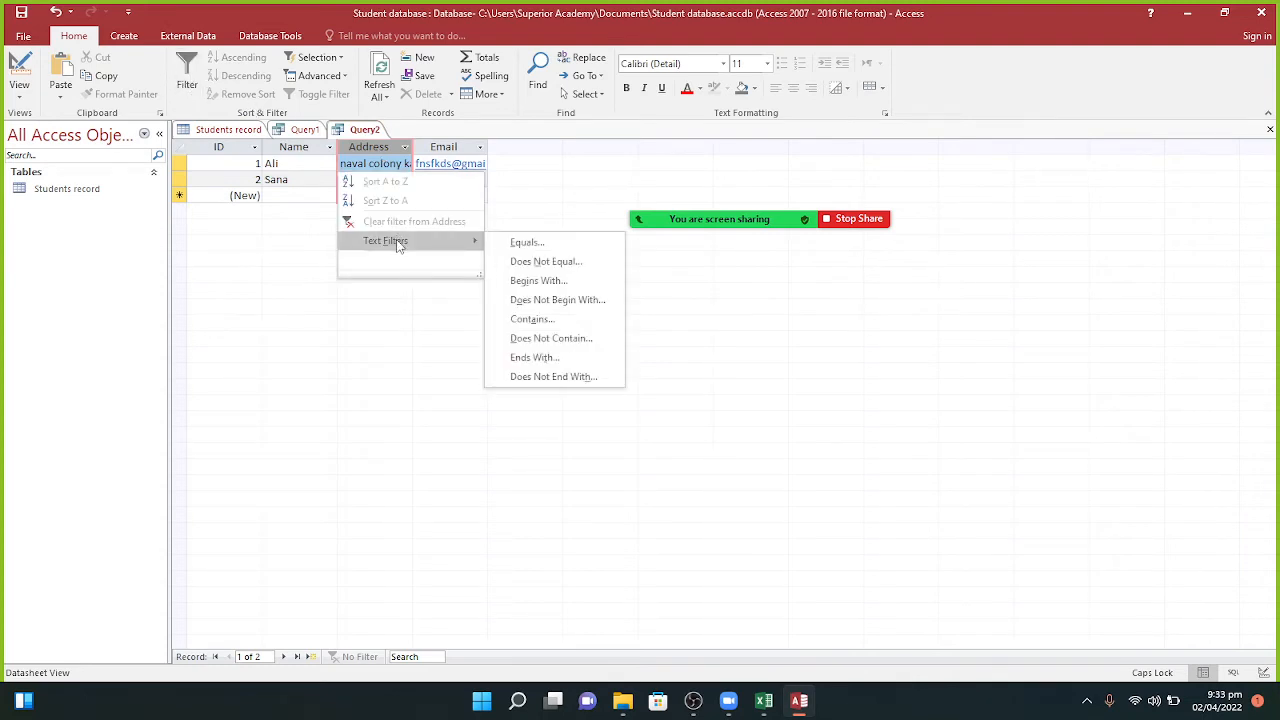
click(284, 376)
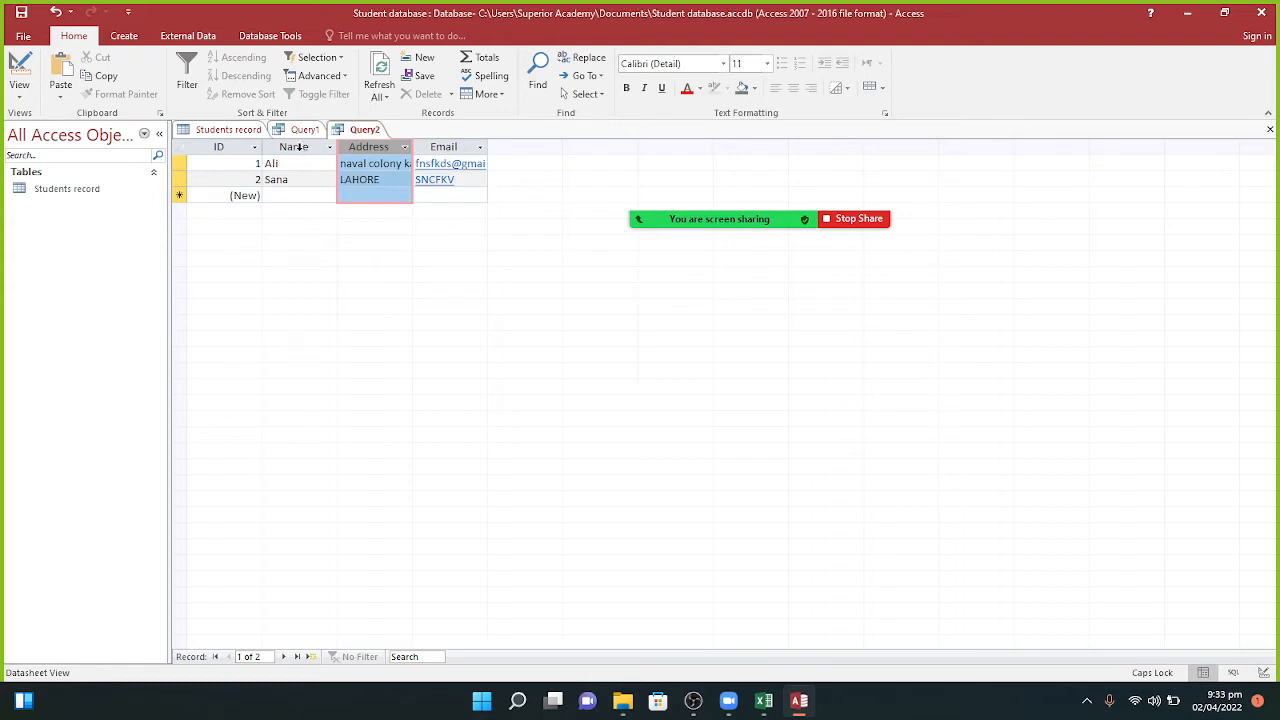
Step: Inspect the filter options for Query1's ID column and close them unchanged
click(238, 131)
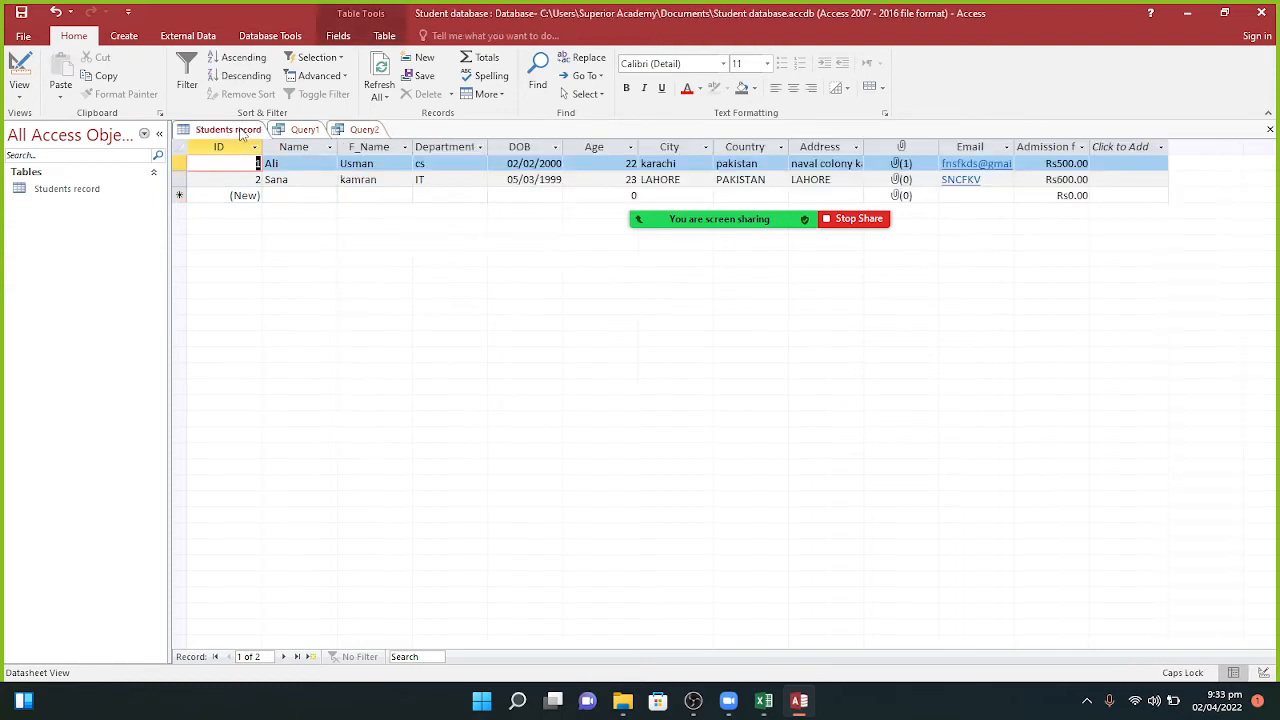
click(300, 130)
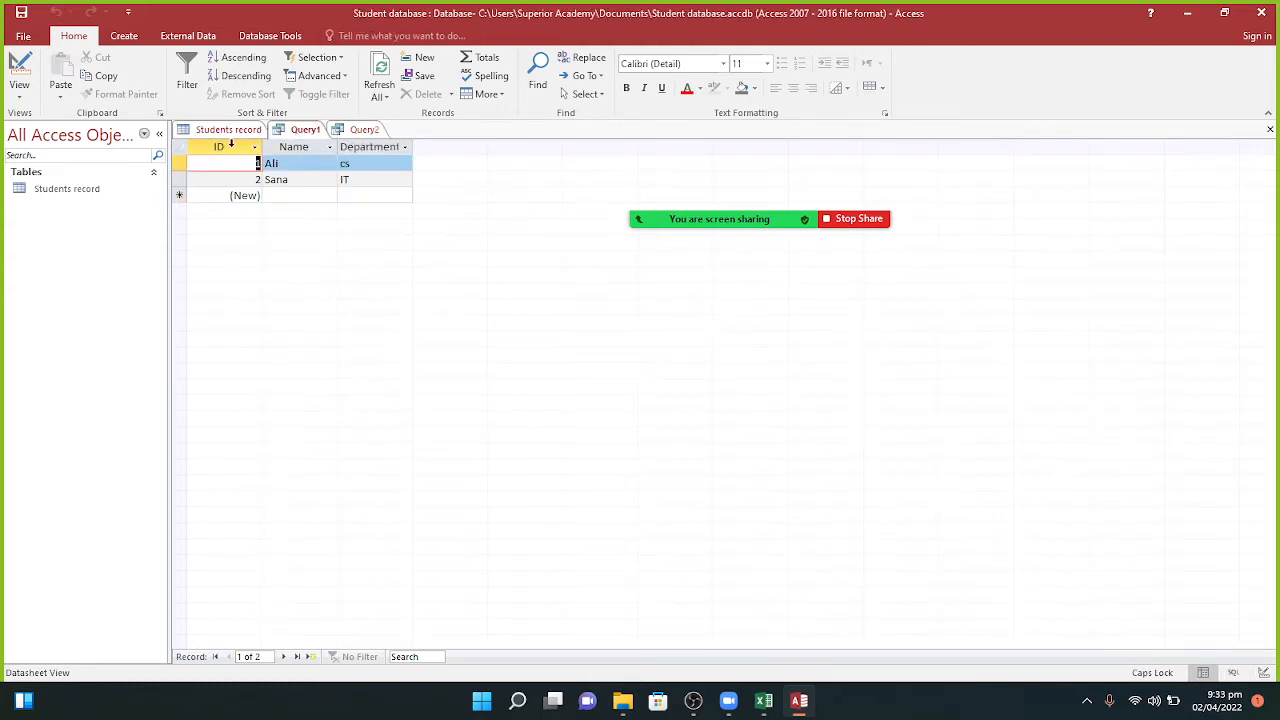
click(227, 144)
click(186, 86)
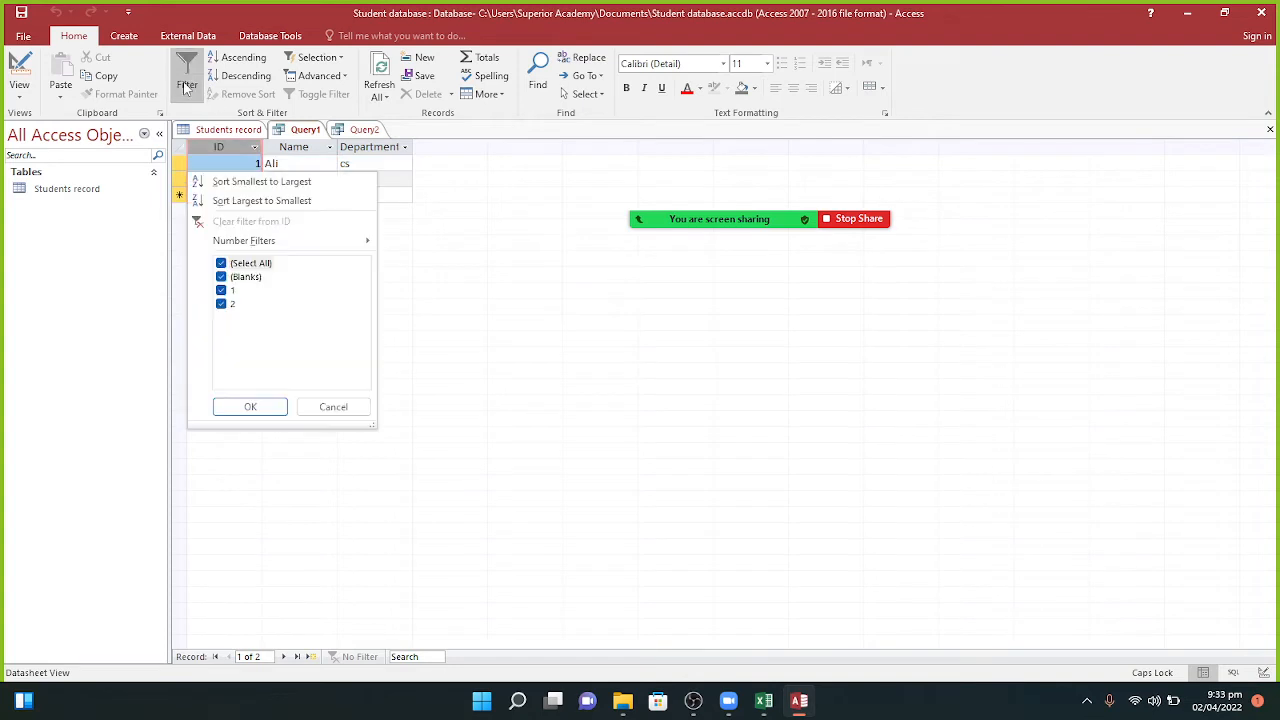
click(412, 283)
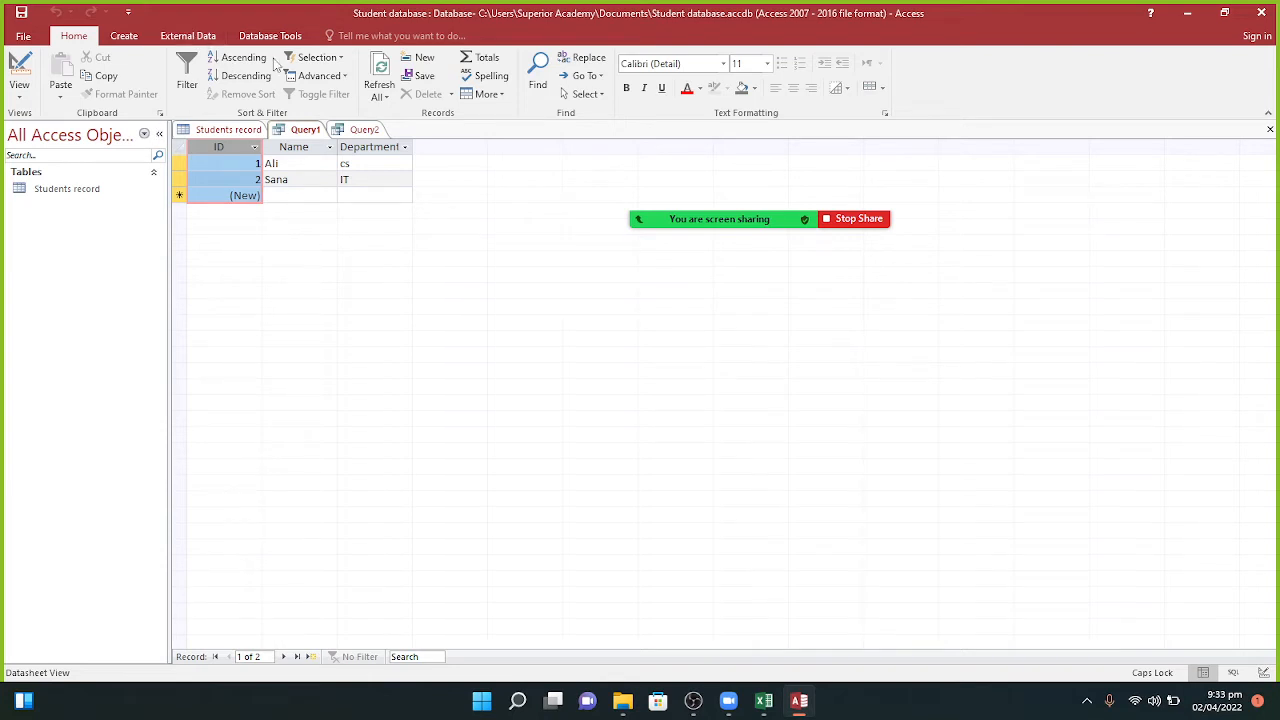
Step: Launch the Query Wizard, saving Query1 under its existing name first
click(124, 36)
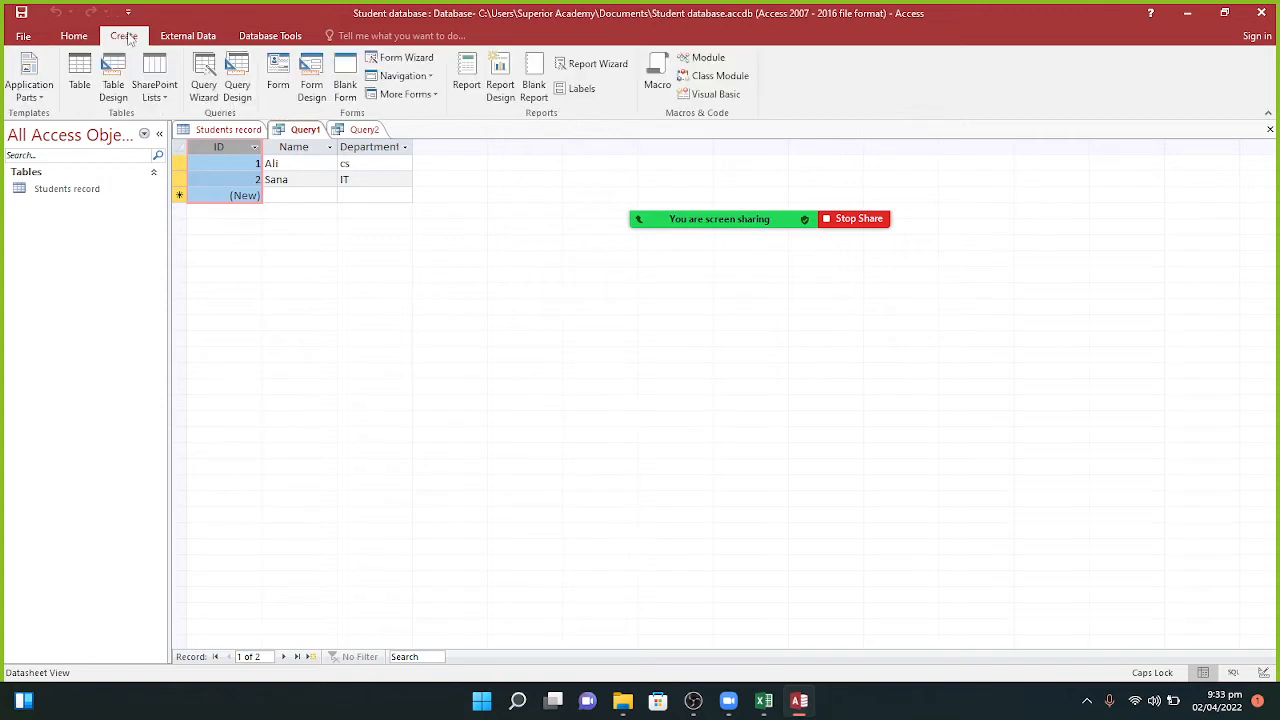
click(203, 70)
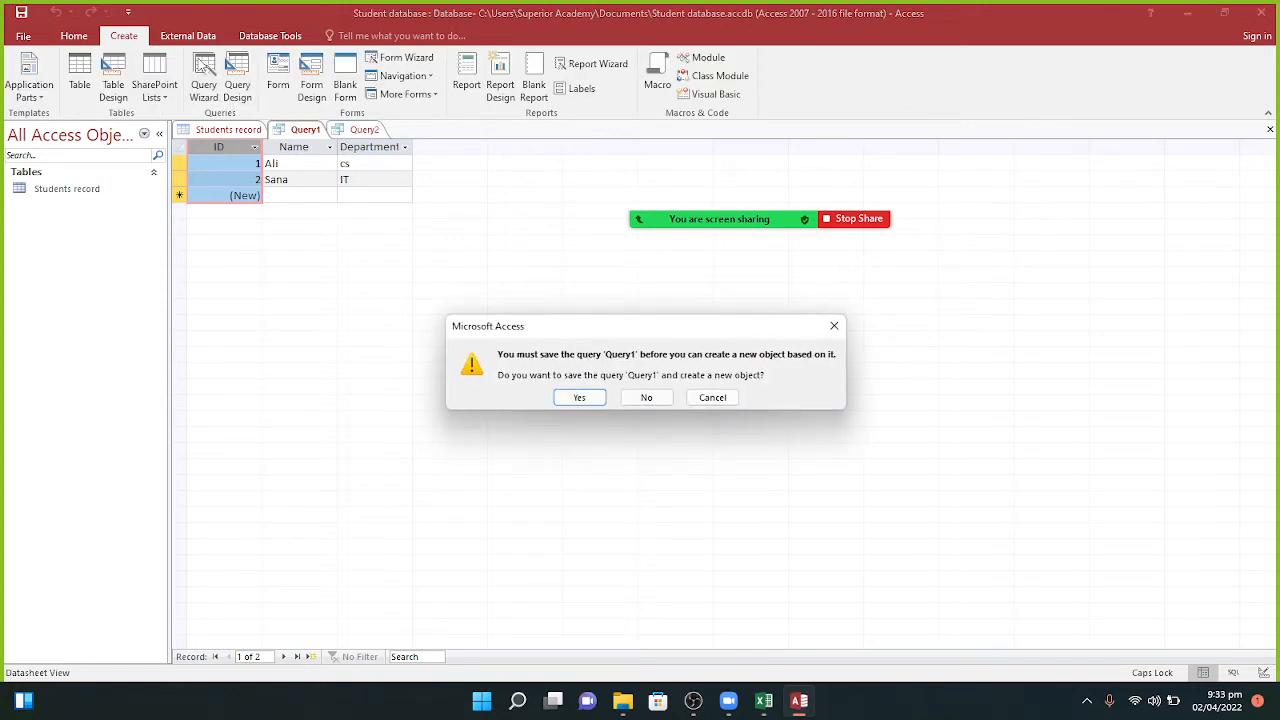
click(579, 398)
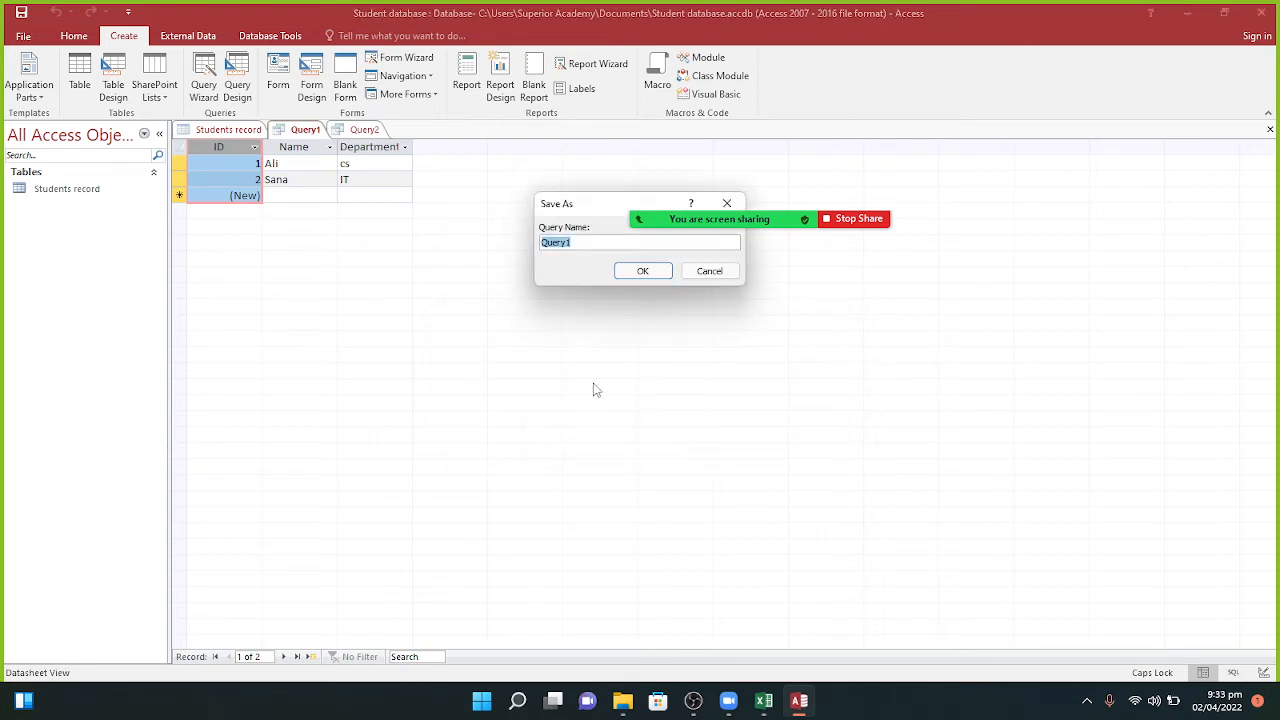
click(644, 273)
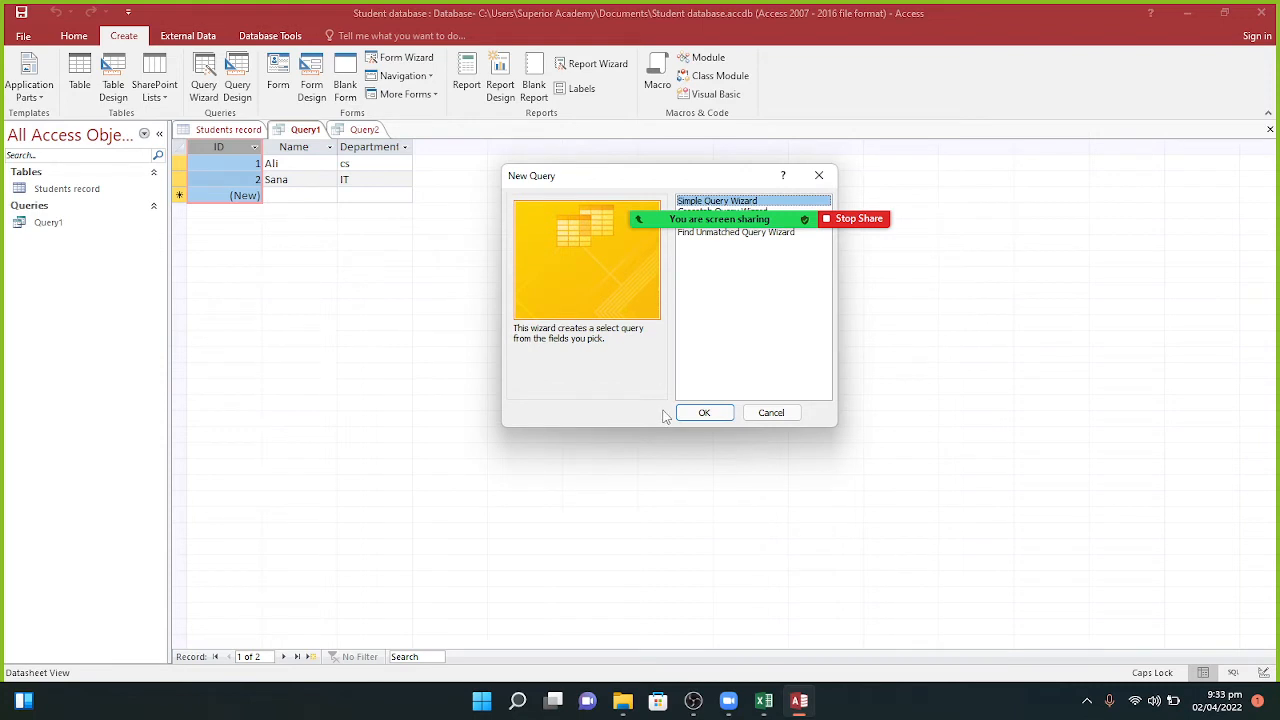
Step: Use the Simple Query Wizard to create 'Query1 Query' with the ID and Name fields
click(696, 413)
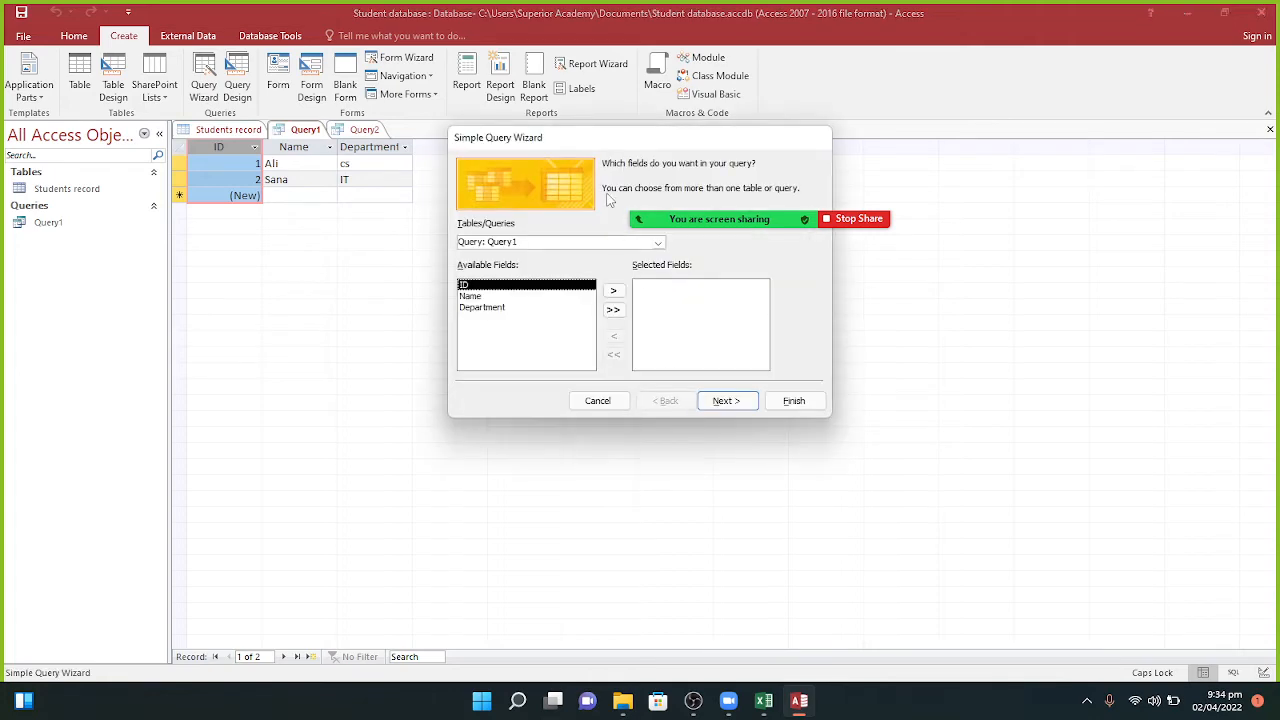
drag(614, 140, 642, 229)
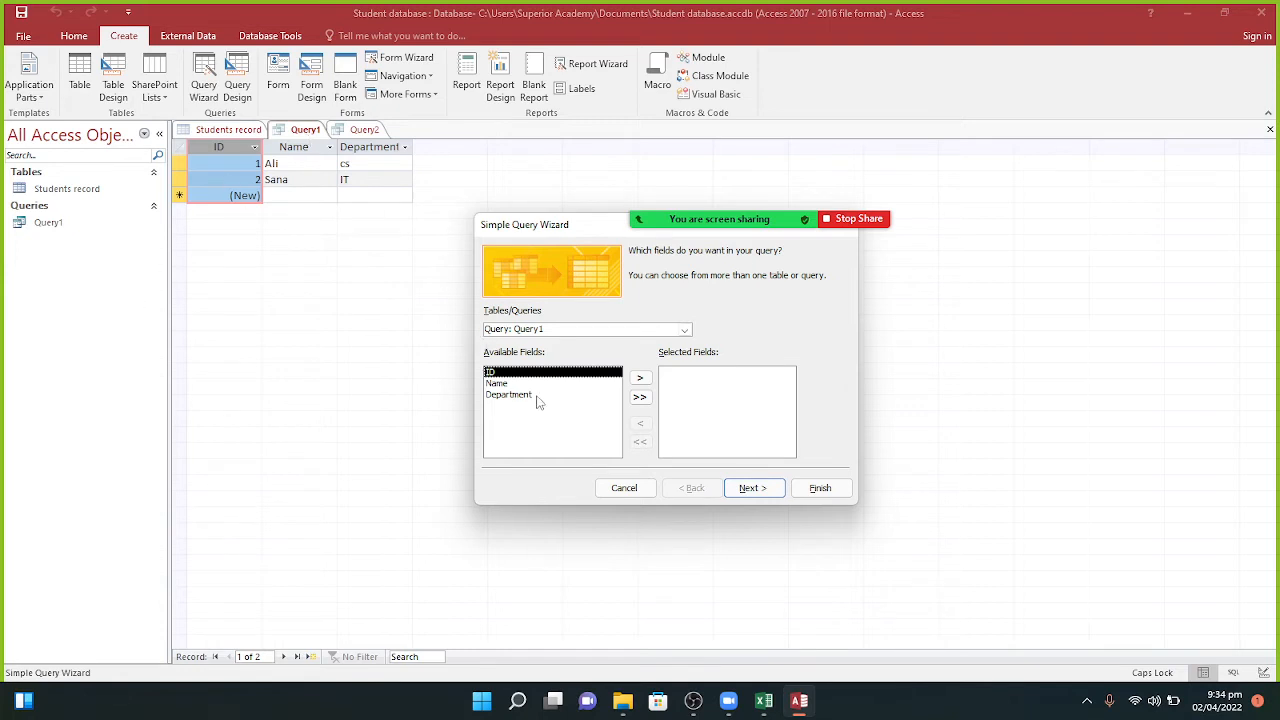
click(640, 380)
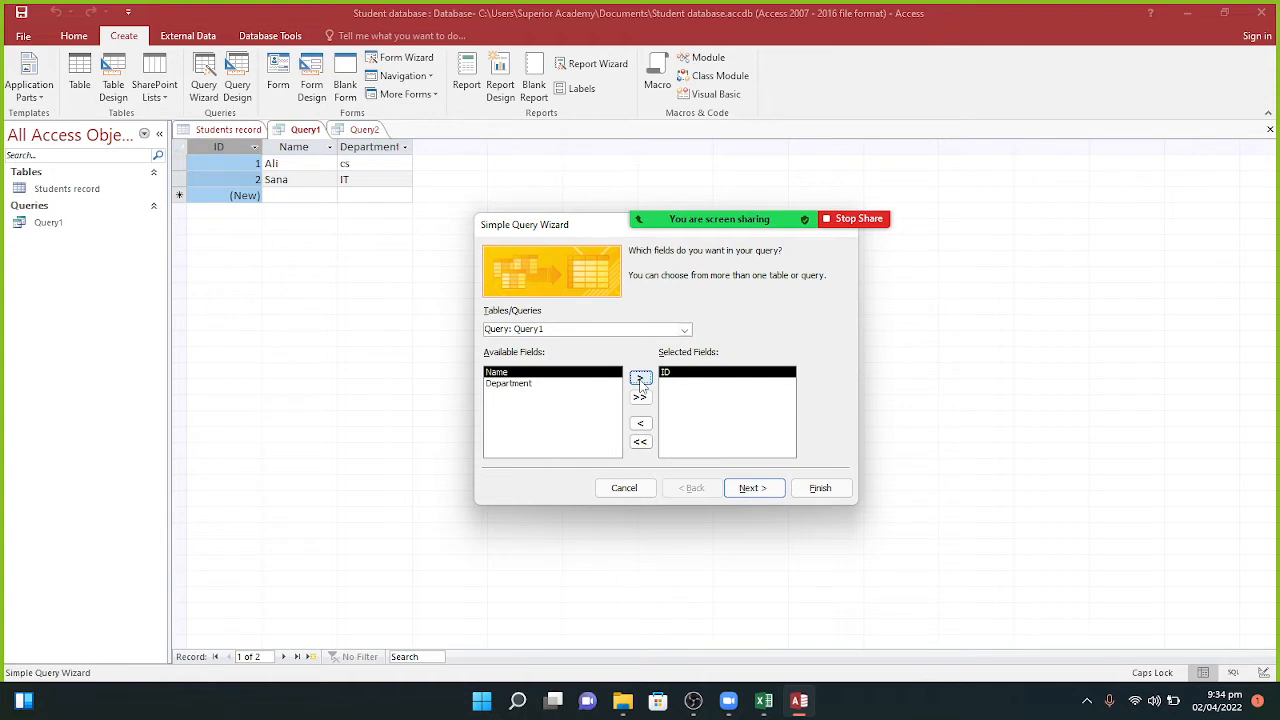
click(641, 380)
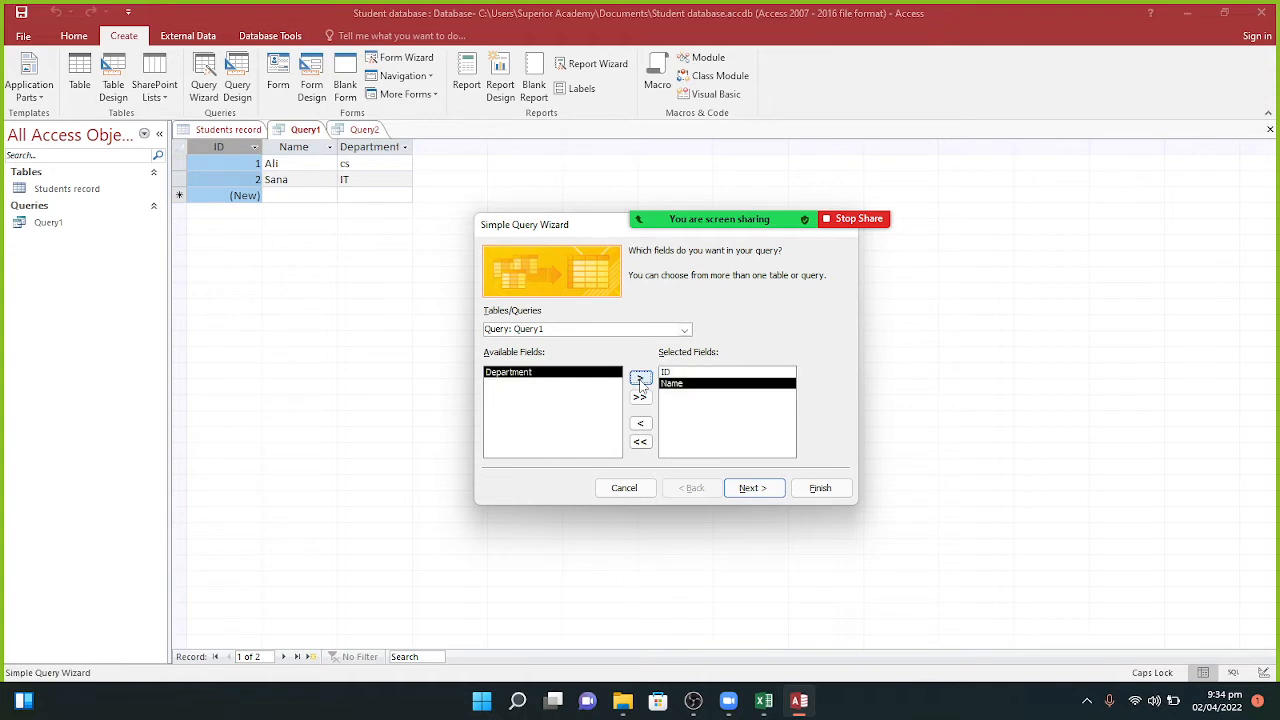
click(748, 488)
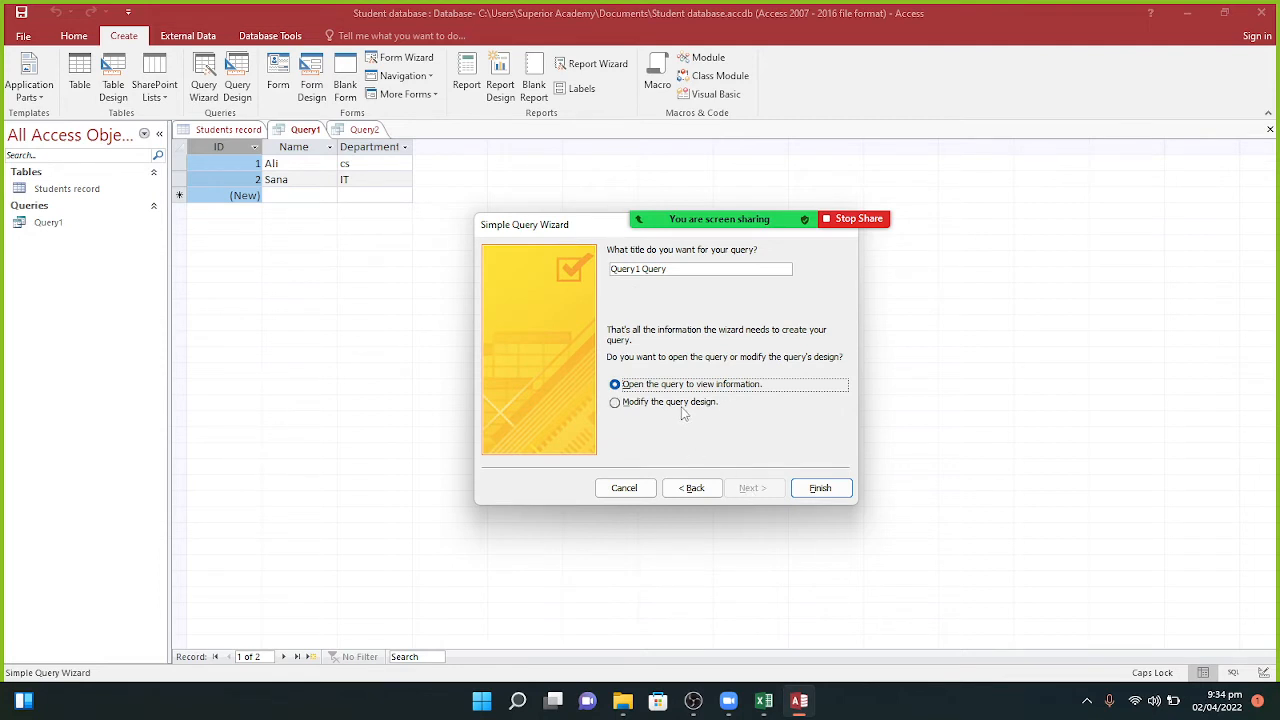
click(821, 488)
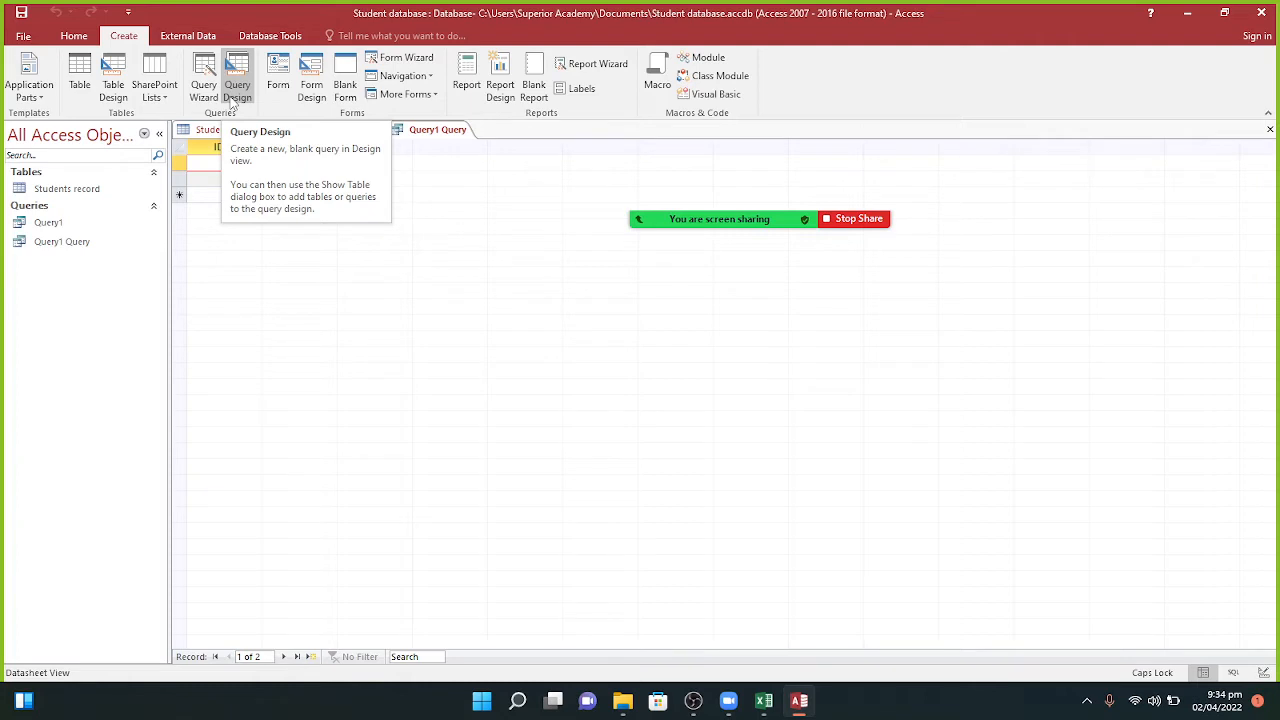
Step: Return to the Students record datasheet, dismiss the Zoom popup and generate a form from it
click(207, 131)
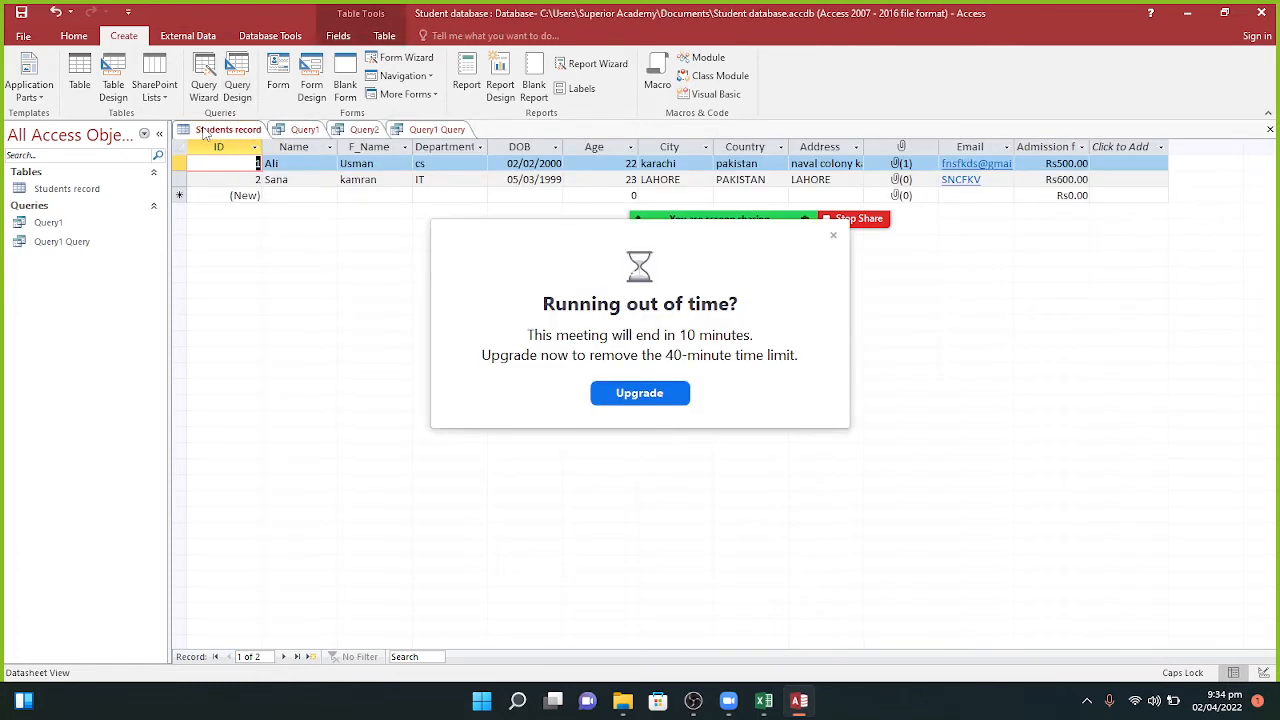
click(833, 237)
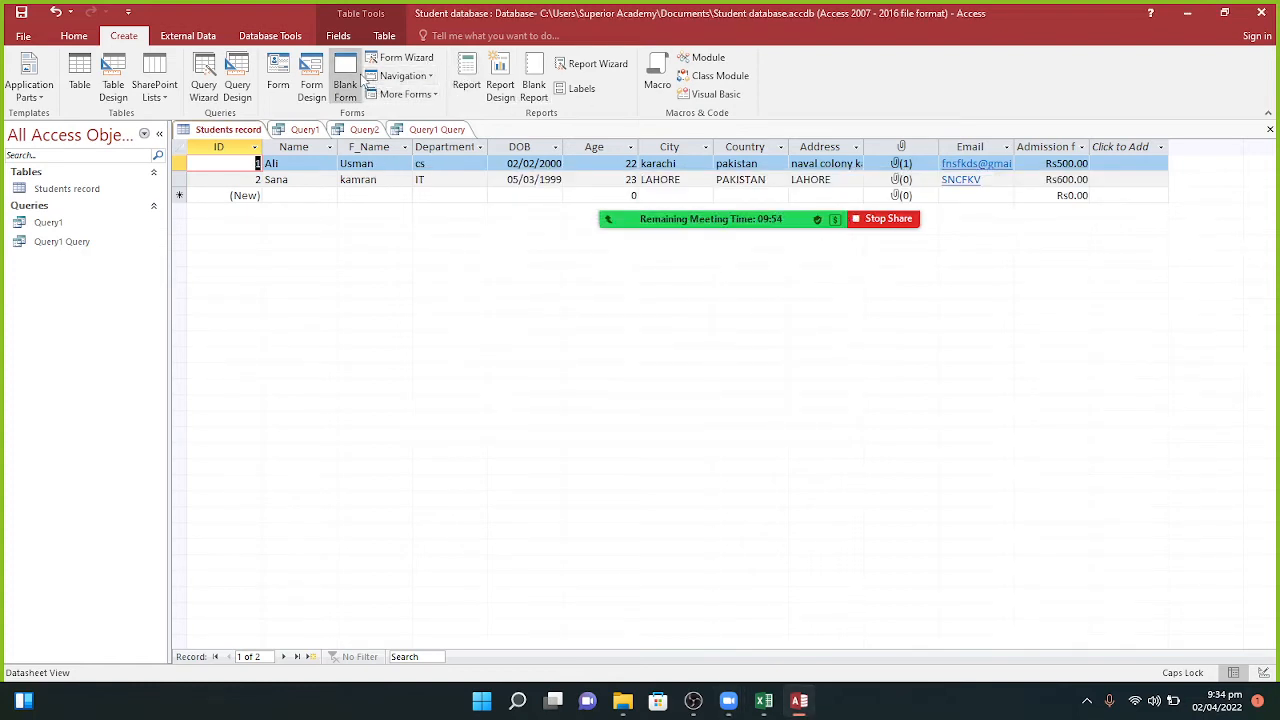
click(275, 78)
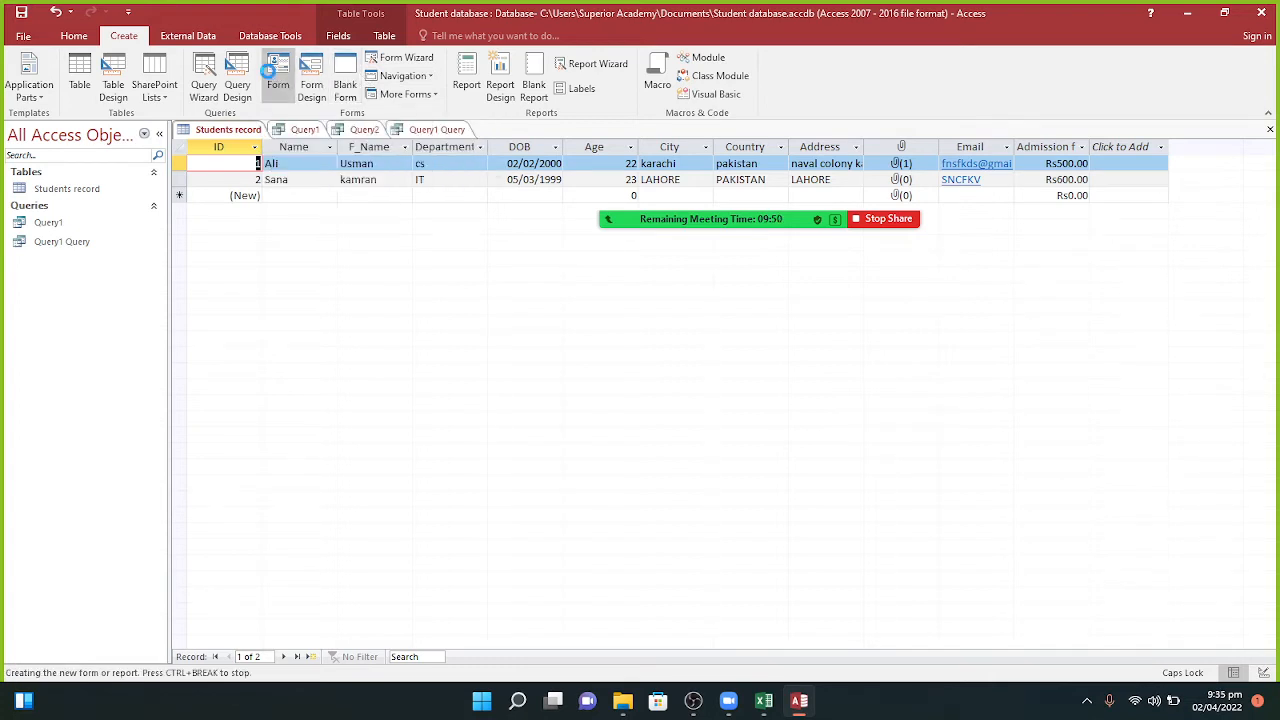
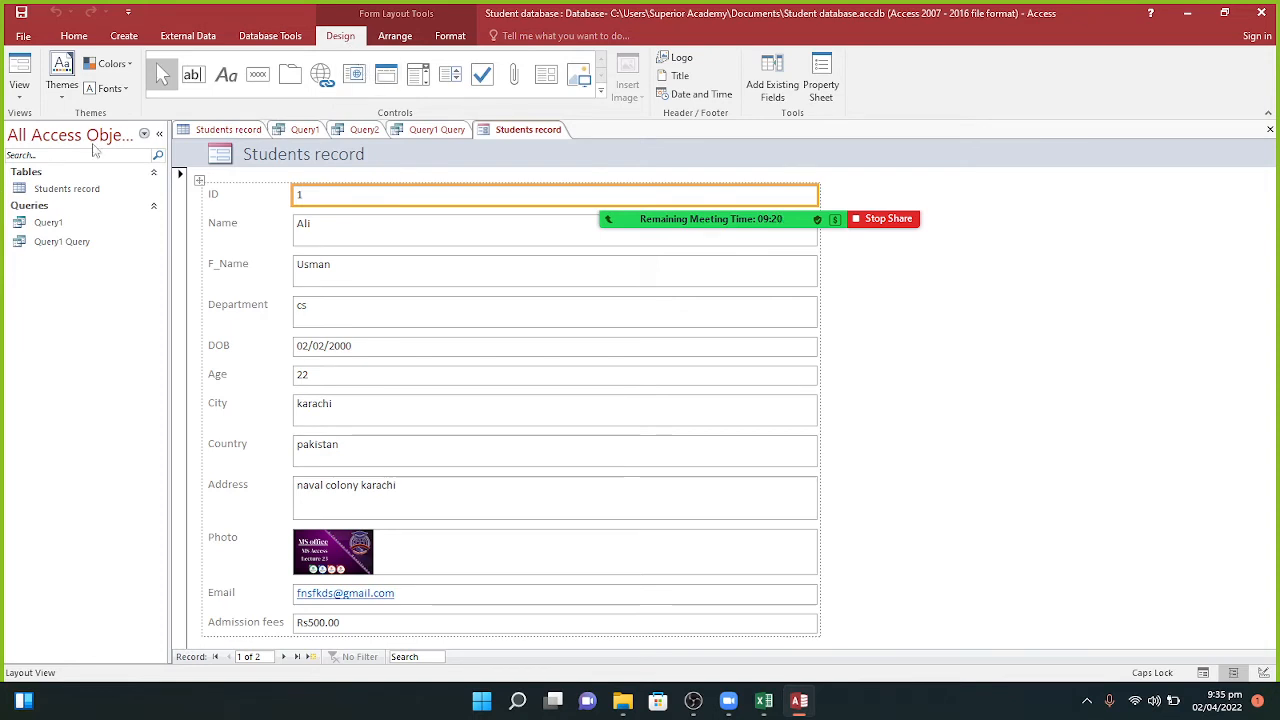
Step: Apply a new theme and a new colour scheme to the Students record form
click(62, 80)
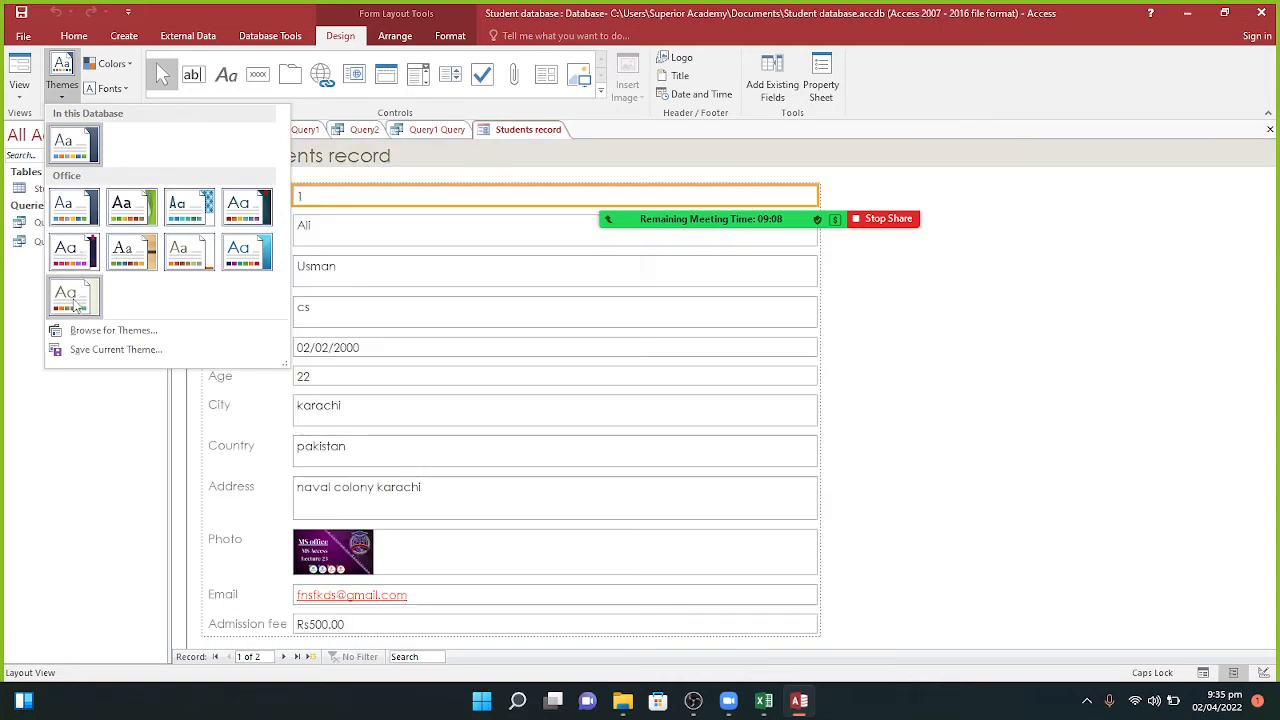
click(240, 253)
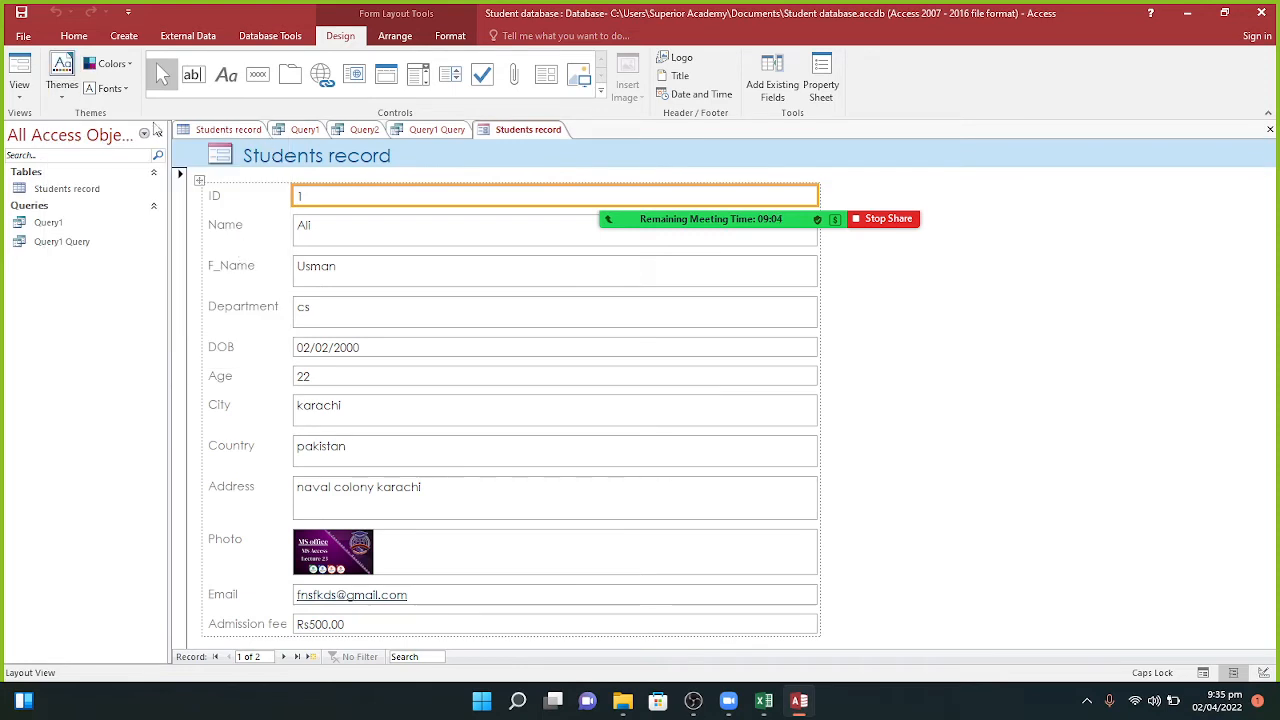
click(108, 64)
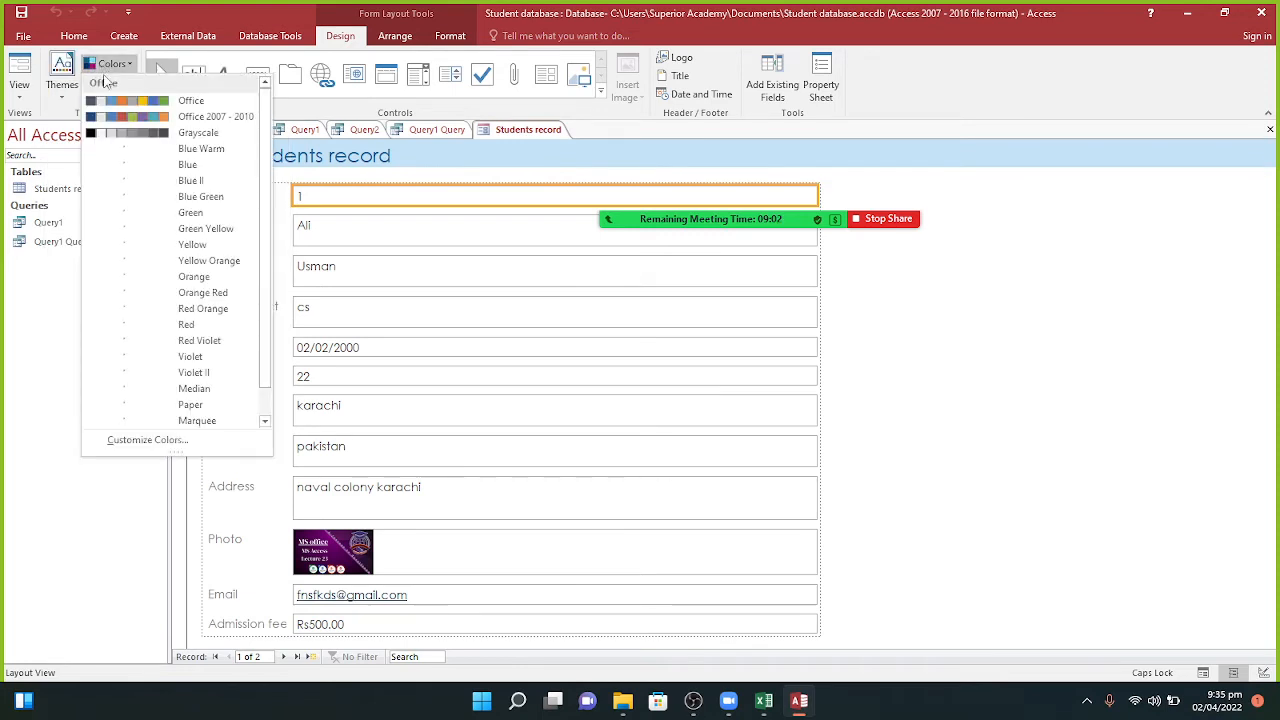
click(133, 188)
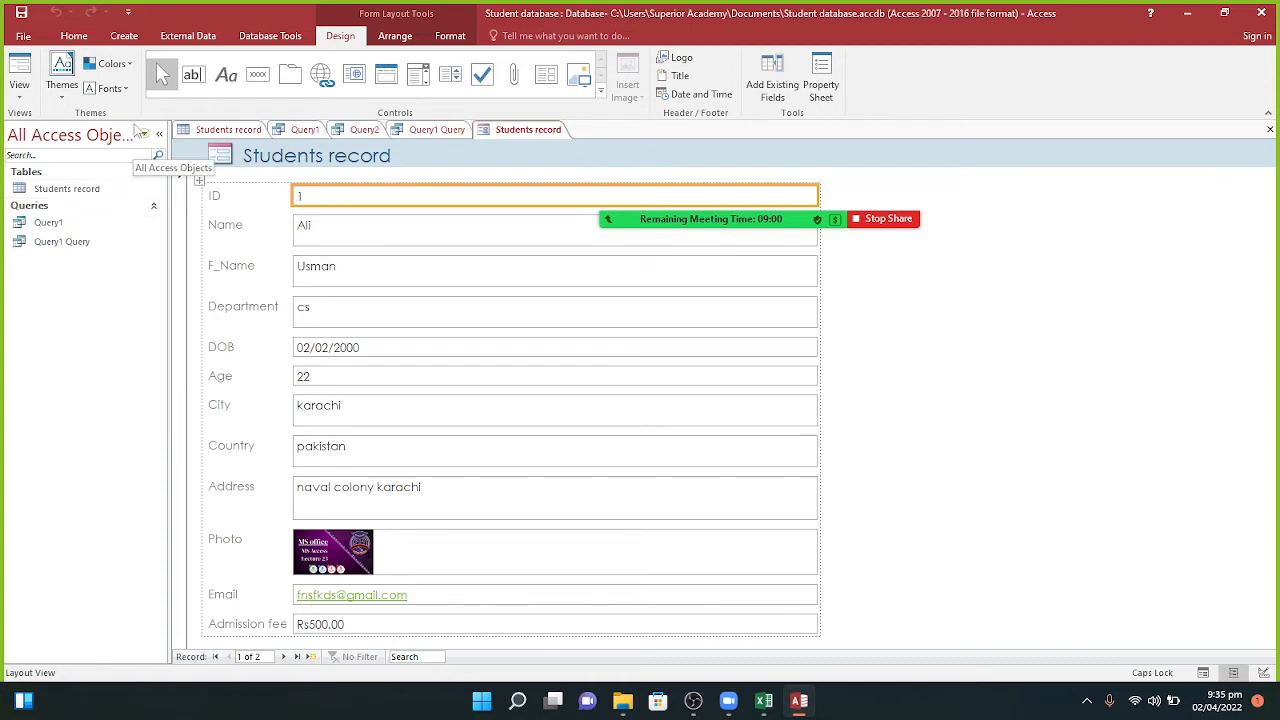
Step: Set the form's font set to Franklin Gothic, trying Arial first
click(111, 92)
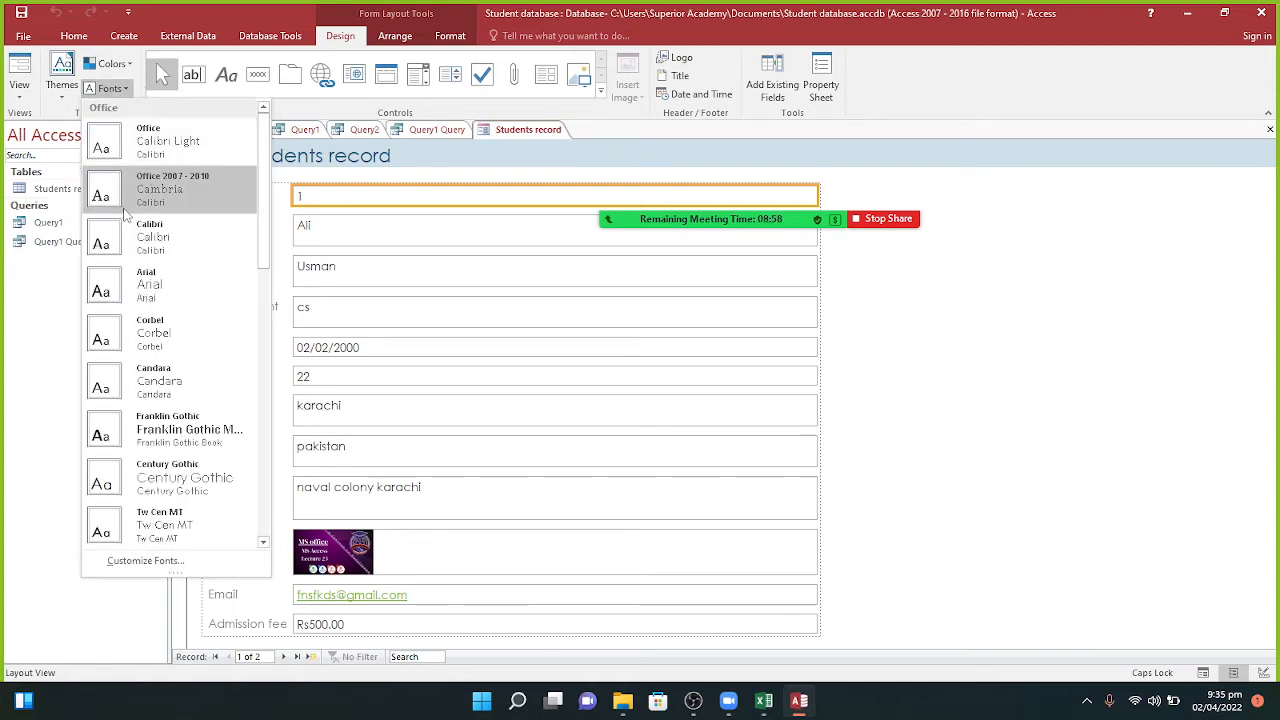
click(138, 290)
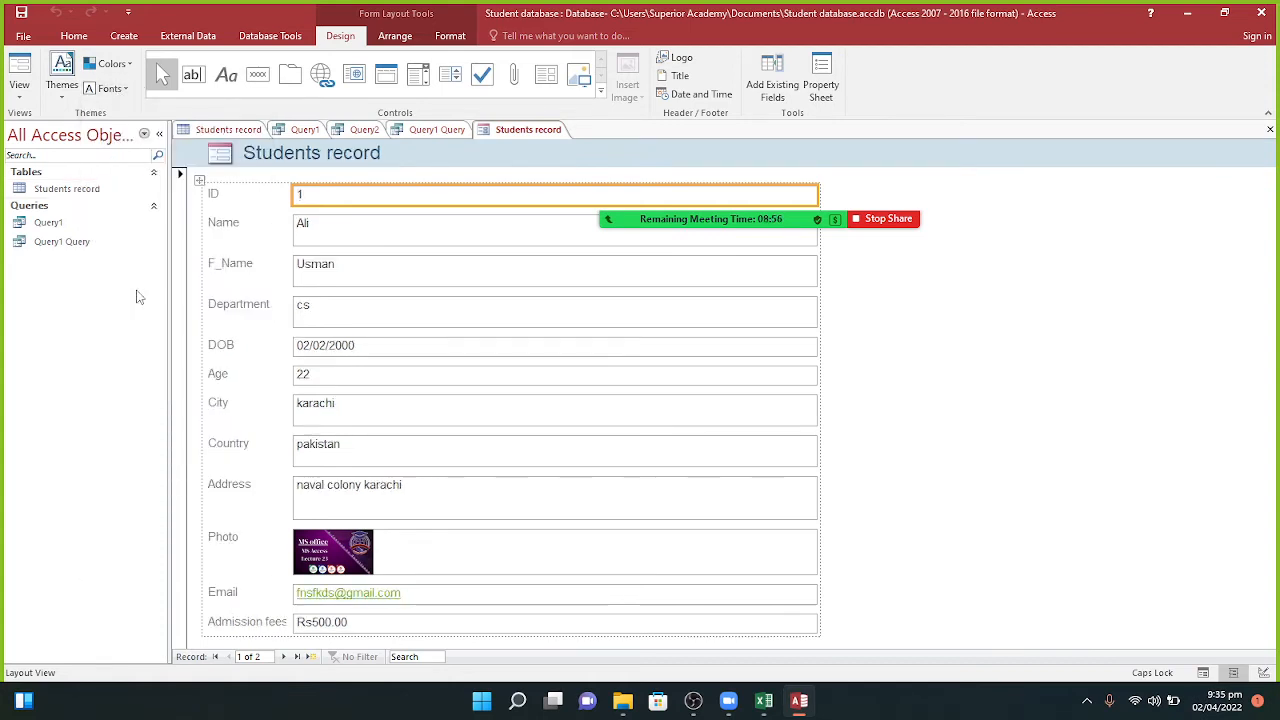
click(111, 88)
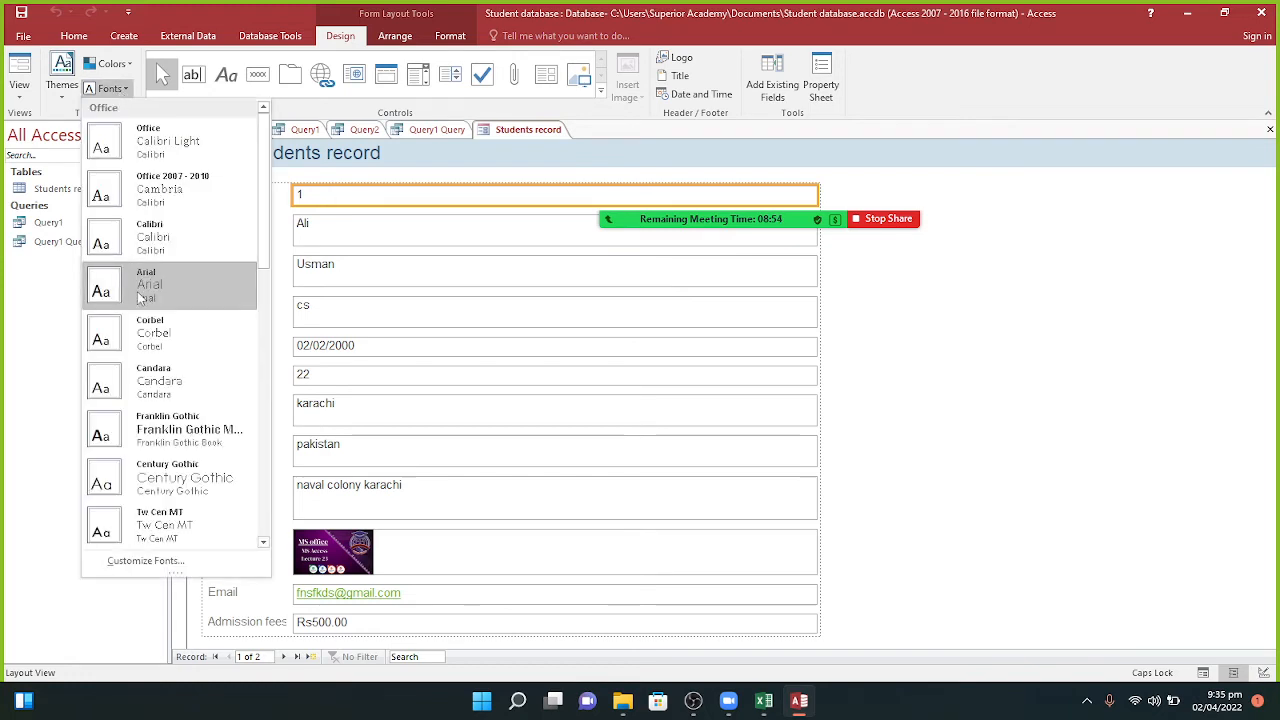
click(160, 428)
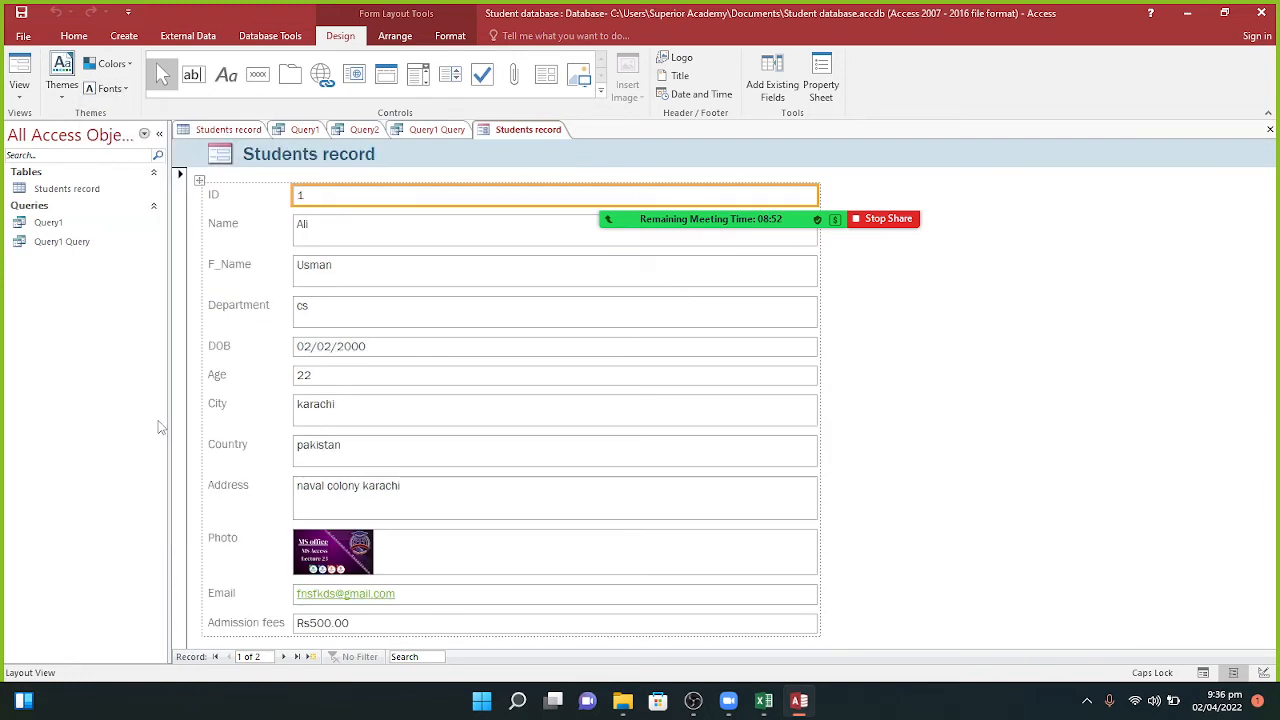
Step: Preview the form in Form View, then return to Layout View
click(20, 90)
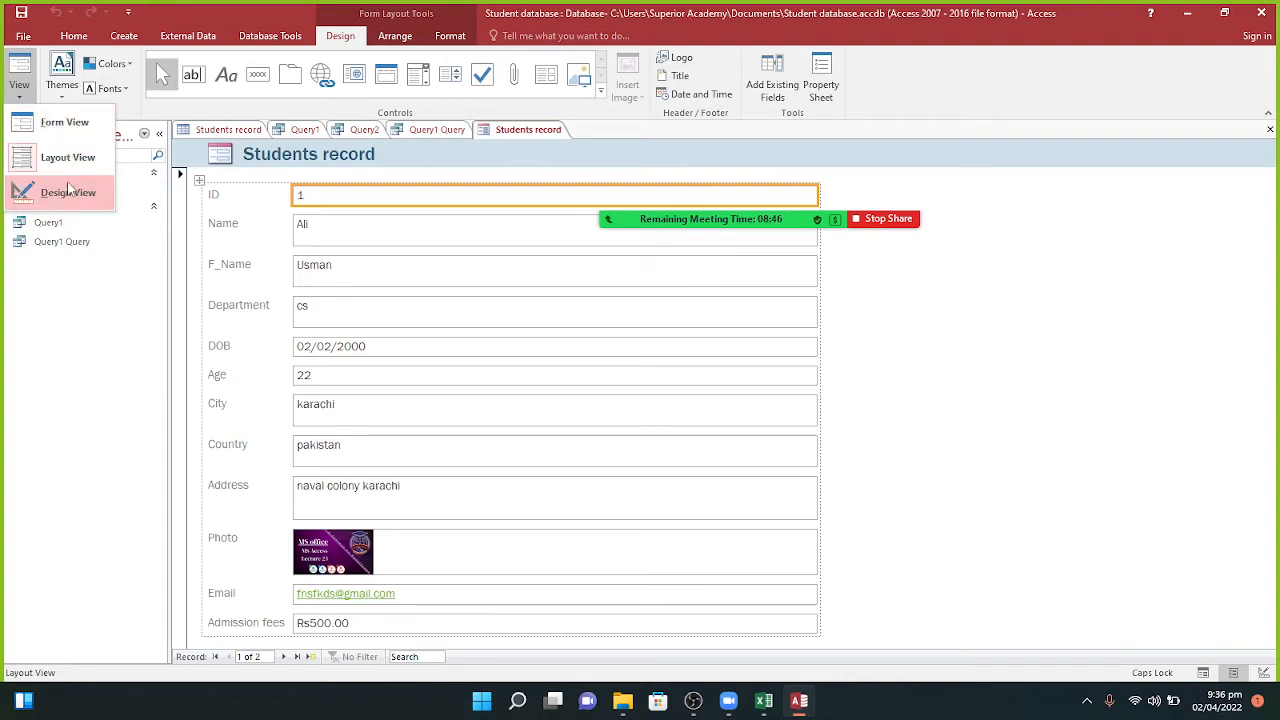
click(66, 123)
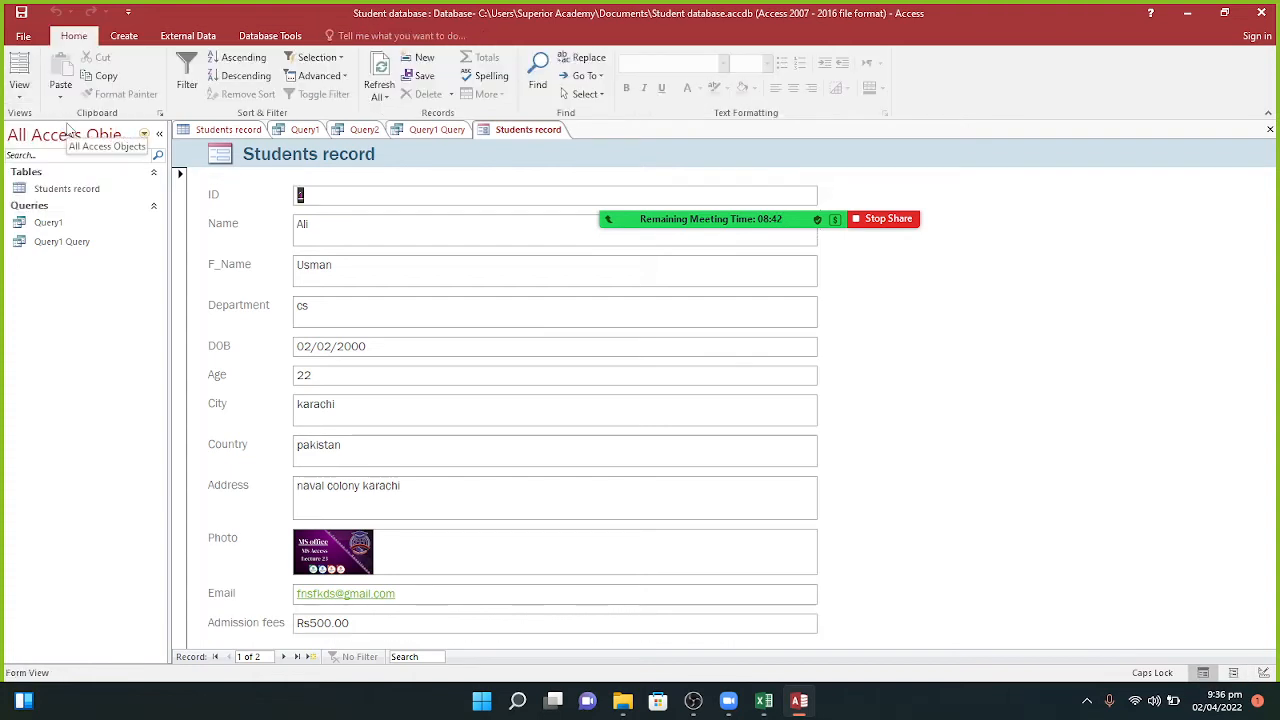
click(19, 88)
click(40, 168)
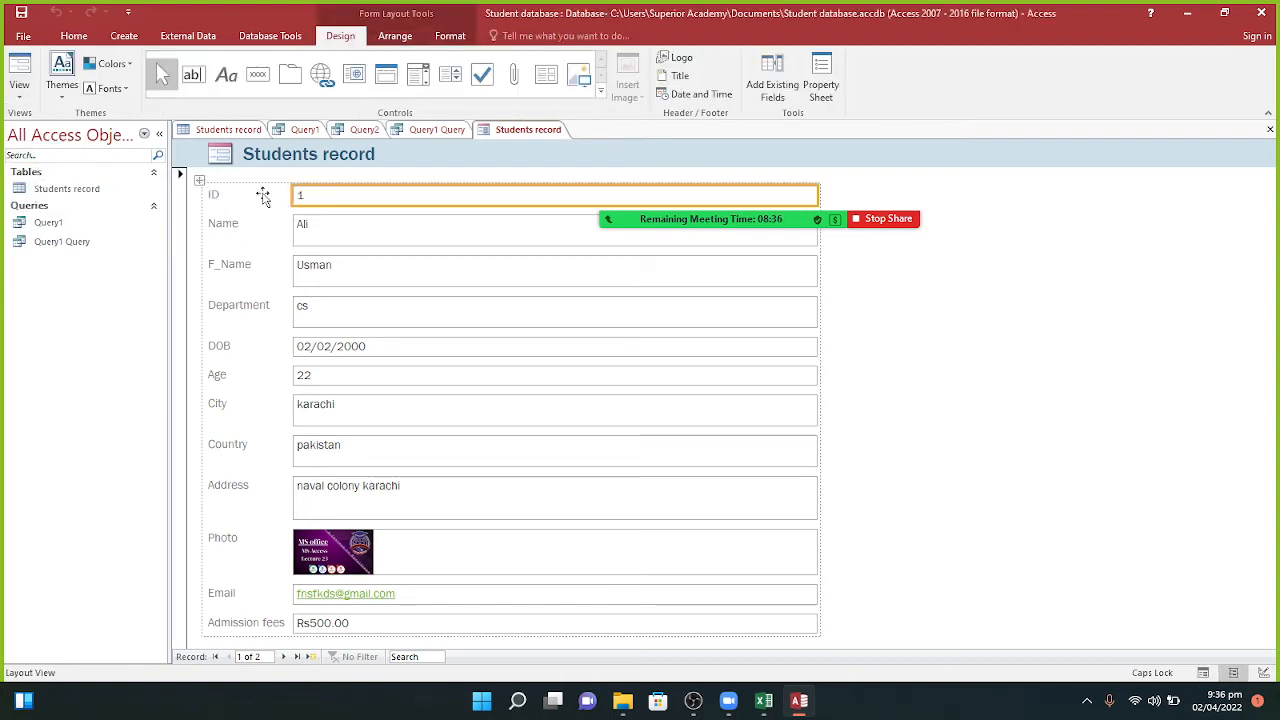
Step: Make the ID row slightly taller and switch the form to Design View
drag(376, 207, 375, 217)
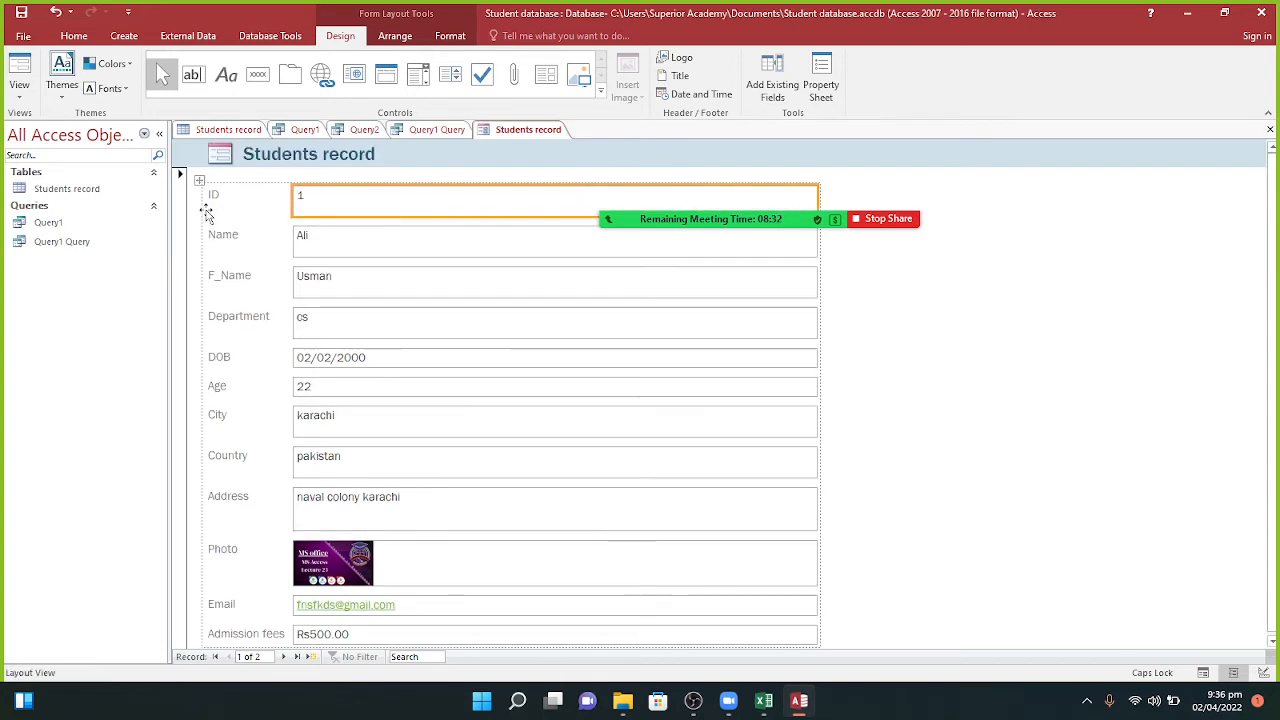
click(211, 199)
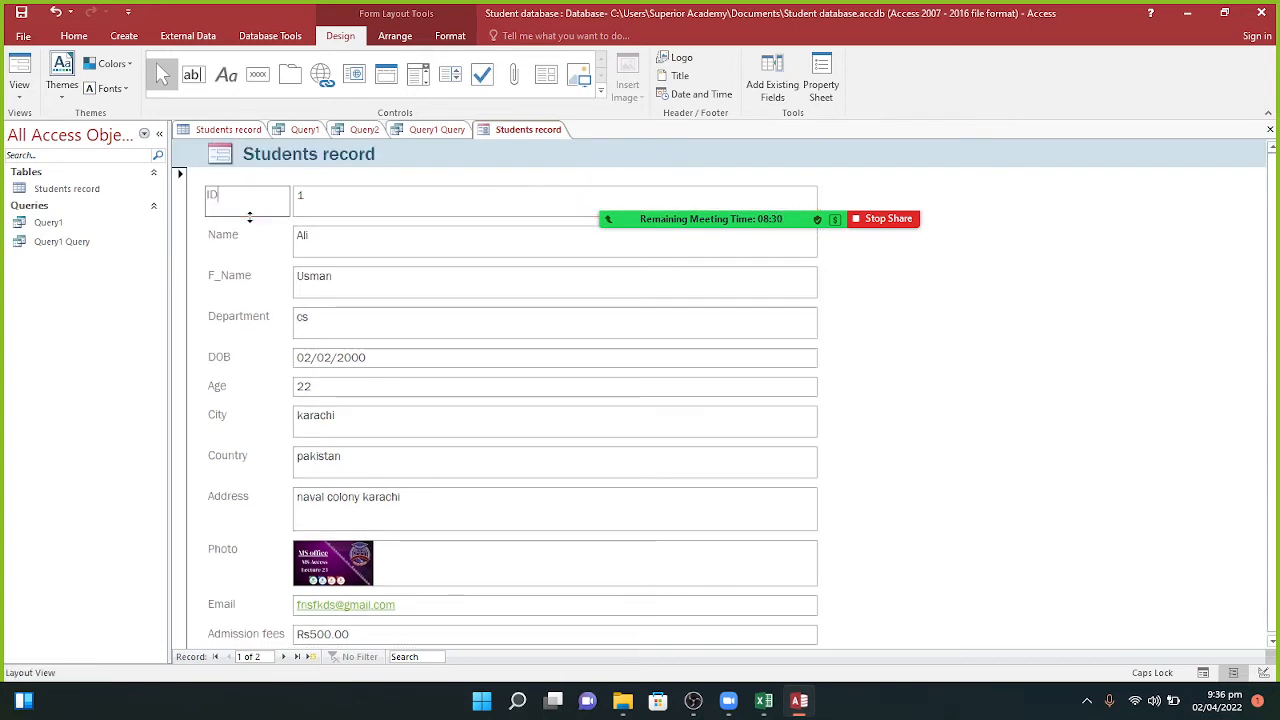
click(20, 87)
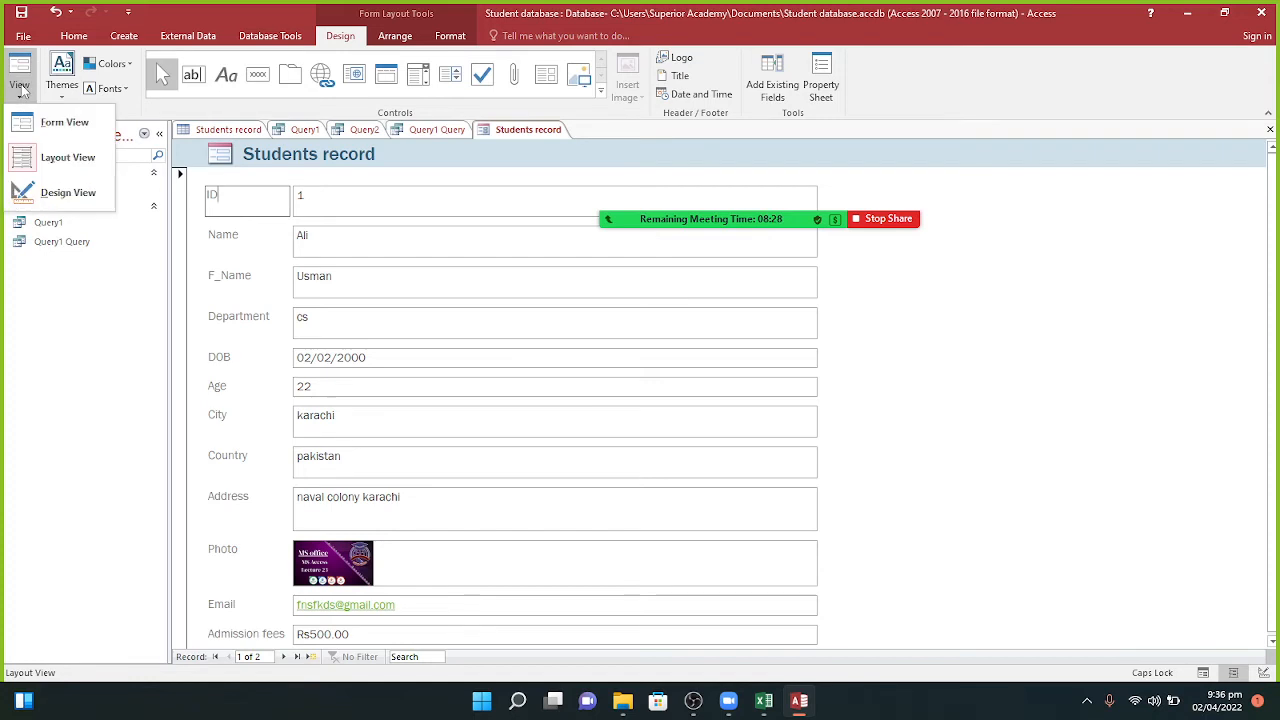
click(40, 195)
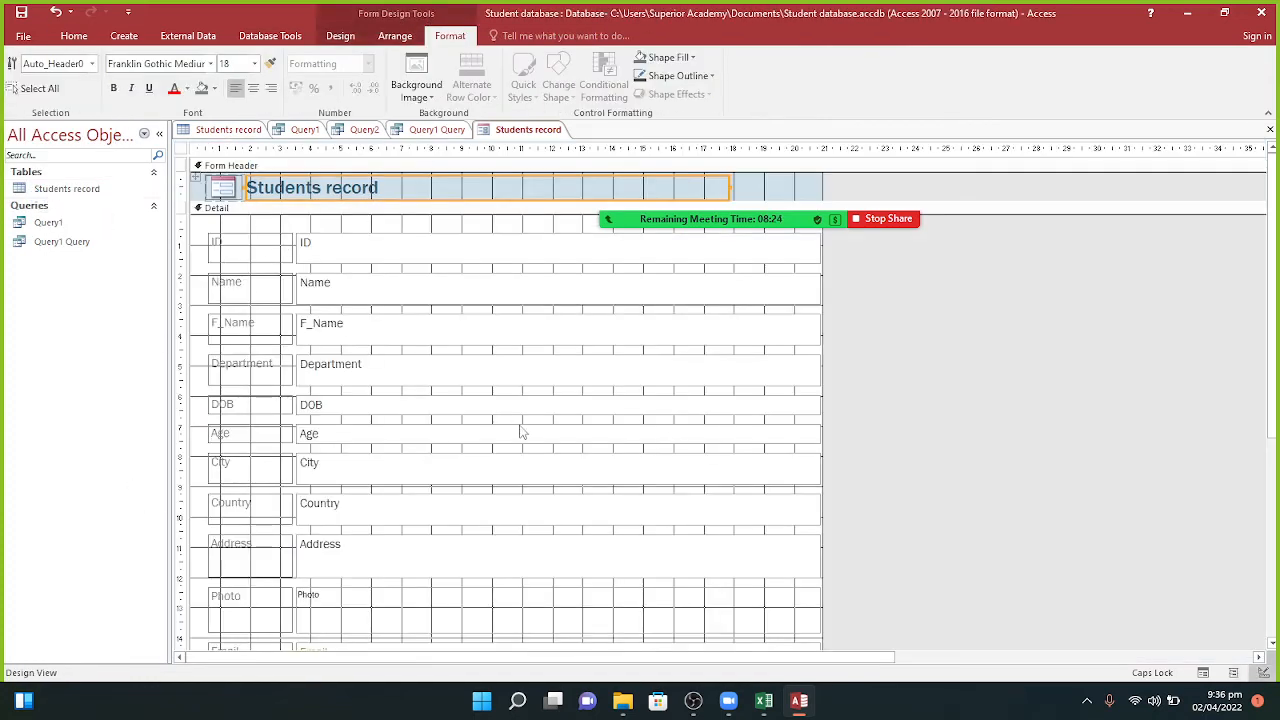
Step: Narrow the ID label column so the field boxes shift left
click(287, 257)
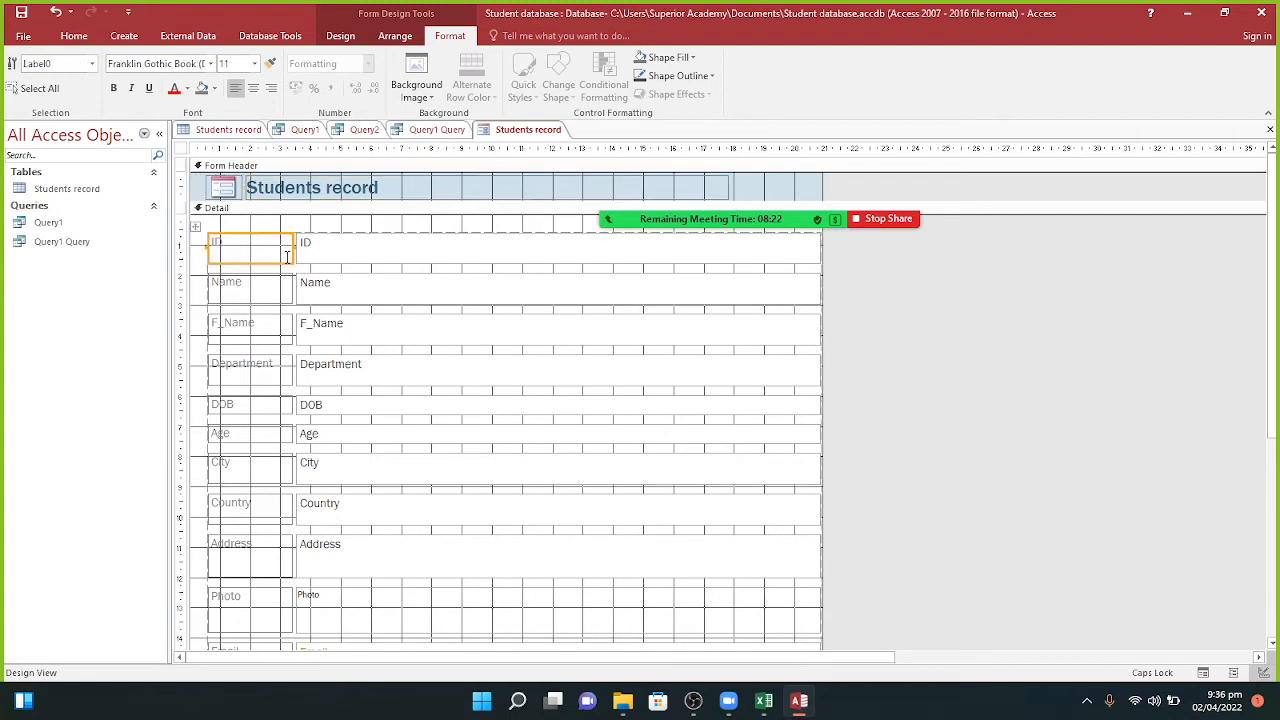
shift+click(293, 252)
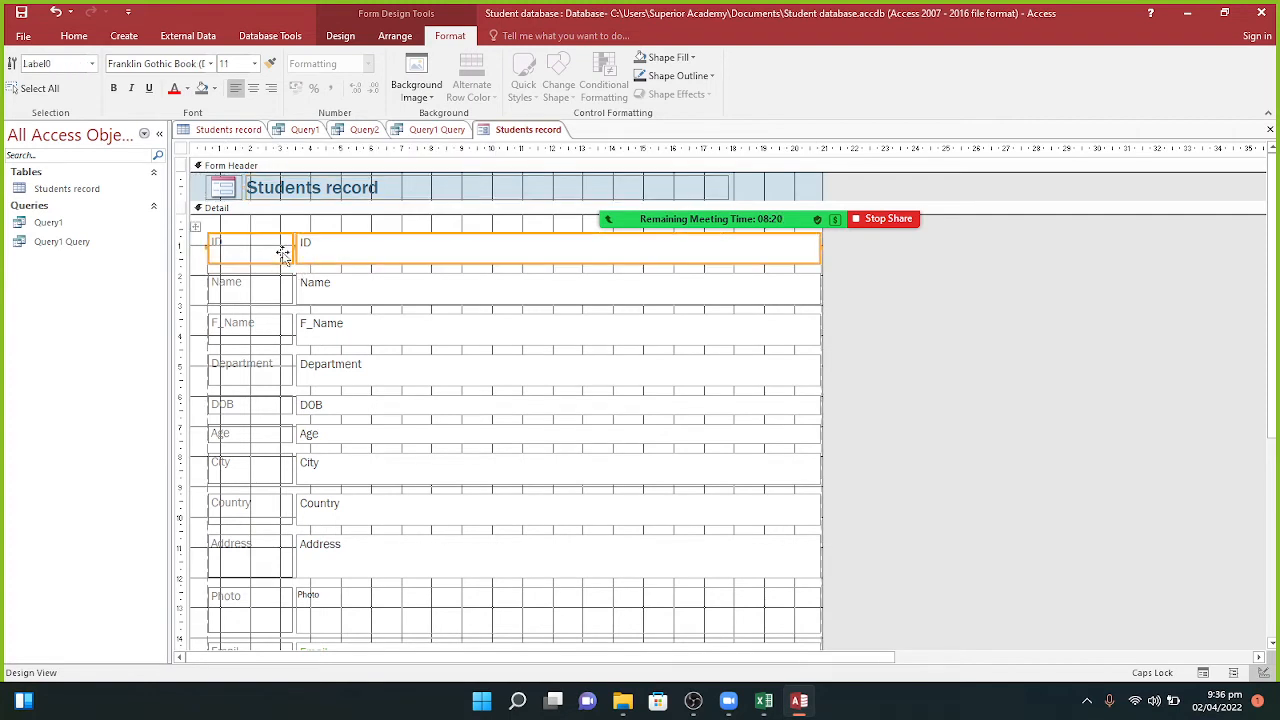
mouse_move(296, 248)
mouse_down()
mouse_move(312, 244)
mouse_move(271, 244)
mouse_move(283, 244)
mouse_up()
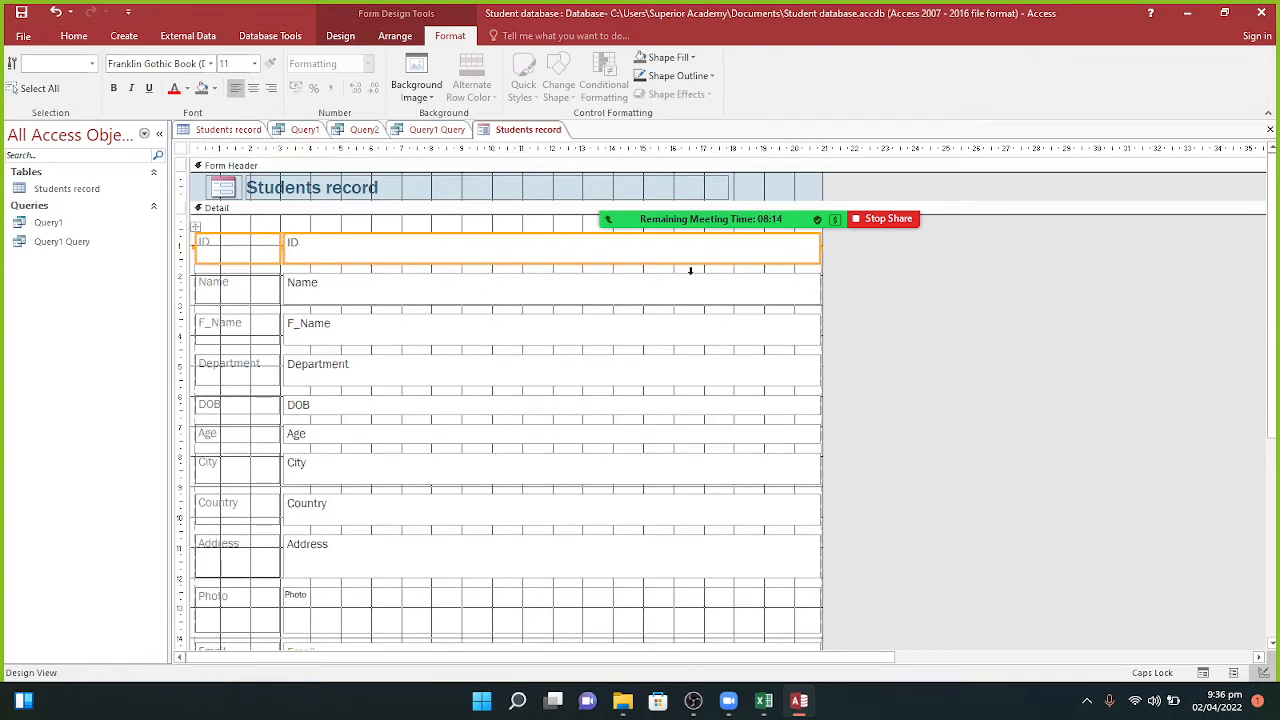
Step: Cut the logo out of the form header
click(370, 190)
click(389, 186)
drag(380, 187, 227, 190)
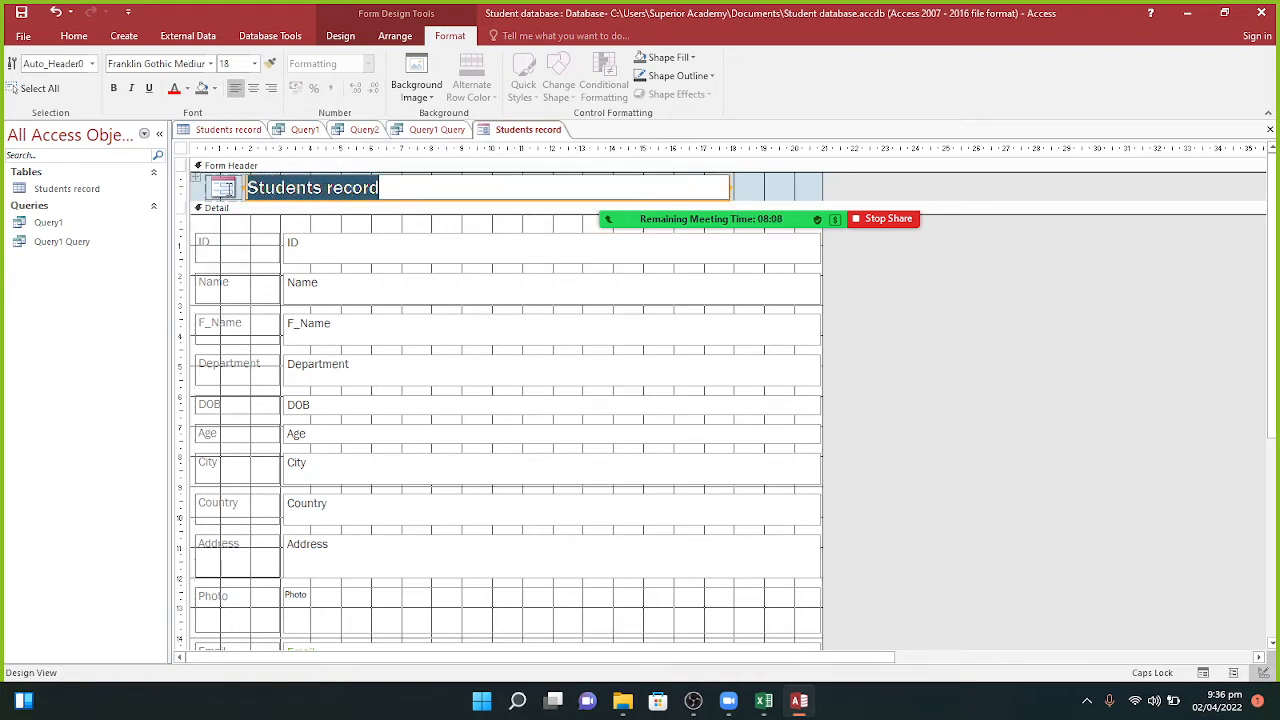
click(228, 189)
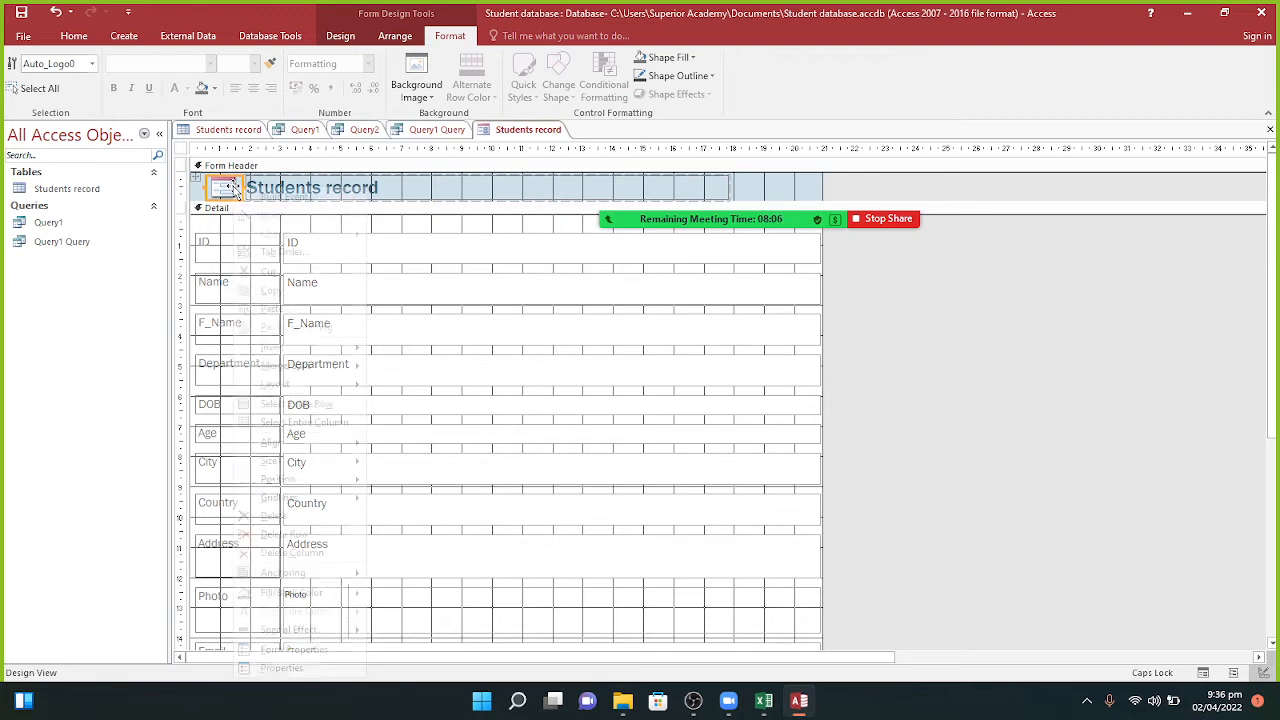
right_click(234, 190)
click(268, 271)
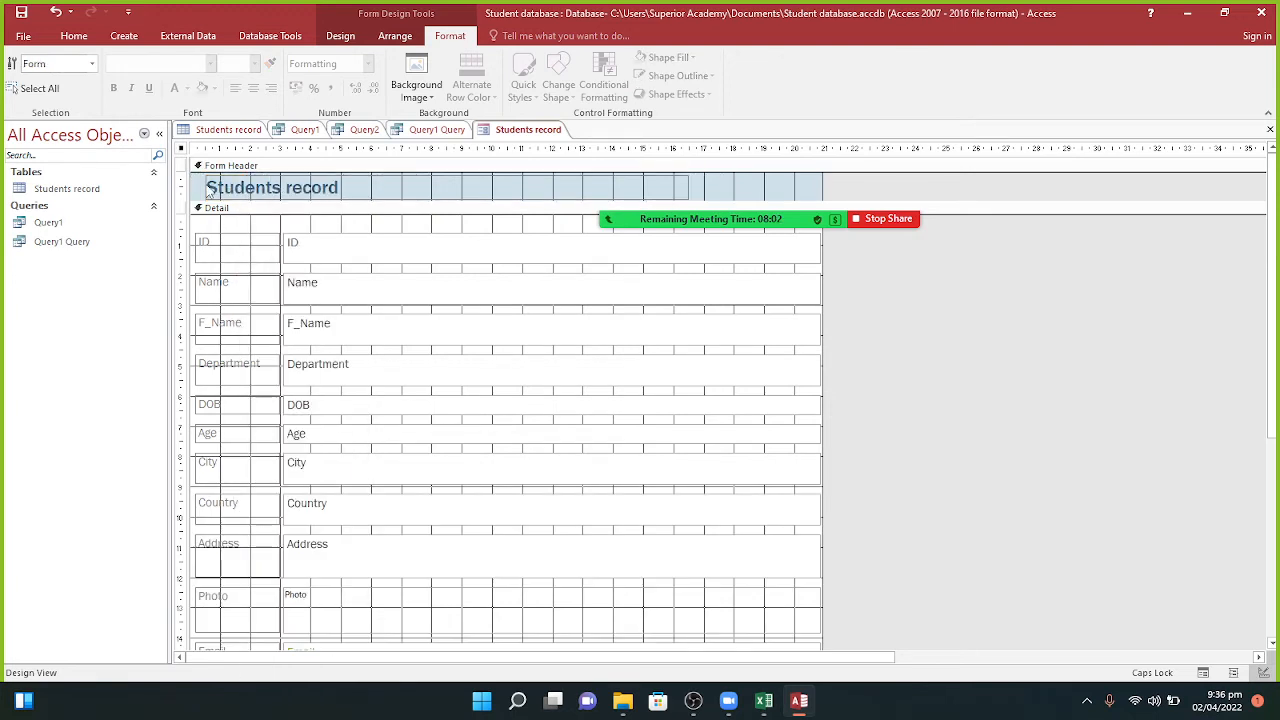
Step: Move the Students record title further right to line up with the field boxes
click(207, 190)
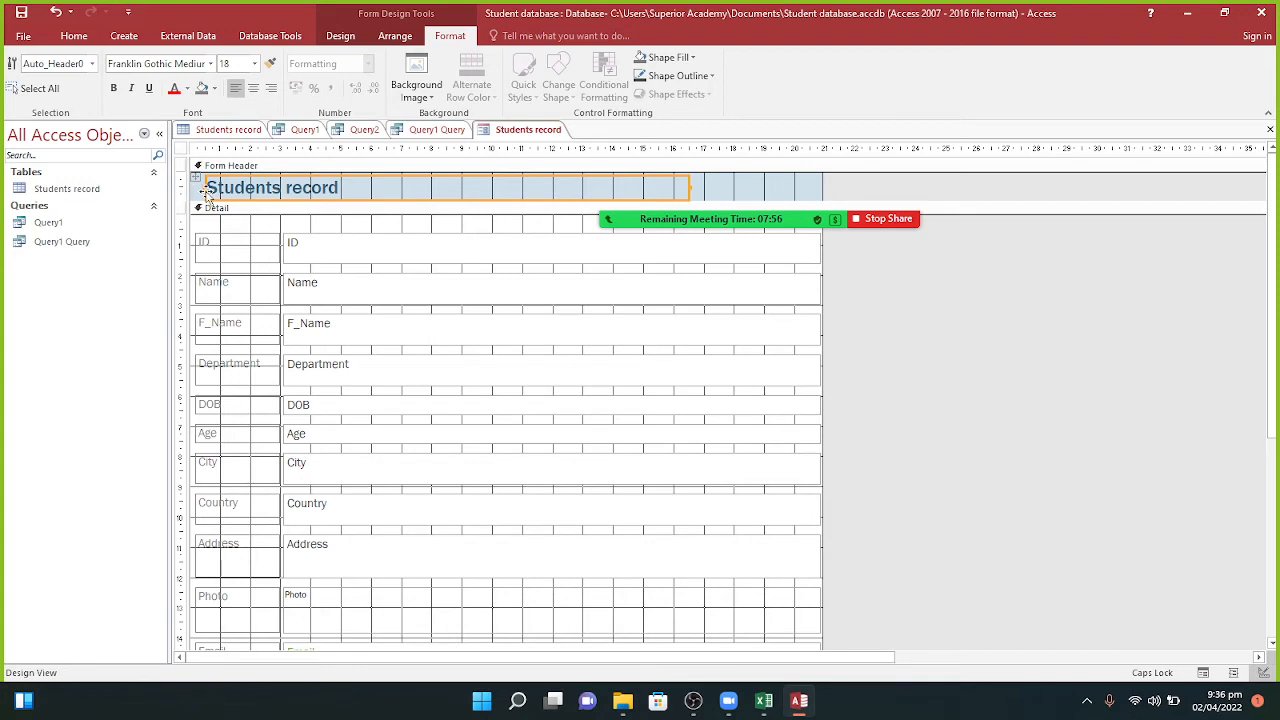
drag(250, 187, 288, 192)
click(509, 190)
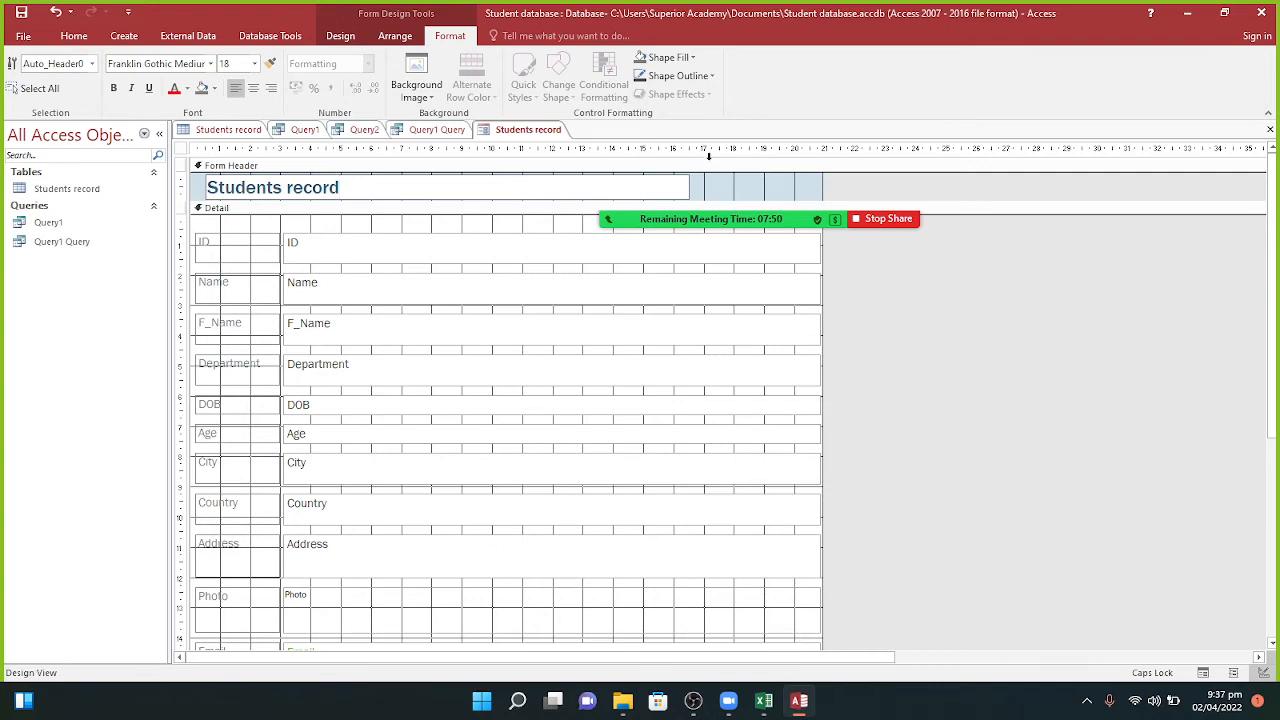
click(705, 179)
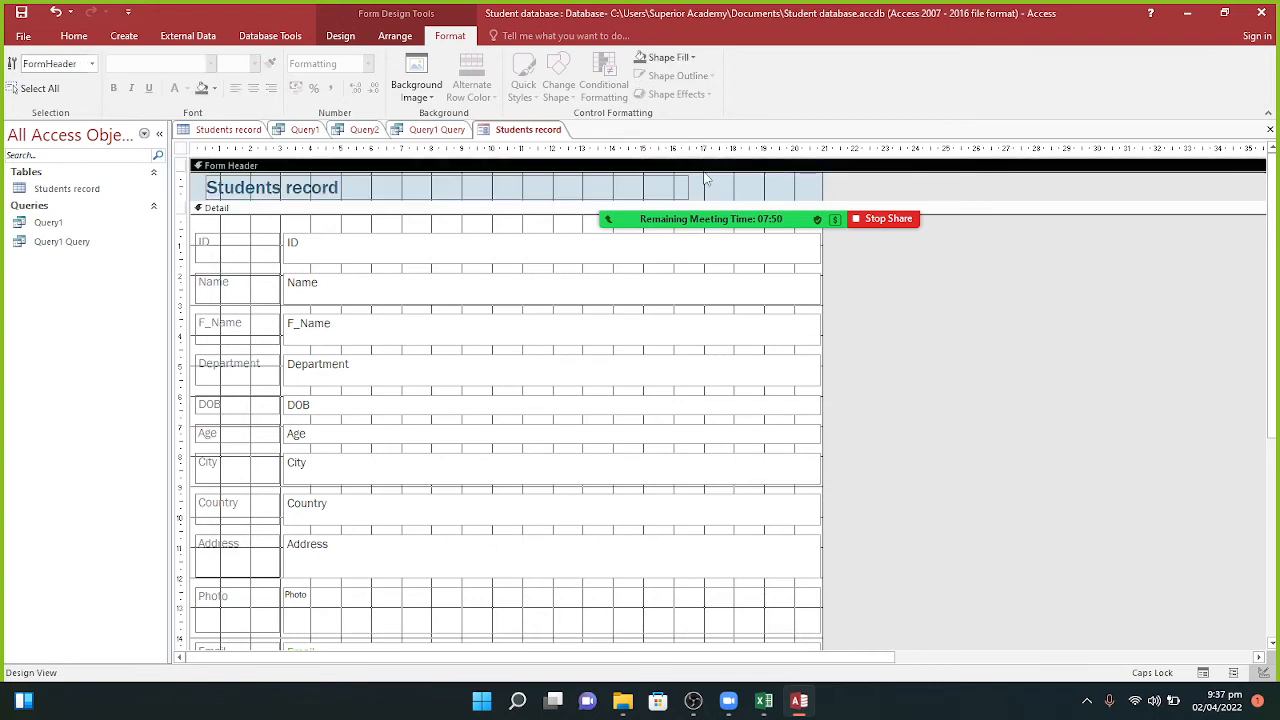
click(506, 196)
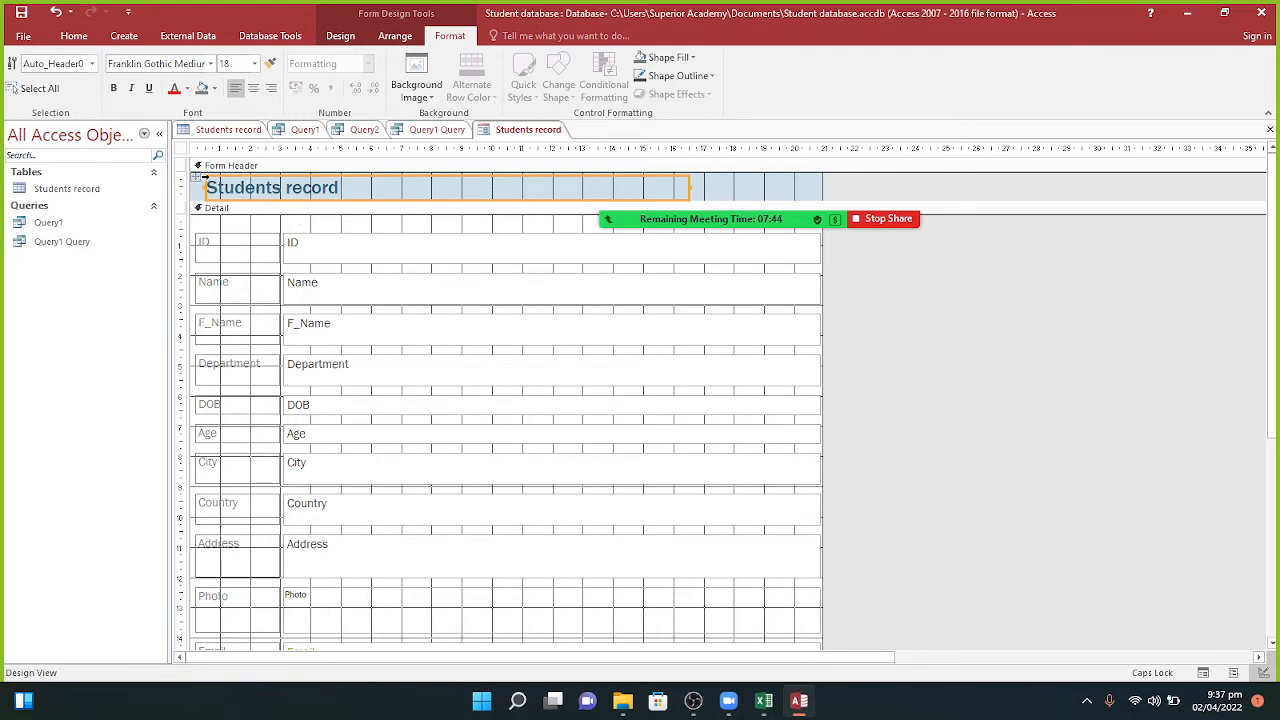
drag(199, 178, 268, 180)
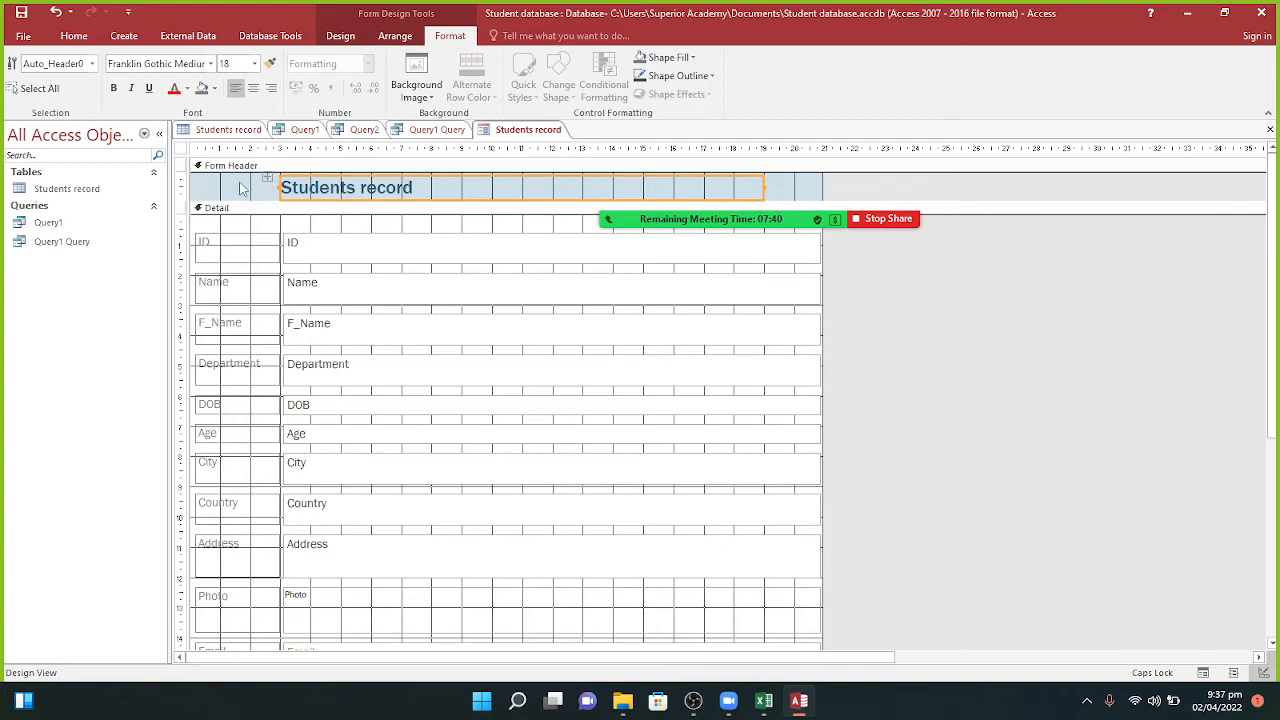
click(228, 190)
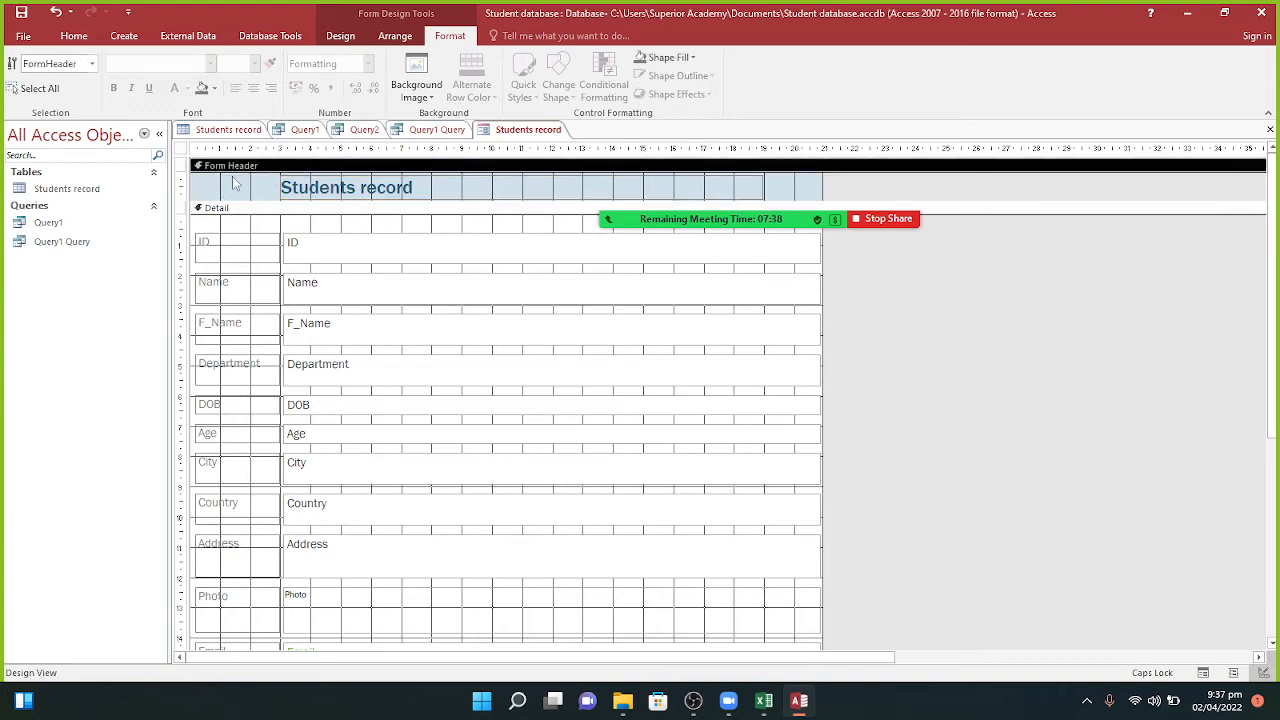
Step: Browse the E: drive and Pictures folders for a background image file
click(416, 88)
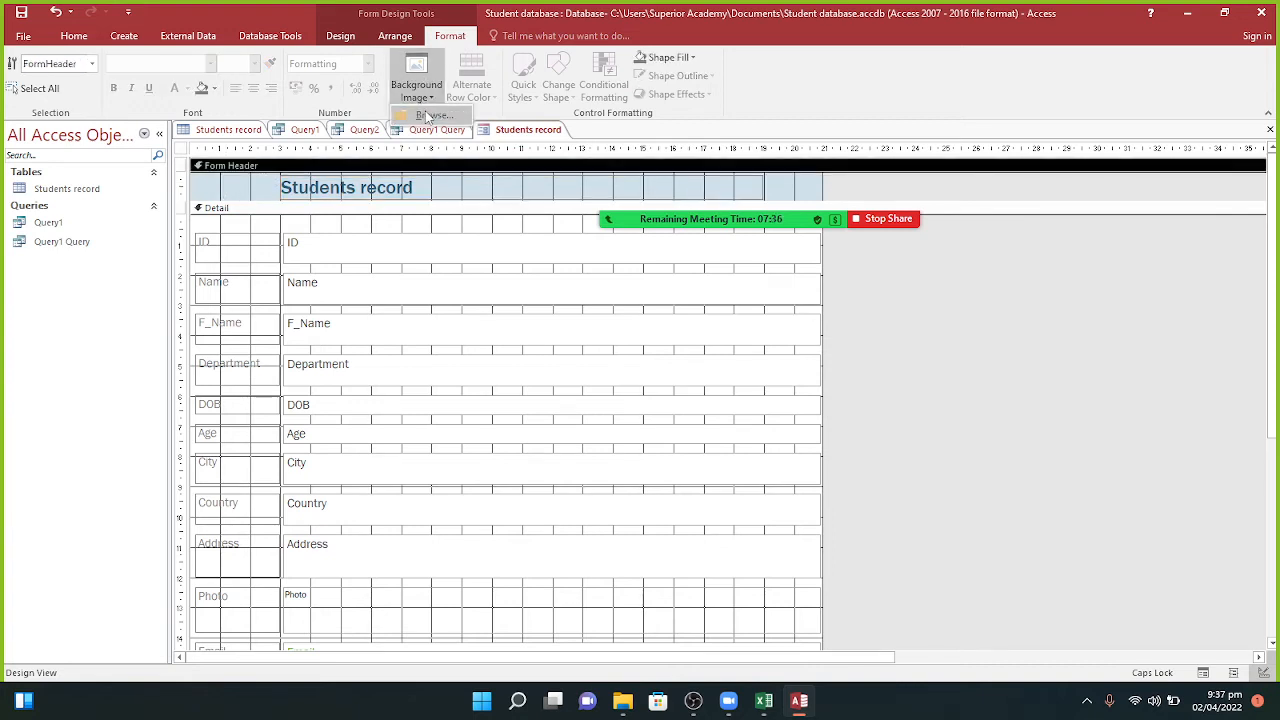
click(428, 116)
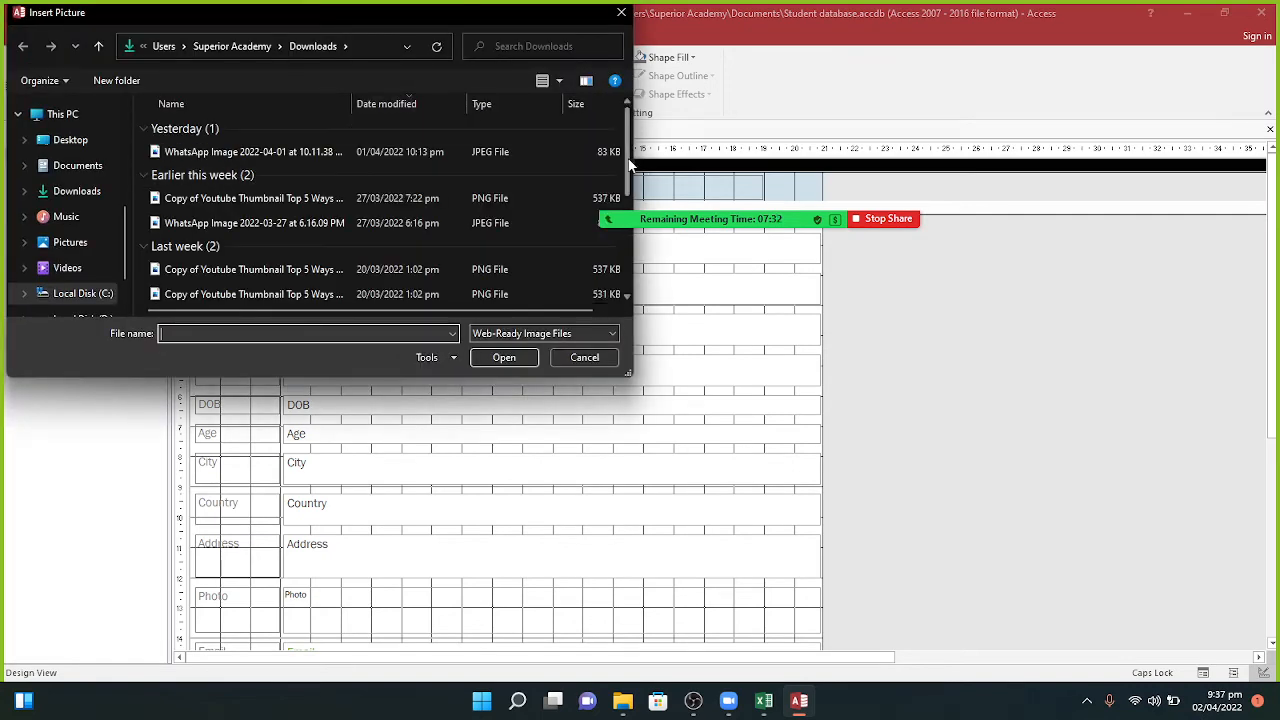
drag(628, 172, 641, 265)
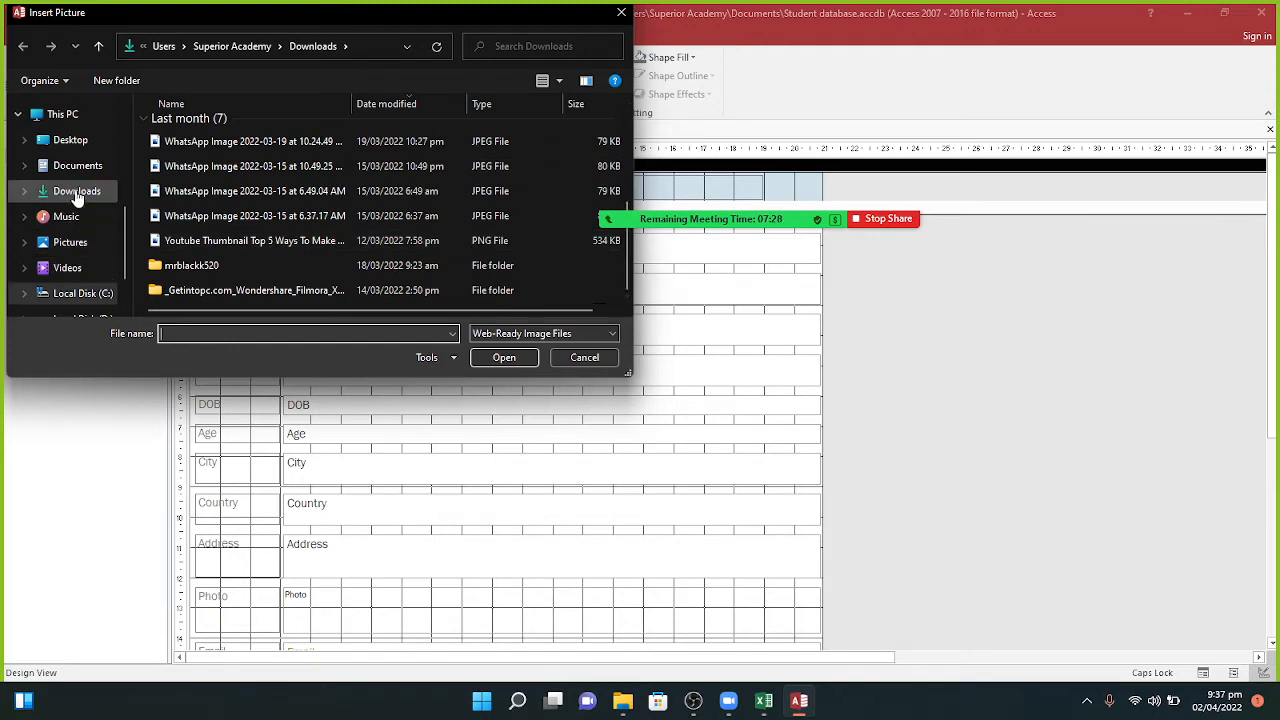
drag(123, 215, 127, 252)
click(100, 259)
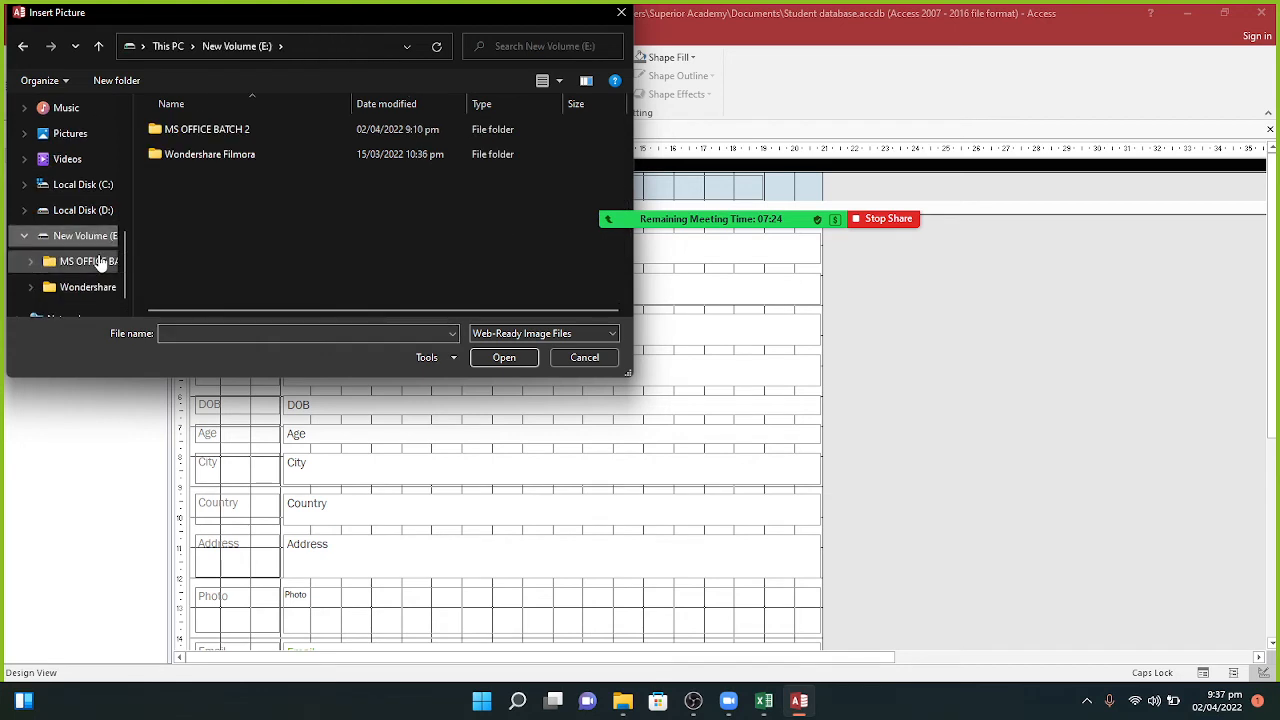
double_click(213, 127)
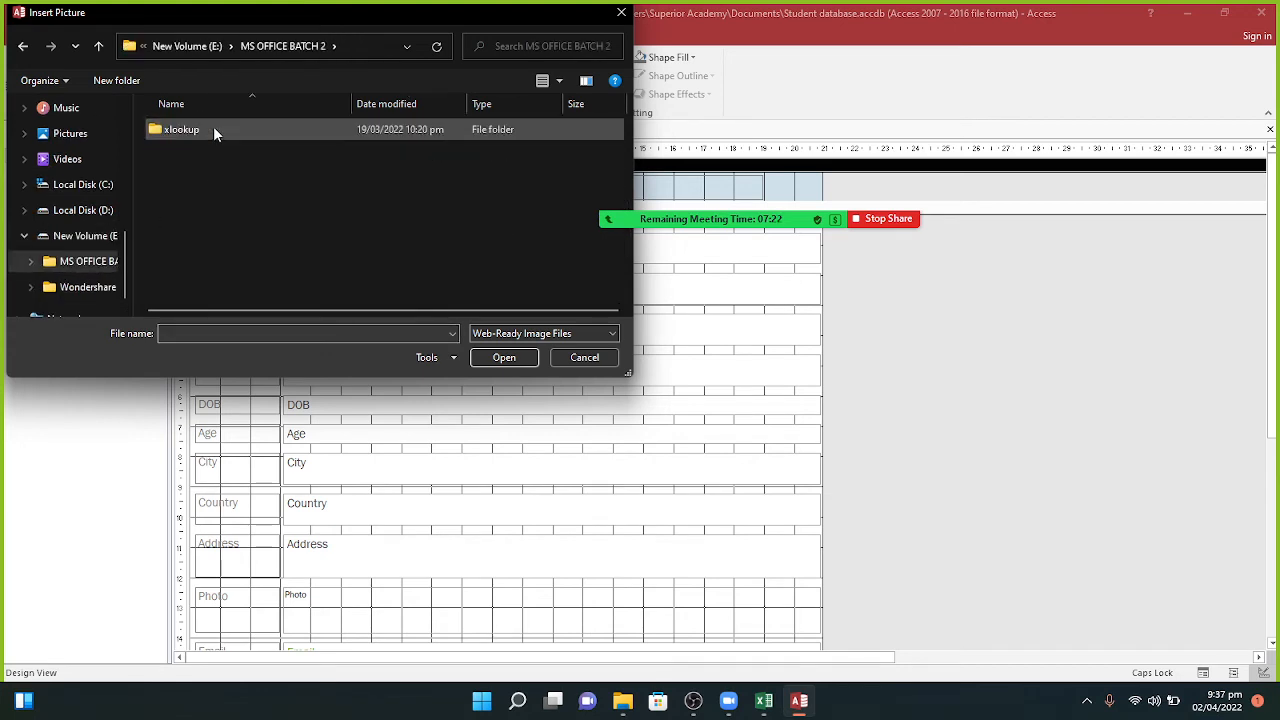
double_click(213, 129)
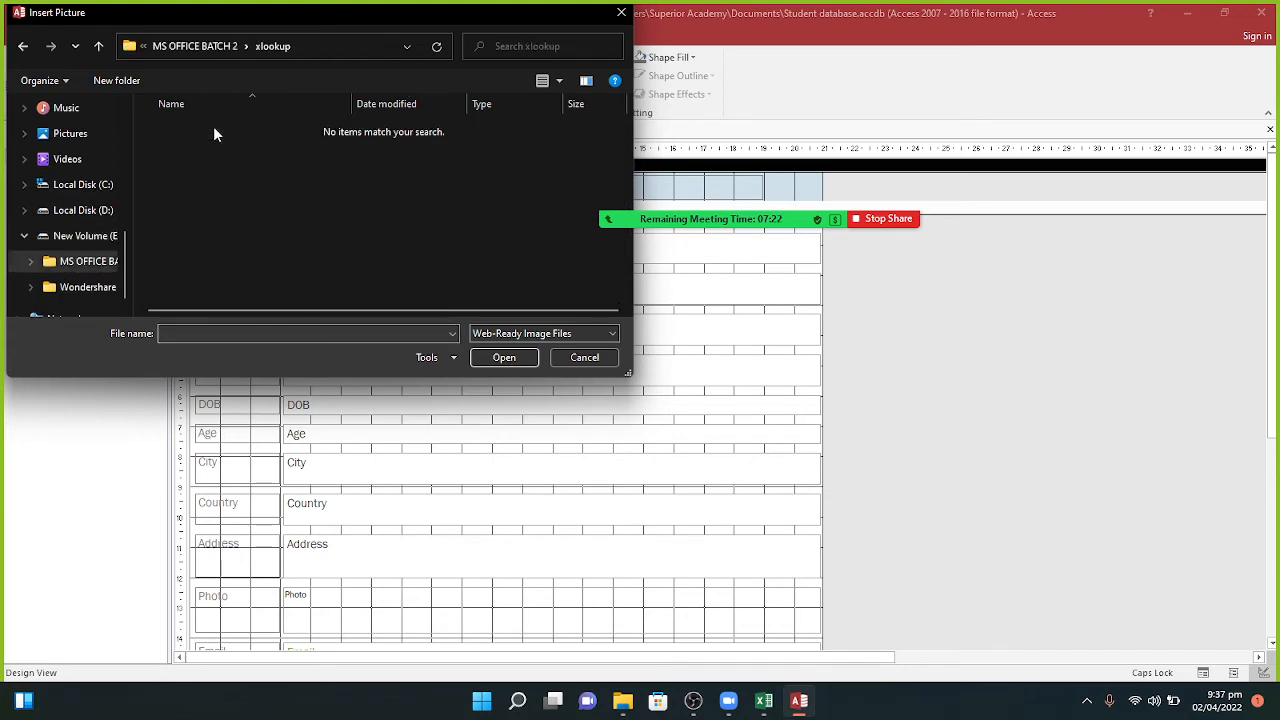
click(20, 56)
click(59, 141)
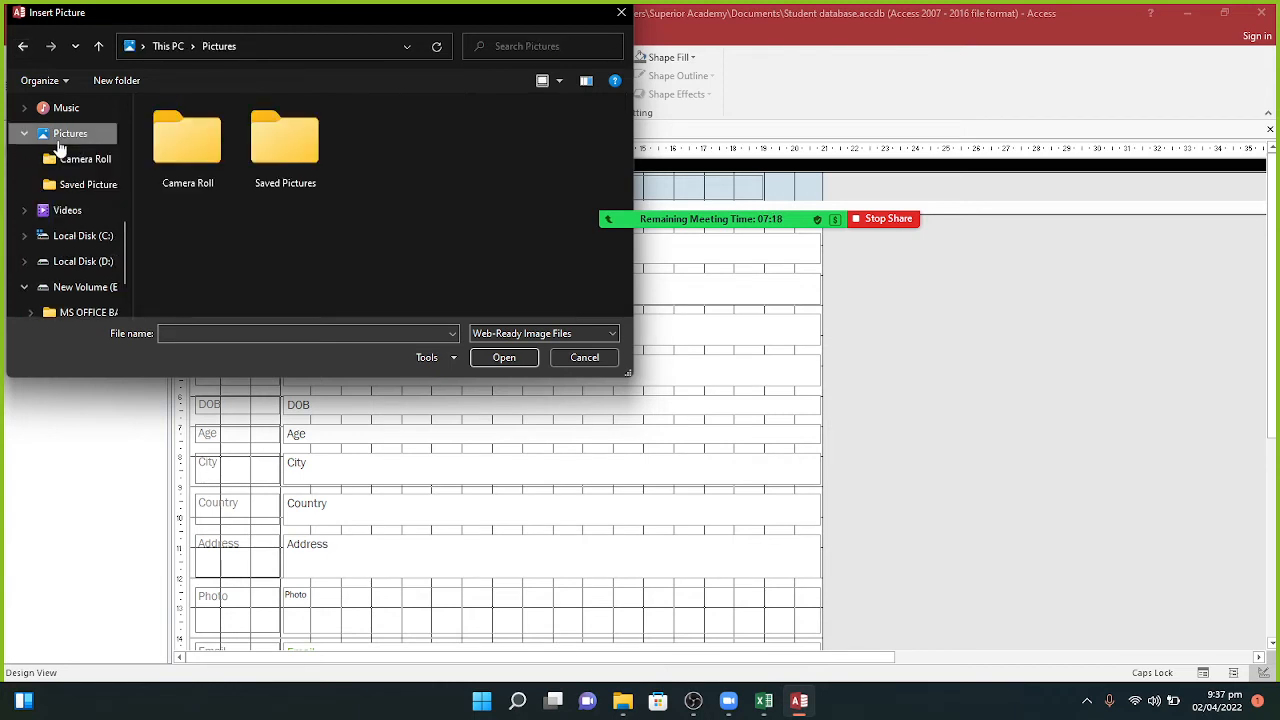
double_click(185, 146)
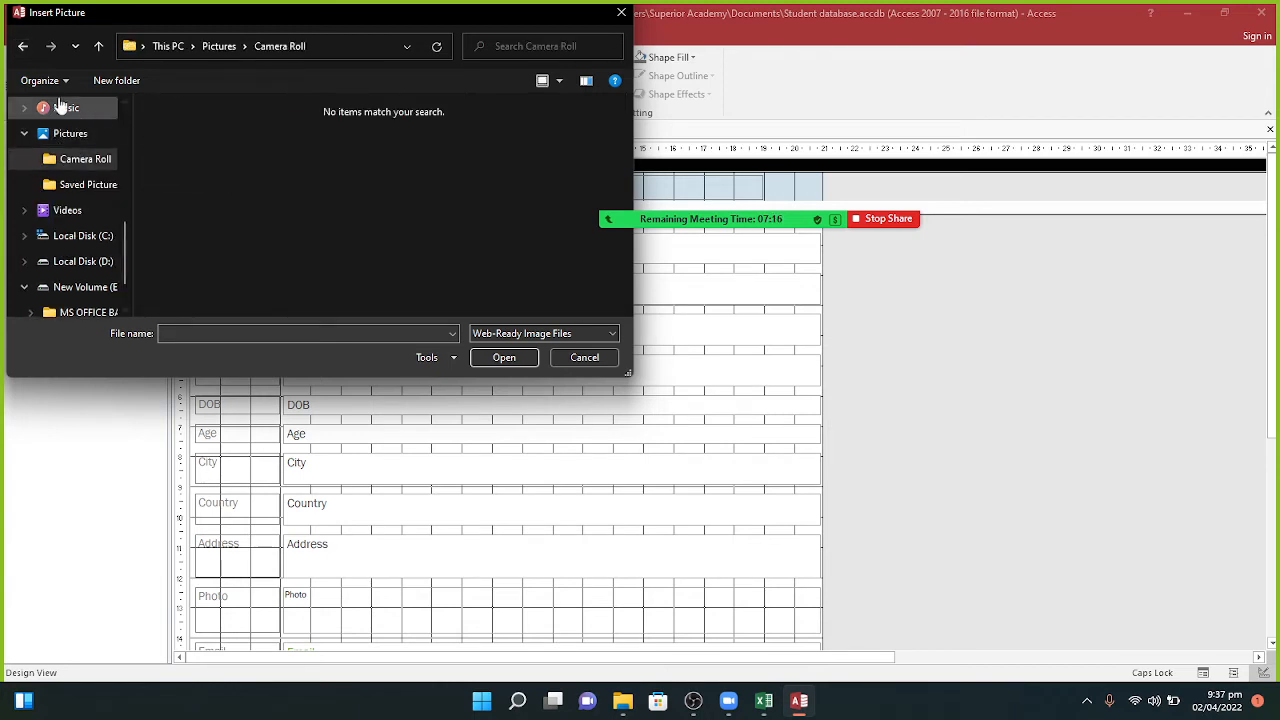
click(32, 44)
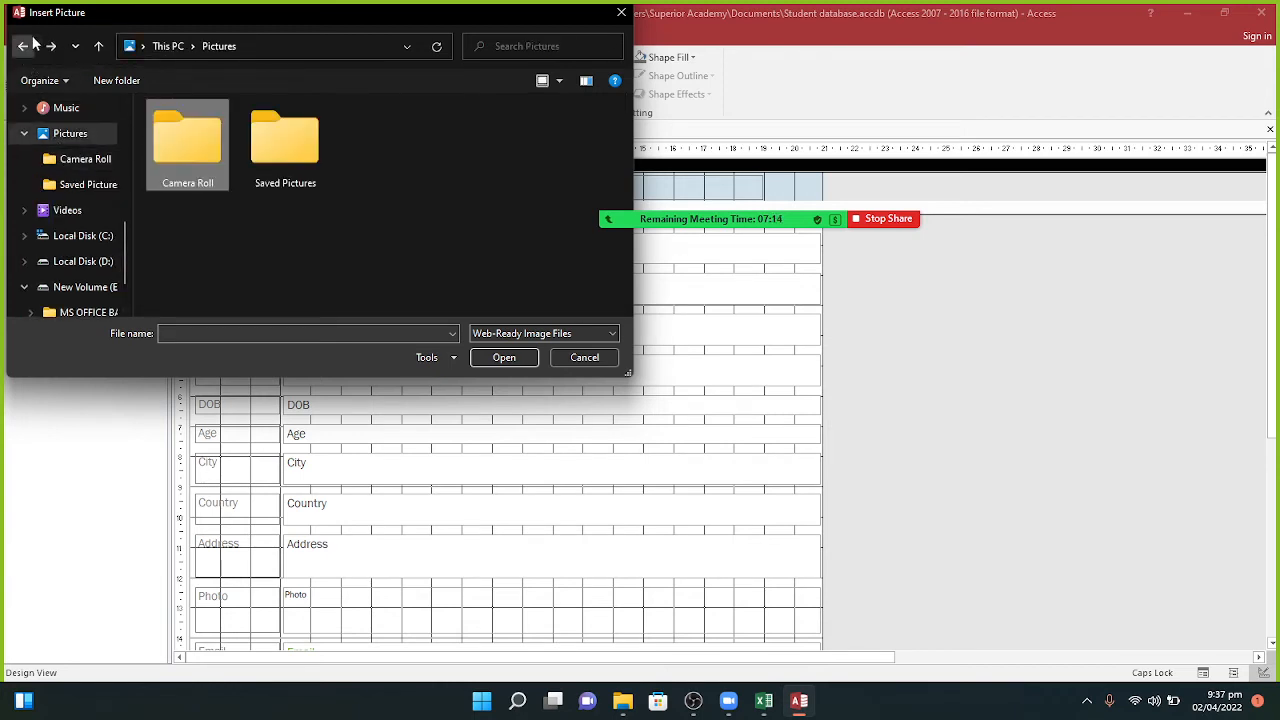
double_click(280, 140)
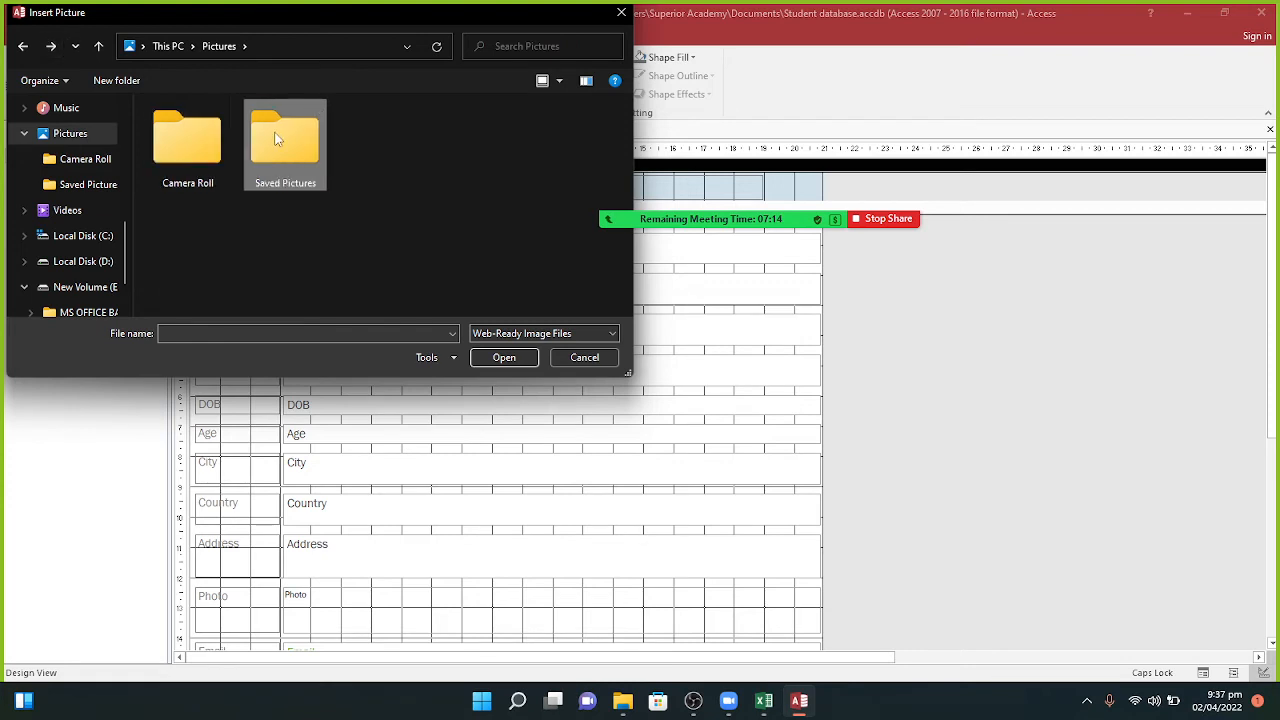
click(21, 47)
scroll(130, 290, down, 1)
scroll(132, 270, up, 1)
scroll(130, 245, up, 2)
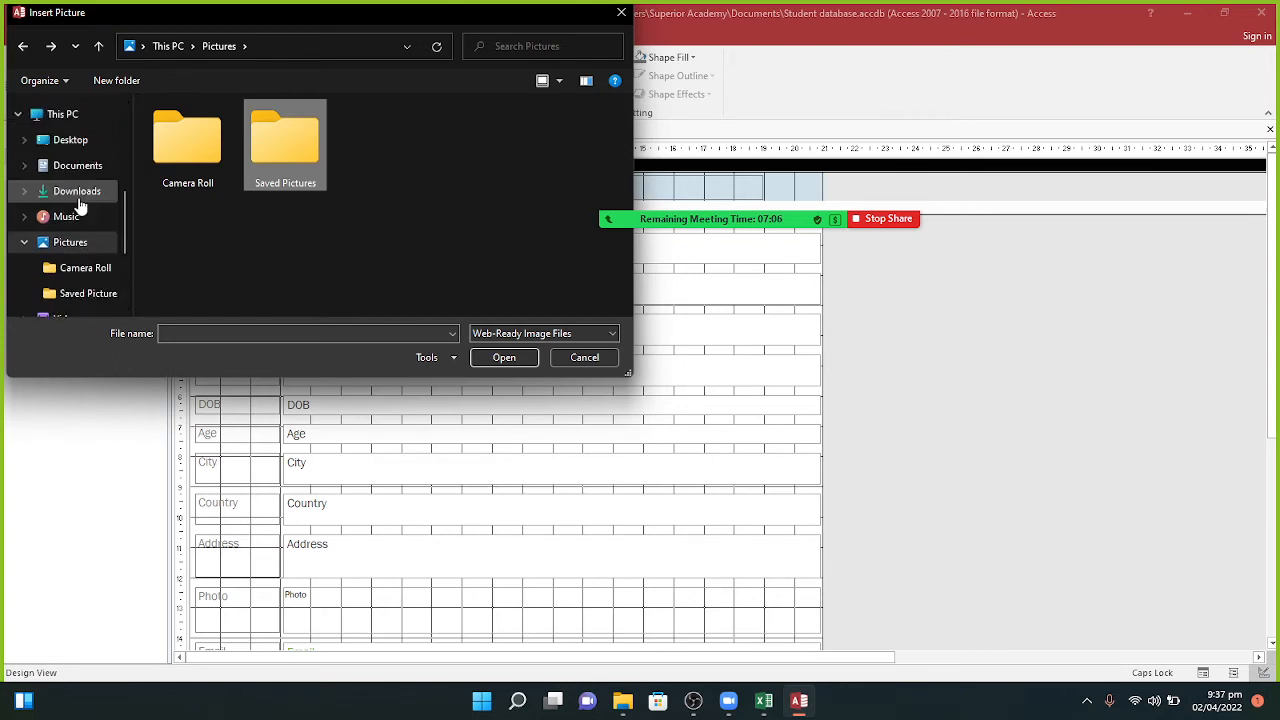
Step: Set the WhatsApp image from Downloads as the form's background picture
click(79, 196)
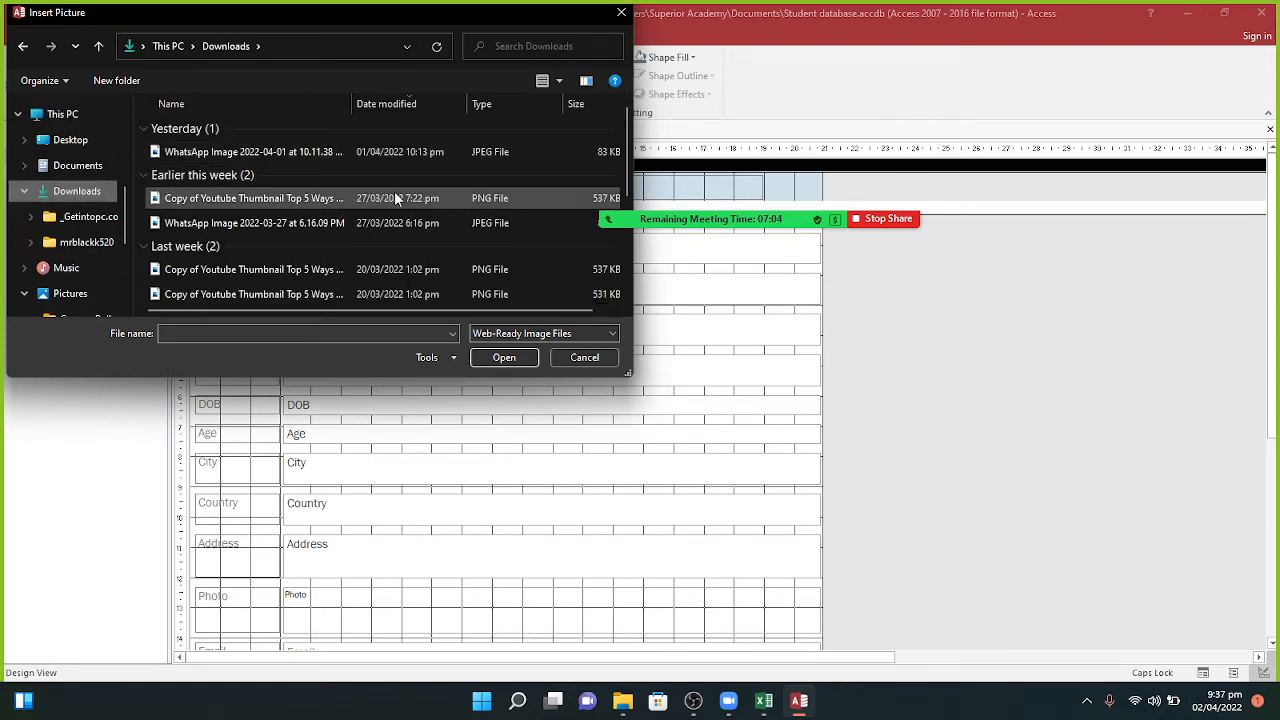
mouse_move(629, 140)
mouse_down()
mouse_move(672, 290)
mouse_move(634, 138)
mouse_up()
click(267, 155)
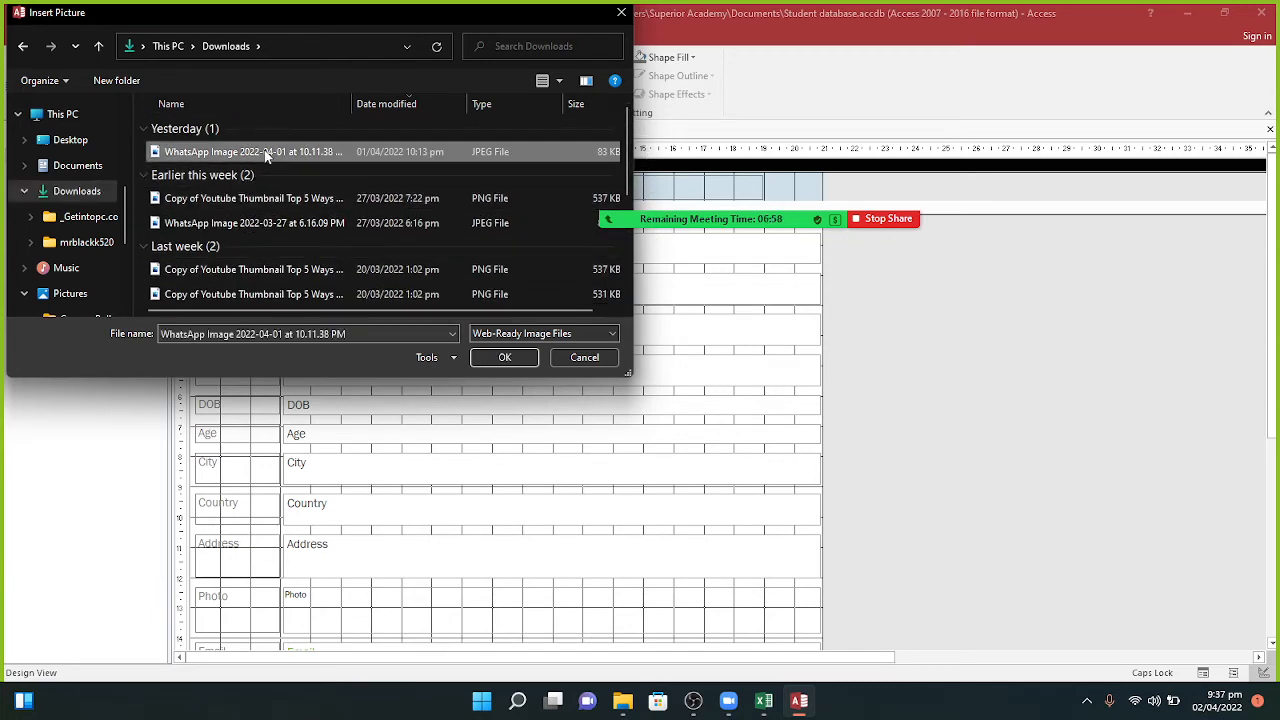
click(505, 358)
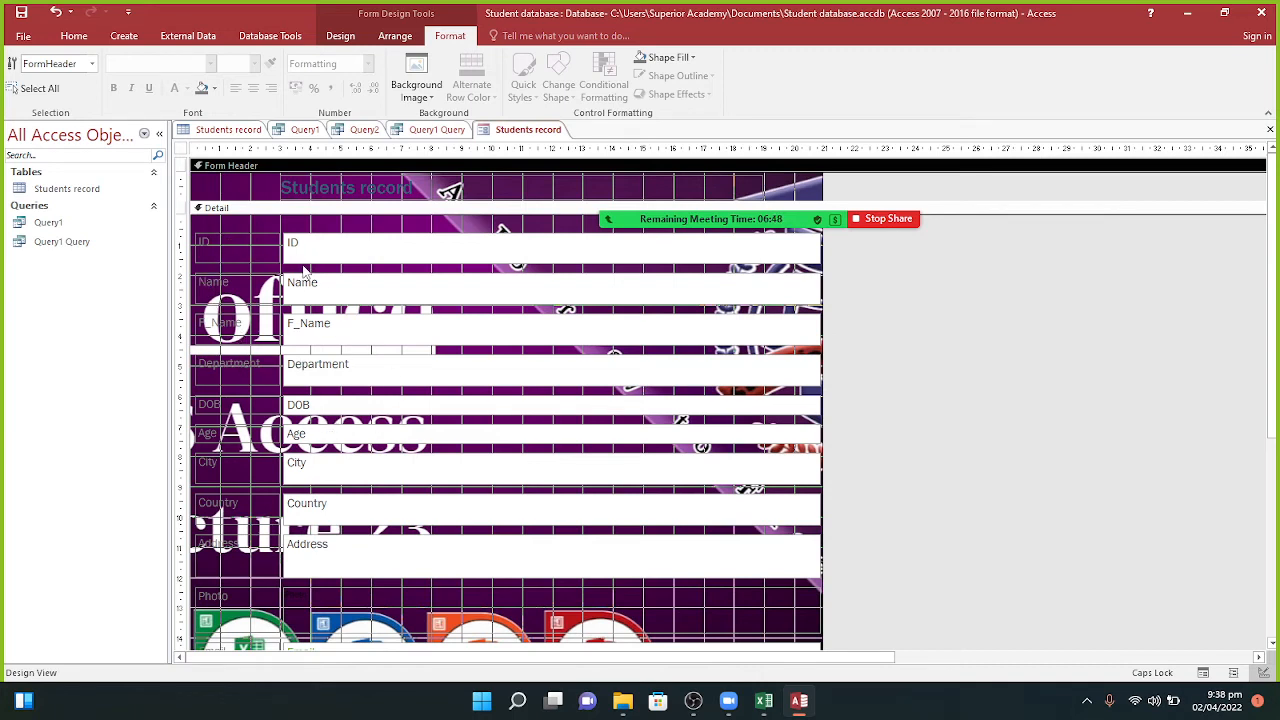
Step: Apply the gallery background image and check the form header's shortcut options
click(402, 92)
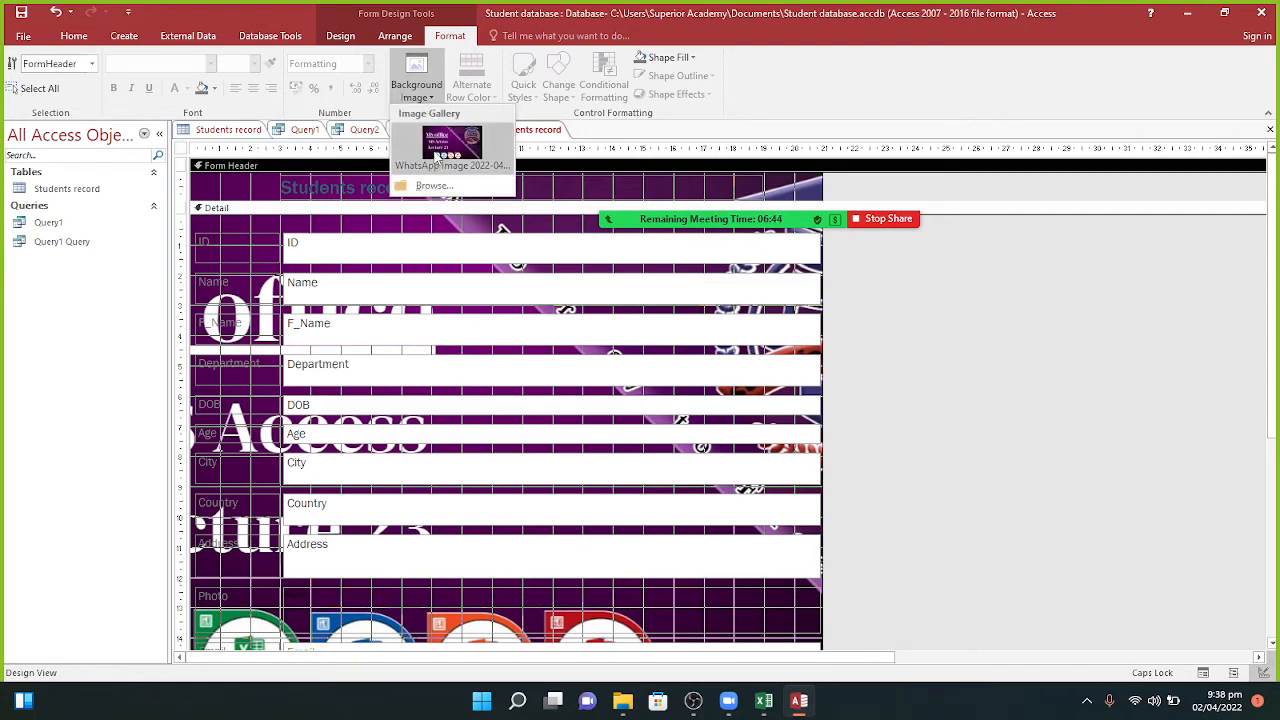
click(440, 150)
right_click(435, 153)
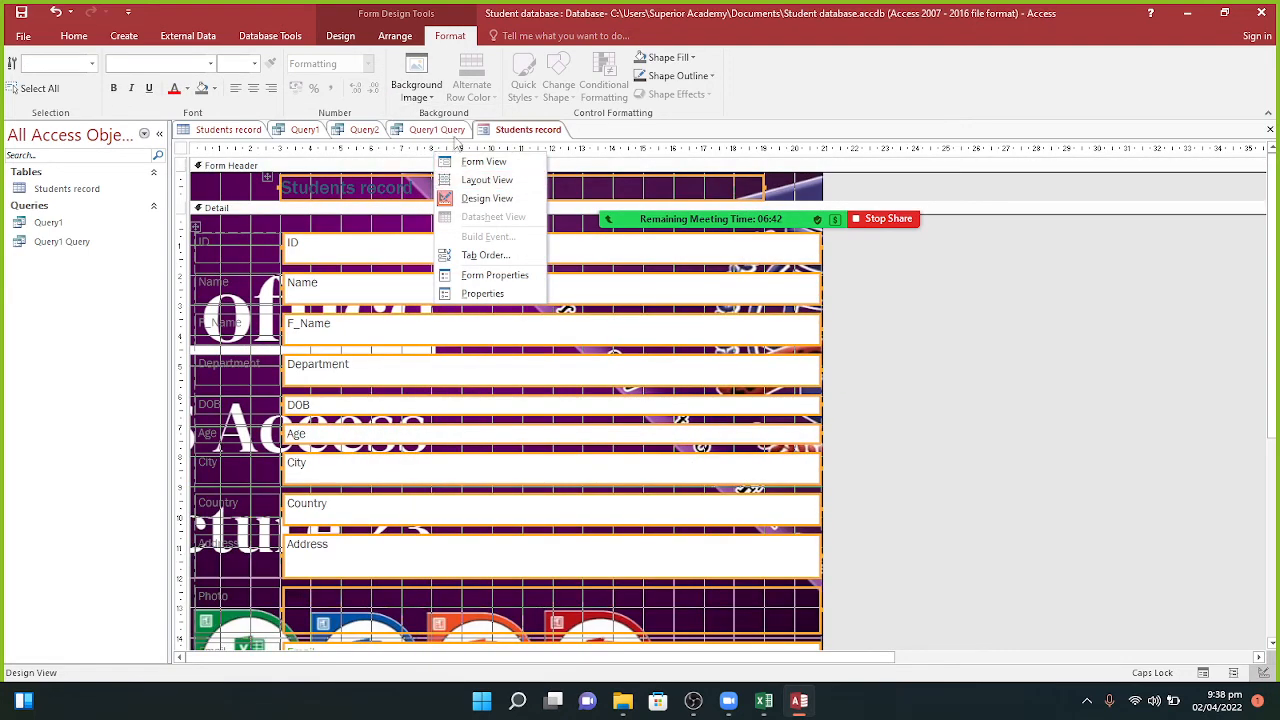
click(432, 90)
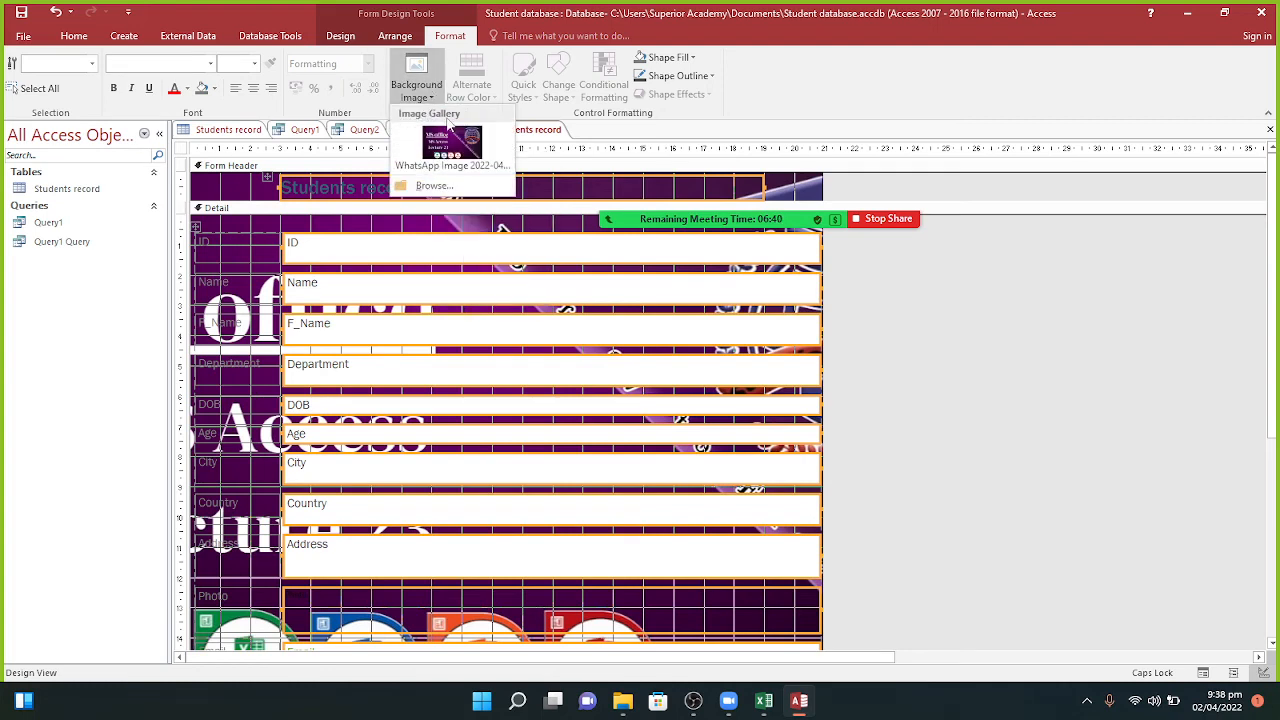
right_click(458, 150)
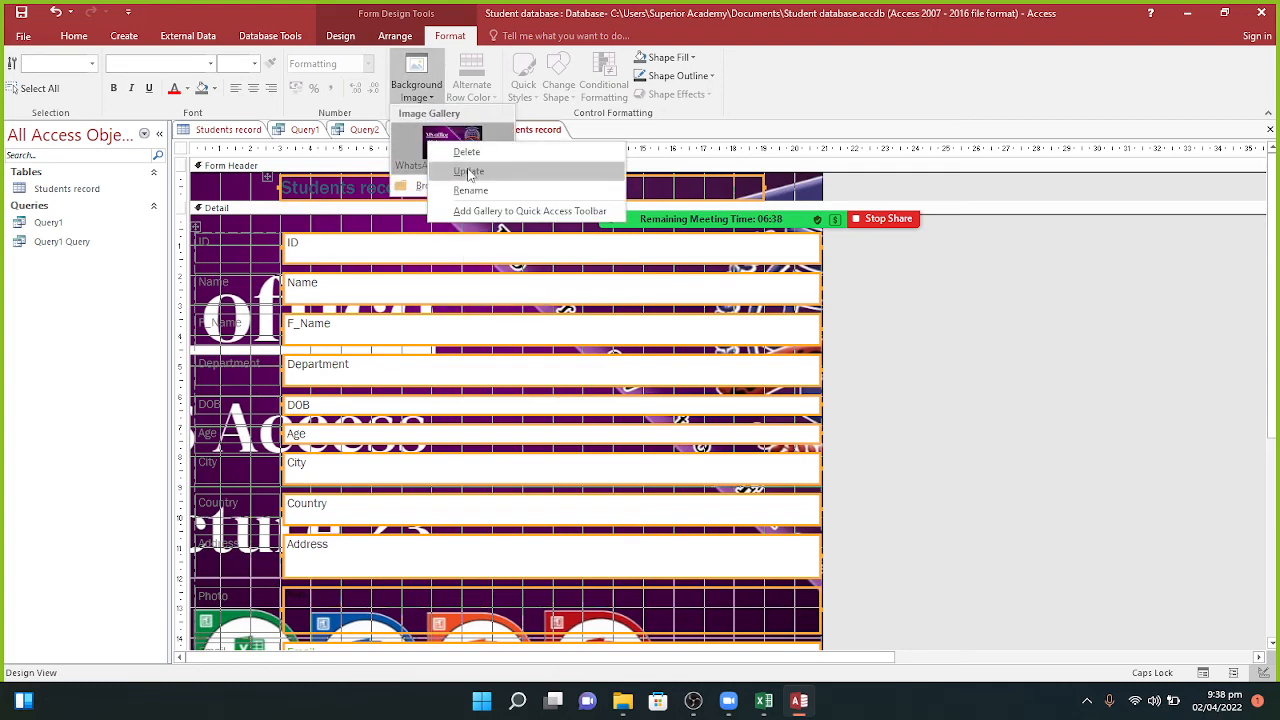
click(462, 152)
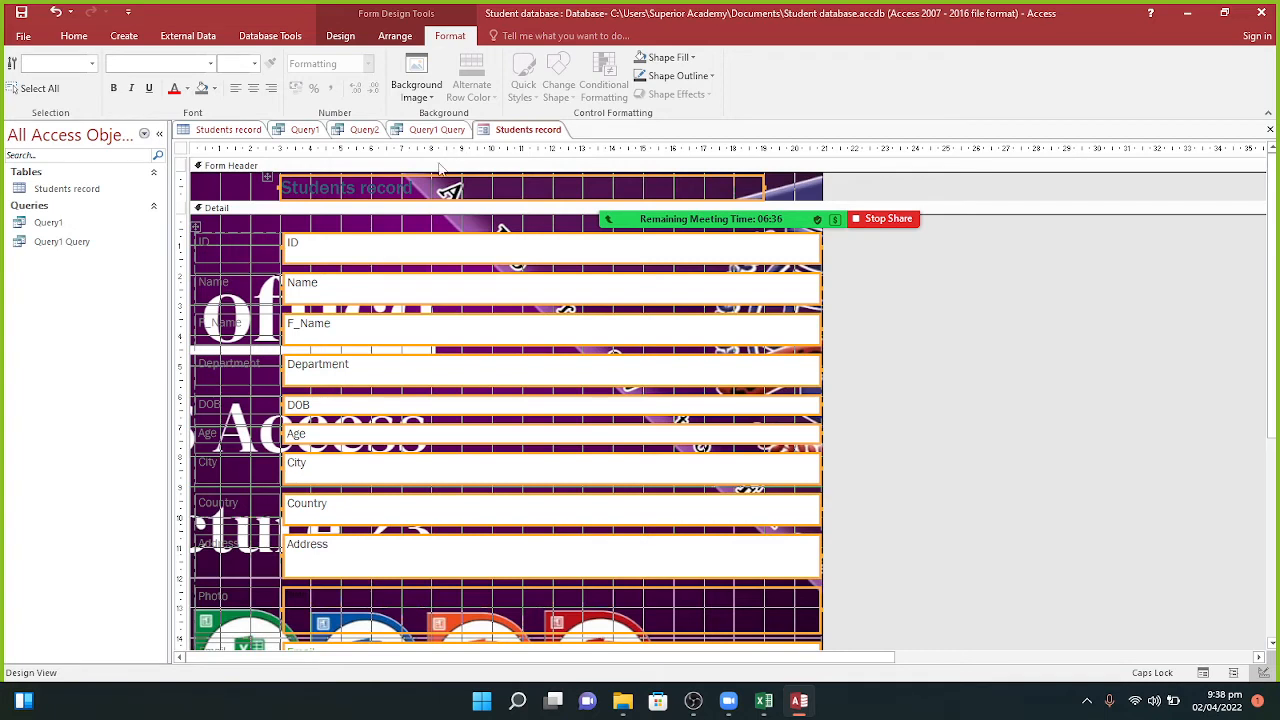
click(242, 246)
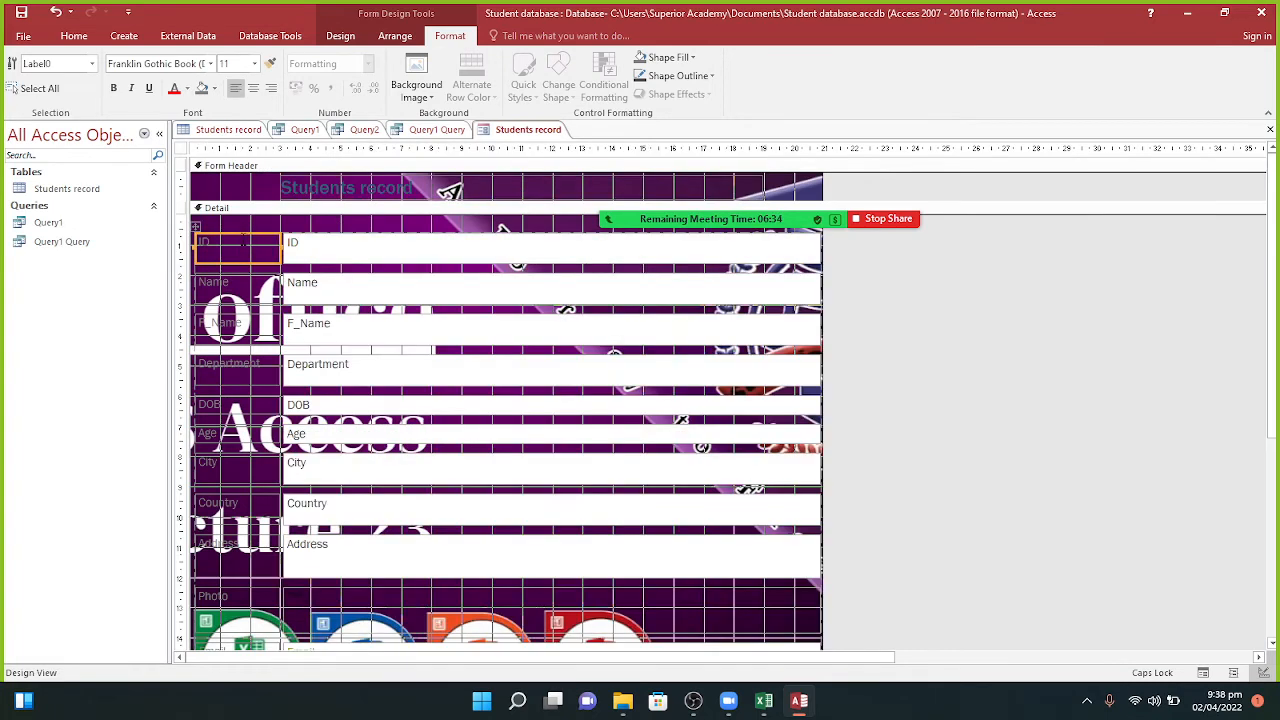
click(239, 188)
right_click(239, 186)
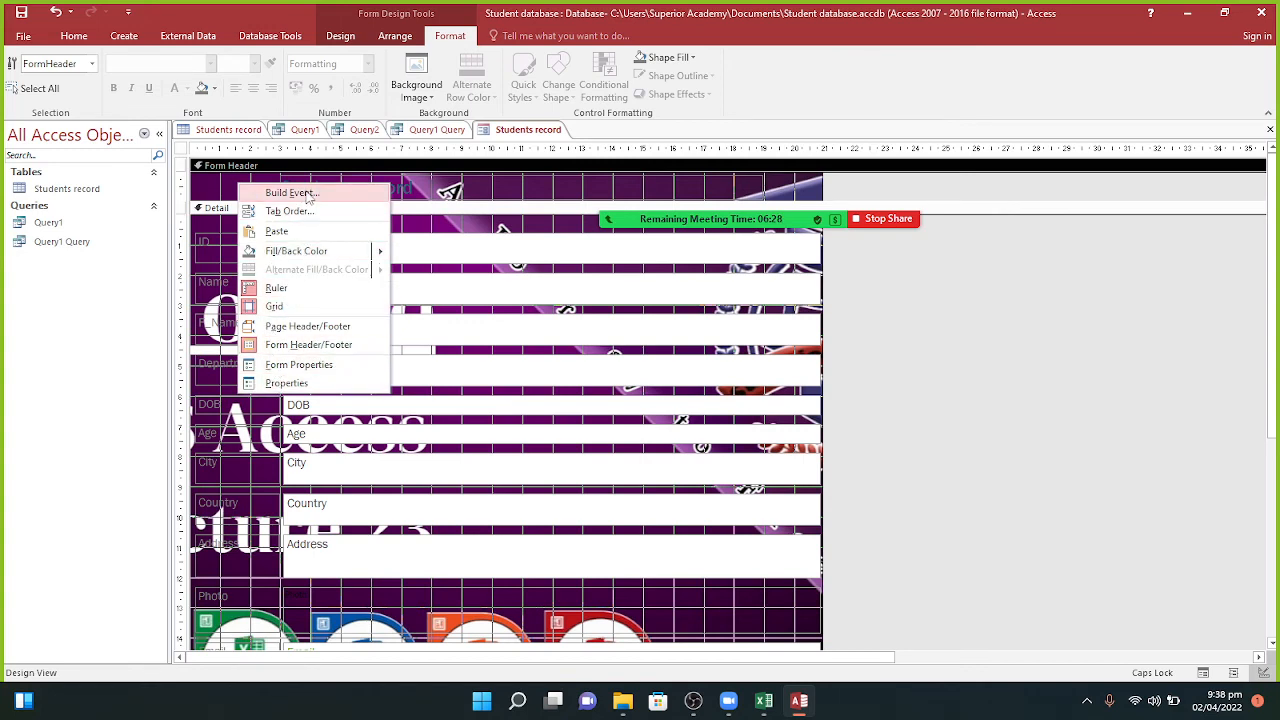
key(Escape)
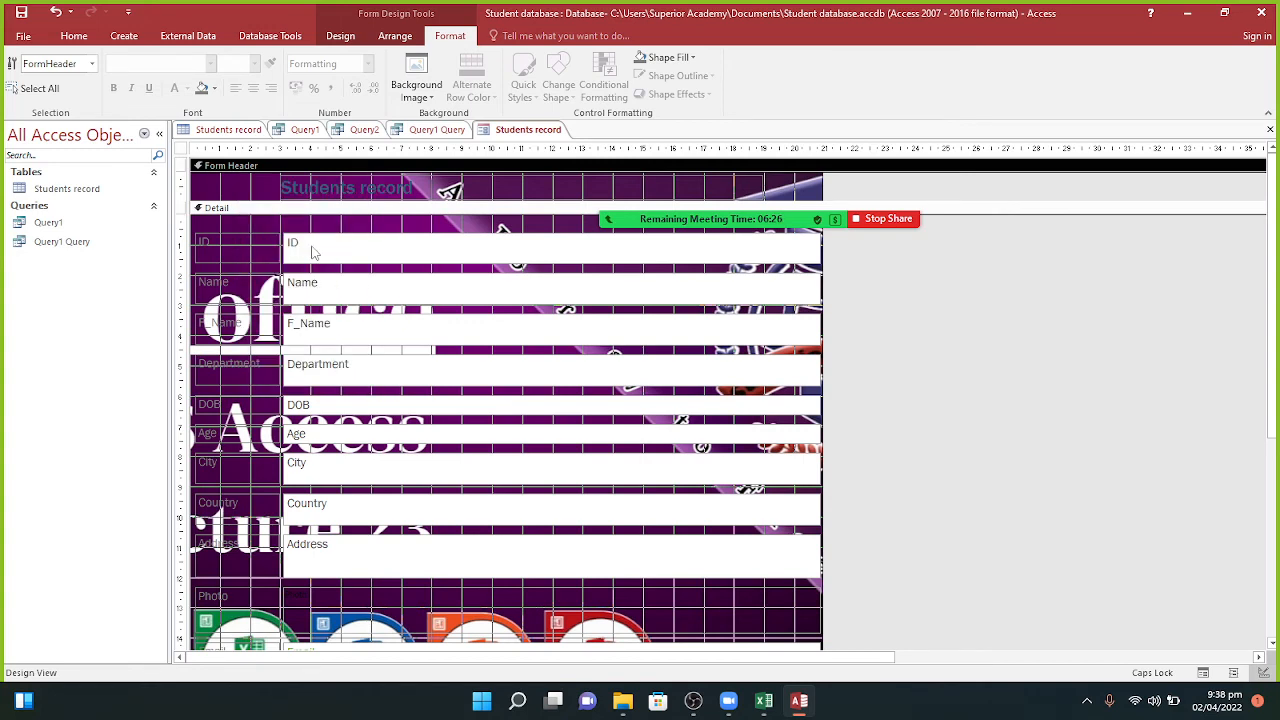
Step: Try browsing for another background image and dismiss the can't-open-file error
click(416, 80)
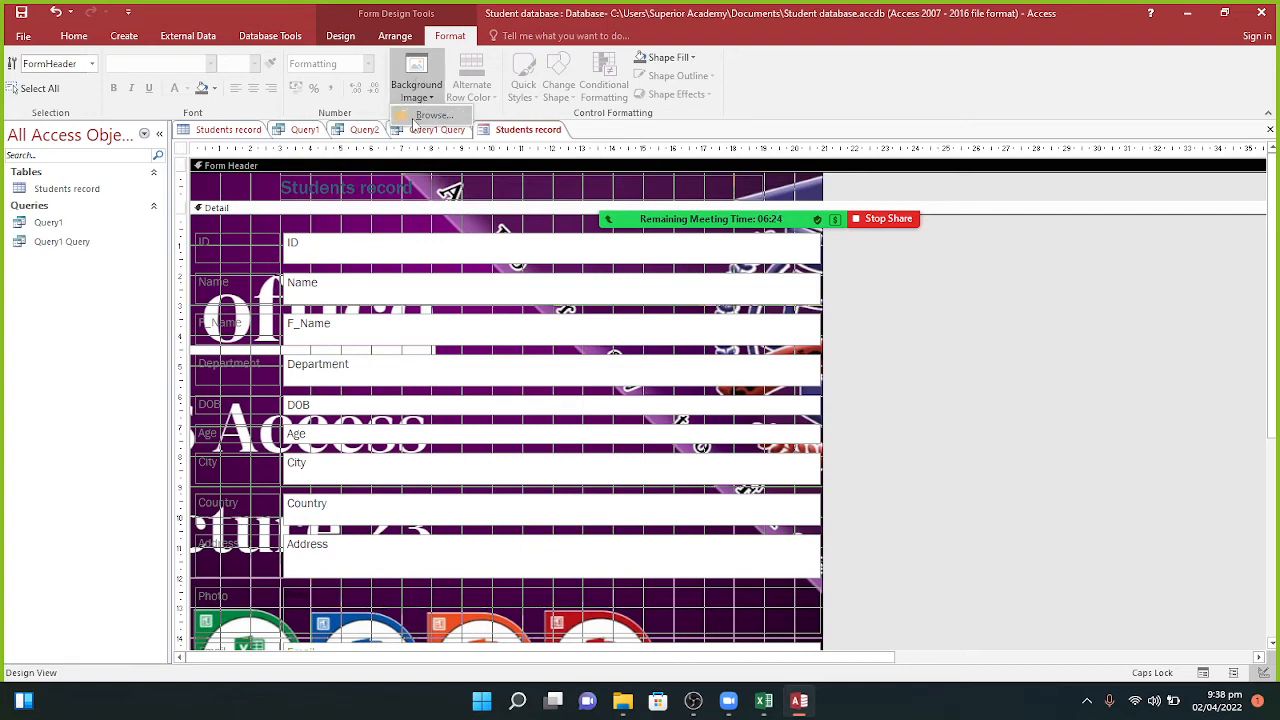
click(416, 117)
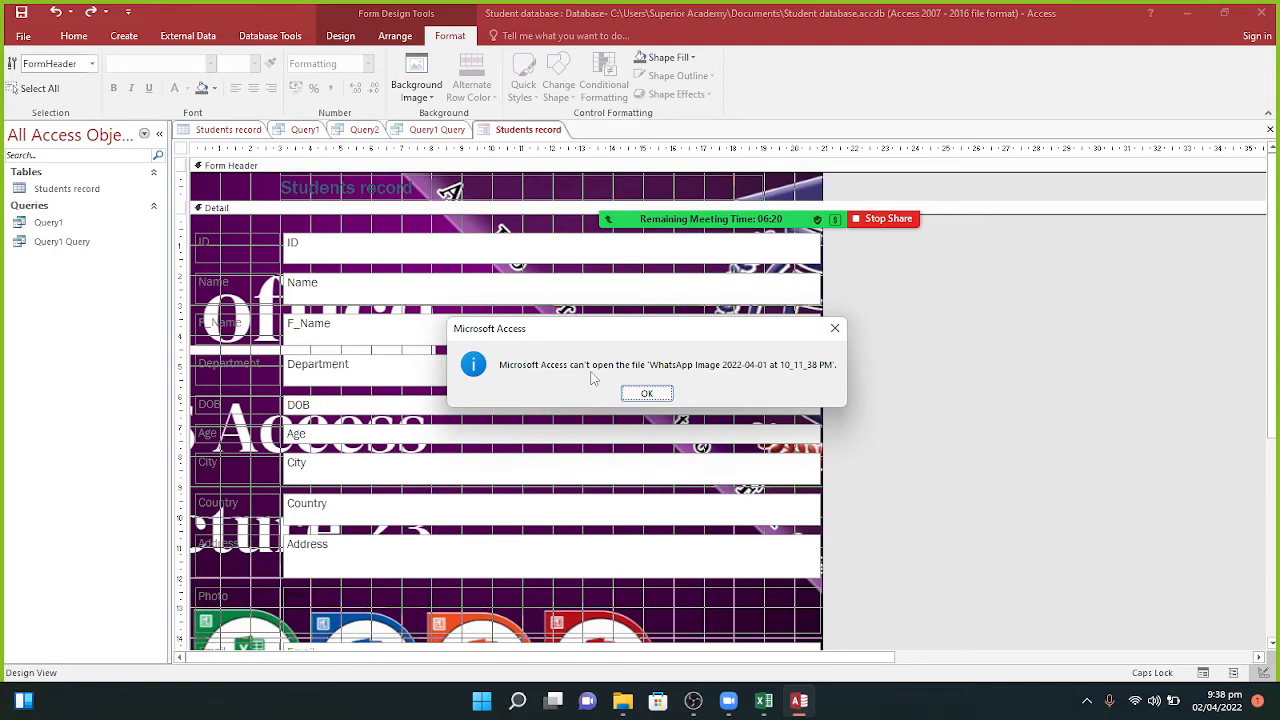
click(640, 393)
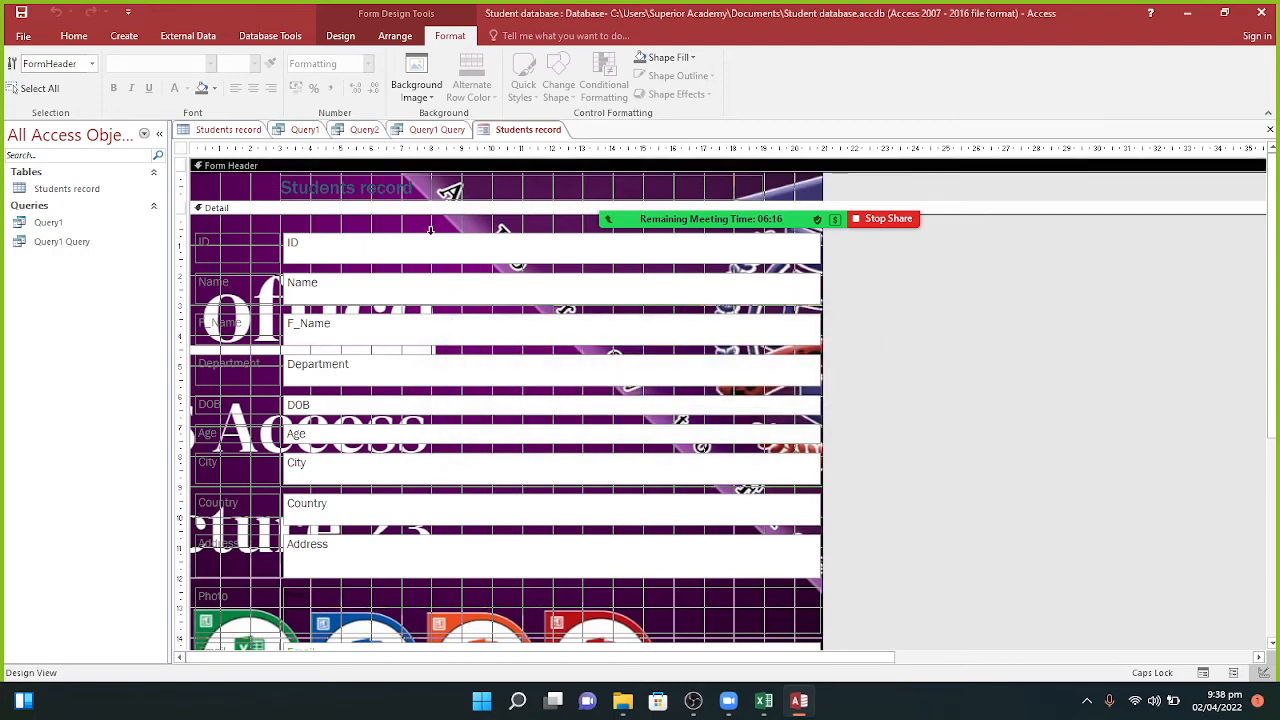
Step: Delete the form header and footer sections, confirming with Yes
click(408, 95)
click(257, 215)
right_click(257, 193)
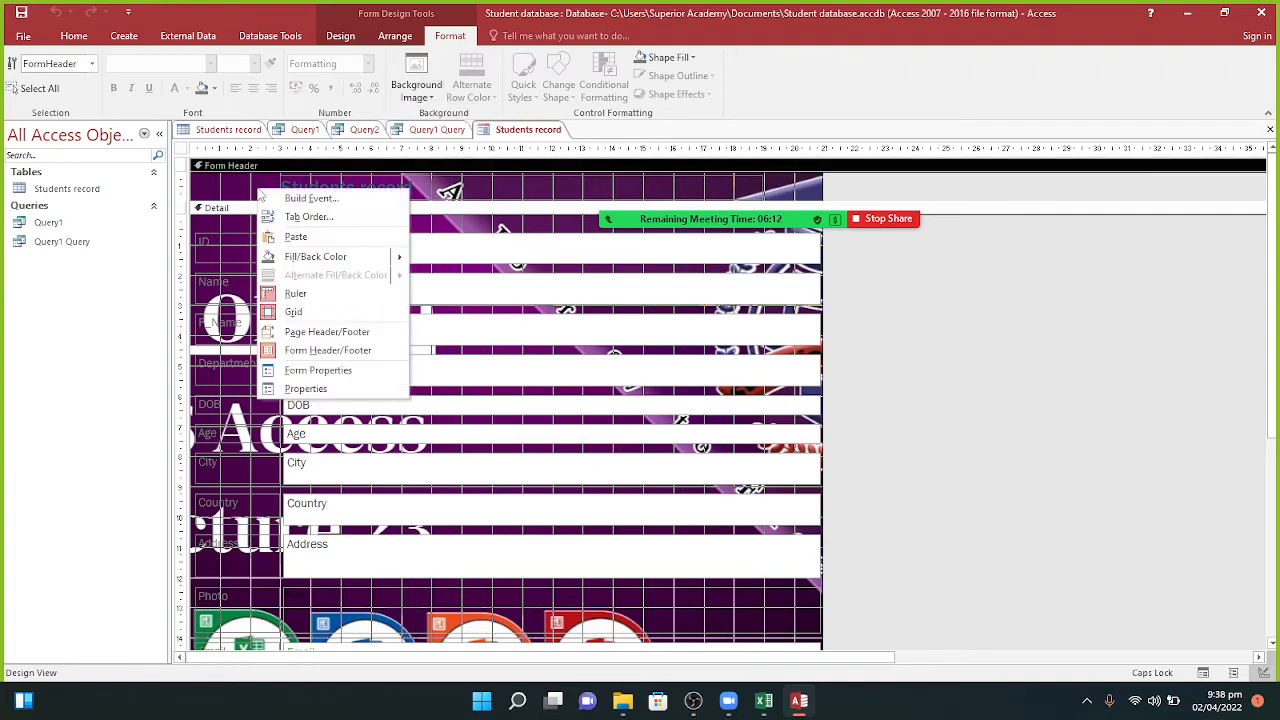
click(318, 351)
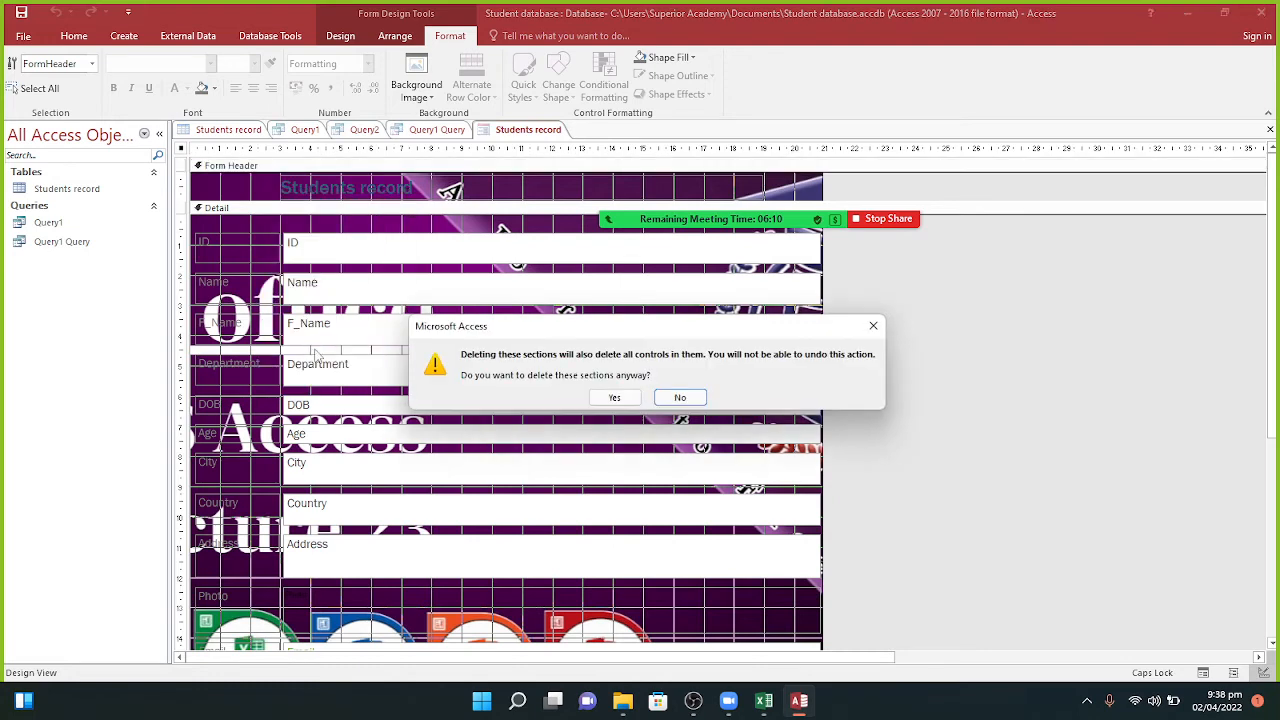
click(602, 399)
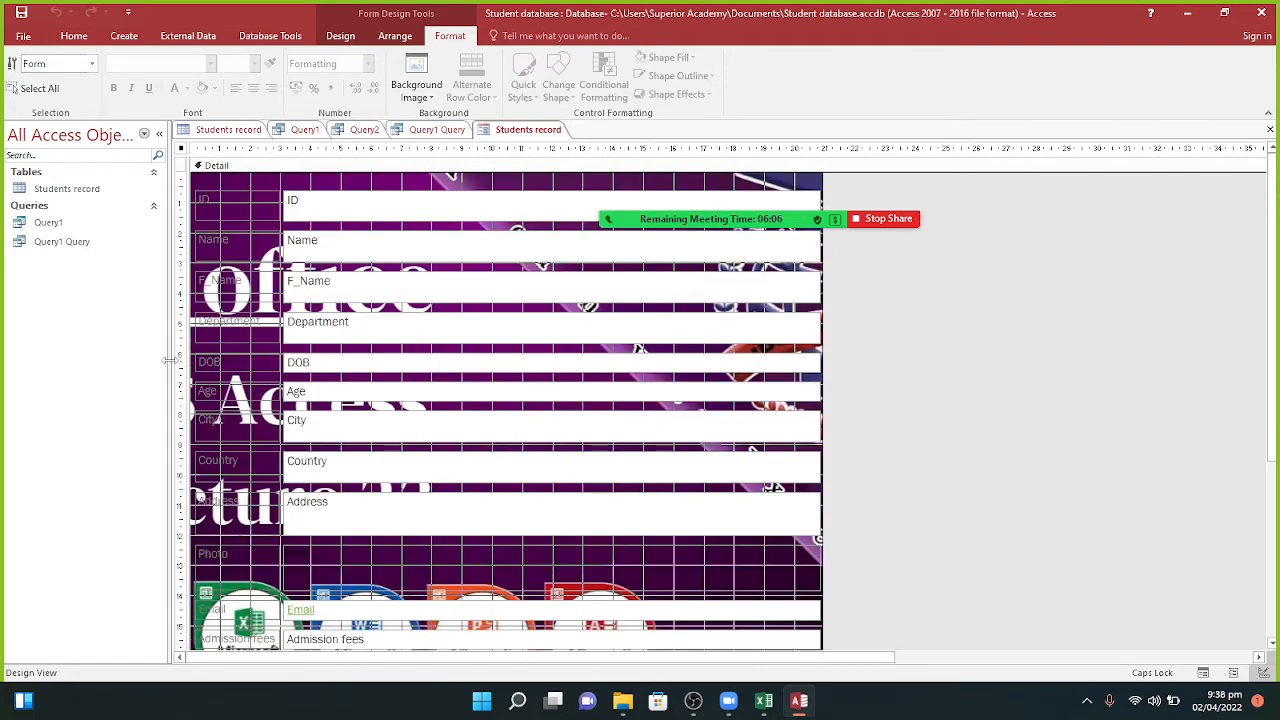
Step: Give the Detail section's alternate rows a theme colour
click(318, 191)
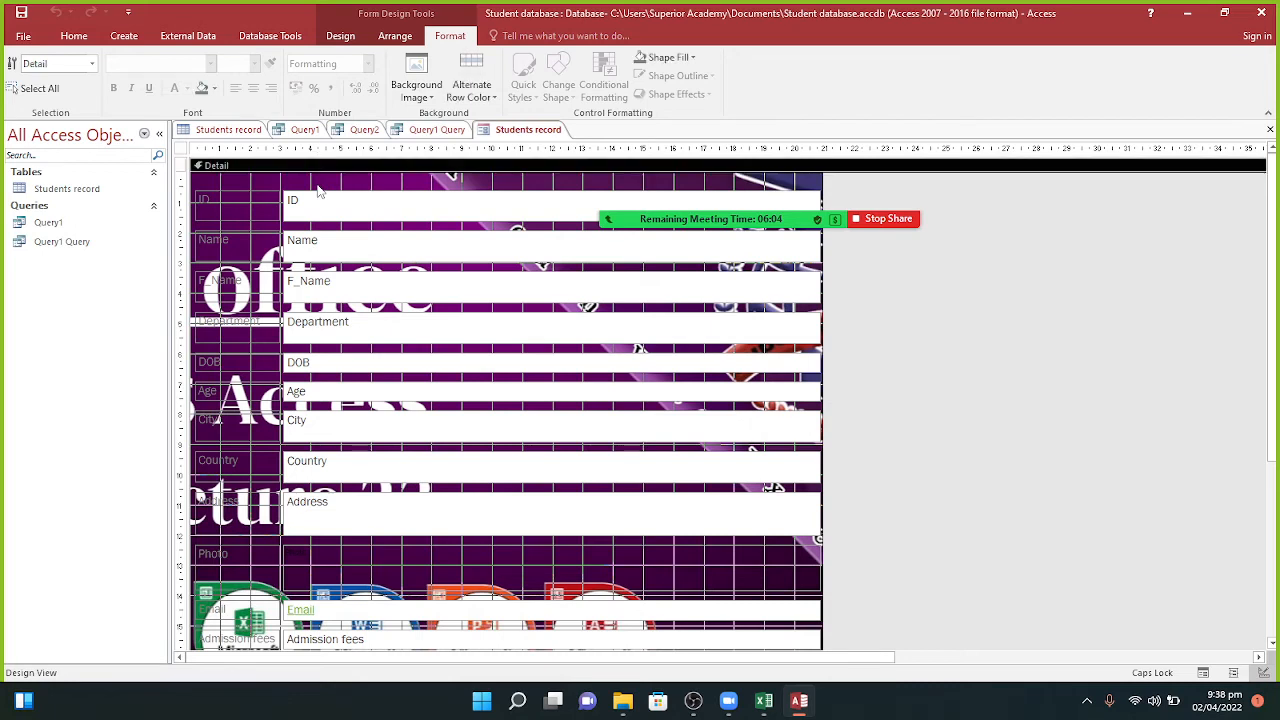
right_click(318, 191)
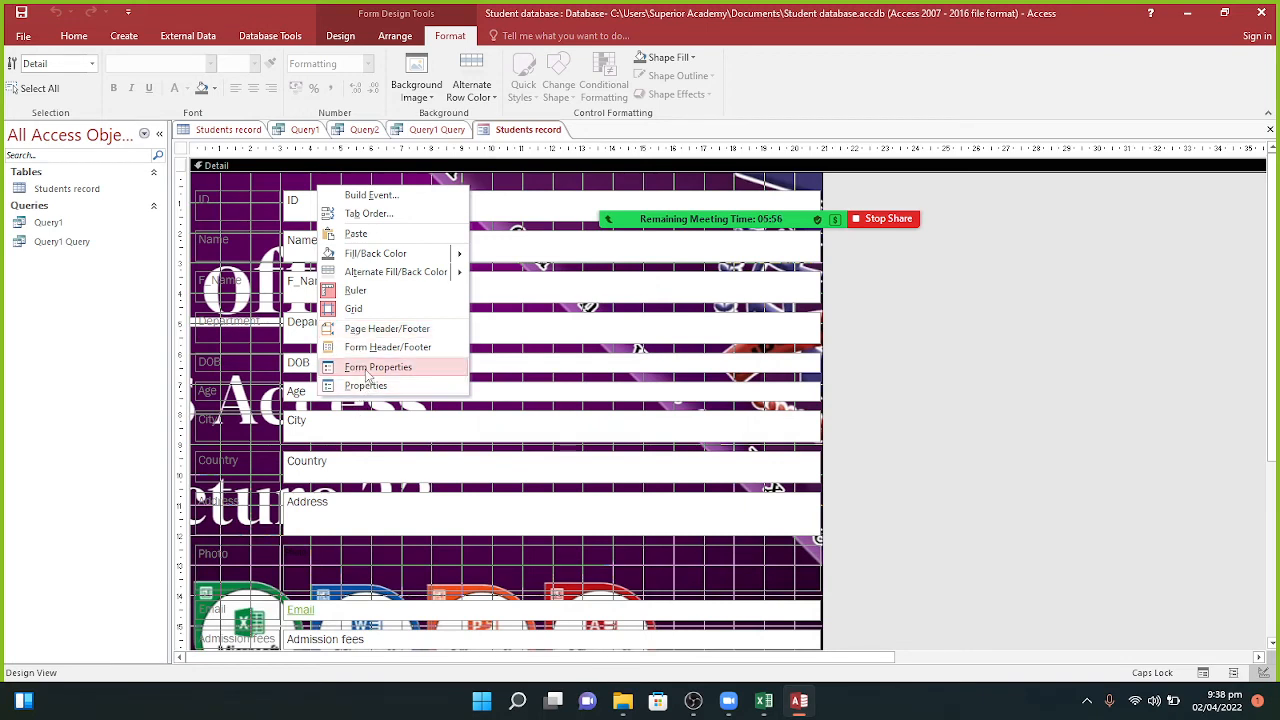
click(418, 185)
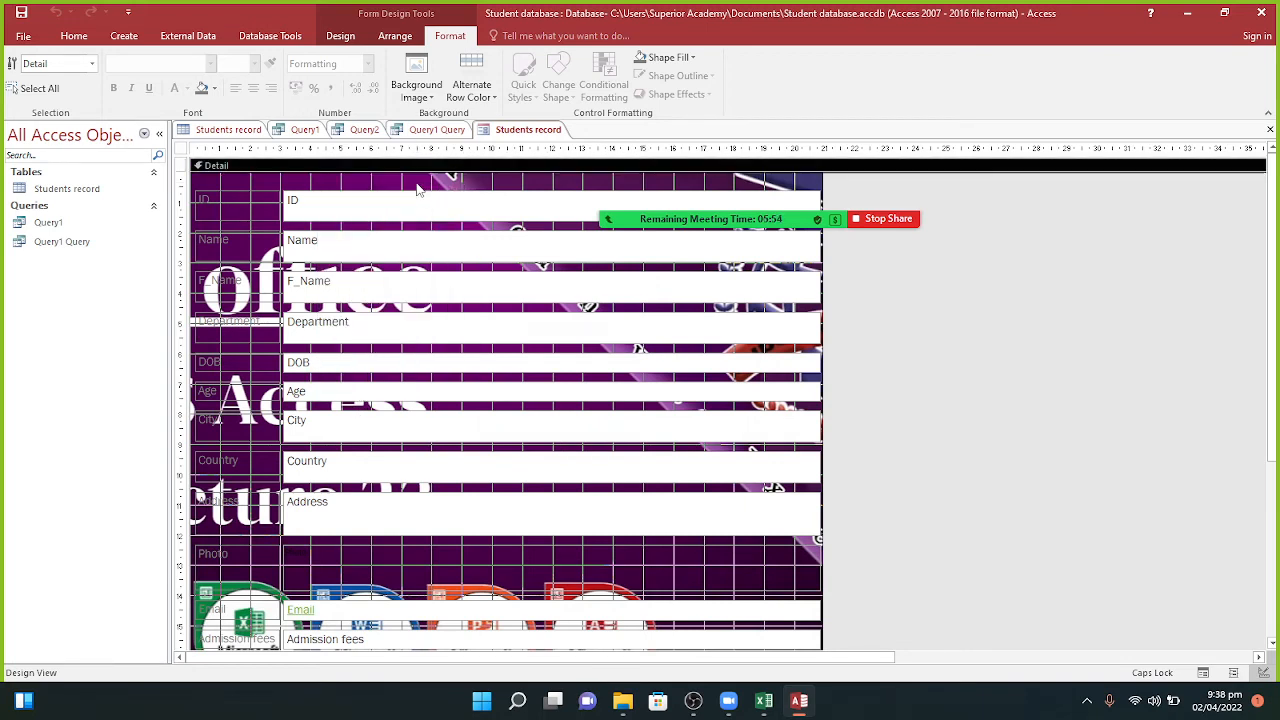
click(422, 97)
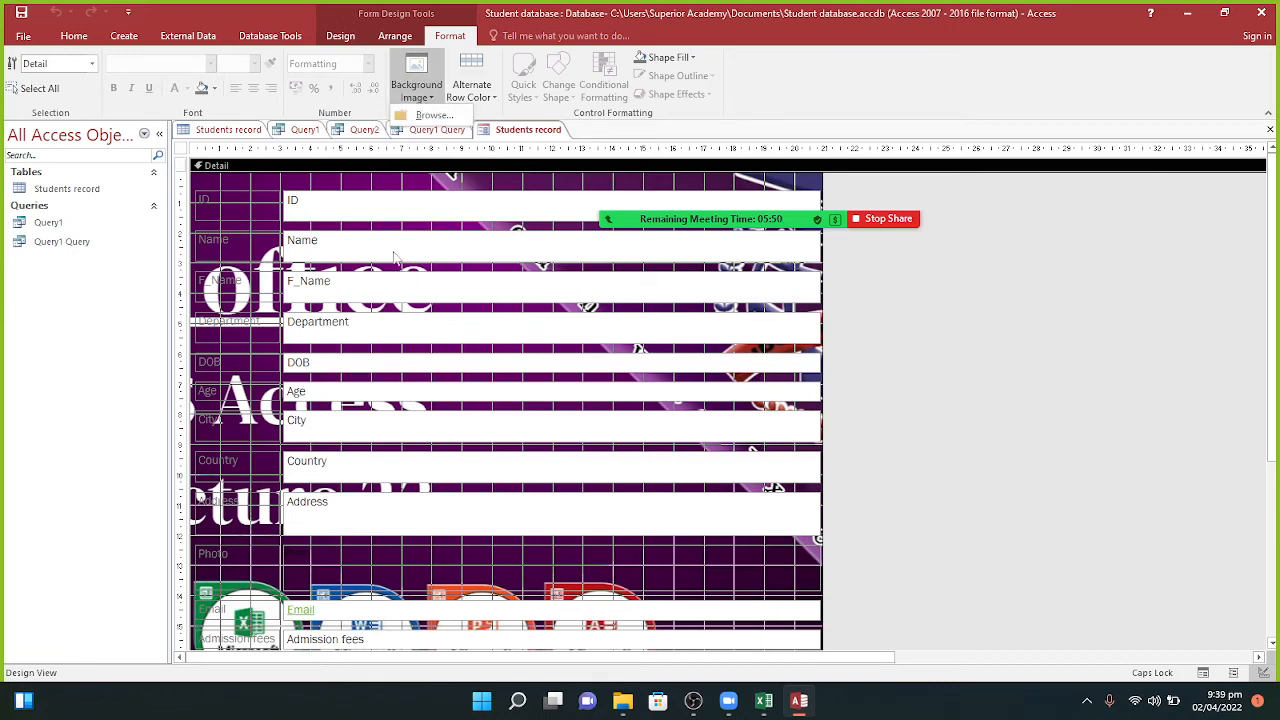
click(560, 88)
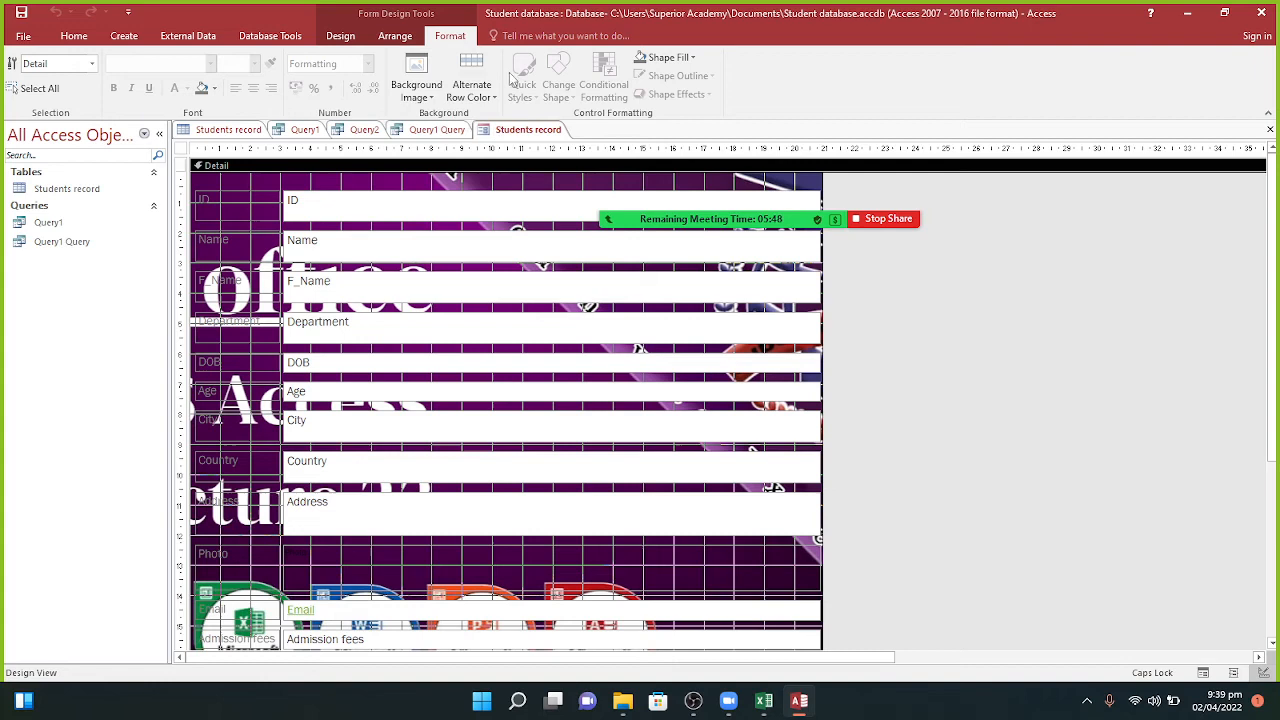
click(456, 90)
click(518, 176)
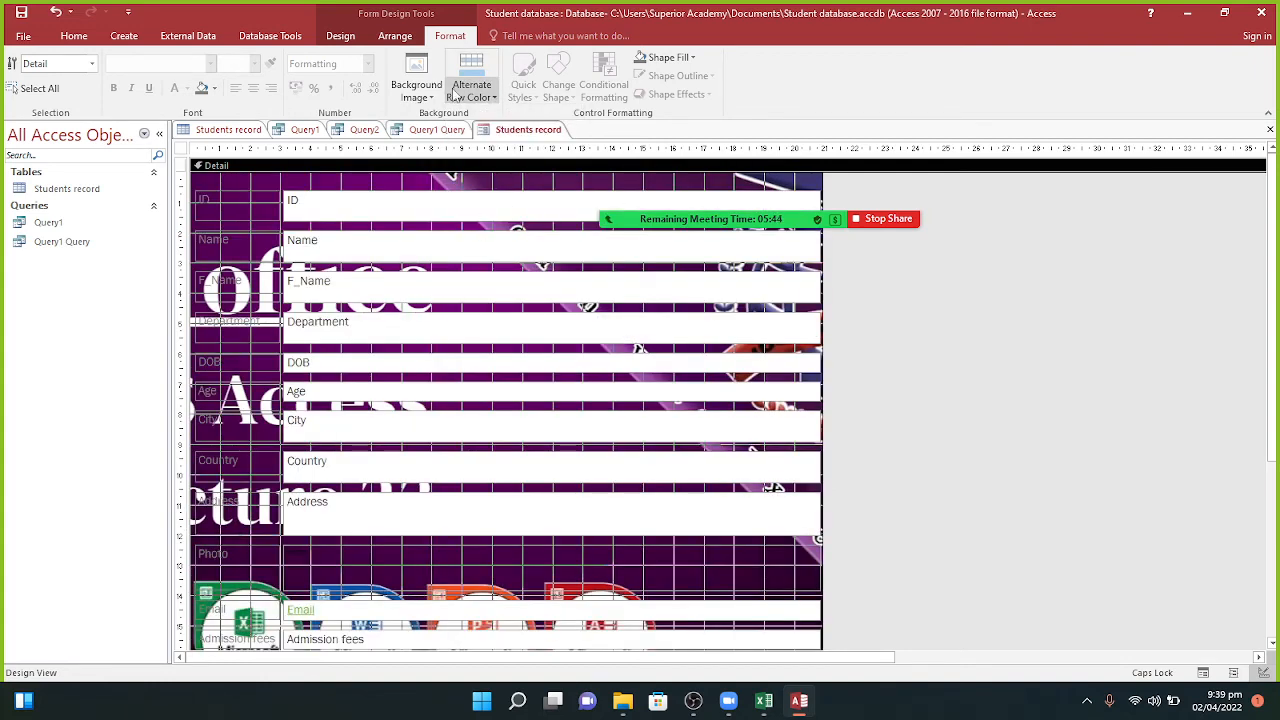
click(416, 85)
click(396, 36)
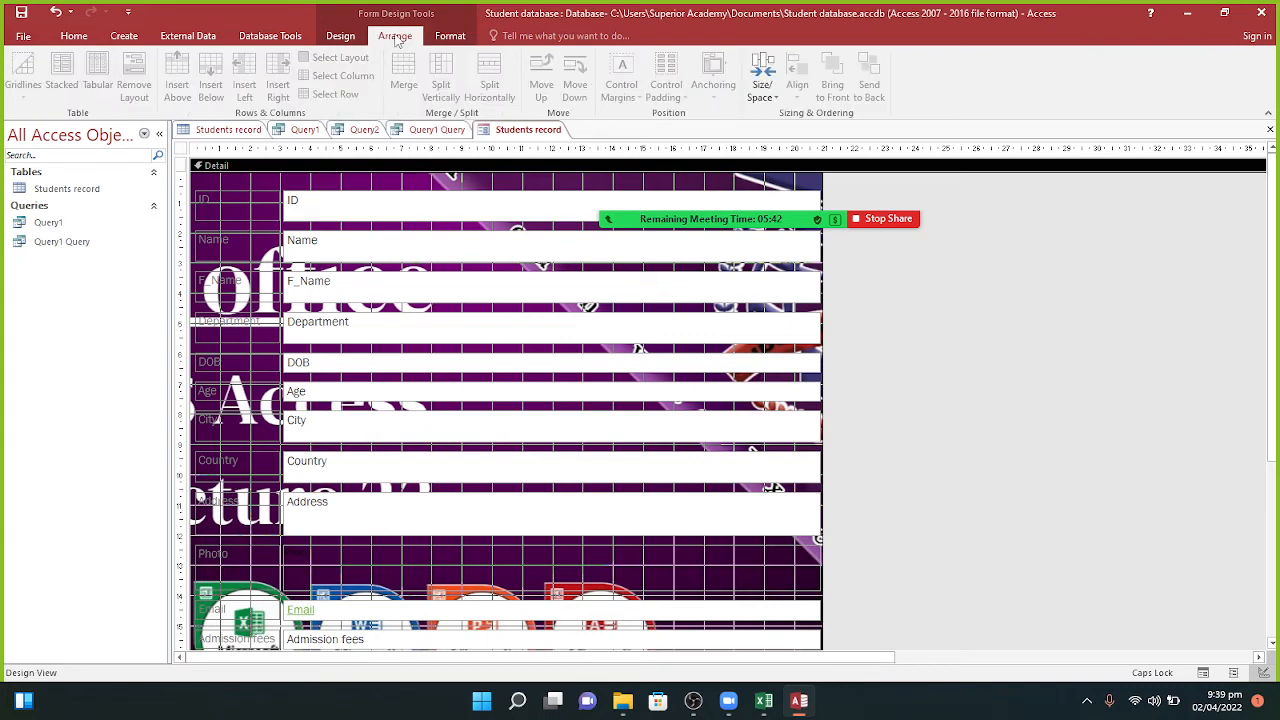
click(342, 36)
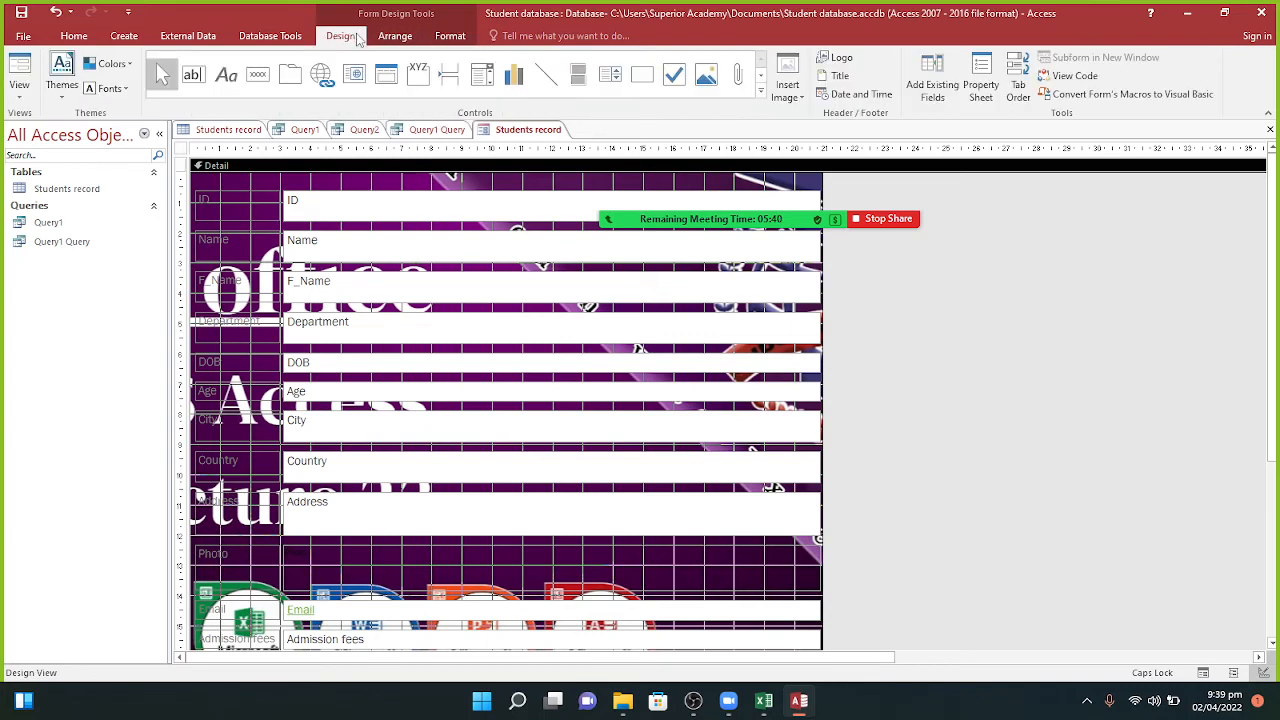
Step: Insert the downloaded WhatsApp image as the header logo, then widen and enlarge it
click(833, 58)
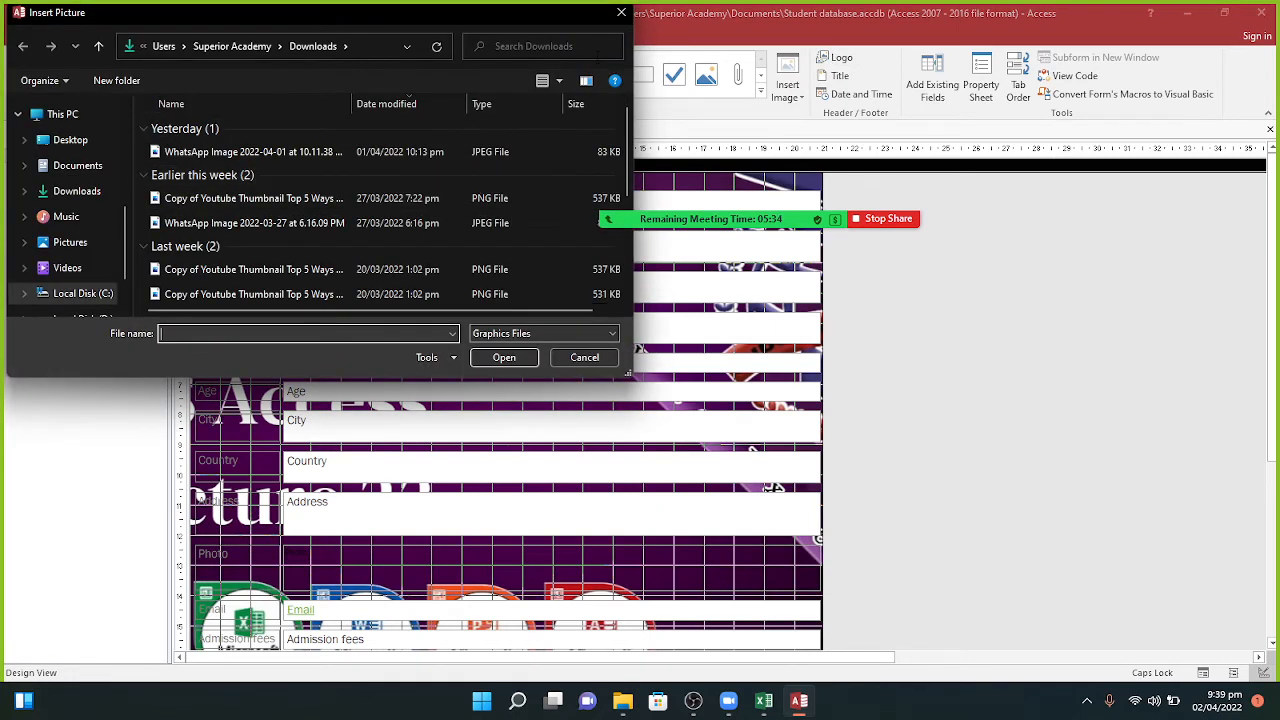
click(425, 155)
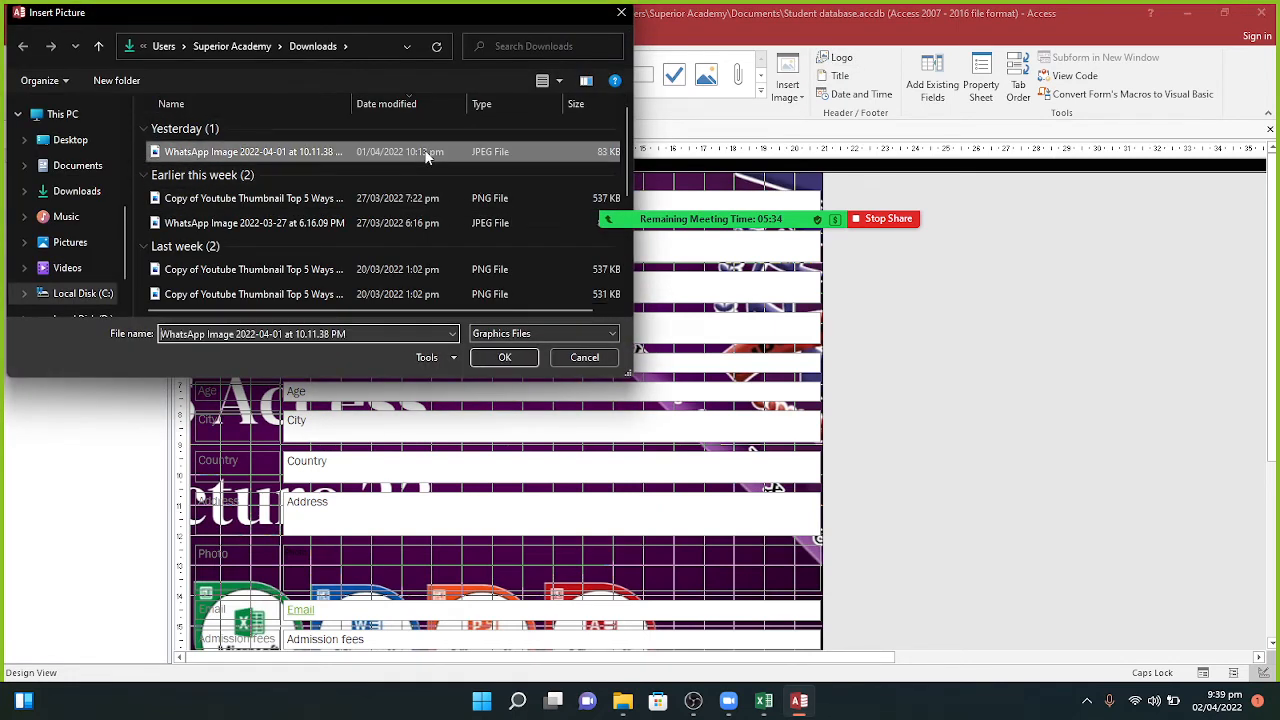
click(505, 357)
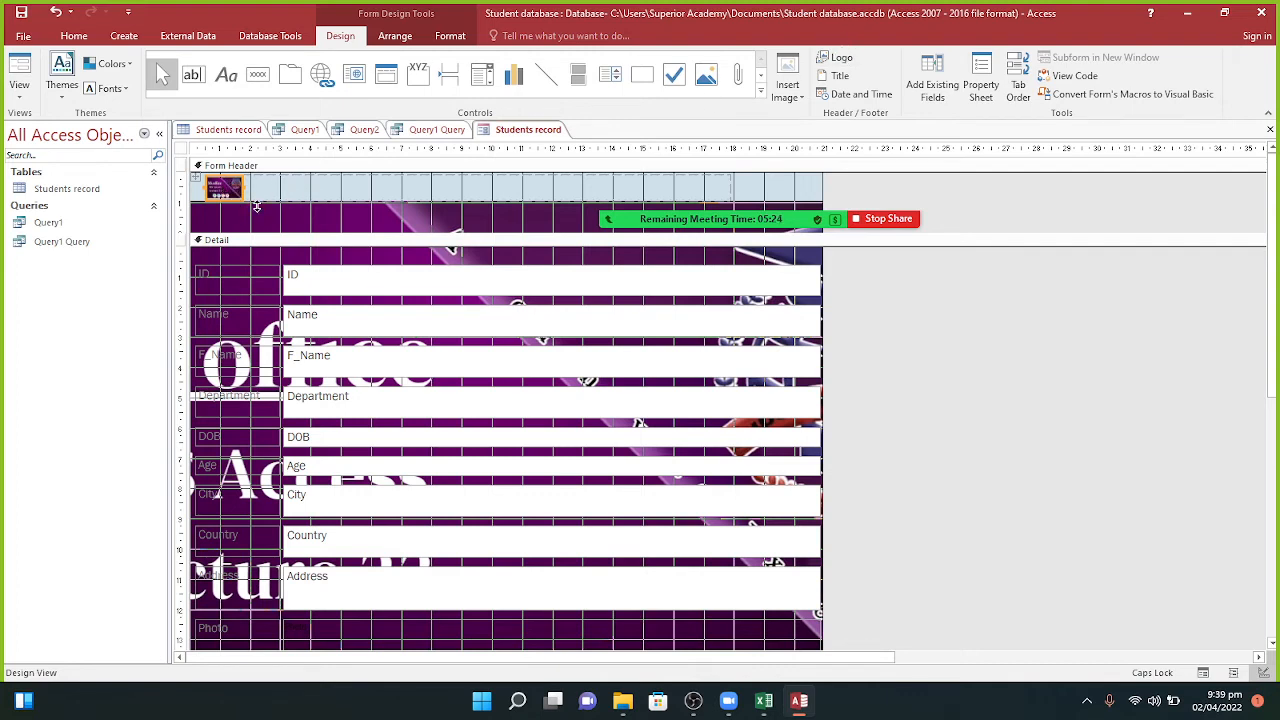
drag(243, 192, 323, 192)
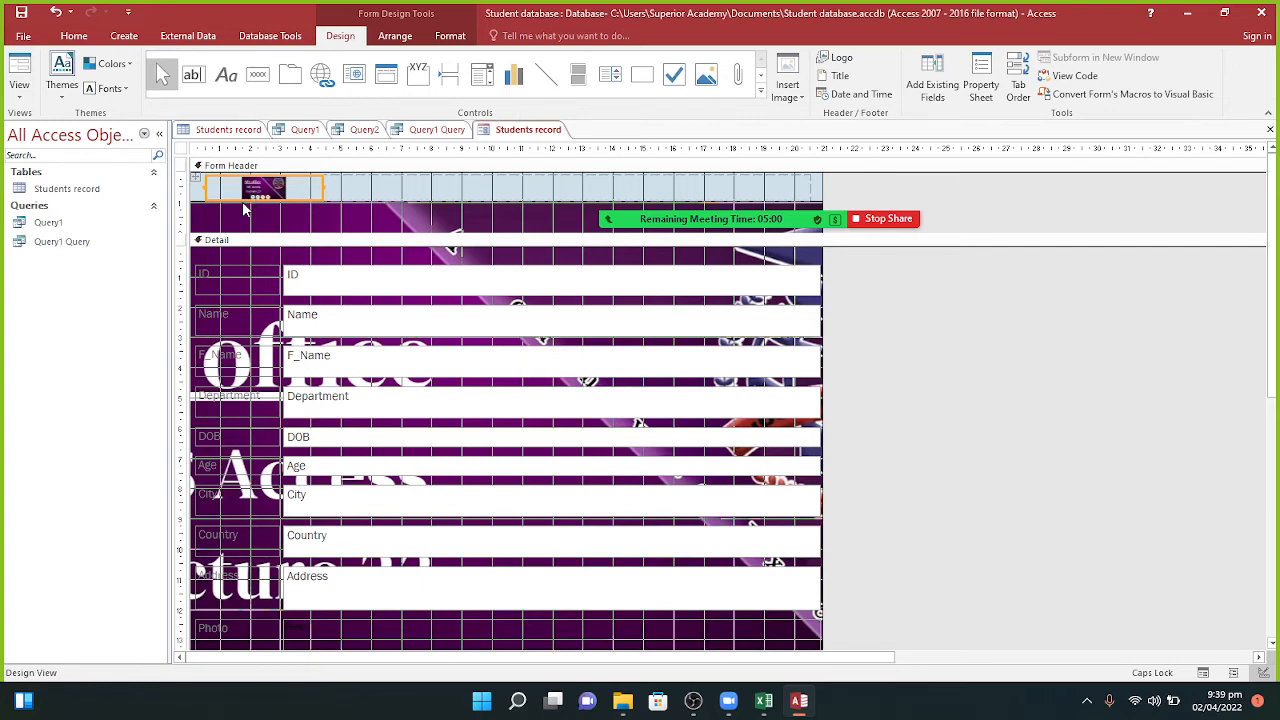
click(199, 189)
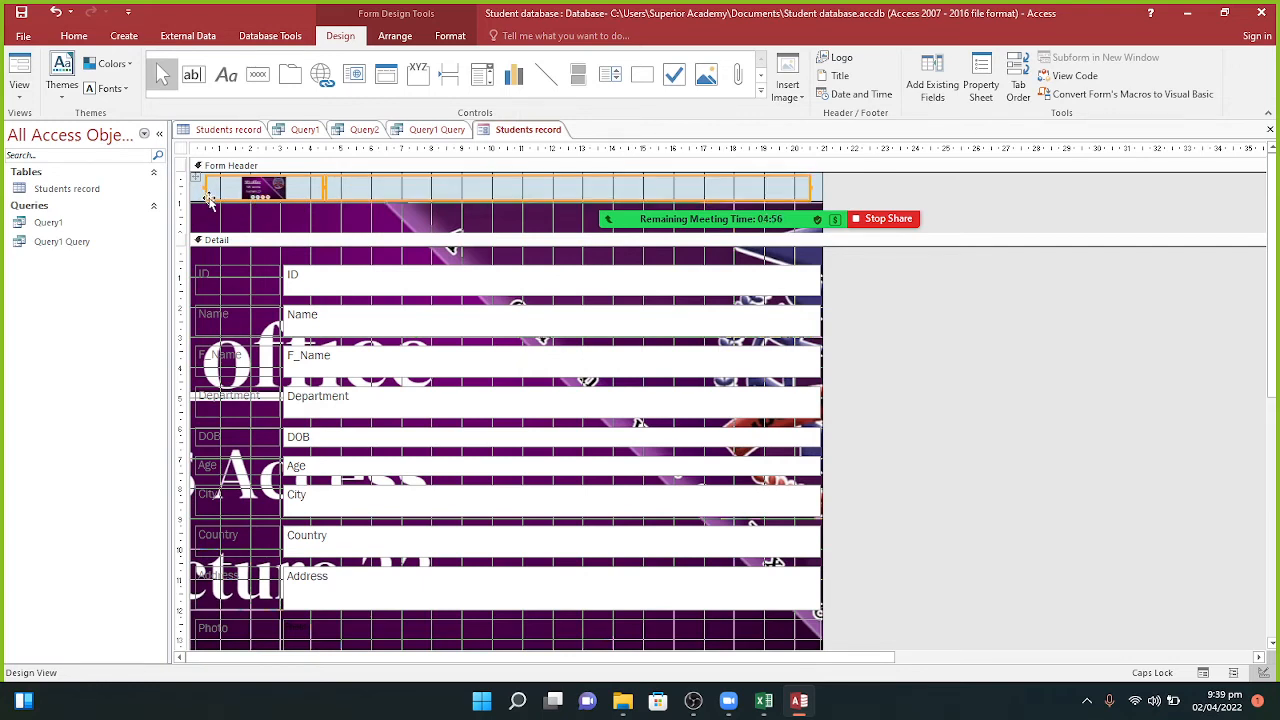
drag(205, 198, 238, 206)
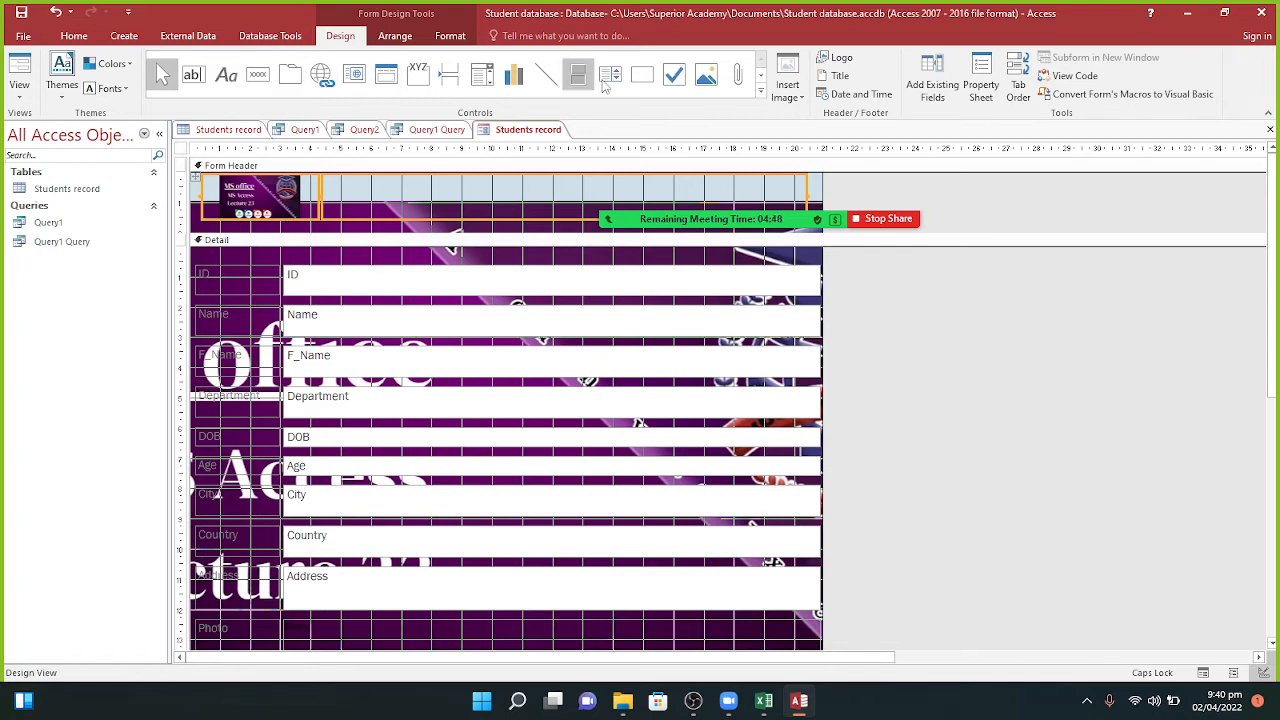
Step: Add a header title reading SUPERIOR ACADEMY in place of the default text
click(789, 90)
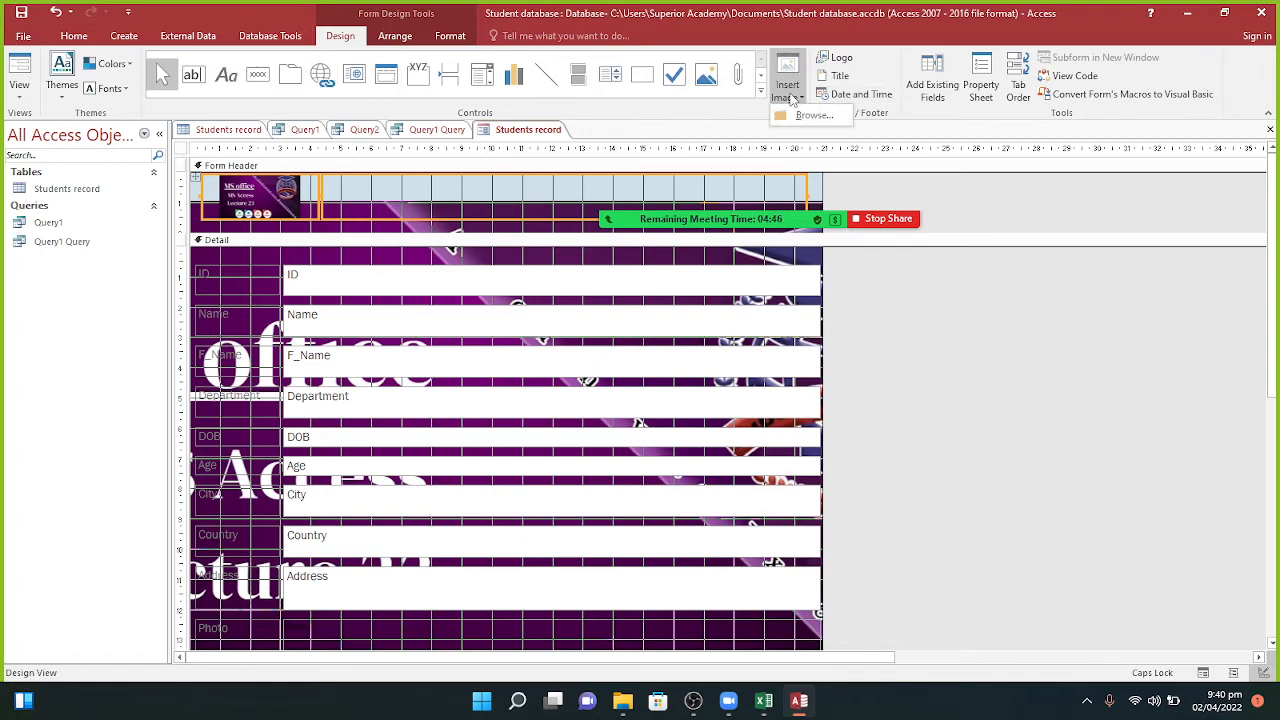
click(806, 115)
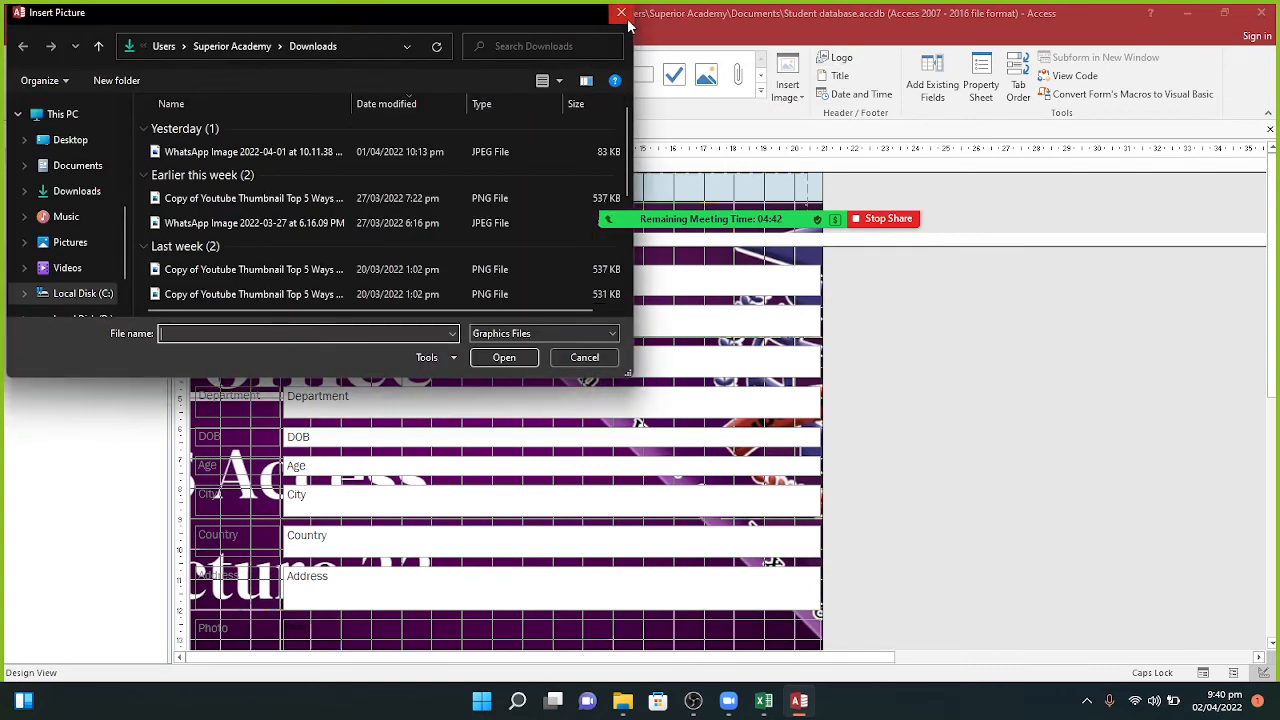
click(621, 12)
click(838, 76)
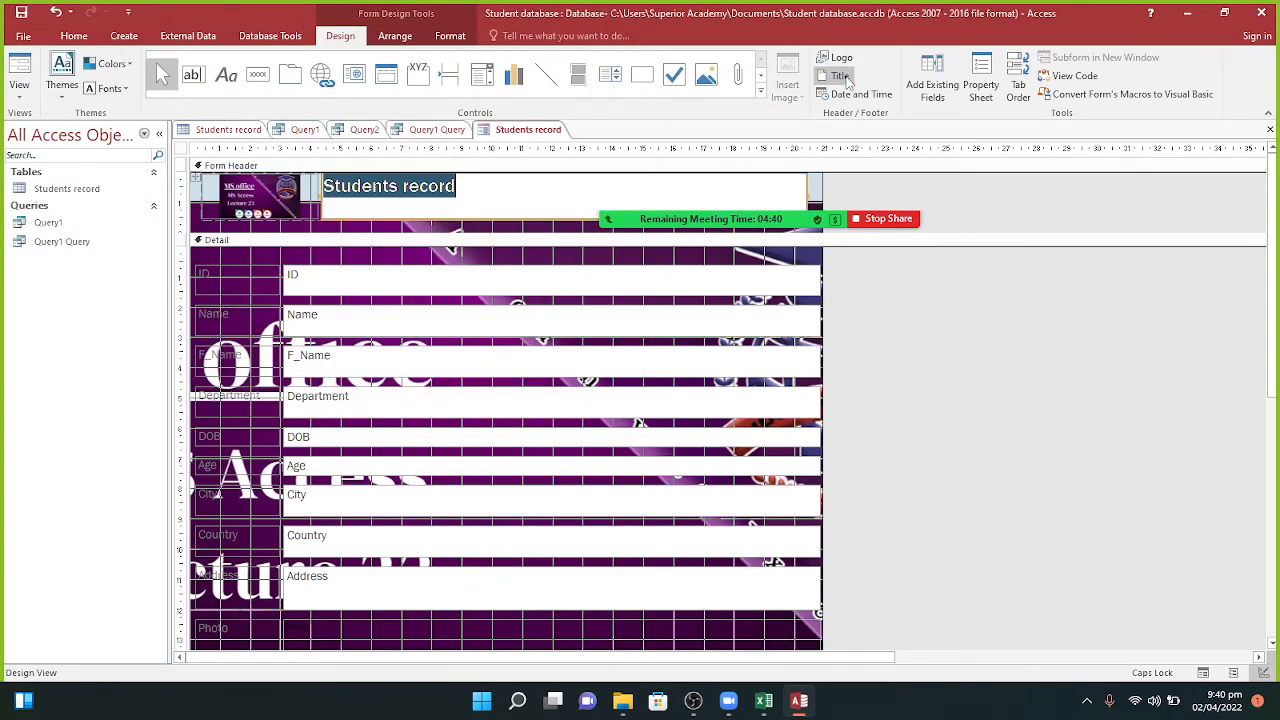
key(BackSpace)
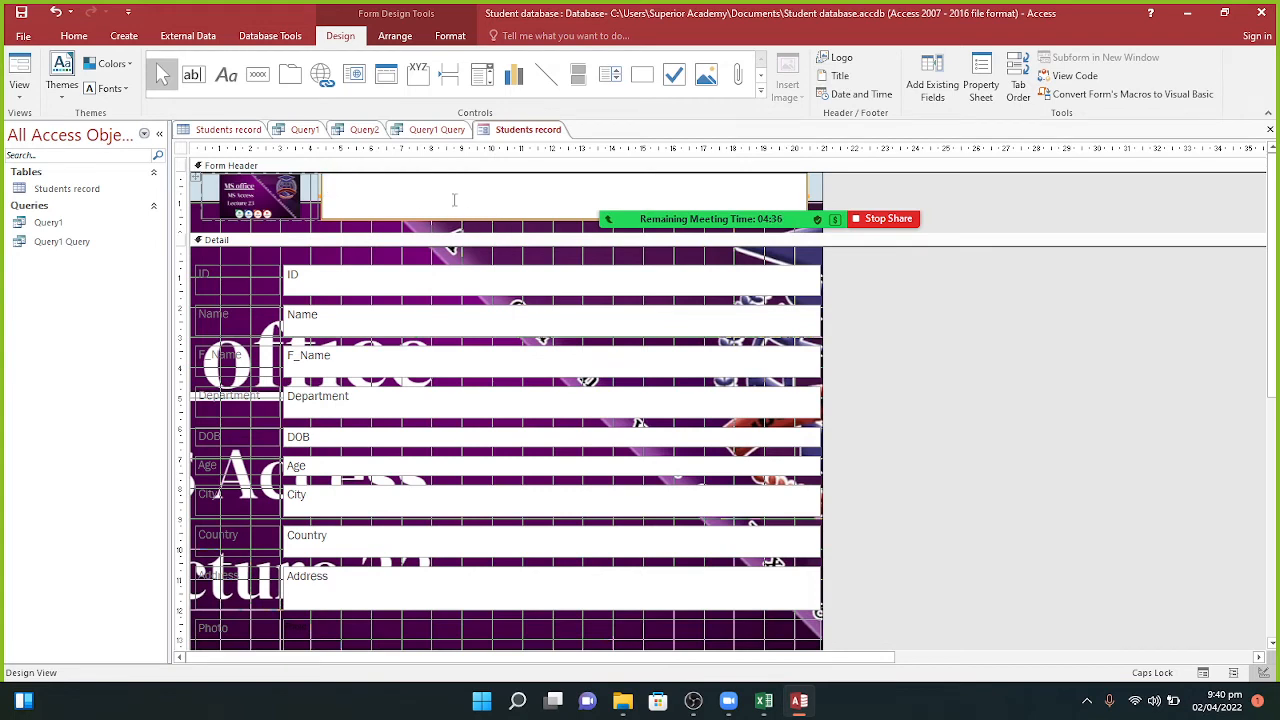
text(SUPERIOR ACA)
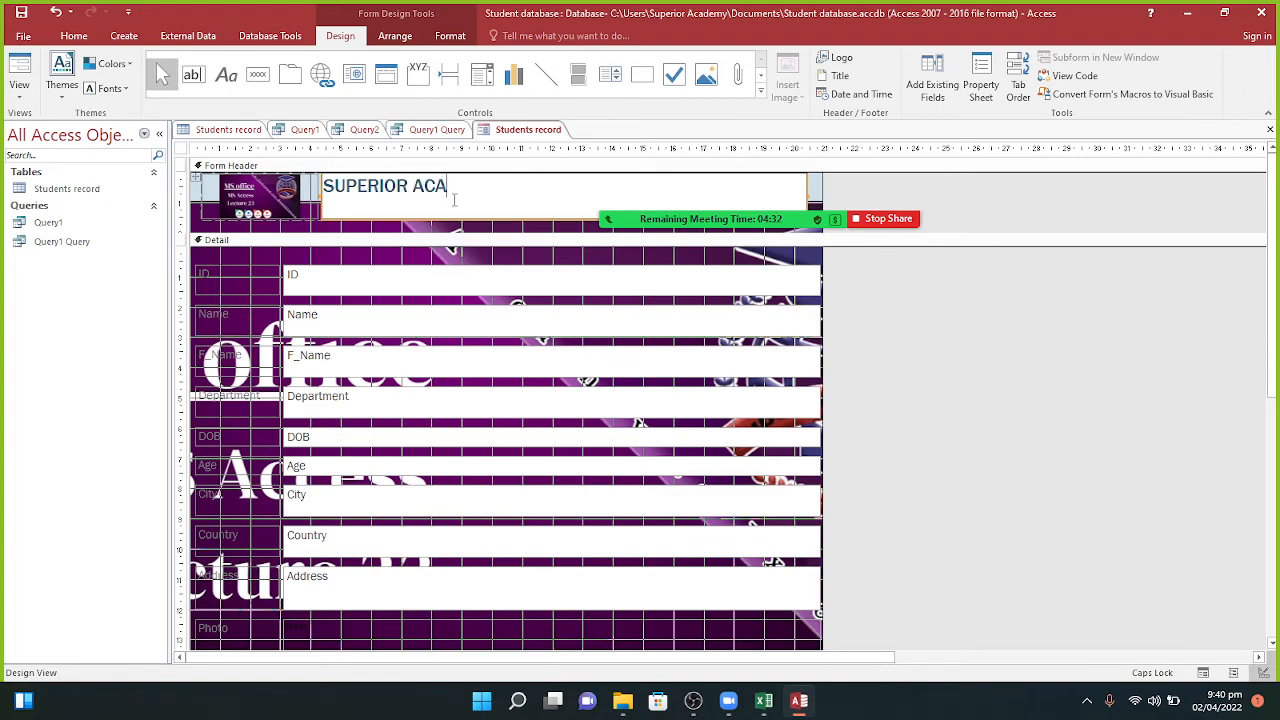
text(DEMY)
key(Return)
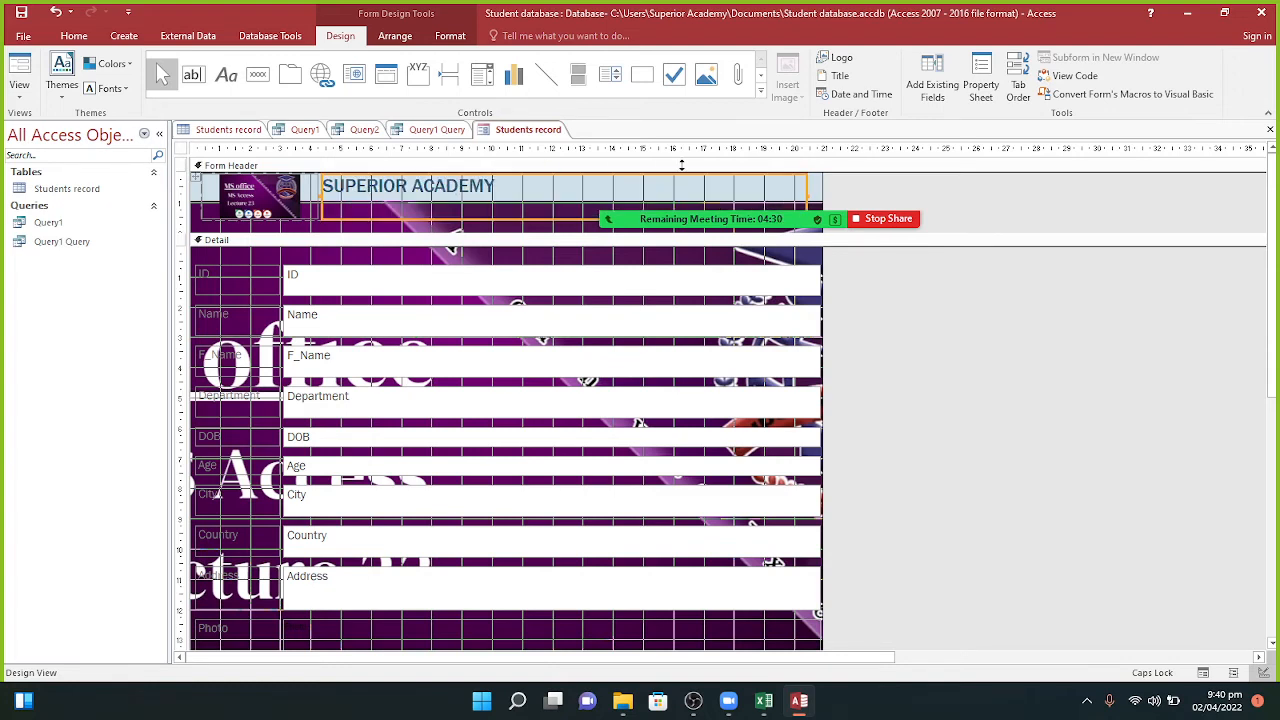
Step: Add the date and time to the header using the 02-Apr-22 date format
click(855, 94)
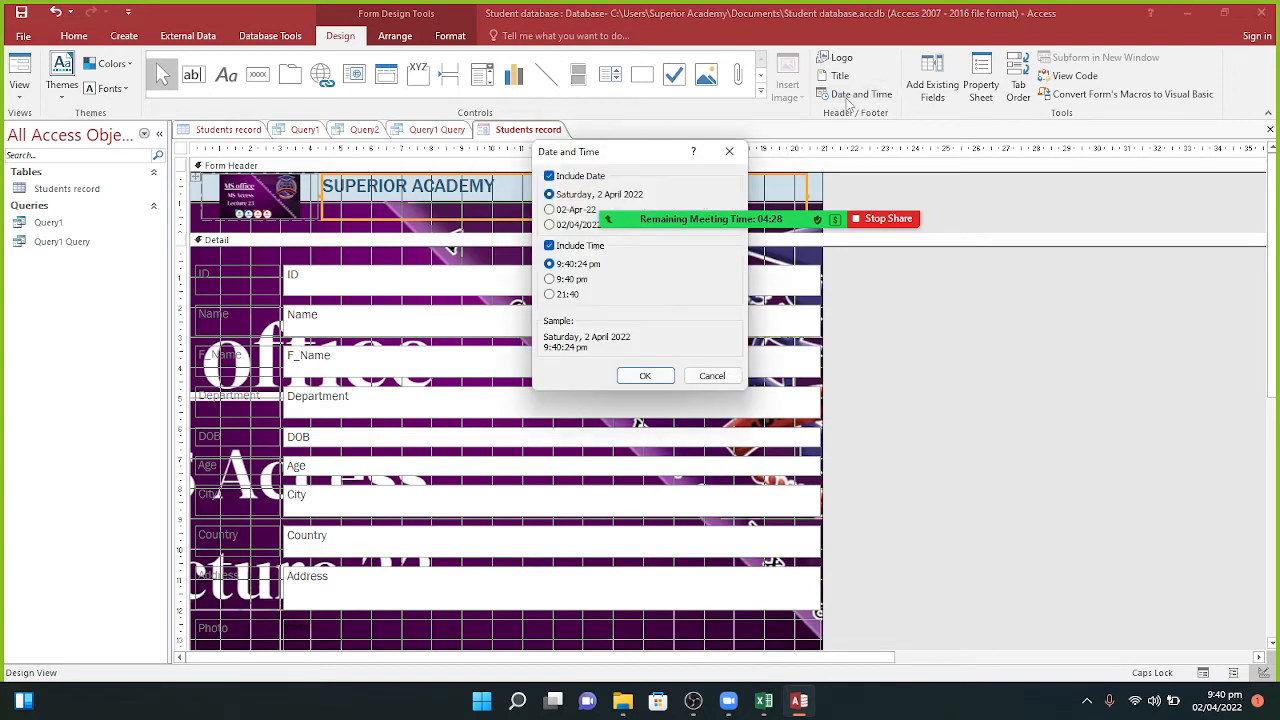
click(550, 210)
click(645, 376)
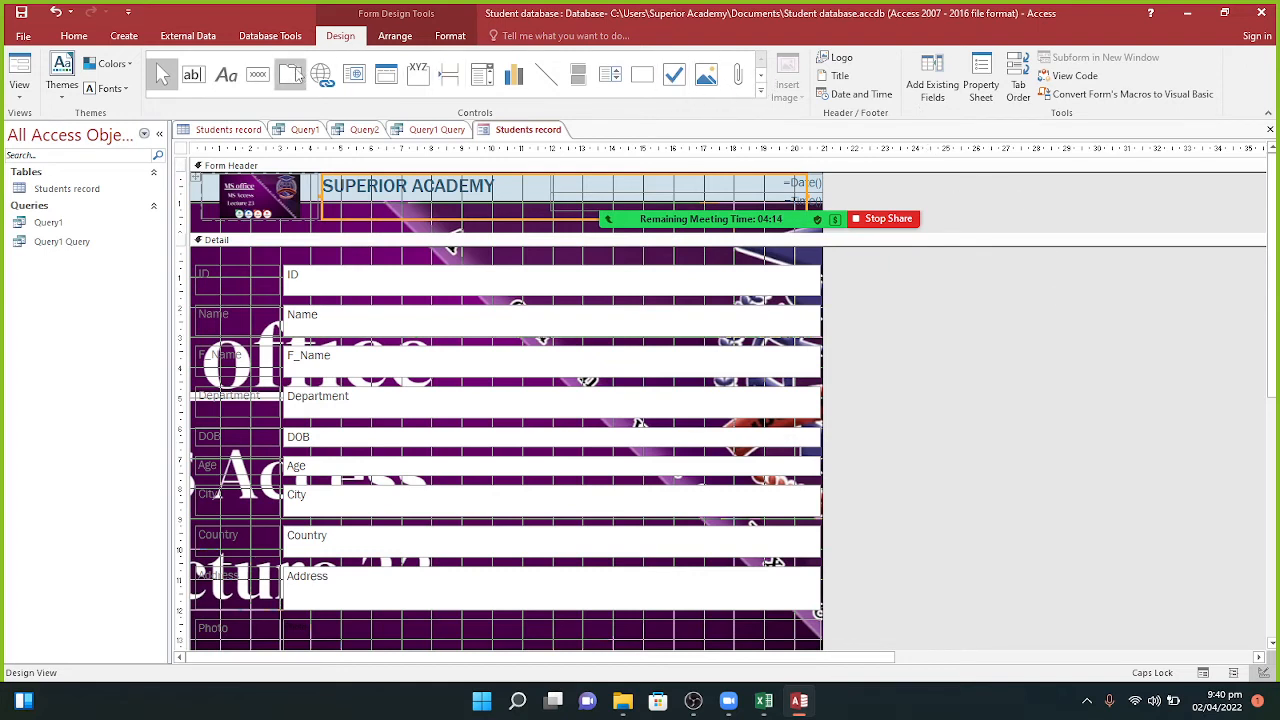
click(193, 77)
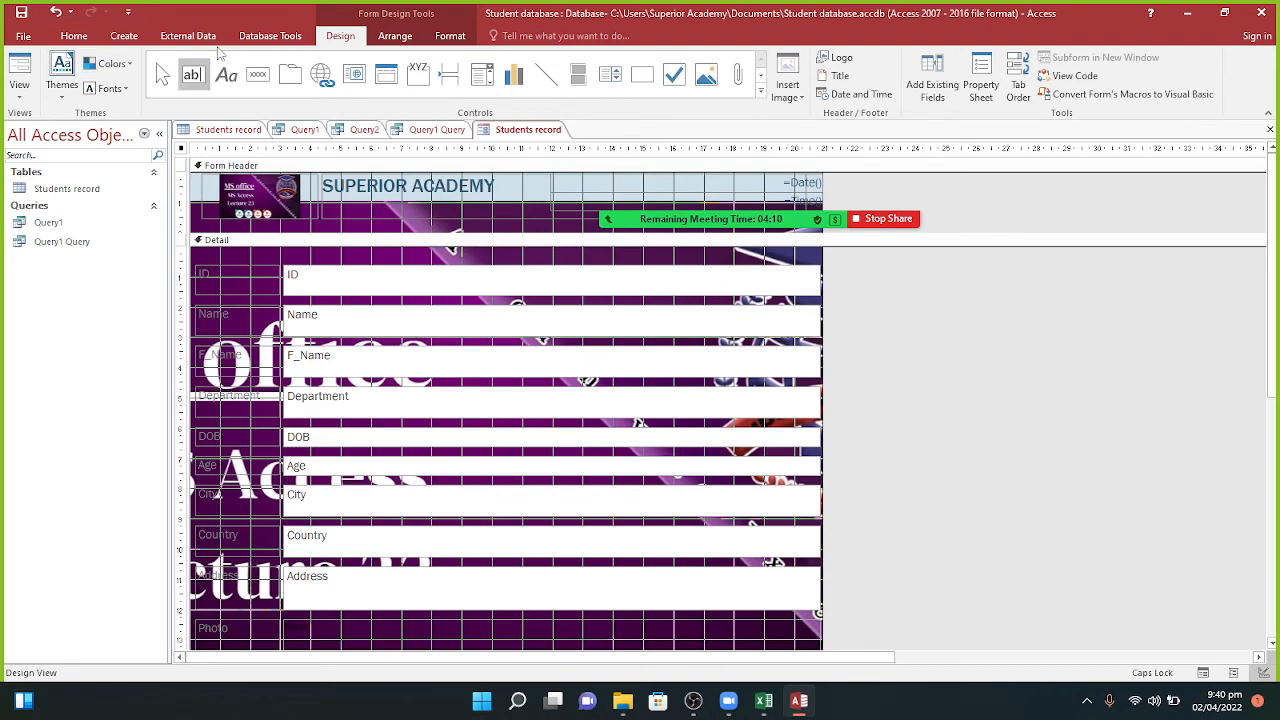
click(392, 40)
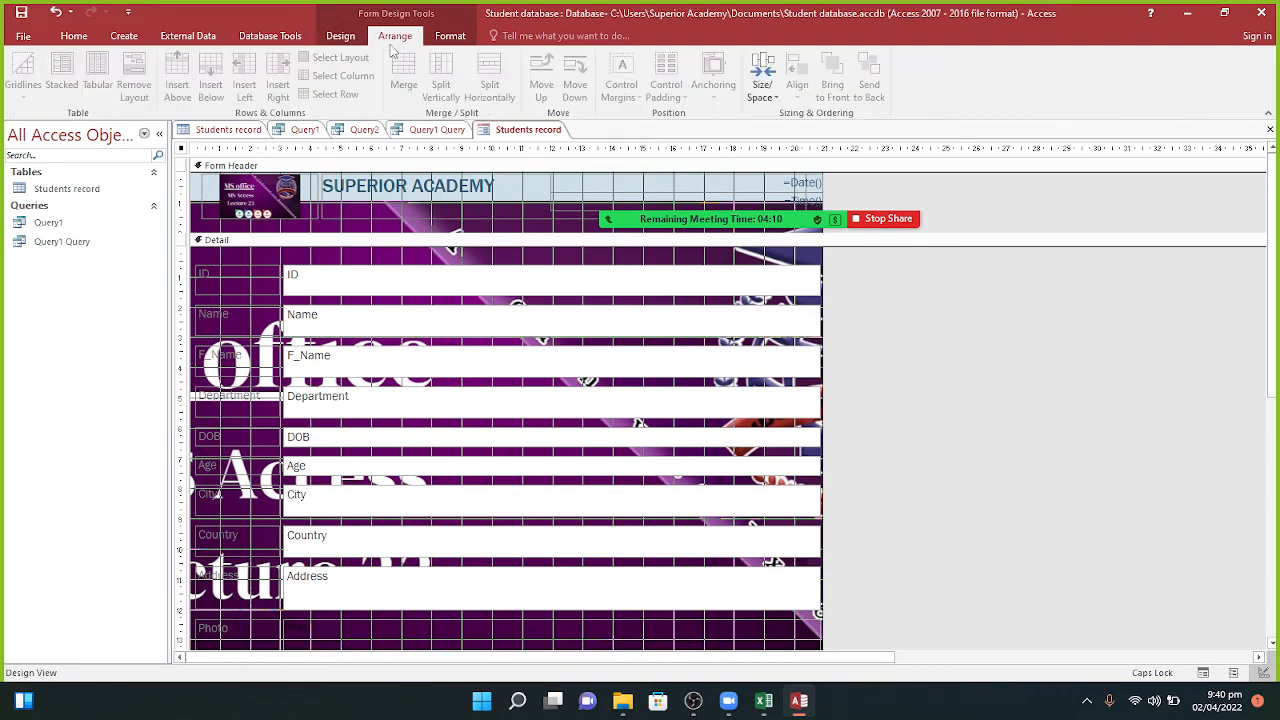
Step: Open the background image browser and close it without choosing a file
click(450, 36)
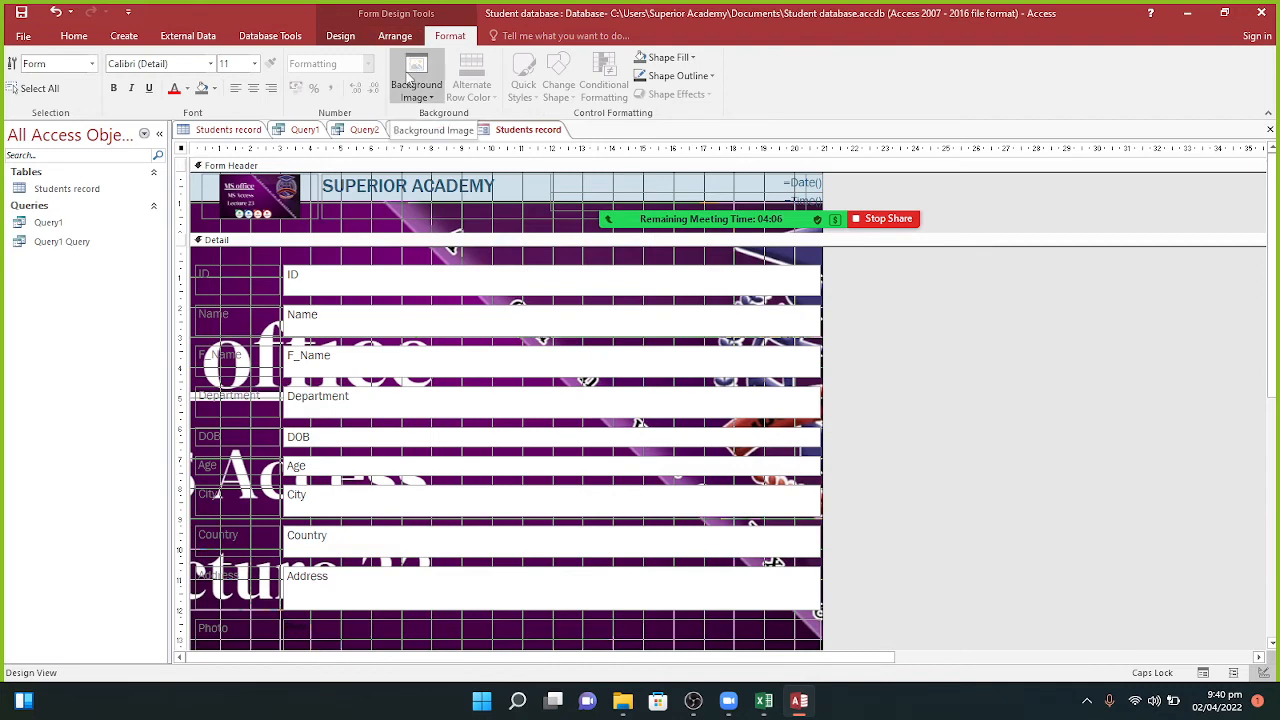
click(416, 70)
click(418, 116)
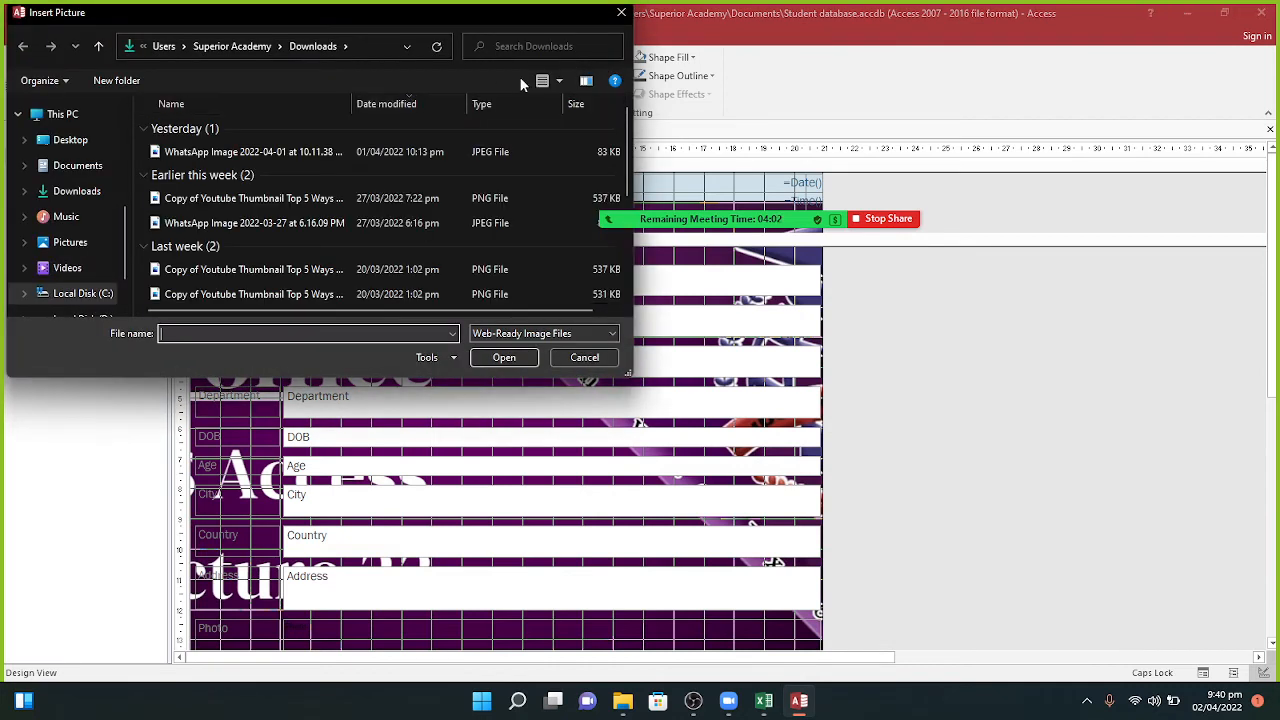
click(621, 12)
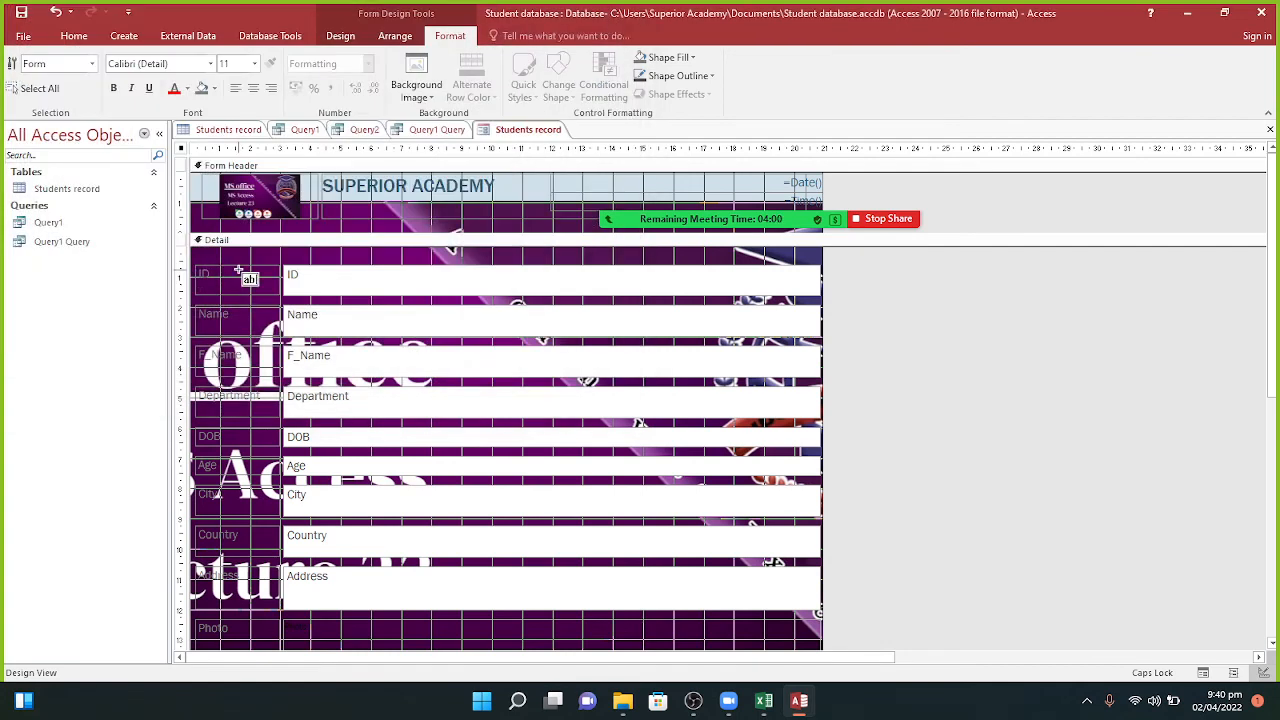
Step: Draw an unbound text box in the Detail section and open the section's properties
click(237, 271)
click(257, 258)
right_click(257, 258)
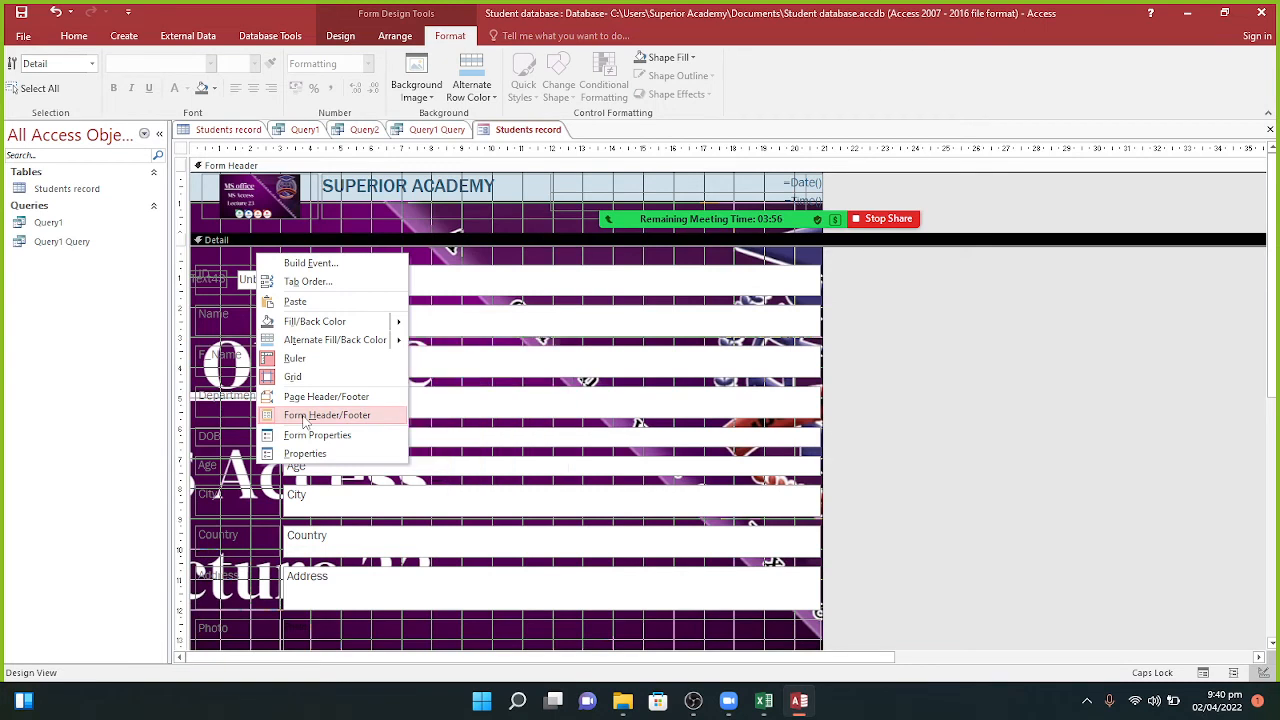
click(305, 454)
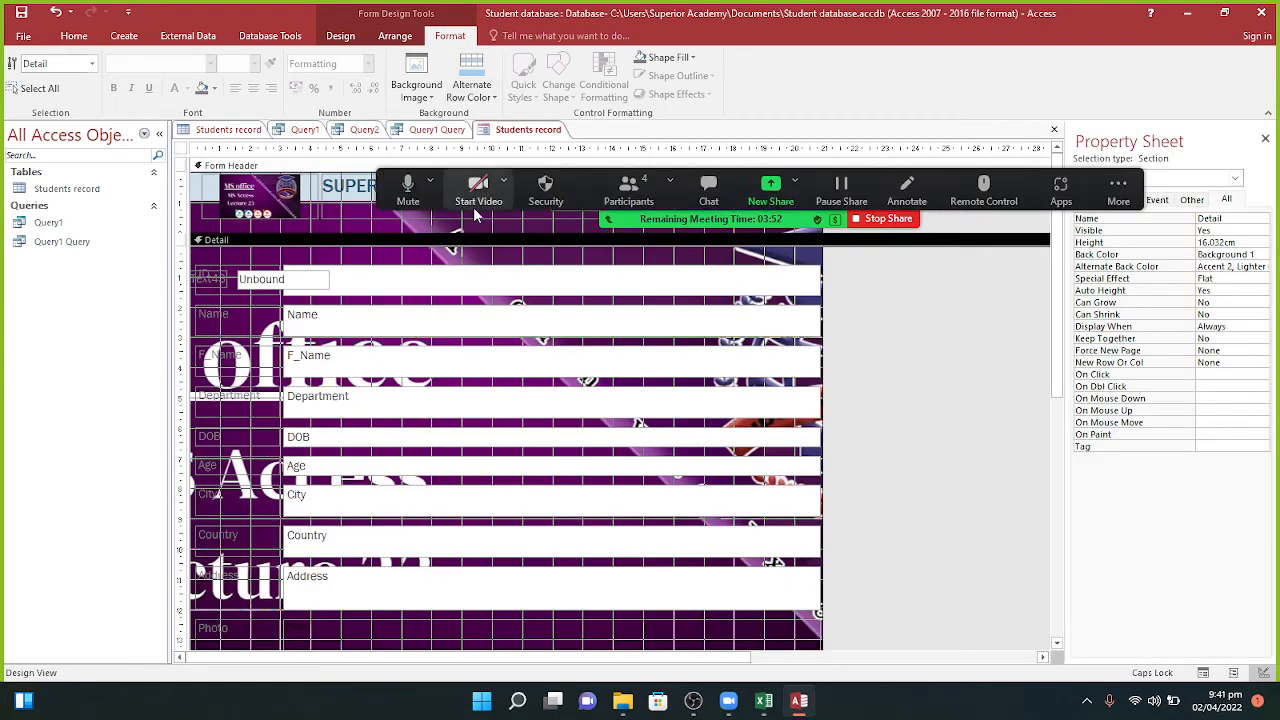
Step: Narrow the field boxes from the F_Name edge to about 12 cm
click(256, 248)
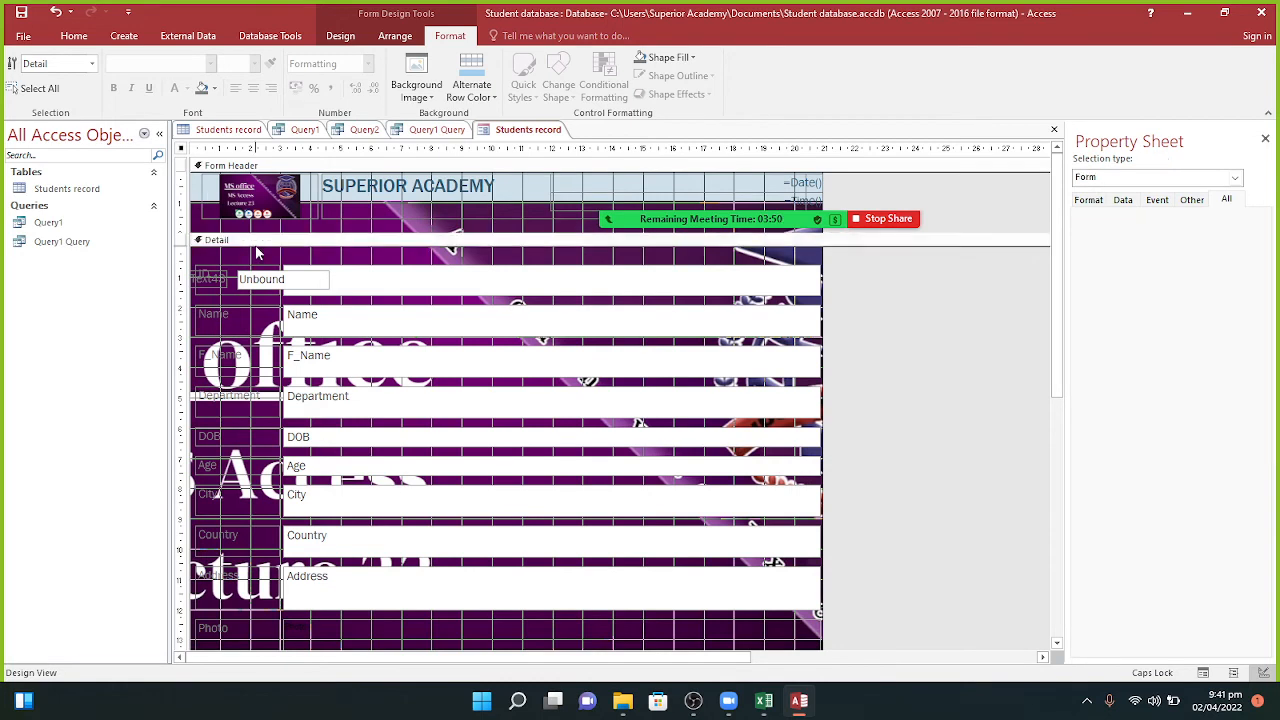
click(258, 256)
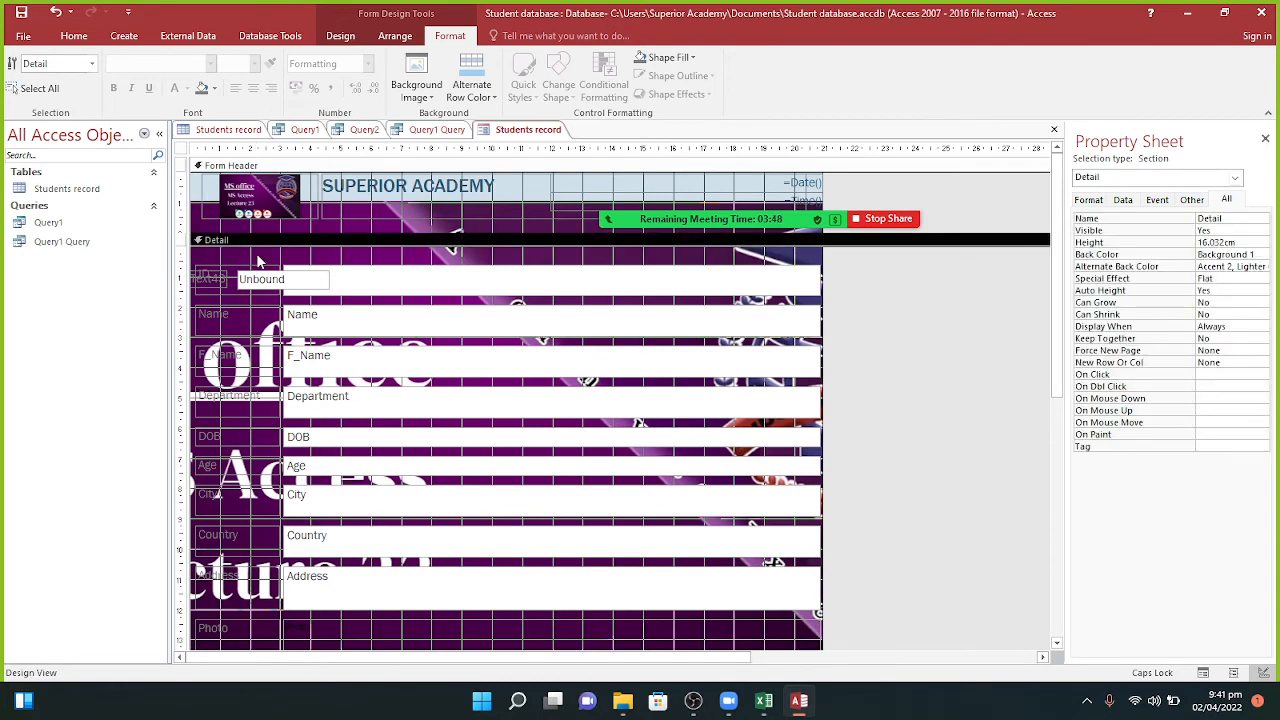
click(375, 284)
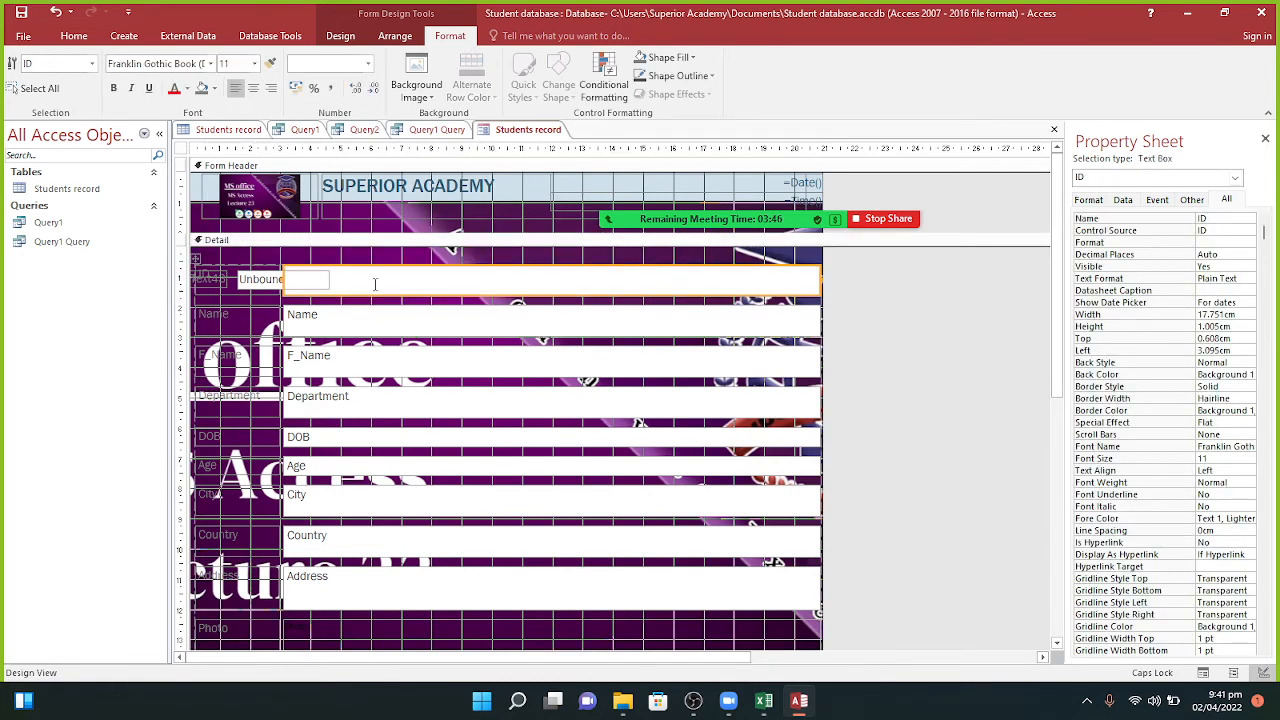
click(375, 284)
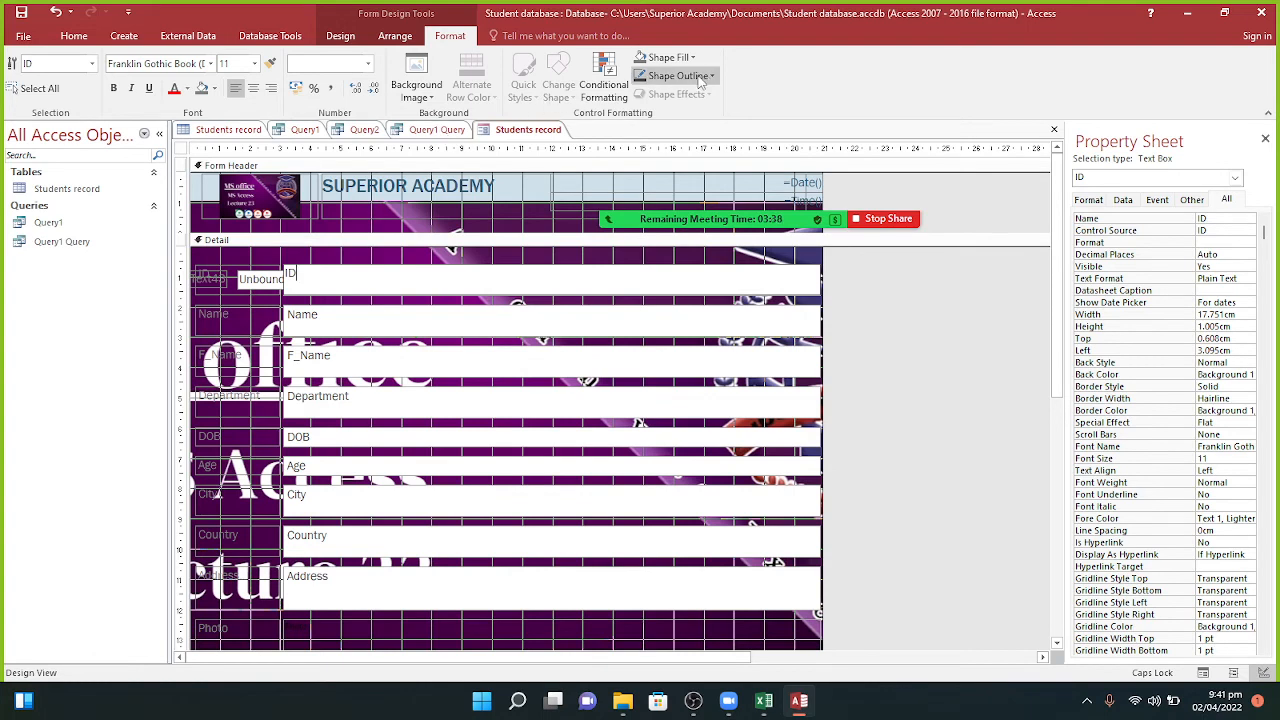
click(665, 361)
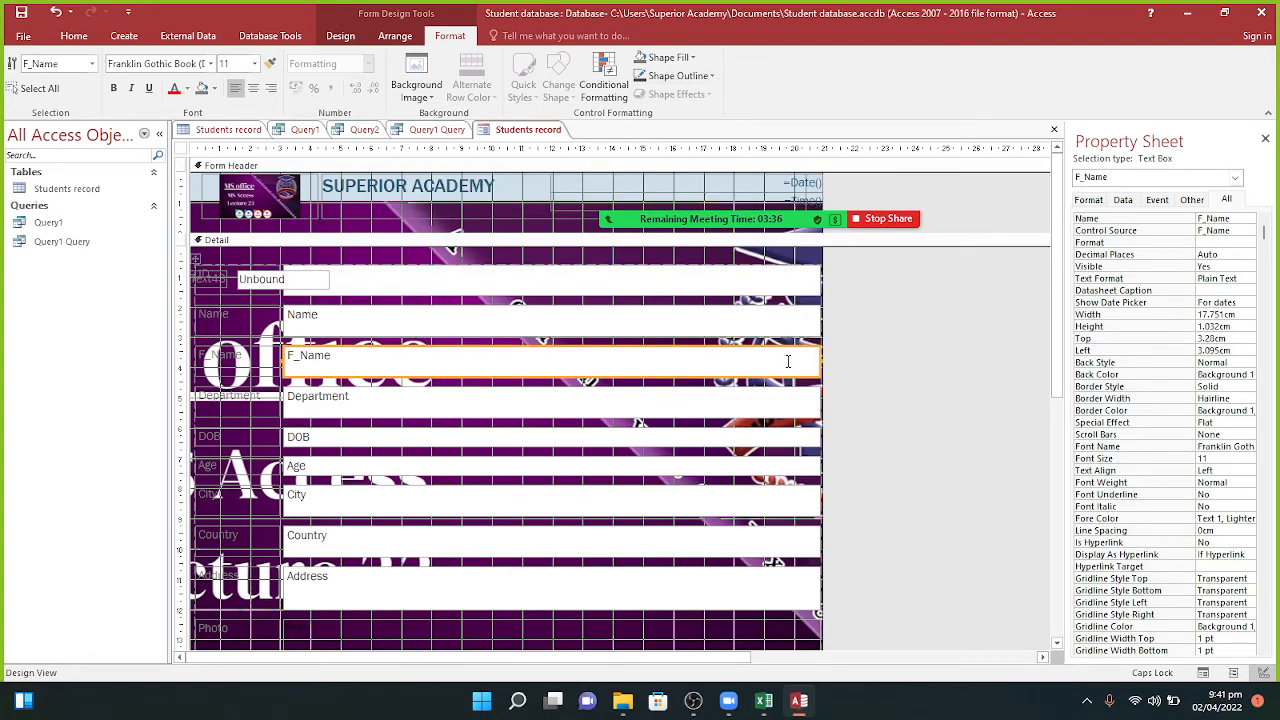
drag(818, 360, 722, 362)
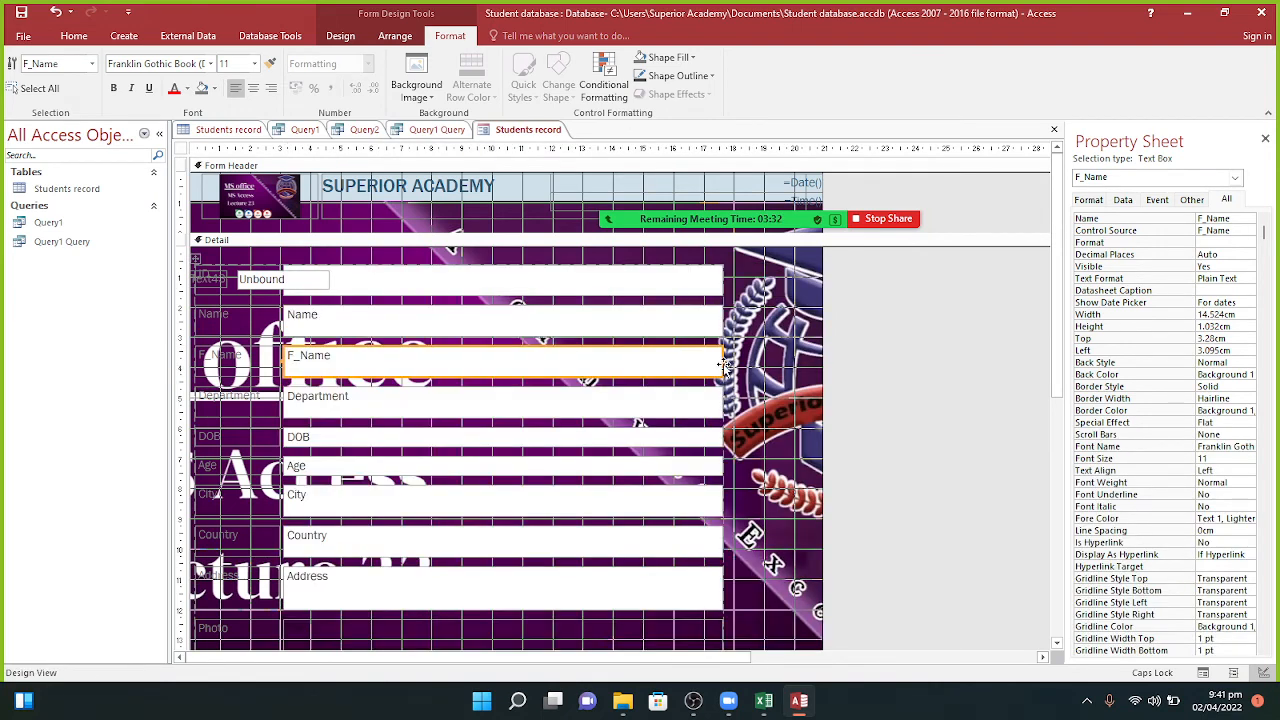
drag(722, 366, 648, 374)
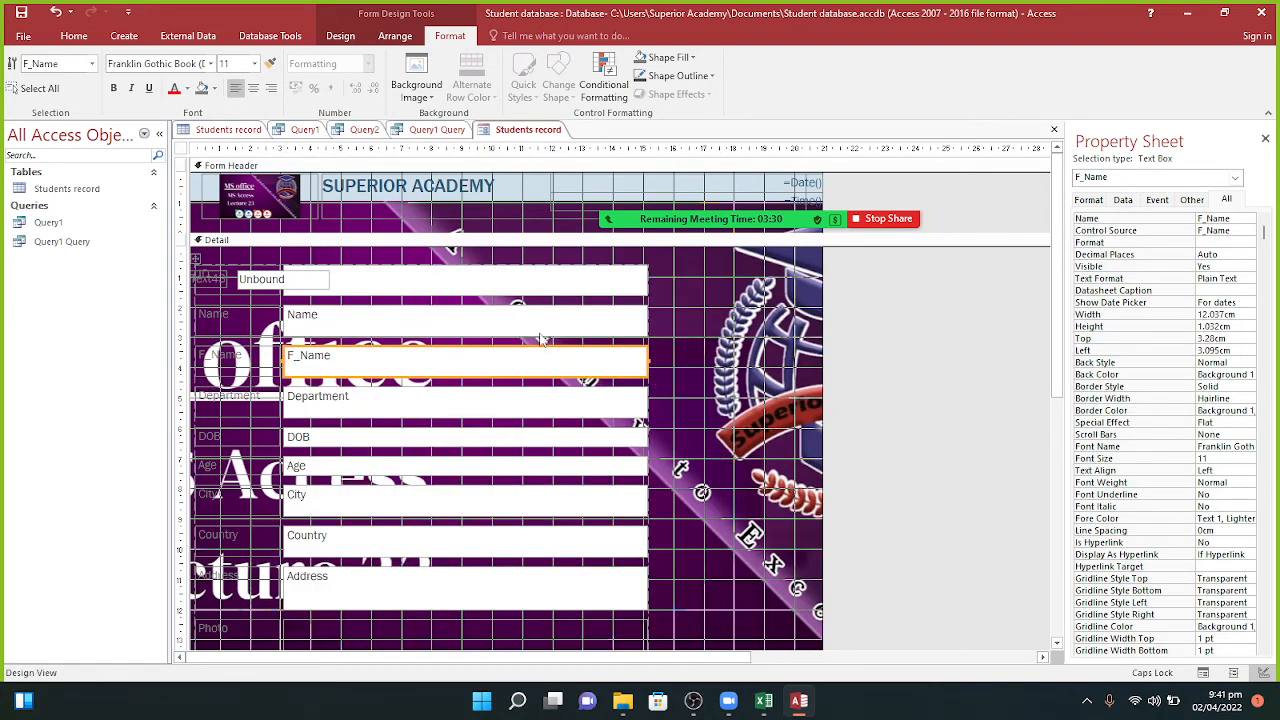
Step: Delete the unbound text box and its label, then select the ID box
click(526, 285)
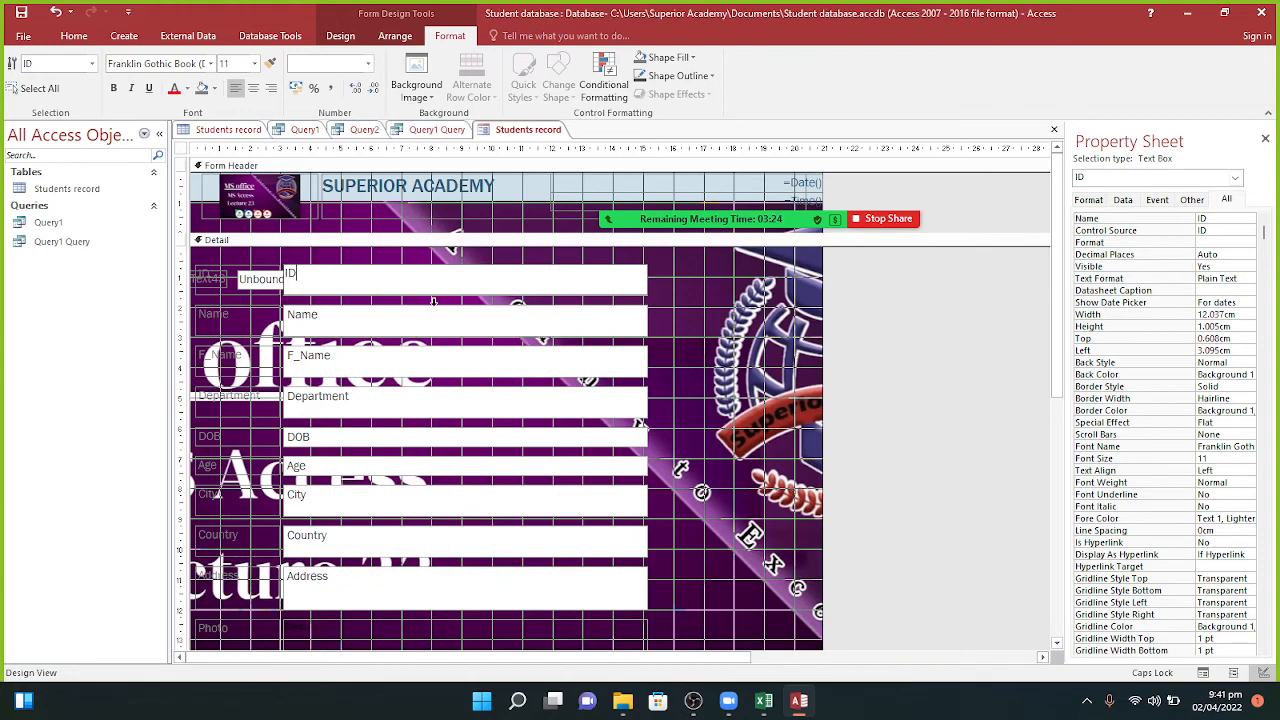
click(249, 286)
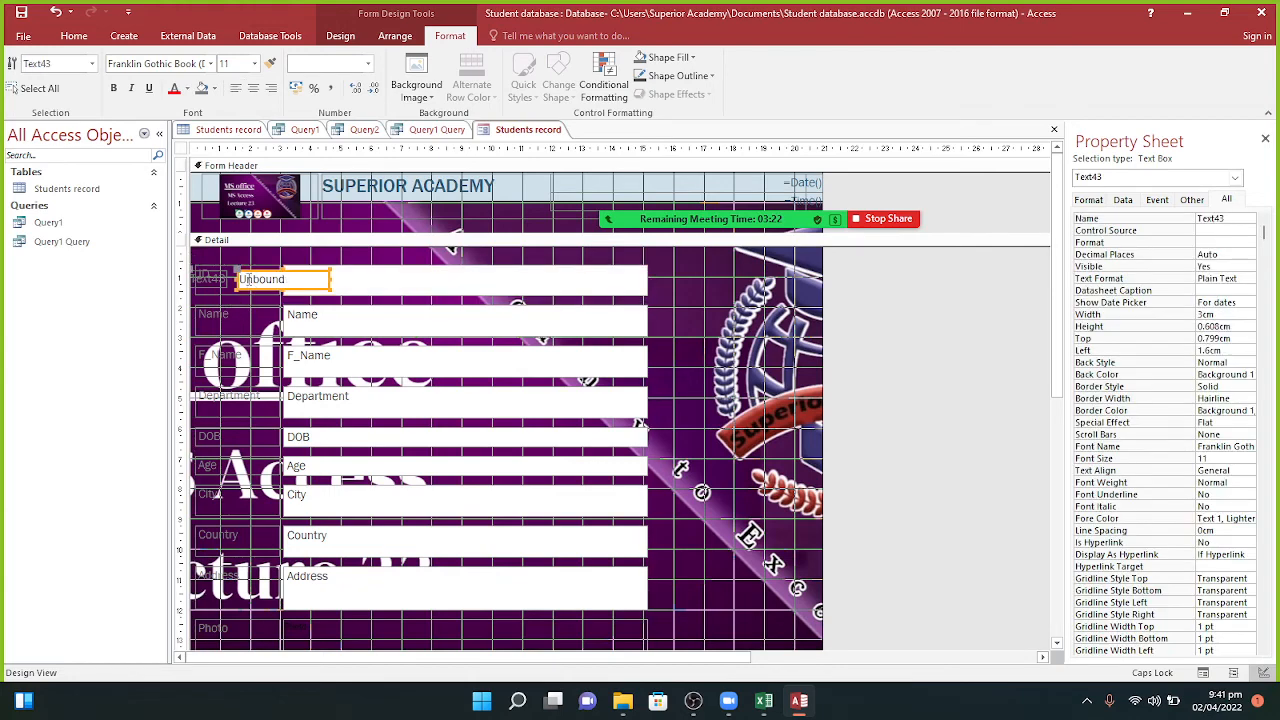
key(Delete)
click(314, 279)
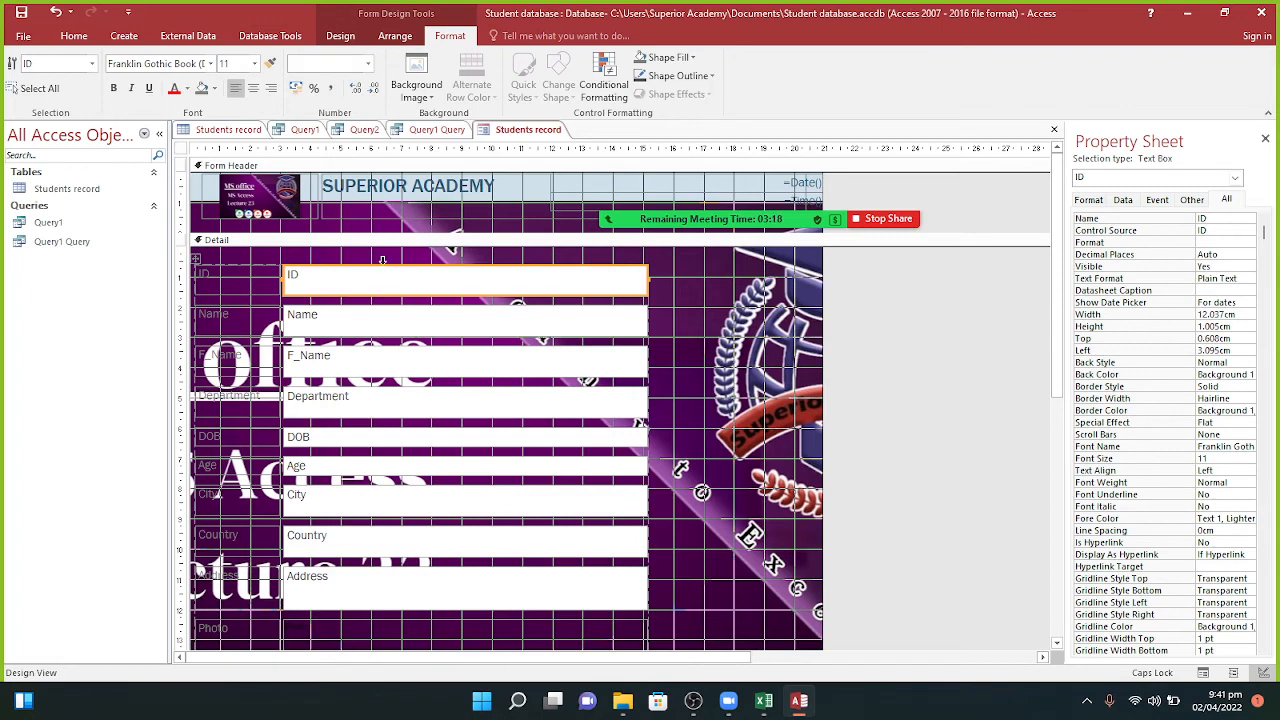
click(396, 38)
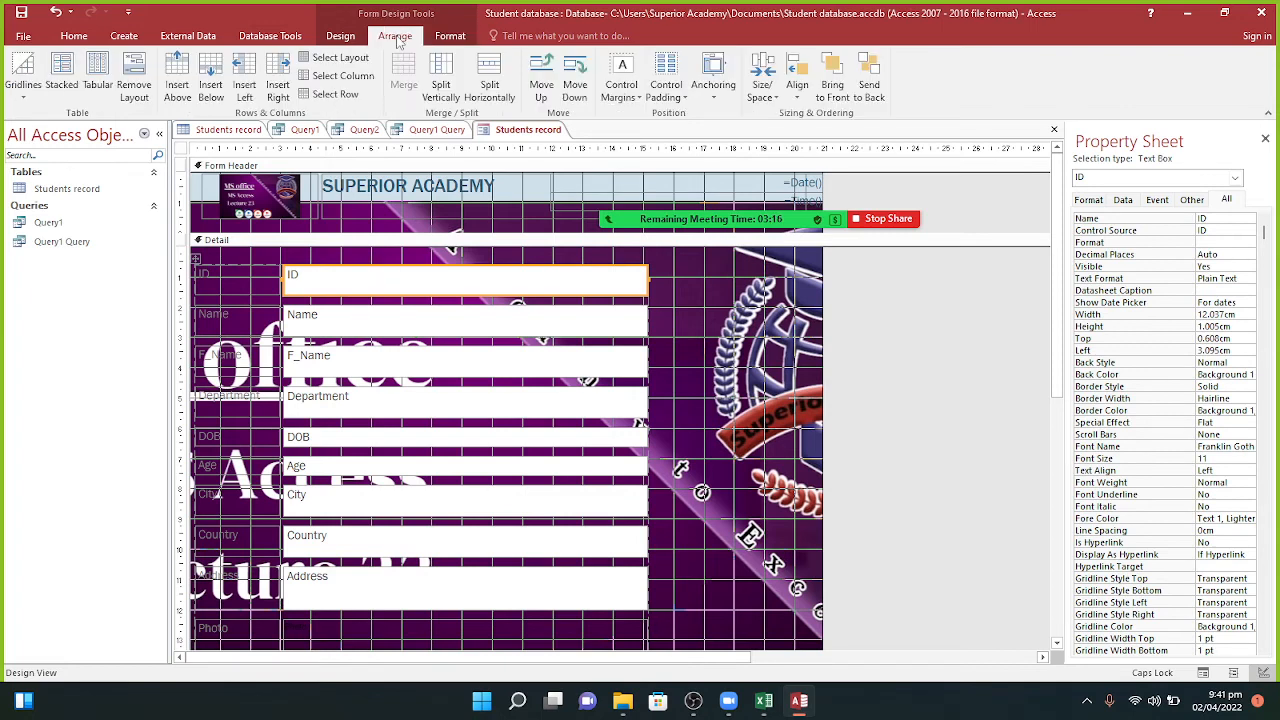
Step: Select every control on the form, restoring them with Ctrl+Z after an accidental delete
click(62, 88)
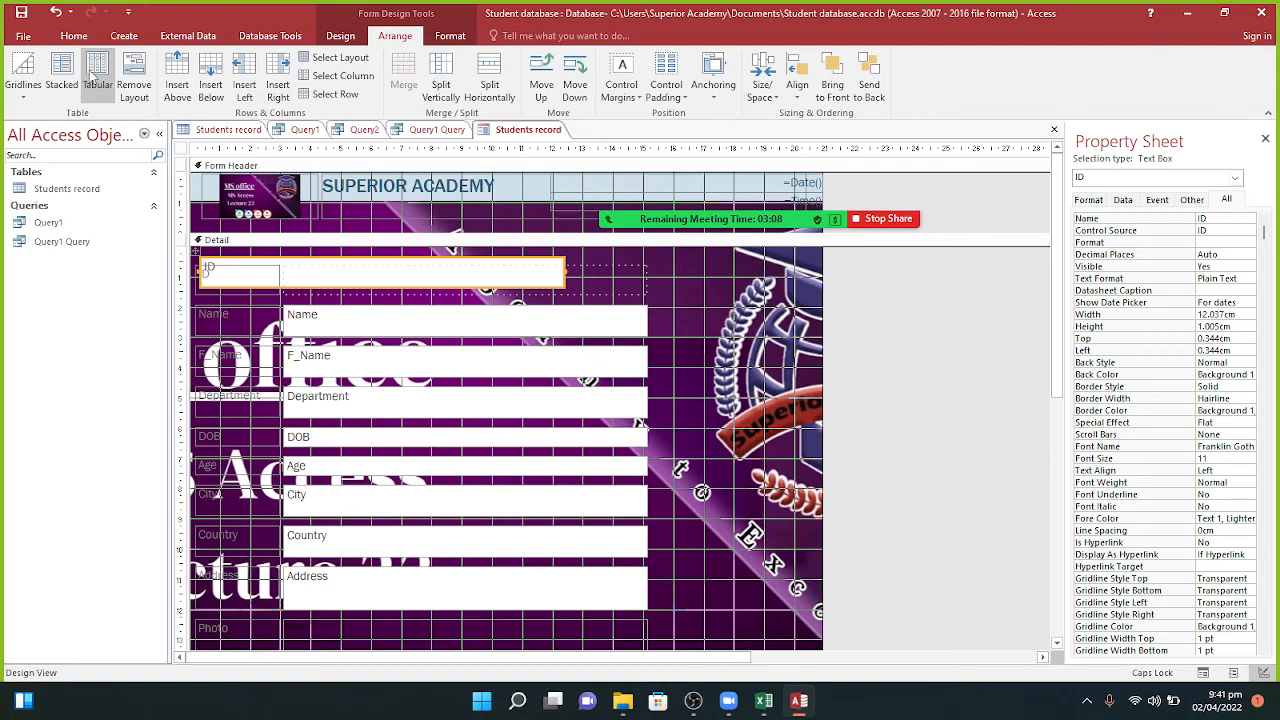
click(310, 279)
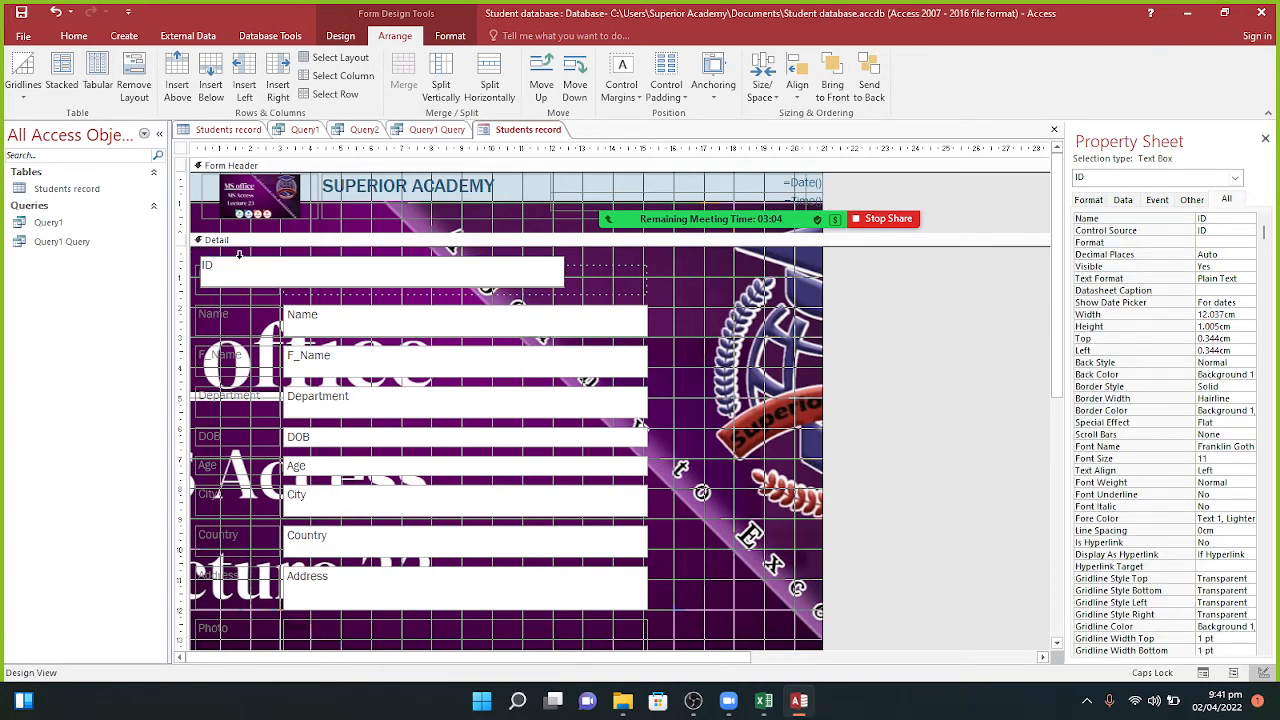
click(182, 152)
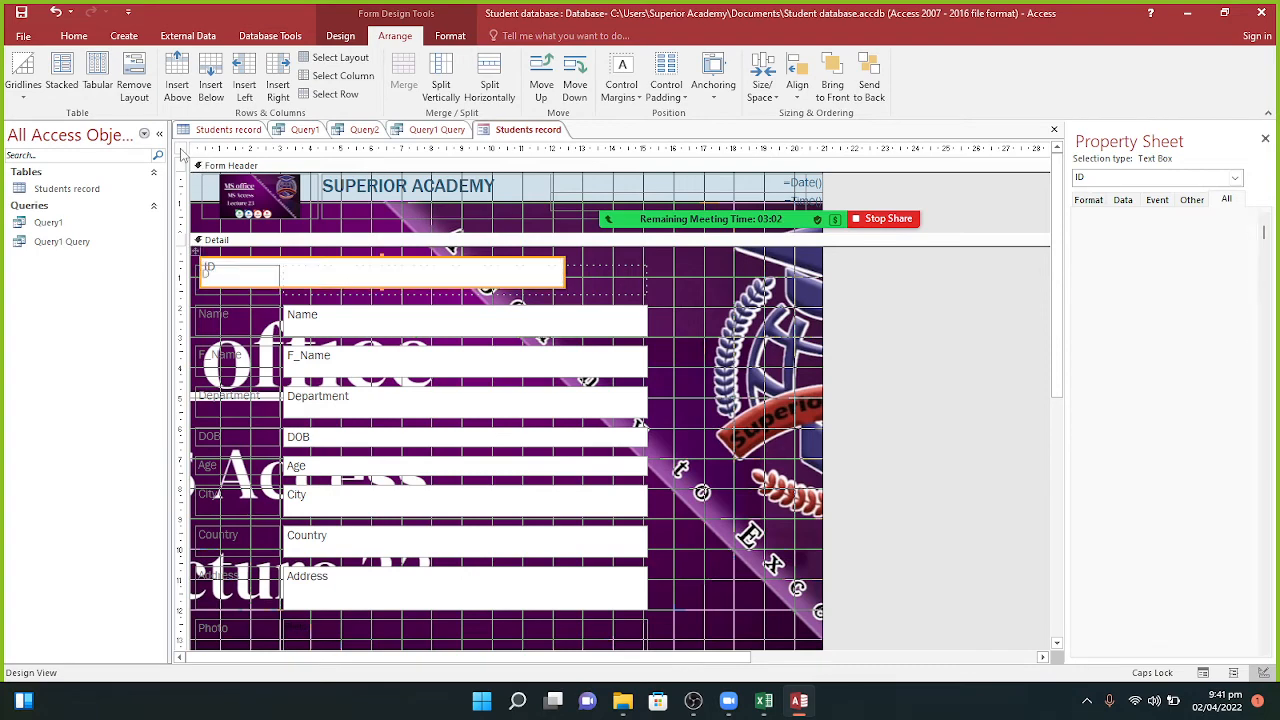
click(195, 168)
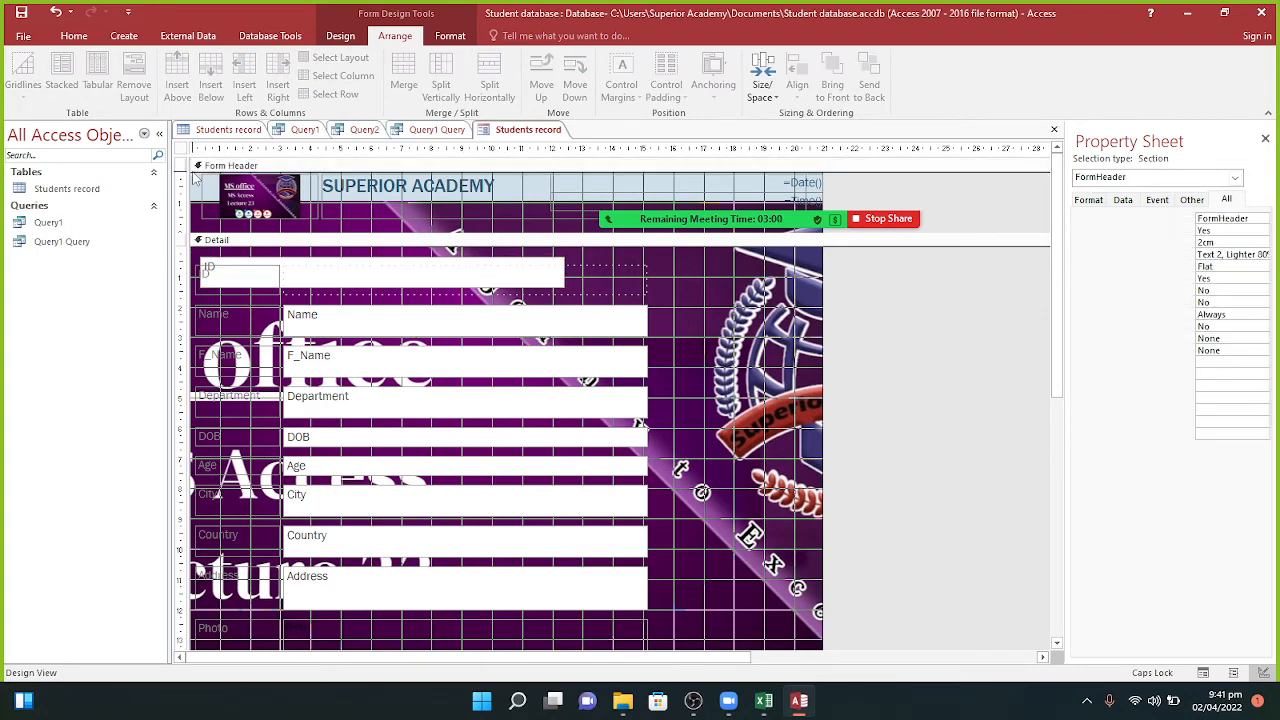
key(ctrl+a)
key(Delete)
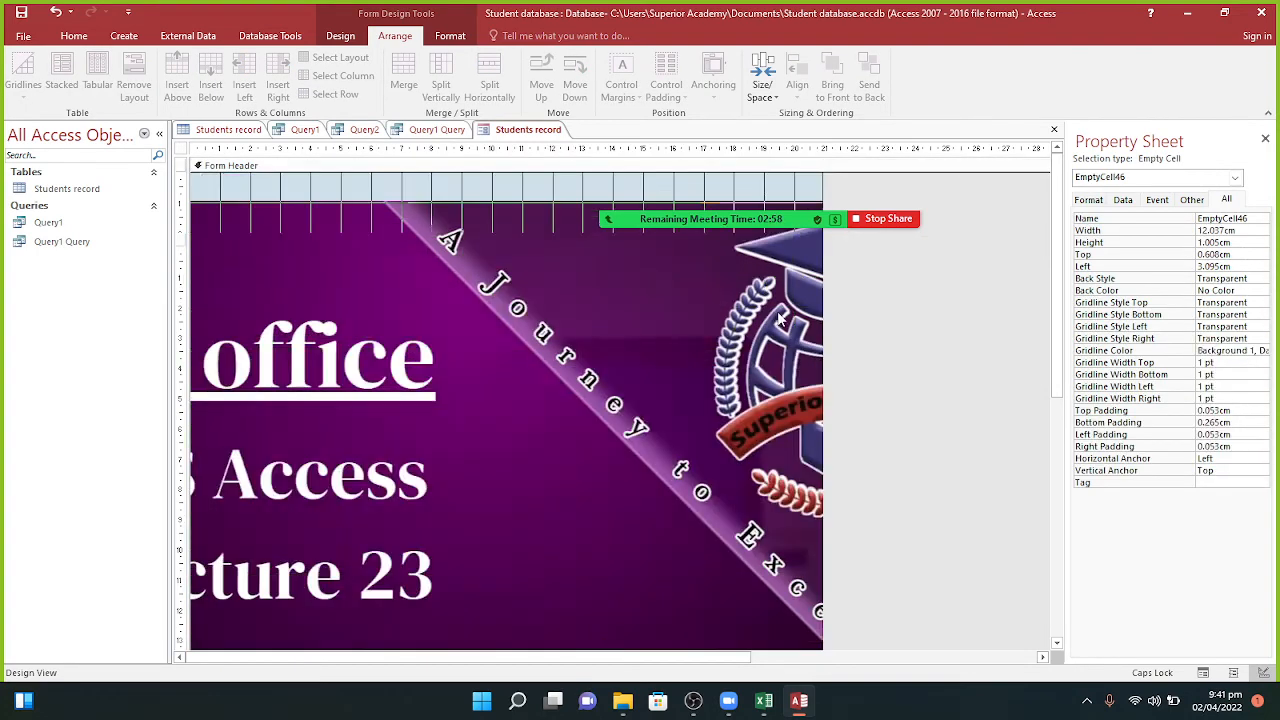
key(ctrl+z)
Step: Remove the old layout from the Detail controls, try Tabular, then regroup them as Stacked
drag(886, 264, 205, 636)
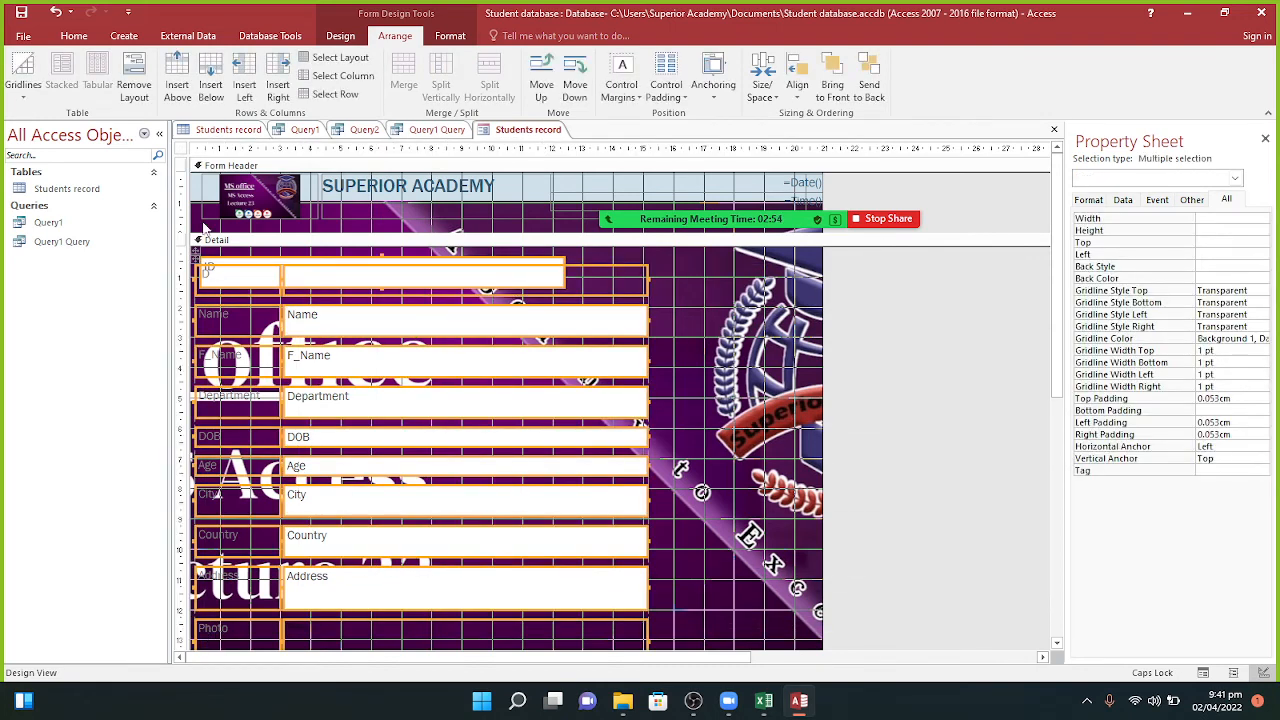
click(143, 96)
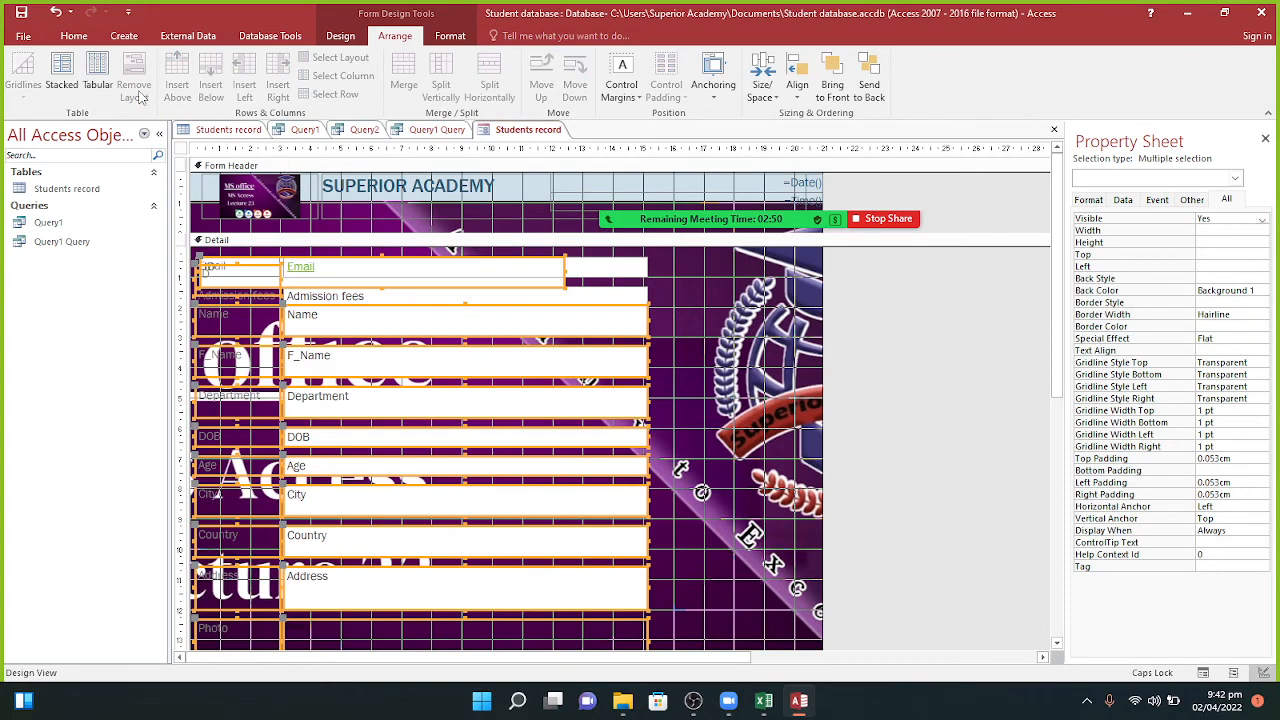
click(97, 80)
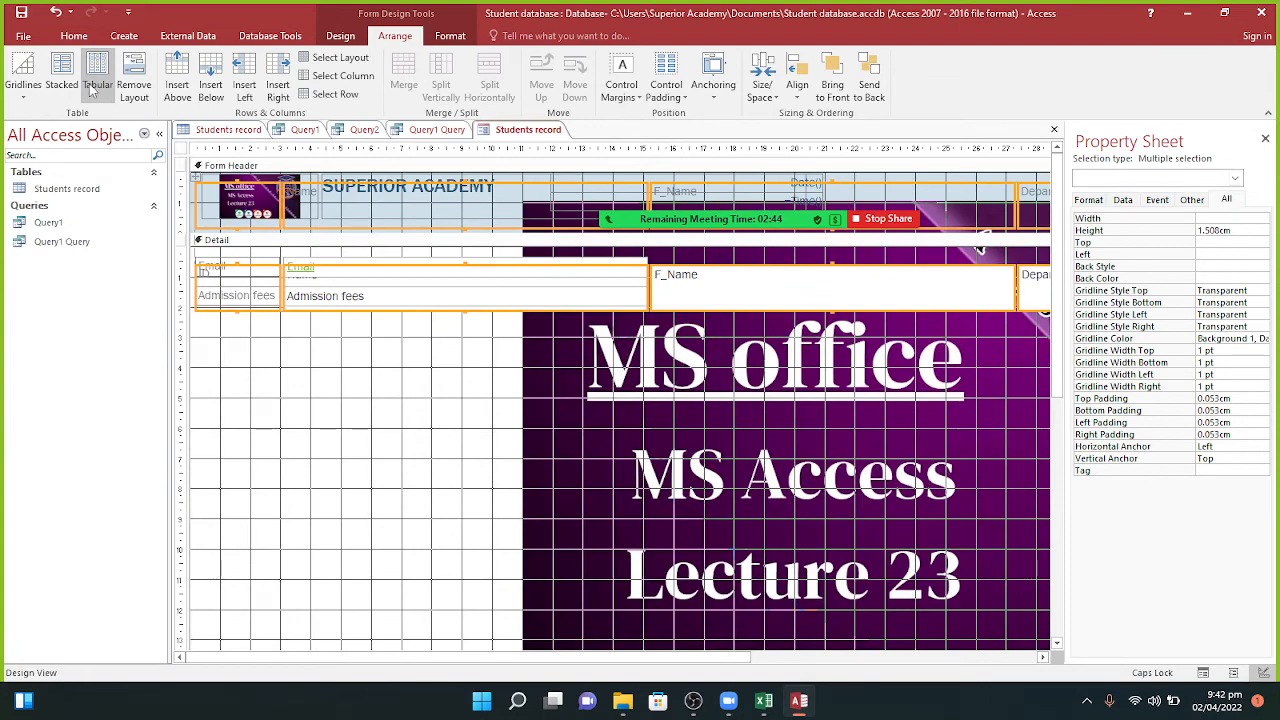
click(58, 80)
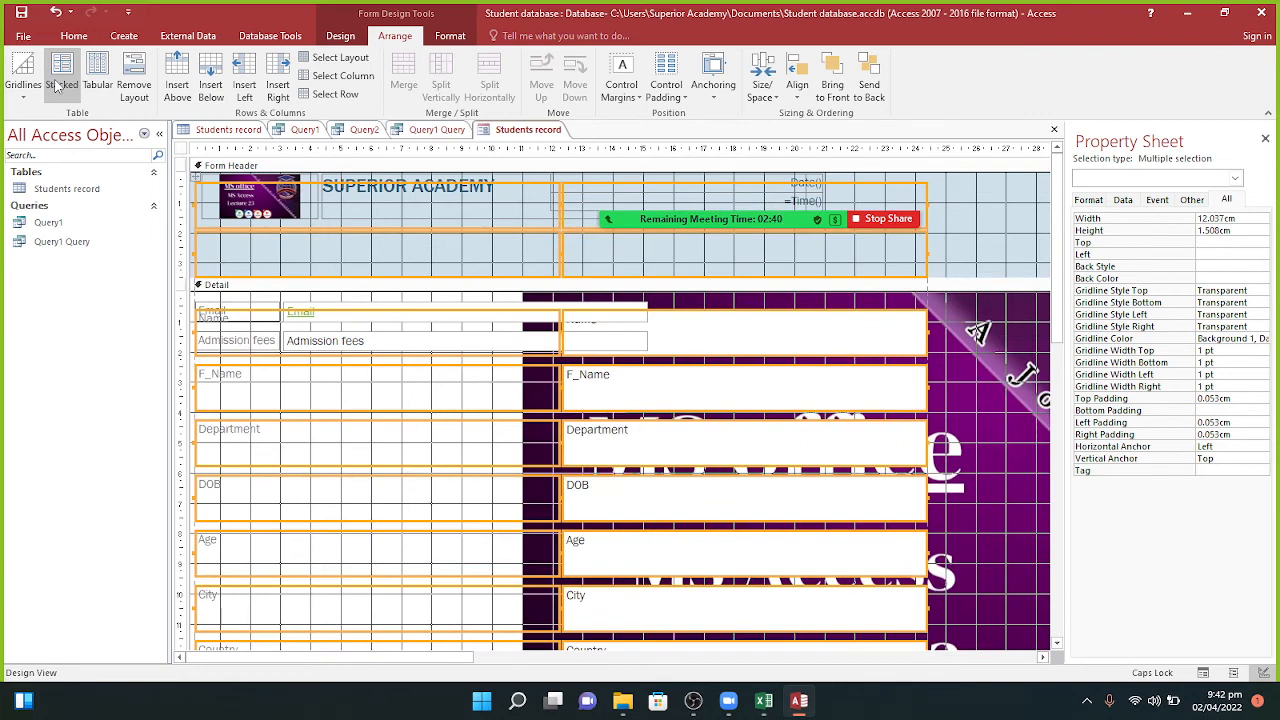
Step: Remove the stacked layout and move the Name box up and to the right beside Email
click(120, 85)
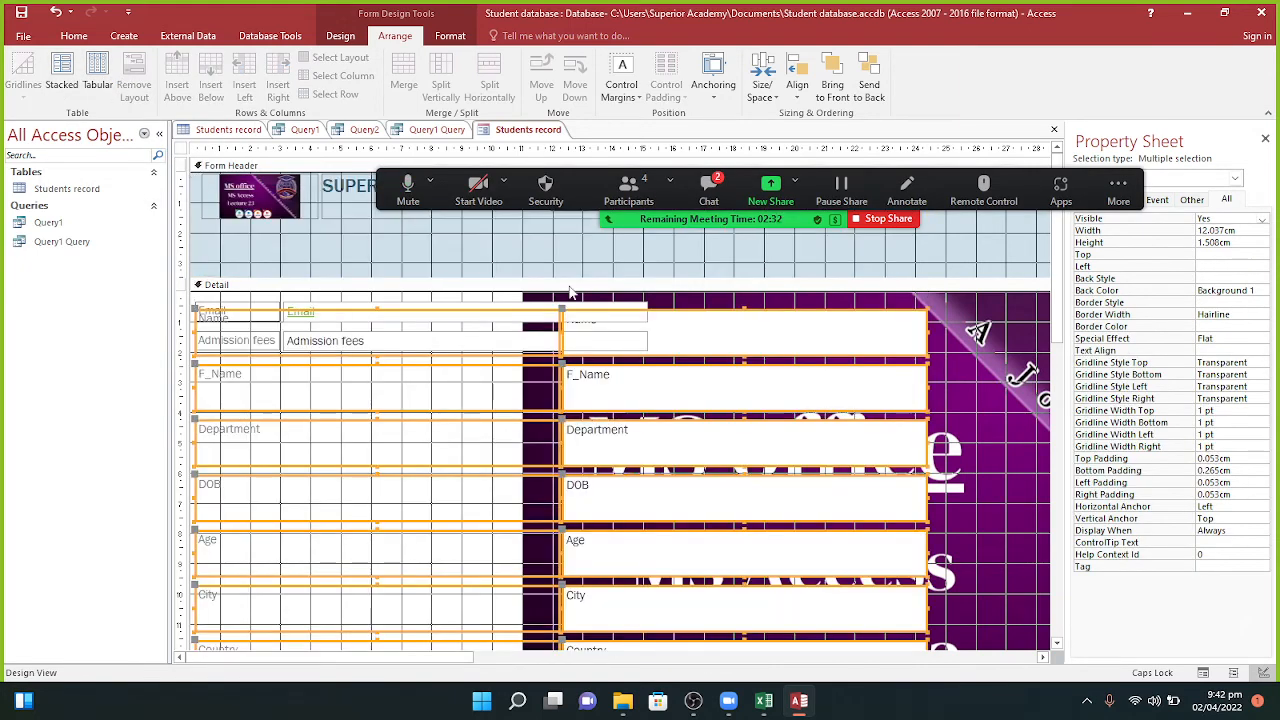
click(1009, 367)
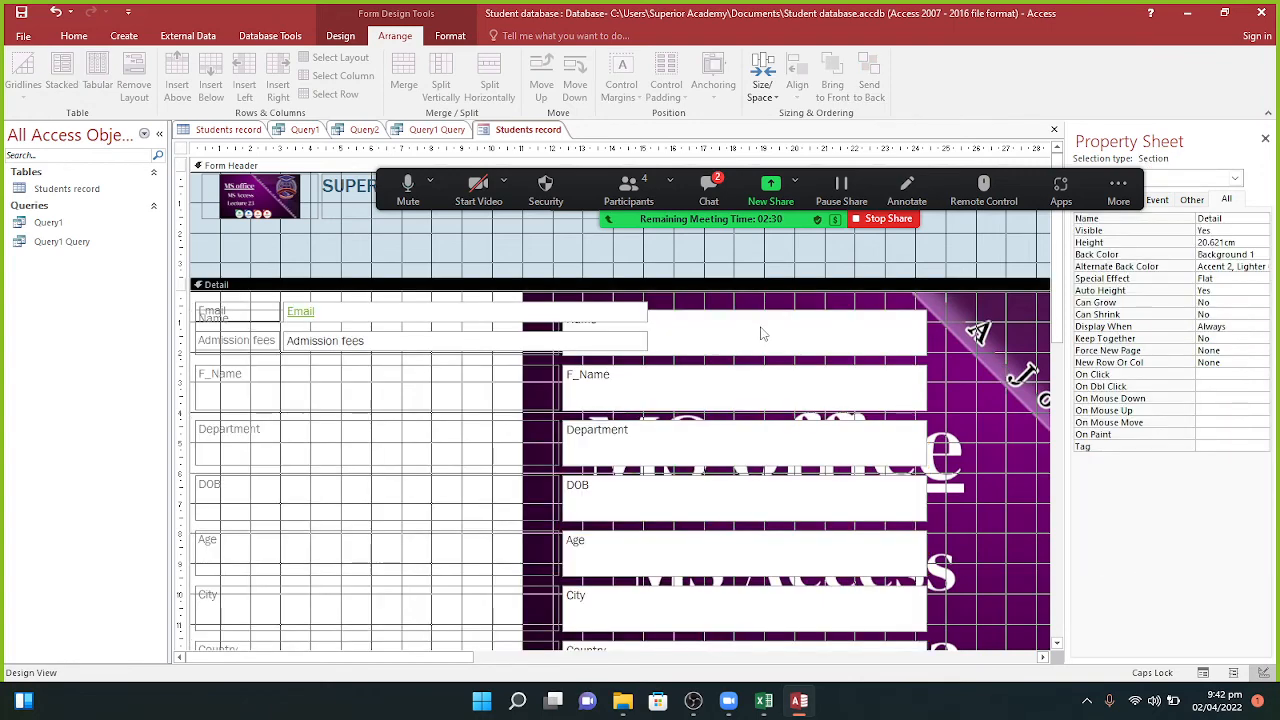
drag(760, 334, 771, 317)
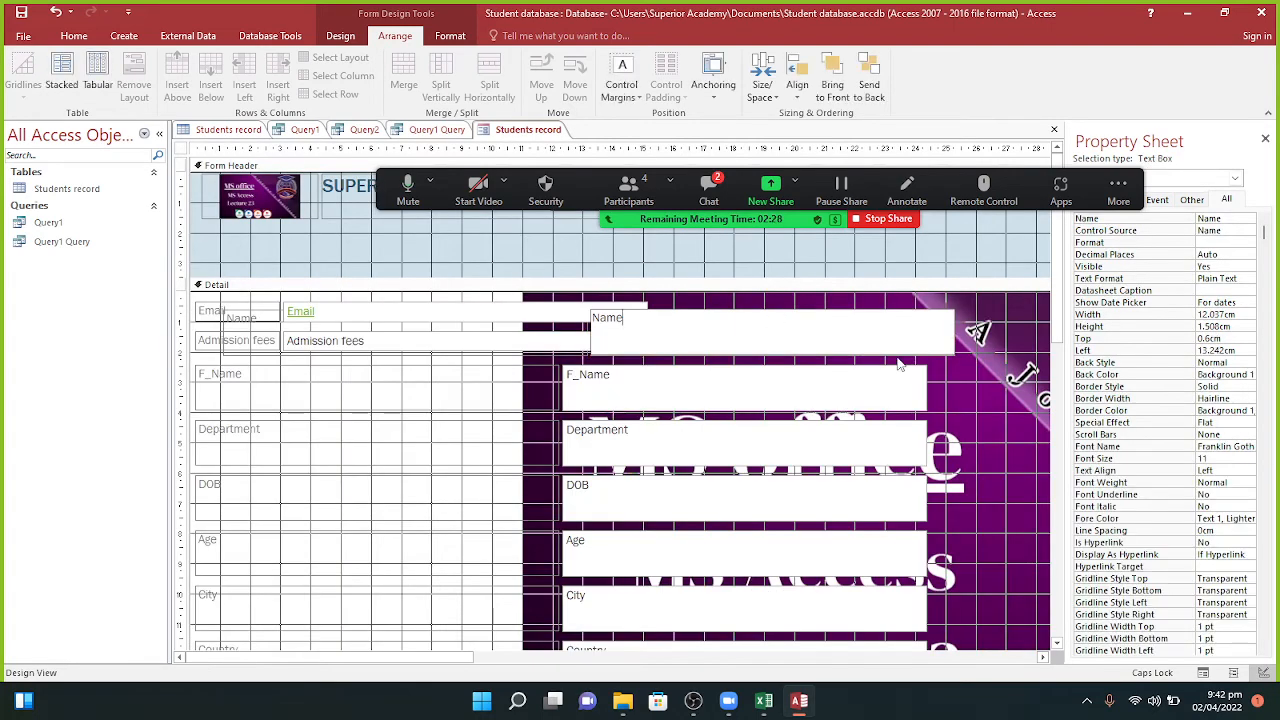
click(900, 363)
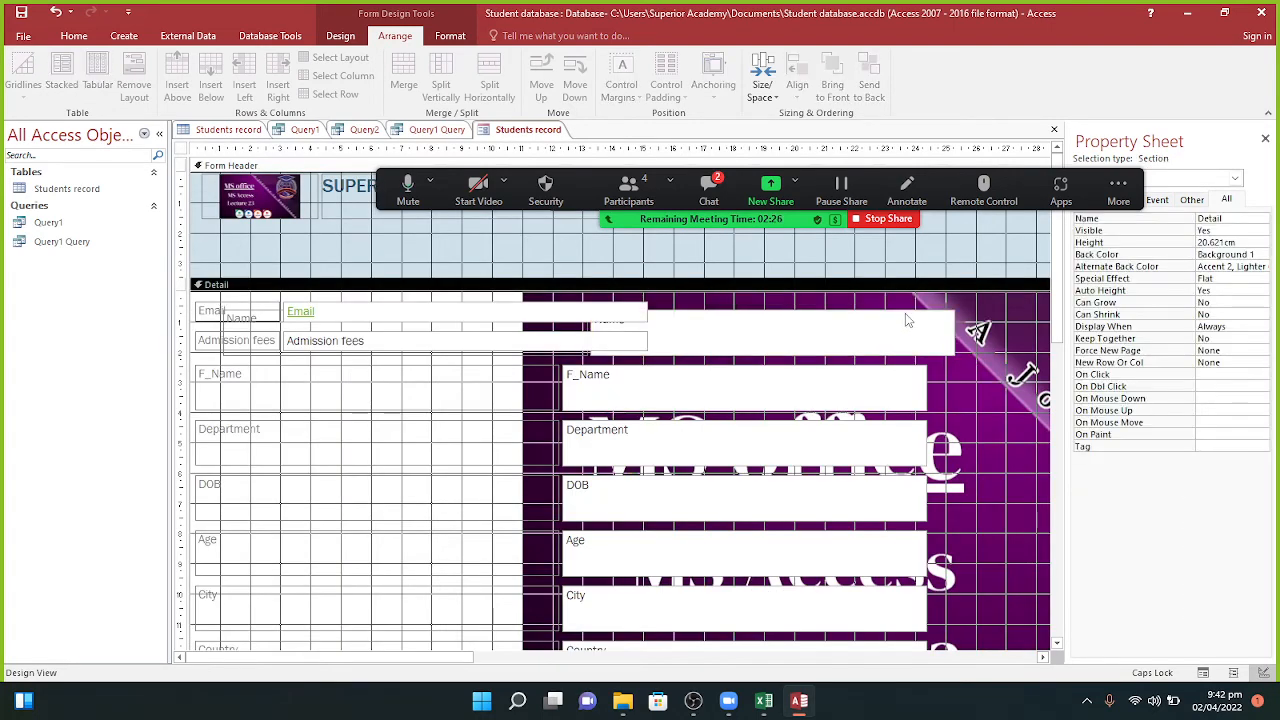
click(947, 335)
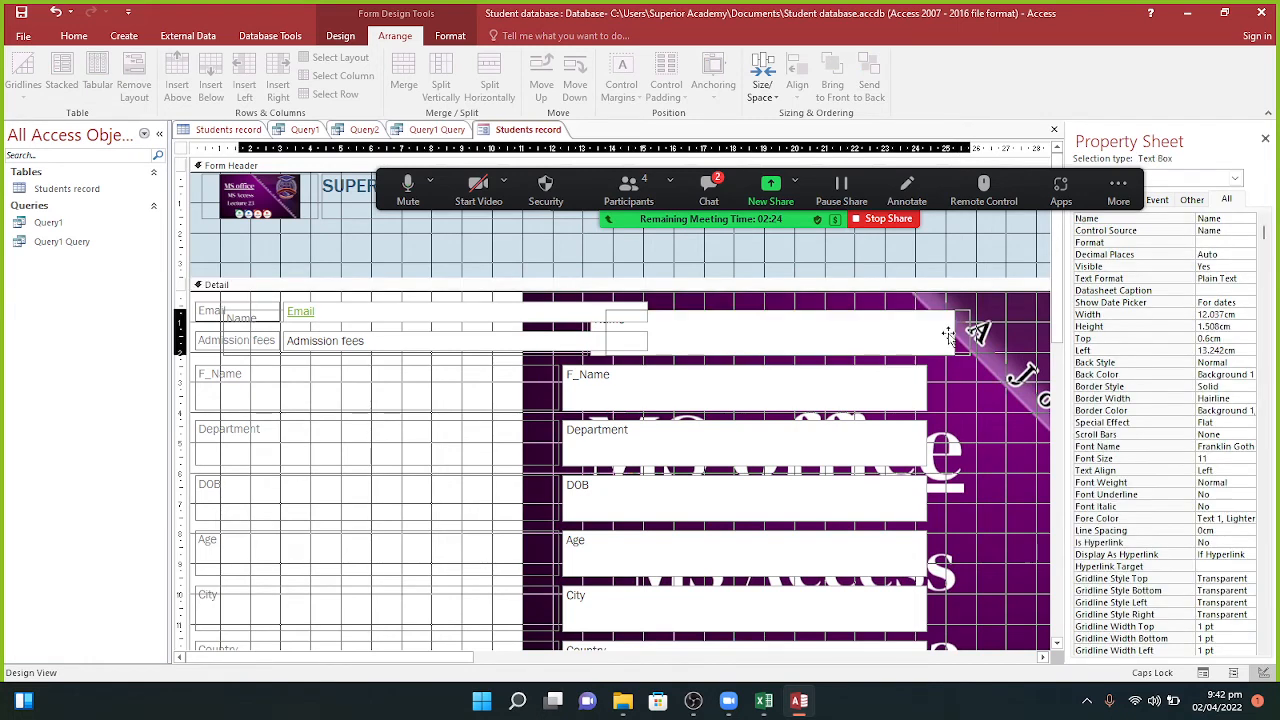
drag(948, 336, 997, 332)
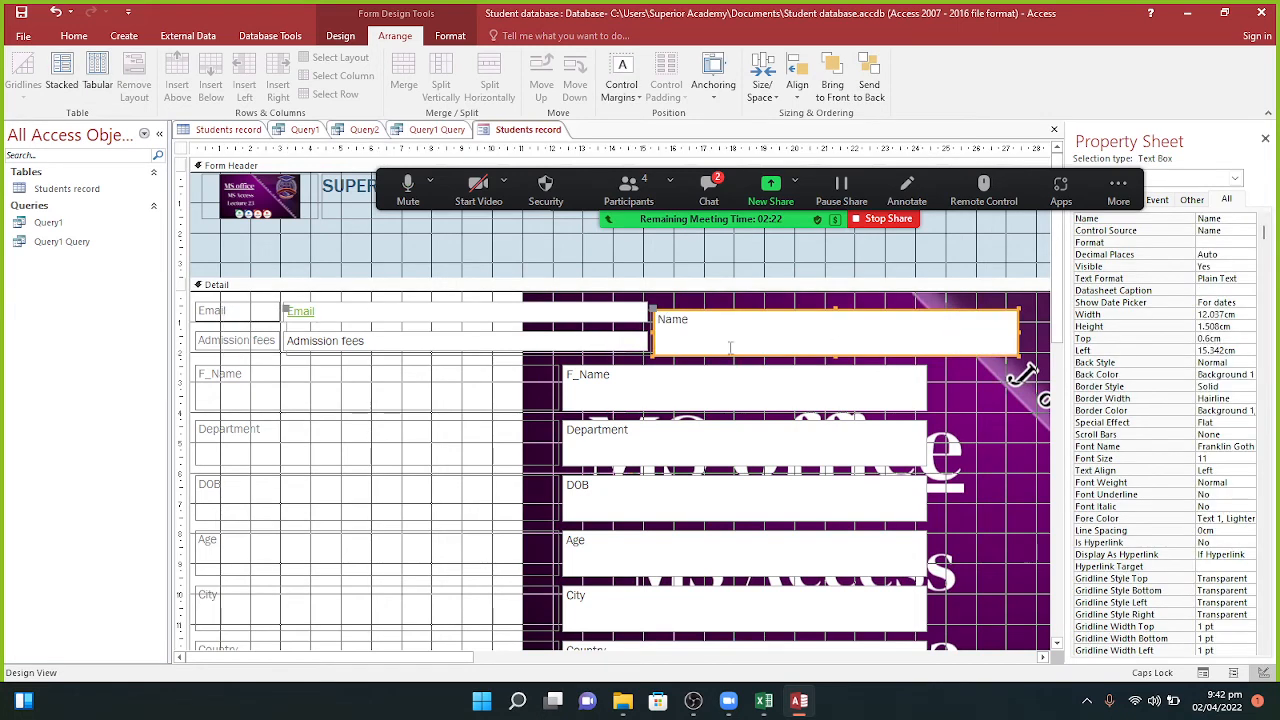
Step: Select the Email through DOB controls, remove their layout and arrange them in a tabular row
click(528, 349)
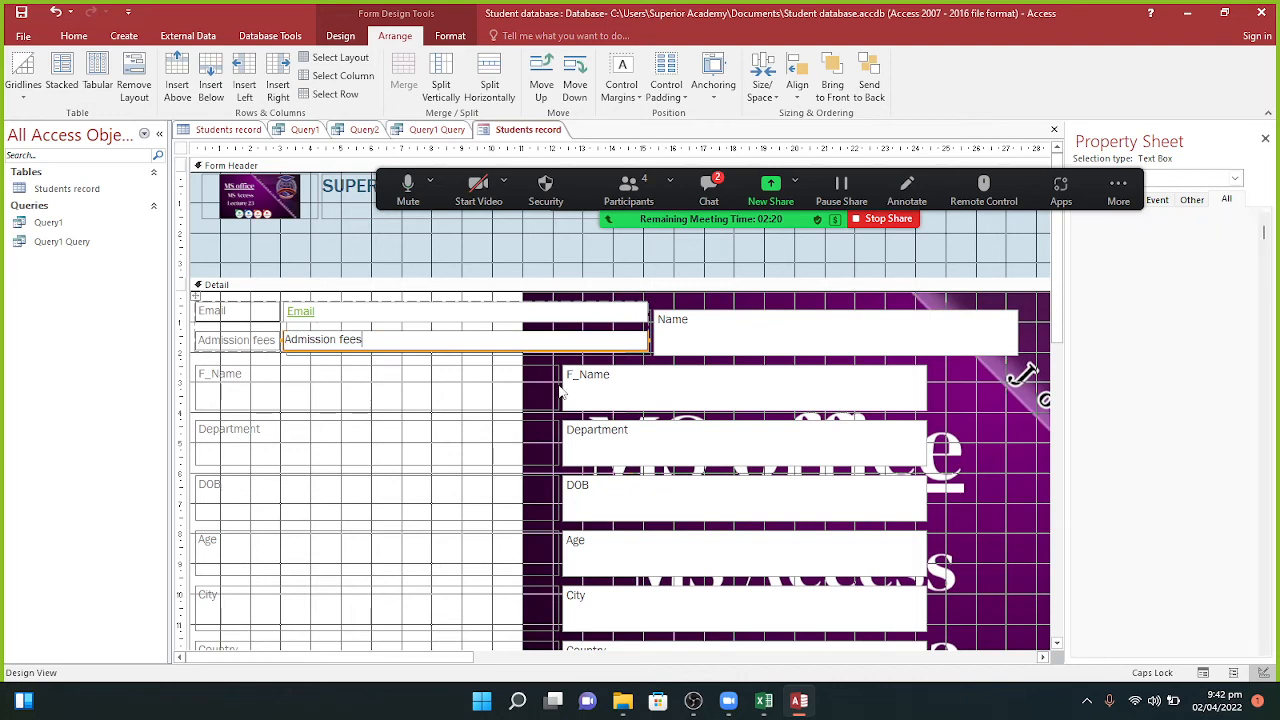
click(558, 316)
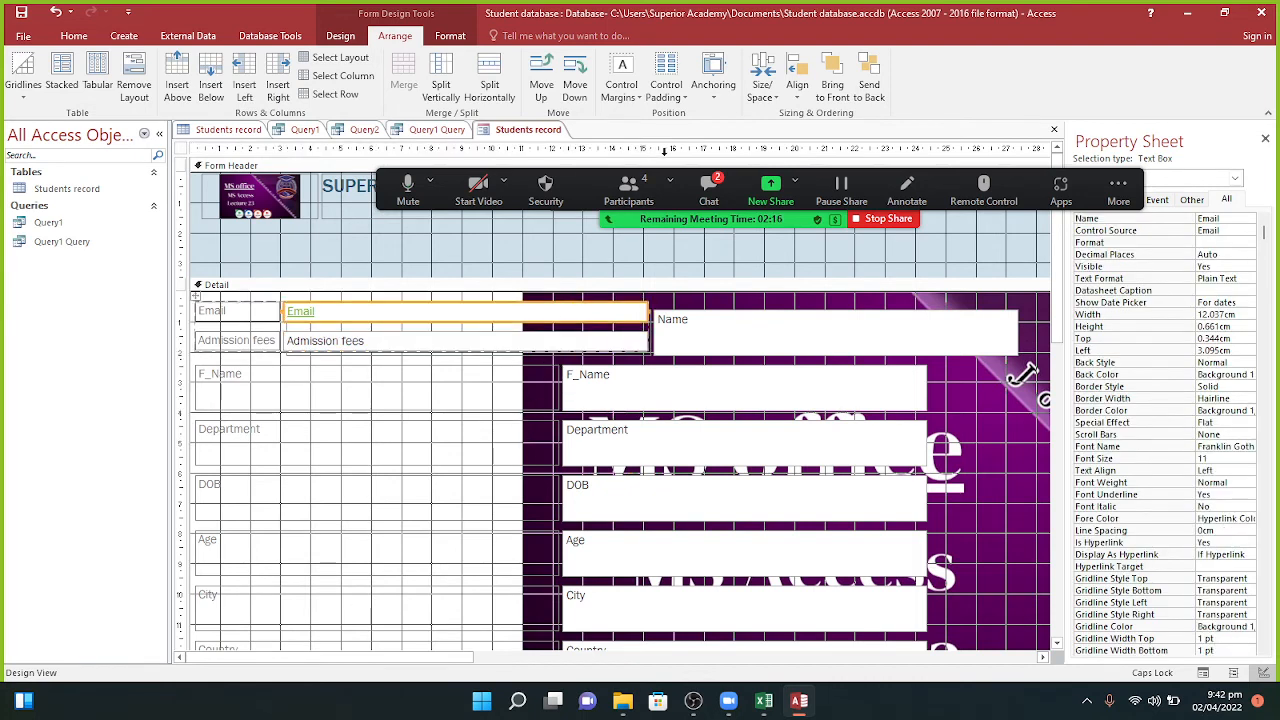
click(708, 190)
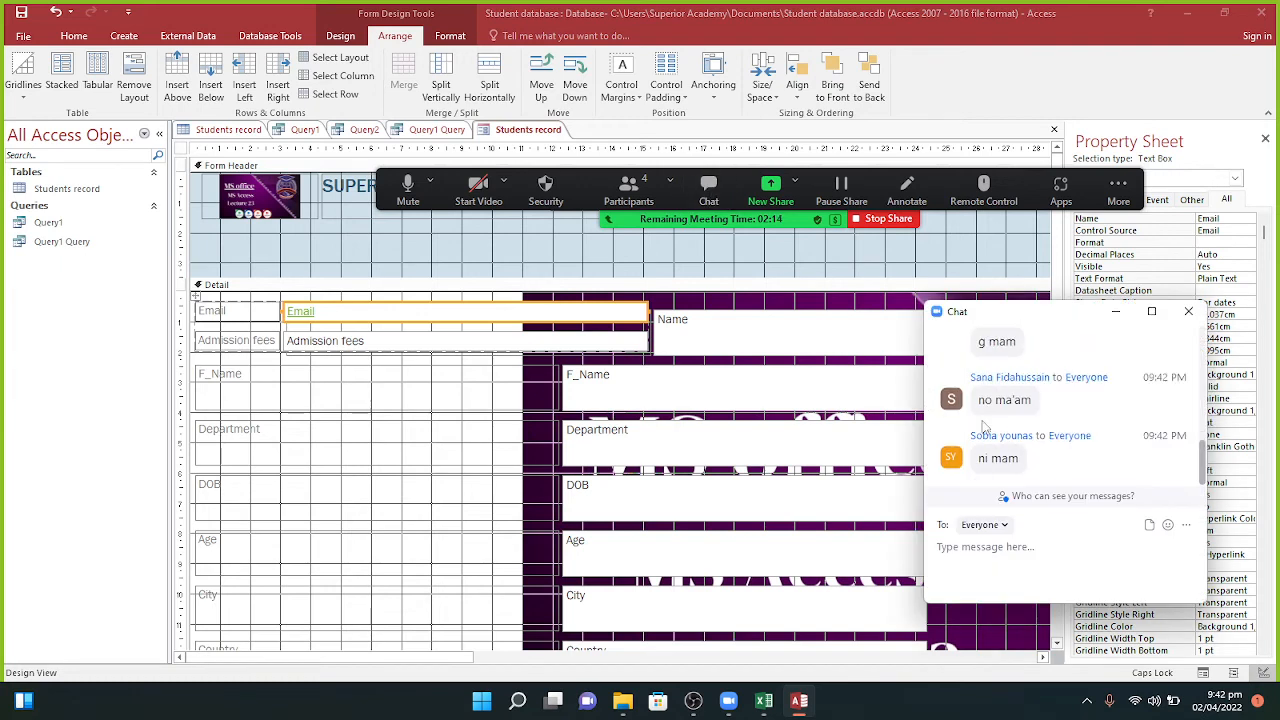
click(1117, 312)
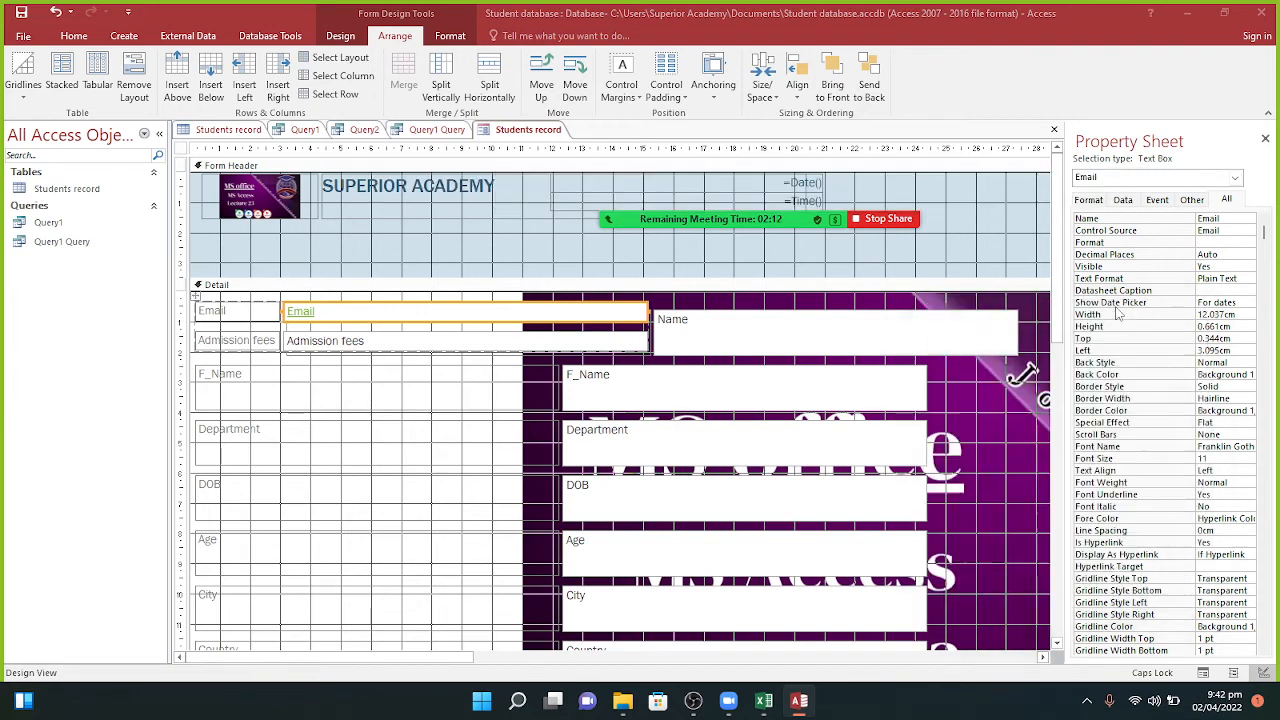
click(748, 395)
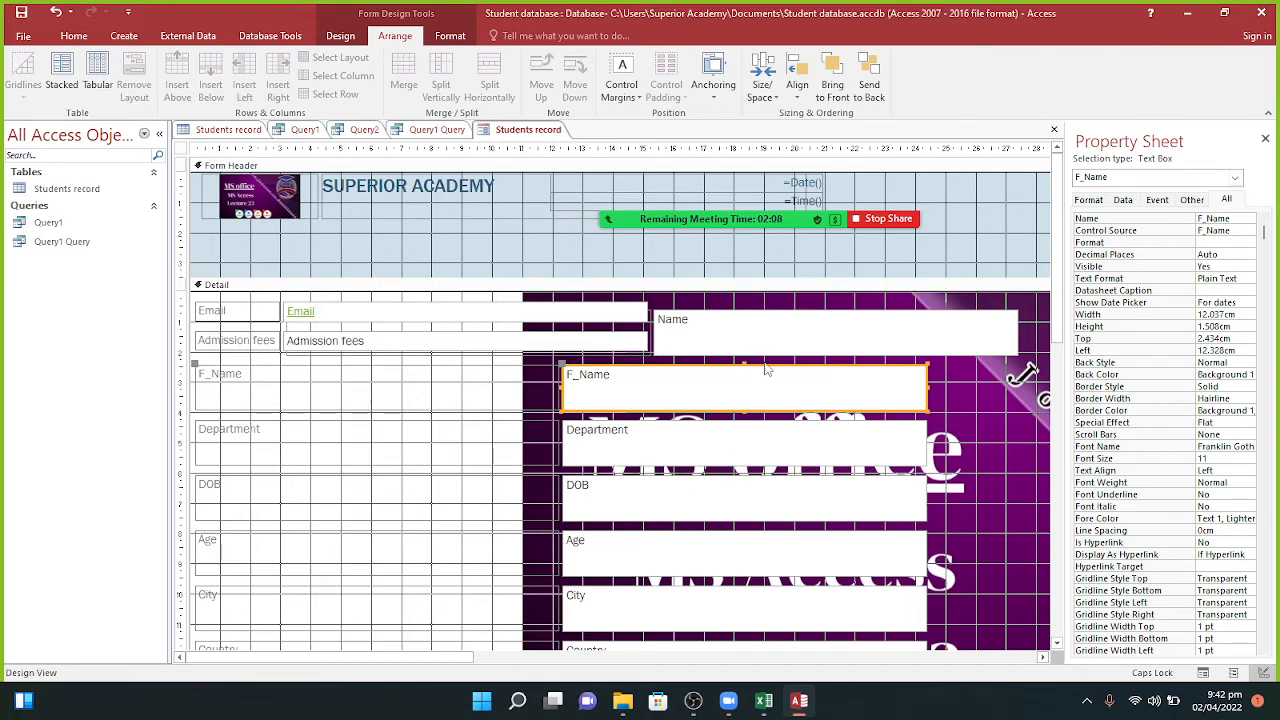
click(775, 378)
click(228, 212)
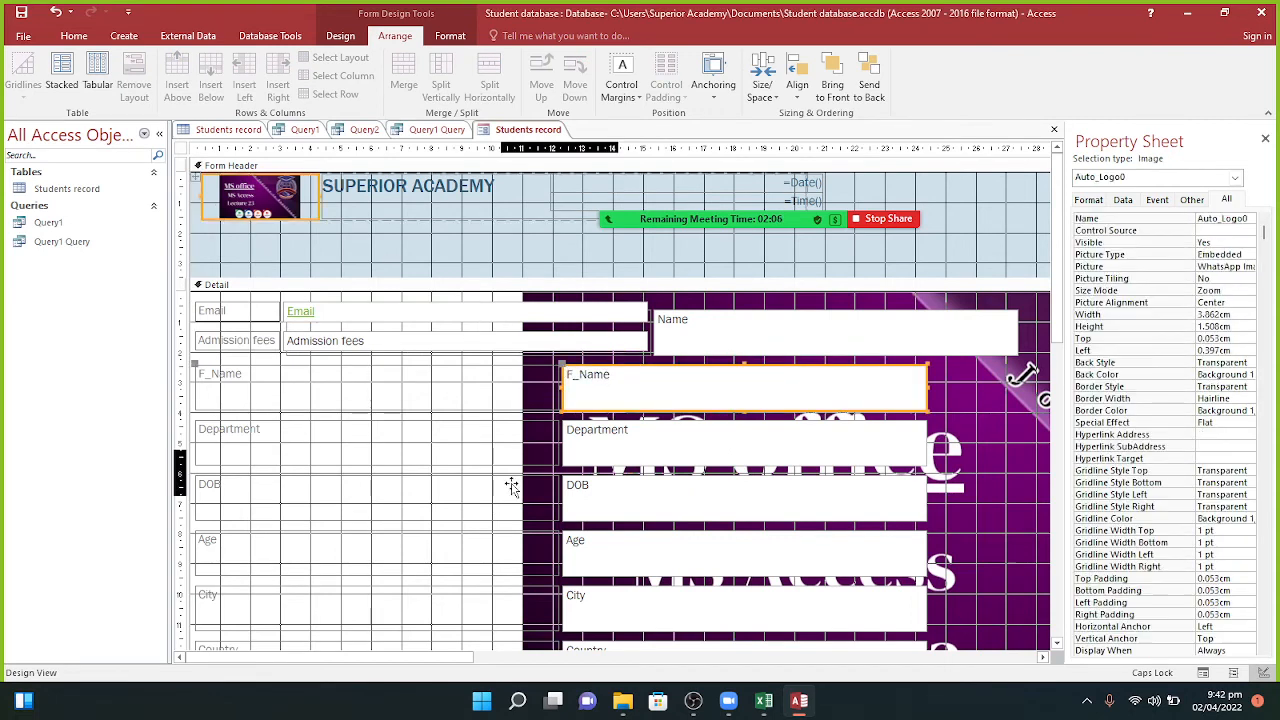
drag(979, 533, 240, 302)
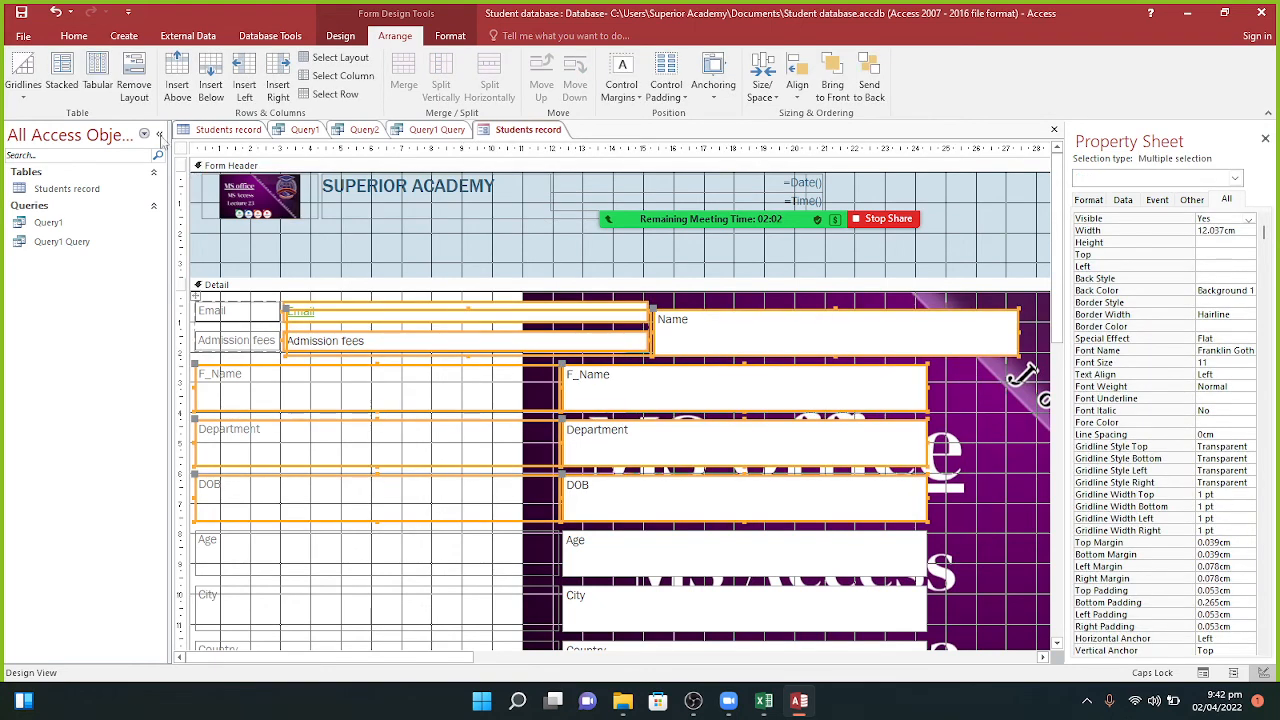
click(135, 90)
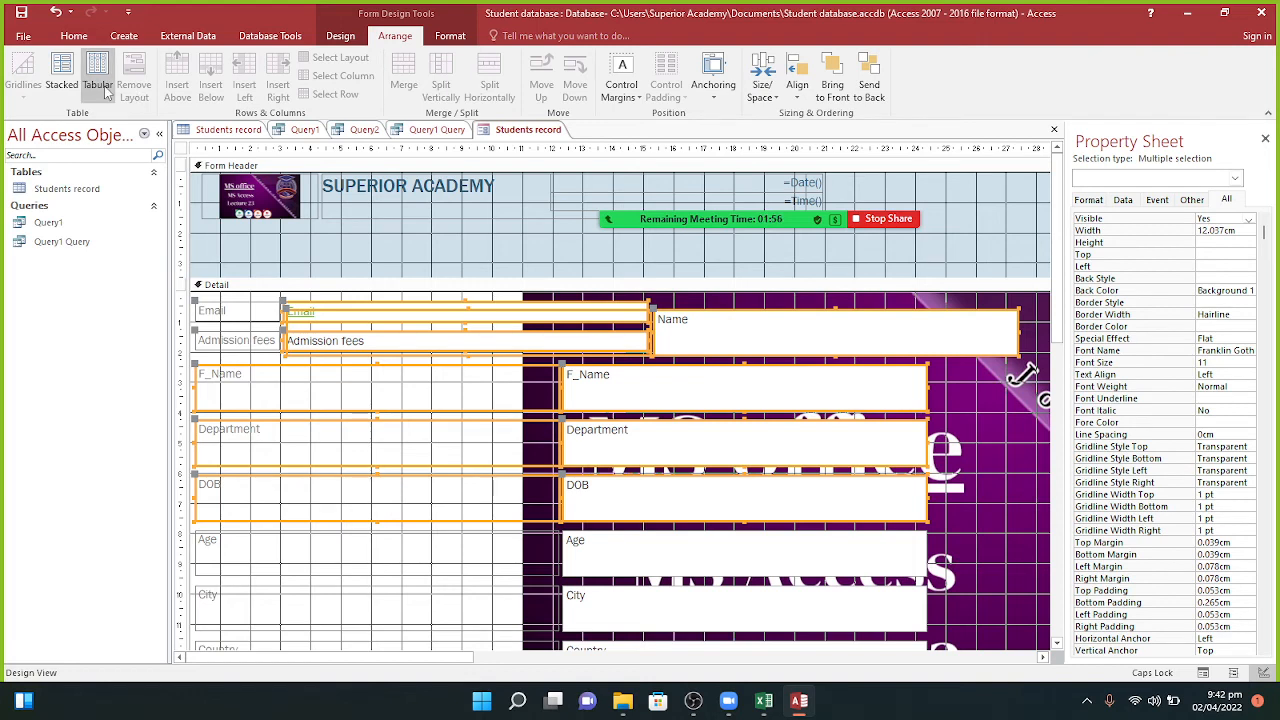
click(100, 88)
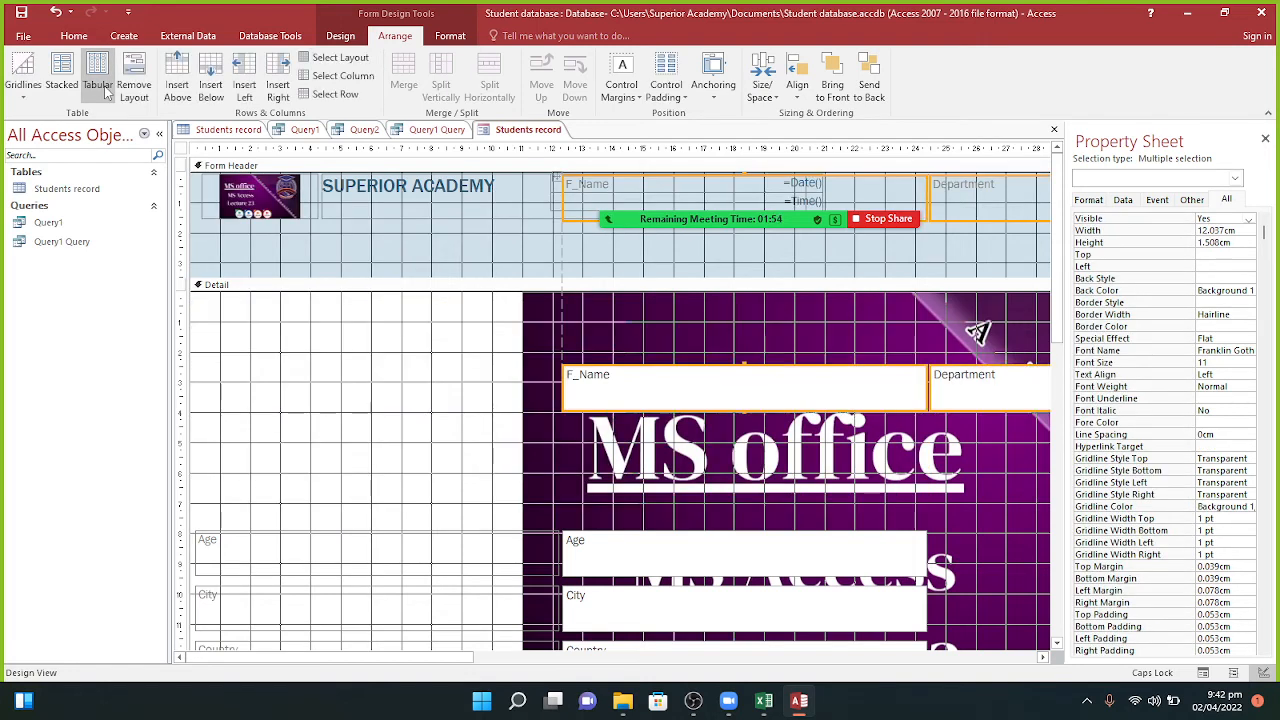
Step: Switch the controls to a stacked layout and close the property sheet to widen the design area
click(70, 88)
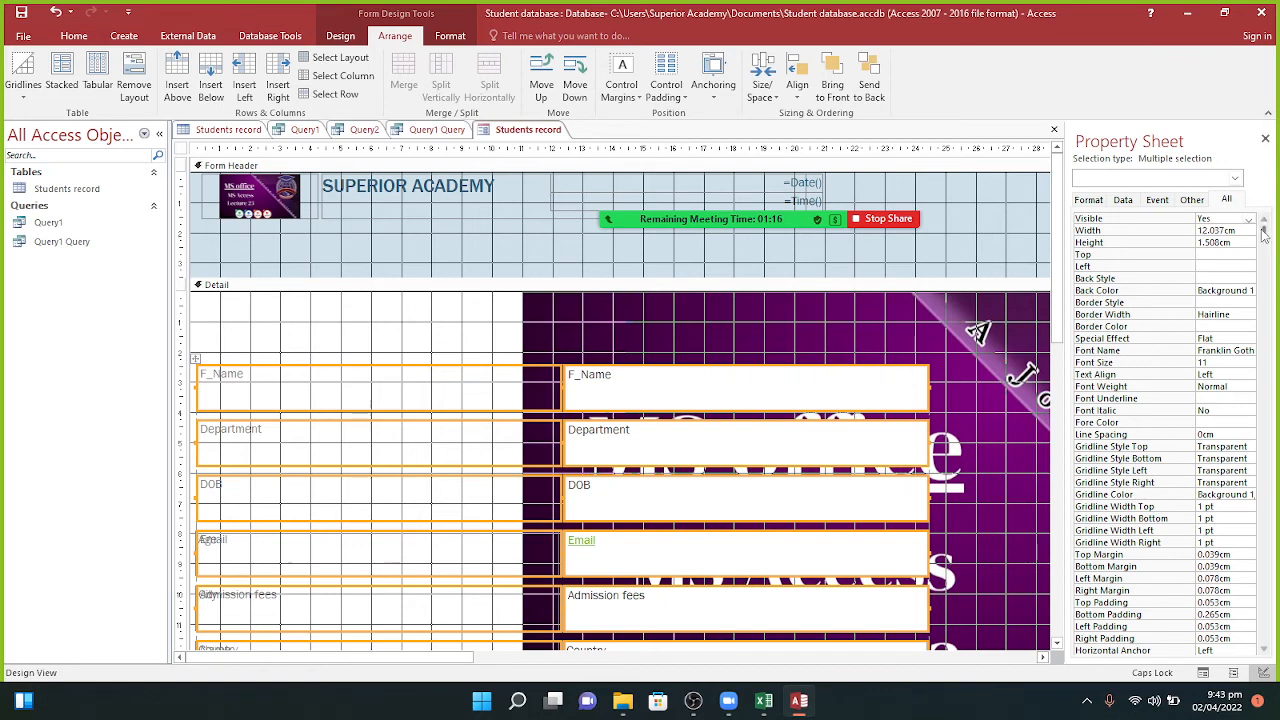
click(1265, 140)
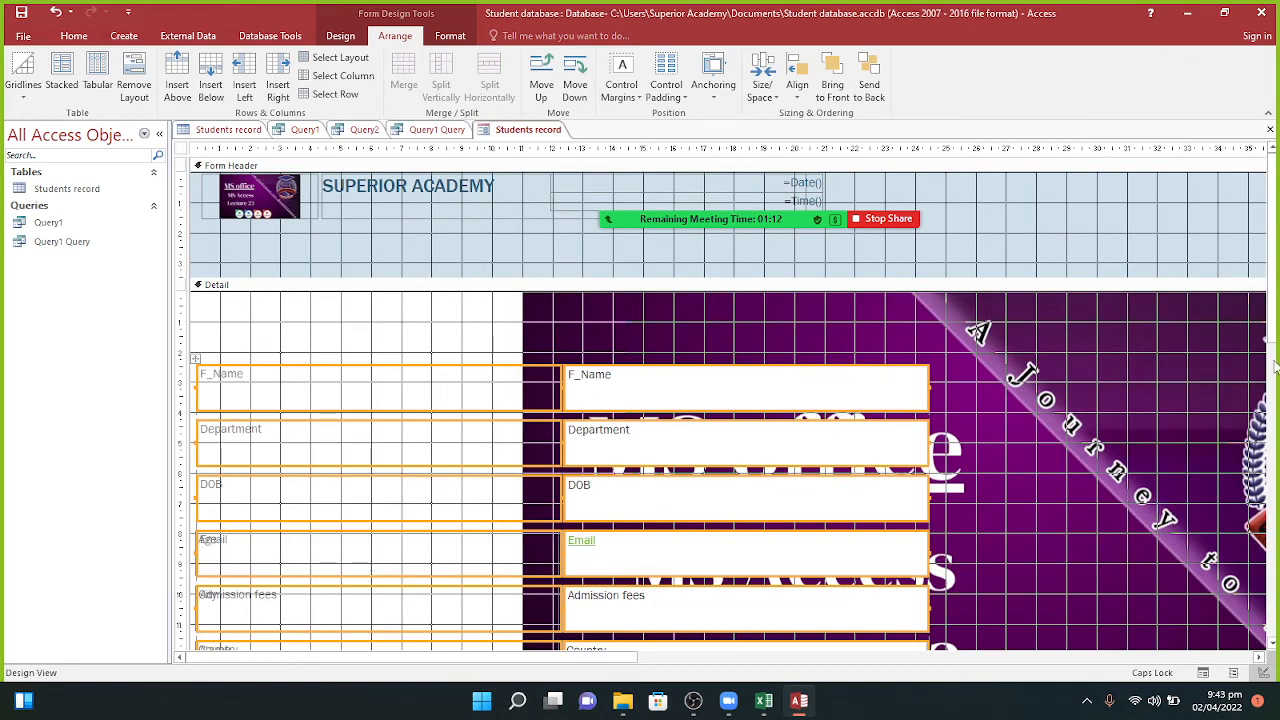
drag(1277, 339, 1279, 457)
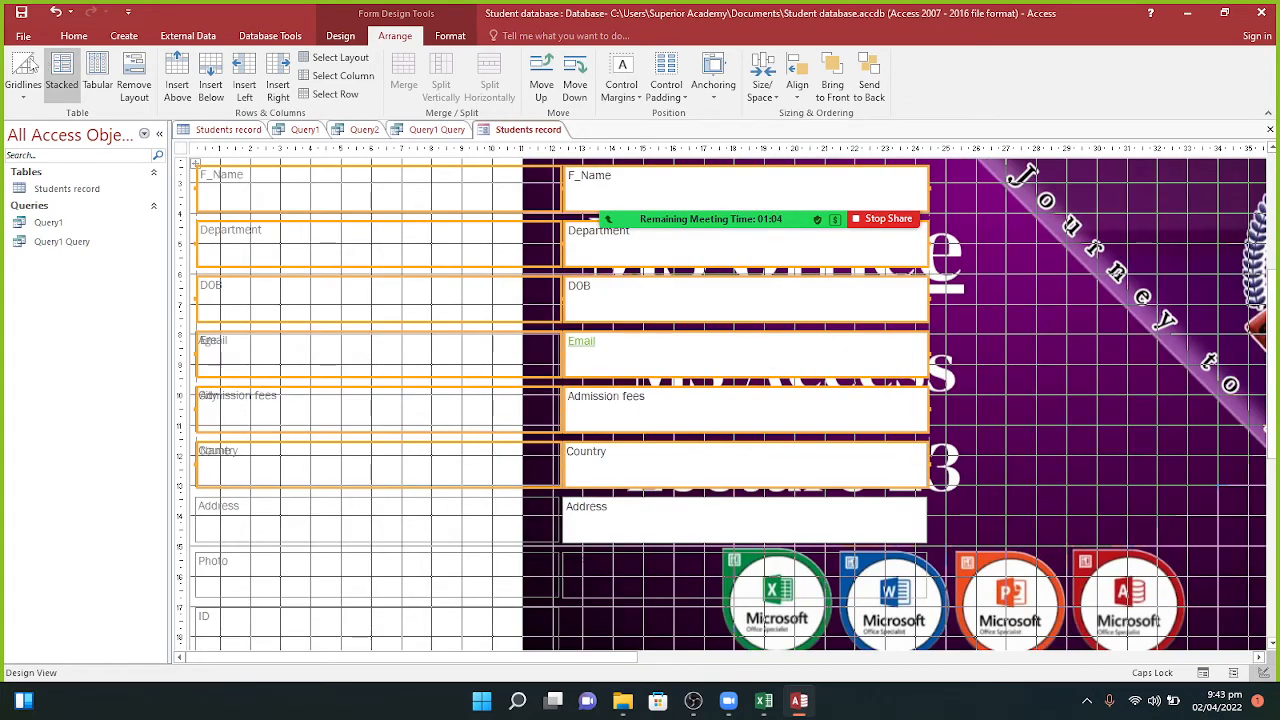
Step: Try the Both and Horizontal gridline styles, then set the layout to no gridlines
click(24, 75)
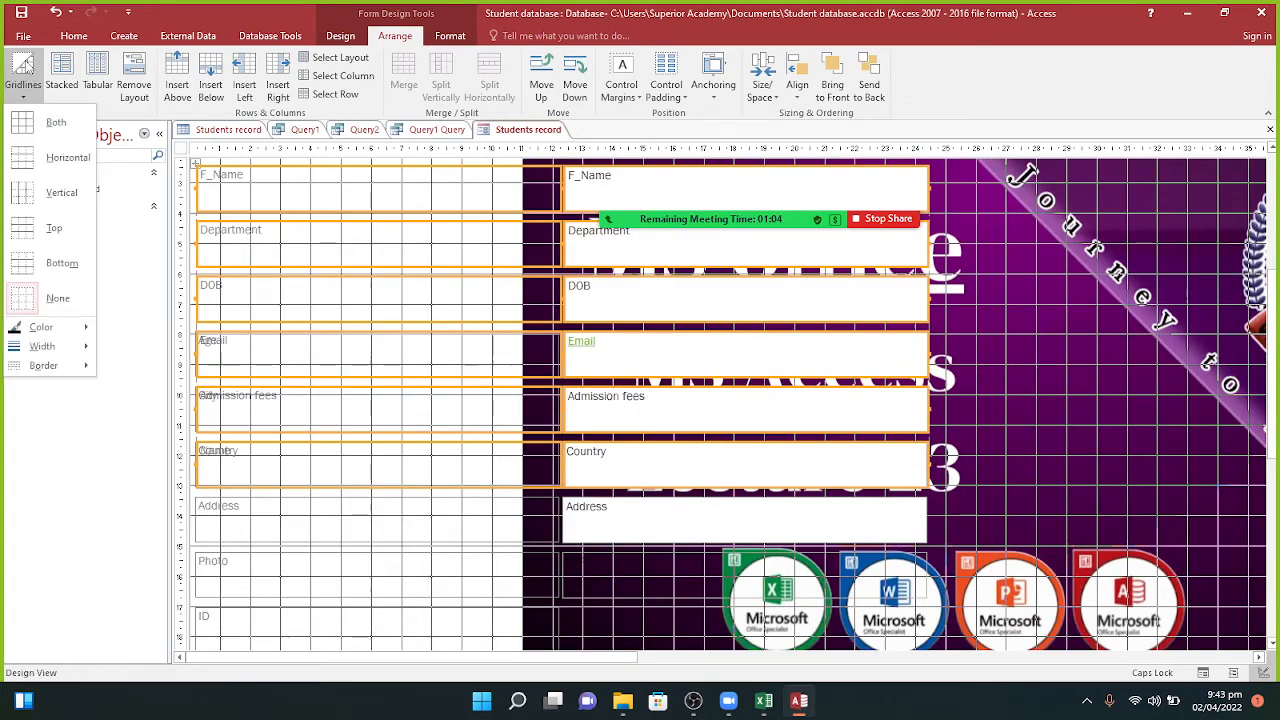
click(30, 133)
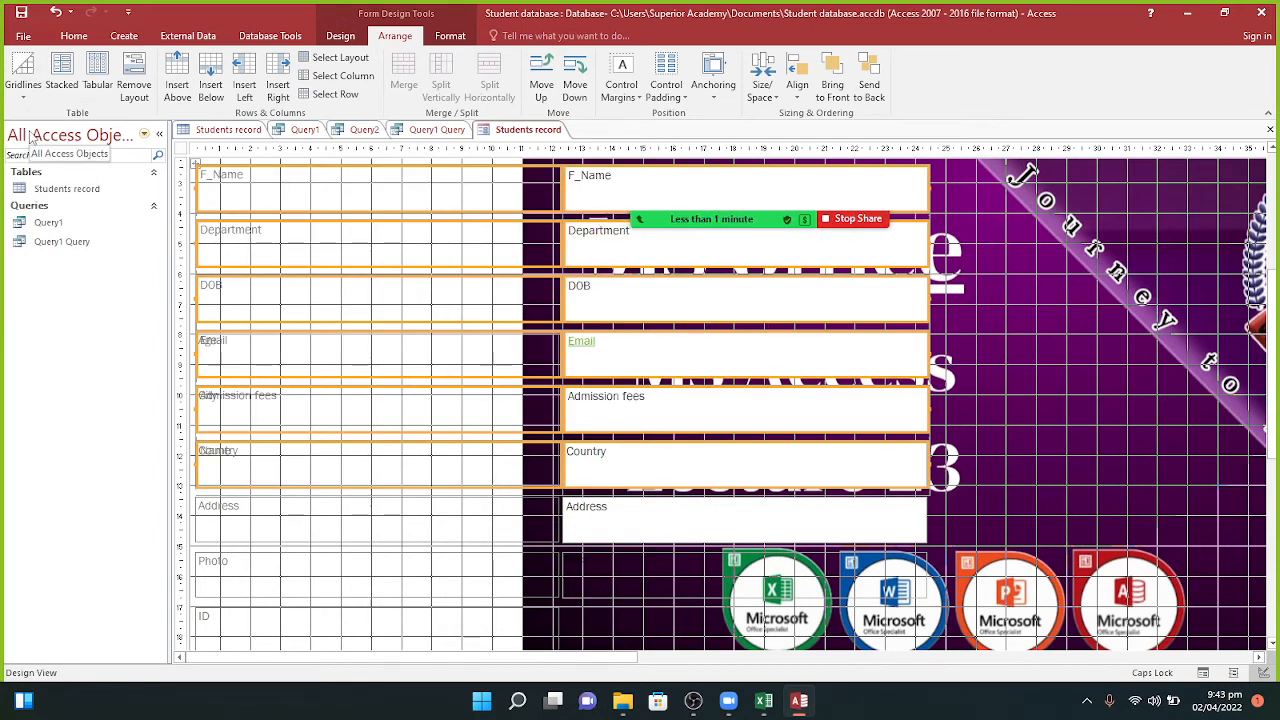
click(24, 78)
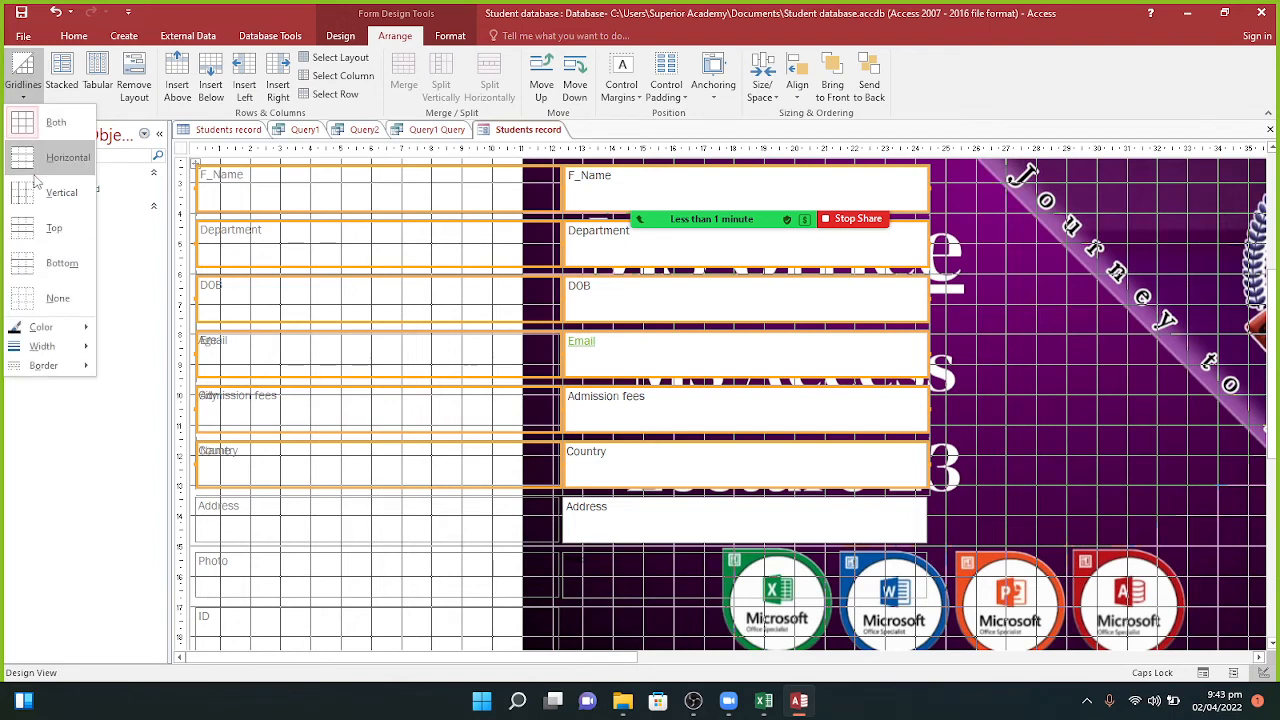
click(37, 172)
click(24, 78)
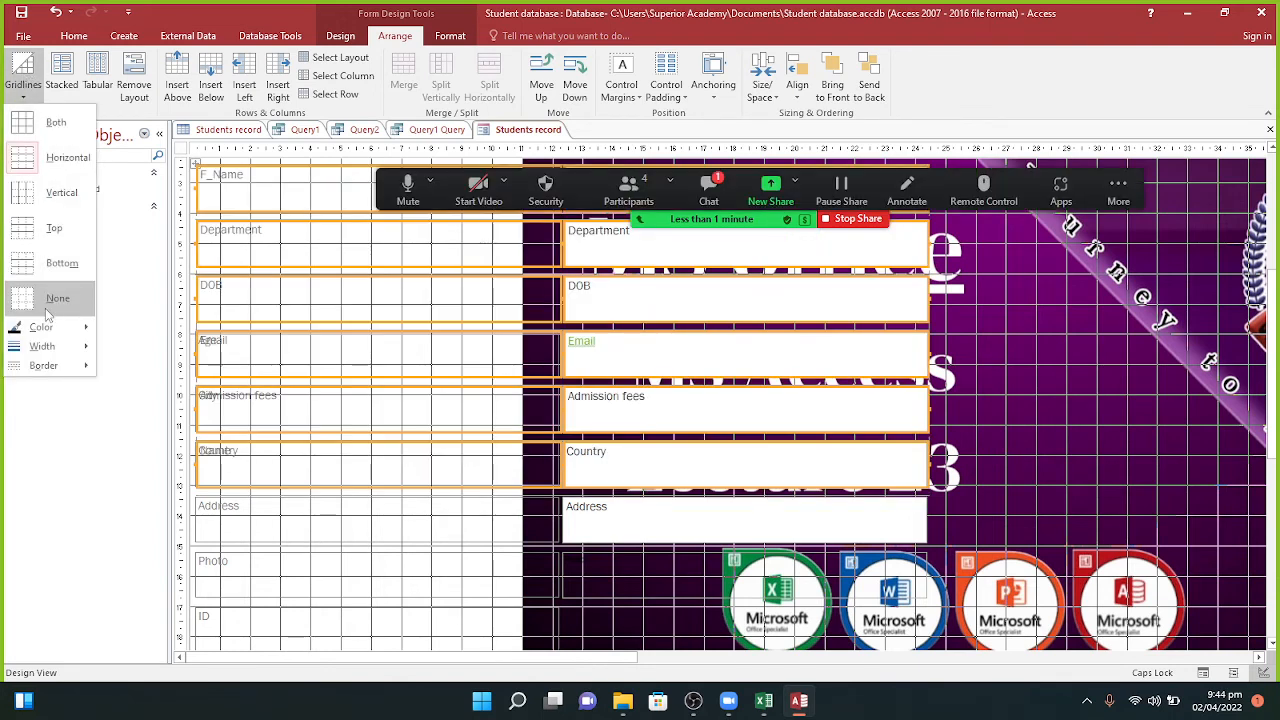
click(47, 306)
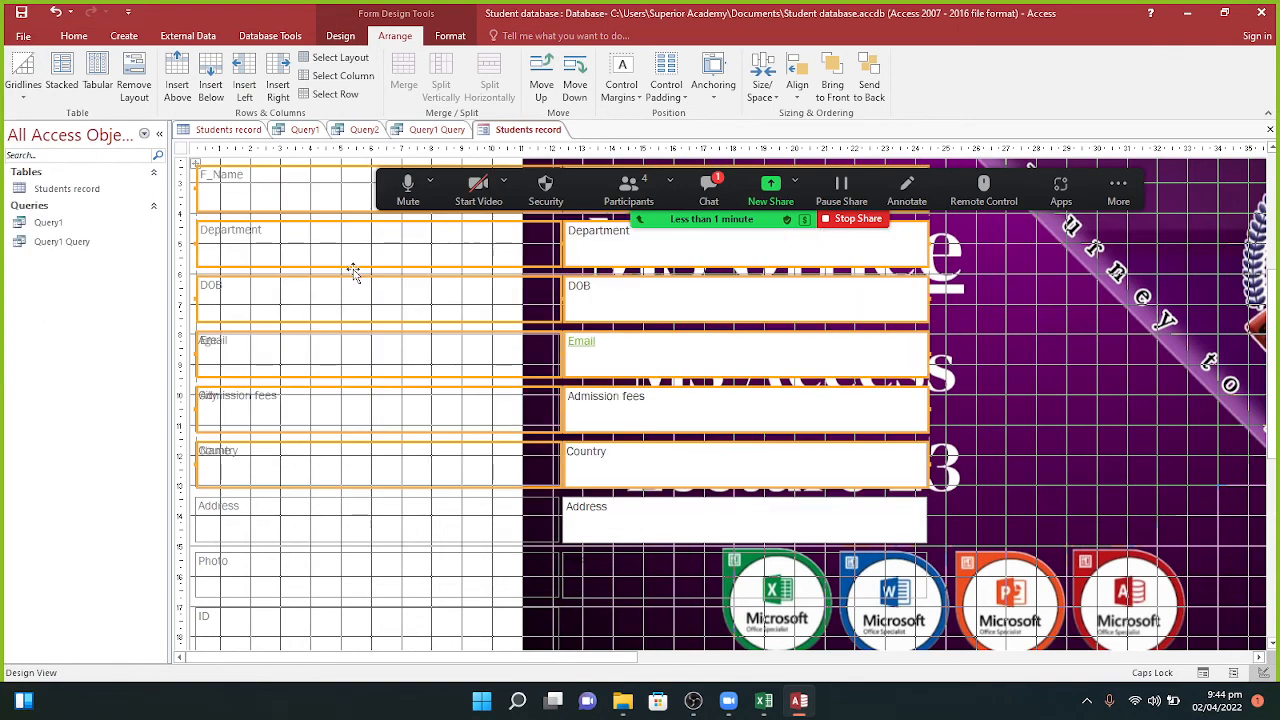
Step: Open and close the meeting chat, then show the form's Format commands
click(707, 183)
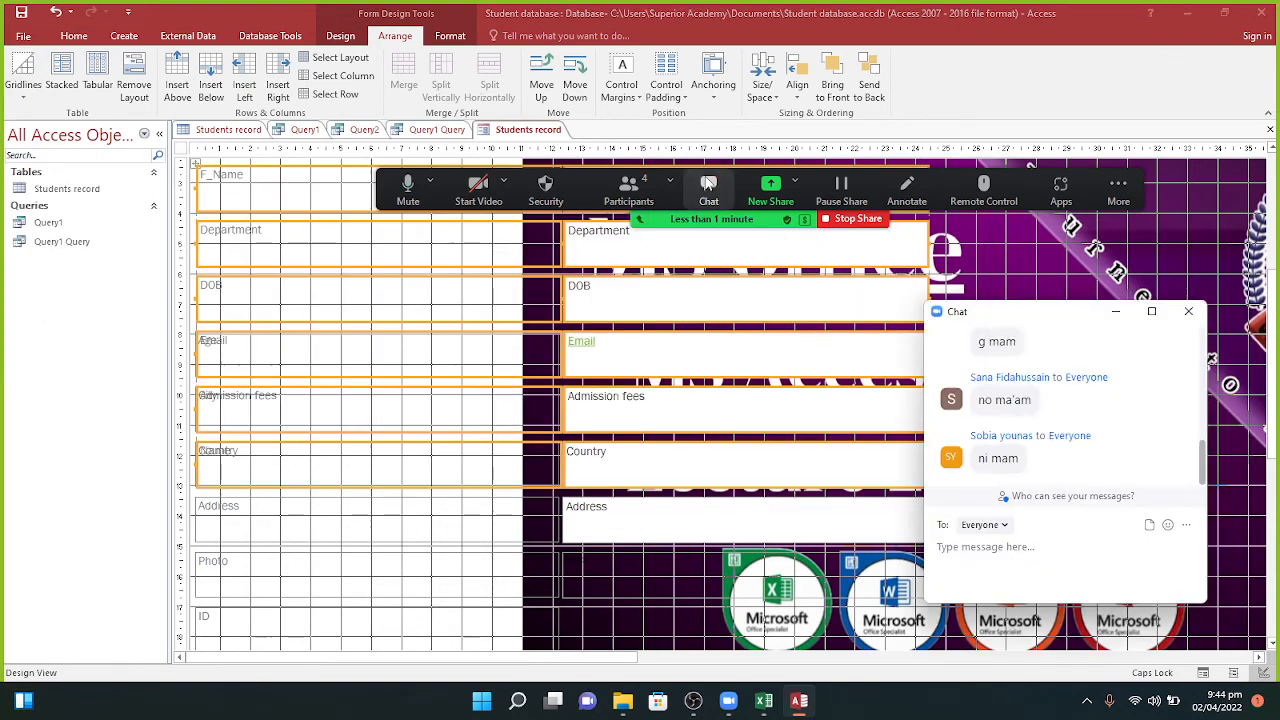
click(1117, 312)
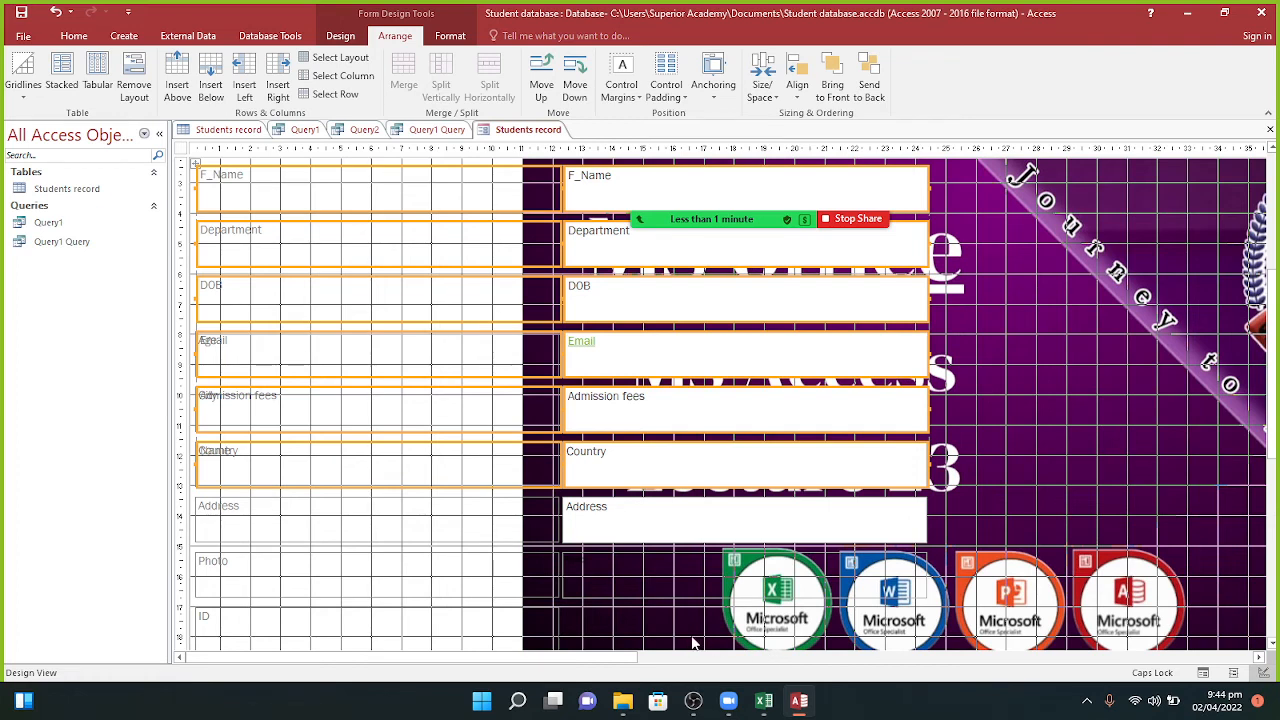
click(449, 40)
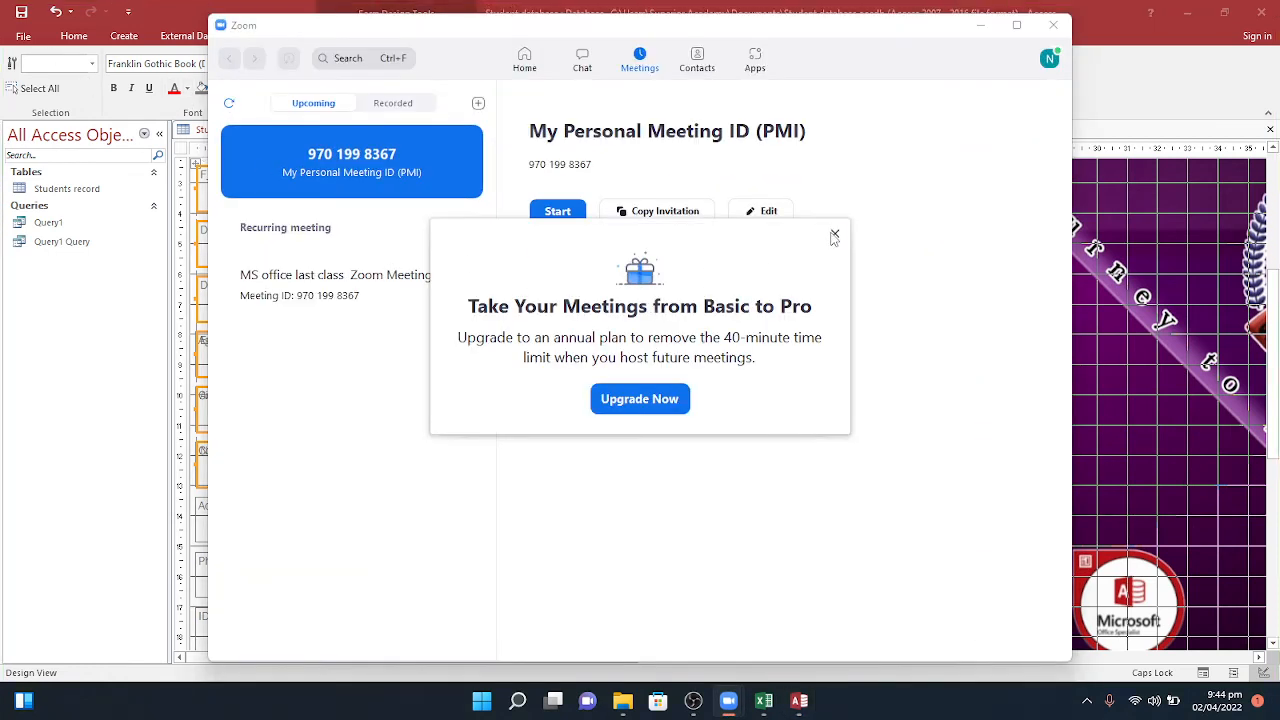
Step: Dismiss the upgrade card, start the personal meeting, maximize it and join with computer audio
click(834, 236)
click(572, 218)
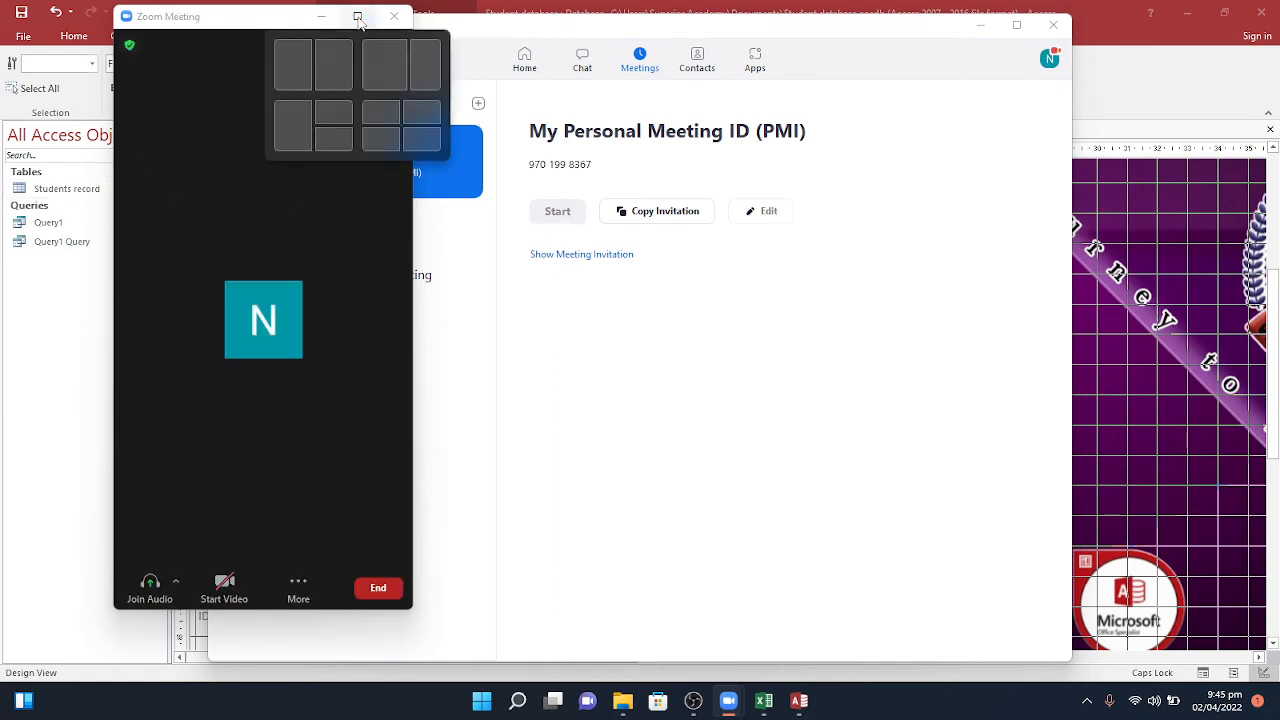
click(358, 18)
click(607, 304)
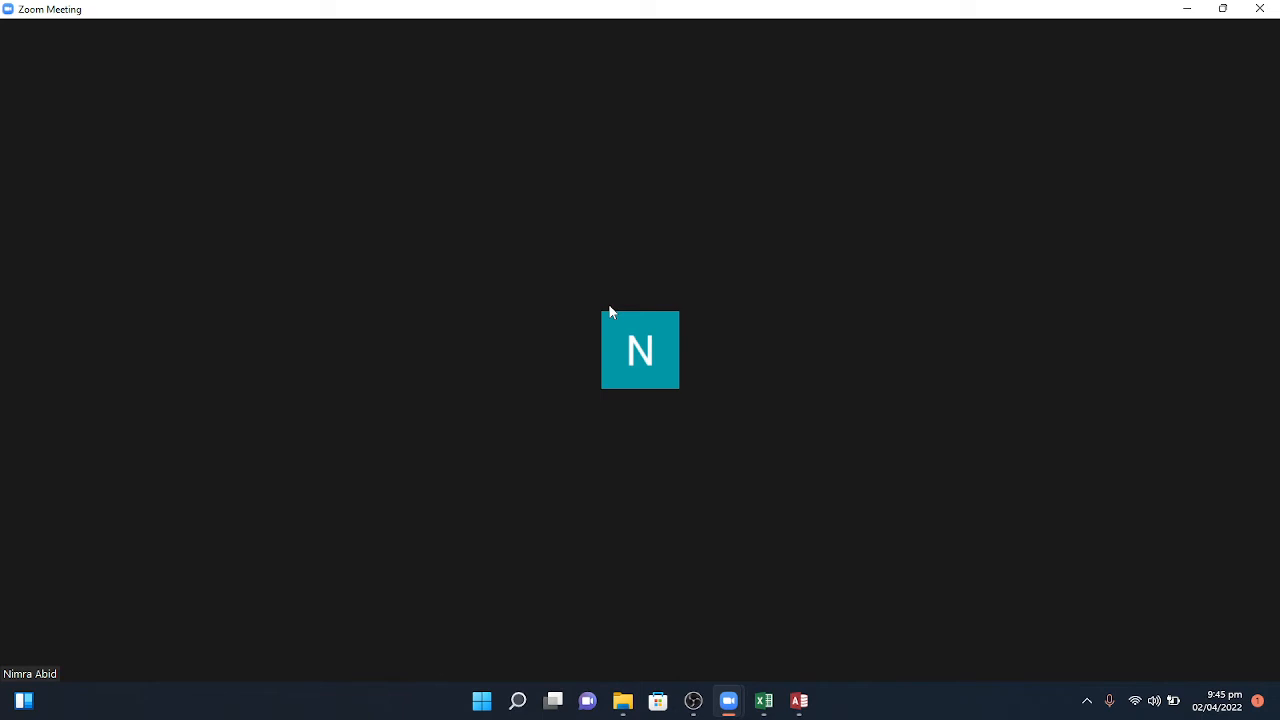
Step: Admit the waiting student from the Participants list, then share the entire screen
mouse_move(679, 441)
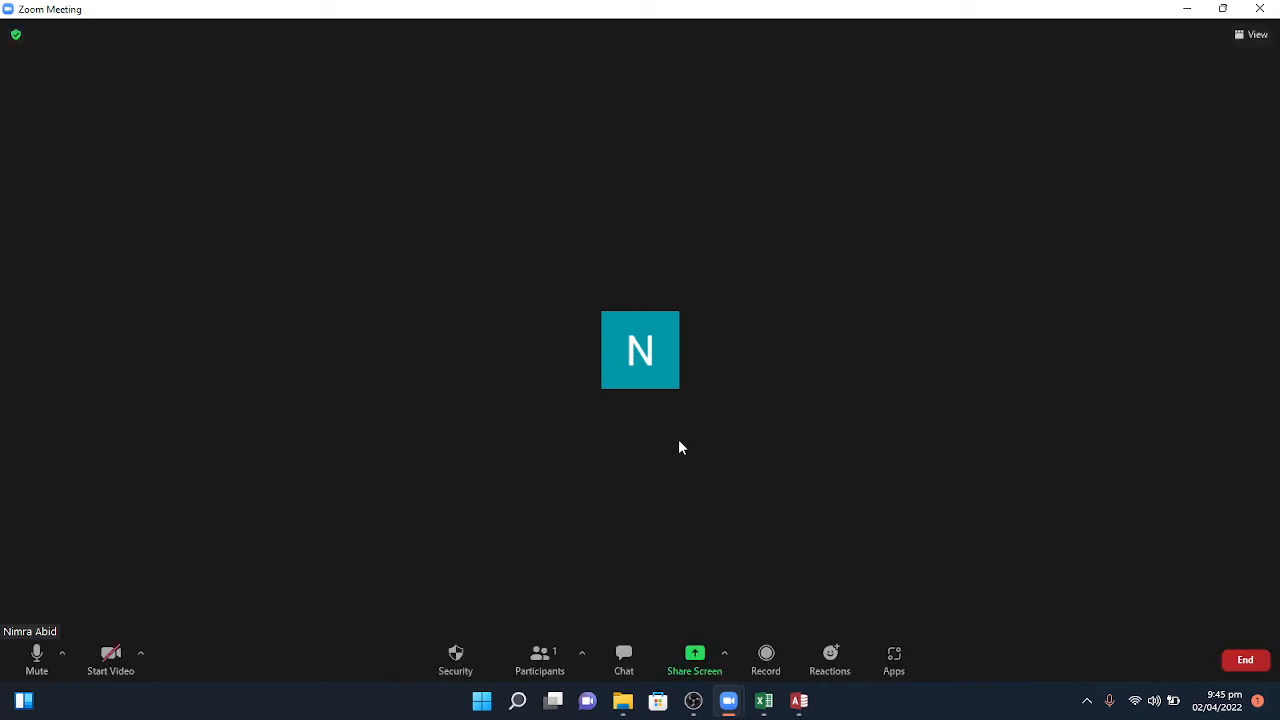
click(550, 645)
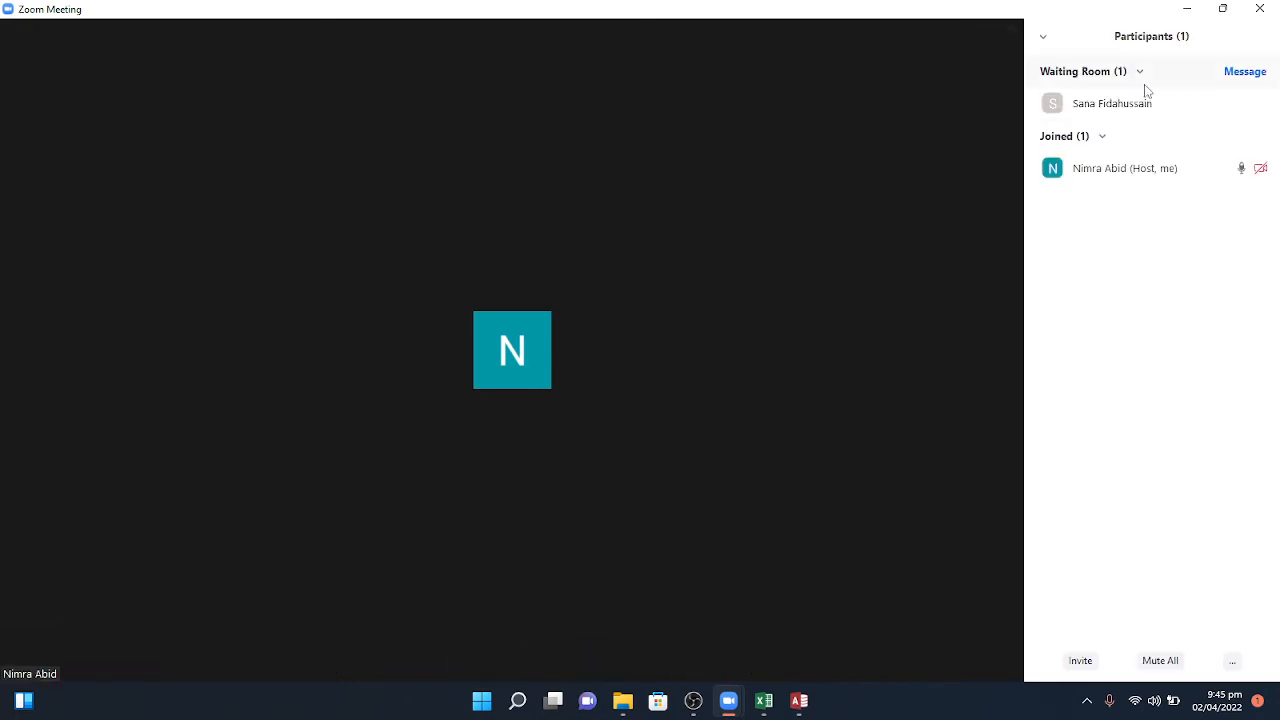
click(1185, 104)
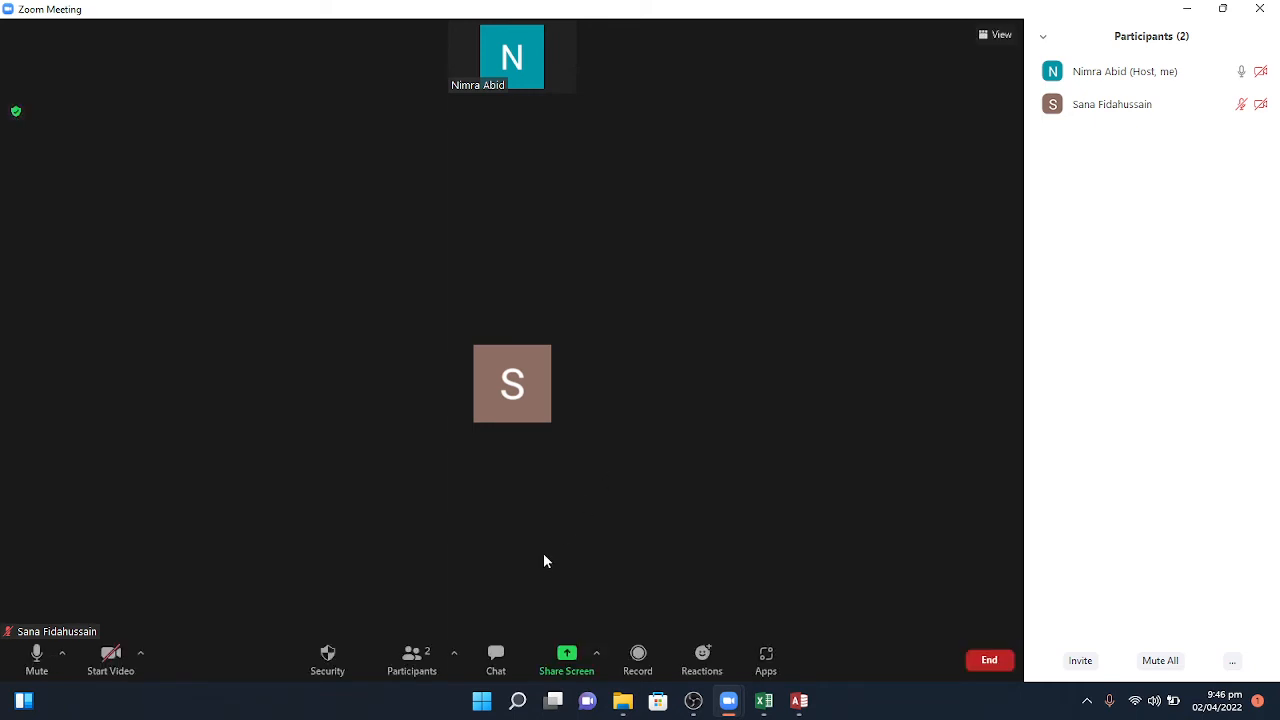
click(565, 655)
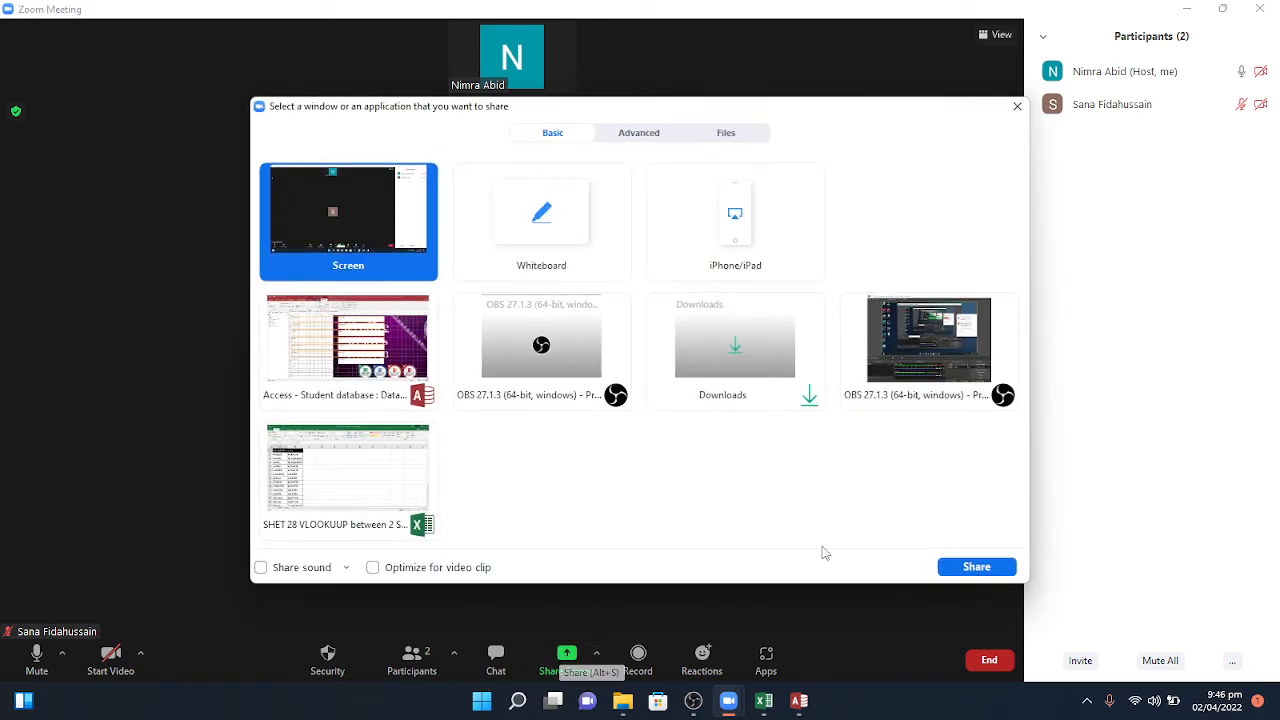
click(976, 567)
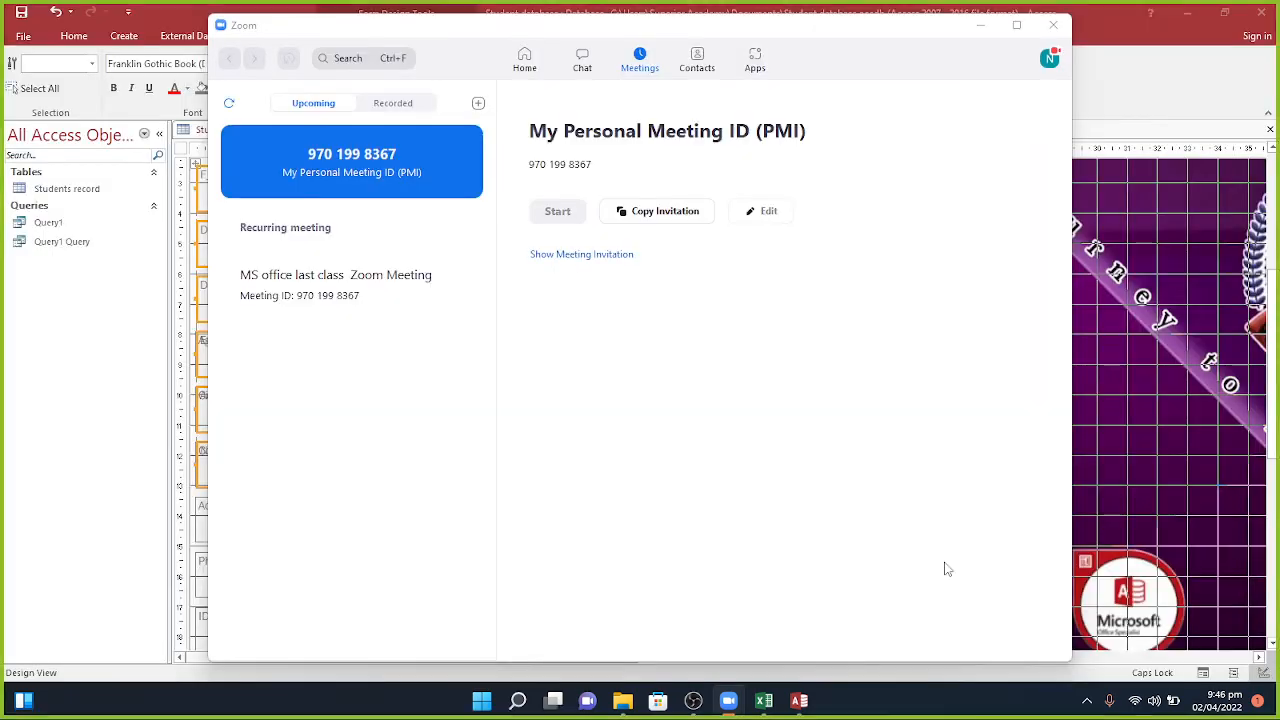
Step: Minimize Zoom and open the Students record table with its two student records
click(980, 30)
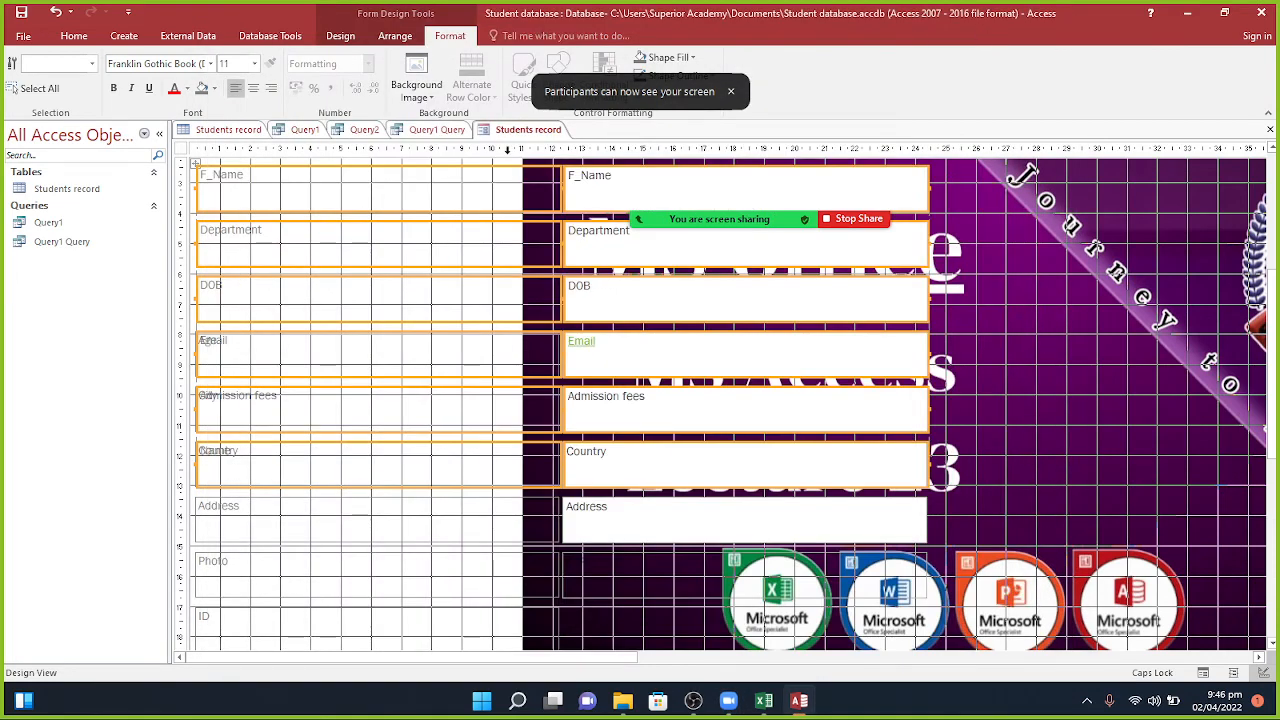
click(218, 130)
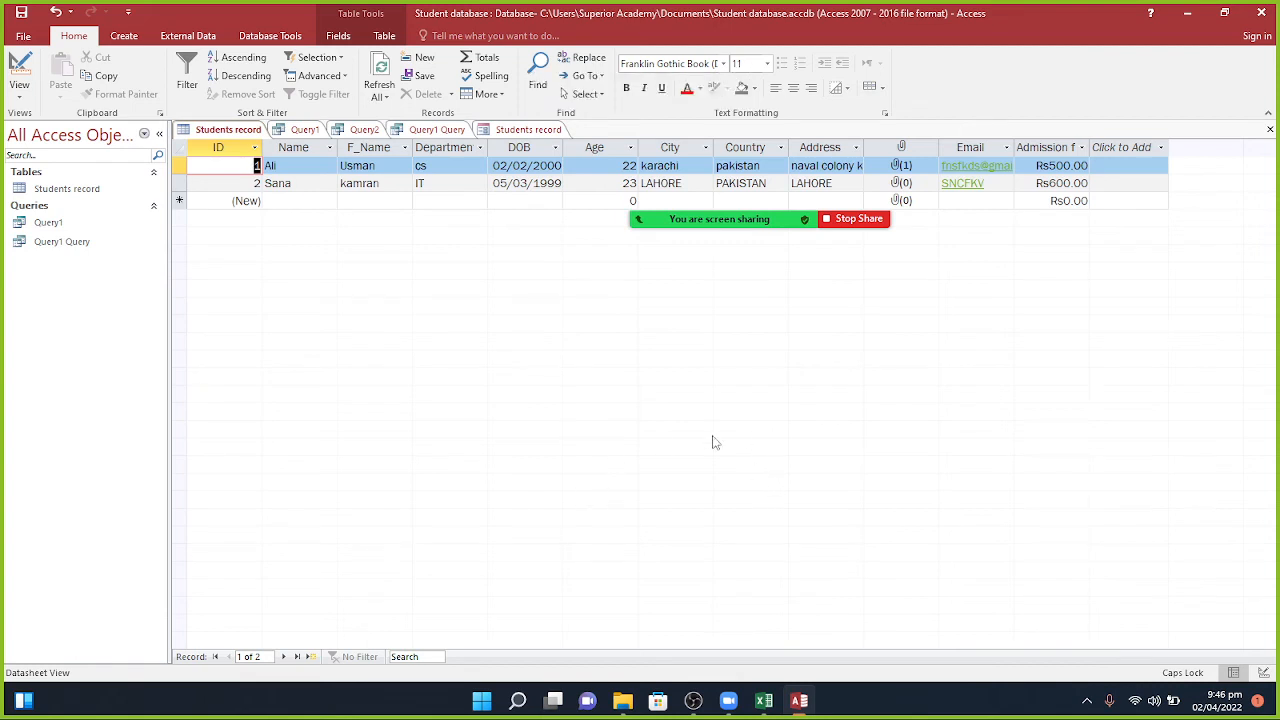
mouse_move(710, 223)
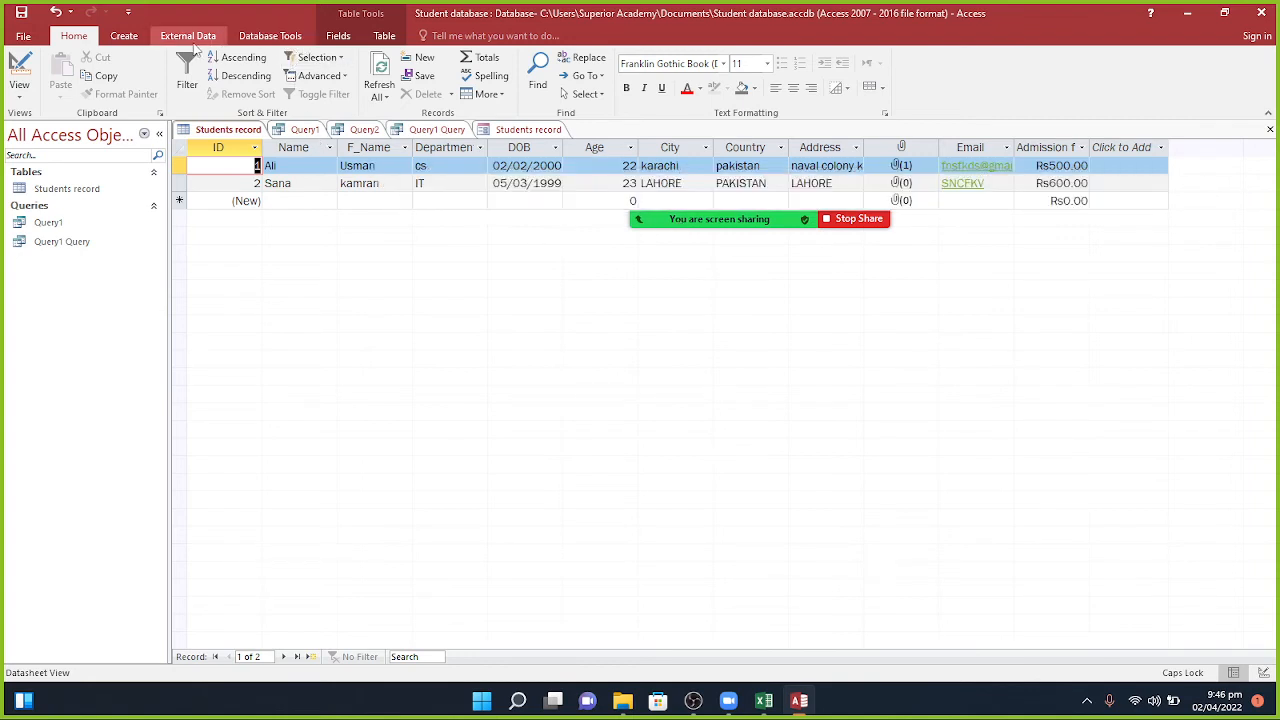
Step: Generate a report for the Students record table with Create > Report
click(125, 36)
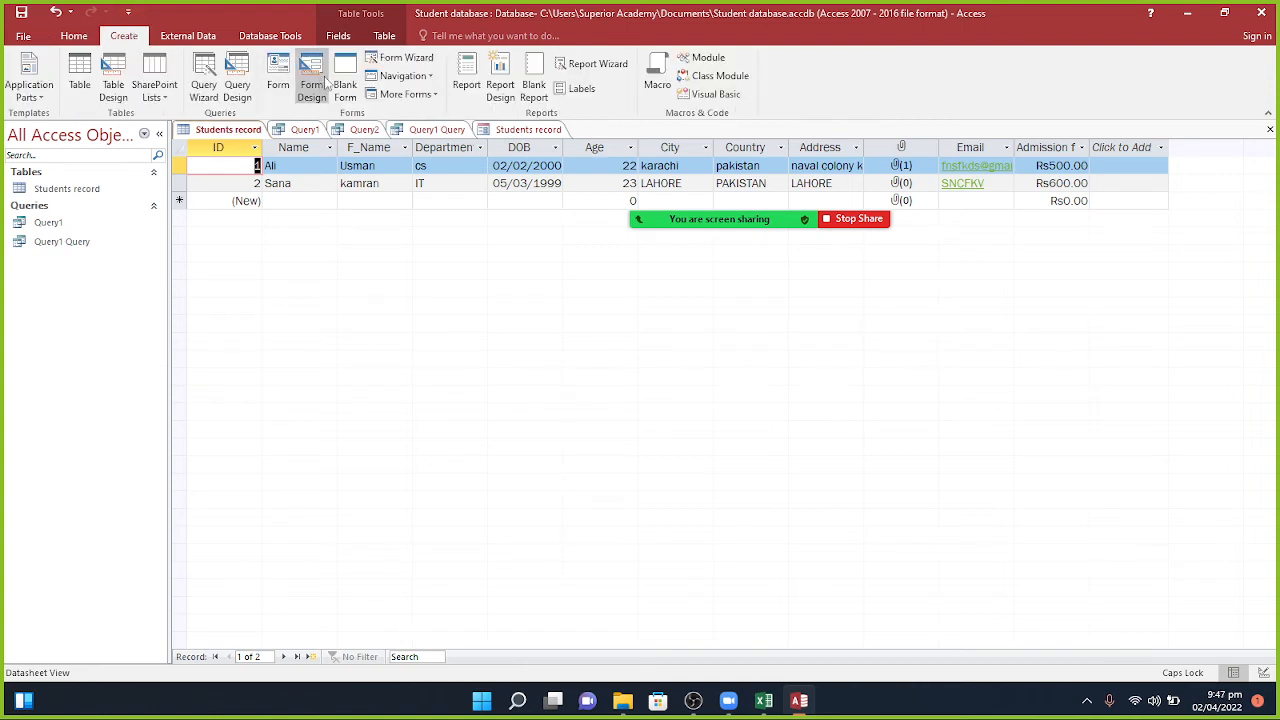
click(466, 88)
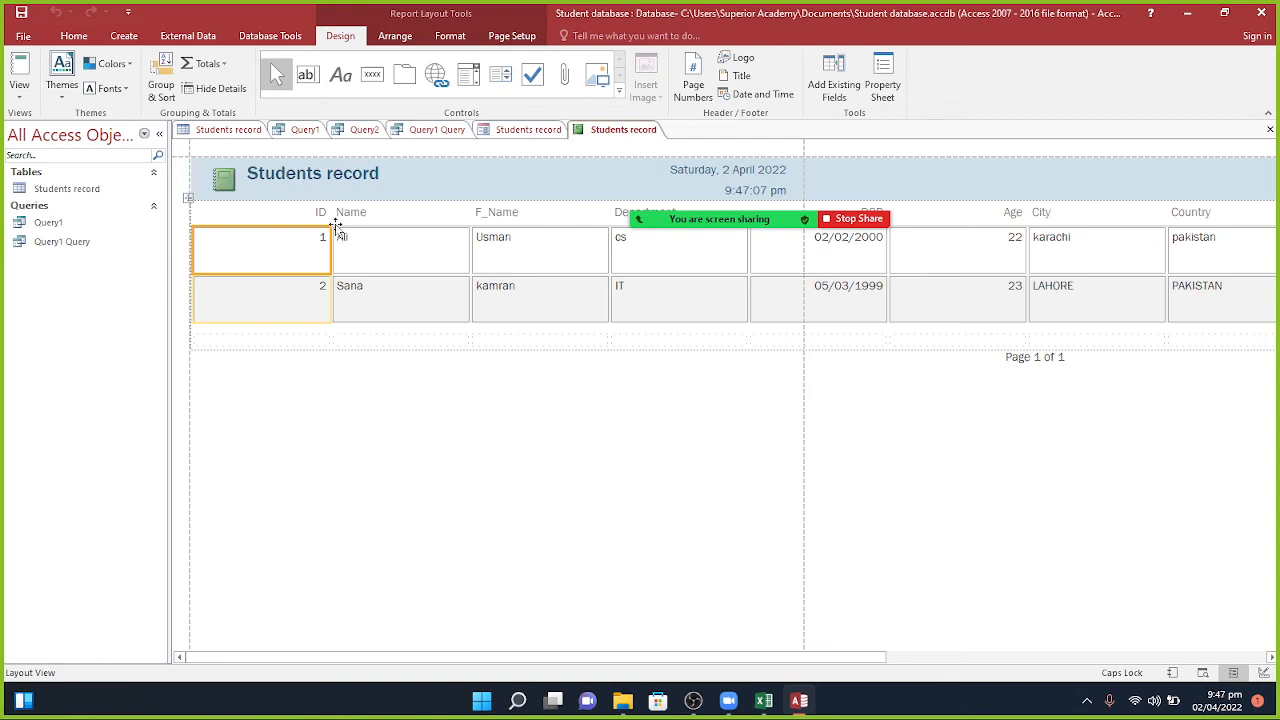
Step: Try stacked and tabular layouts and inserted rows and columns around ID, then undo the experiments
click(395, 37)
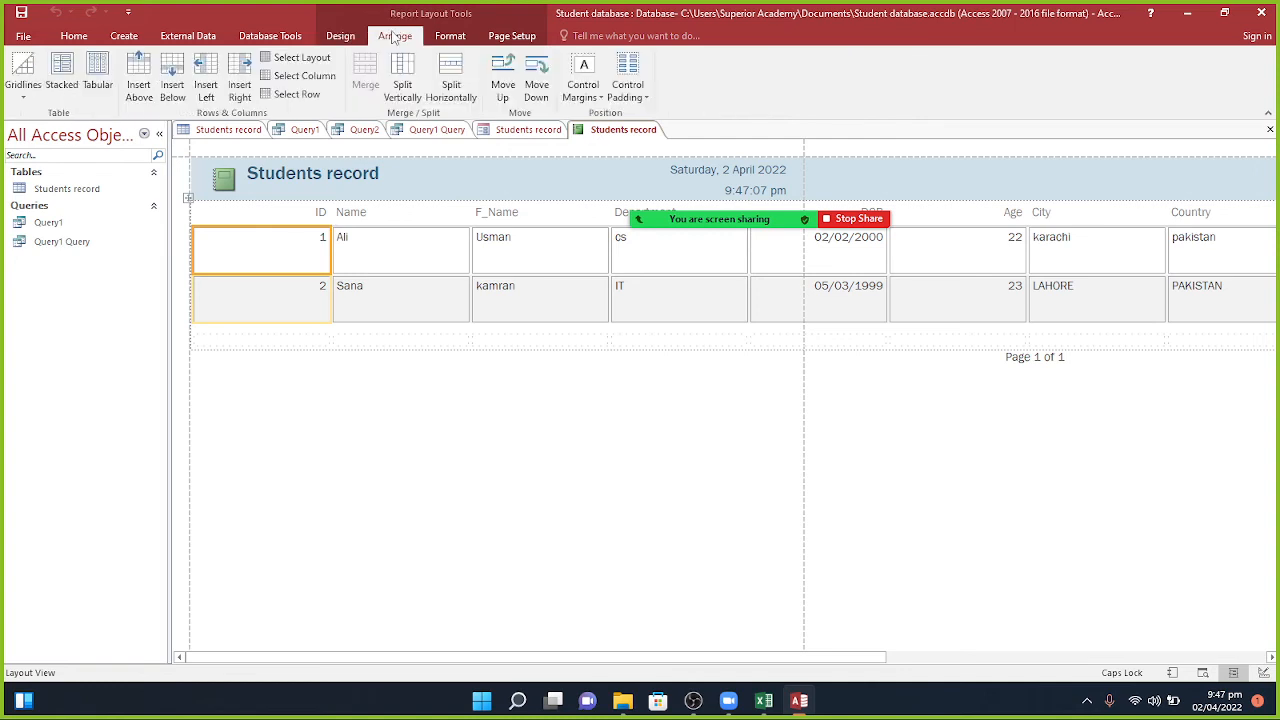
click(62, 72)
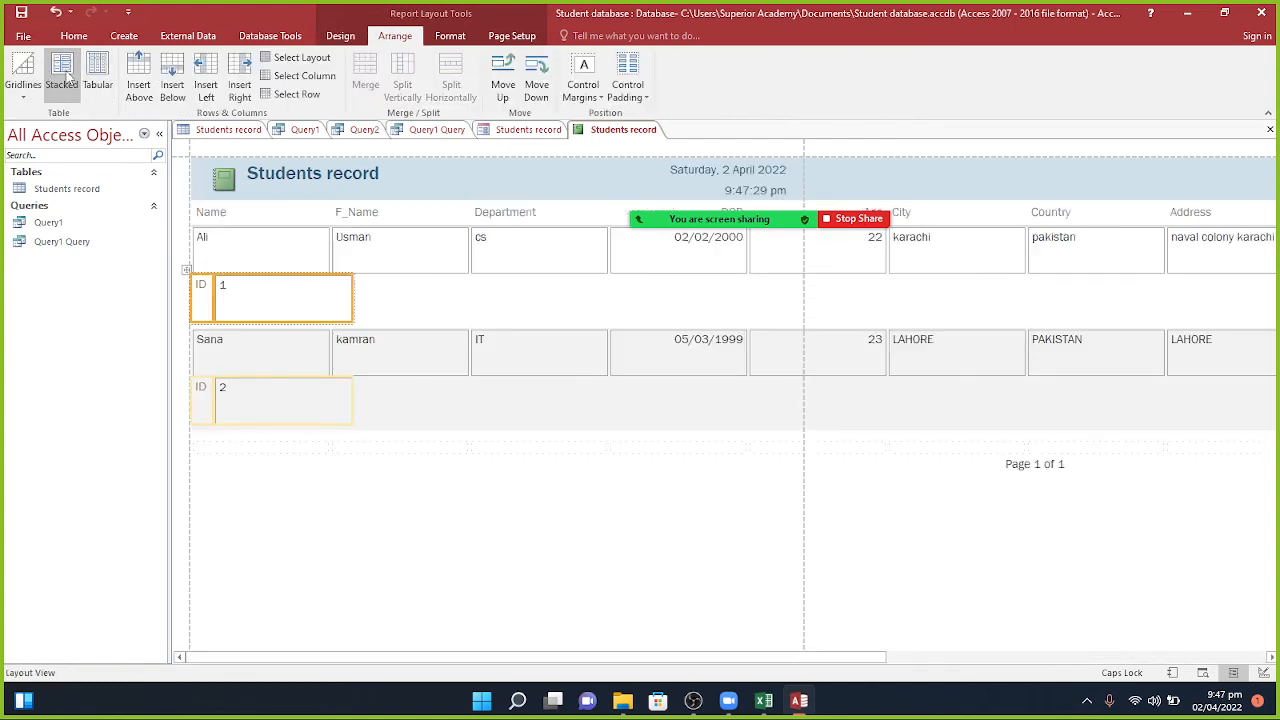
click(98, 75)
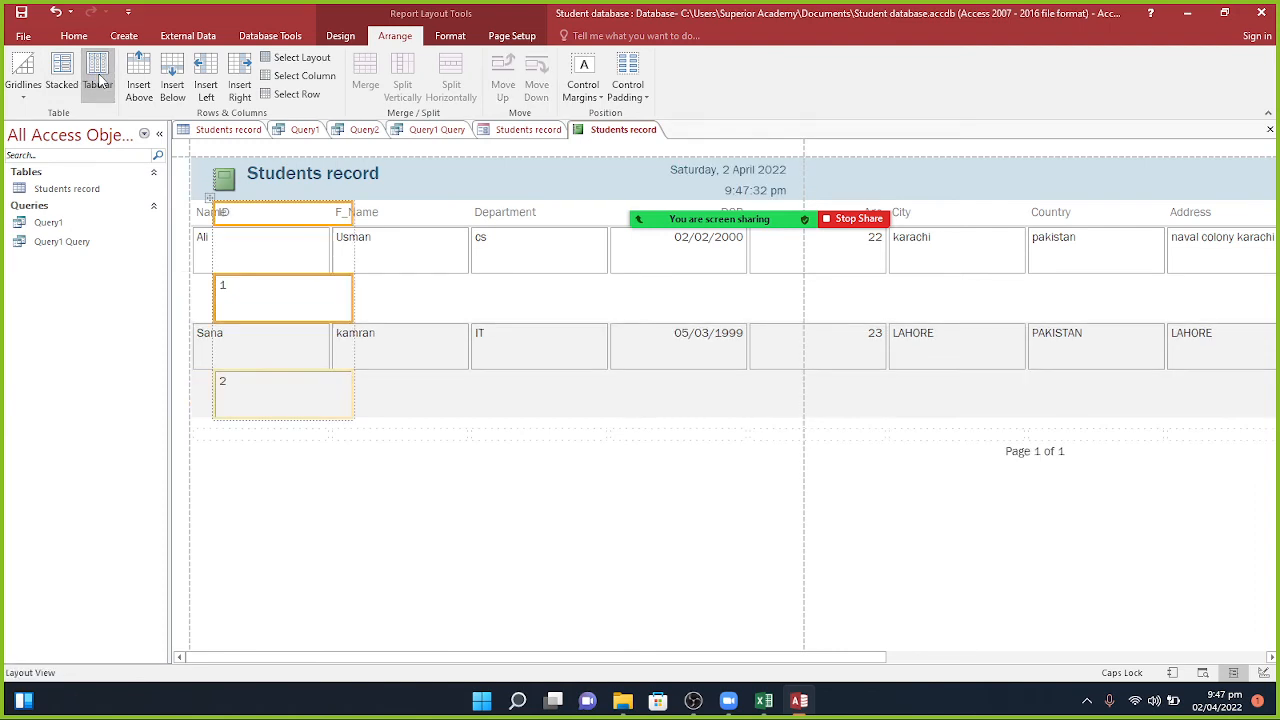
click(139, 80)
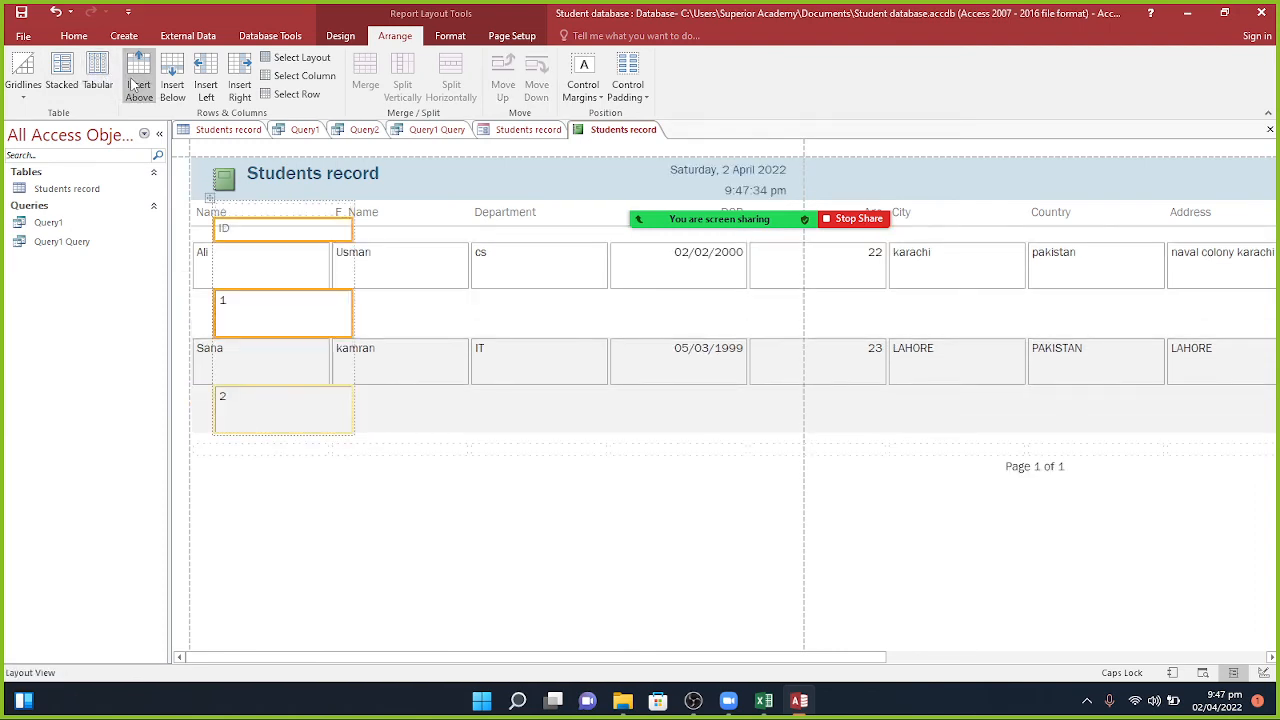
click(186, 95)
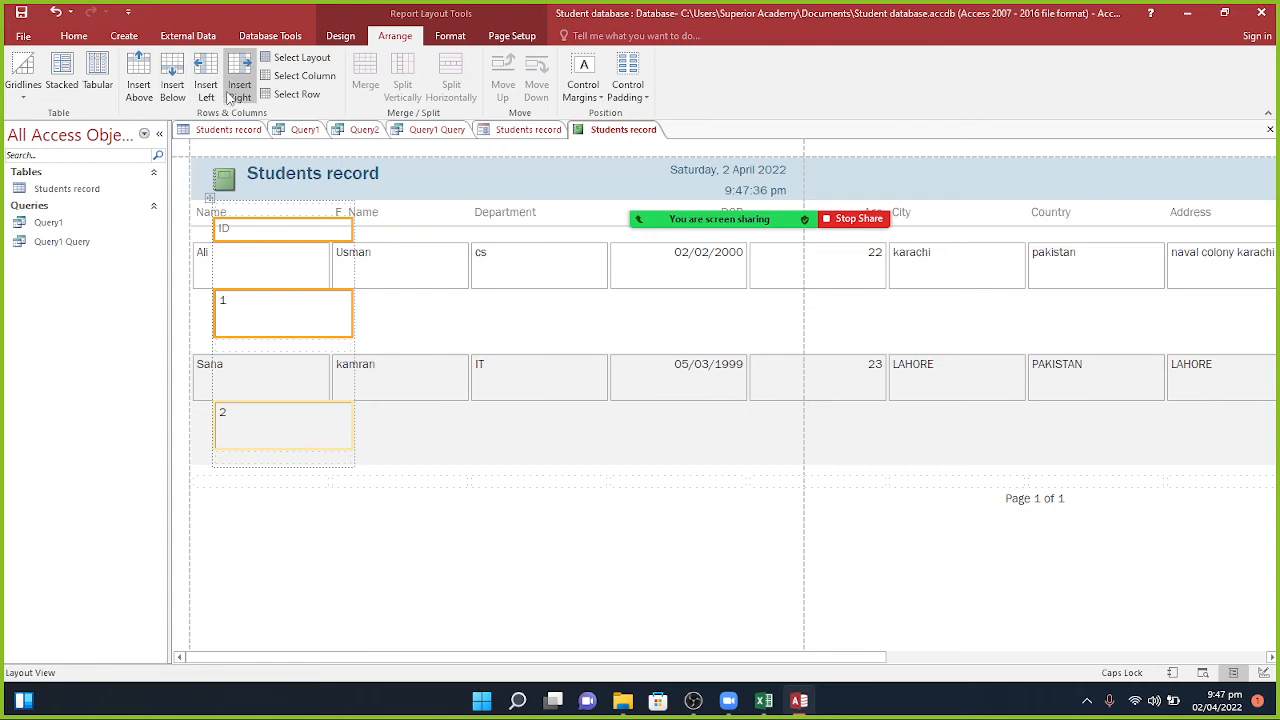
click(229, 95)
click(297, 60)
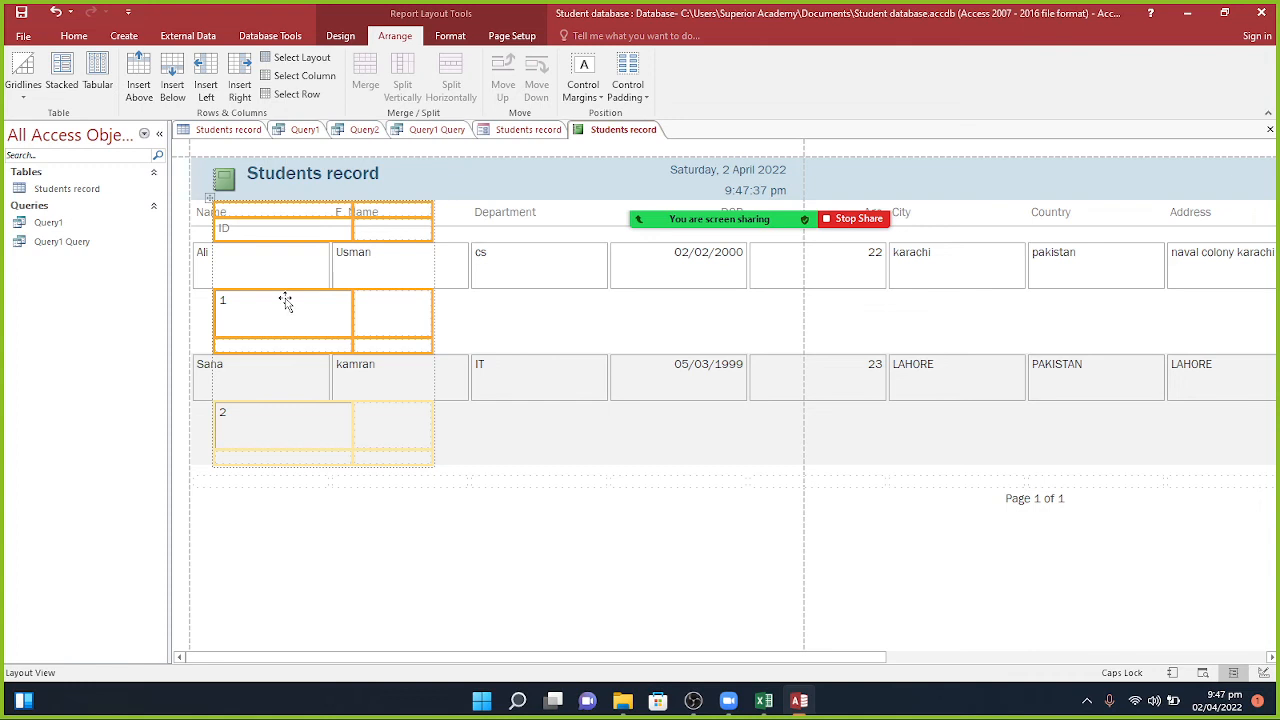
key(ctrl+z)
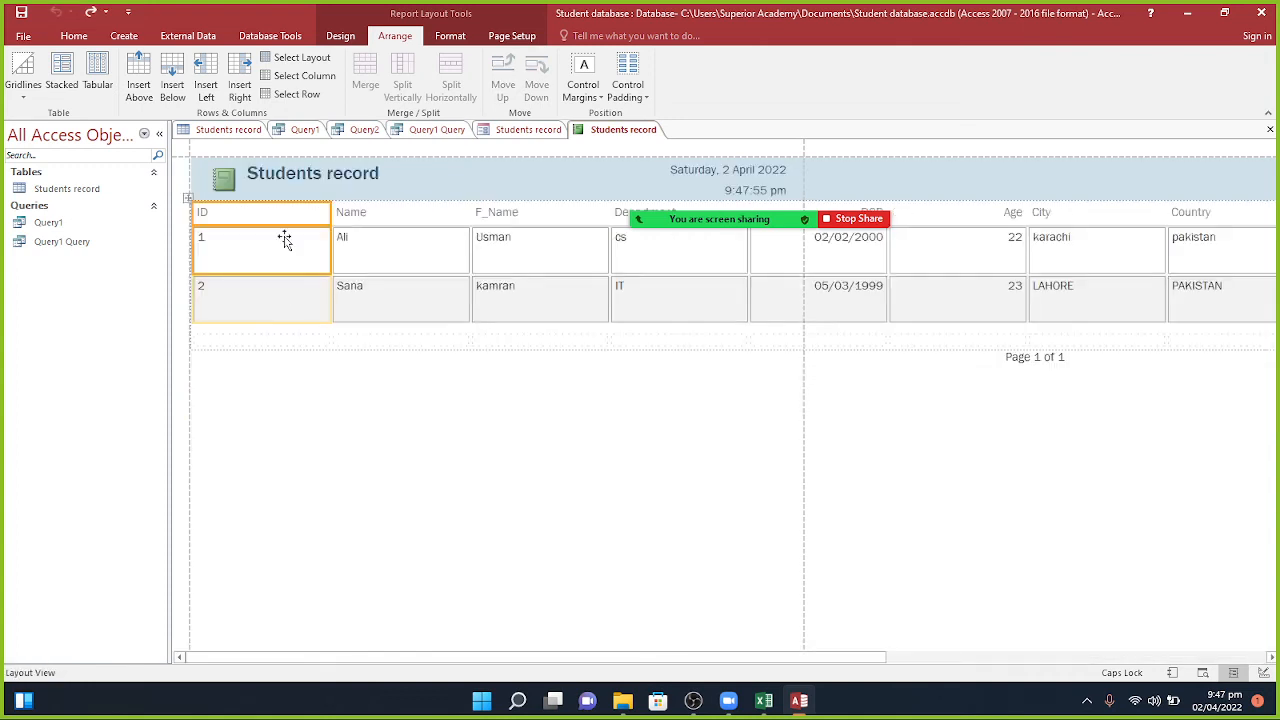
Step: Select the whole report layout and drag its edge to make the columns narrower
click(303, 58)
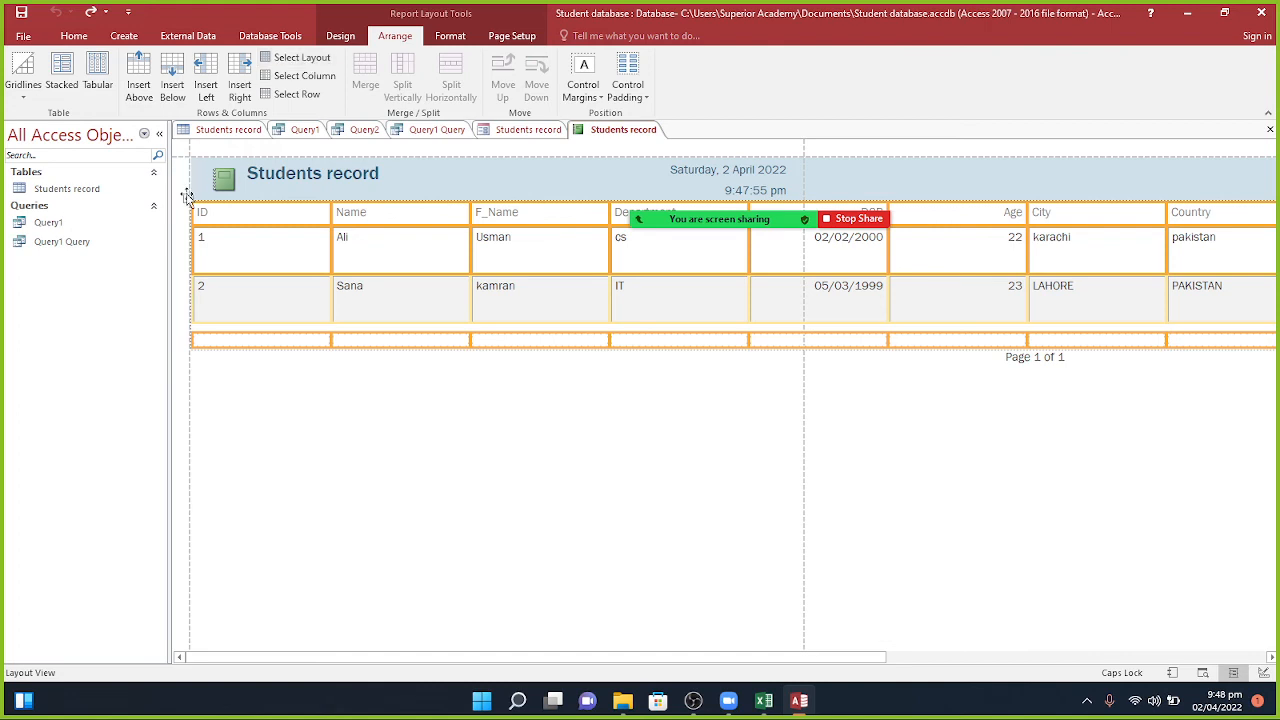
drag(187, 231, 195, 280)
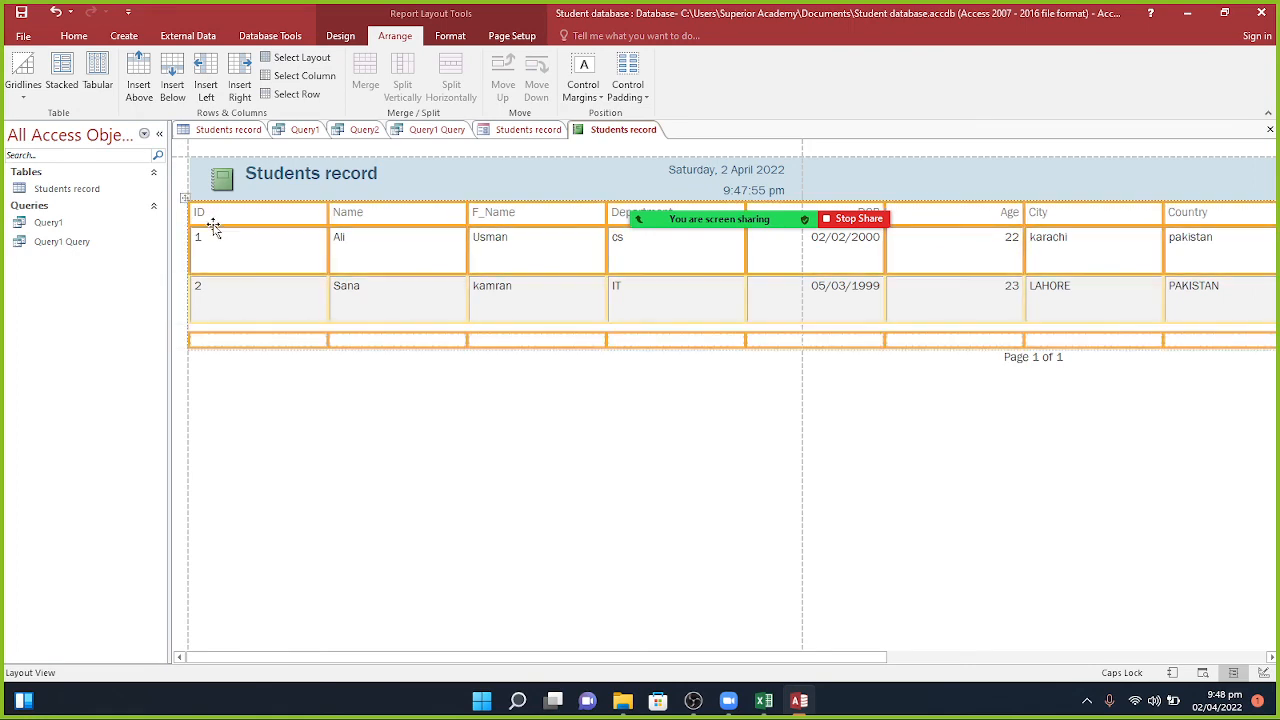
mouse_move(187, 237)
mouse_down()
mouse_move(243, 237)
mouse_move(177, 234)
mouse_up()
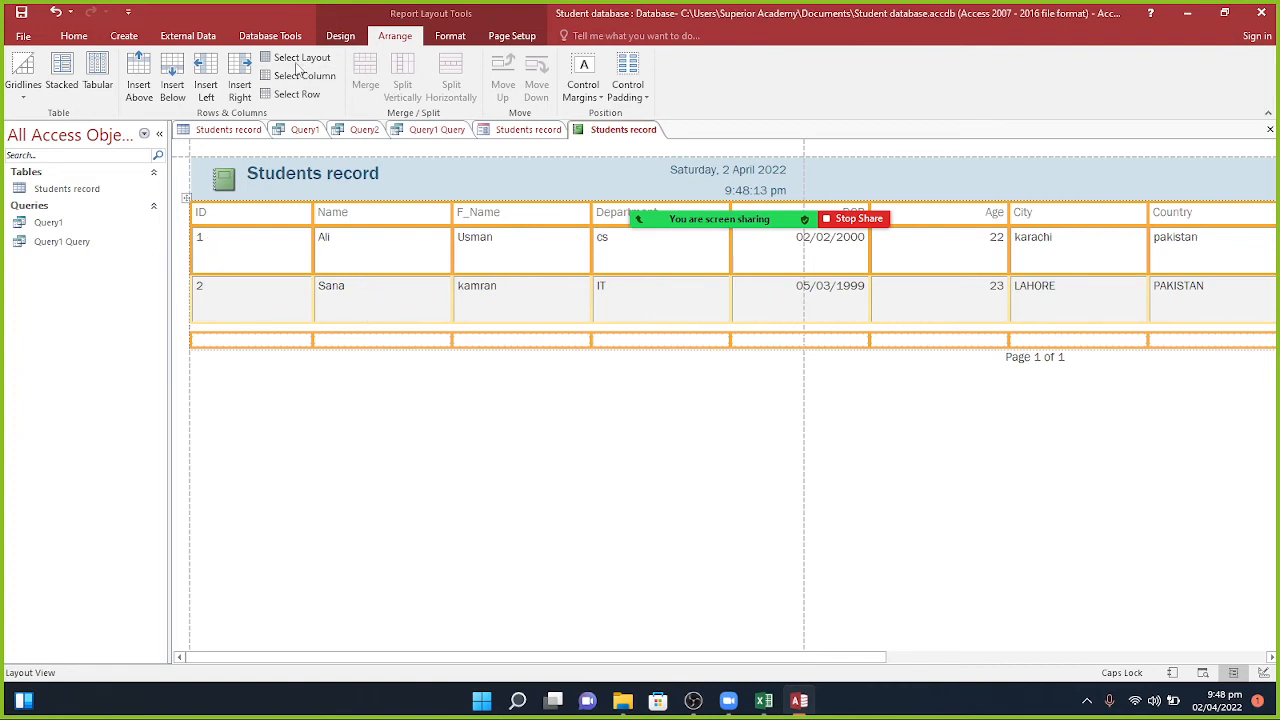
click(447, 34)
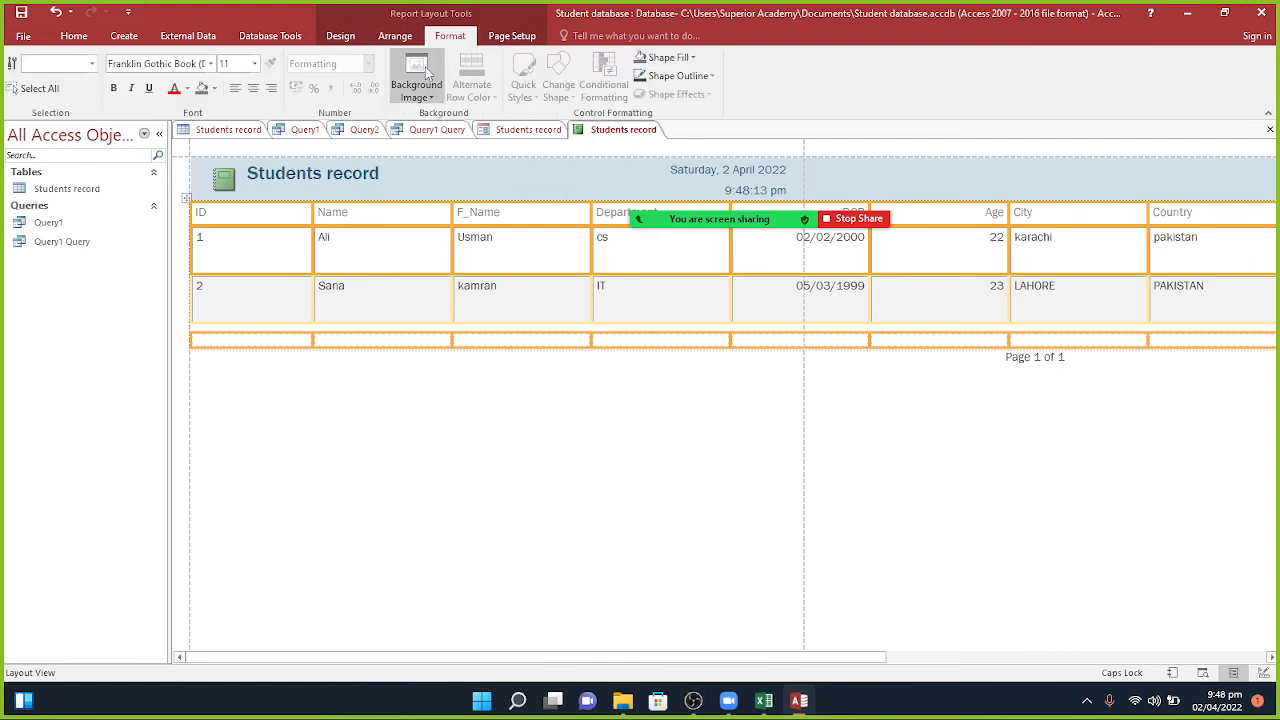
click(427, 73)
click(427, 73)
click(645, 58)
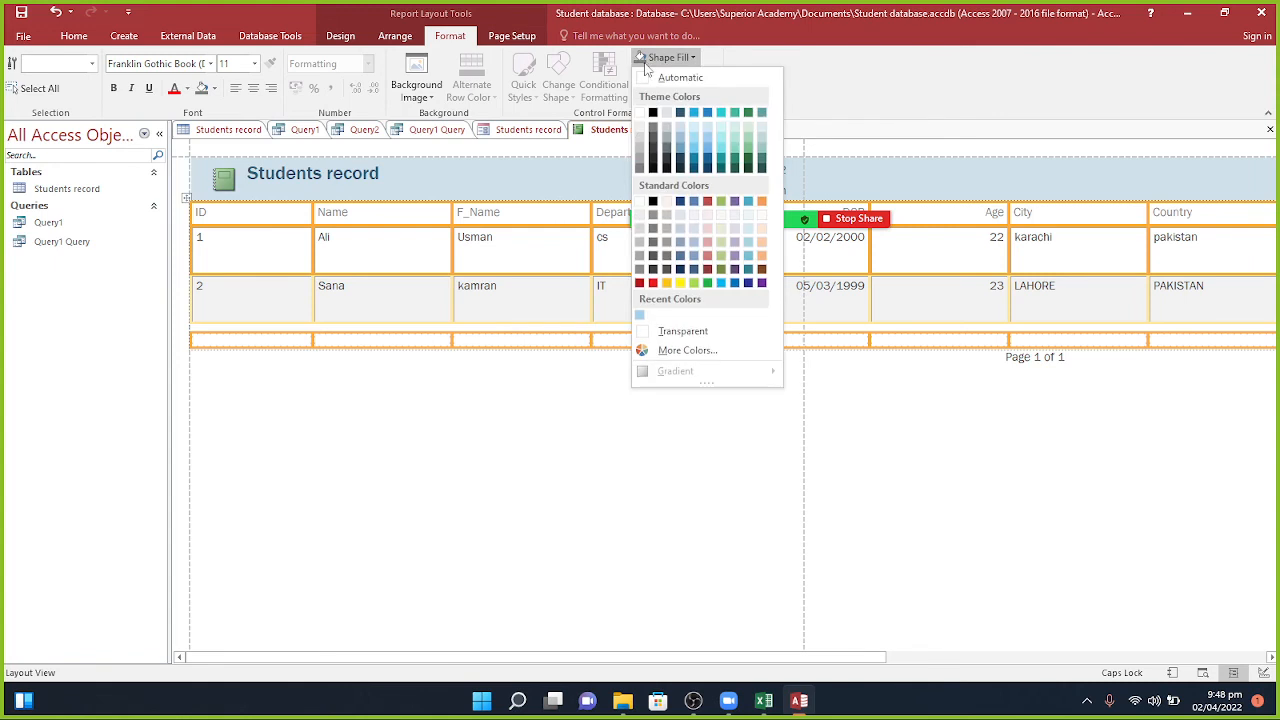
click(700, 117)
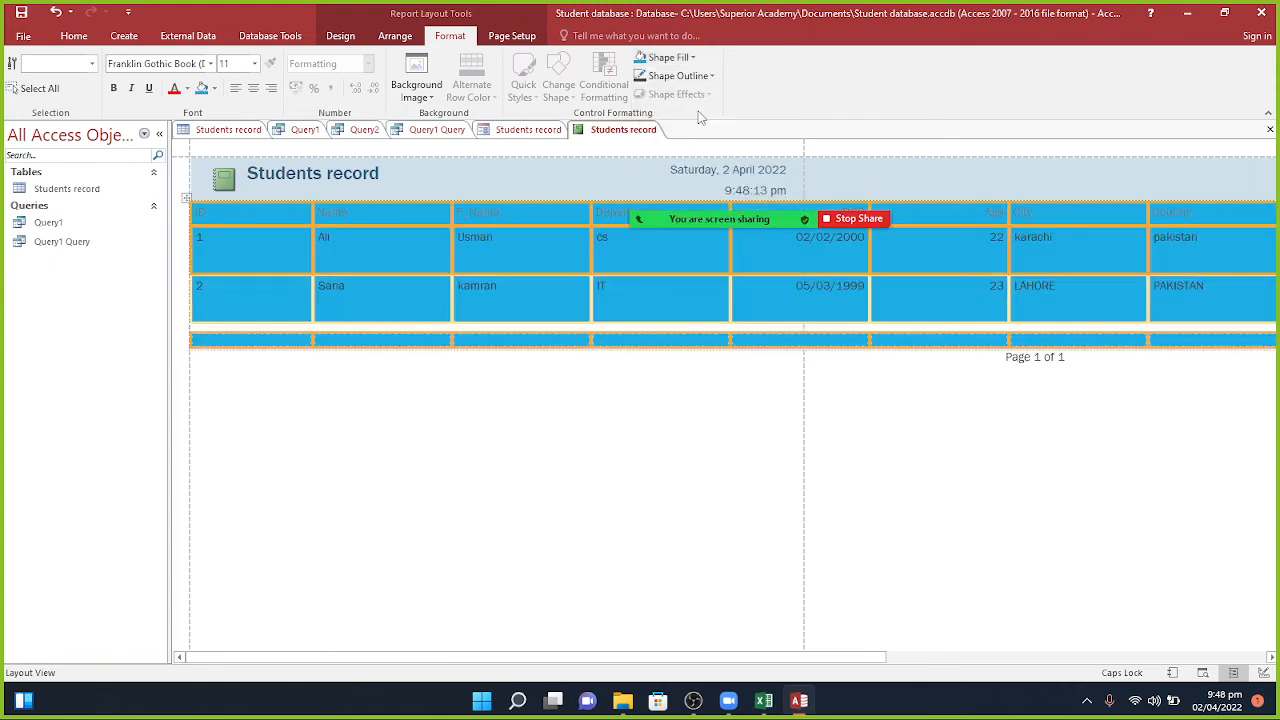
click(692, 60)
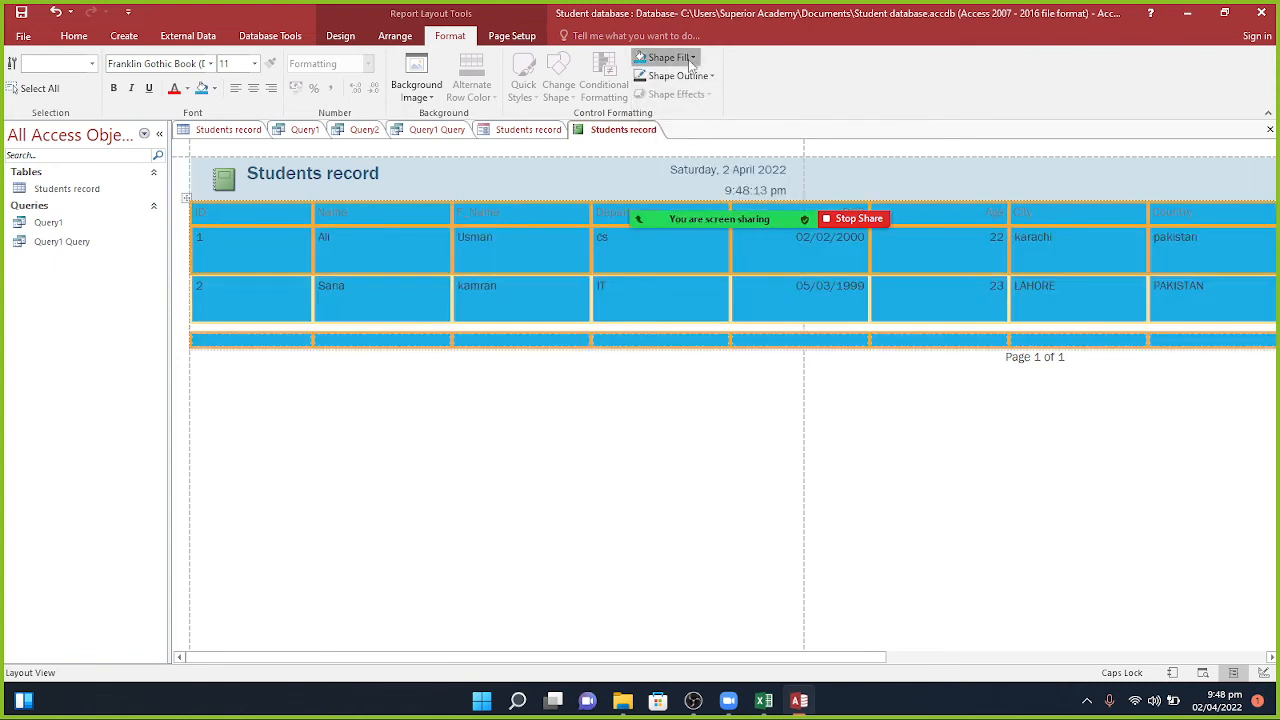
click(640, 113)
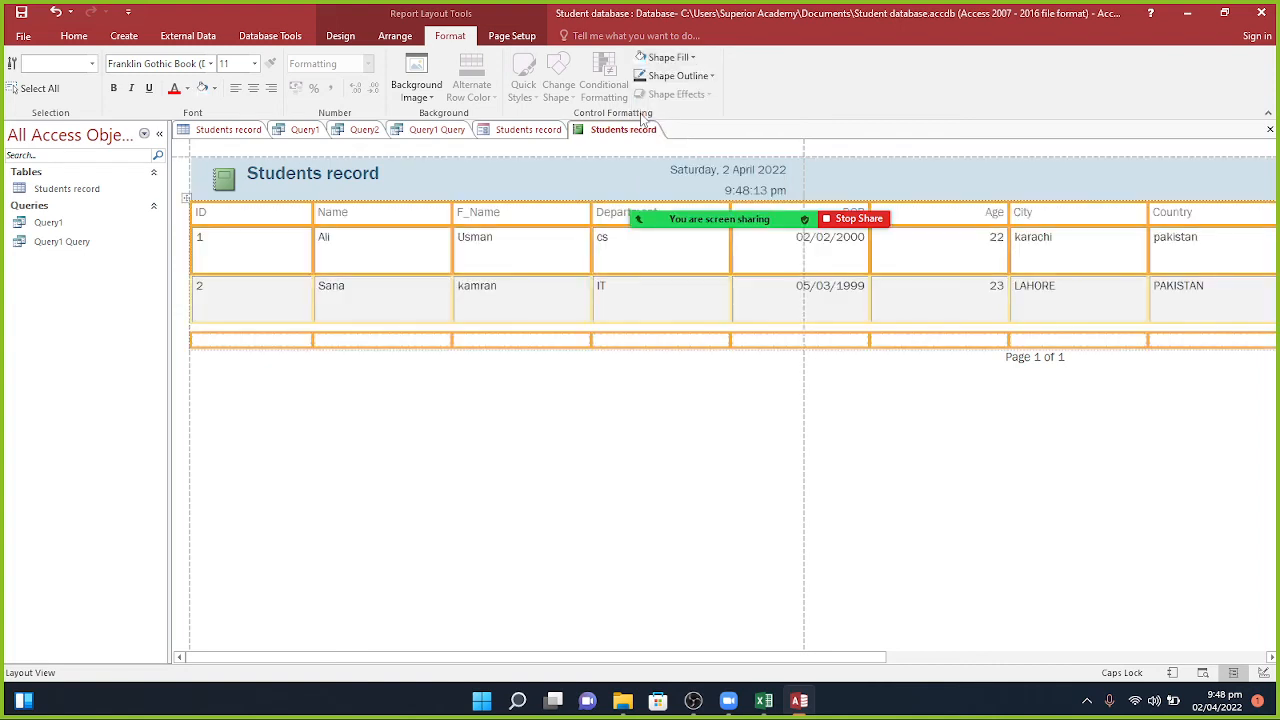
click(660, 82)
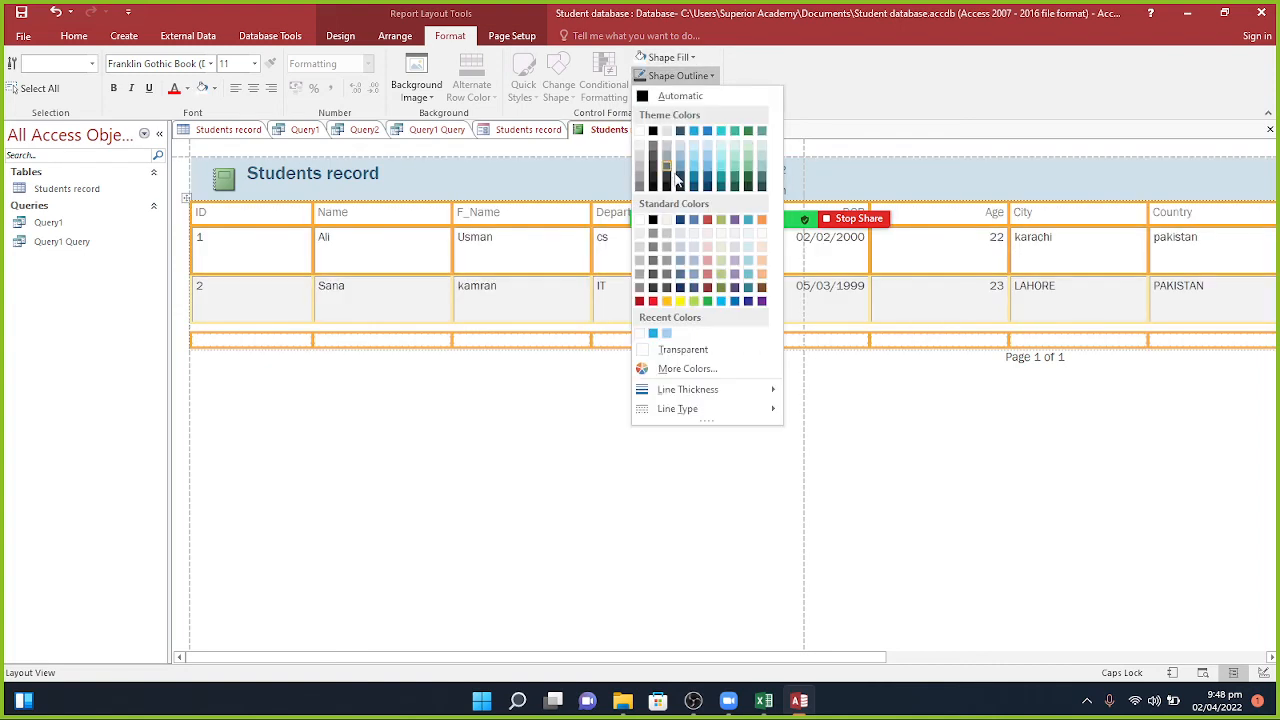
click(685, 195)
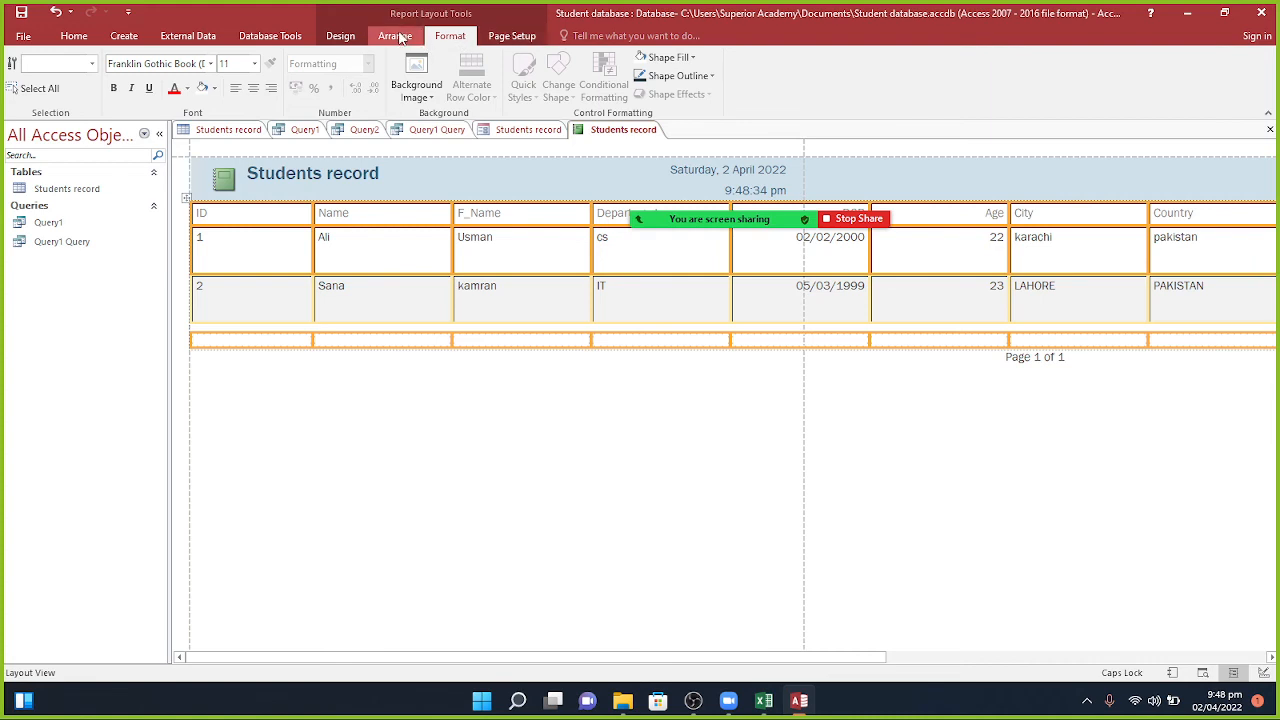
click(340, 36)
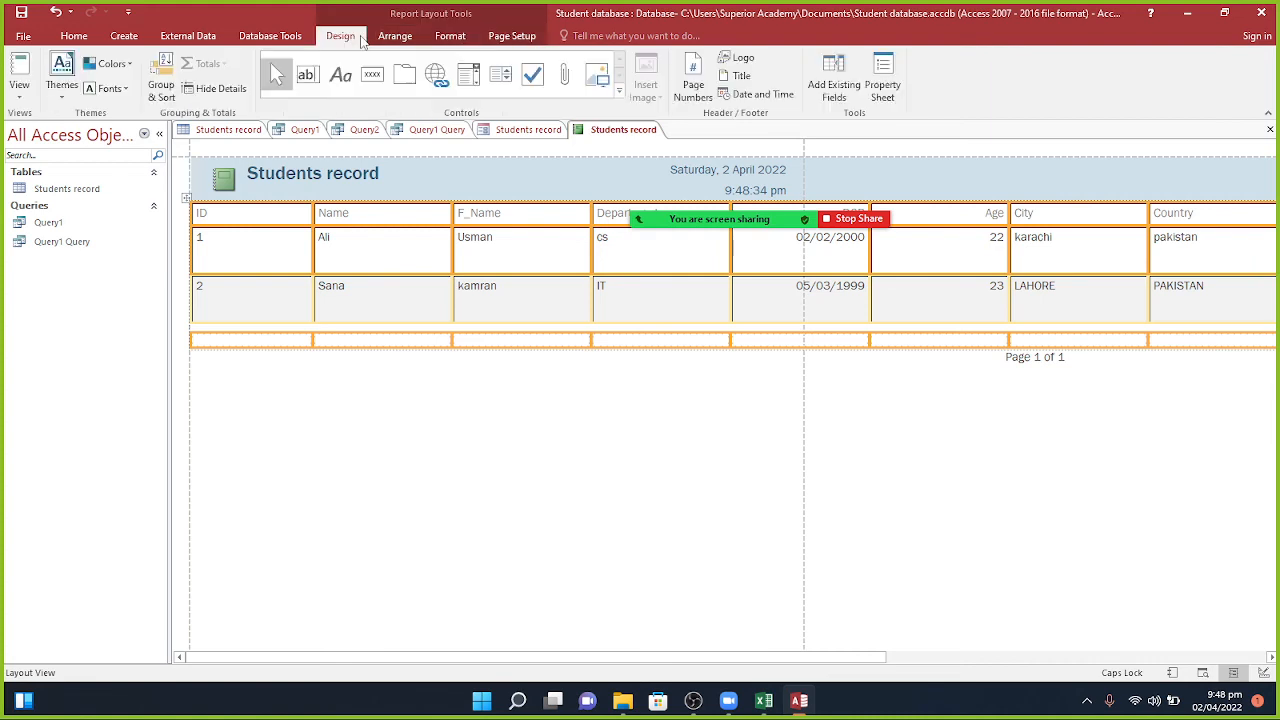
click(698, 92)
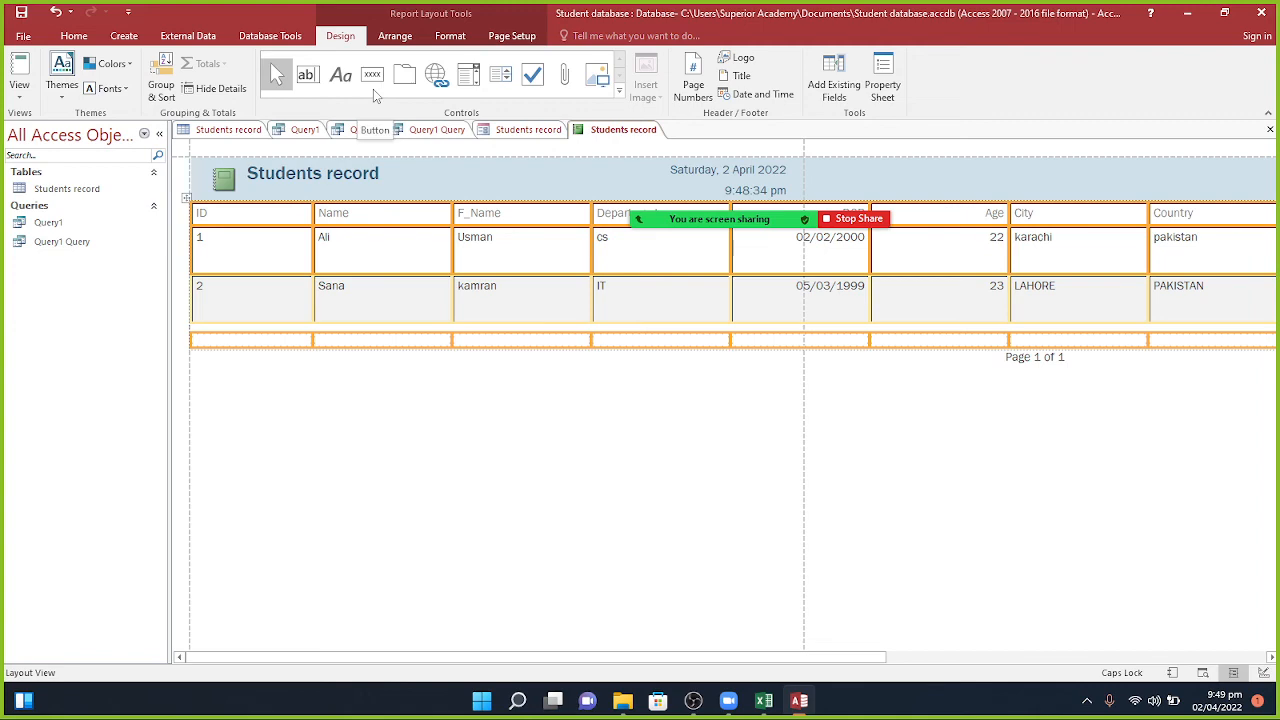
Step: Close the Students record form, saving its design, then delete it from the Navigation Pane
click(512, 130)
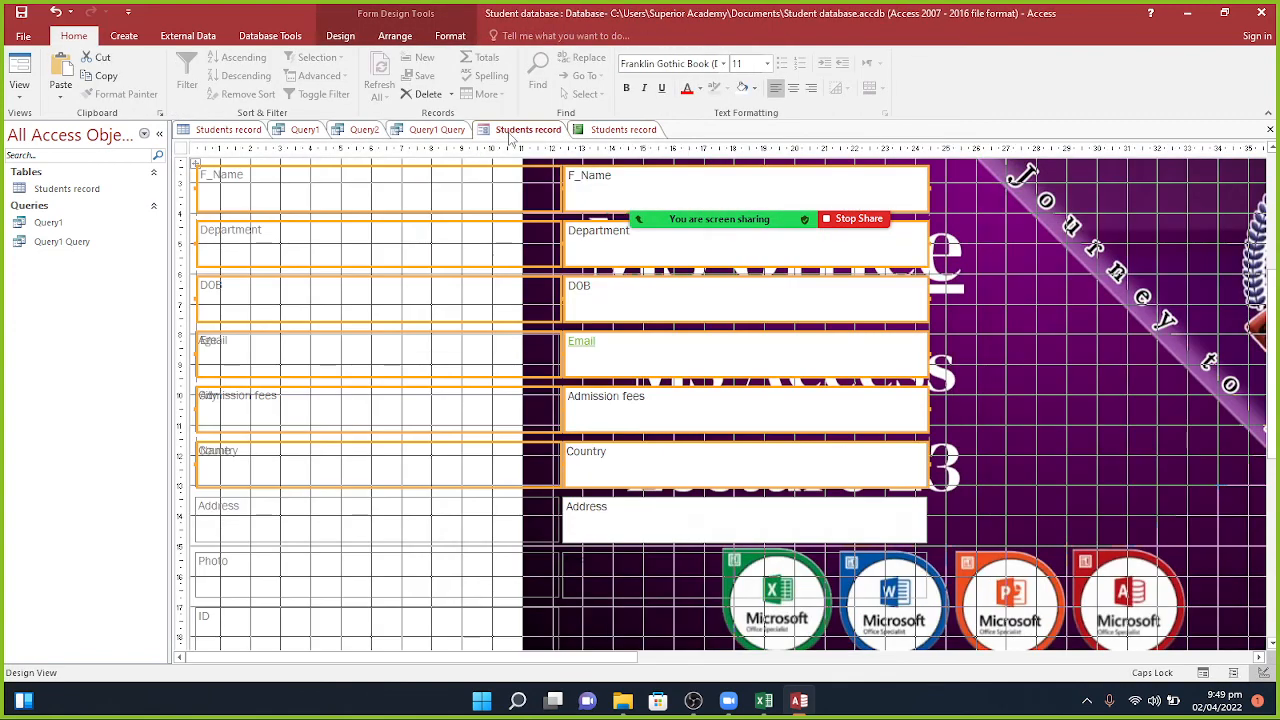
right_click(512, 134)
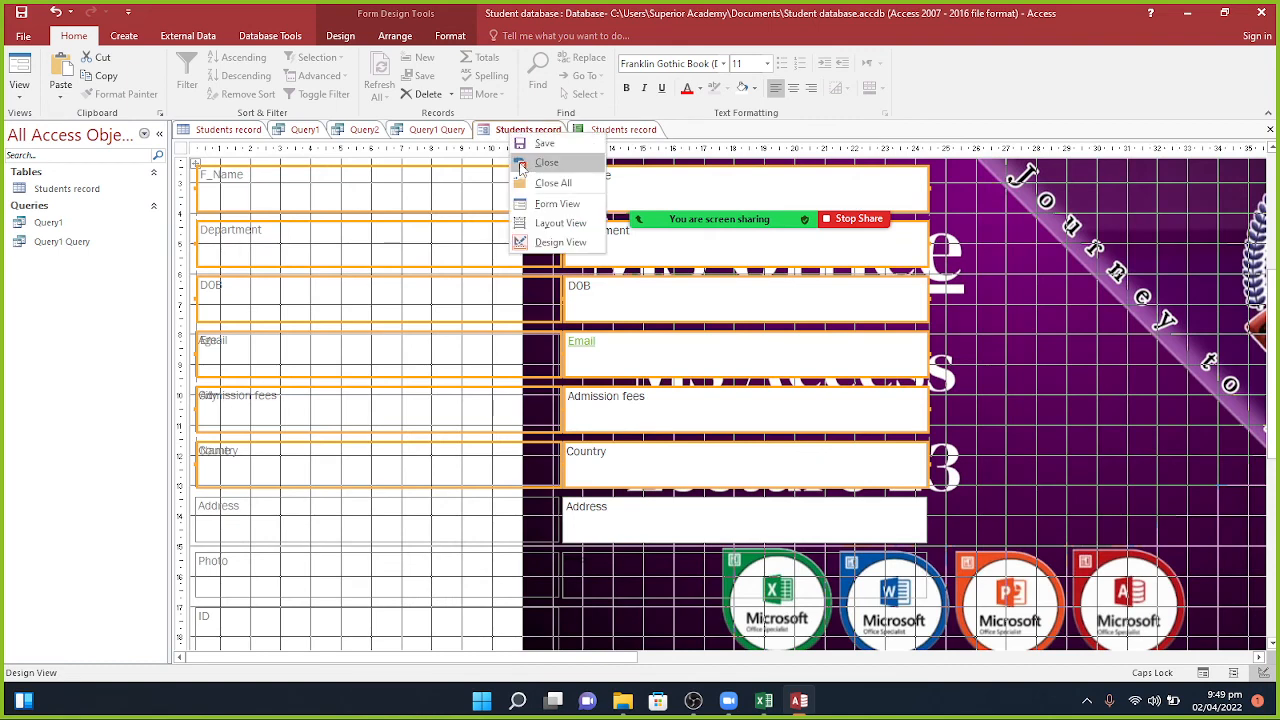
click(546, 163)
click(585, 393)
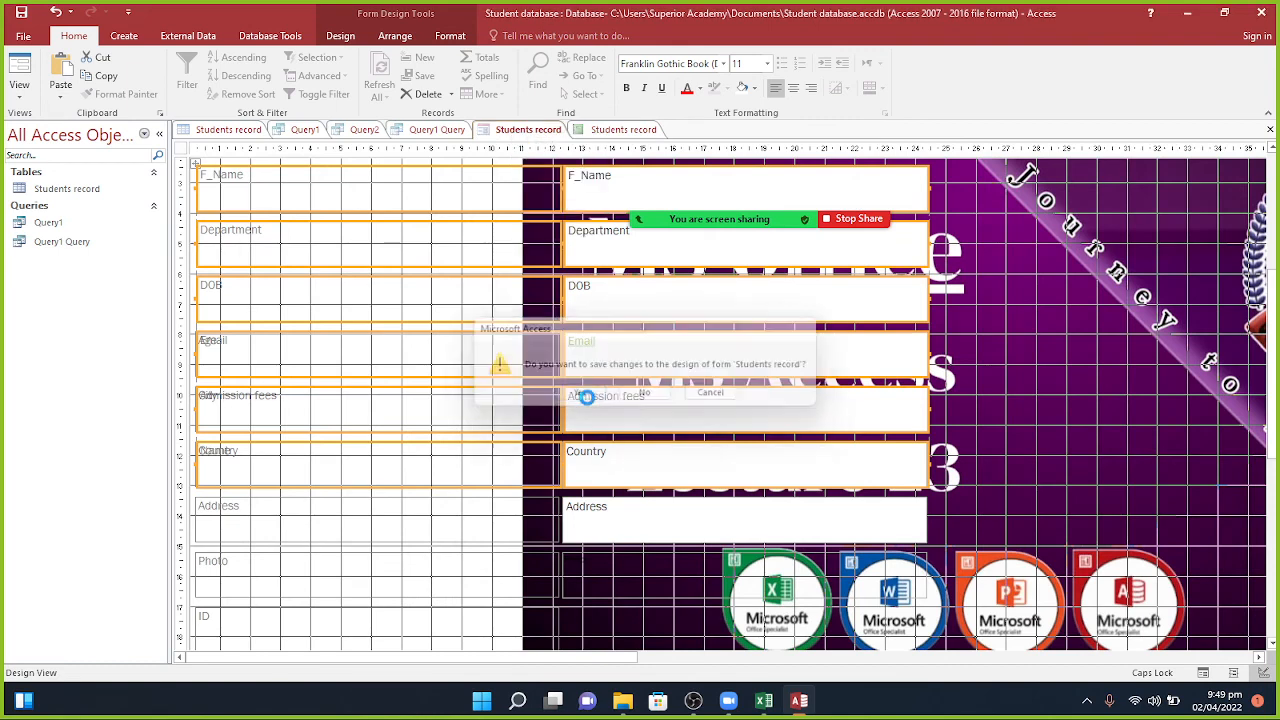
click(636, 271)
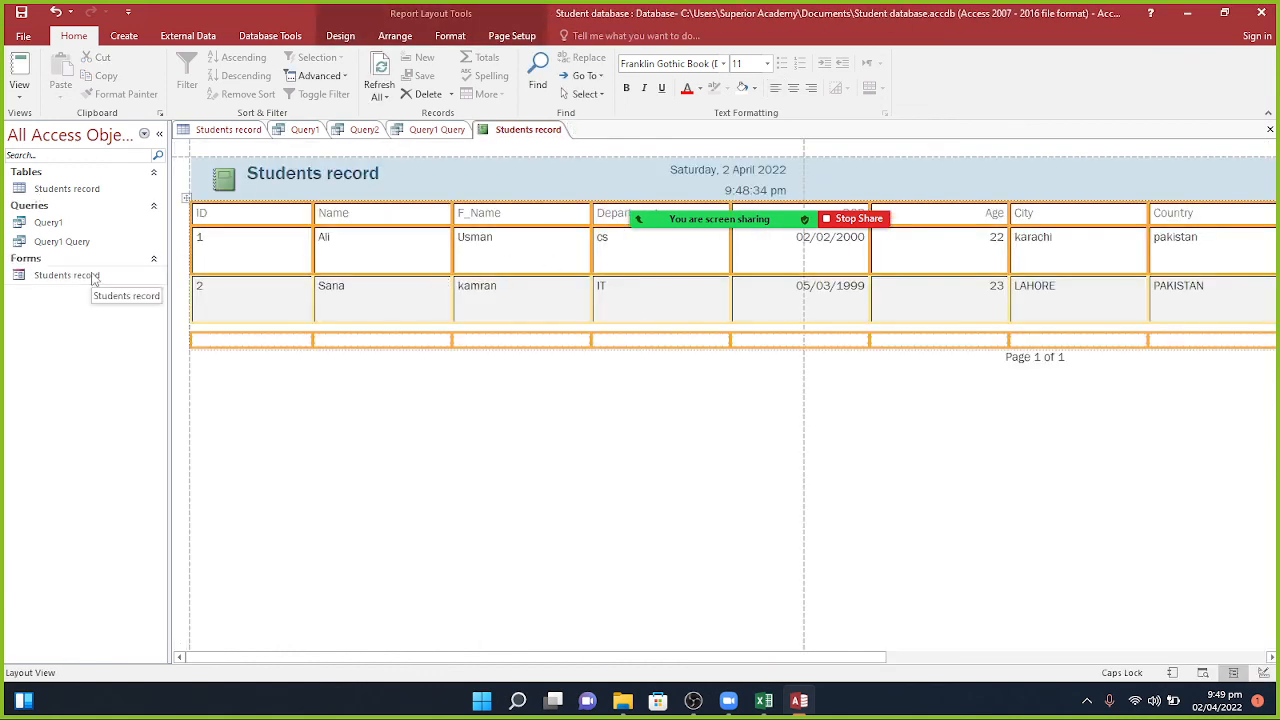
right_click(92, 278)
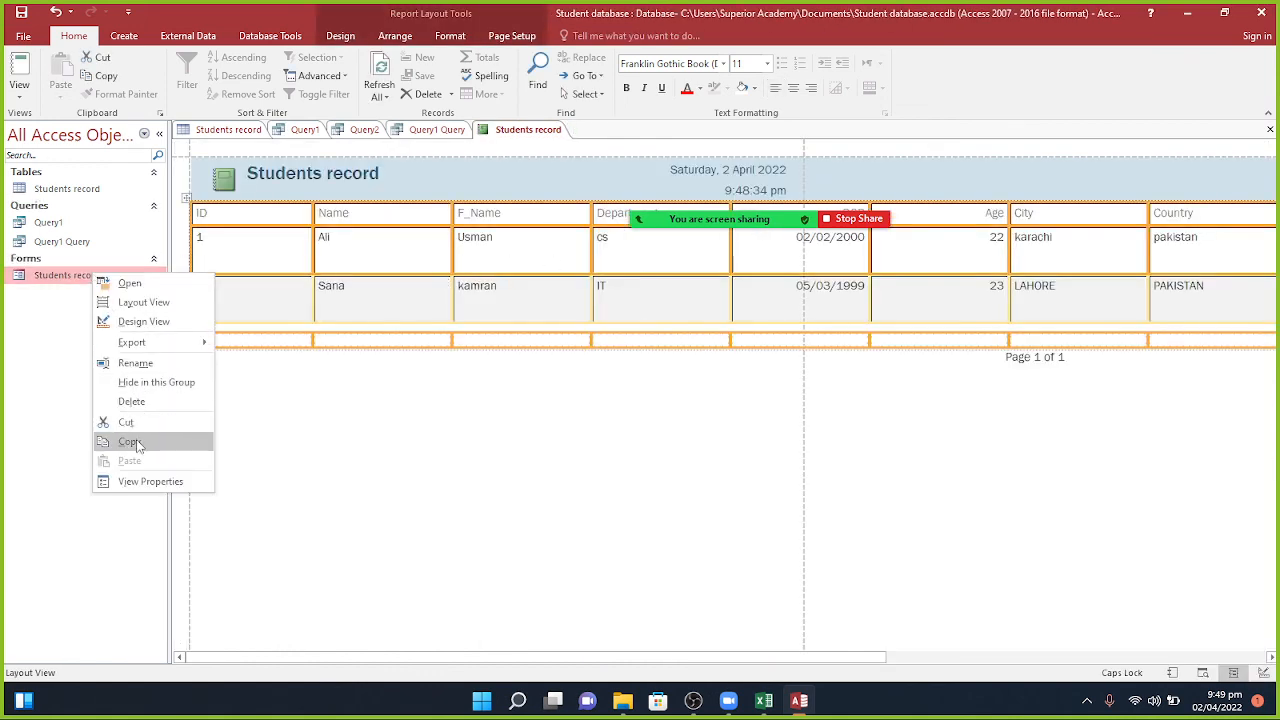
click(135, 401)
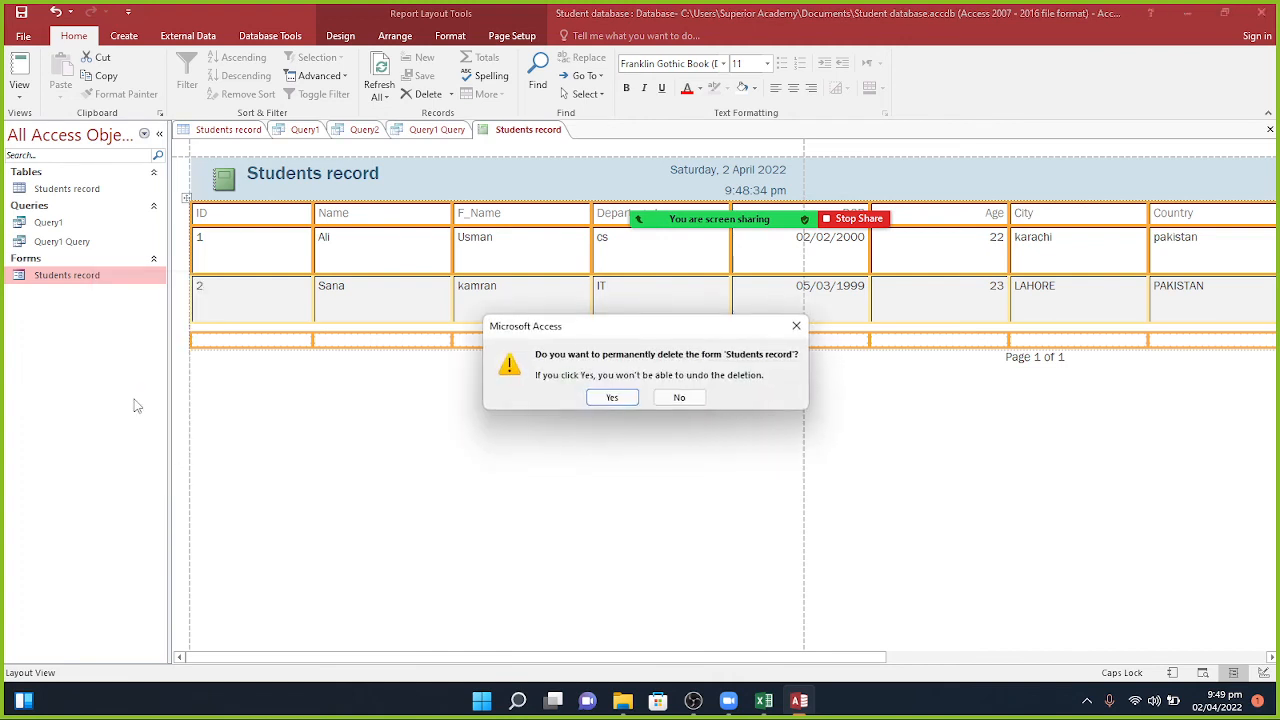
Step: Confirm the deletion and build a new form from the Students record table with Create > Form
click(608, 397)
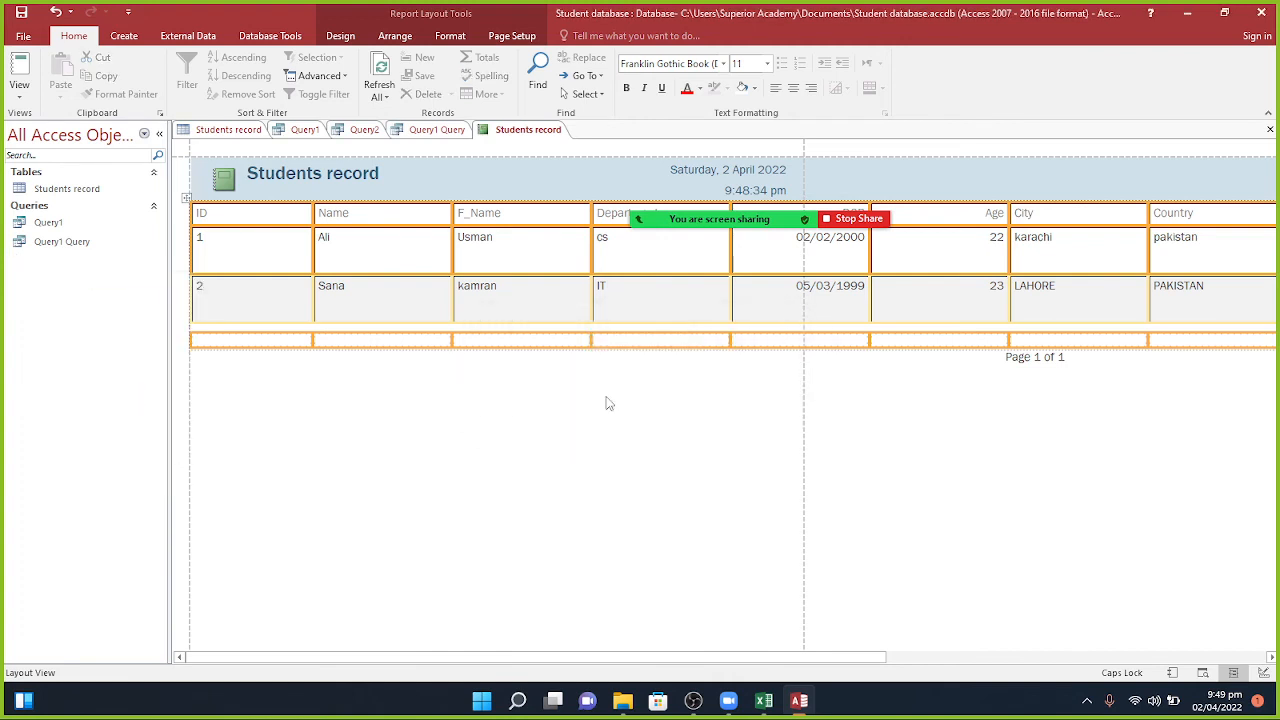
click(66, 189)
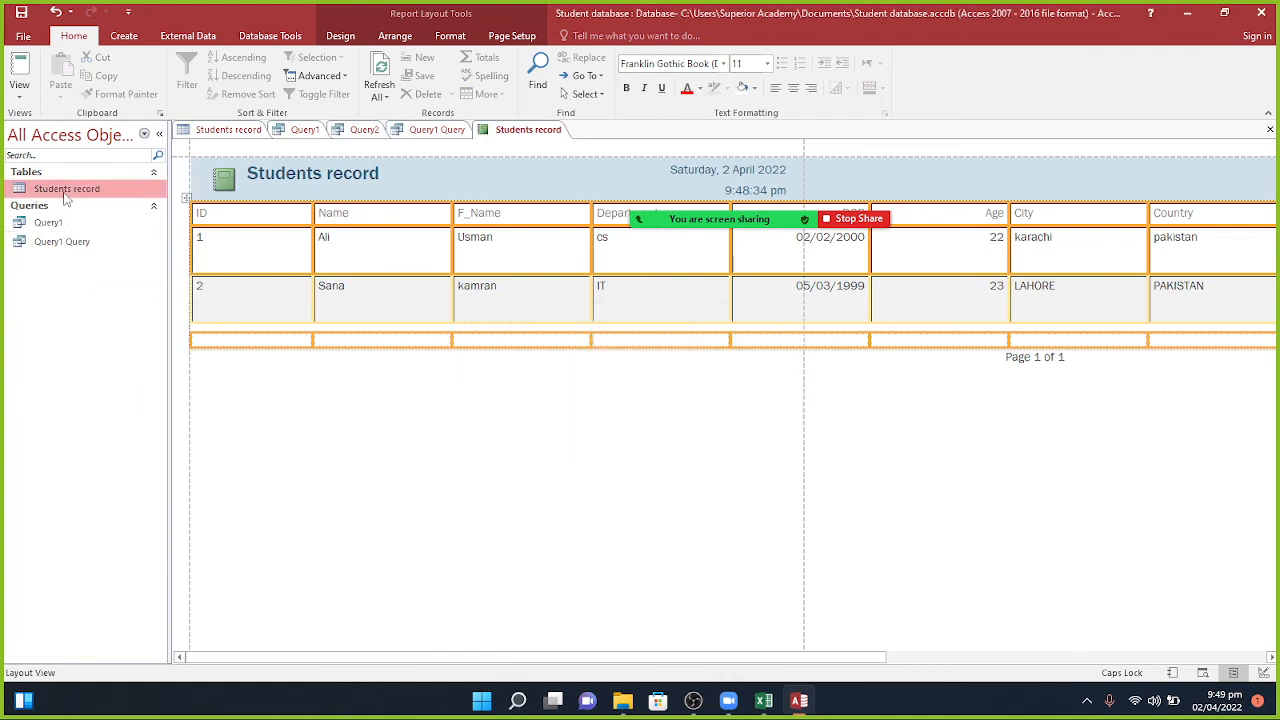
click(218, 130)
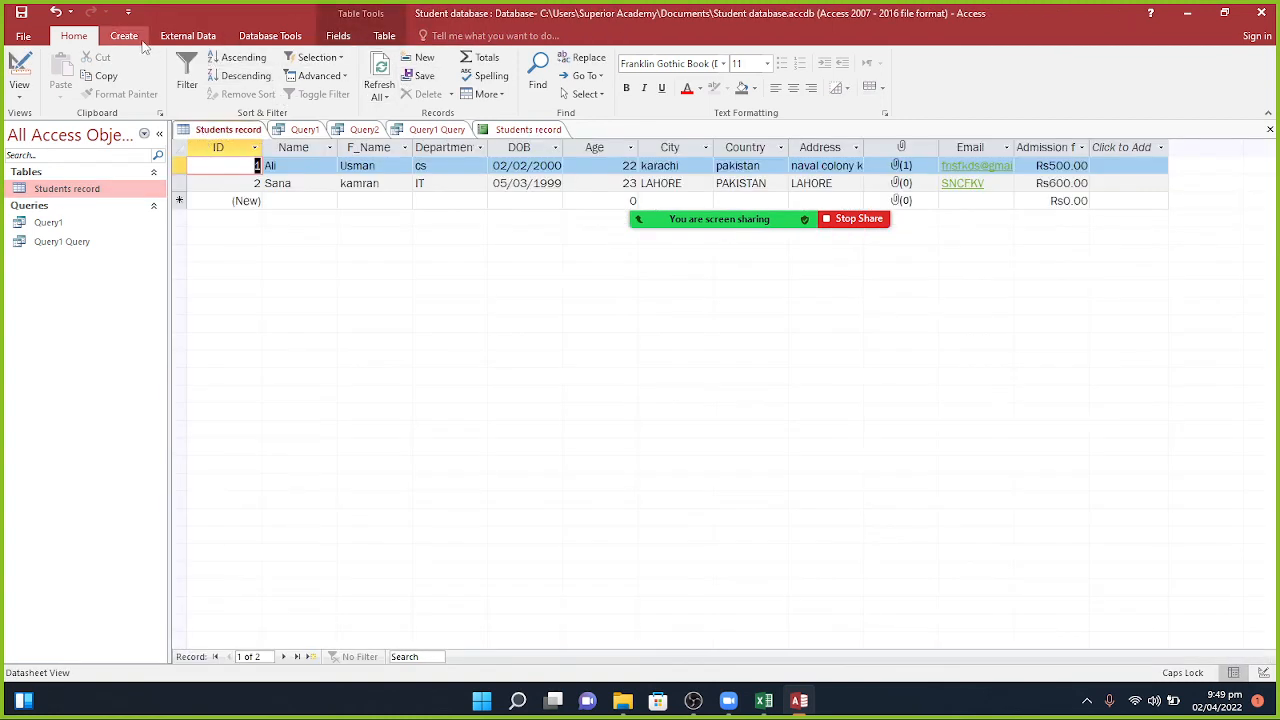
click(124, 36)
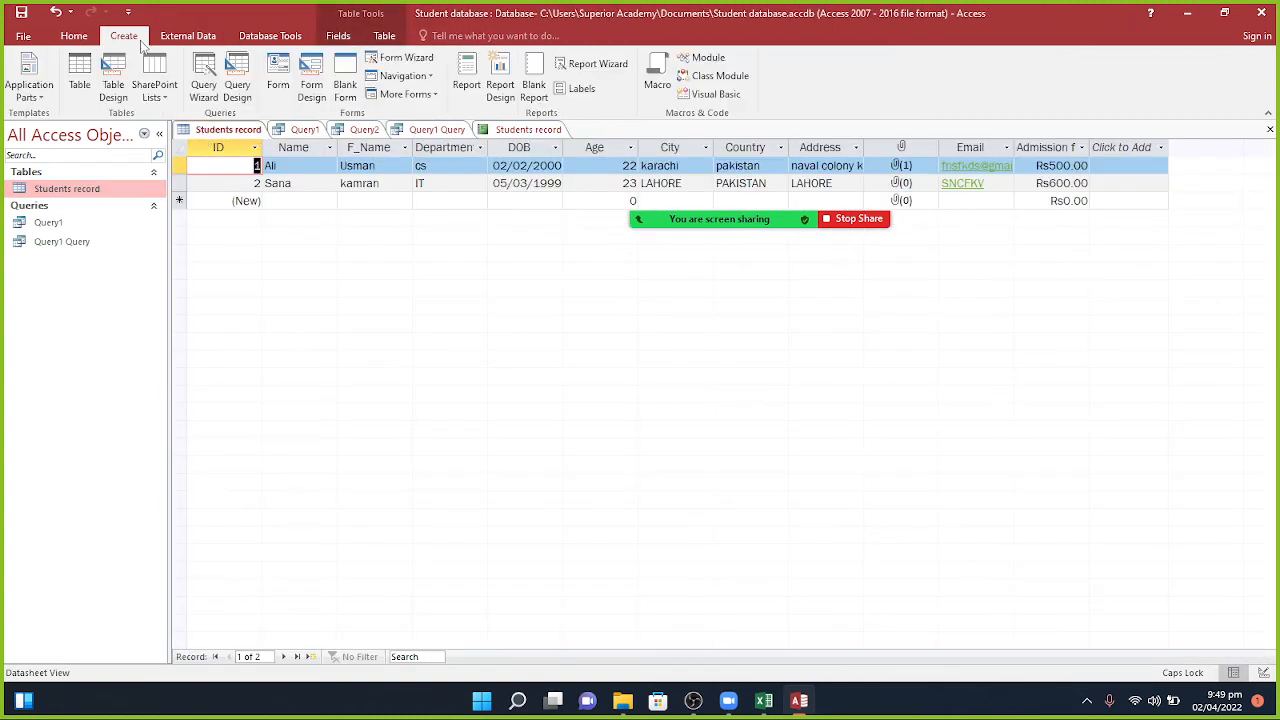
click(272, 78)
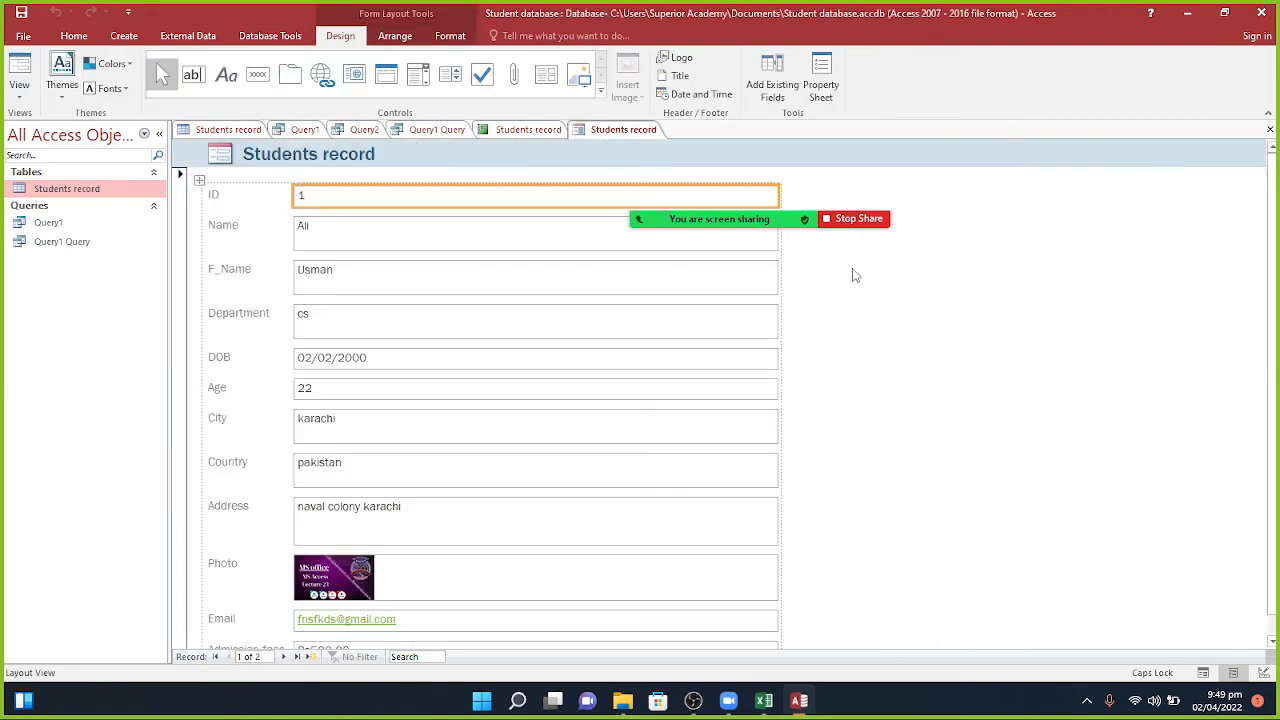
click(251, 83)
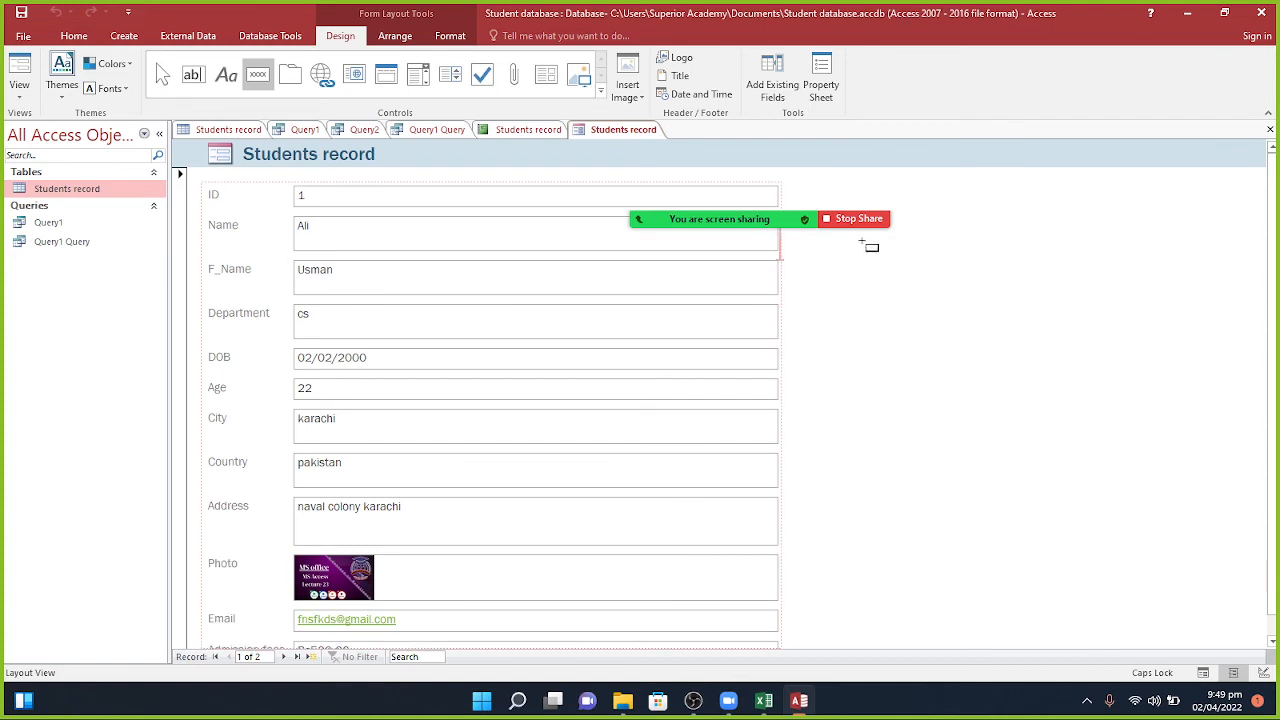
Step: Add a Go To Next Record button beside F_Name with the Go To Next arrow picture
click(838, 287)
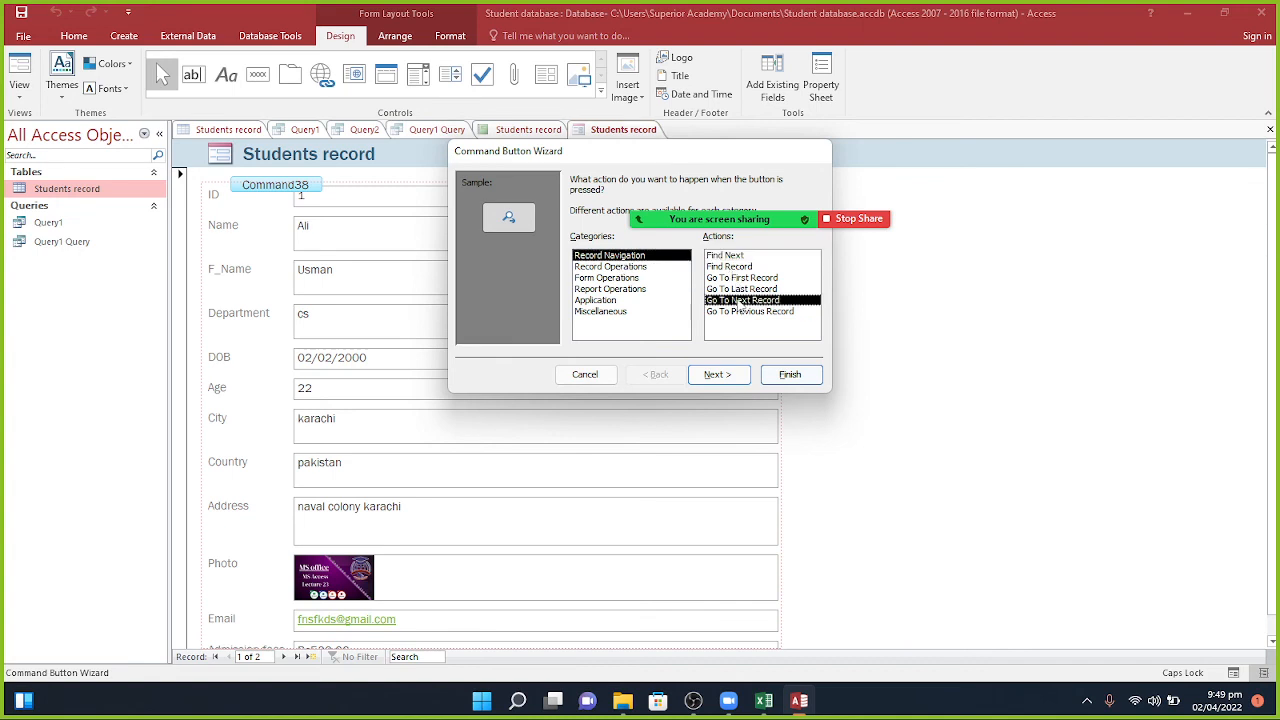
click(740, 300)
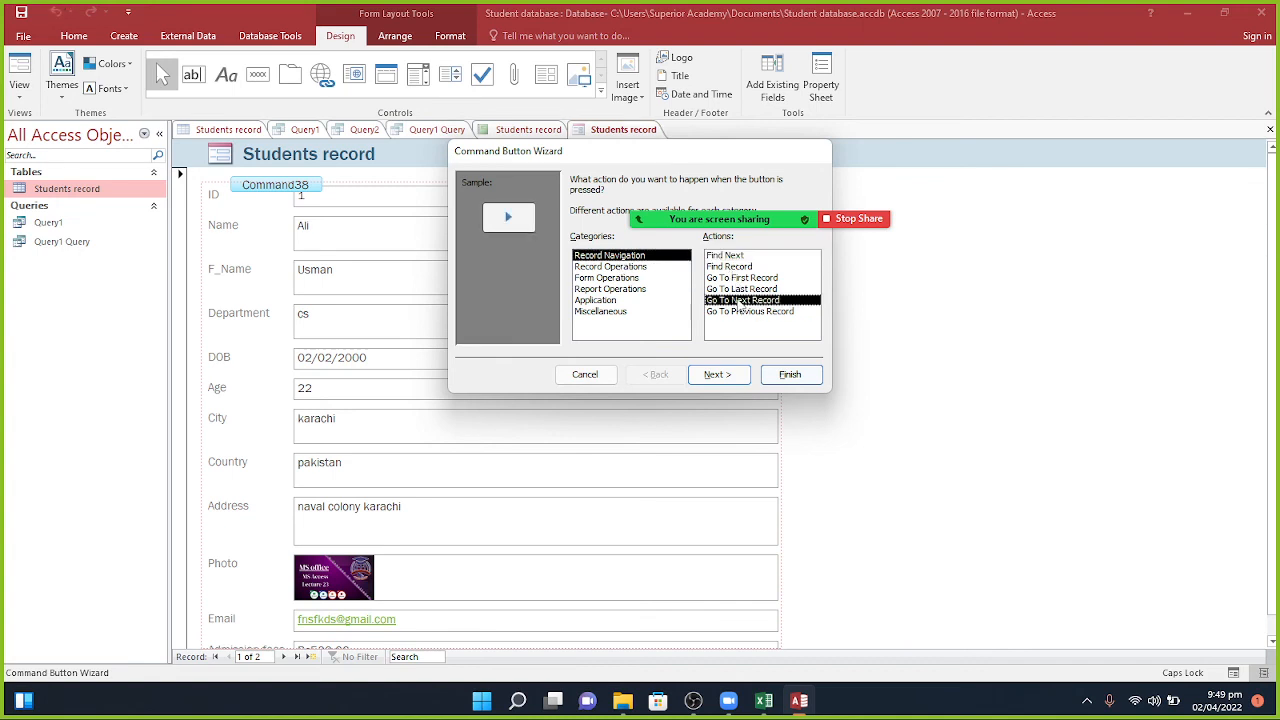
click(716, 374)
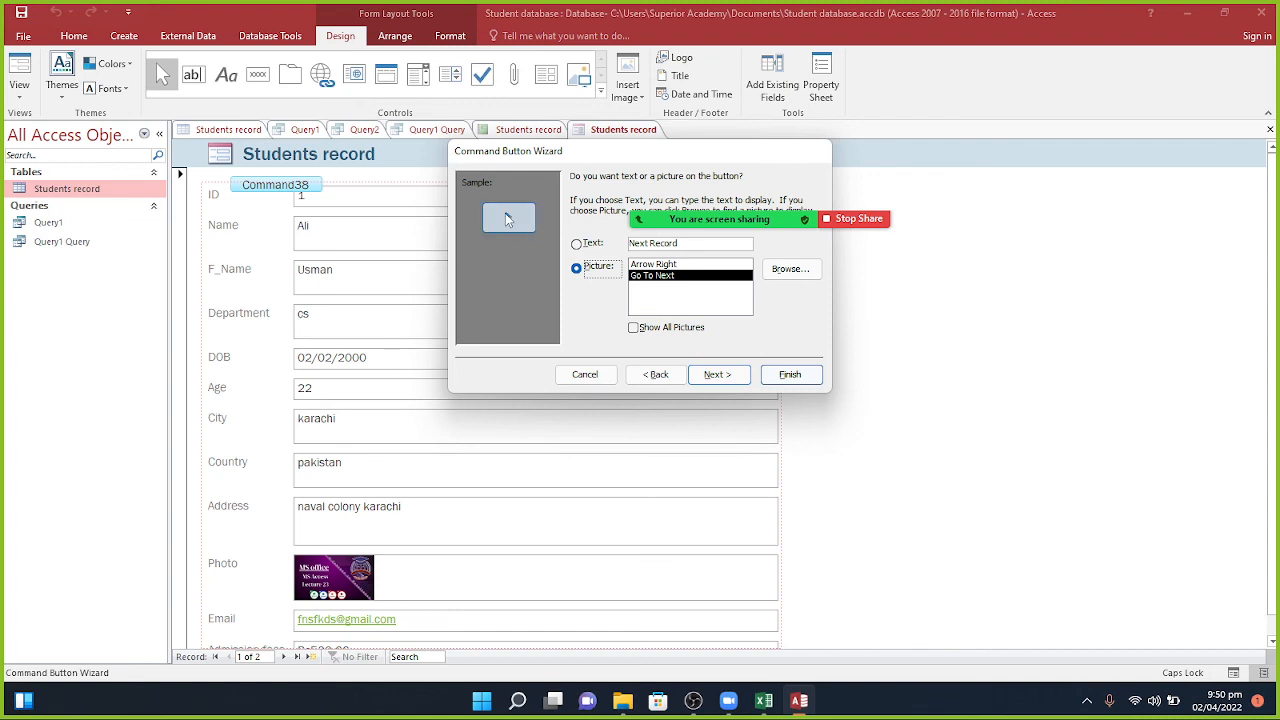
click(578, 244)
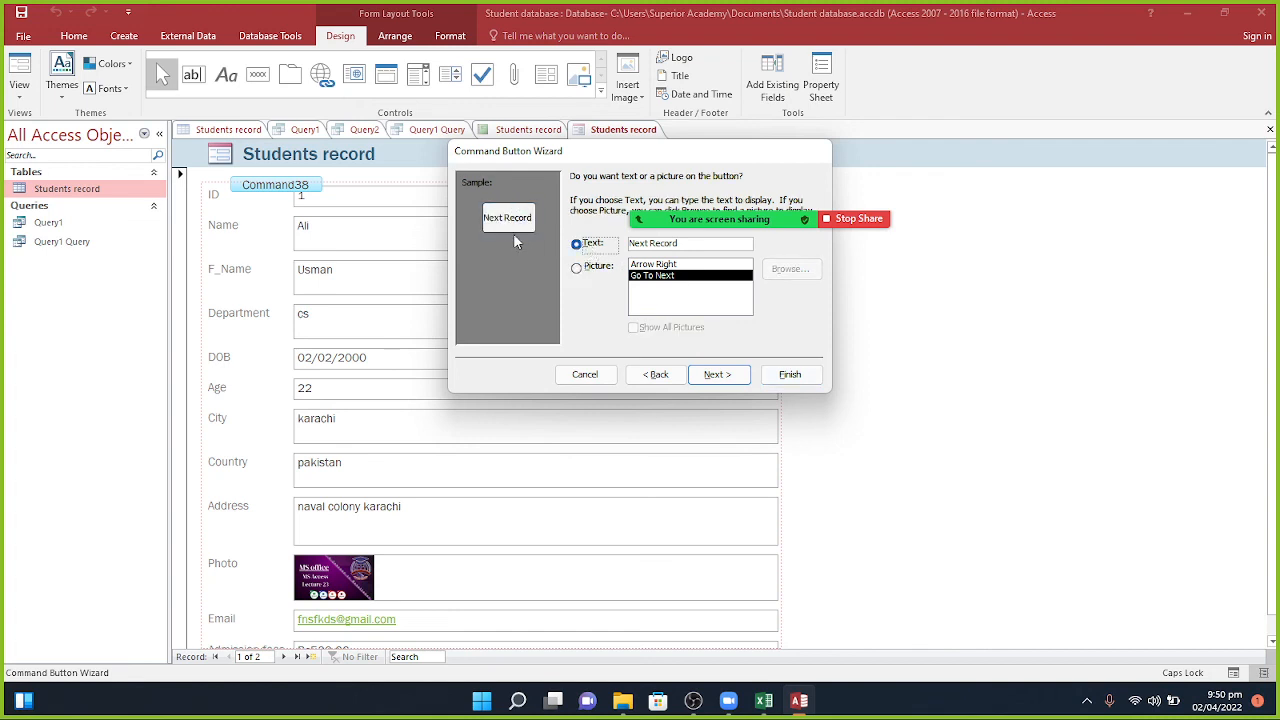
click(579, 268)
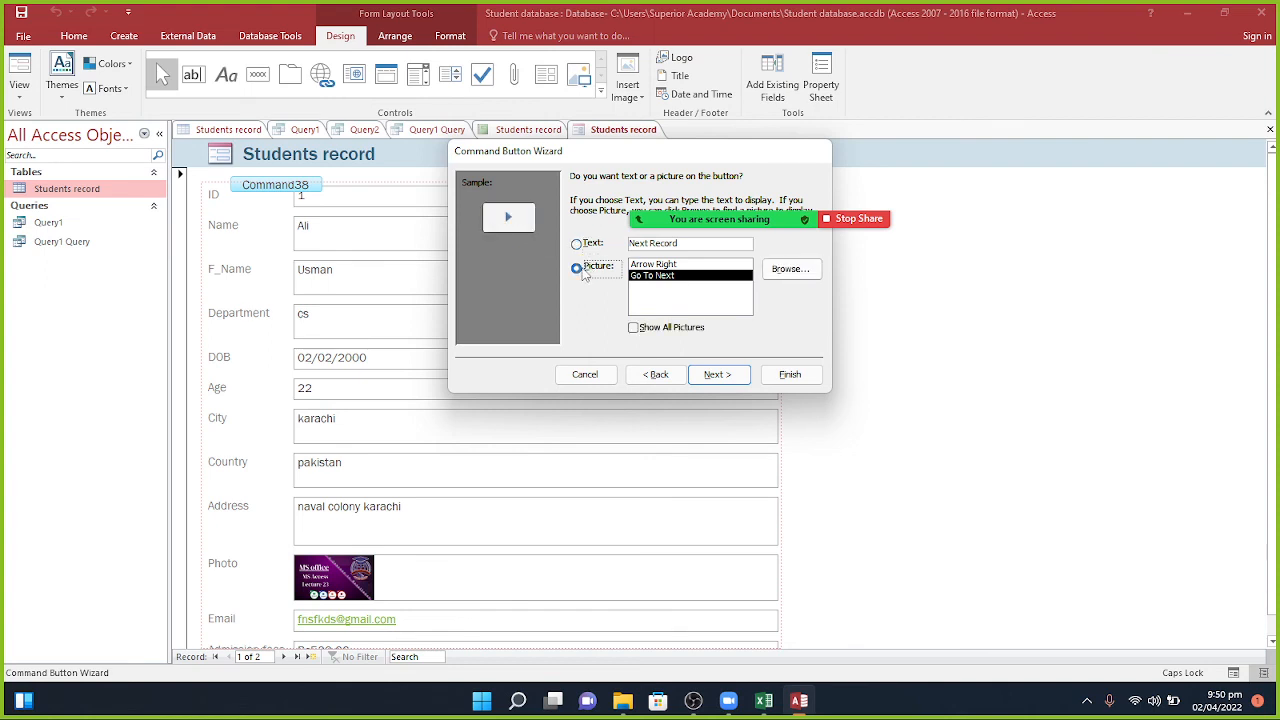
click(688, 332)
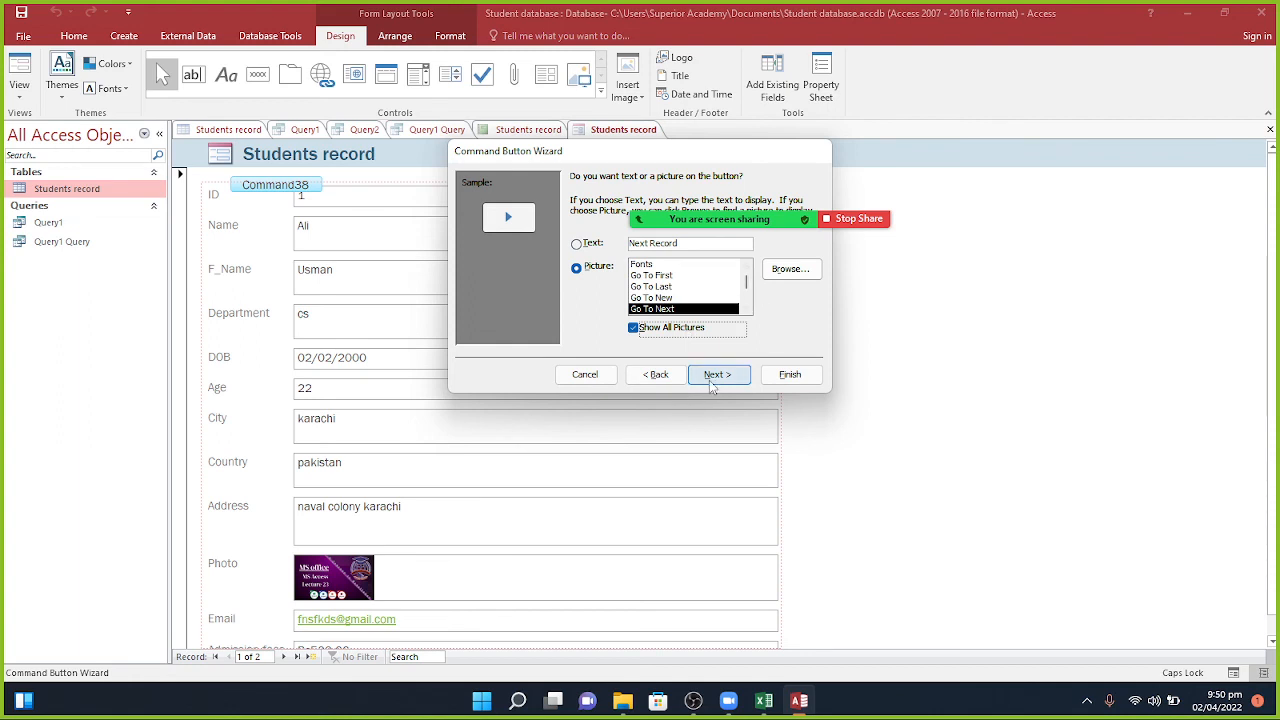
click(711, 376)
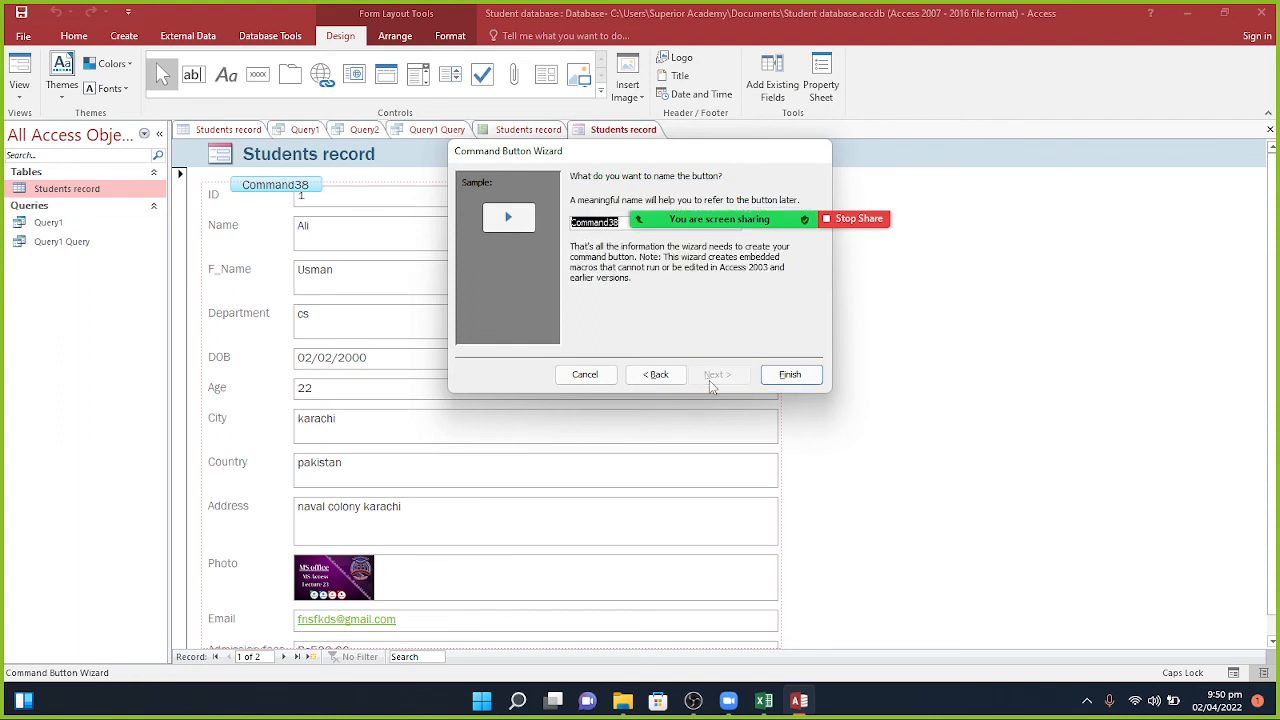
click(789, 374)
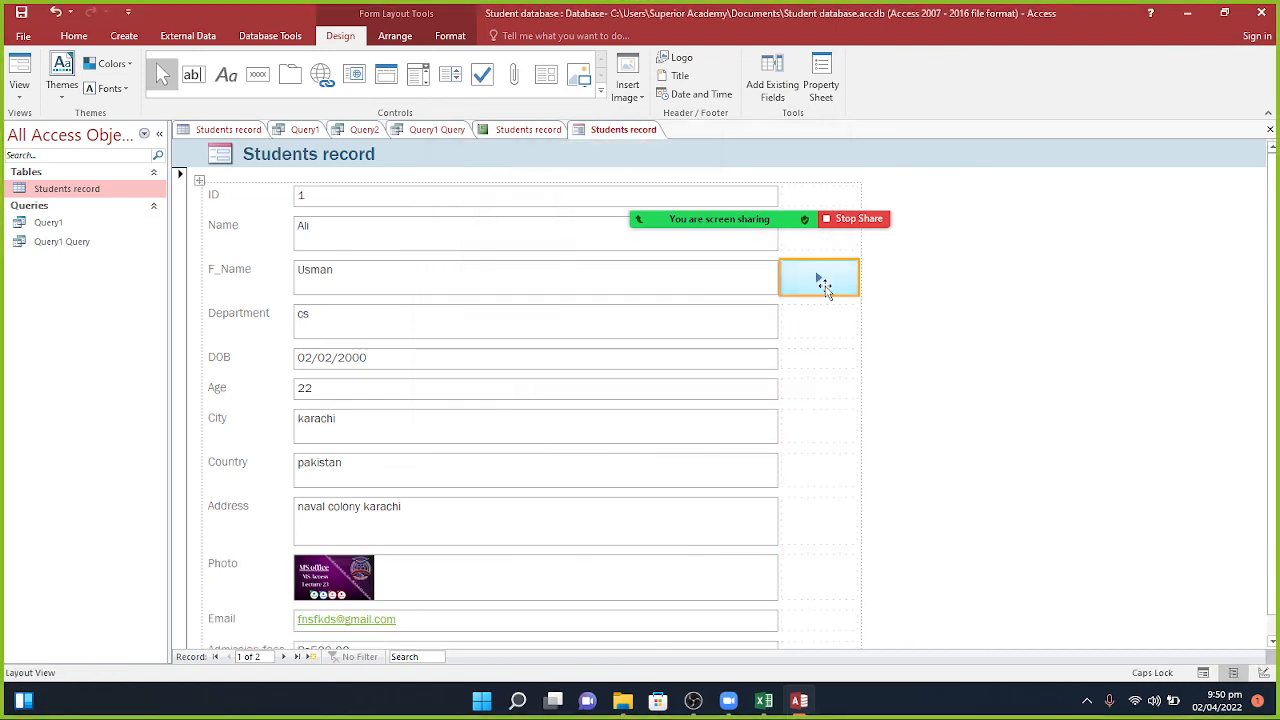
Step: Select and then deselect the new next-record button on the form
click(875, 291)
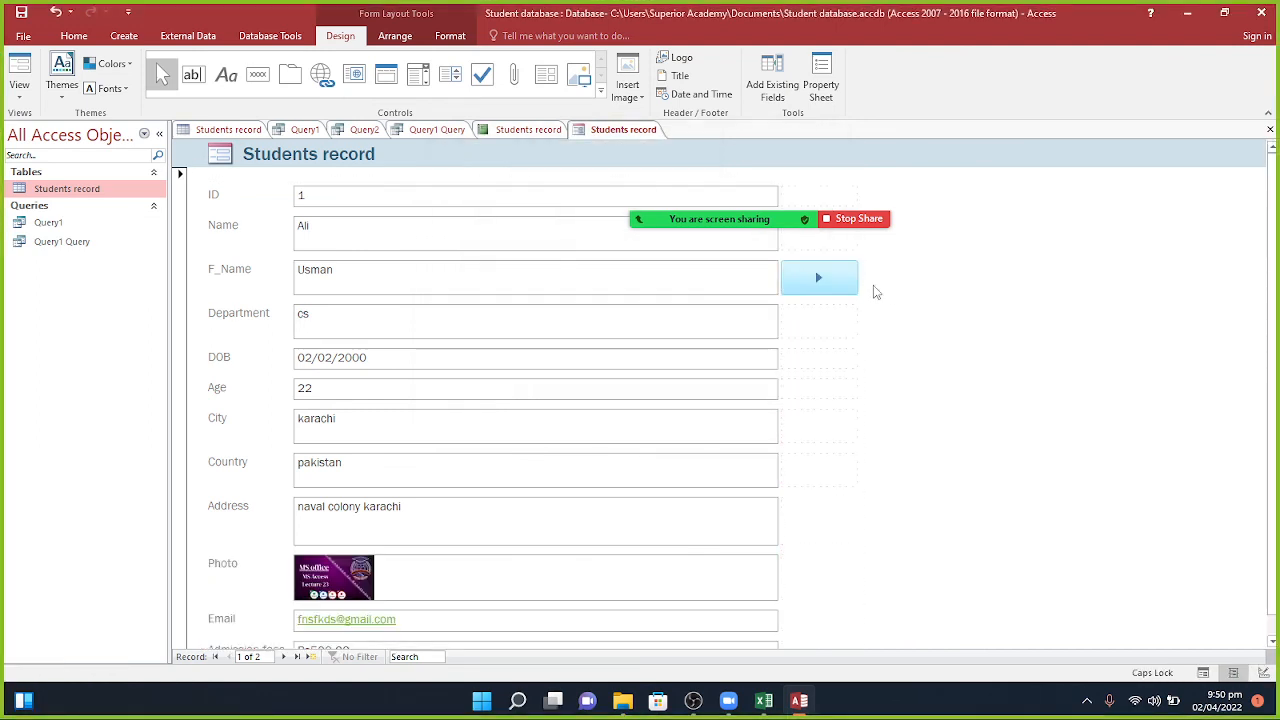
click(828, 285)
click(885, 297)
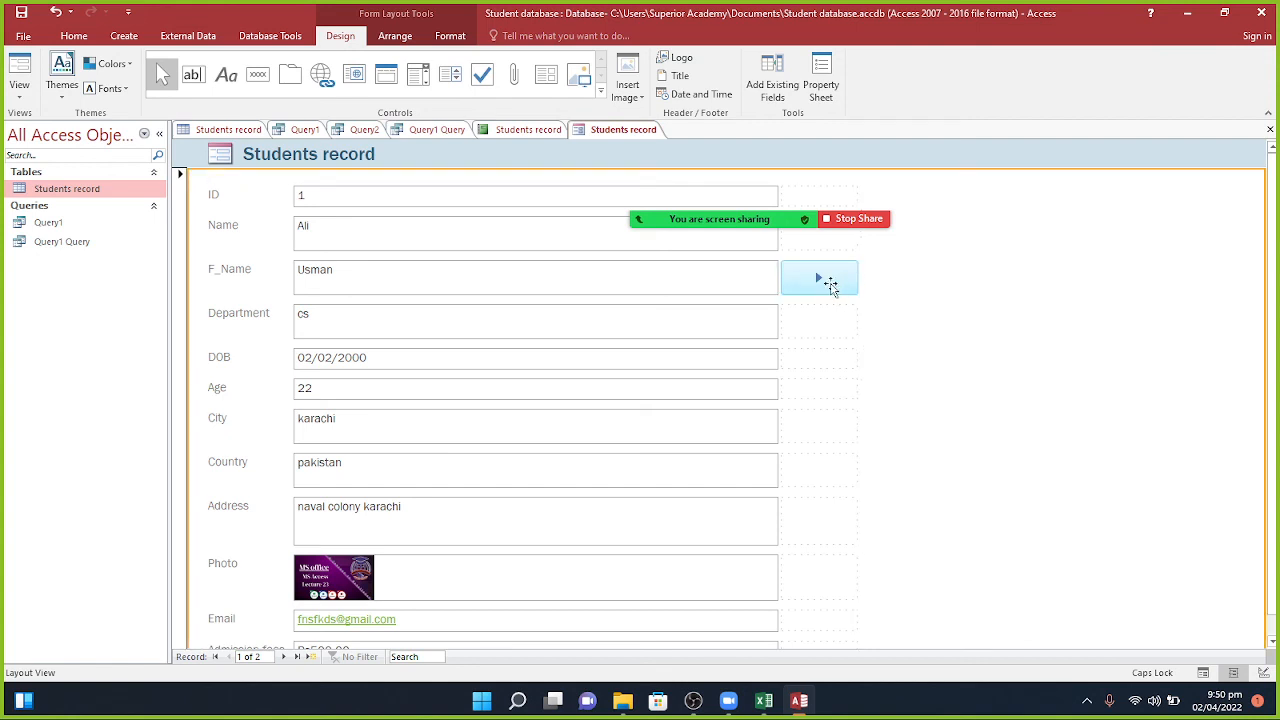
click(830, 285)
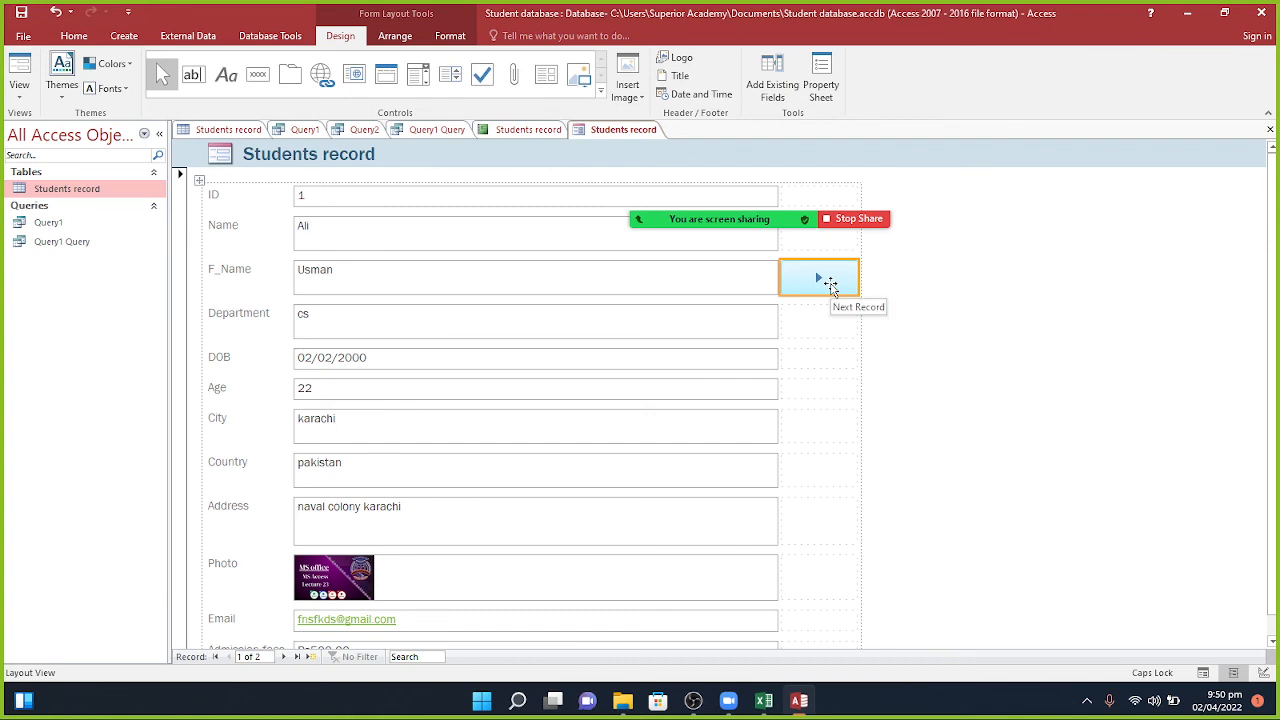
click(885, 286)
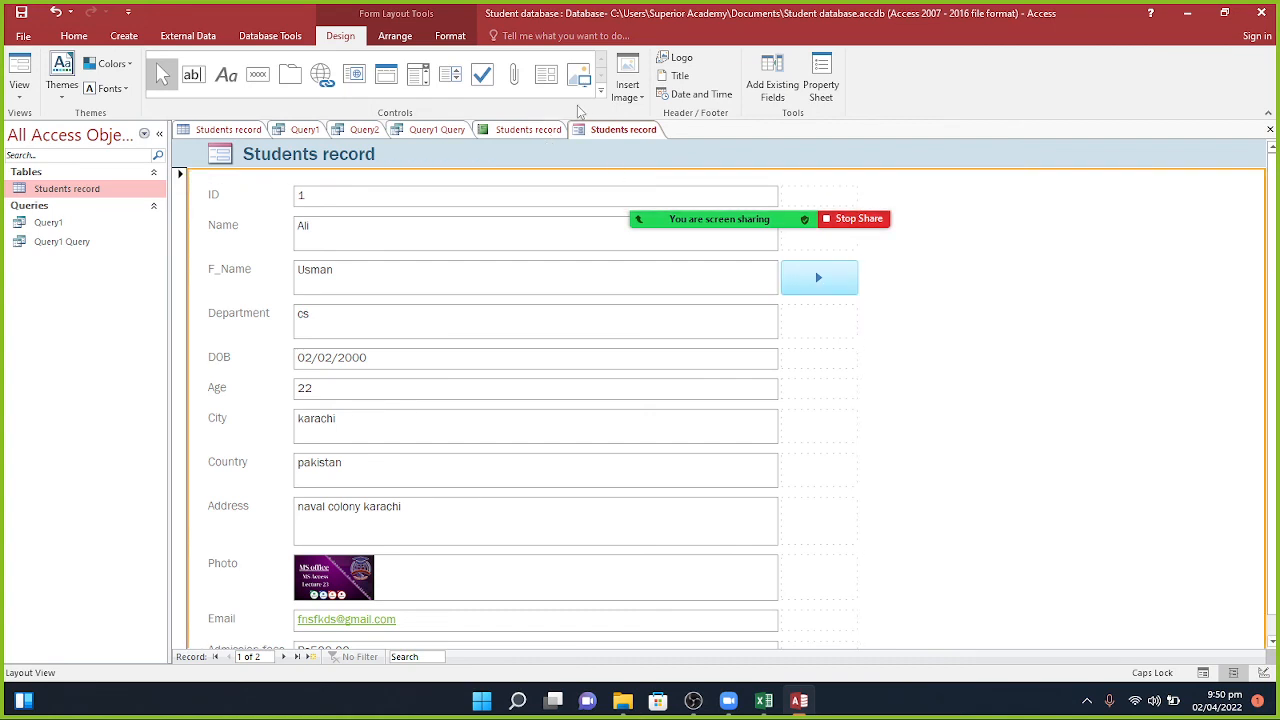
Step: Save the form as 'Students record' and switch it to Form View
right_click(598, 129)
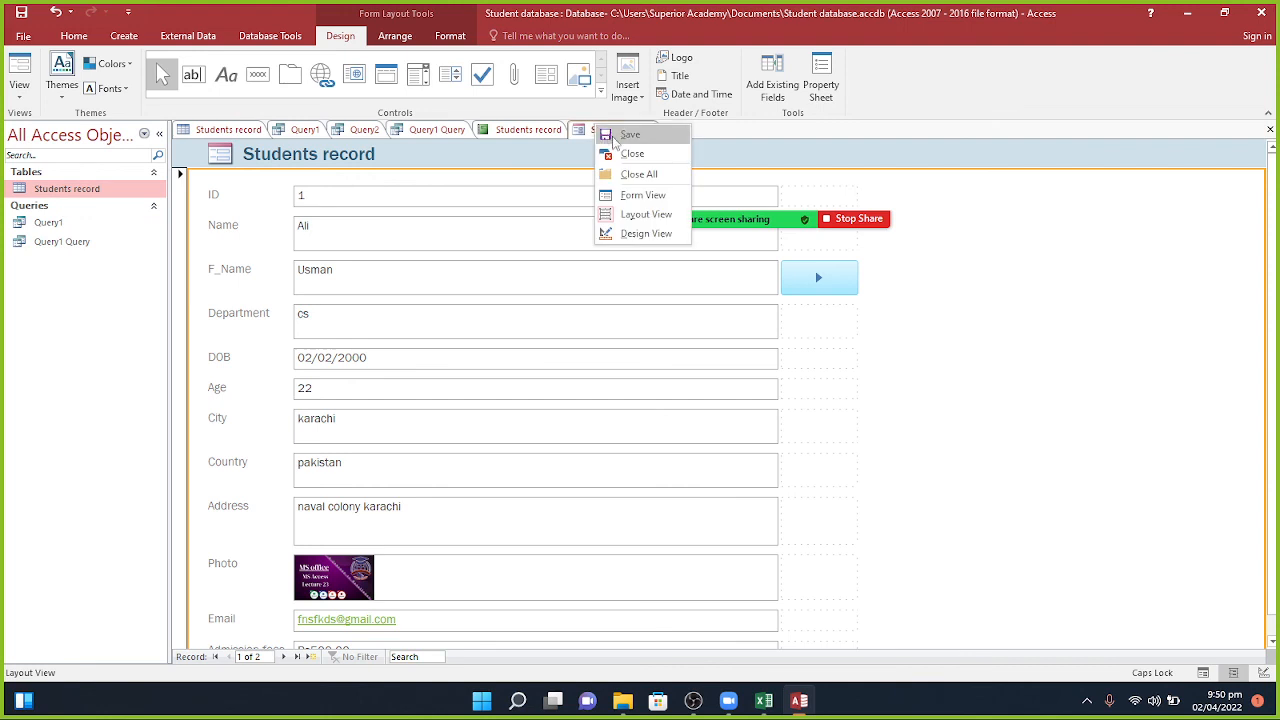
click(614, 142)
click(636, 270)
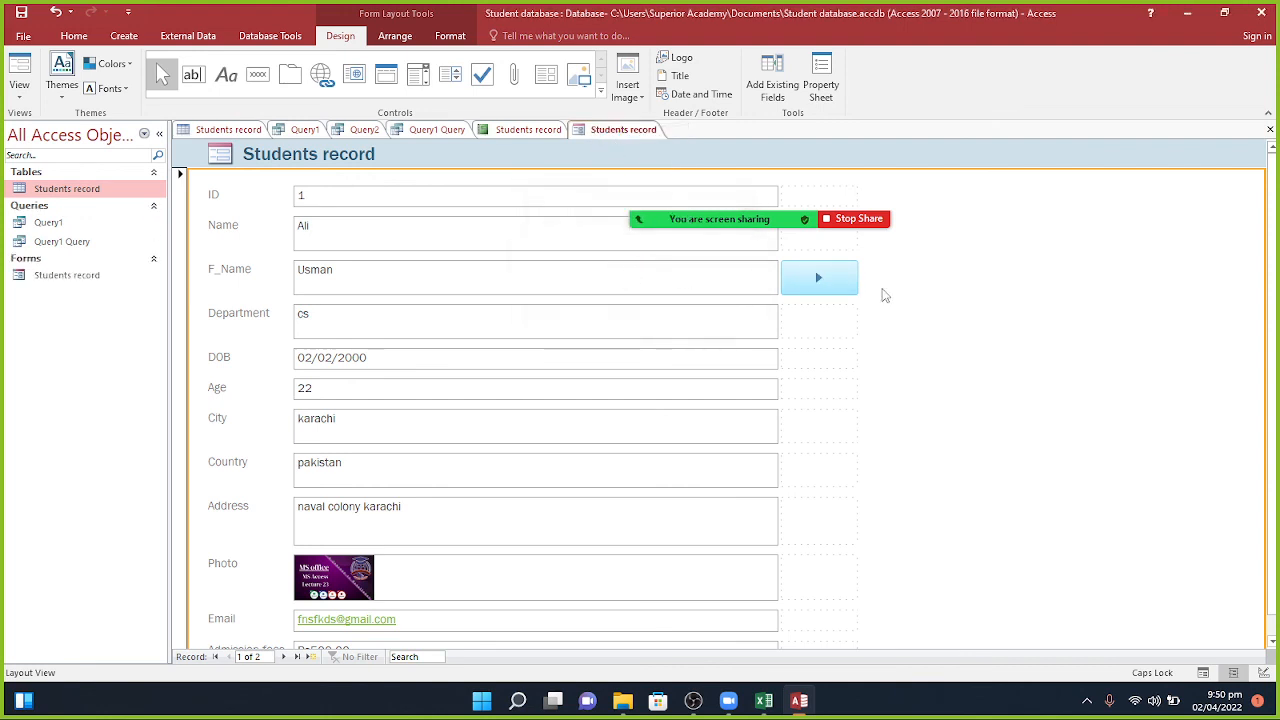
click(20, 83)
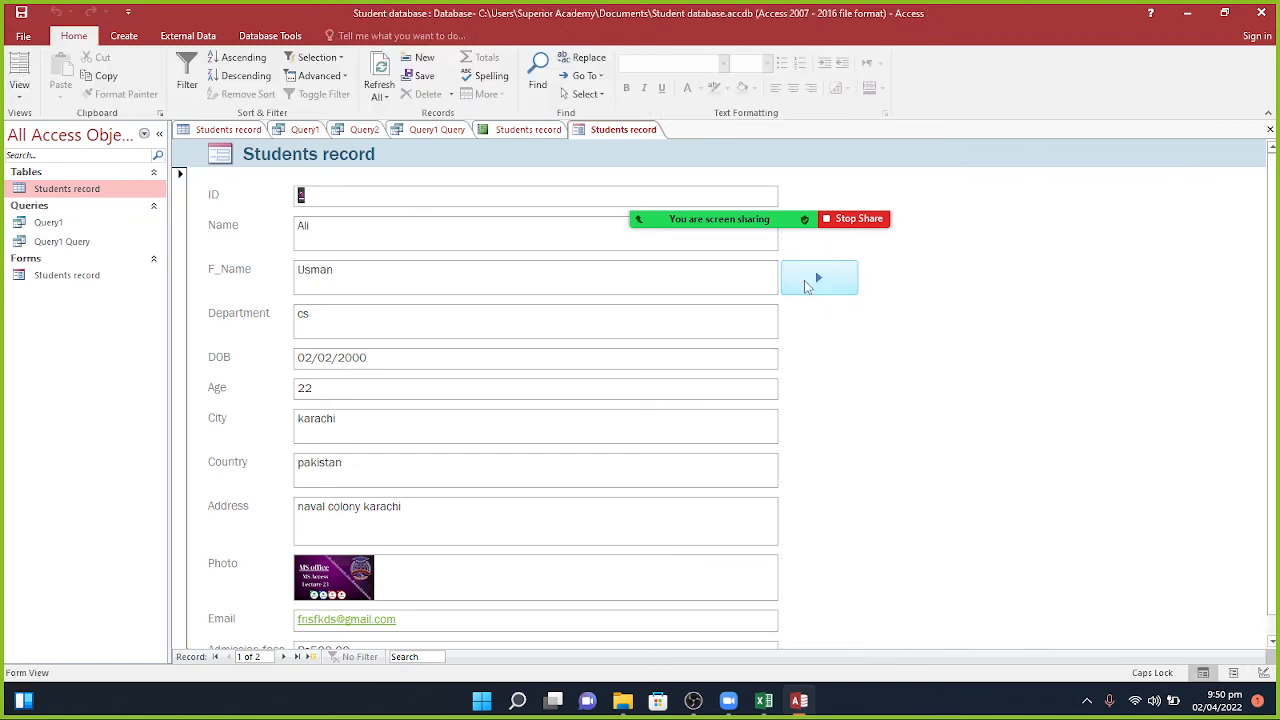
Step: Test the next button up to the blank new record, dismiss the message, and return to Layout View
click(812, 280)
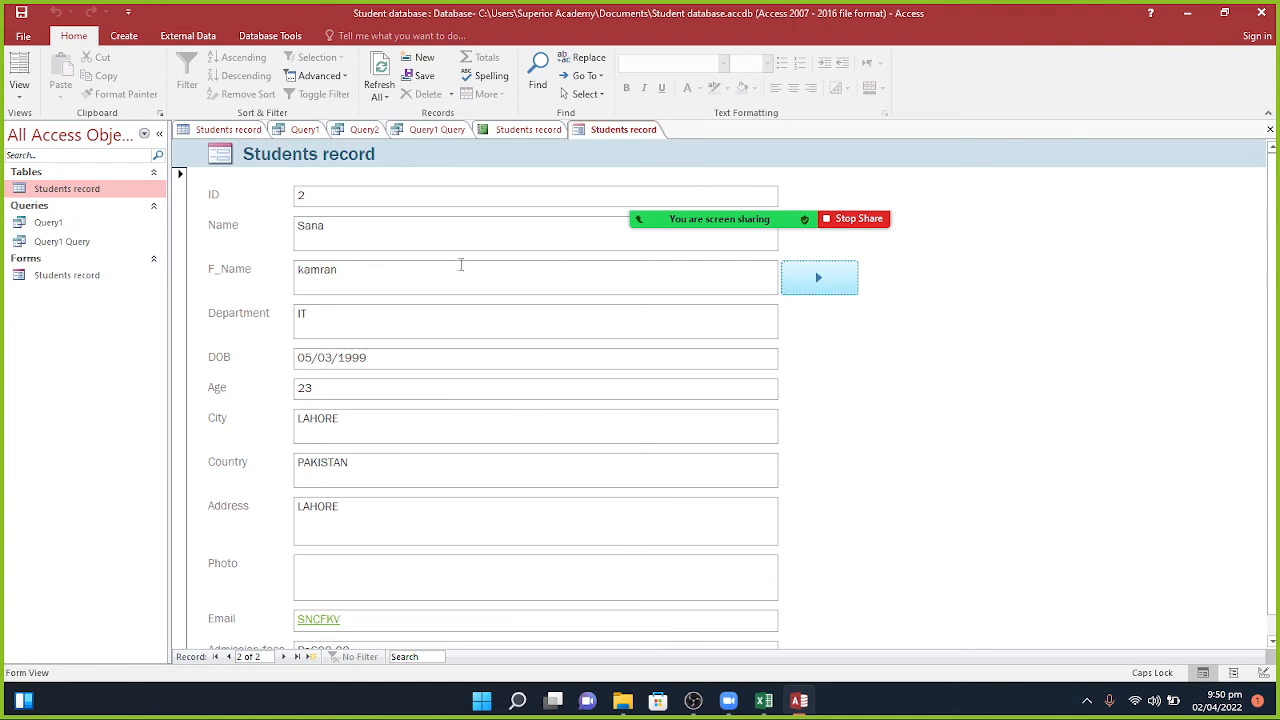
click(818, 280)
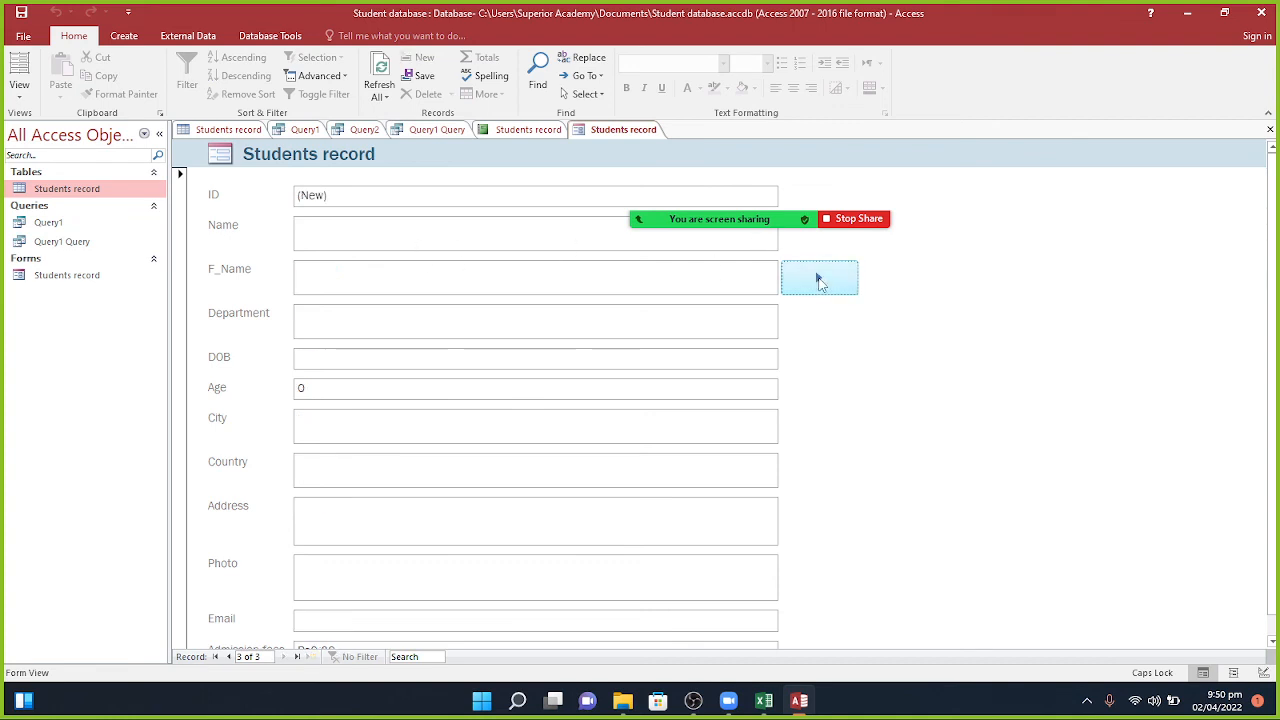
click(818, 280)
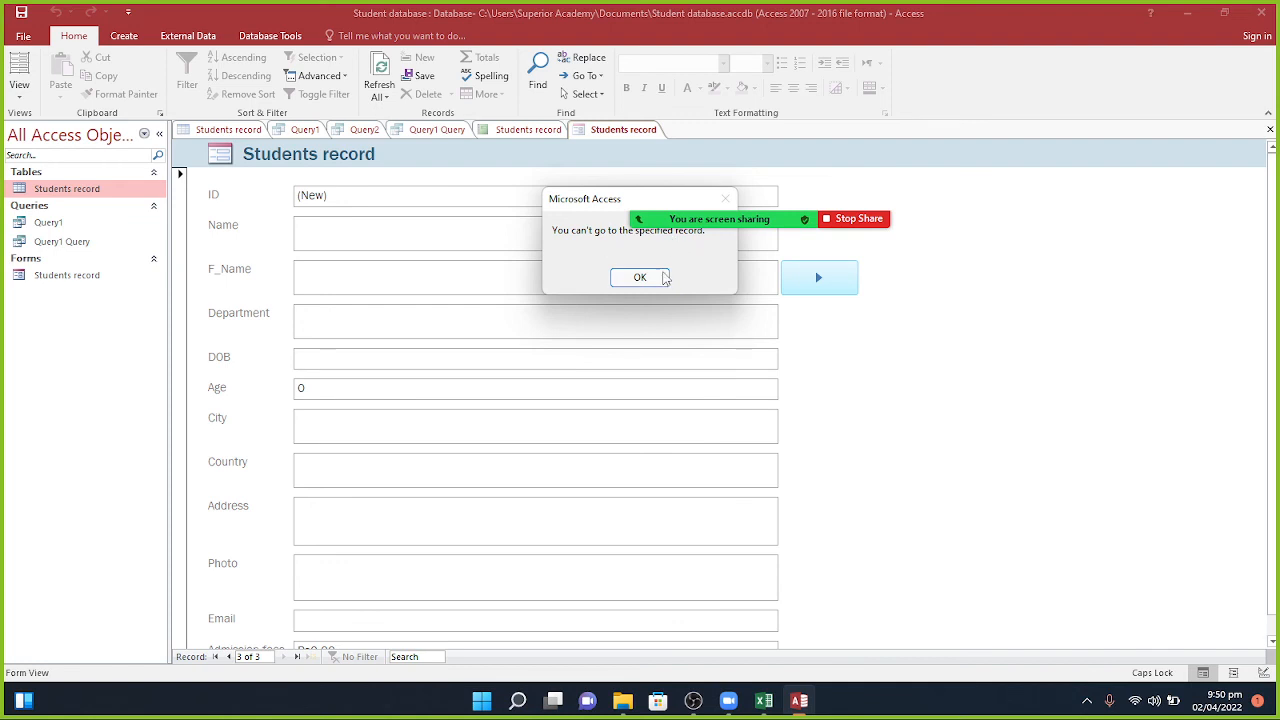
click(655, 287)
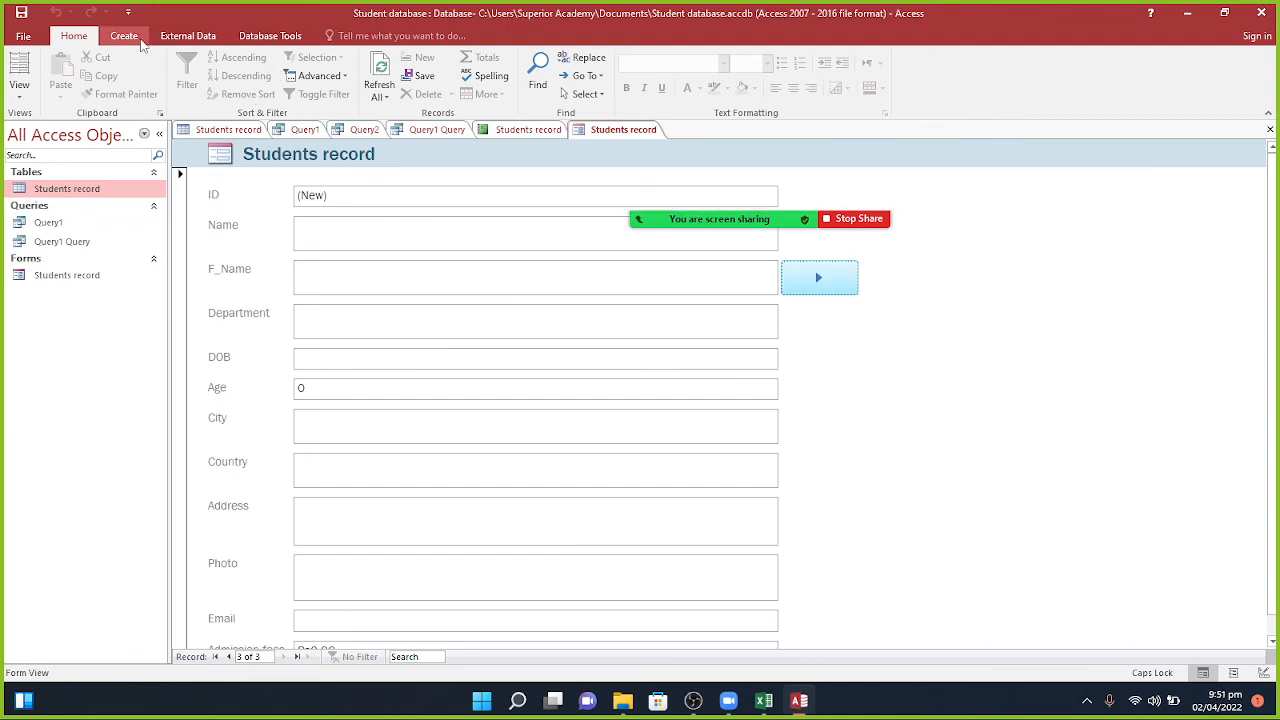
click(19, 70)
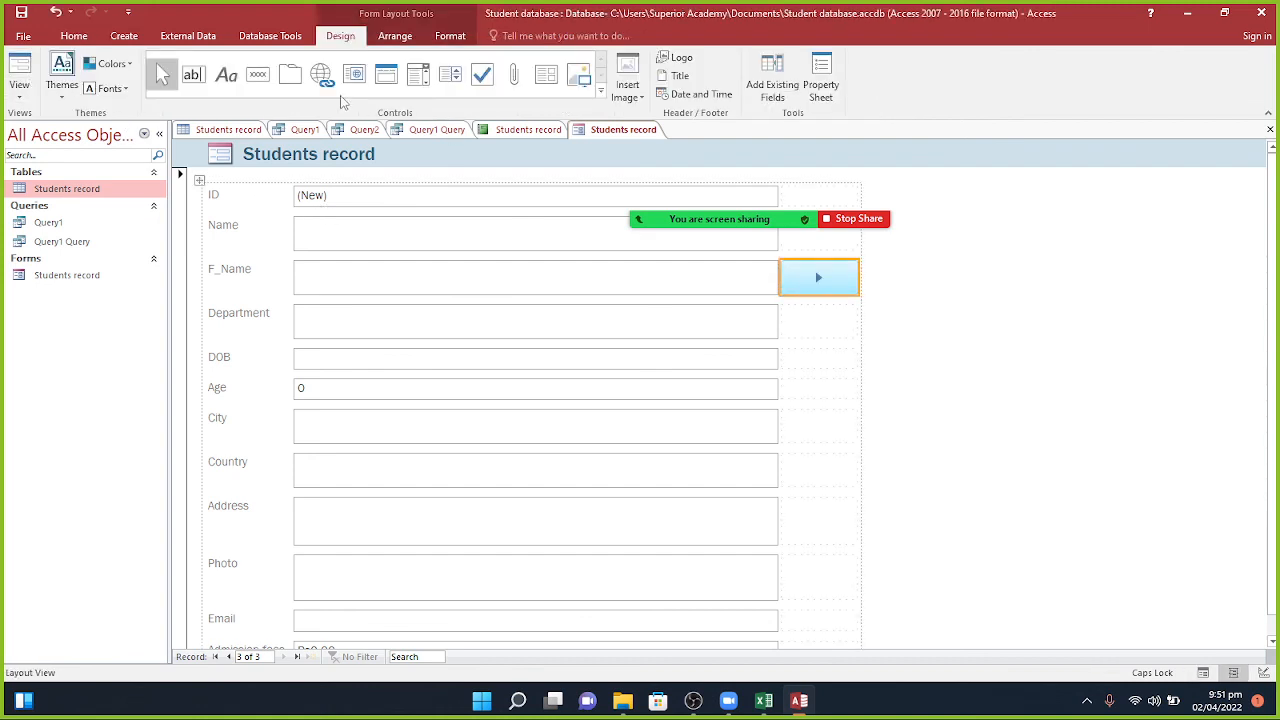
Step: Add a Go To Previous Record button with the back-arrow picture beside Department
click(258, 80)
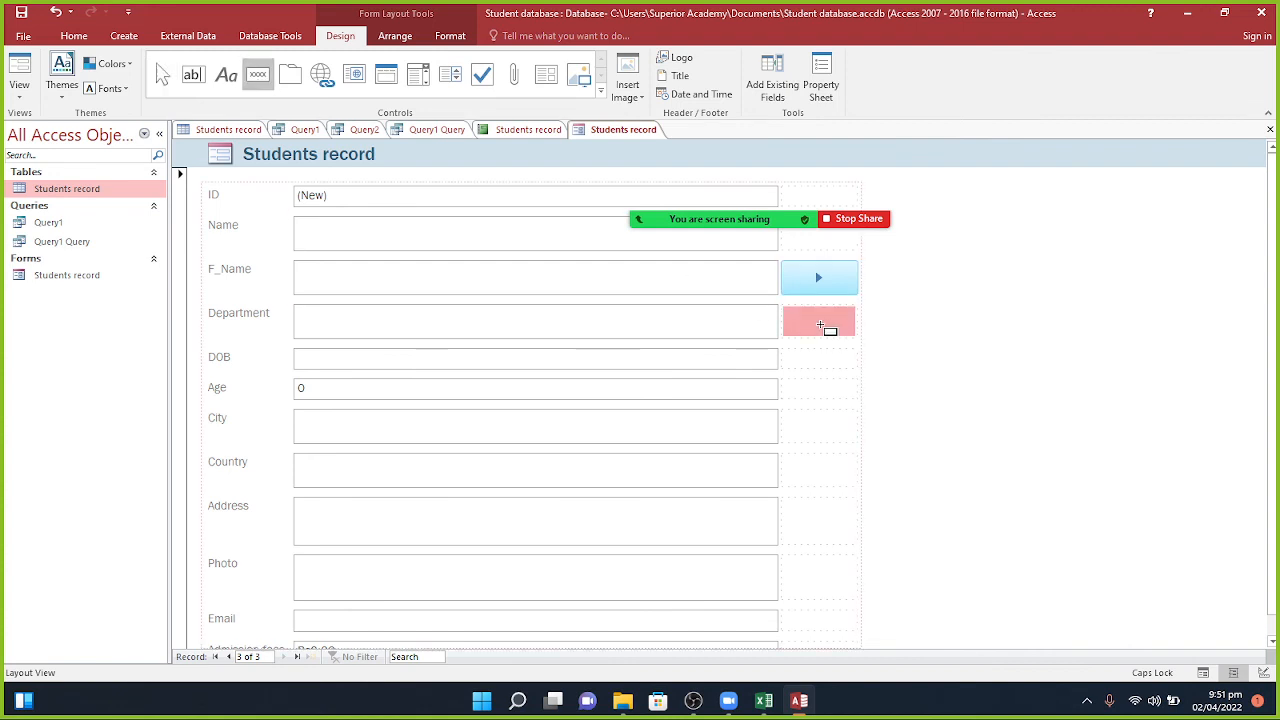
click(820, 325)
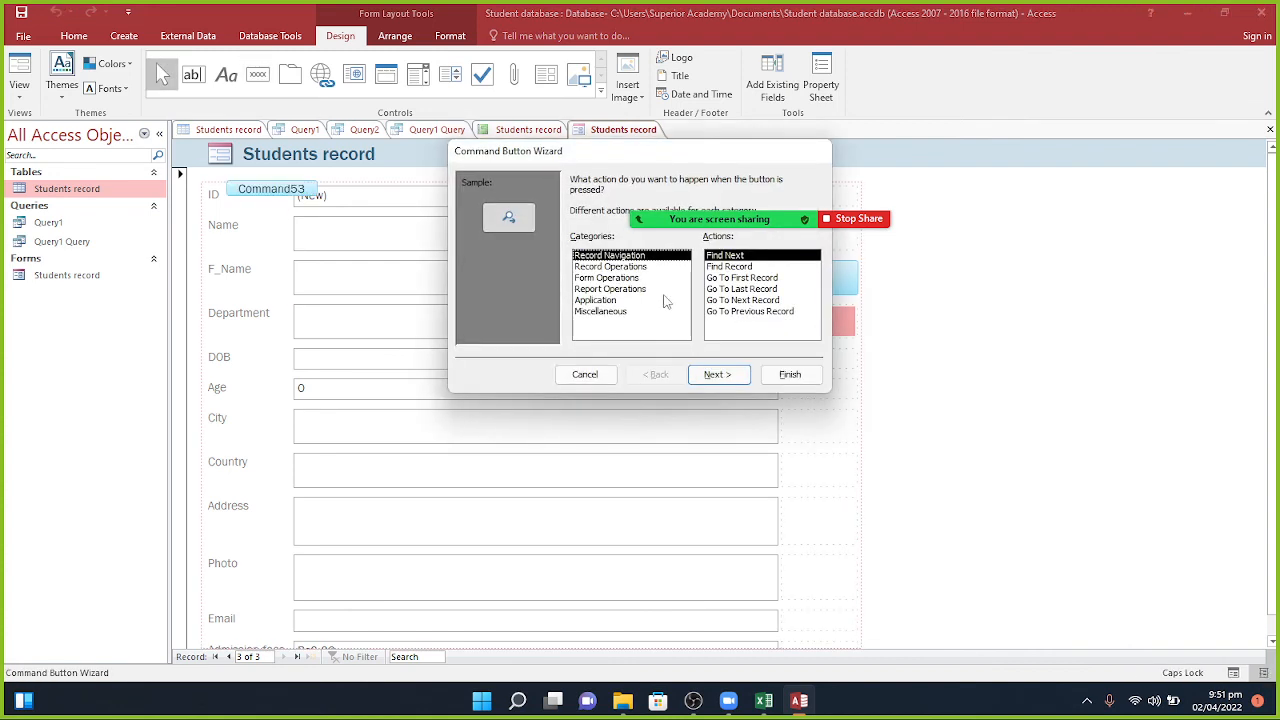
click(725, 278)
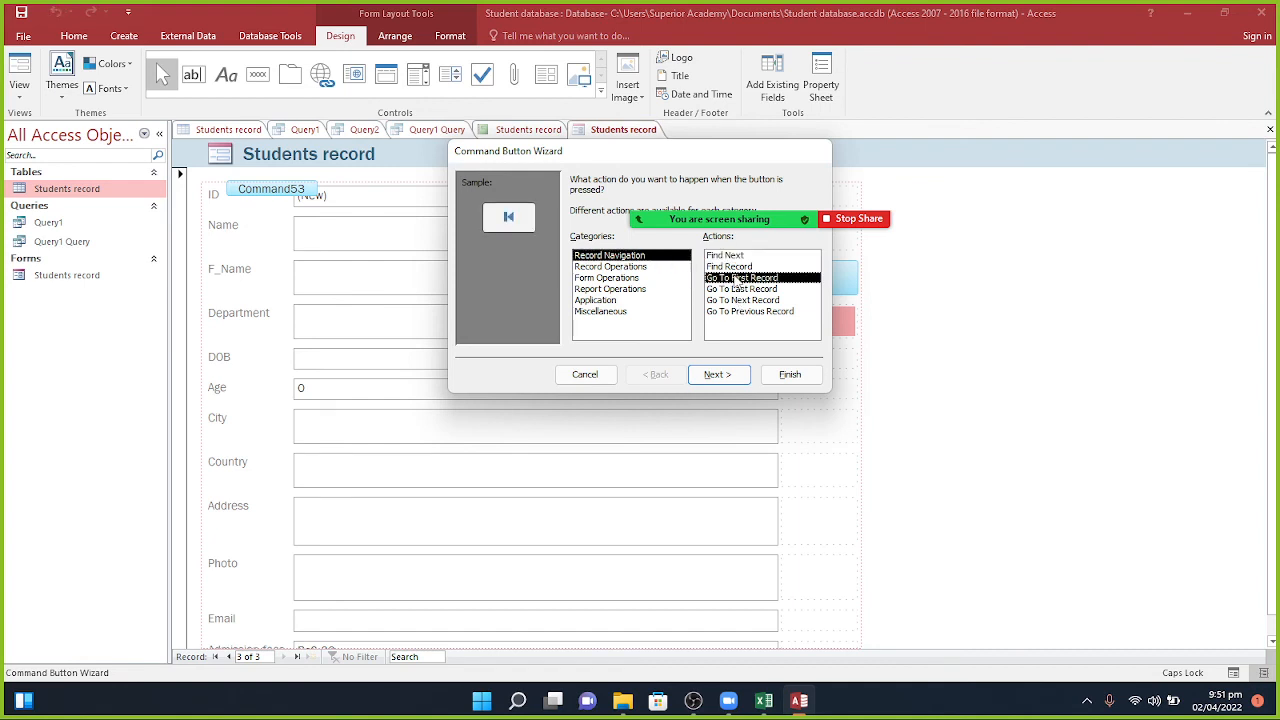
click(753, 312)
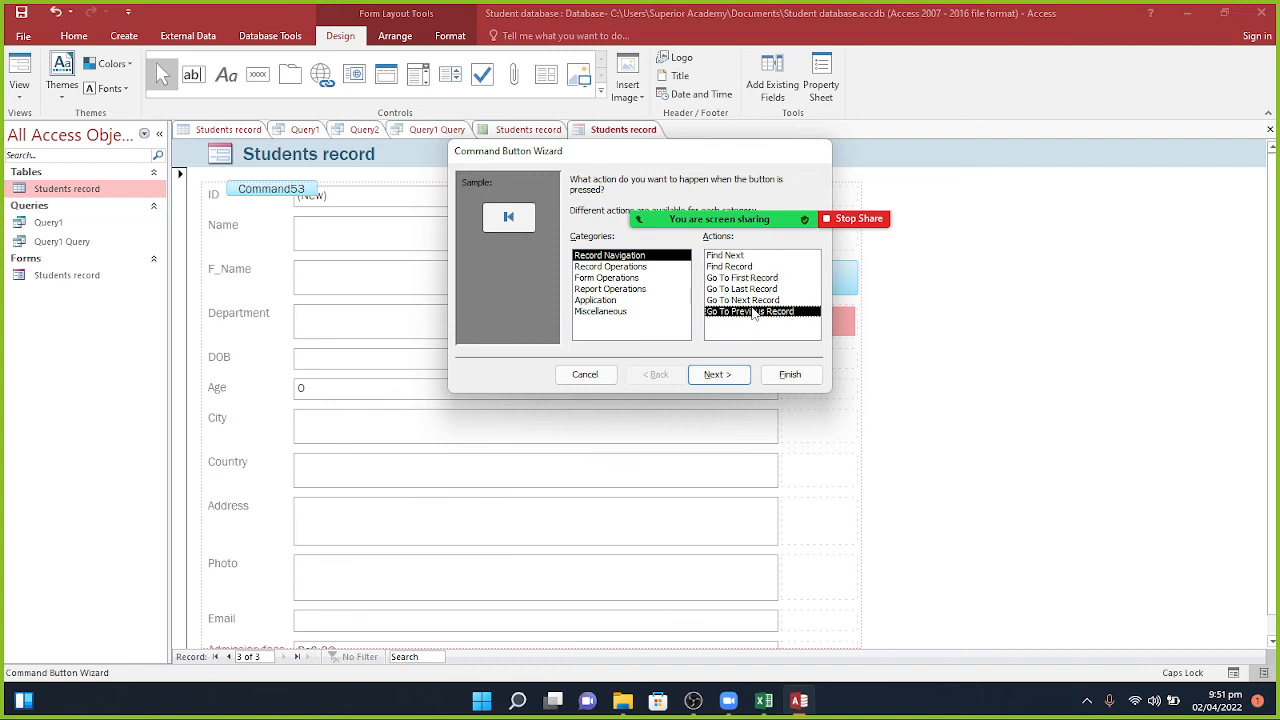
click(718, 376)
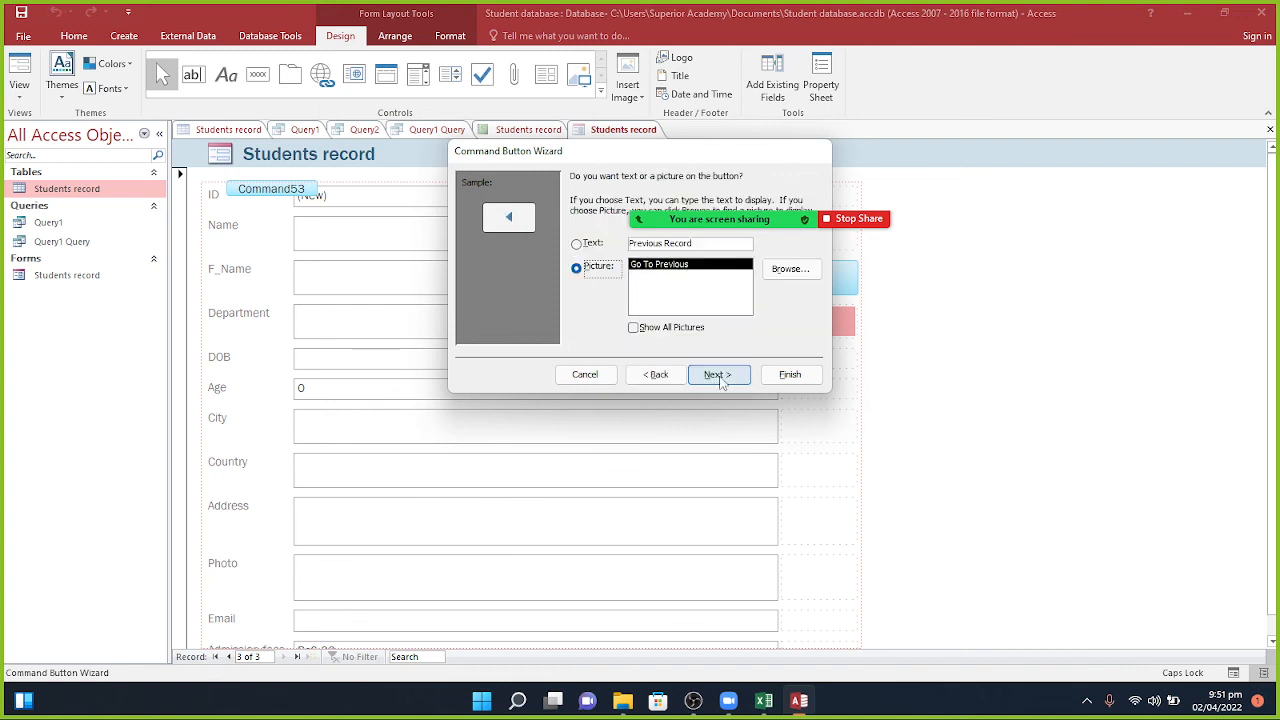
click(718, 376)
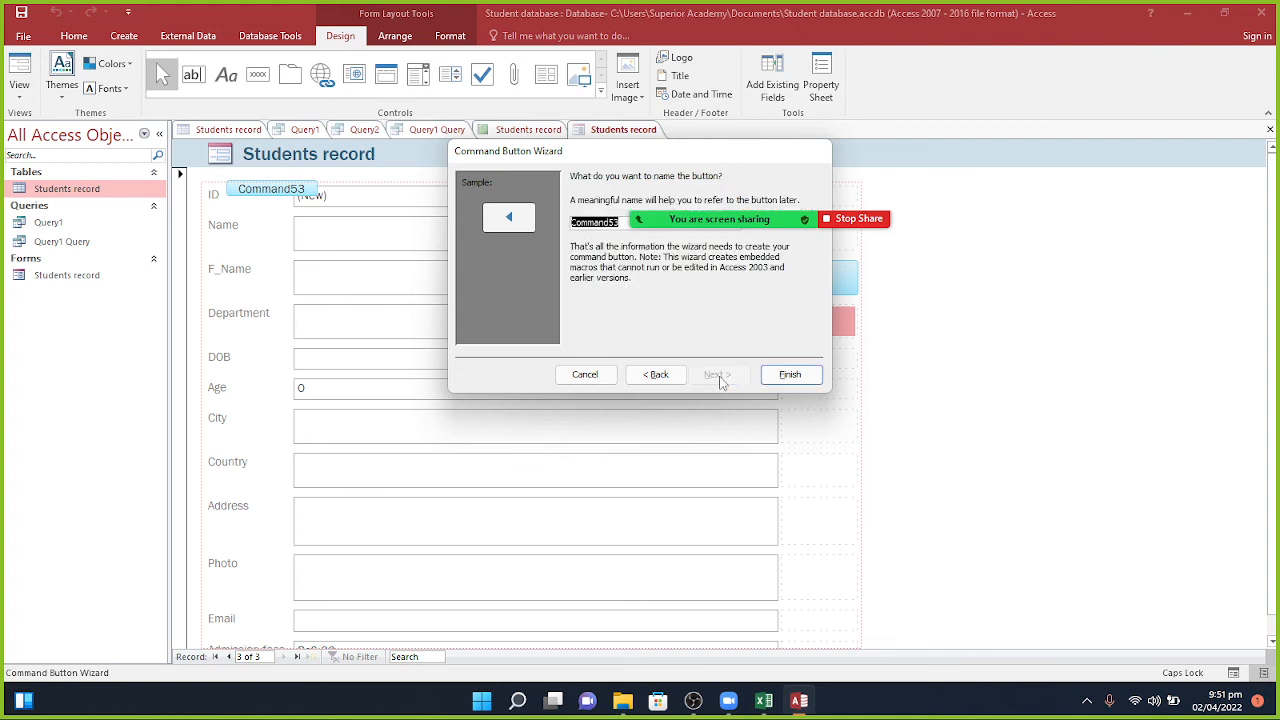
click(789, 375)
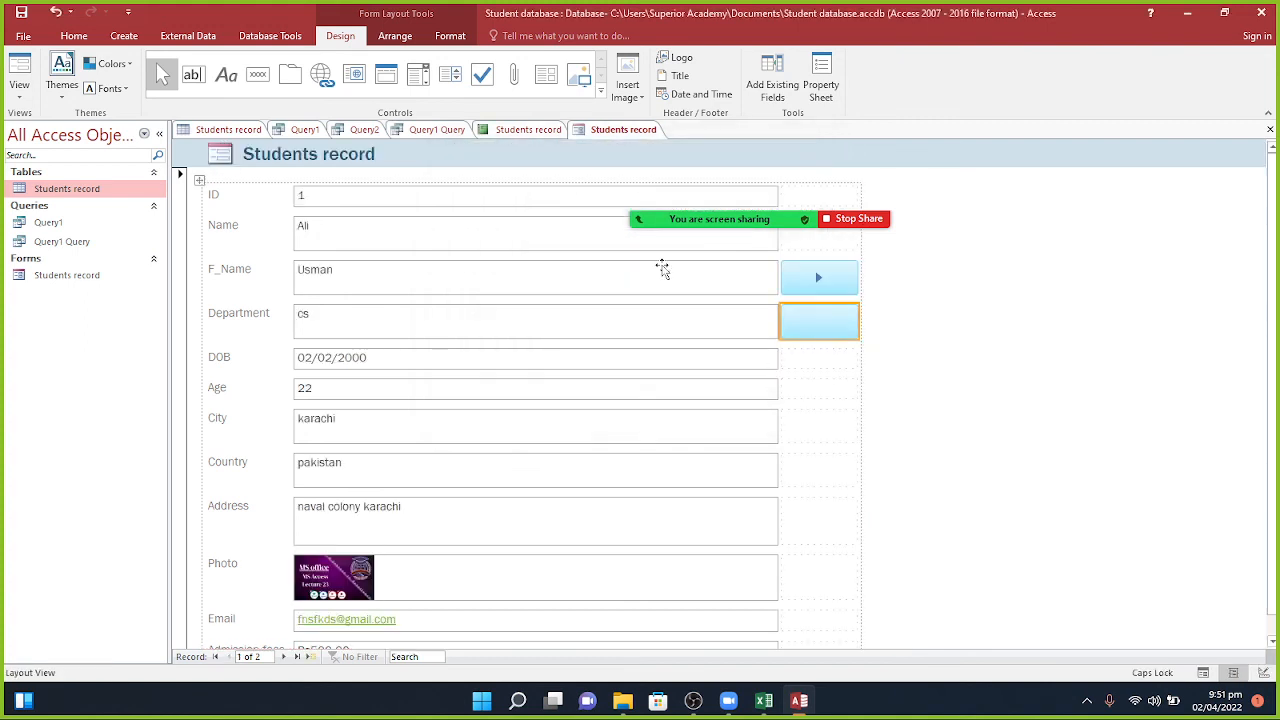
Step: Add an Add New Record button labelled 'Add Record' beside the DOB field
click(258, 76)
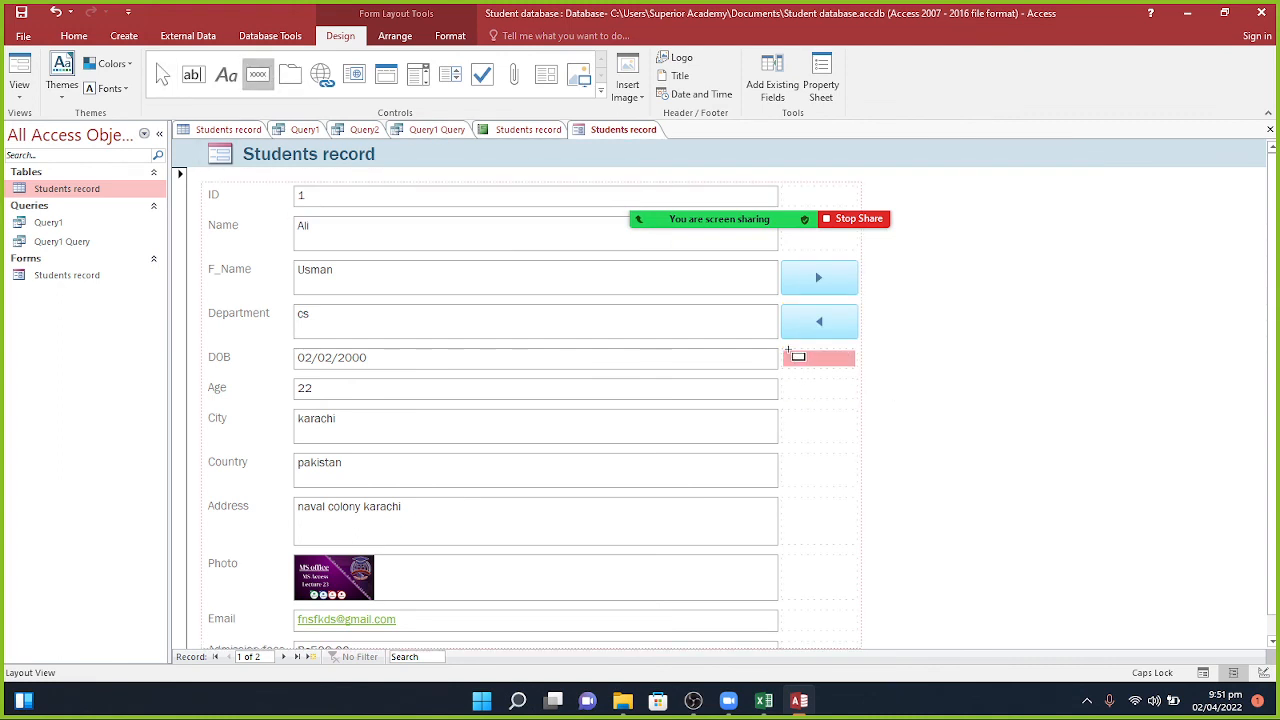
click(800, 357)
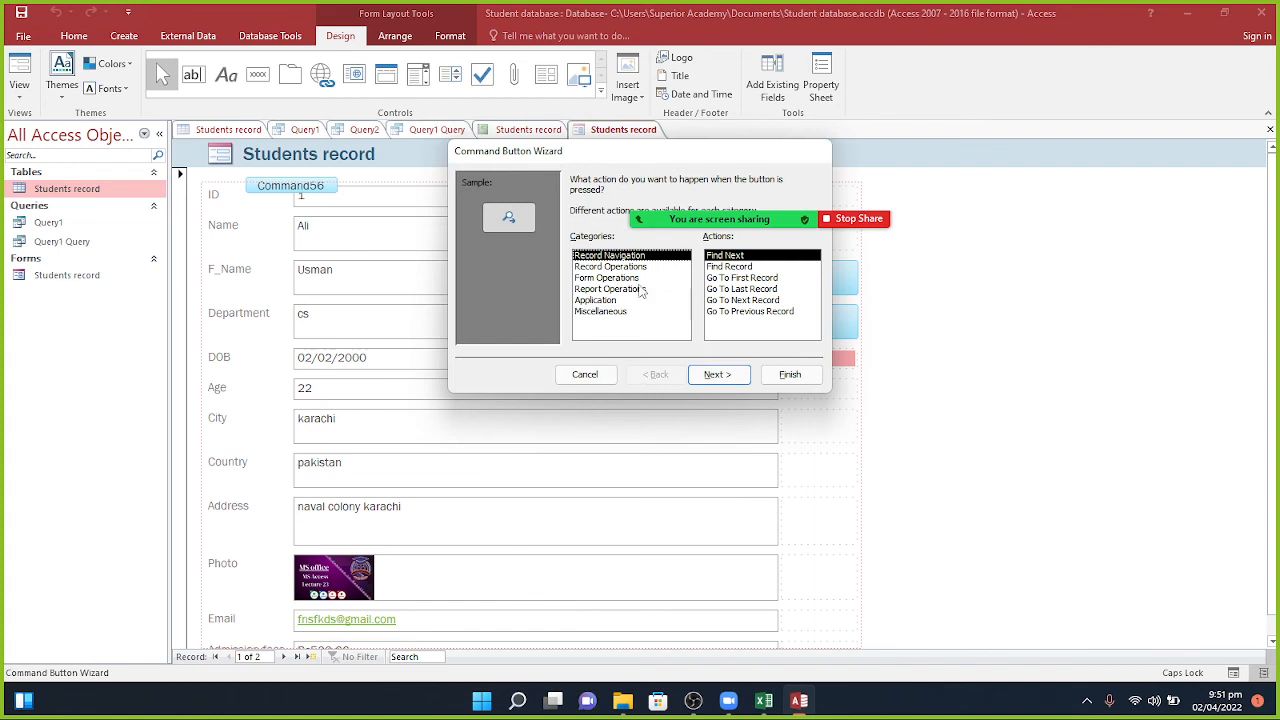
click(635, 268)
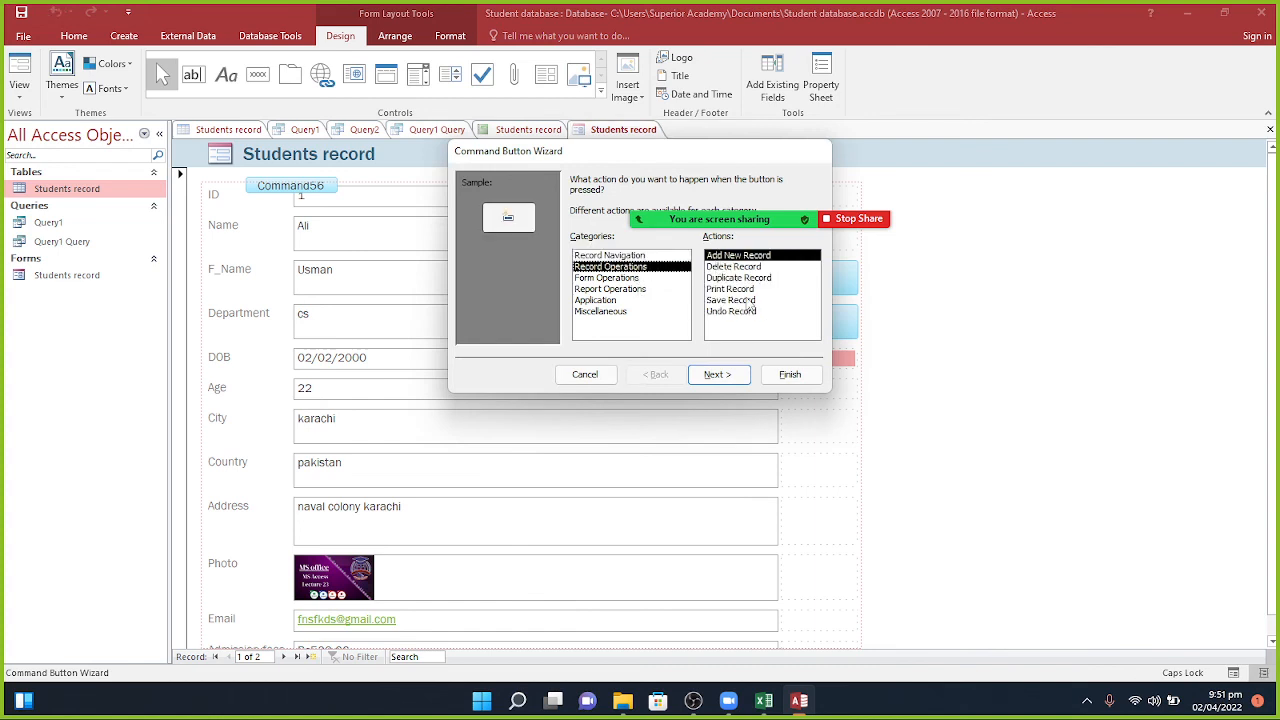
click(715, 375)
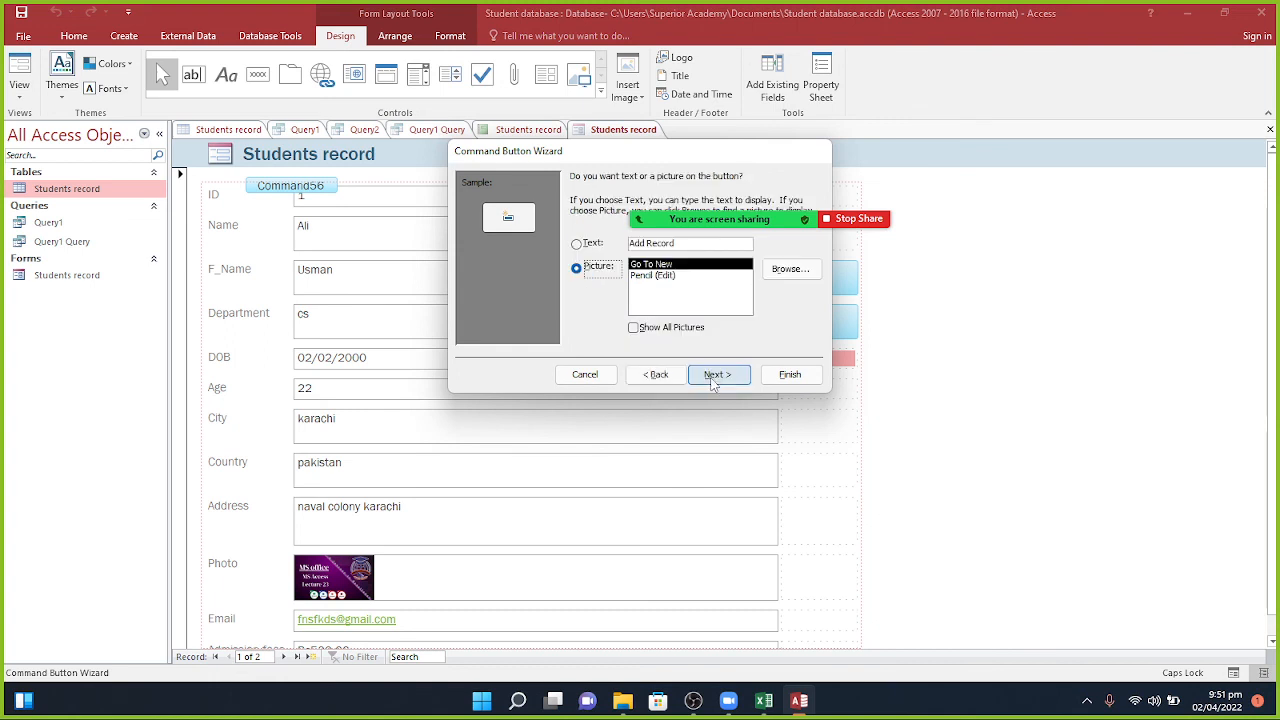
click(590, 245)
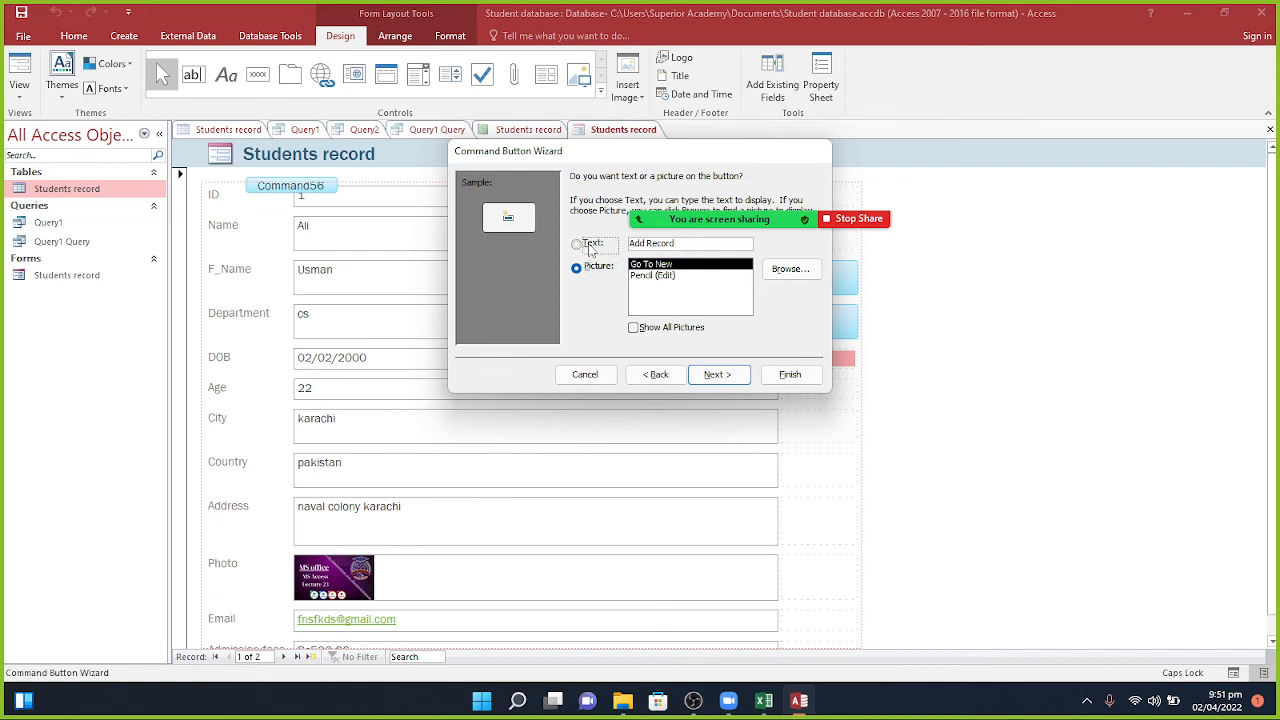
click(729, 372)
click(788, 375)
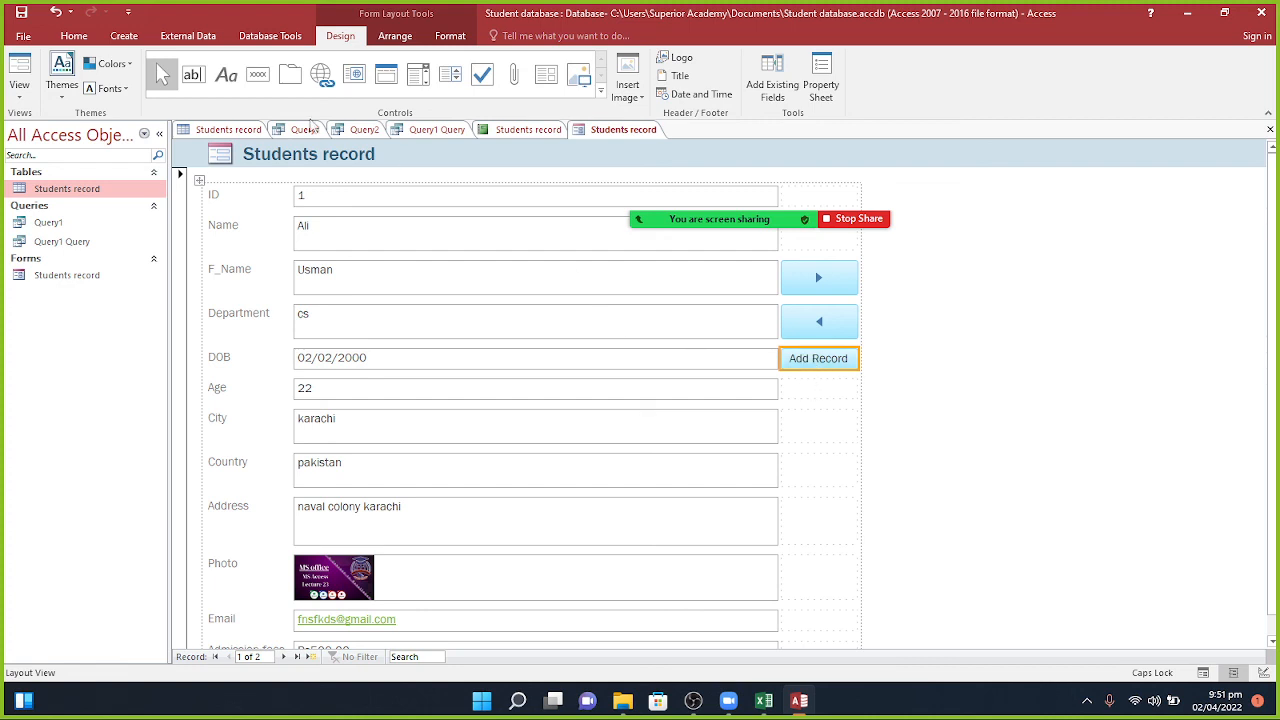
click(259, 90)
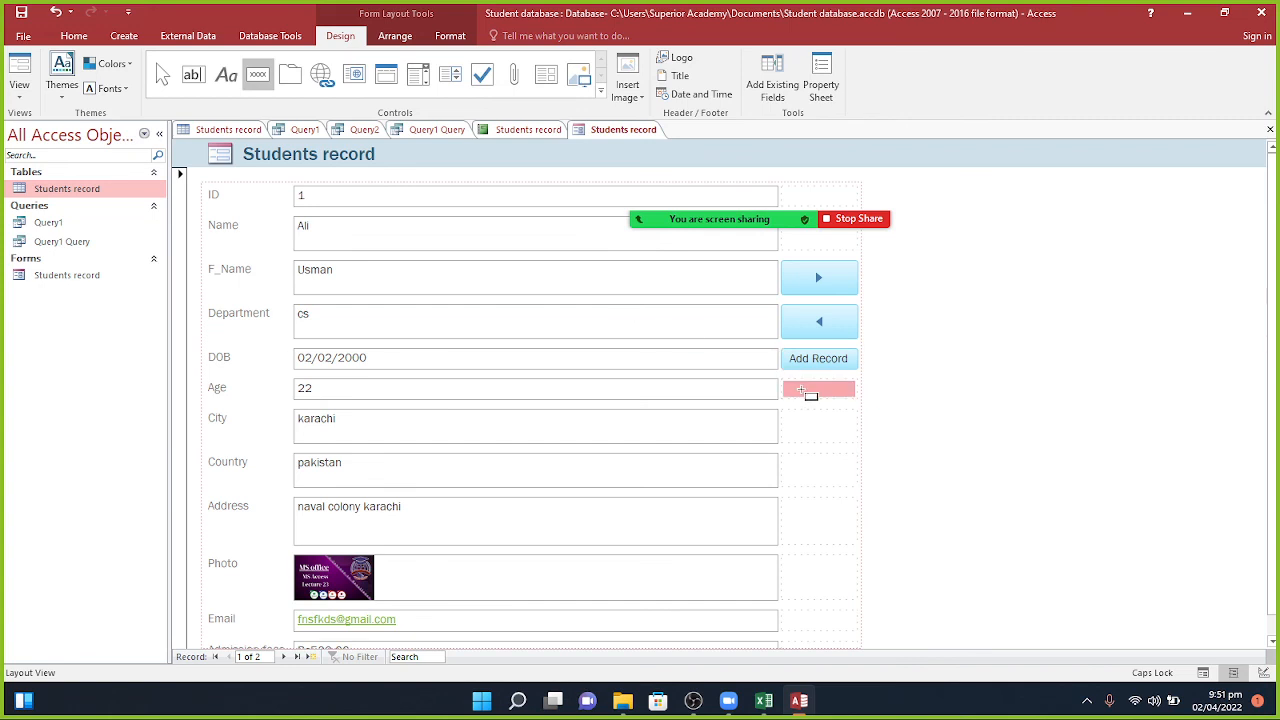
Step: Add a Save Record button with the save picture beside the Age field
click(801, 389)
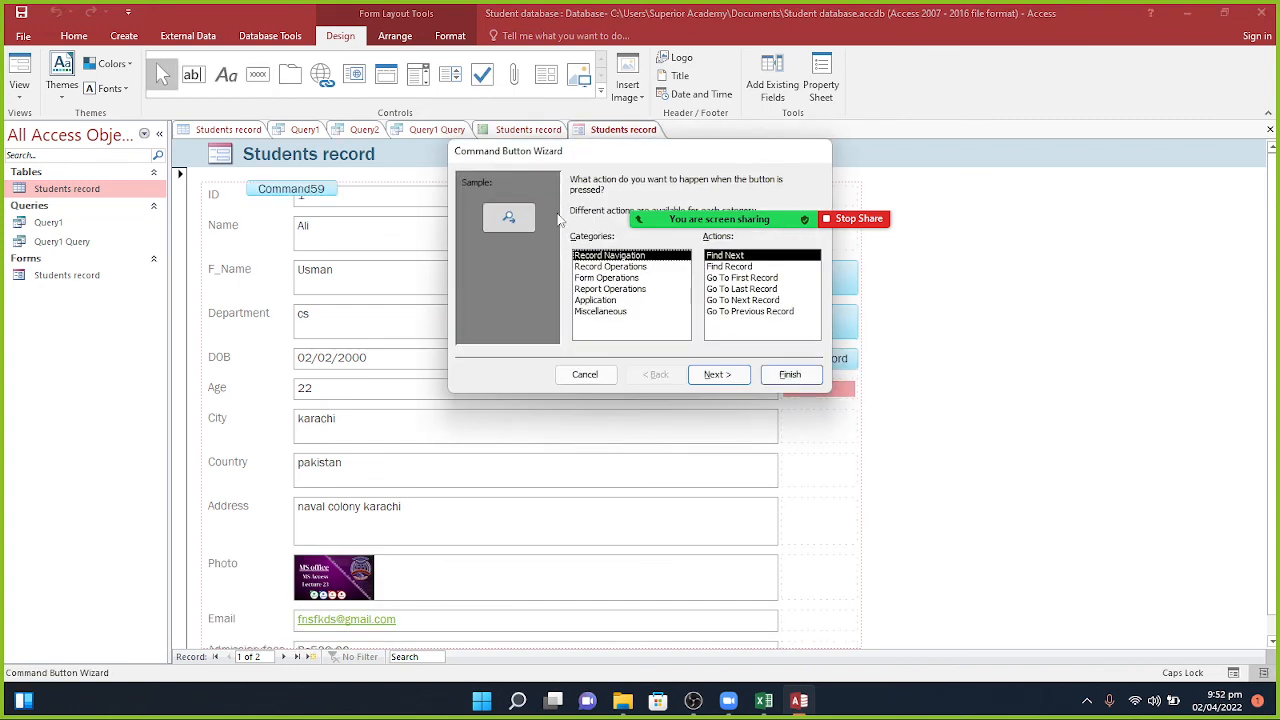
click(609, 289)
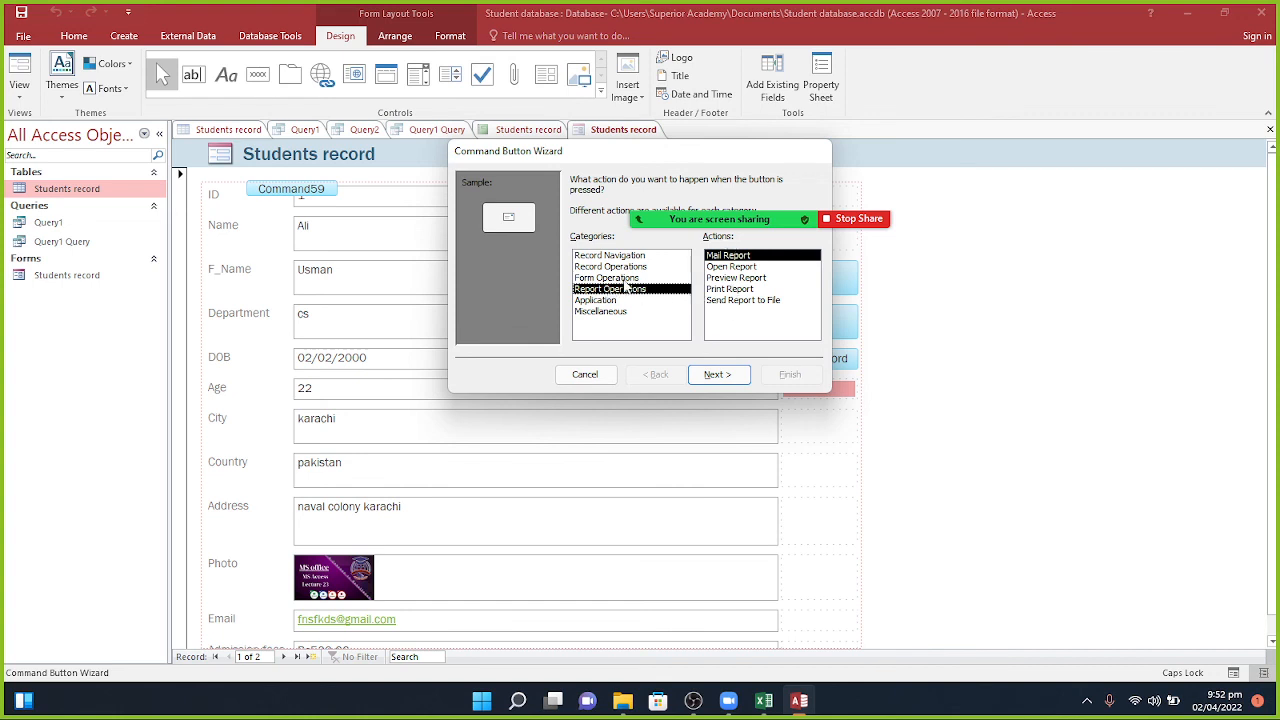
click(624, 280)
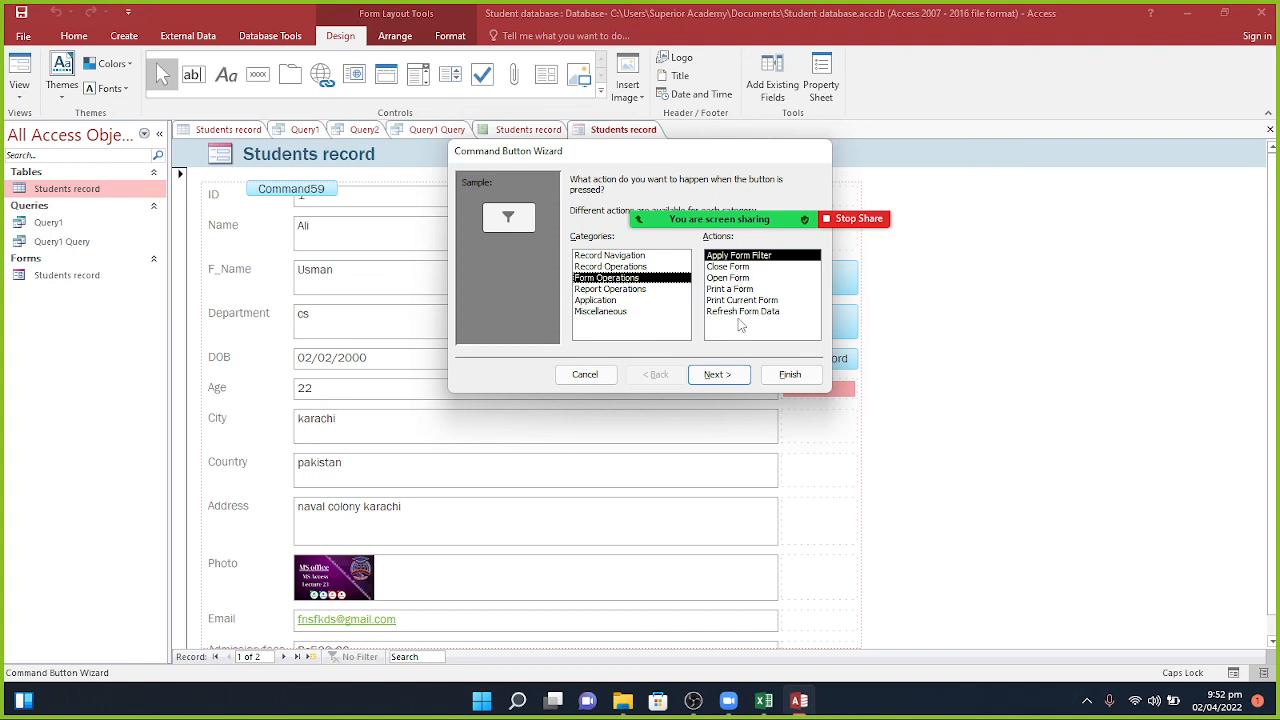
click(628, 267)
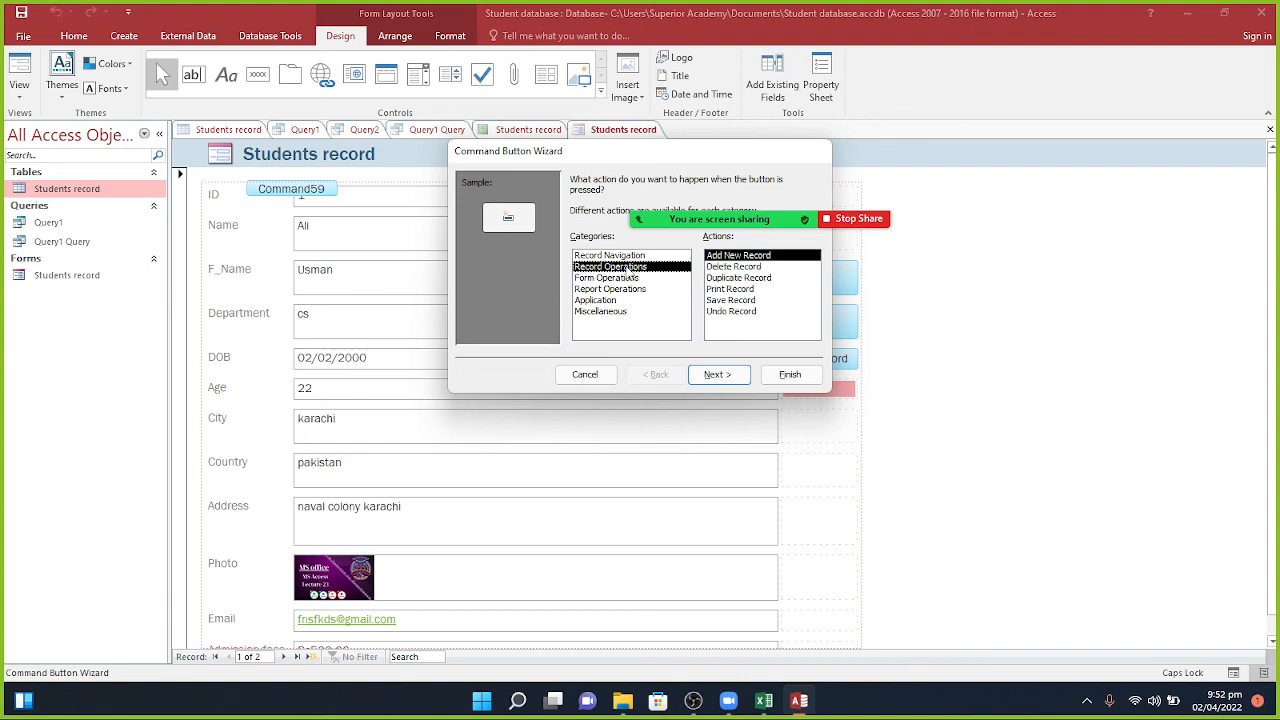
click(730, 301)
click(718, 375)
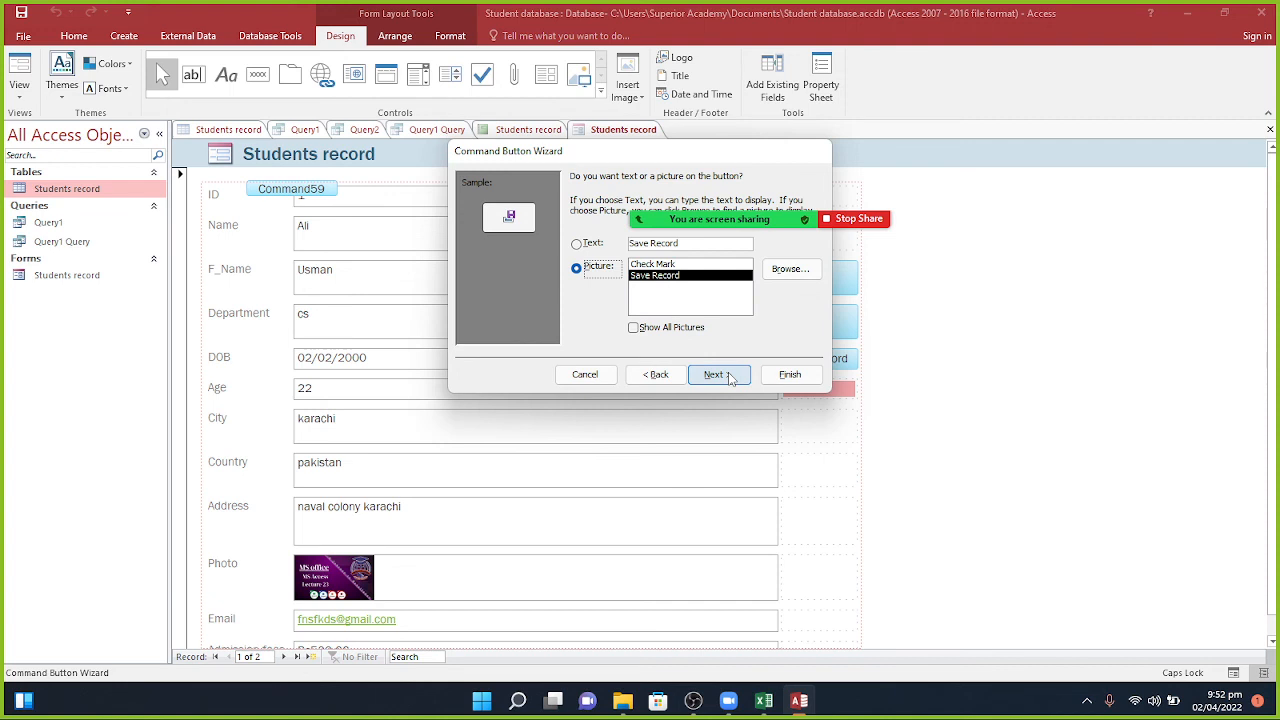
click(730, 376)
click(773, 376)
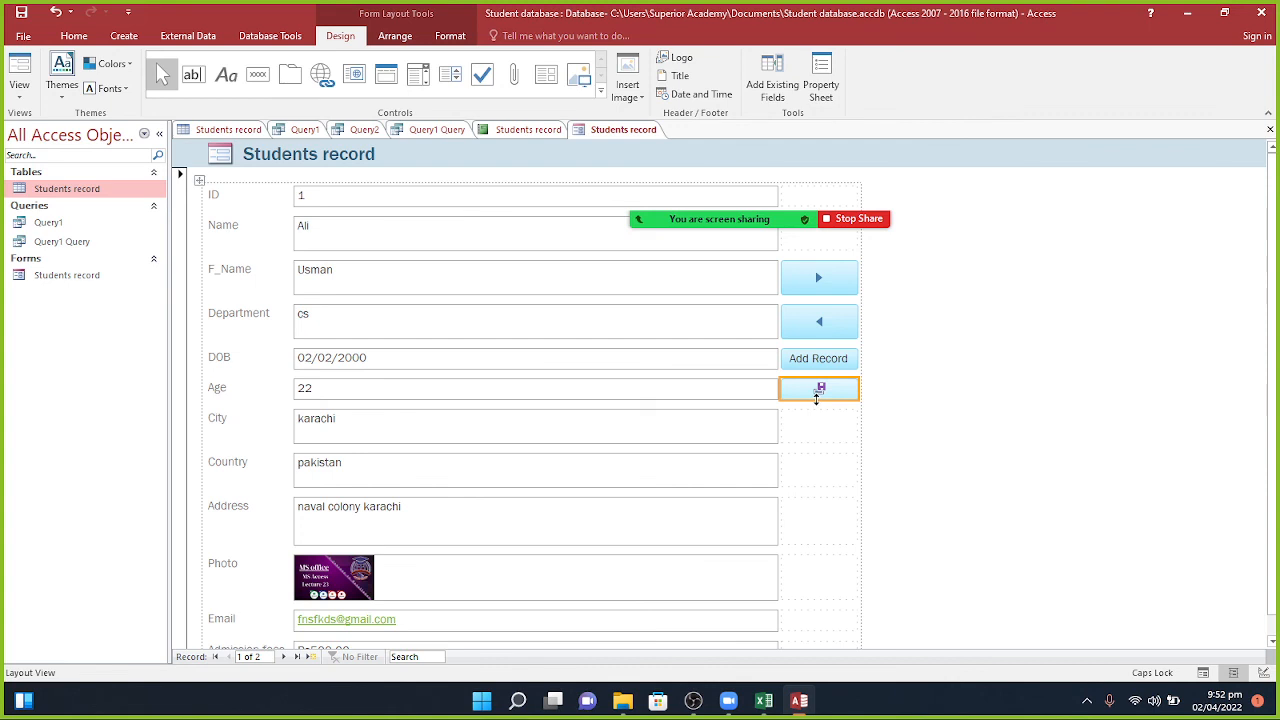
click(257, 76)
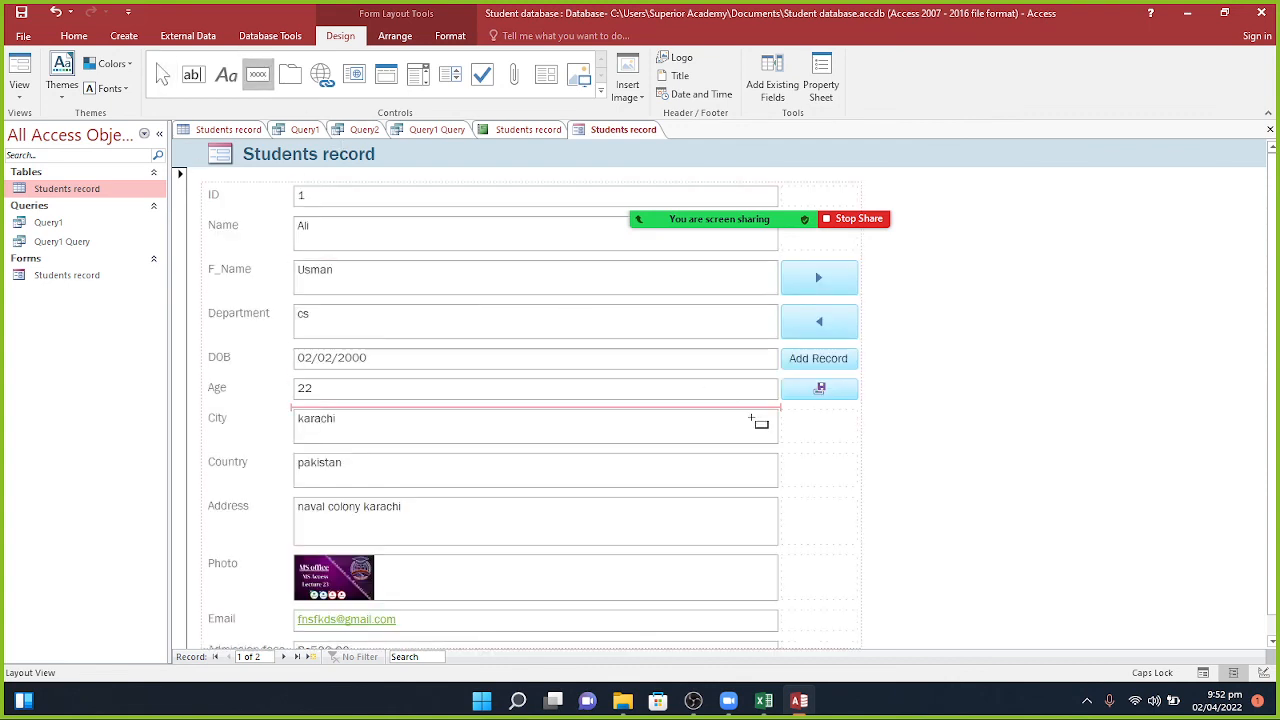
Step: Add a Delete Record button with the Delete Record picture beside City
click(812, 428)
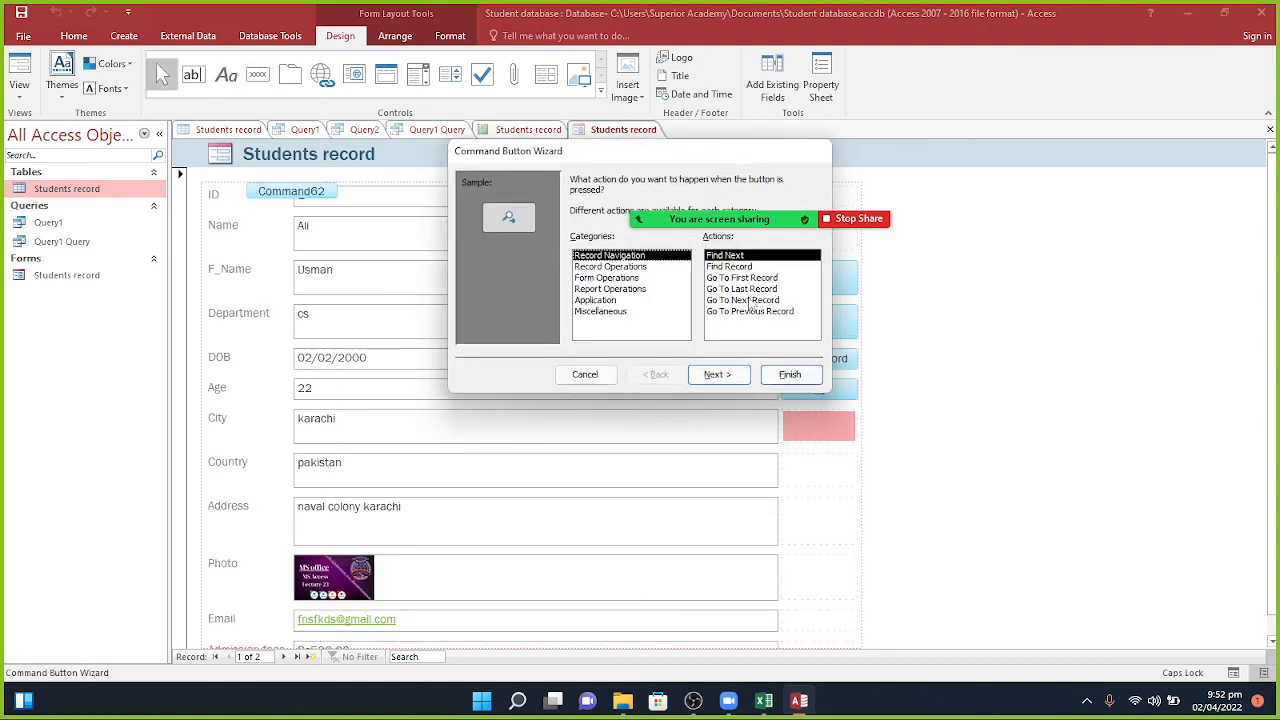
click(632, 268)
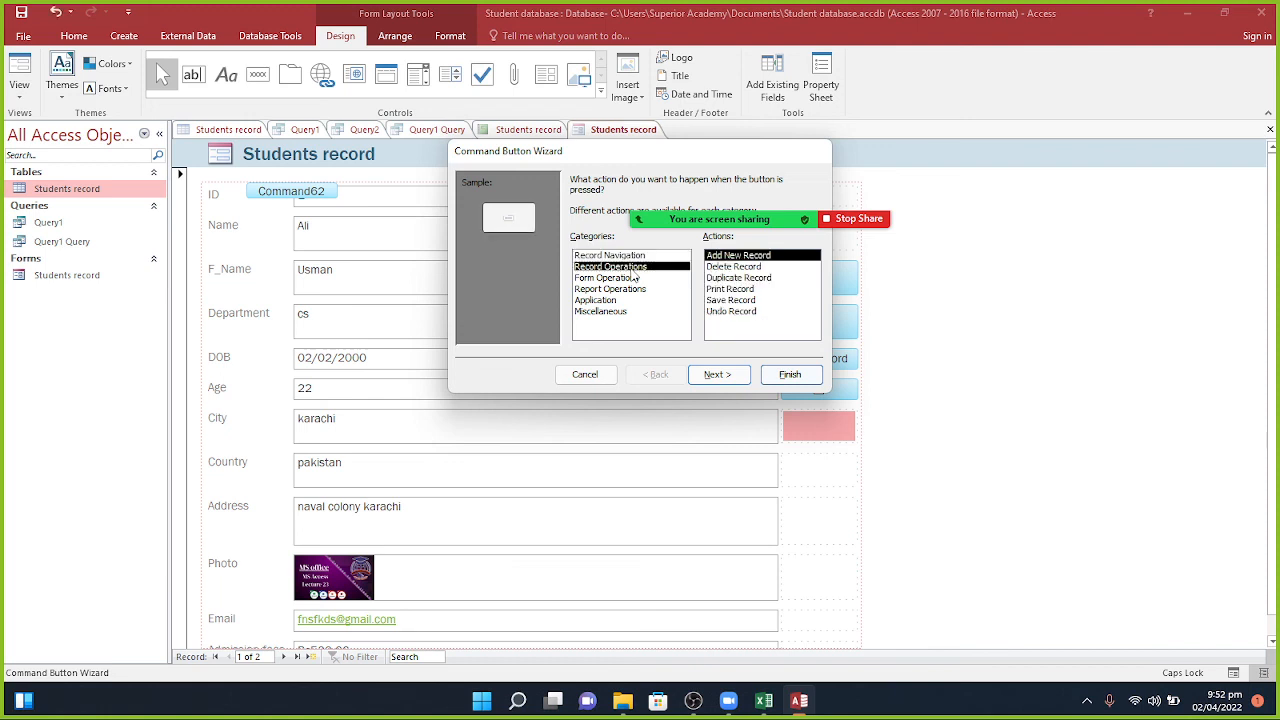
click(734, 267)
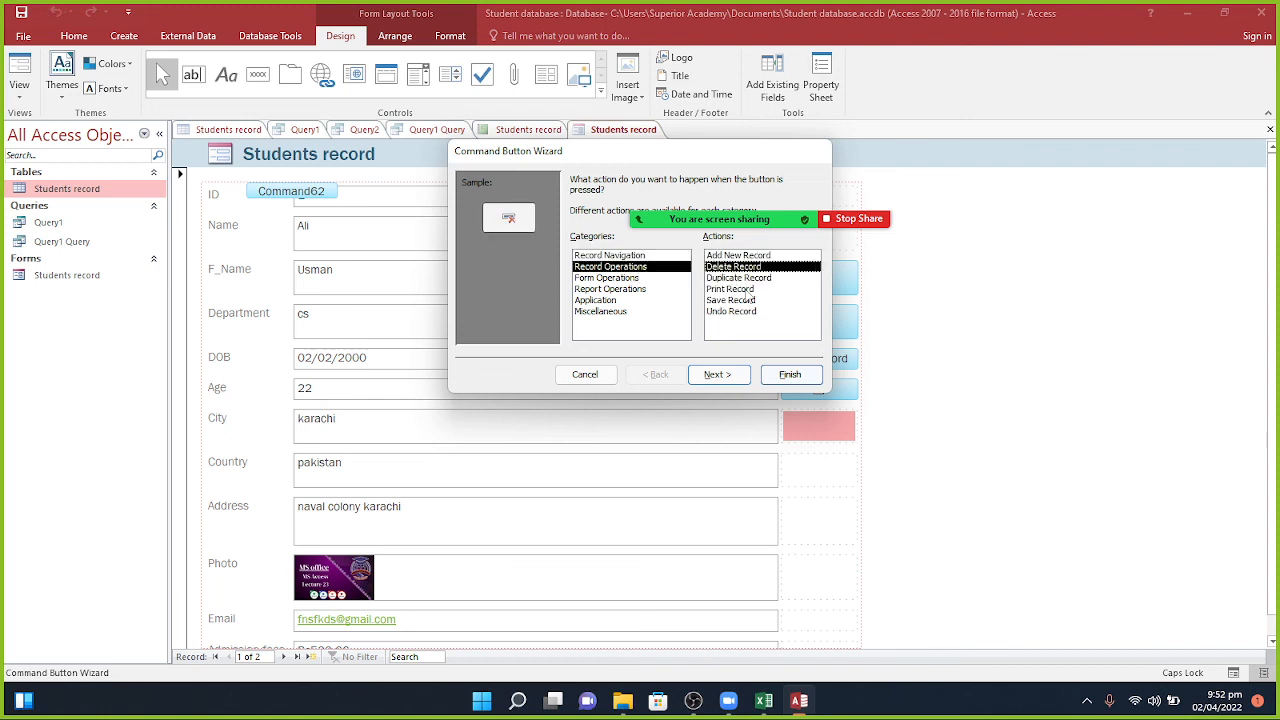
click(747, 374)
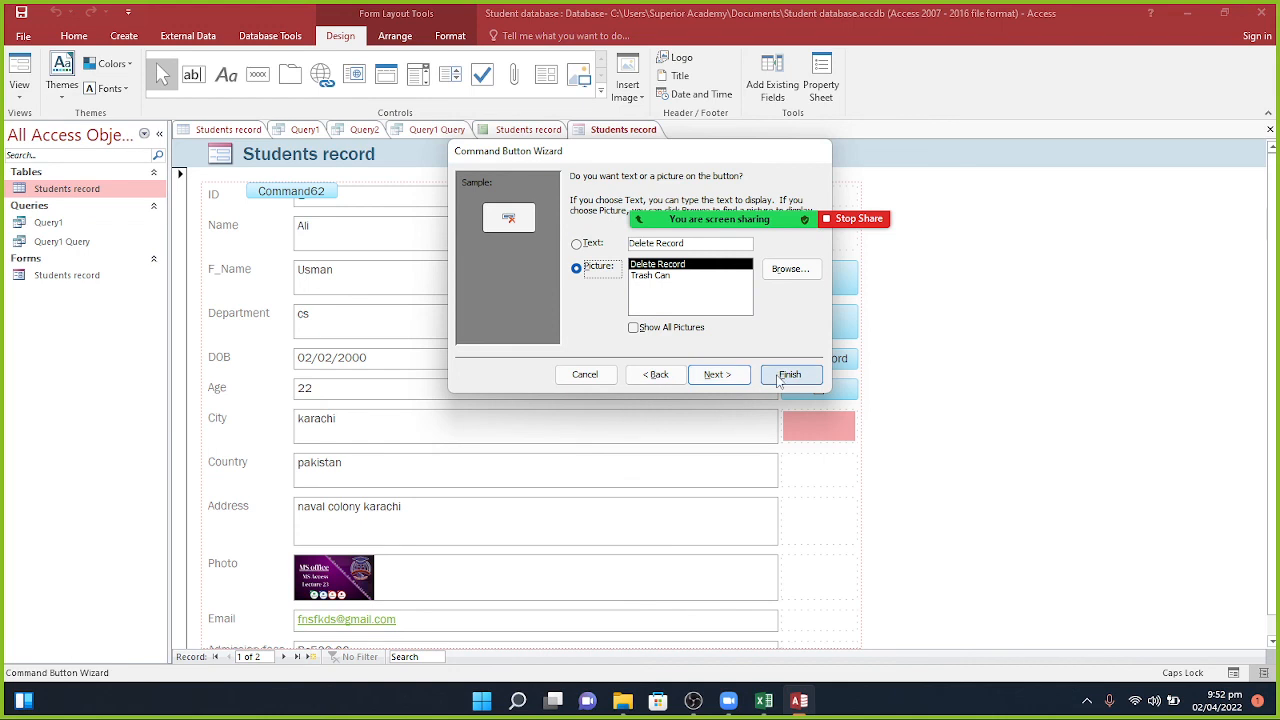
click(786, 374)
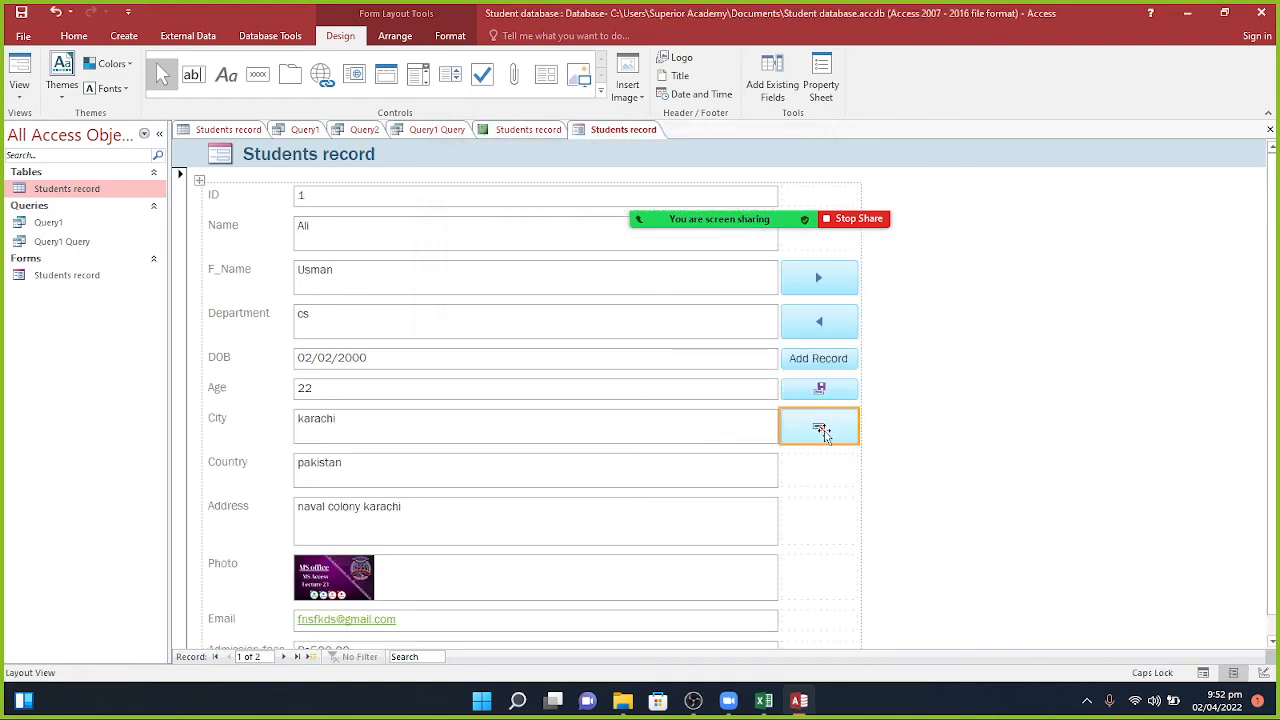
Step: In Form View, test the Previous and Next buttons, then open a blank record with Add Record
click(18, 72)
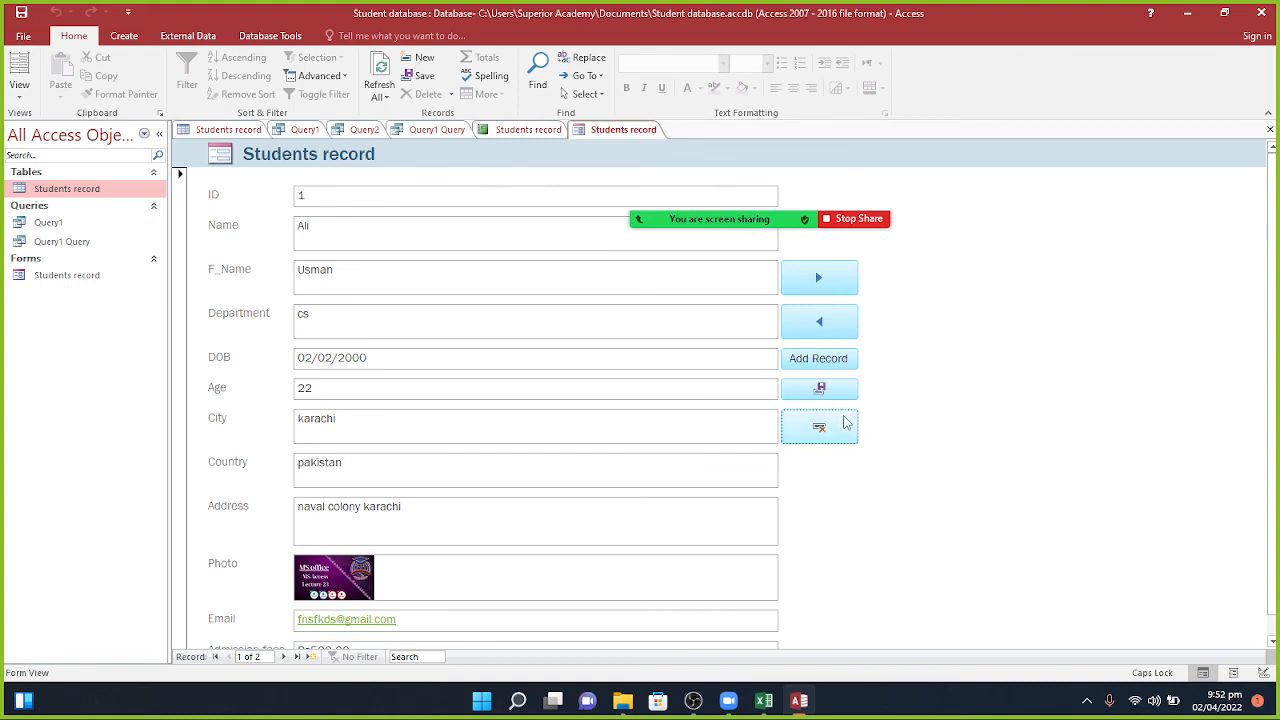
click(822, 338)
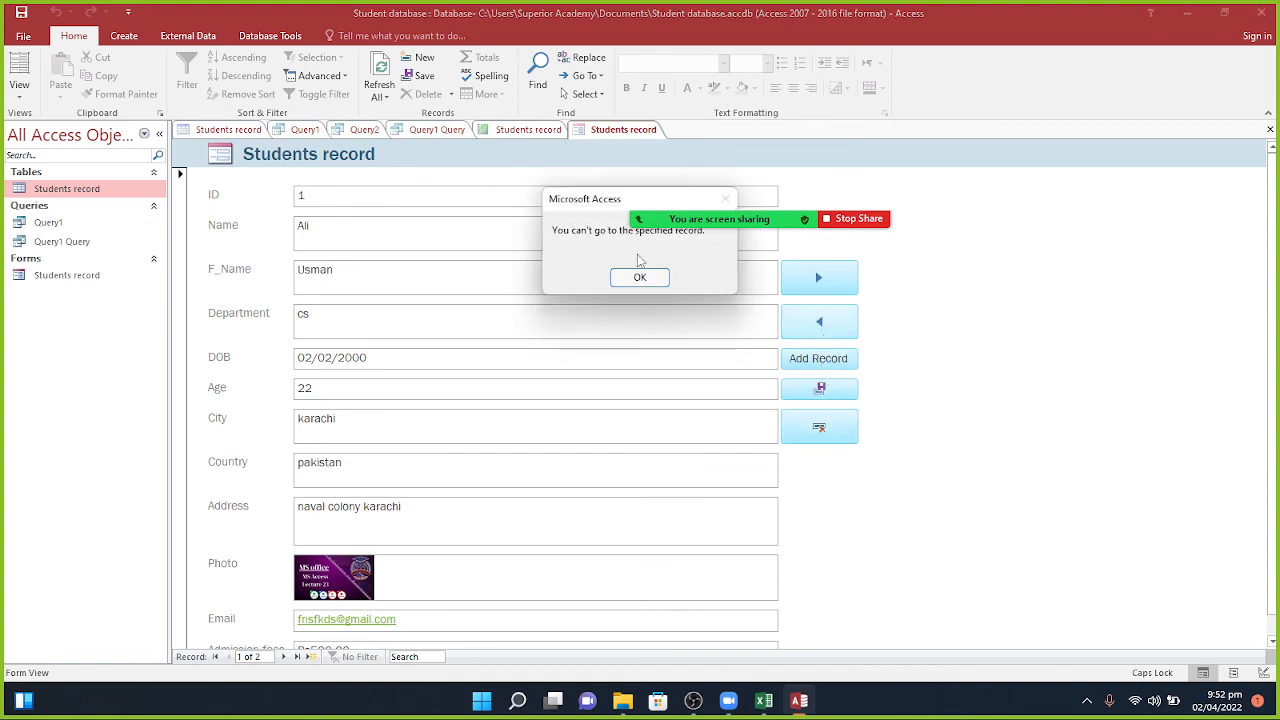
click(643, 276)
click(819, 279)
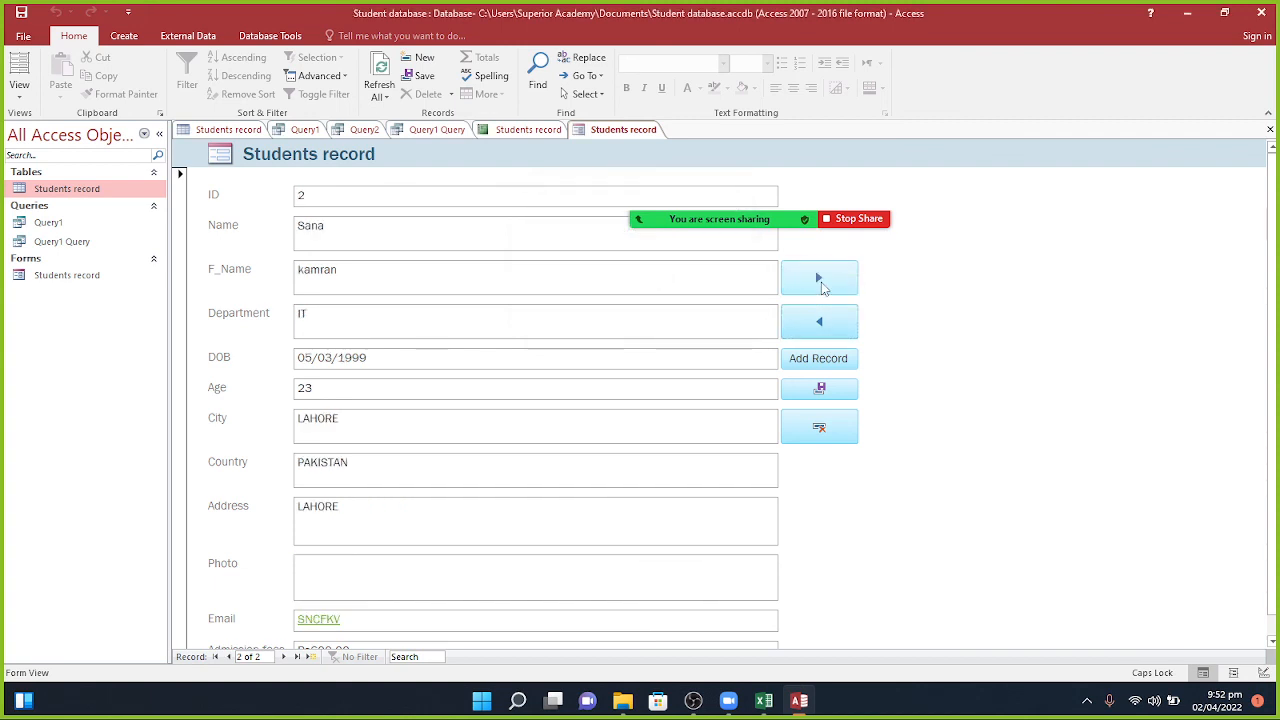
click(824, 322)
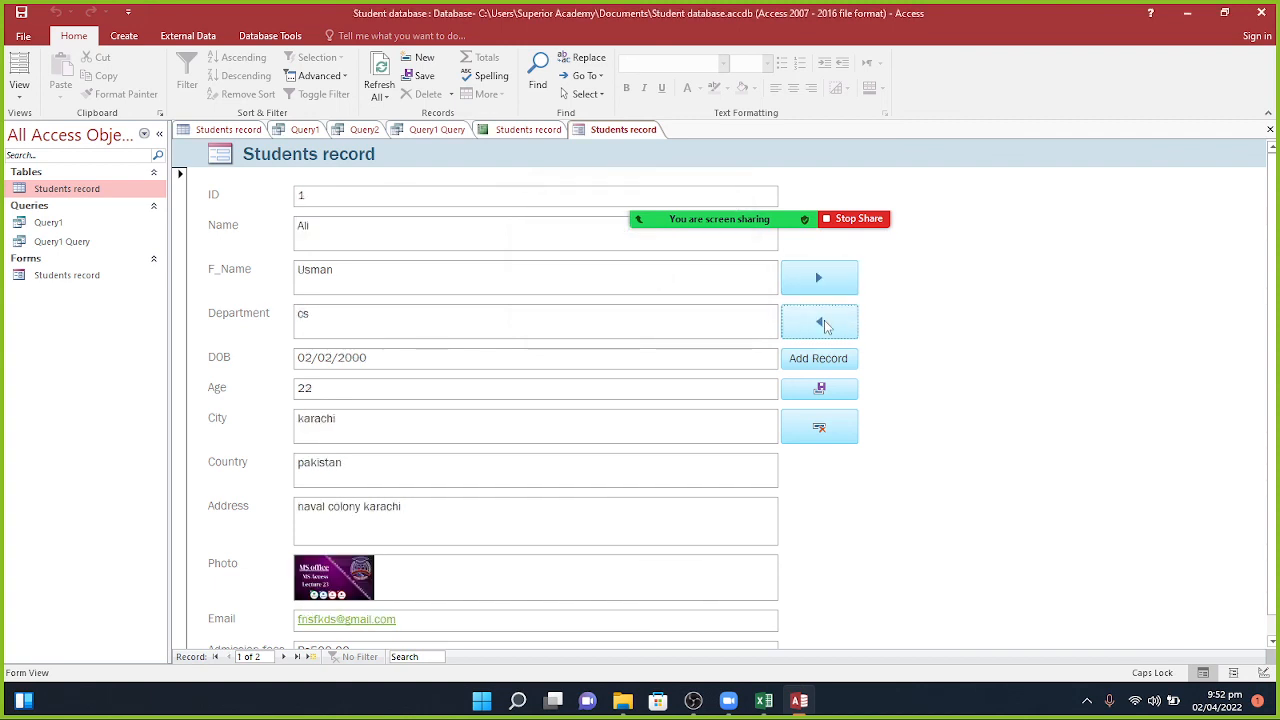
click(822, 360)
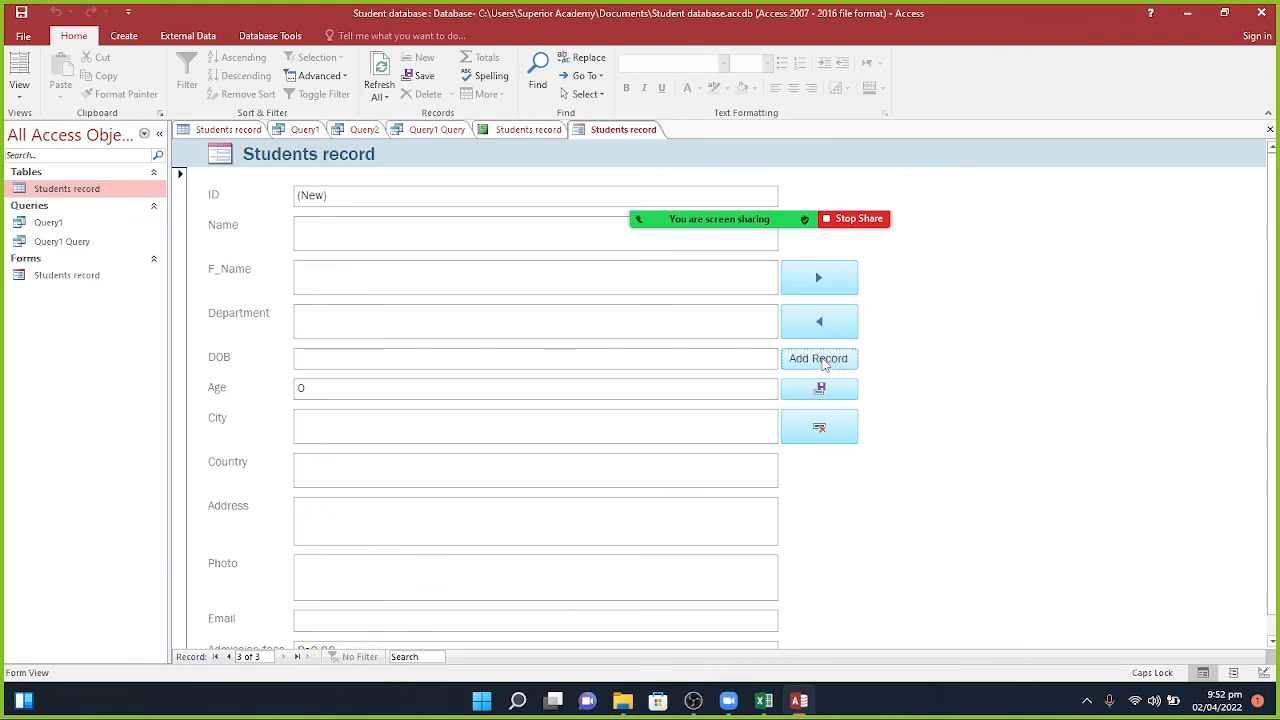
Step: Enter the student's name and father's name in the new record
click(397, 200)
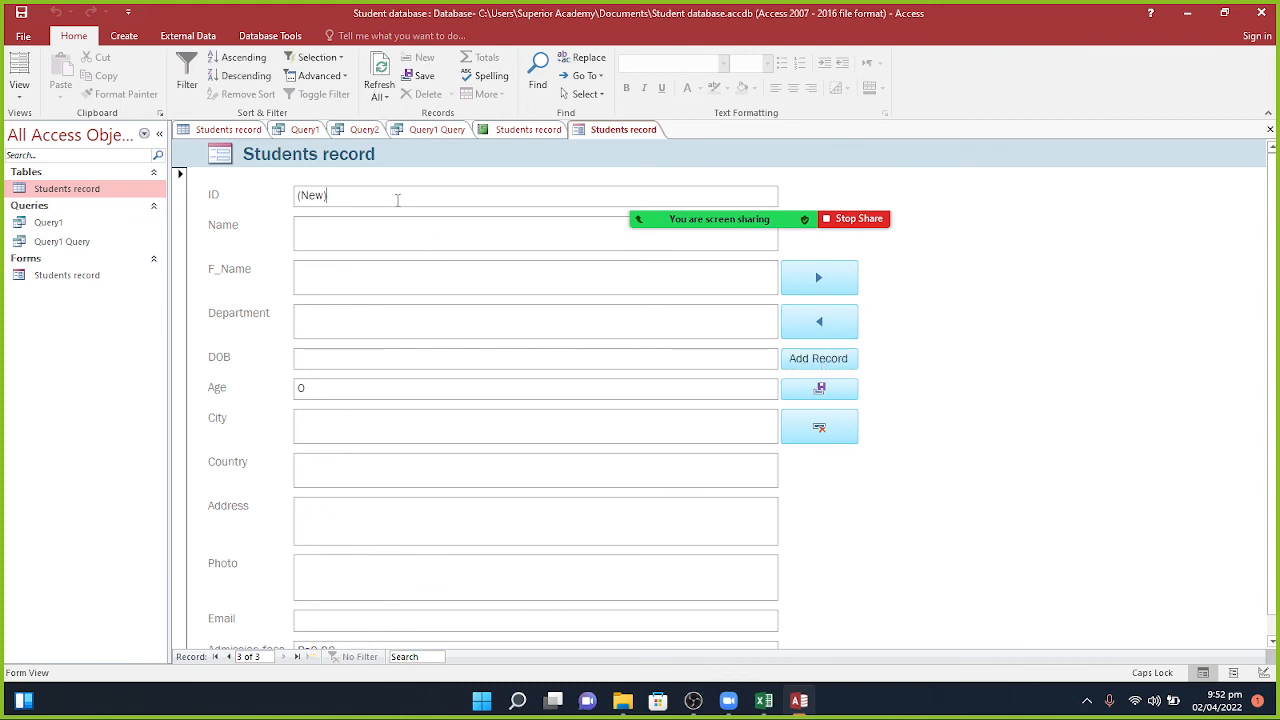
key(BackSpace)
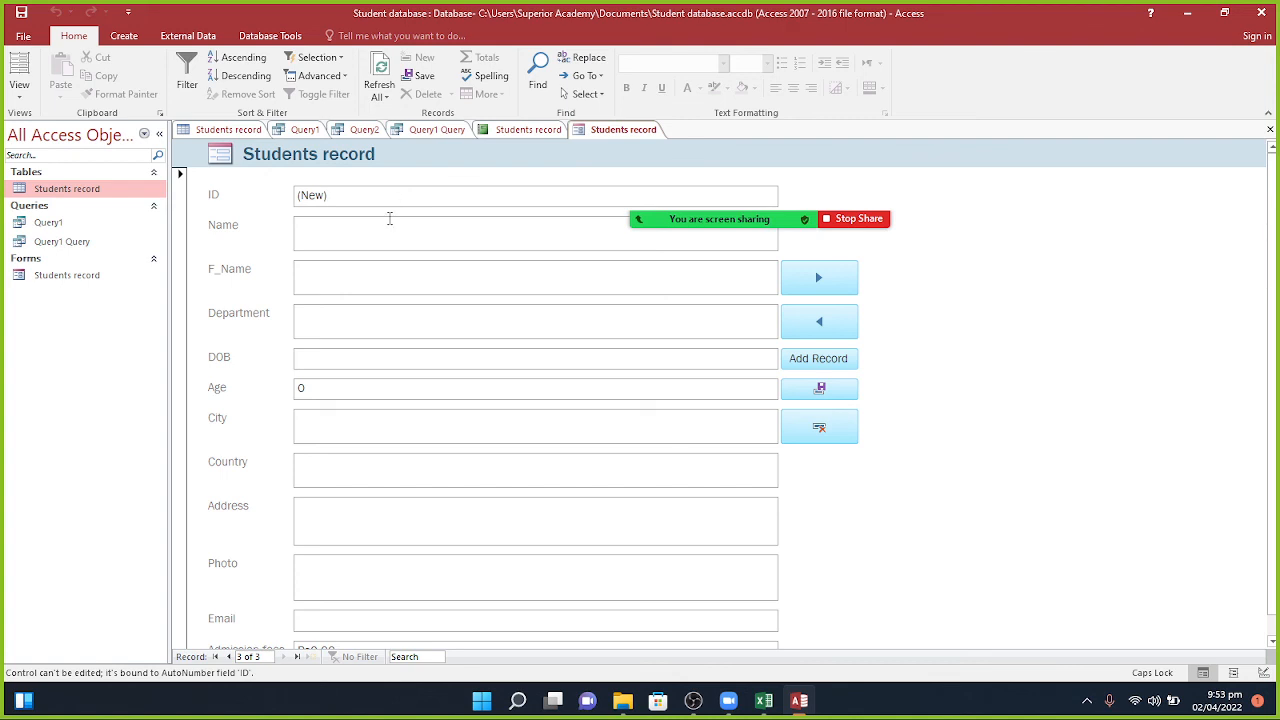
click(383, 235)
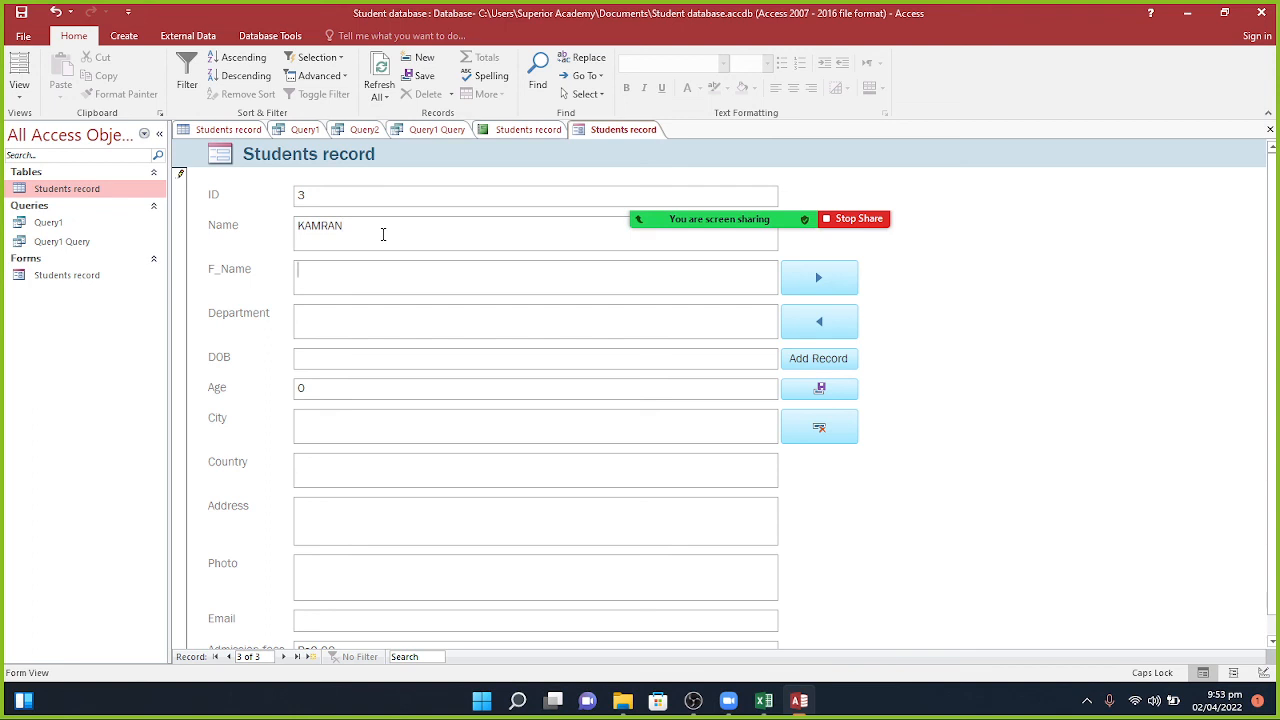
key(Tab)
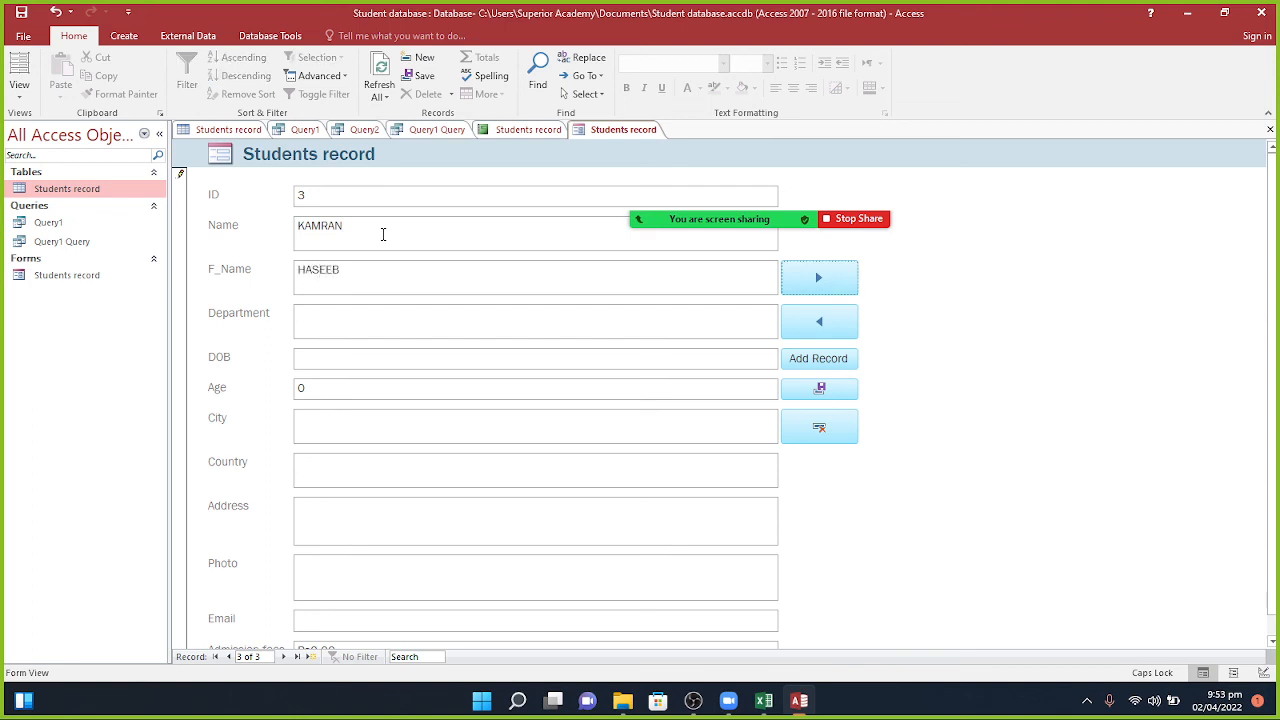
key(Return)
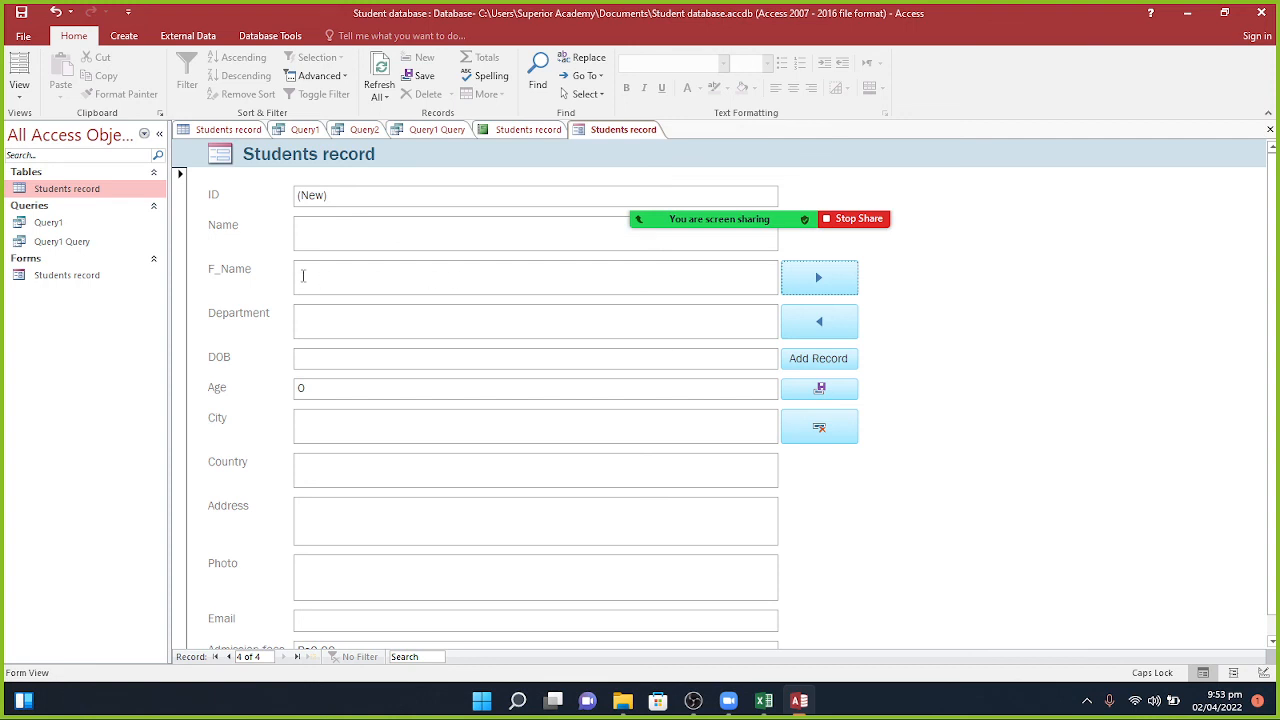
click(821, 393)
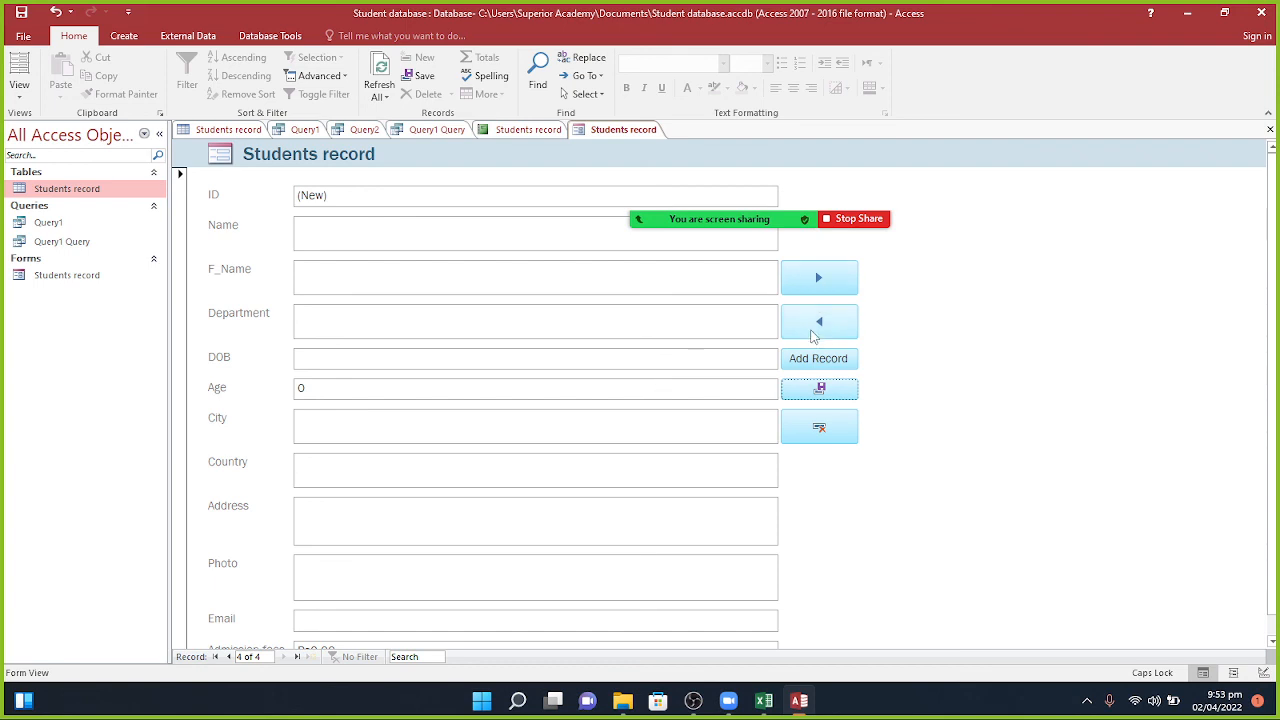
Step: Return to record 3, enter Department CS and DOB 02/02/2004, and save it
click(816, 325)
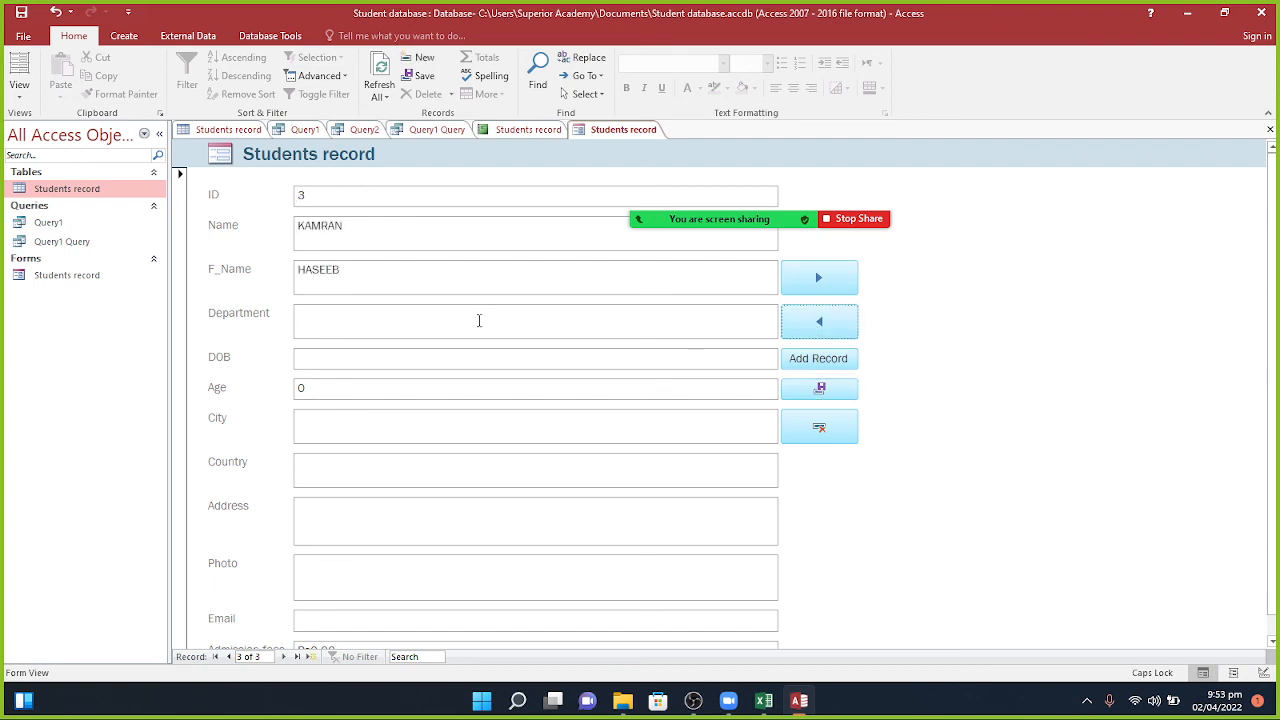
click(423, 334)
text(CS)
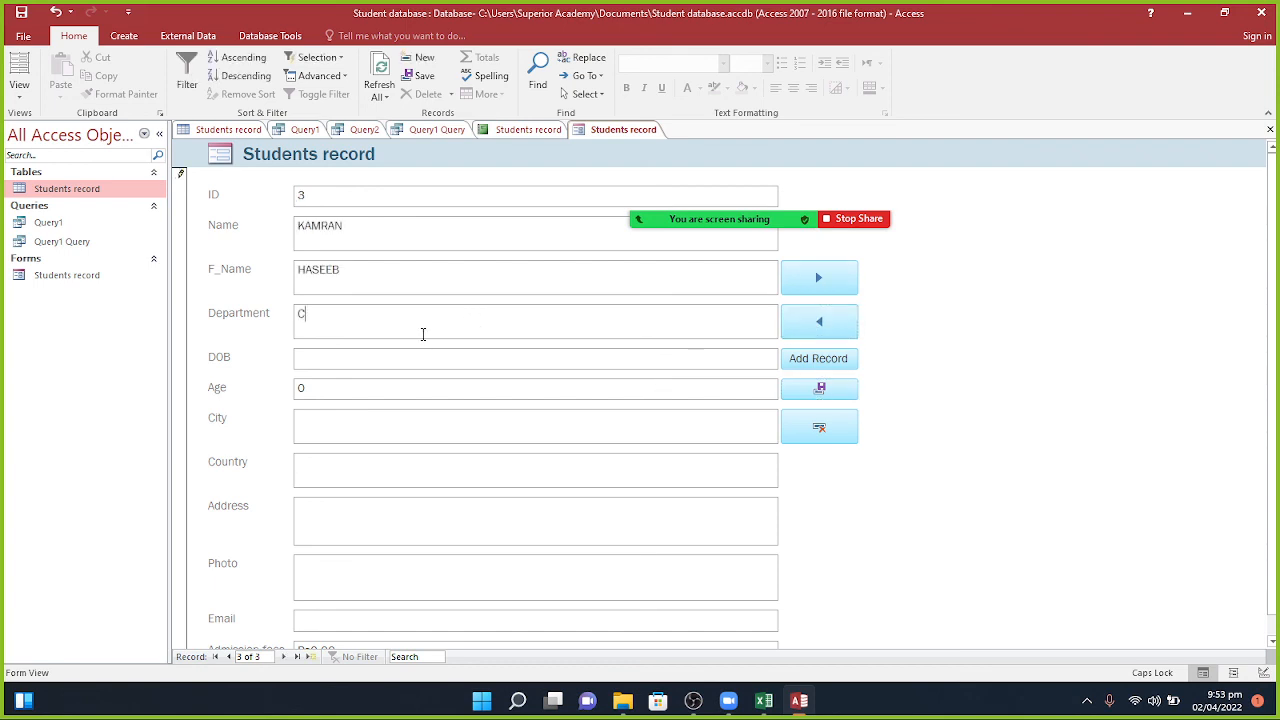
click(401, 358)
text(2)
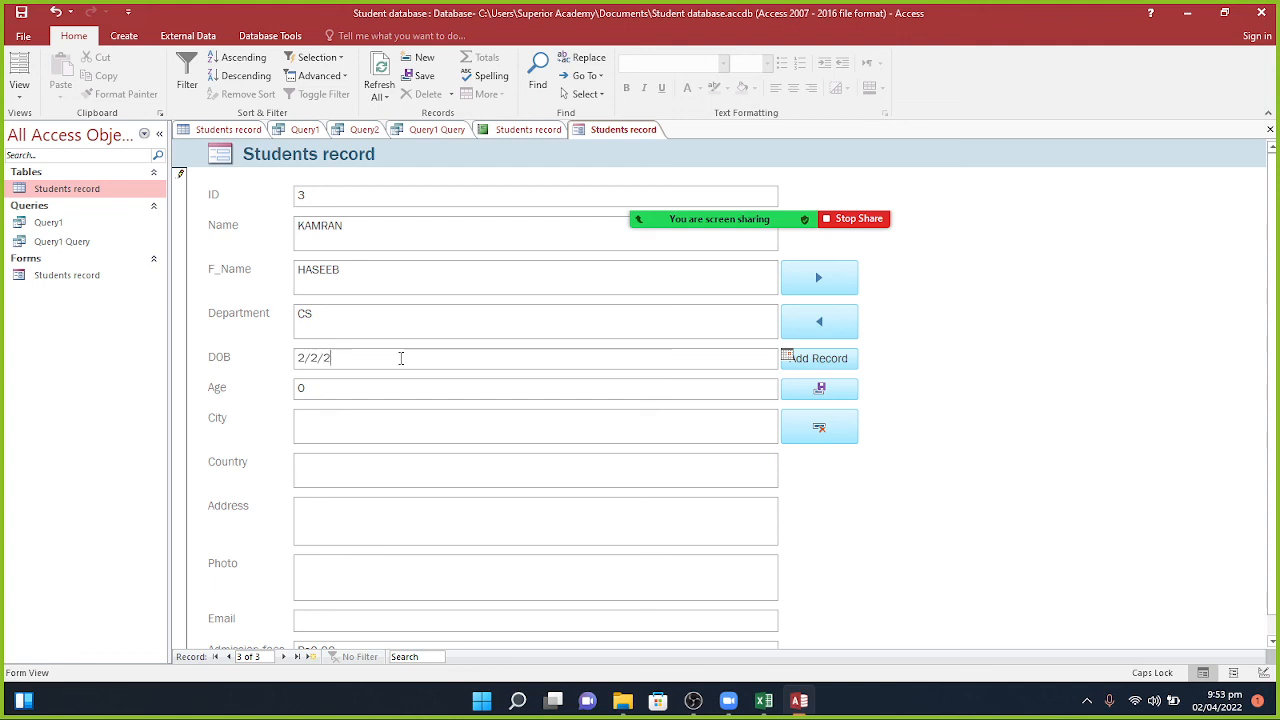
text(/02/2004)
click(388, 392)
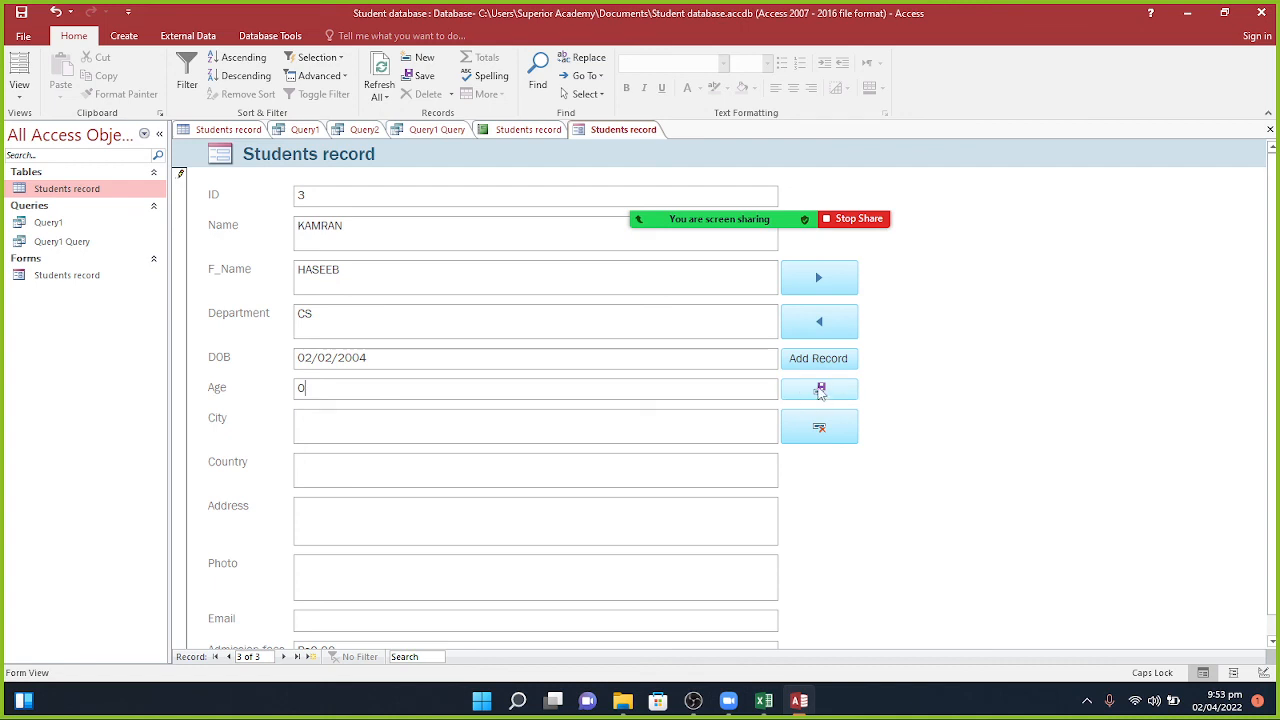
click(821, 392)
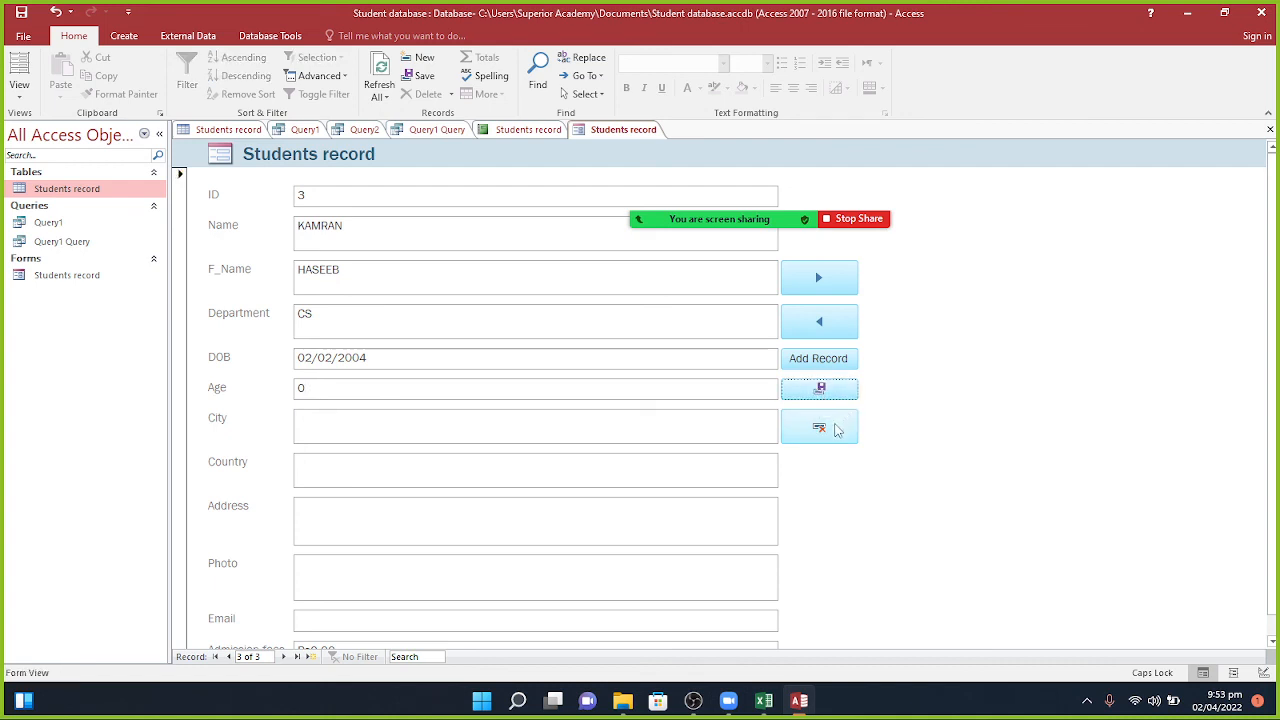
Step: Step back to record 1, forward to the blank new record, then back to record 1
click(822, 322)
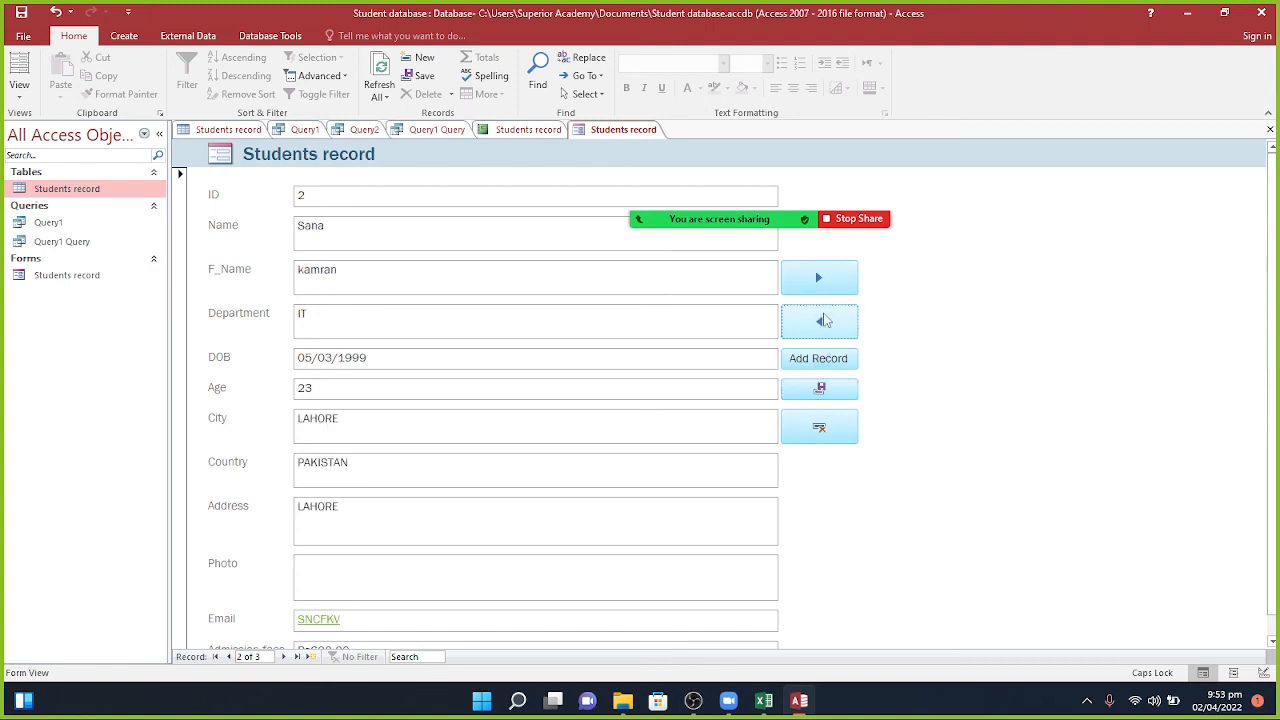
click(825, 320)
click(838, 280)
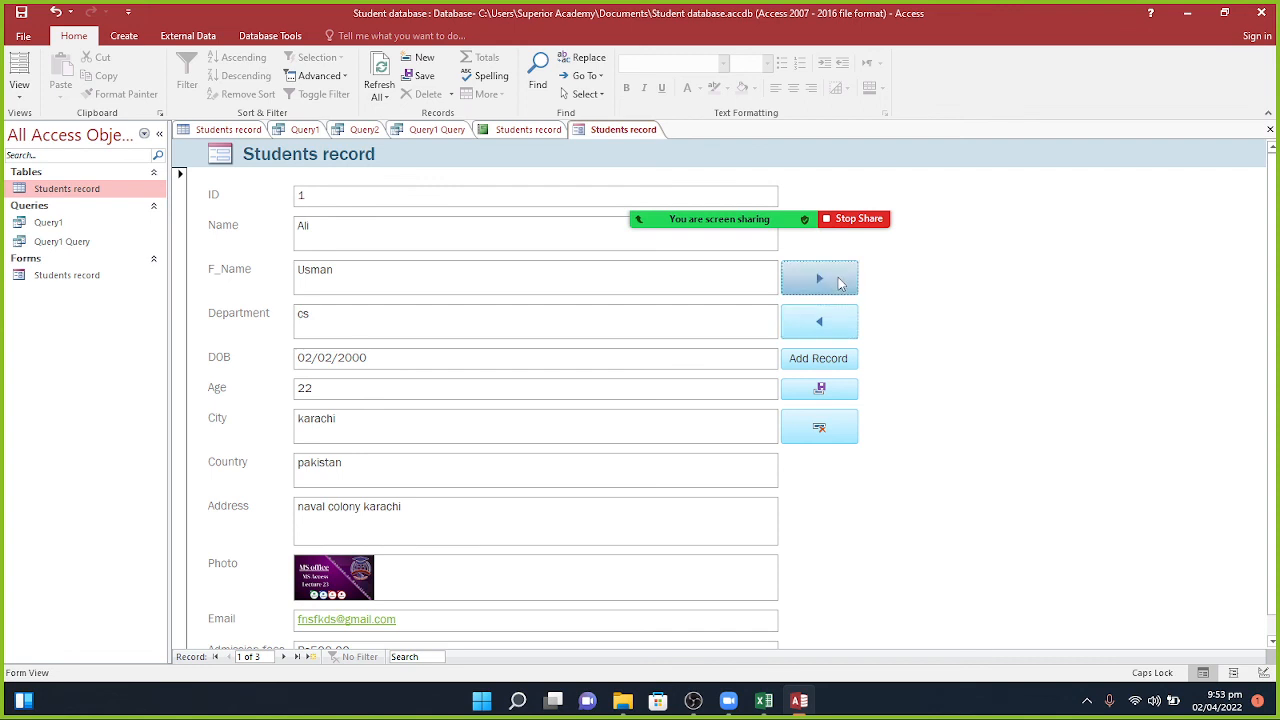
click(838, 280)
click(838, 280)
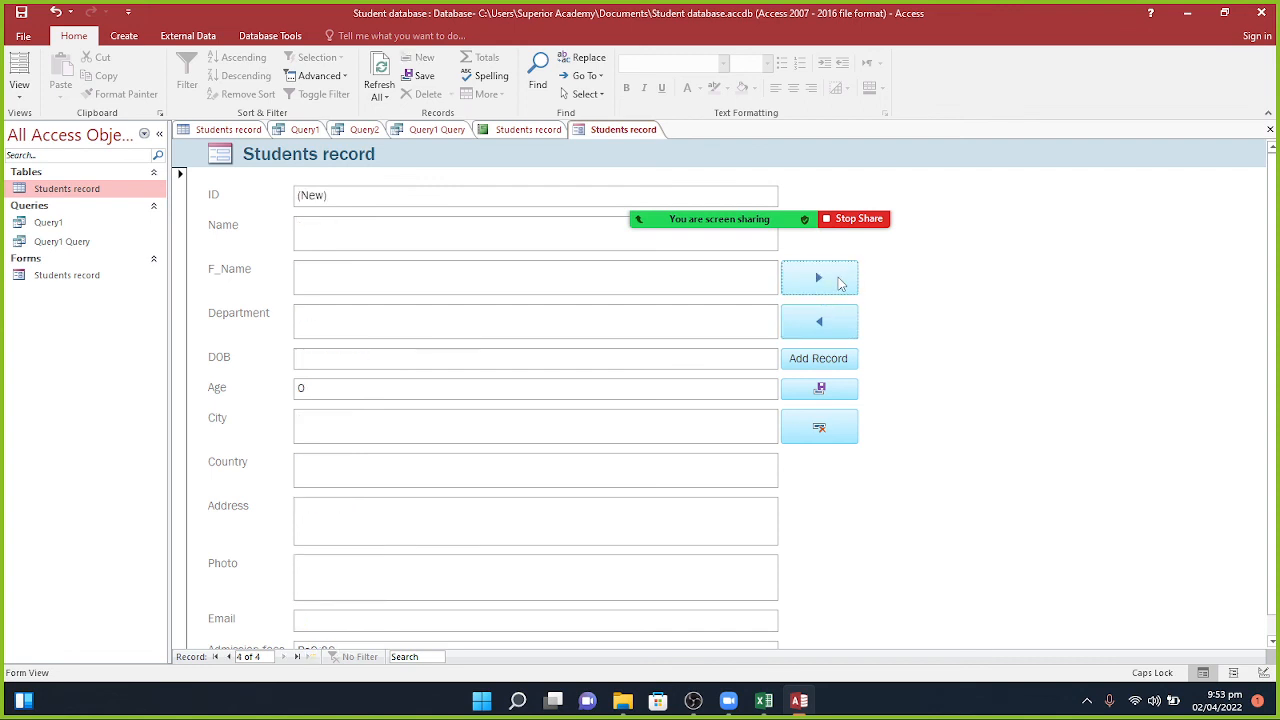
click(812, 323)
click(812, 323)
click(812, 323)
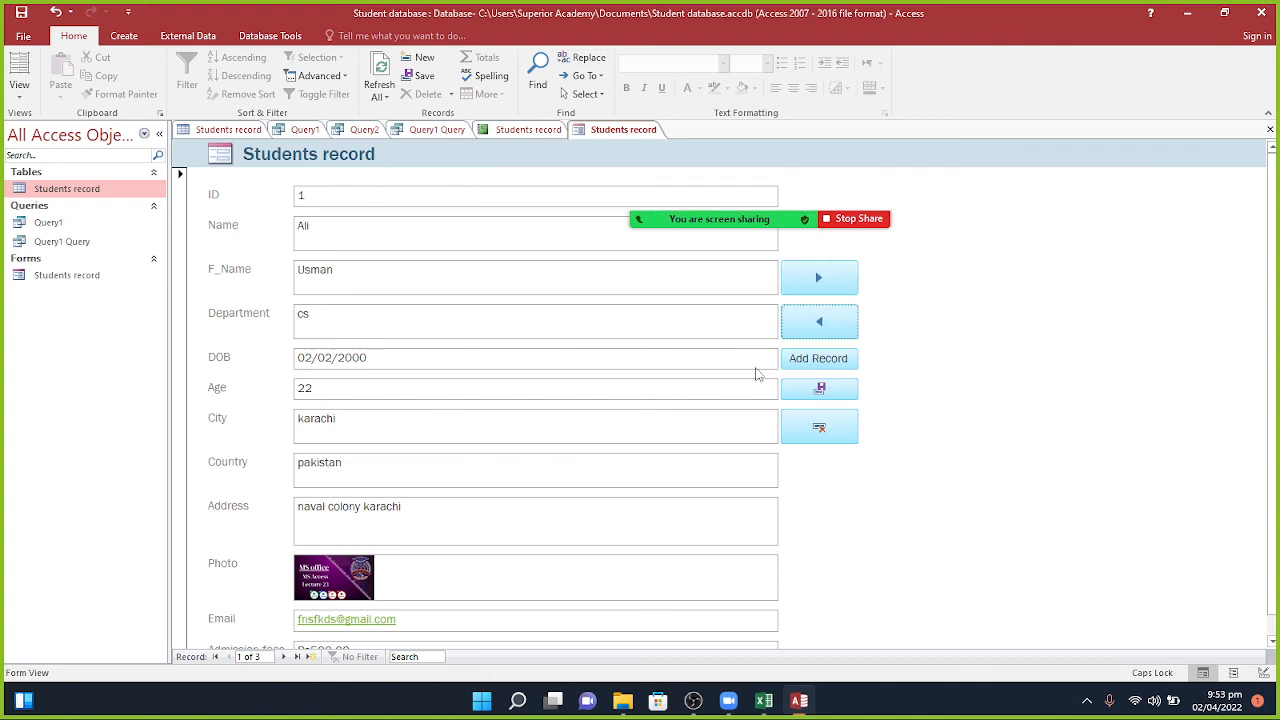
mouse_move(705, 195)
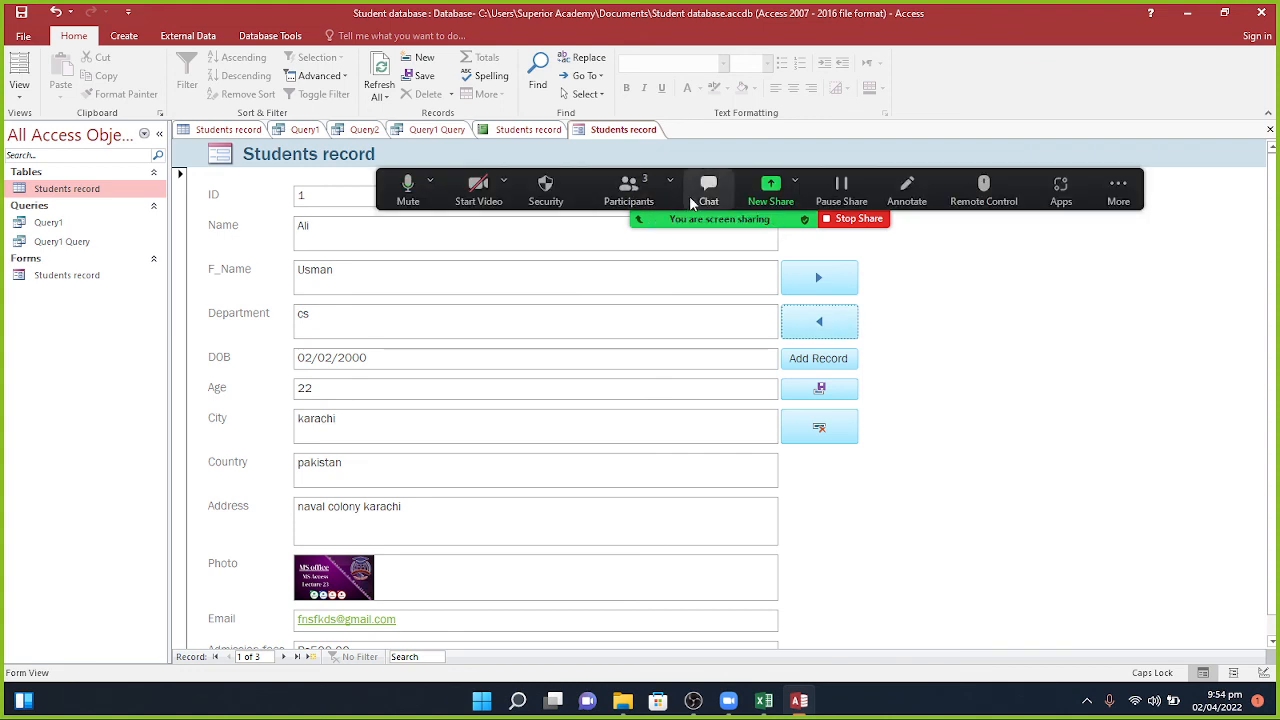
Step: Open the Zoom chat, drag it right off the form, then delete the current student record
click(705, 195)
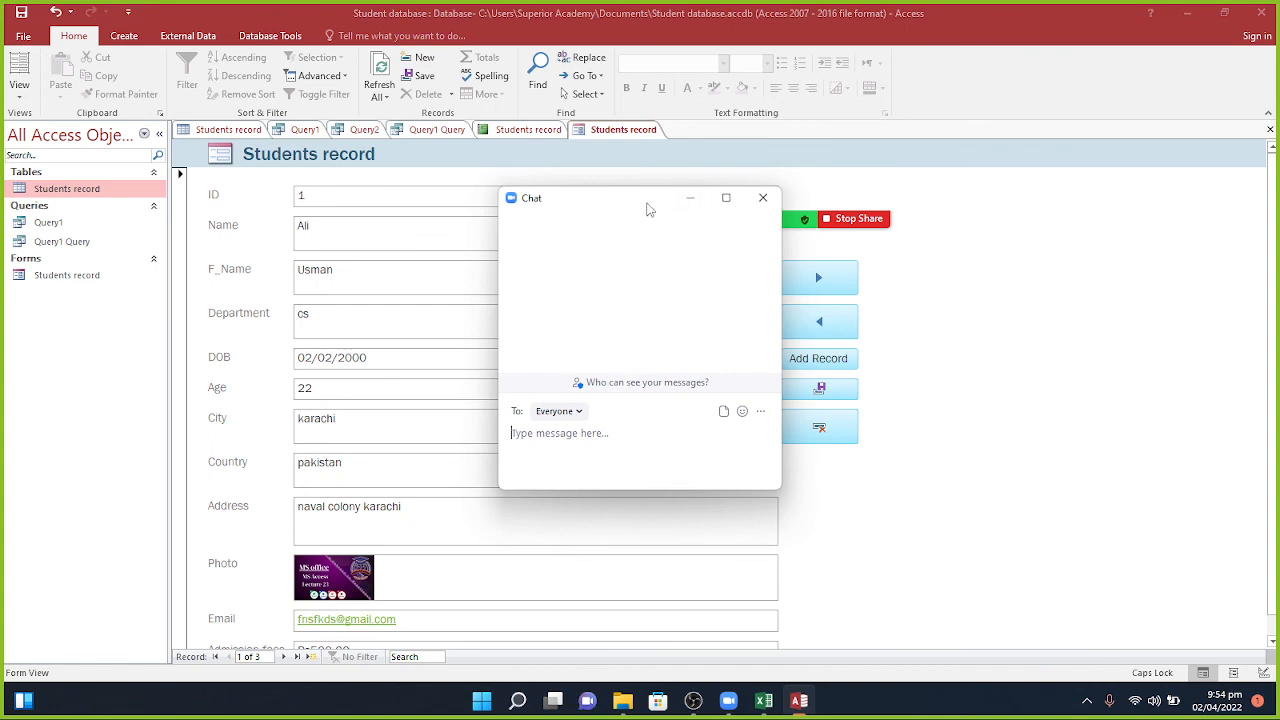
drag(648, 207, 1095, 281)
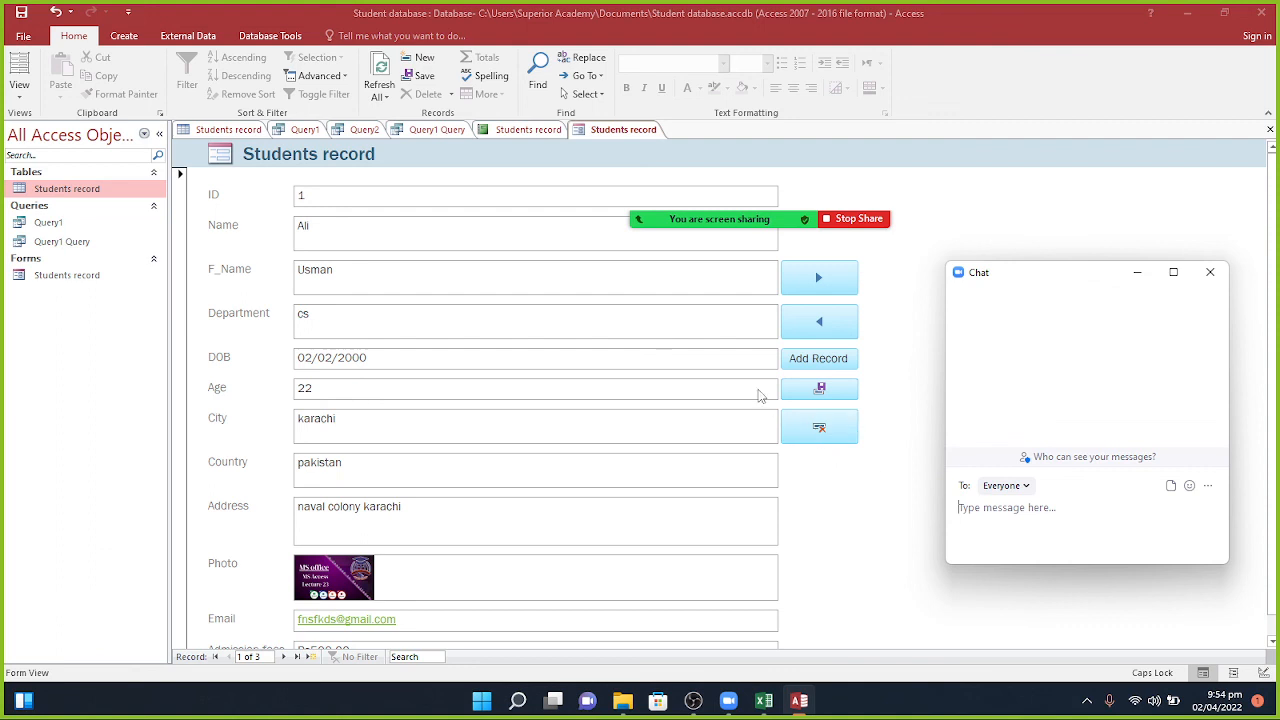
click(819, 430)
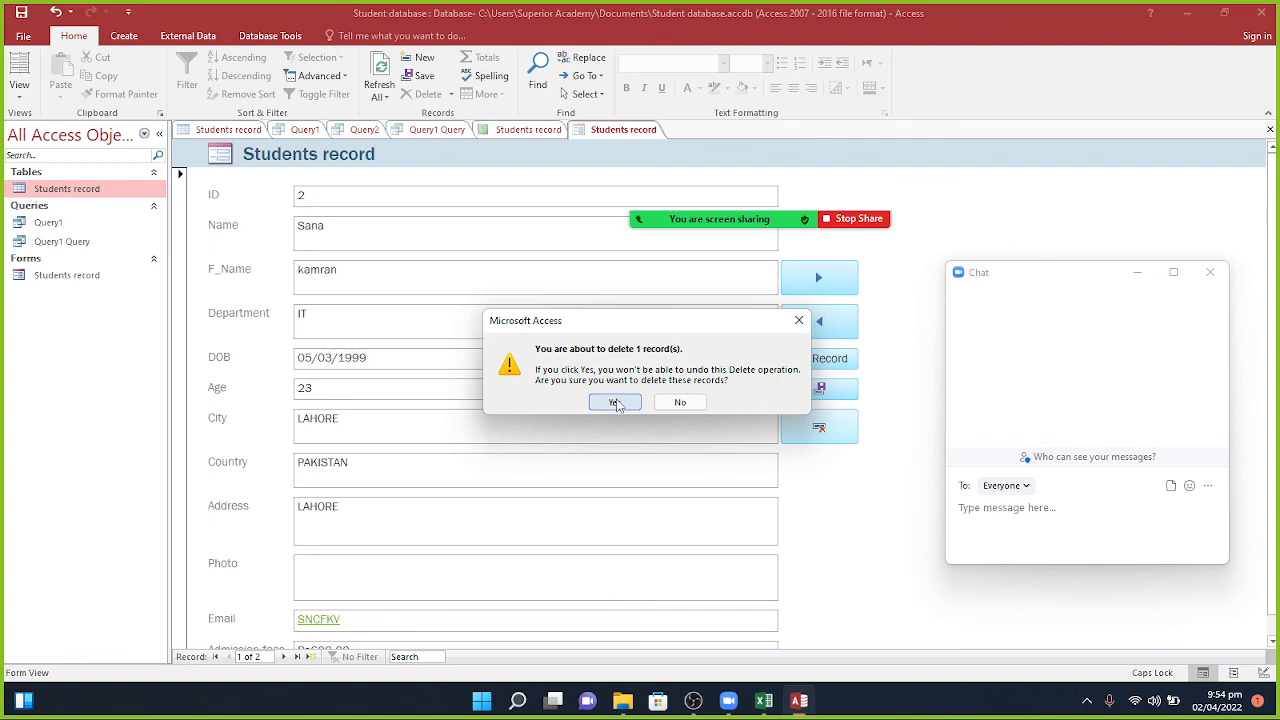
Step: Confirm deleting the first student record, then bring the Zoom chat window into focus
click(614, 402)
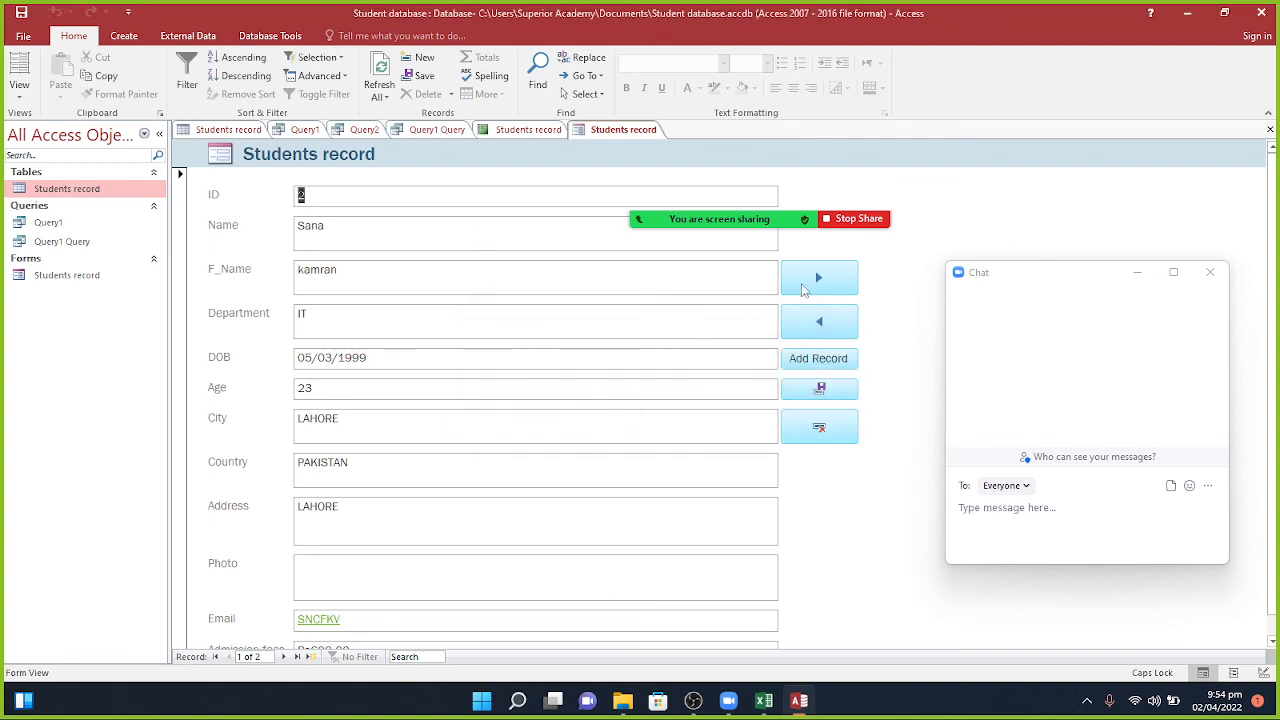
mouse_move(818, 215)
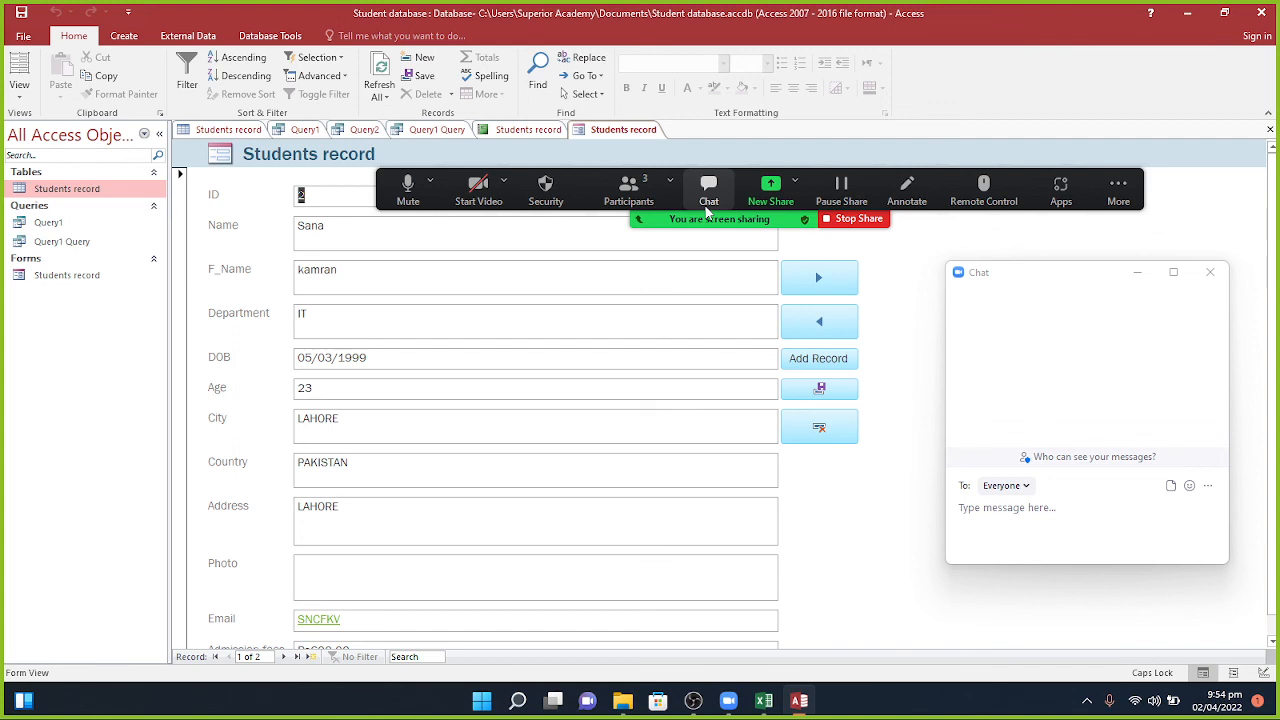
click(707, 200)
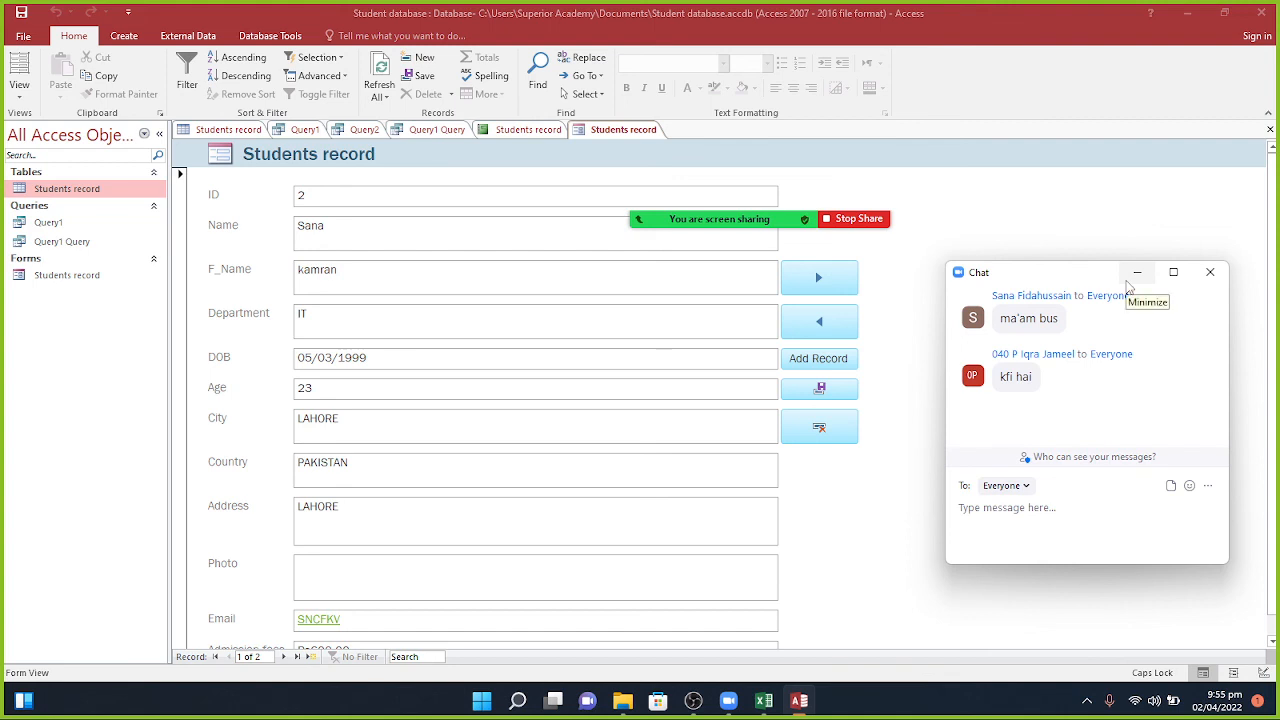
Step: Minimize the Zoom chat window after reading the students' replies
click(1127, 284)
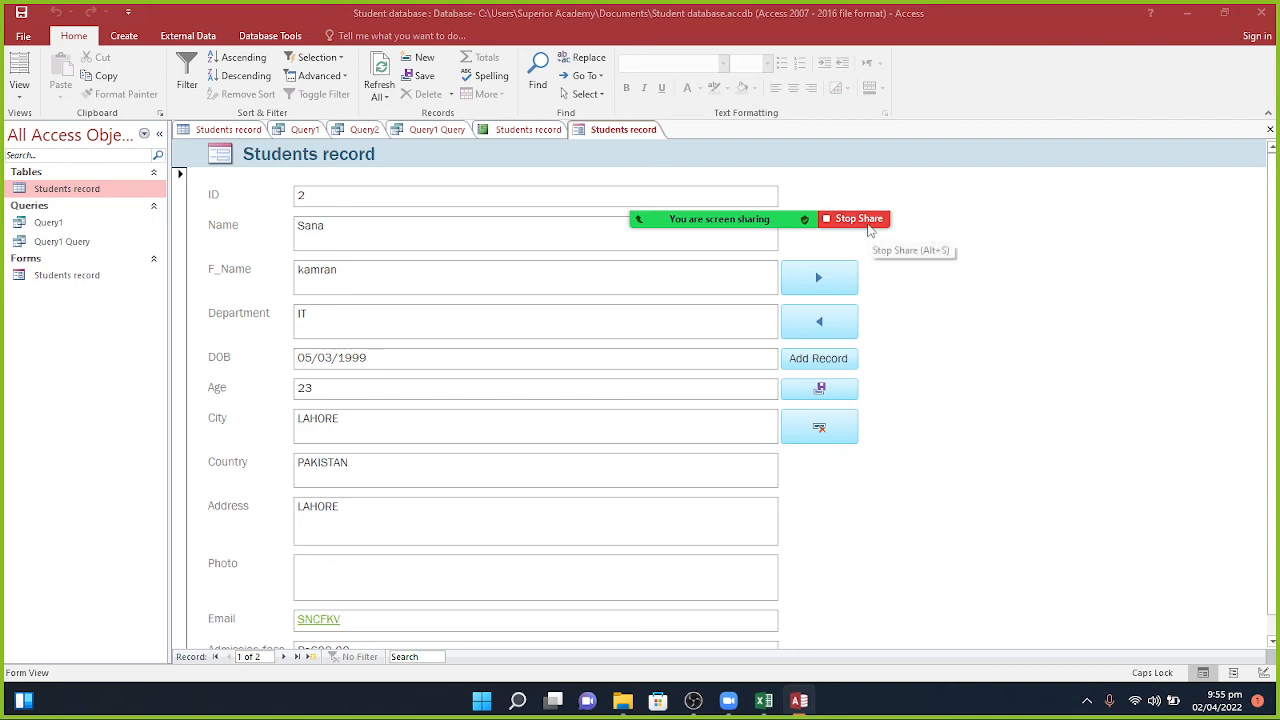
Step: Stop sharing the screen and end the Zoom meeting for all participants
click(868, 220)
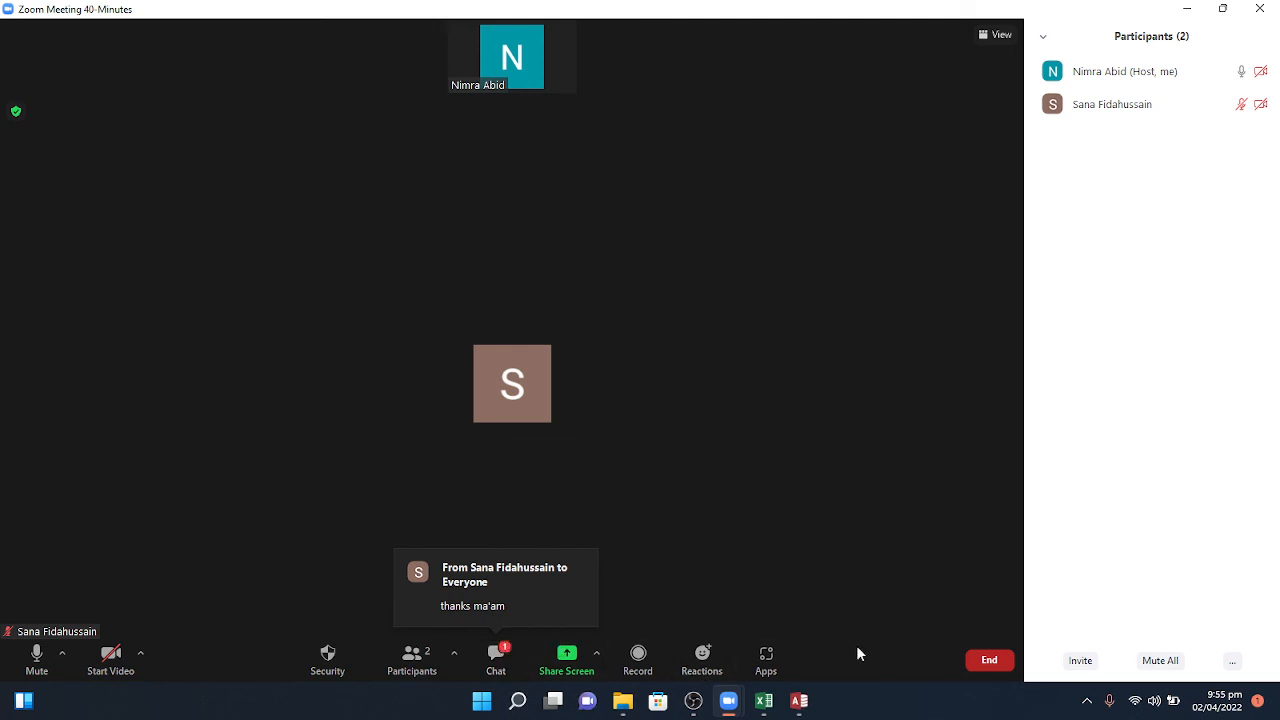
click(989, 658)
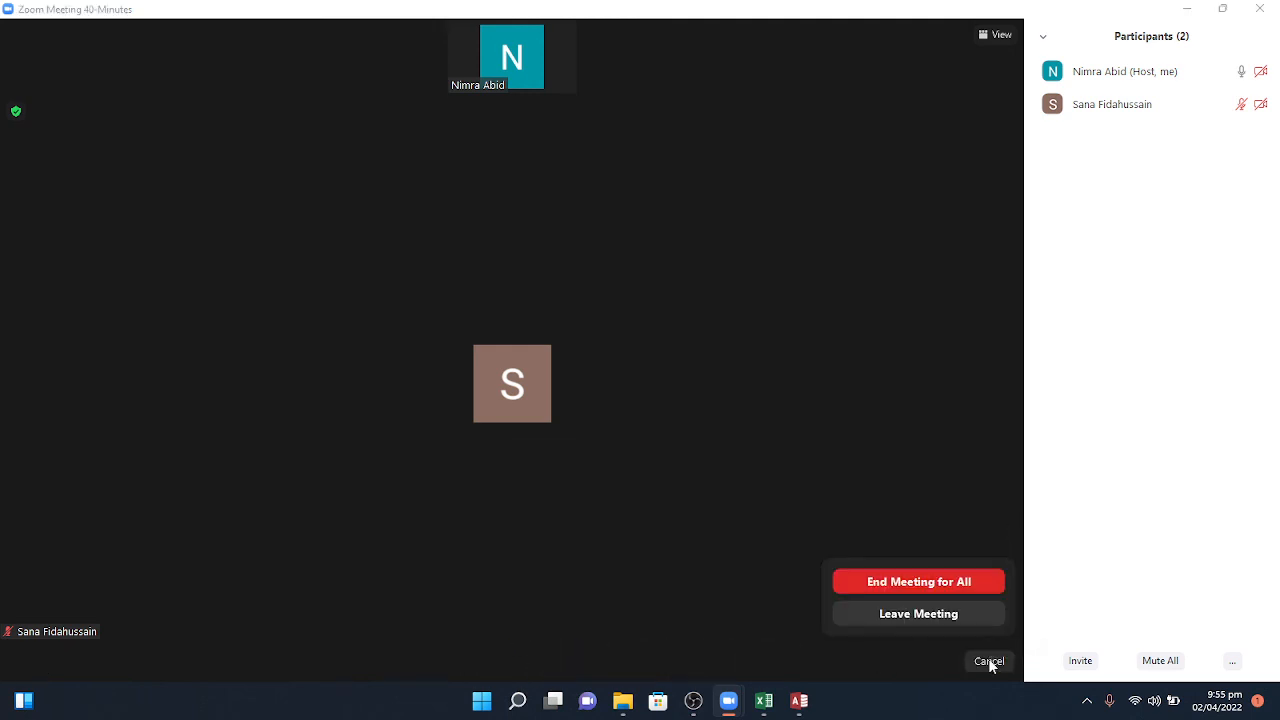
click(948, 585)
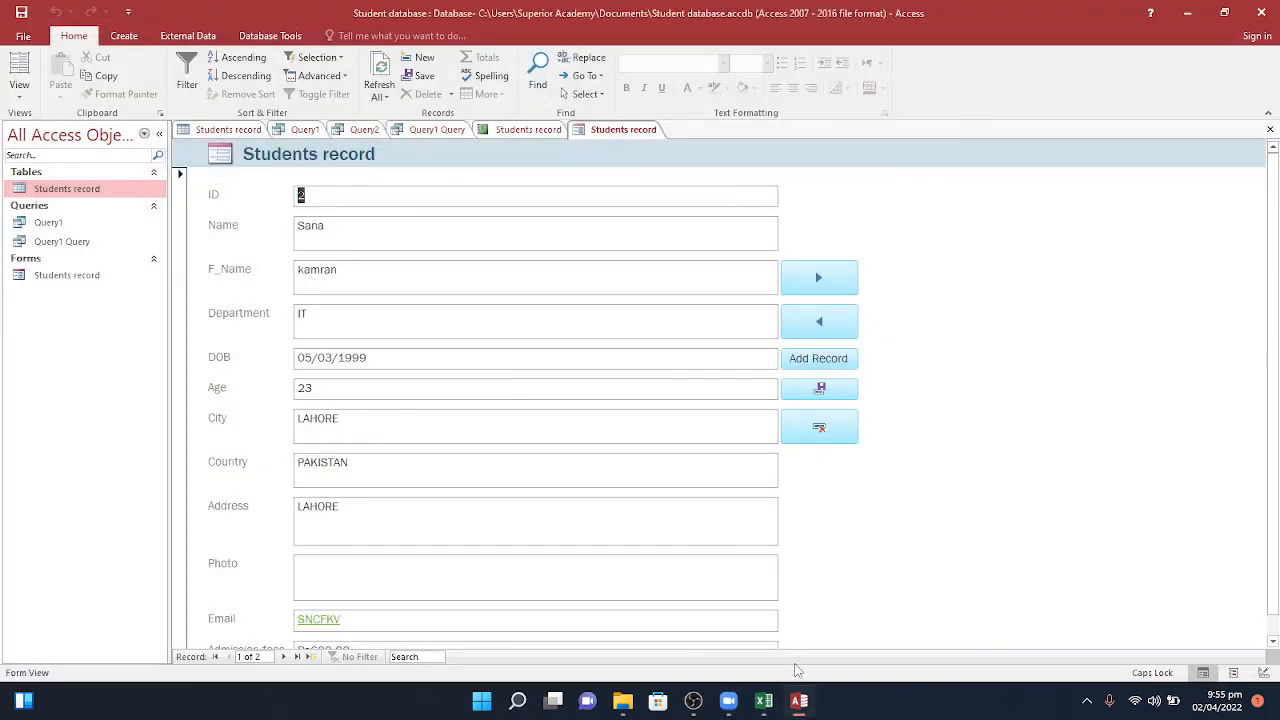